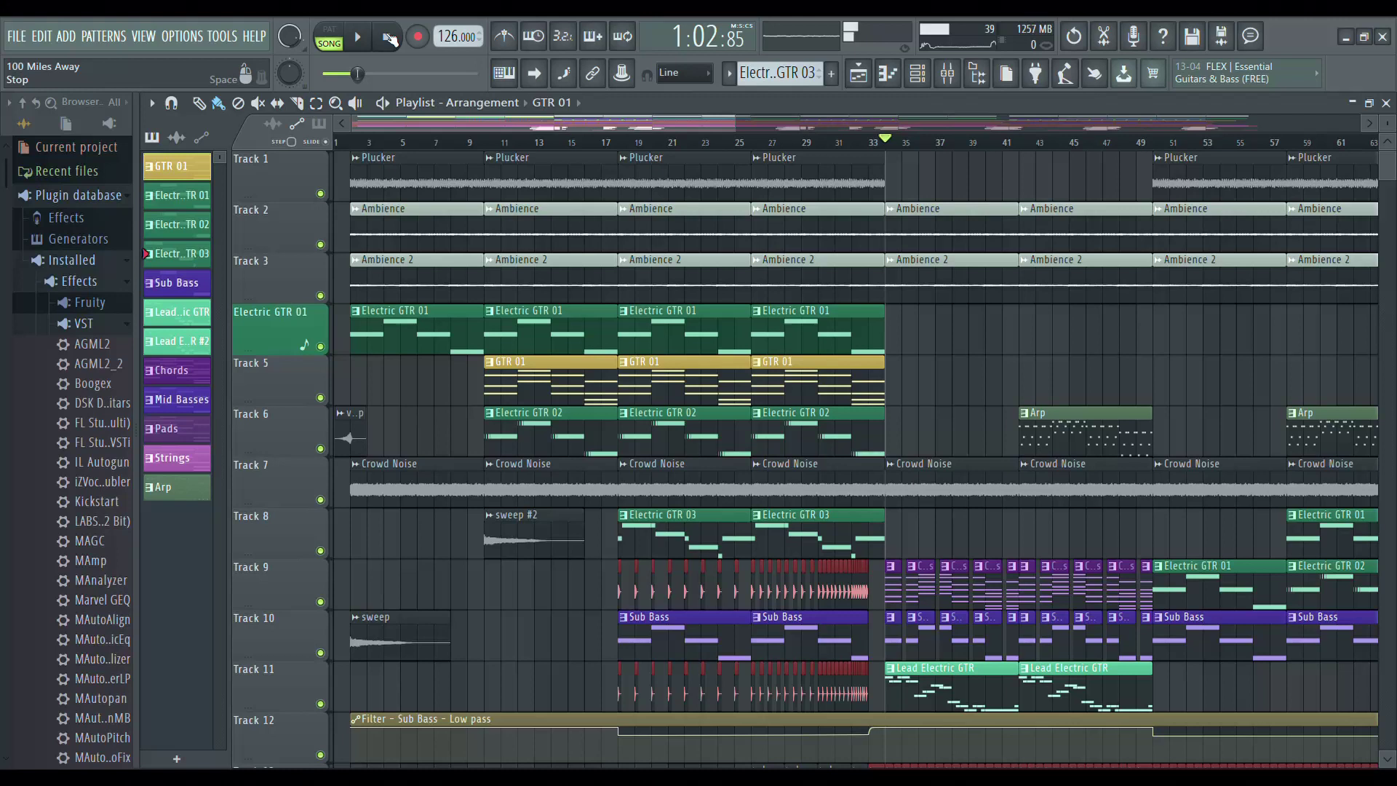
# Stop song playback and open the sample settings of the vocal sweep clip at the start of Track 6.
pyautogui.press('space')
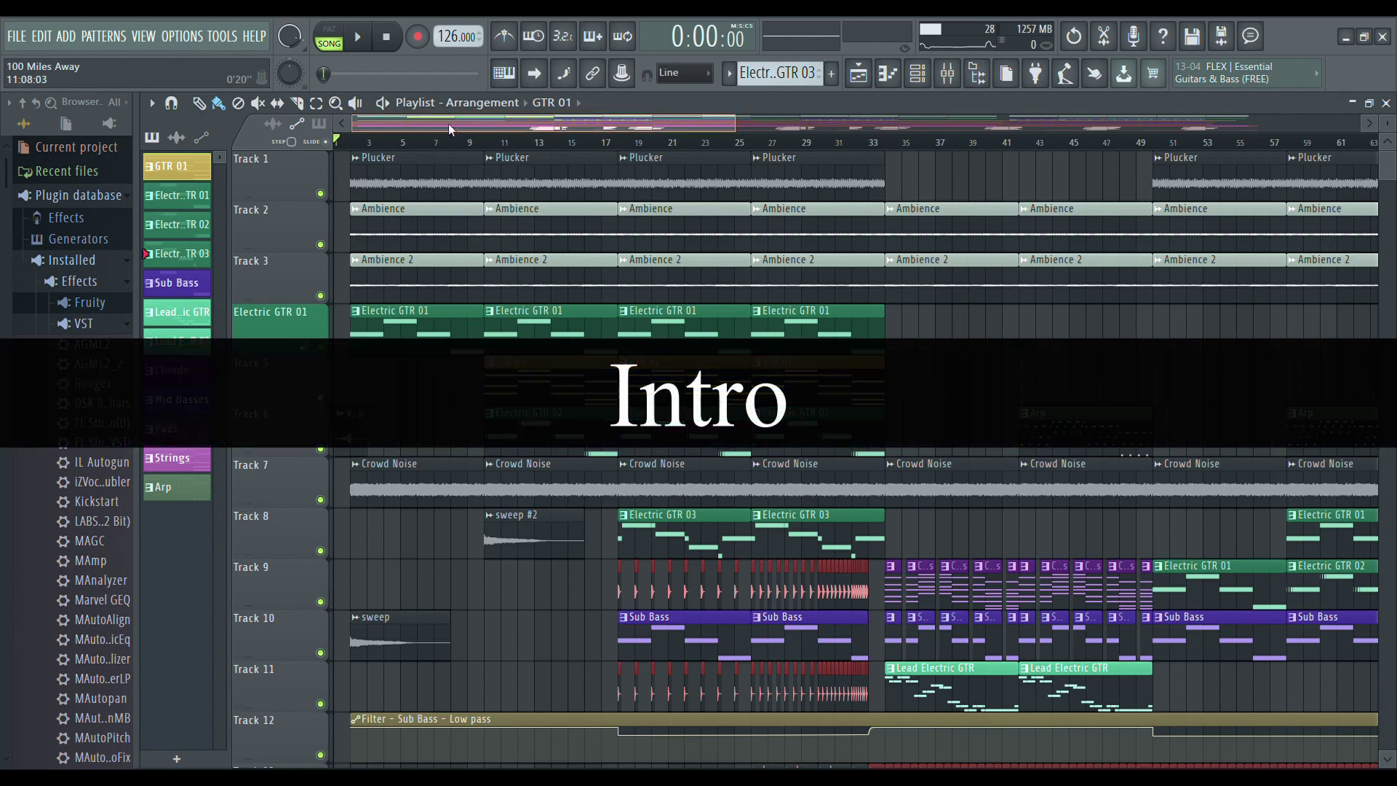
pyautogui.scroll(-8, 801, 458)
pyautogui.scroll(5, 800, 458)
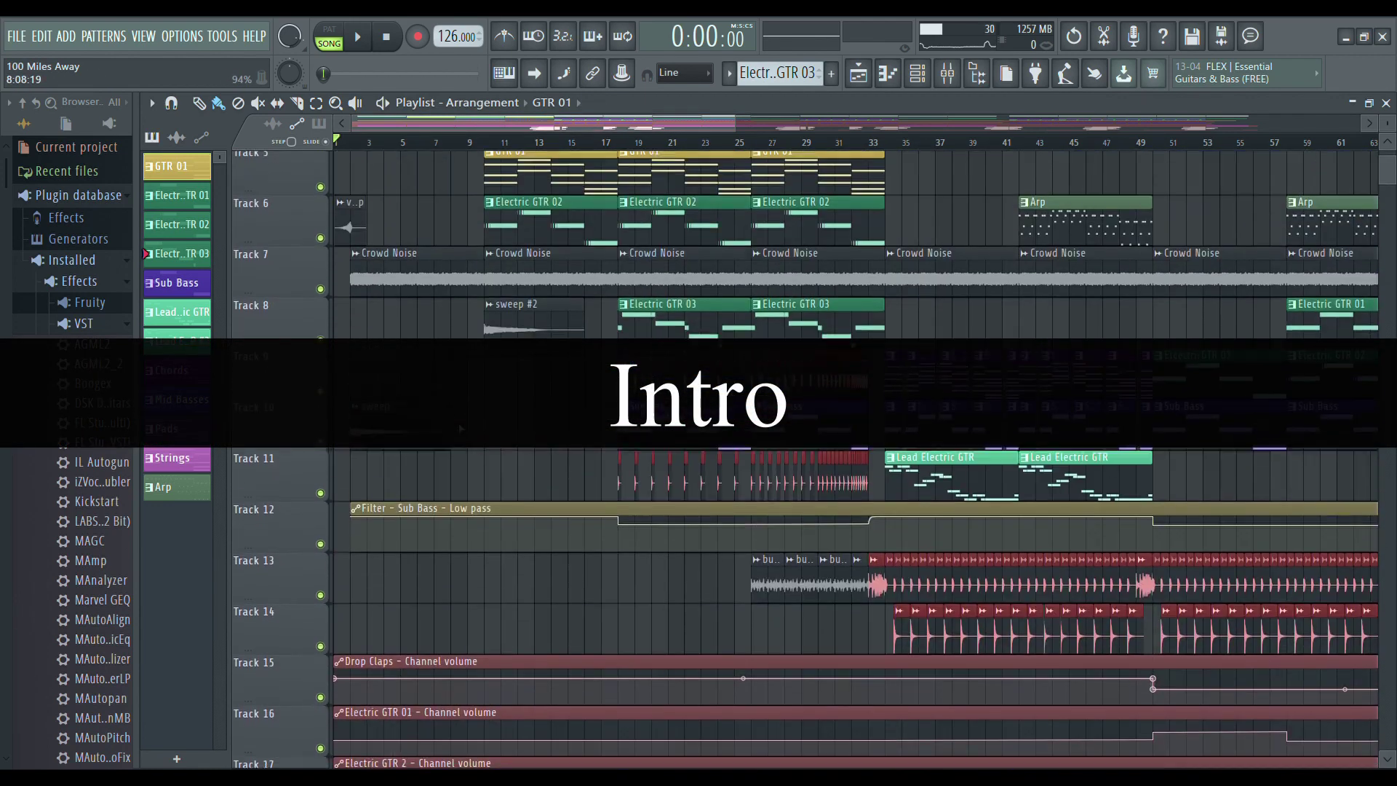
pyautogui.doubleClick(355, 286)
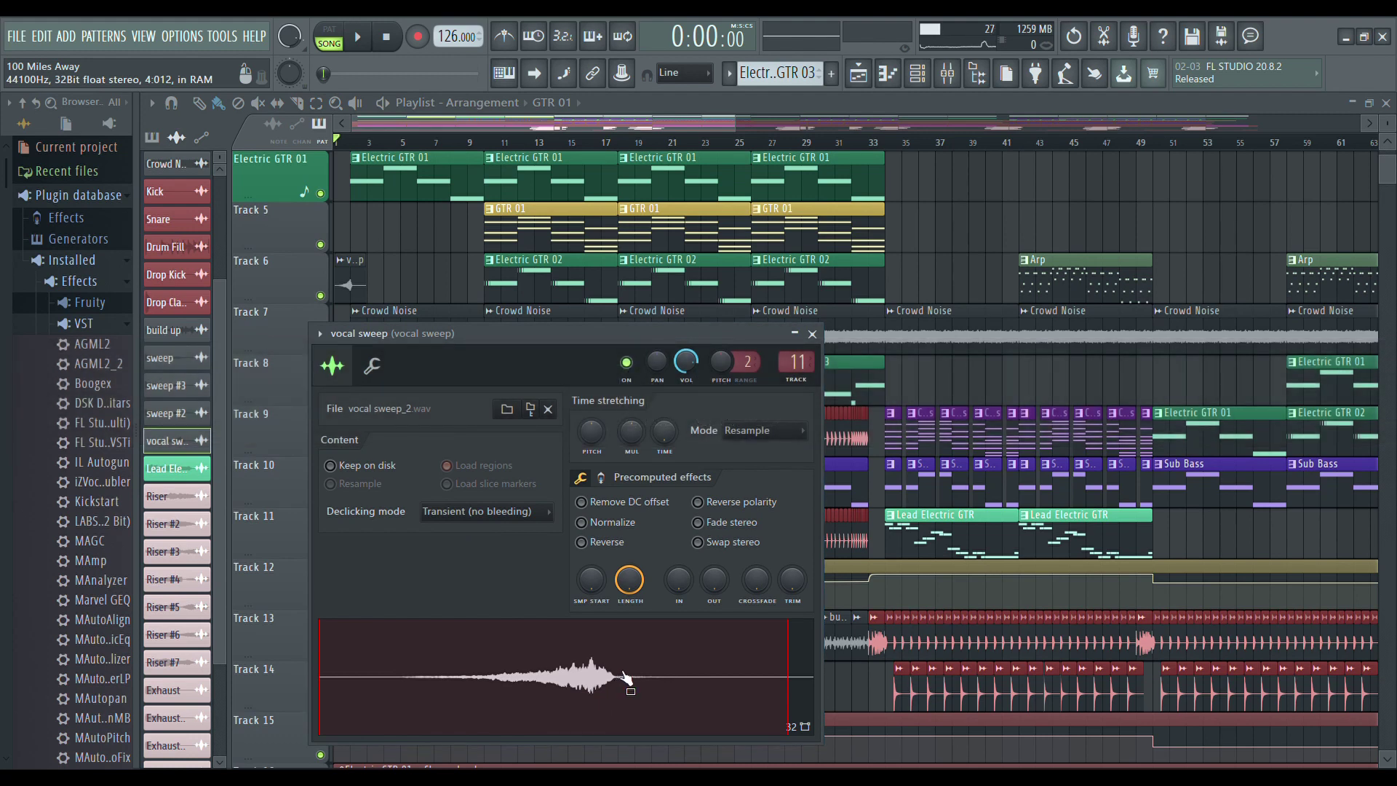
# Preview the vocal sweep sample with Reverse enabled, switch Reverse off again and close the sample settings.
pyautogui.click(582, 542)
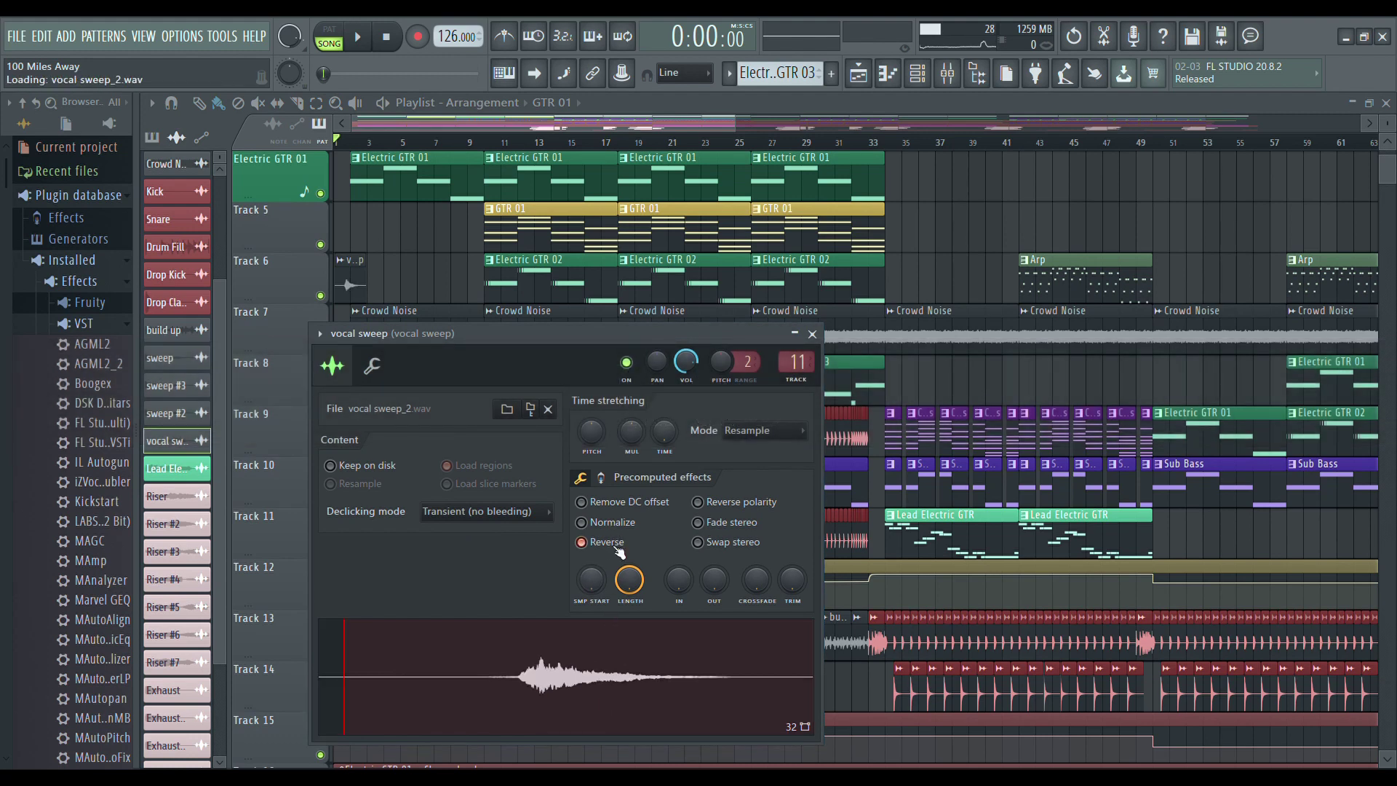
pyautogui.click(624, 691)
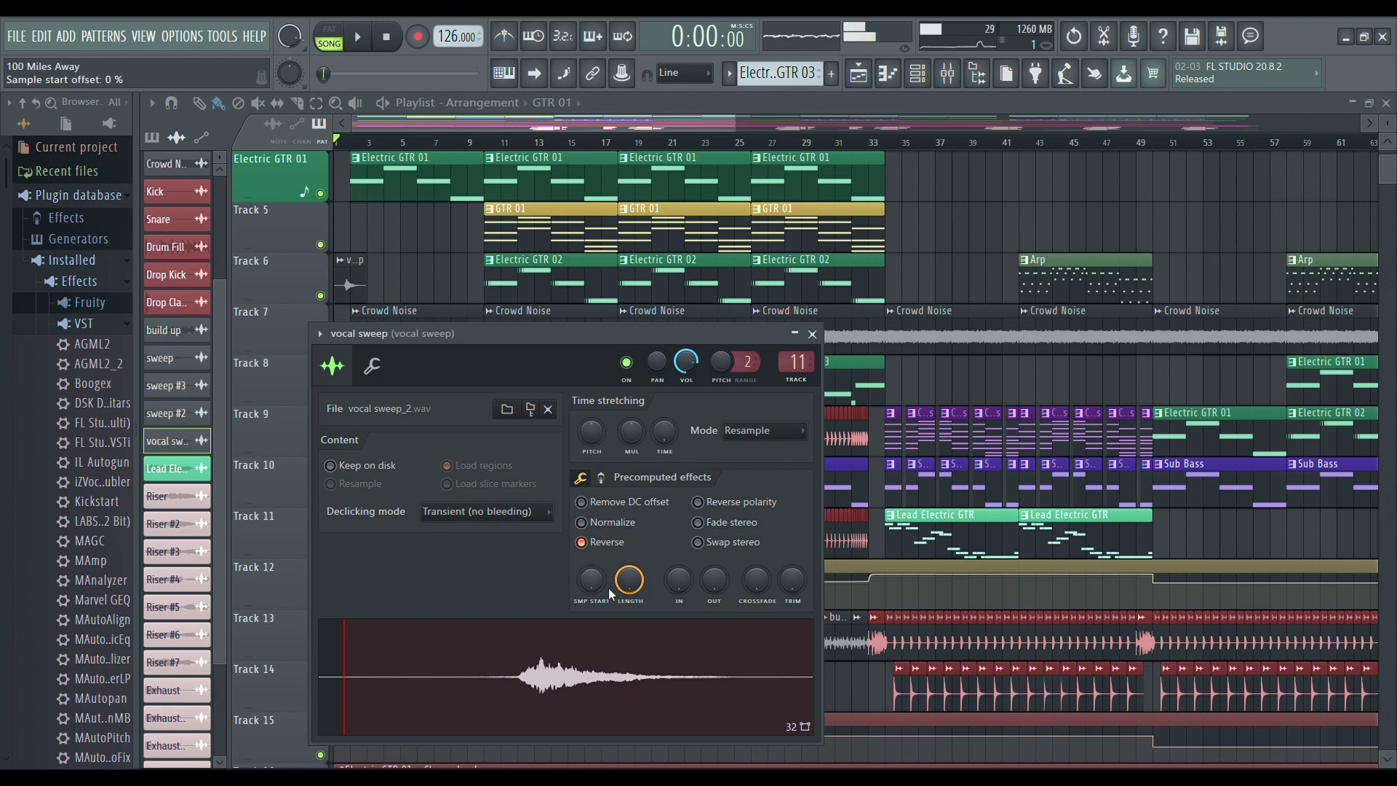
pyautogui.click(608, 543)
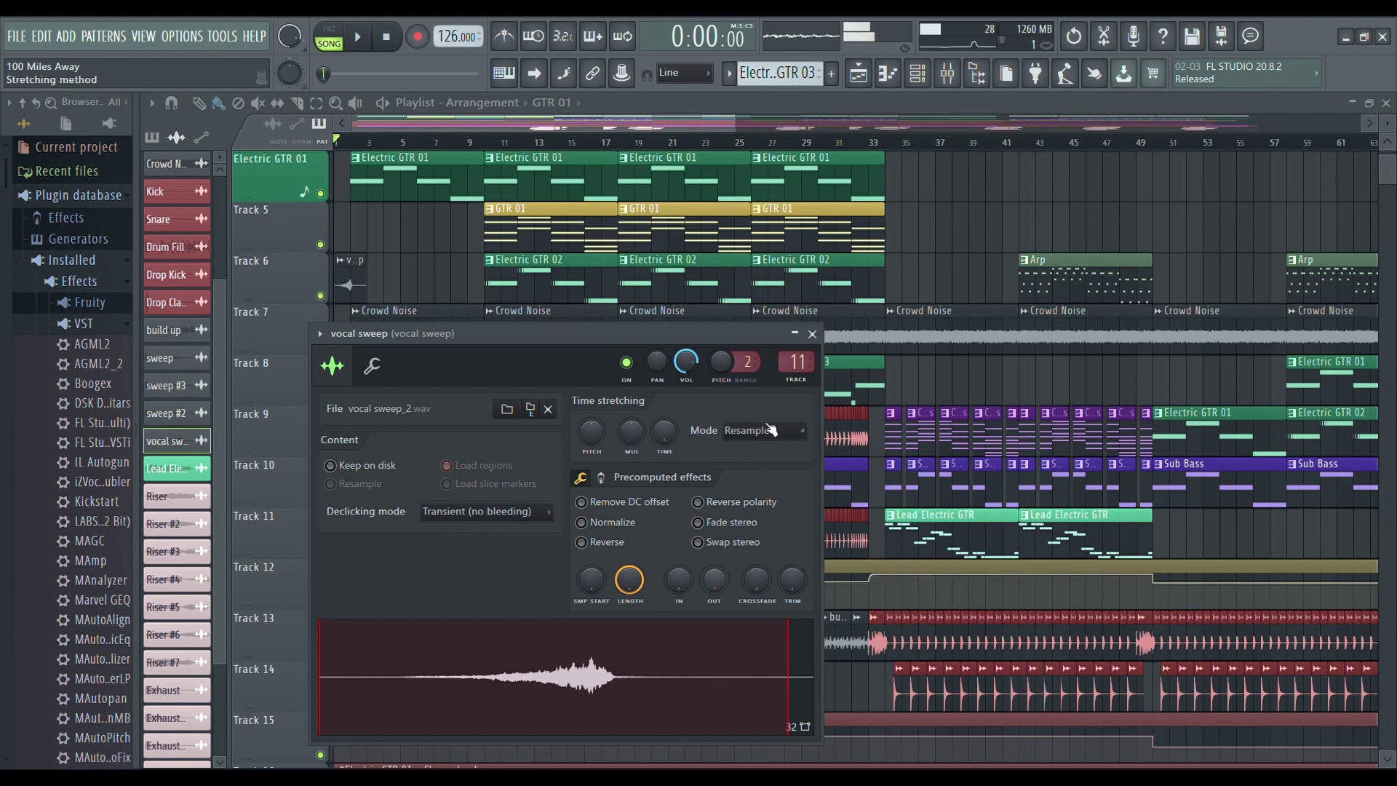
pyautogui.click(813, 334)
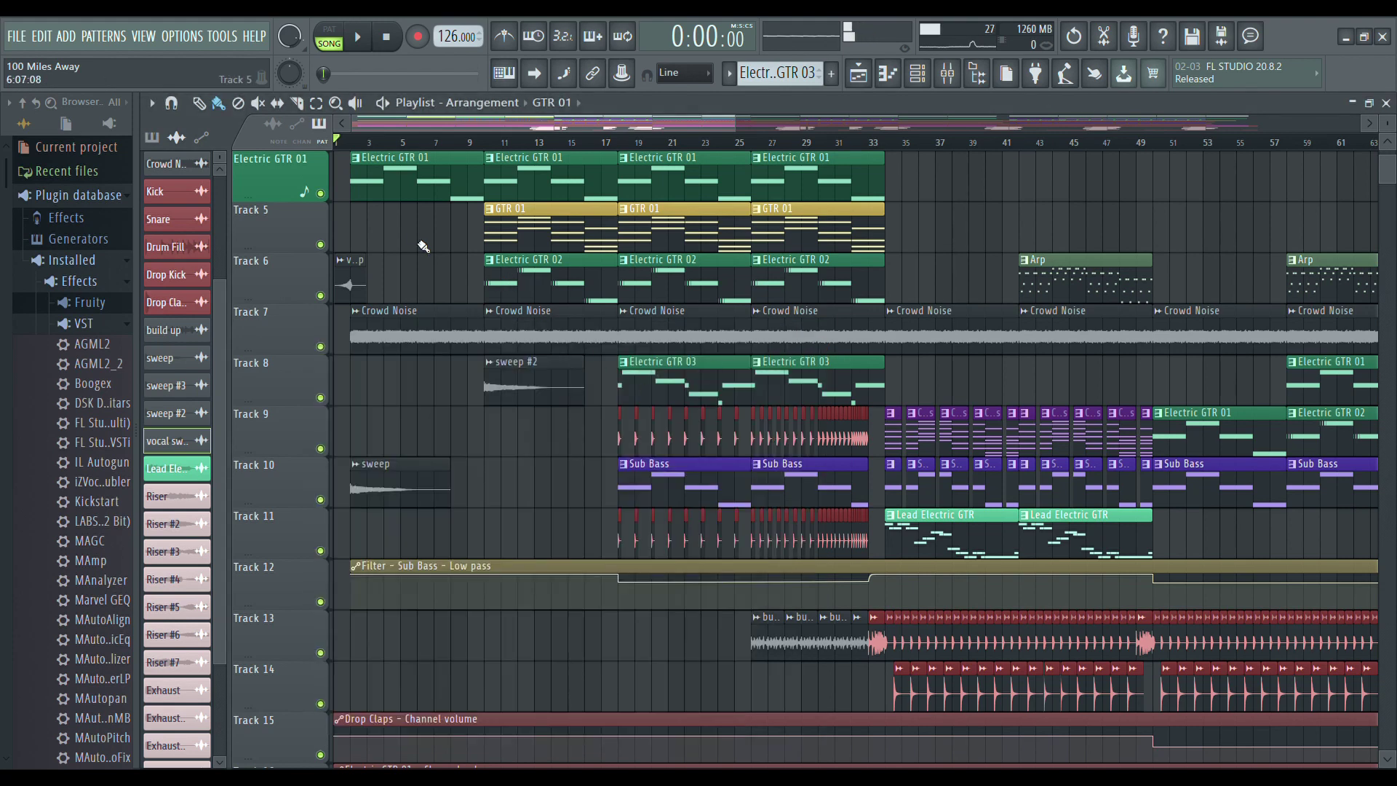
# Open the first Electric GTR 01 clip in the piano roll, show the mixer and play the pattern in pattern mode.
pyautogui.doubleClick(415, 195)
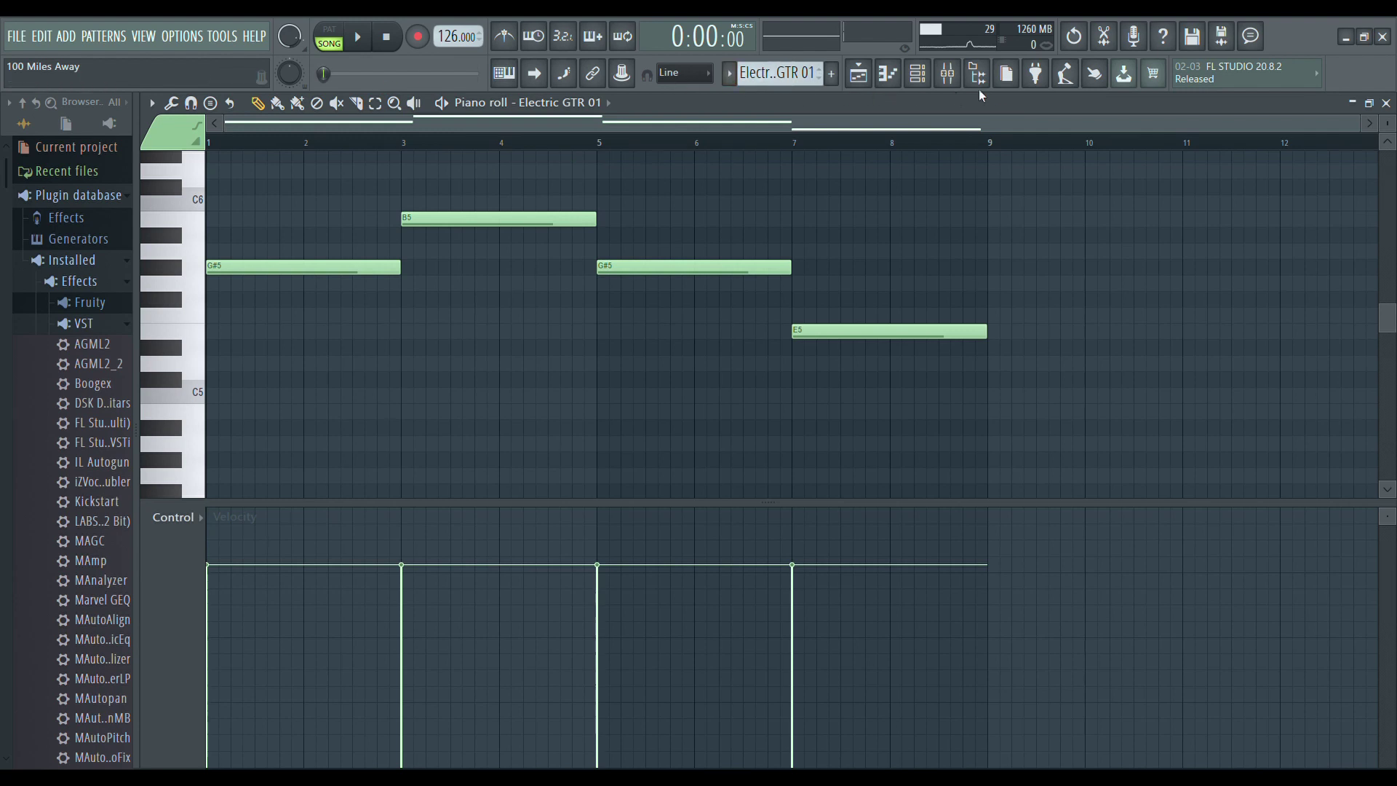
pyautogui.click(947, 73)
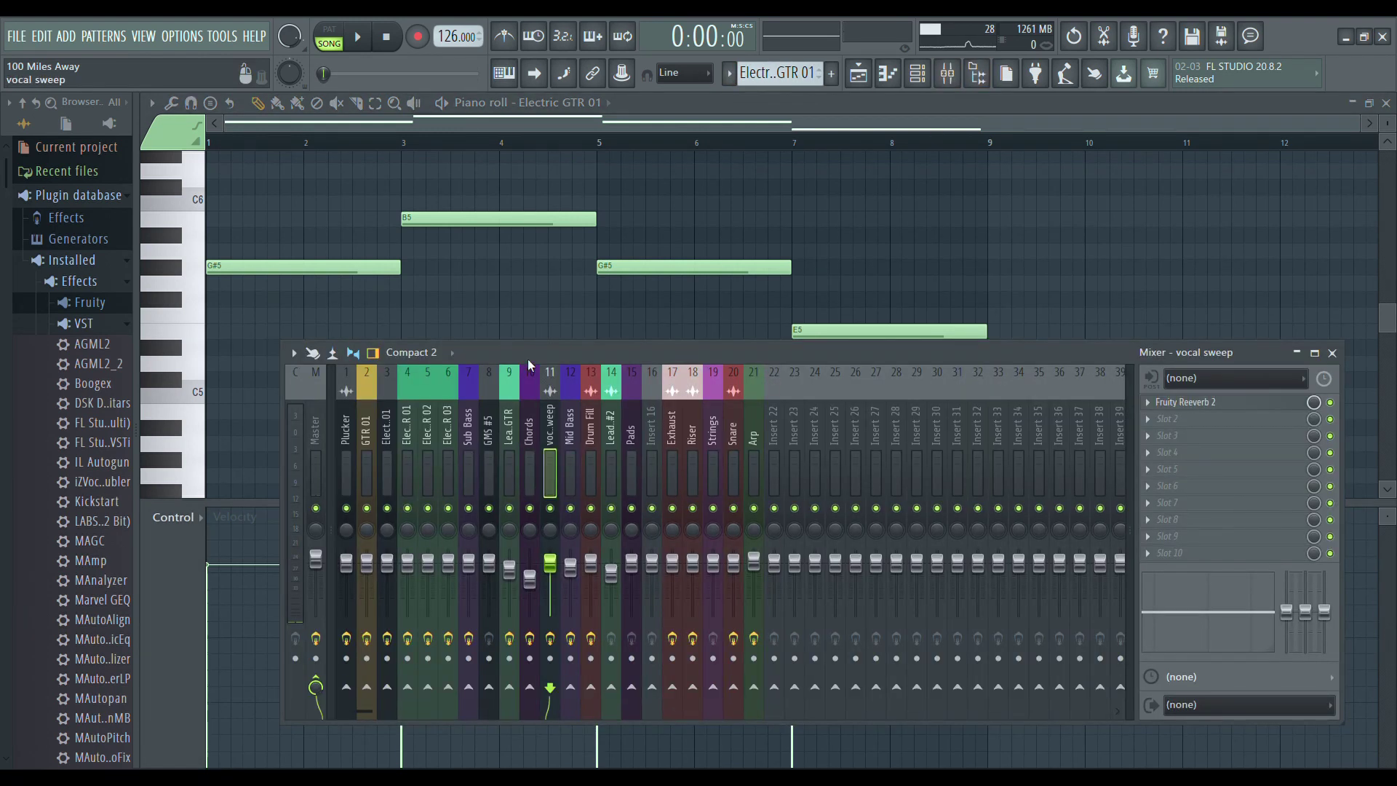
pyautogui.click(343, 38)
pyautogui.press('space')
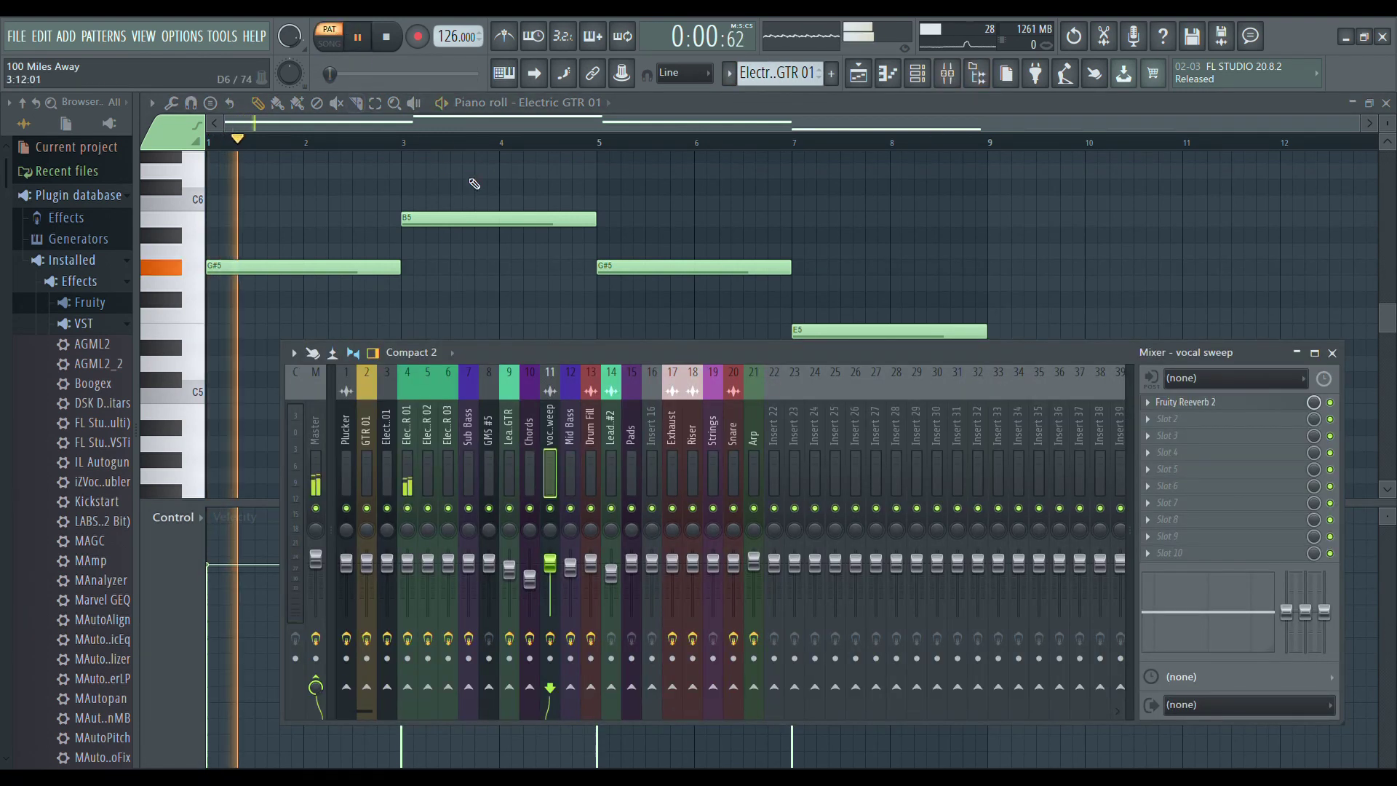
# Select the Electric GTR 01 mixer track, examine its Kontakt Rock Guitar instrument and close the plugin window.
pyautogui.click(409, 422)
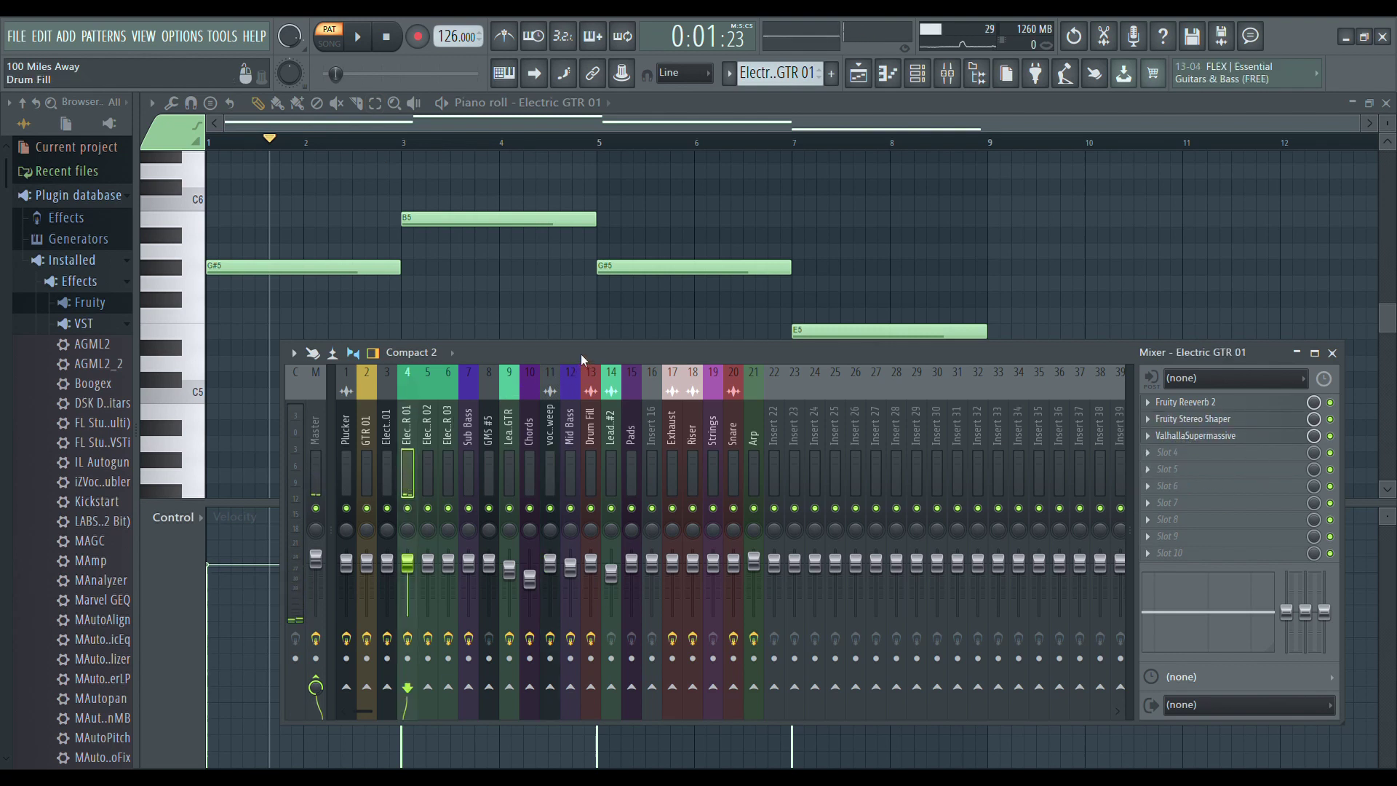
pyautogui.moveTo(581, 354); pyautogui.dragTo(556, 359)
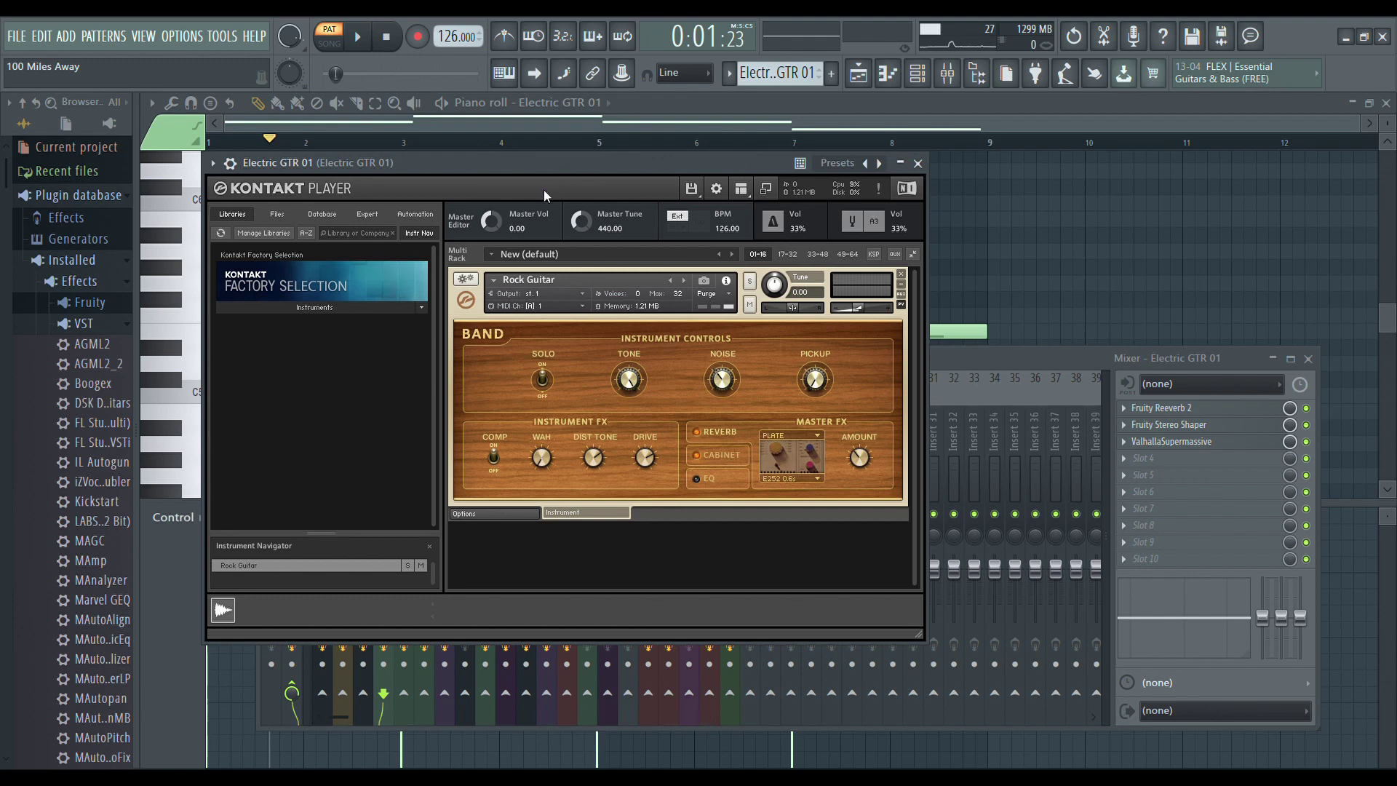
pyautogui.click(918, 163)
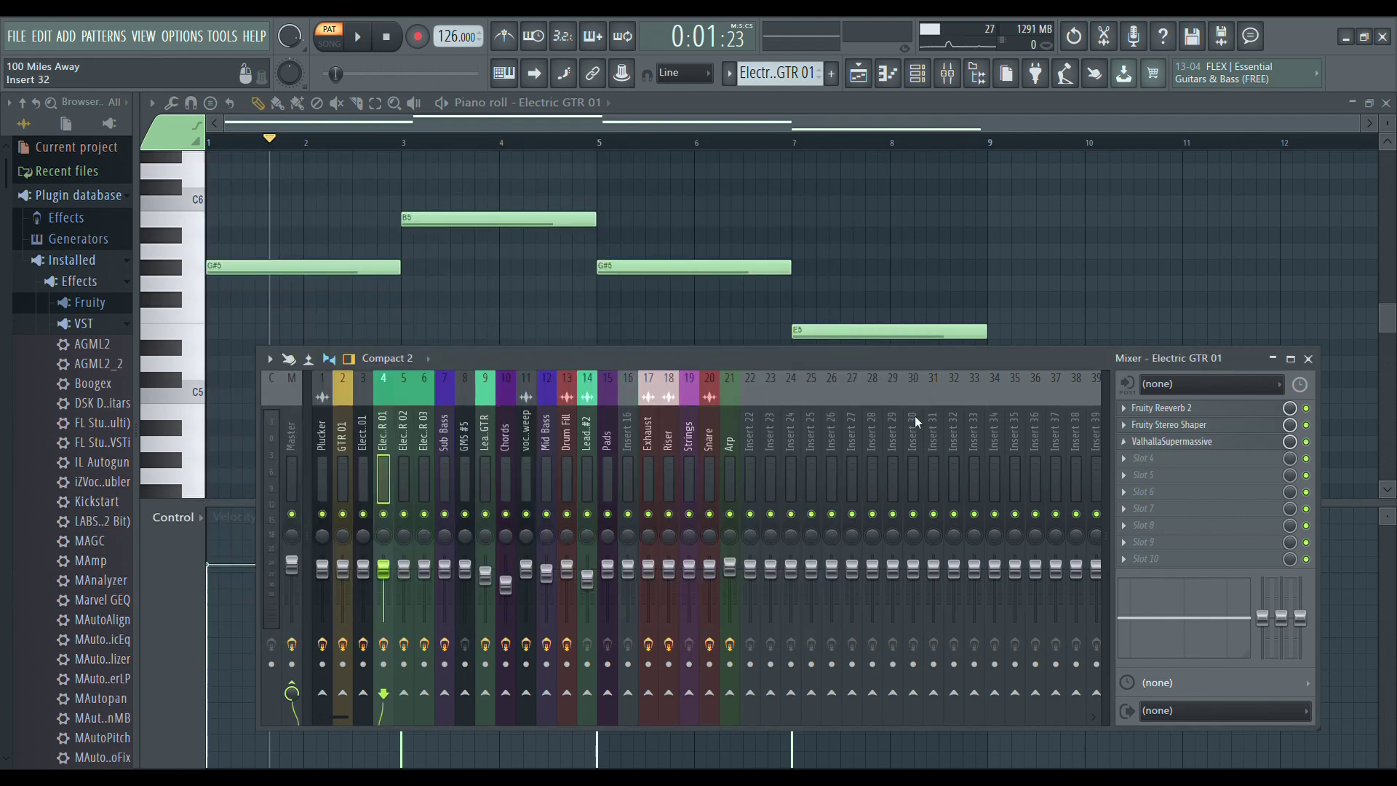
# Play the Electric GTR 01 melody from its start, jump to the notes at bars 3, 5 and 7, and stop playback.
pyautogui.click(387, 36)
pyautogui.click(364, 40)
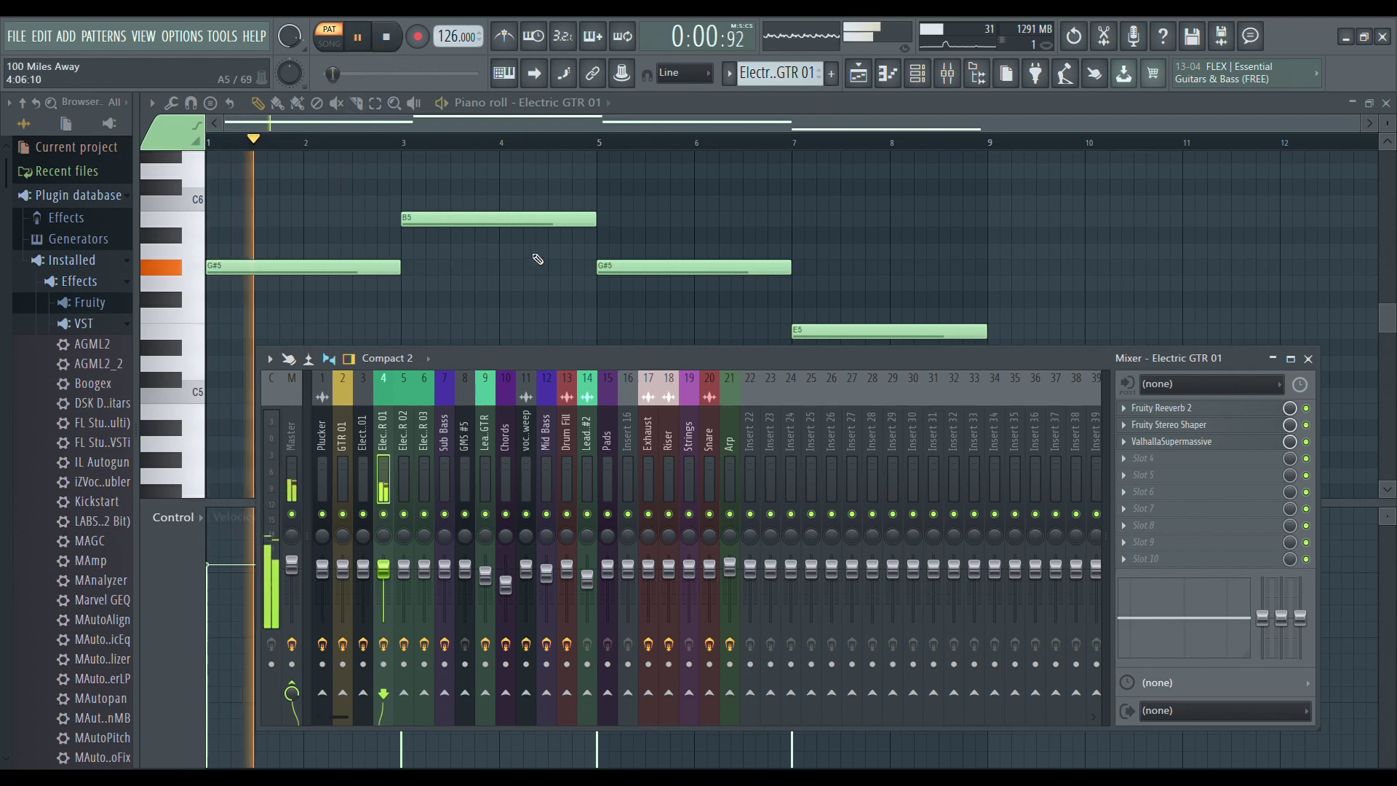
pyautogui.click(407, 141)
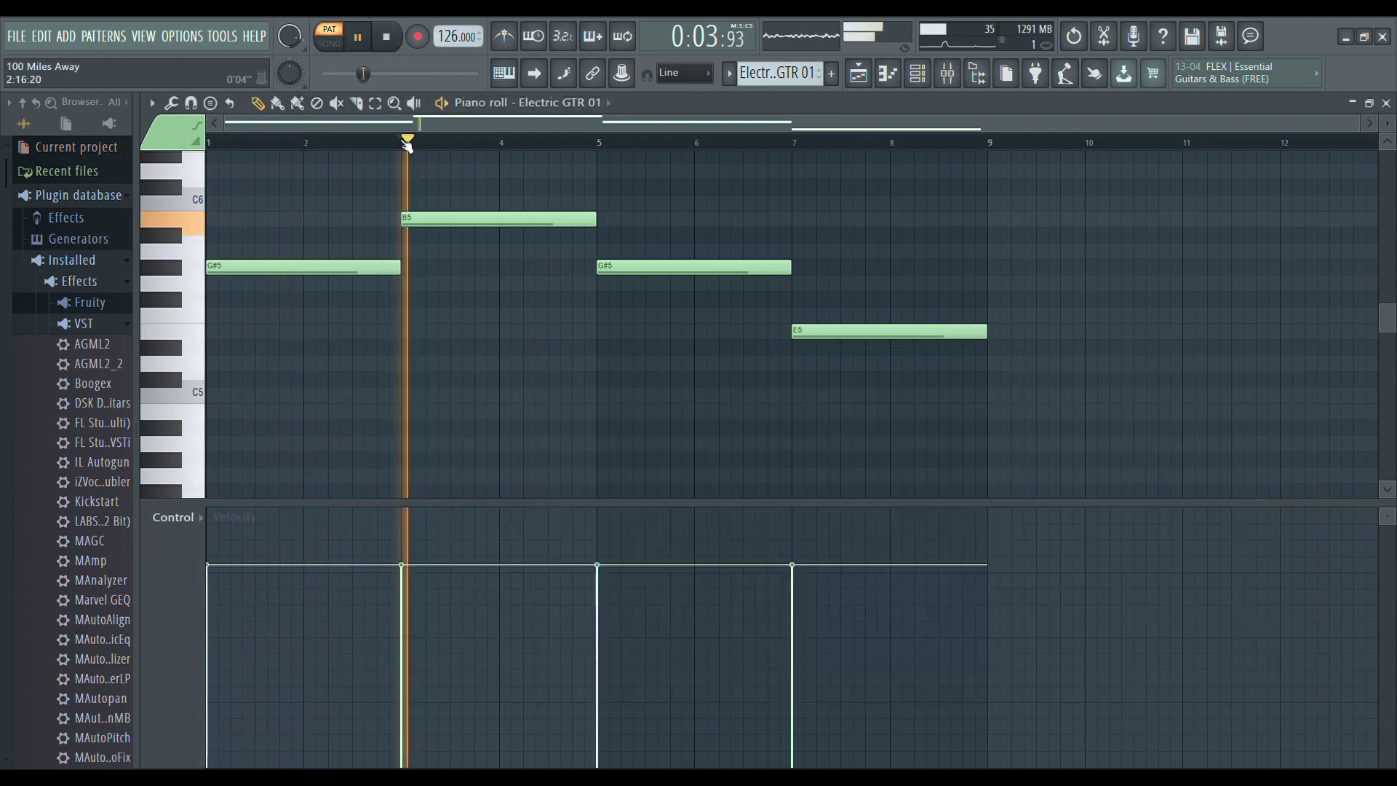
pyautogui.click(611, 141)
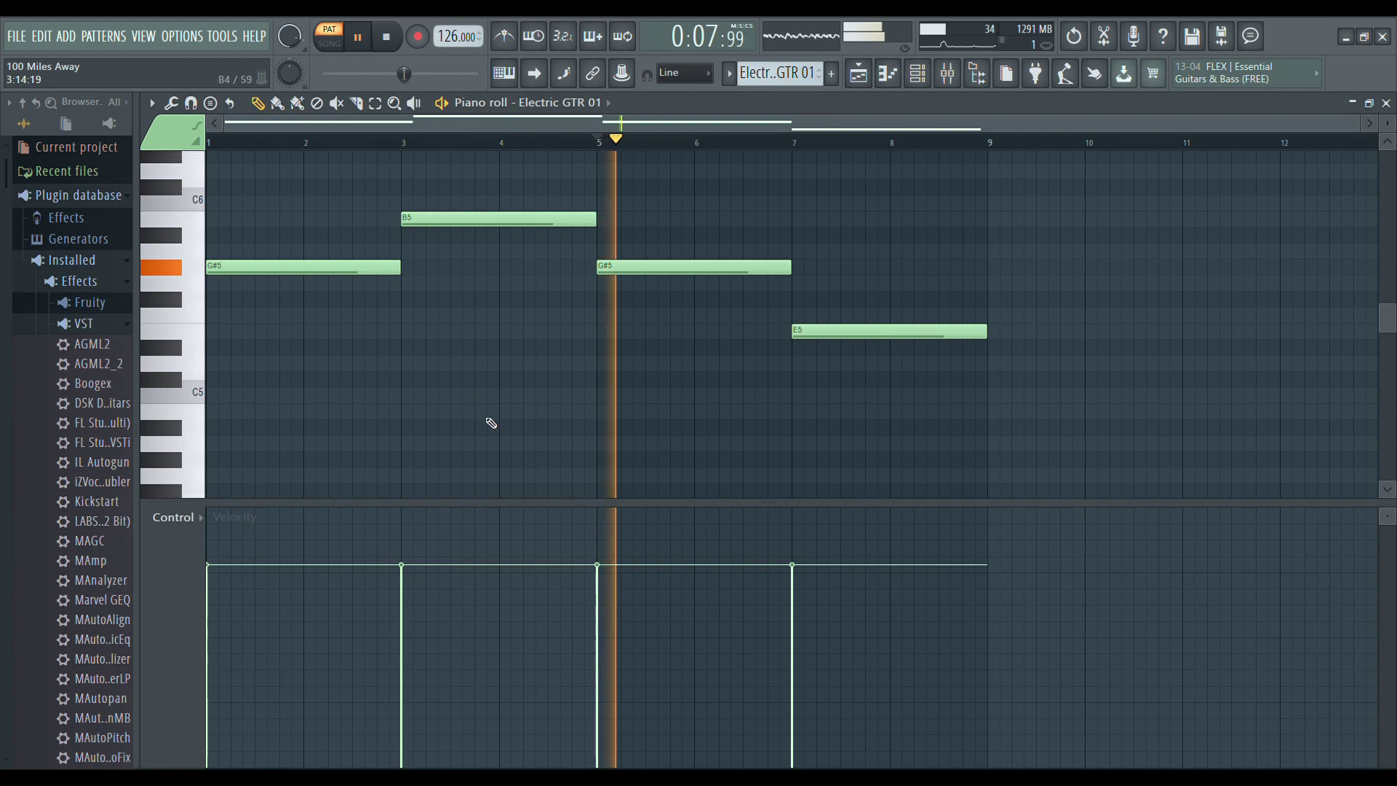
pyautogui.click(795, 141)
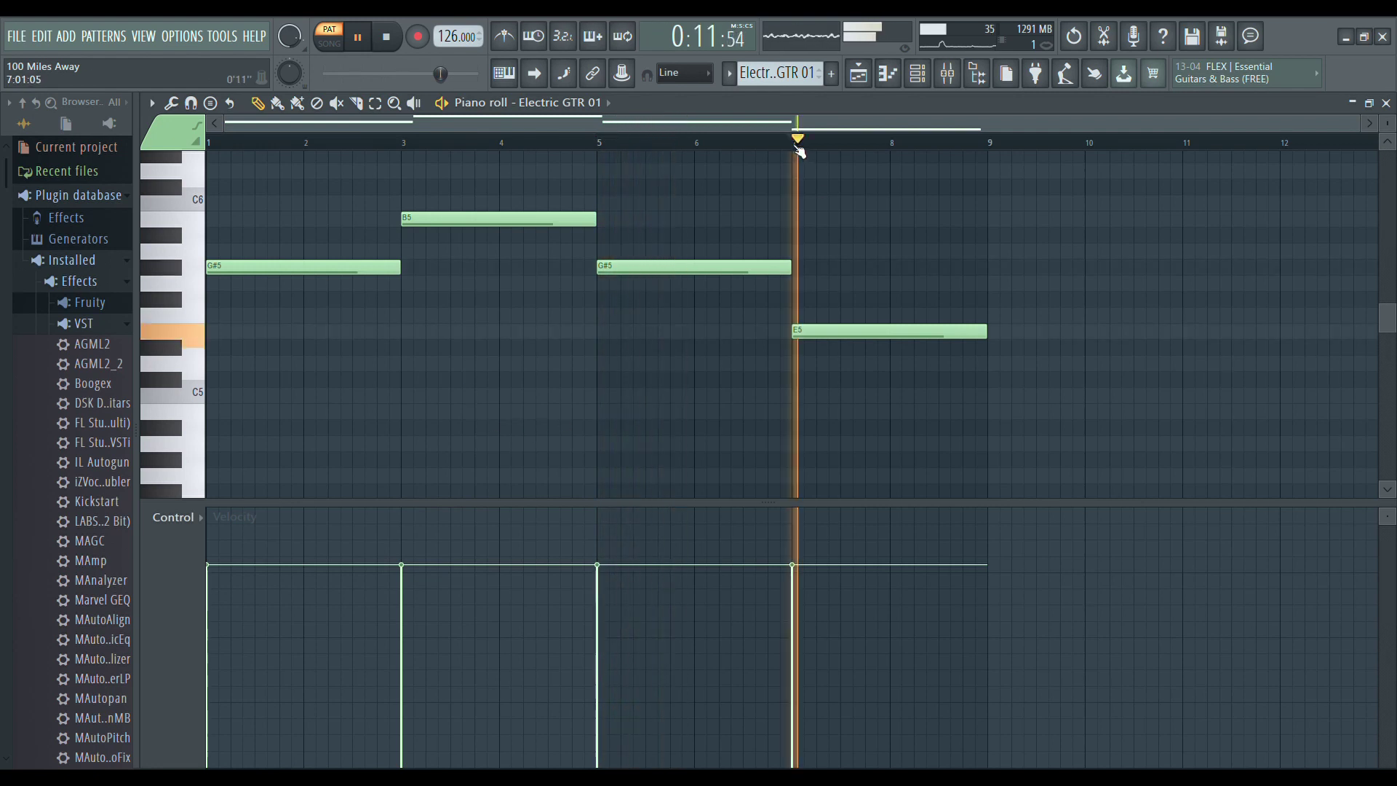
pyautogui.click(386, 36)
# Examine the Fruity Reeverb 2, Fruity Stereo Shaper and ValhallaSupermassive settings on the Electric GTR 01 mixer track and close them.
pyautogui.click(961, 82)
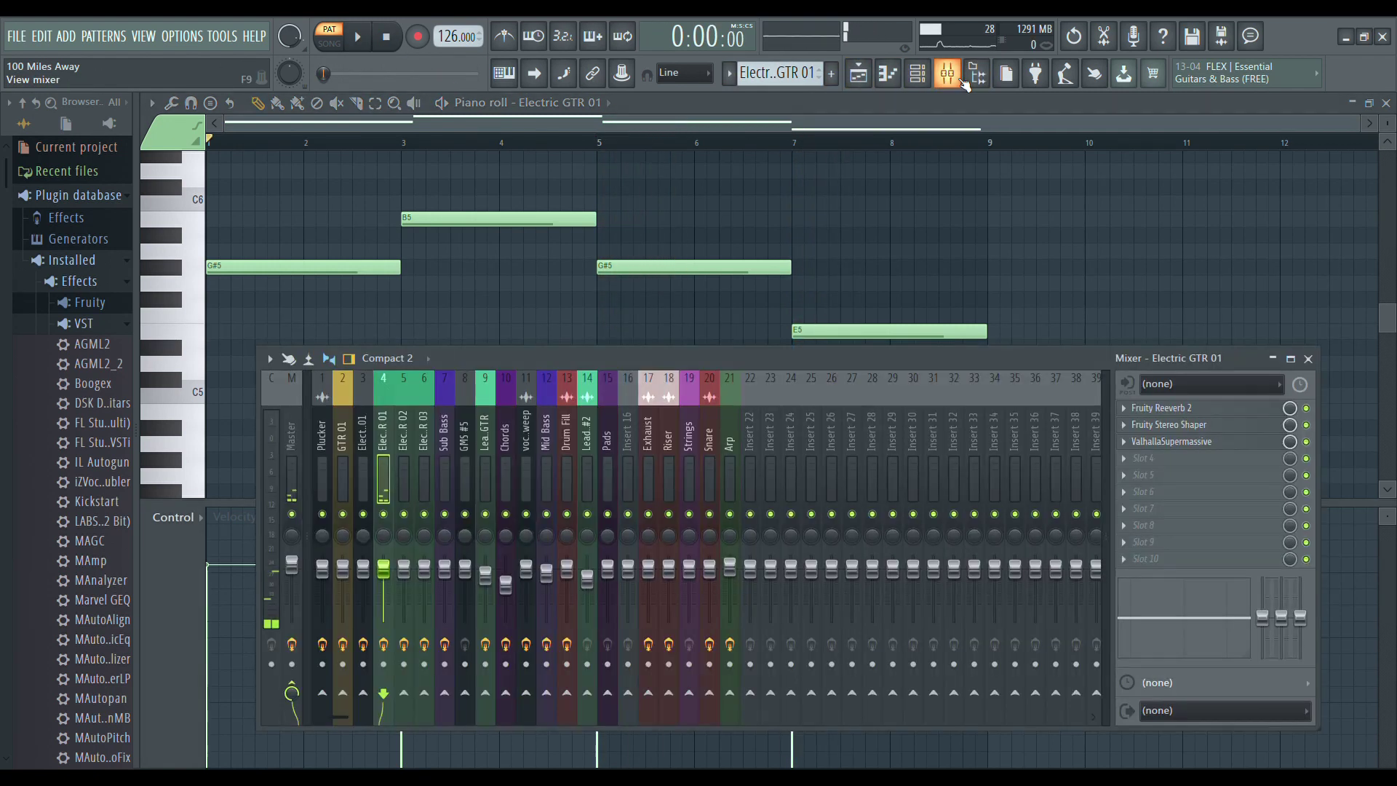
pyautogui.click(1164, 408)
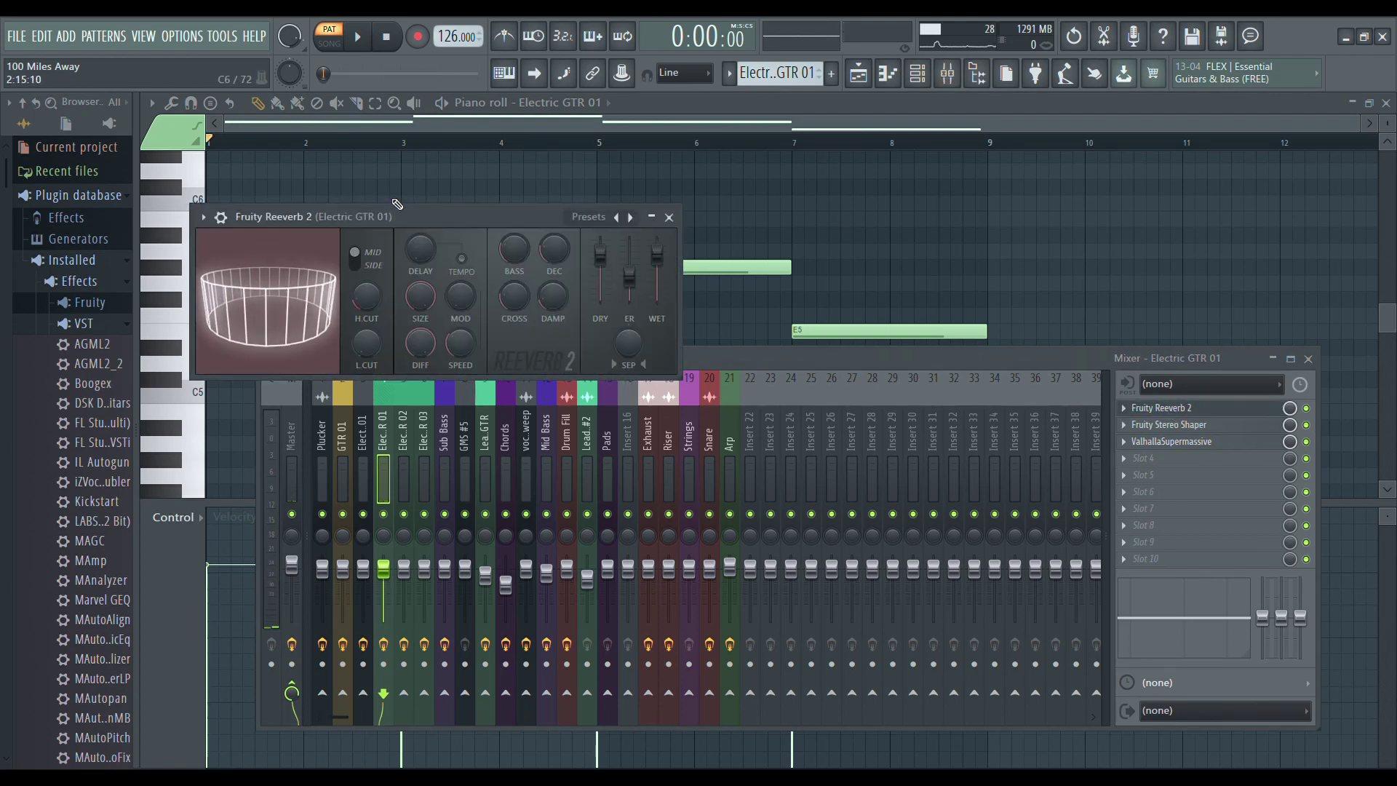
pyautogui.click(1160, 428)
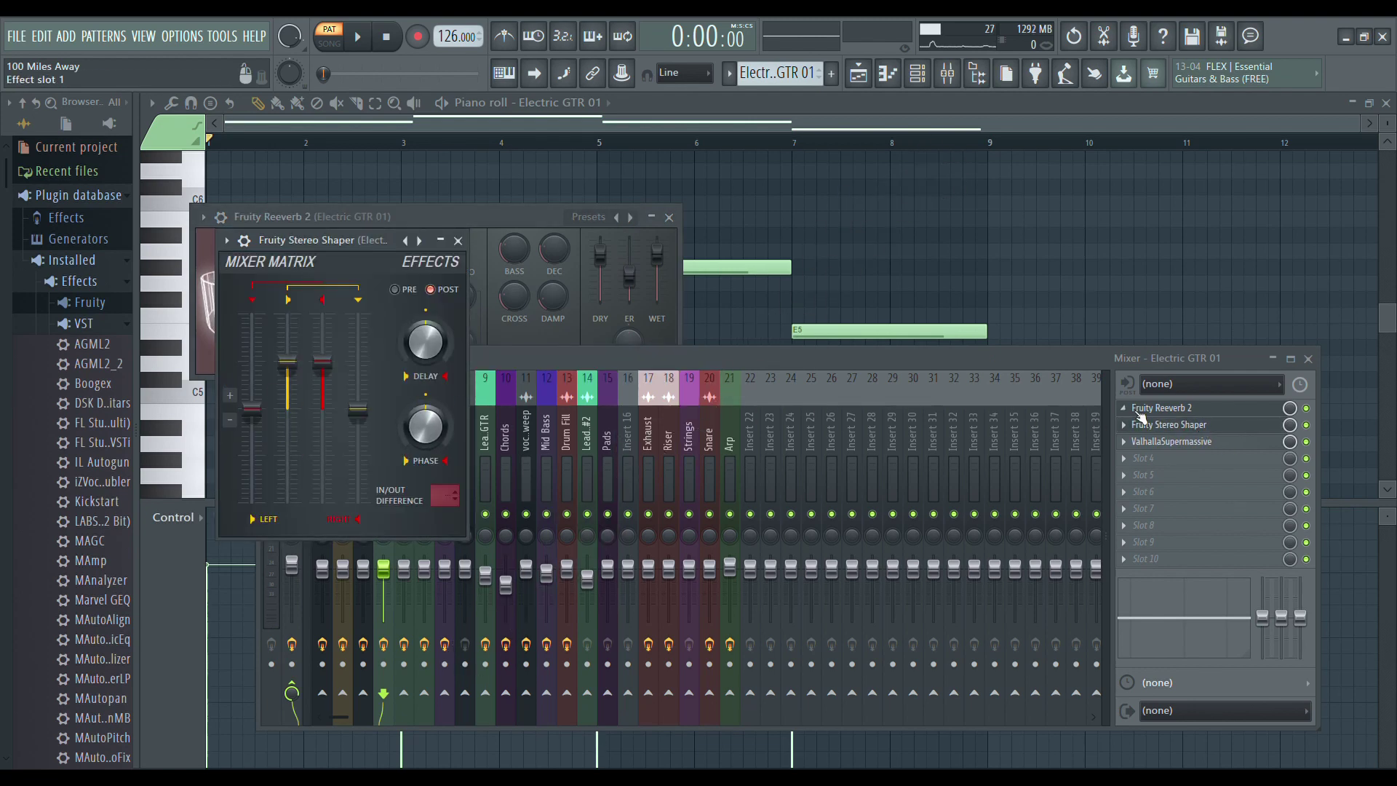
pyautogui.click(1170, 442)
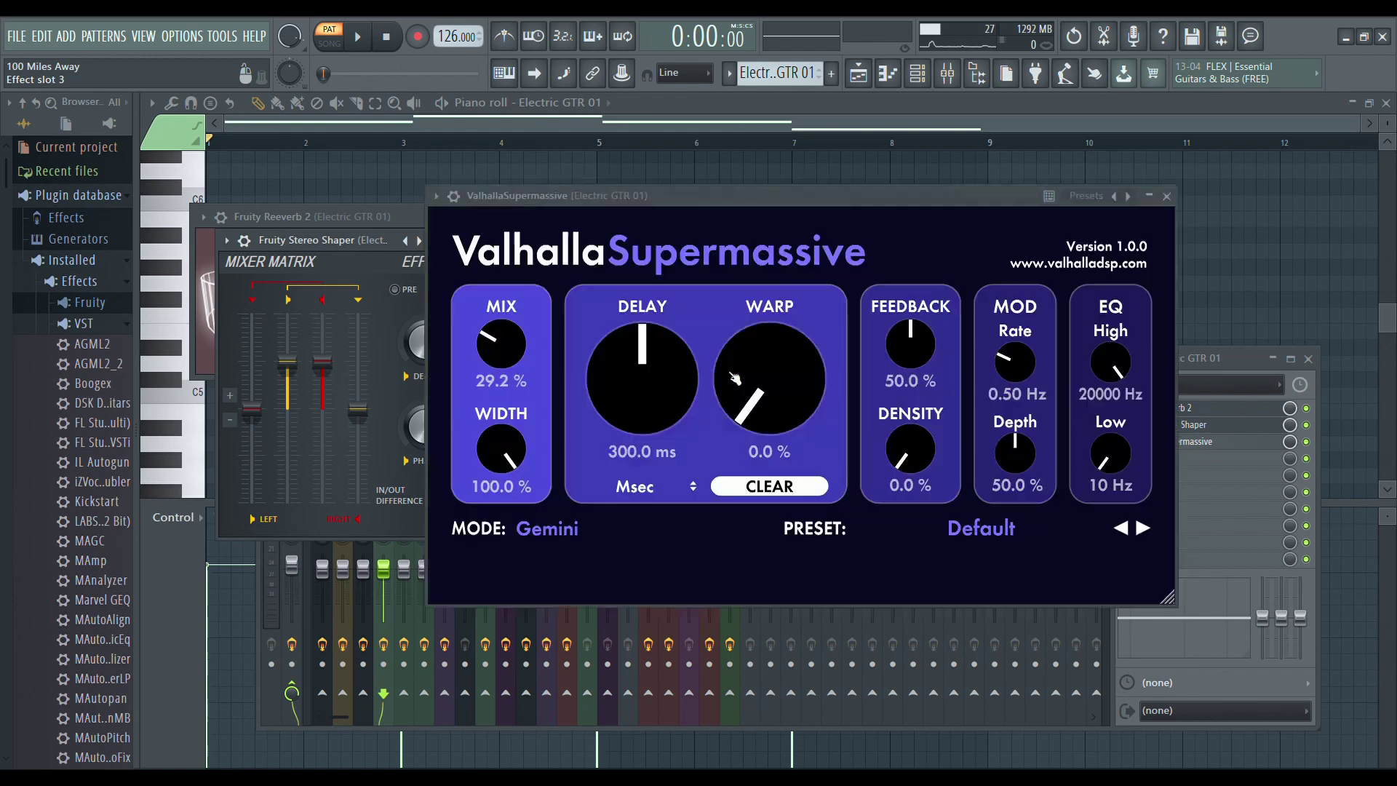
pyautogui.click(1166, 196)
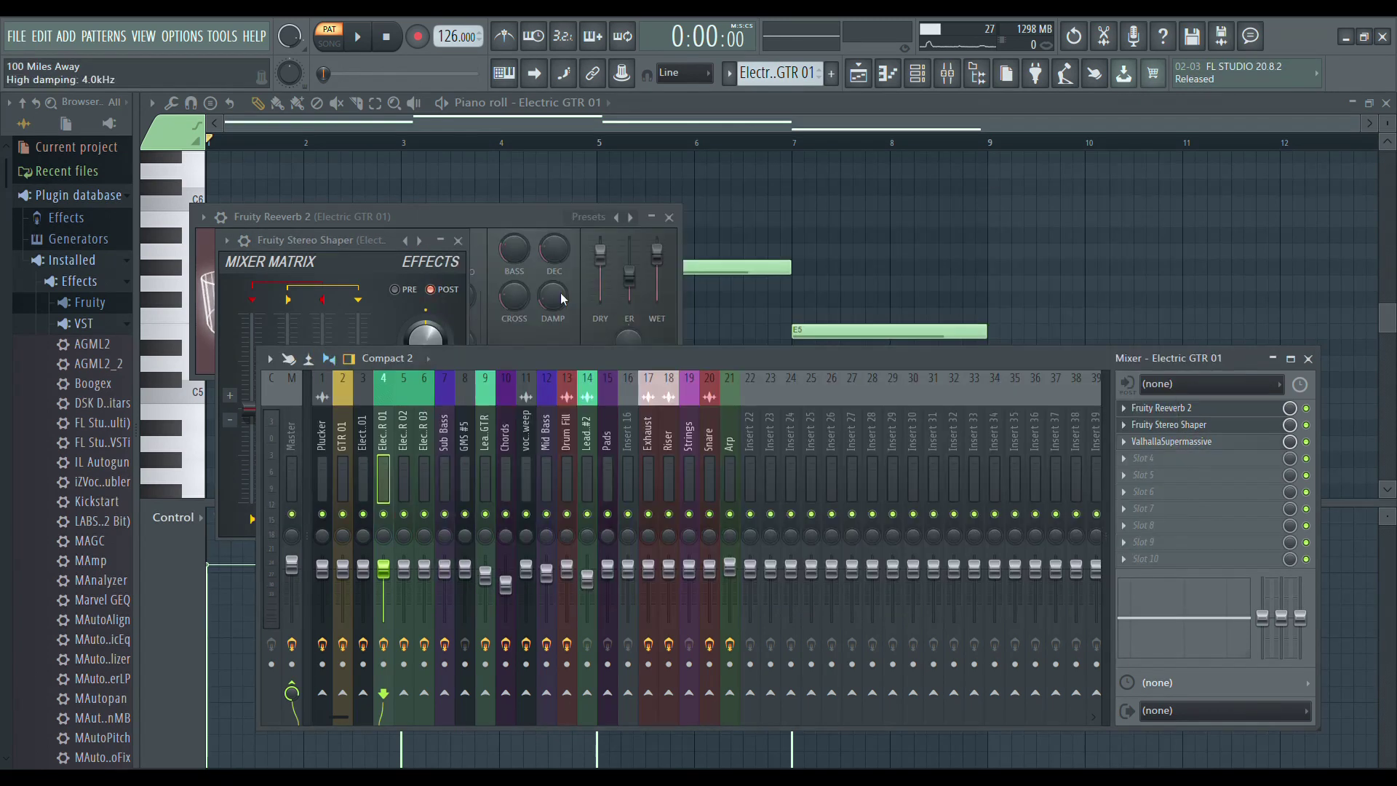
pyautogui.click(691, 240)
pyautogui.click(670, 217)
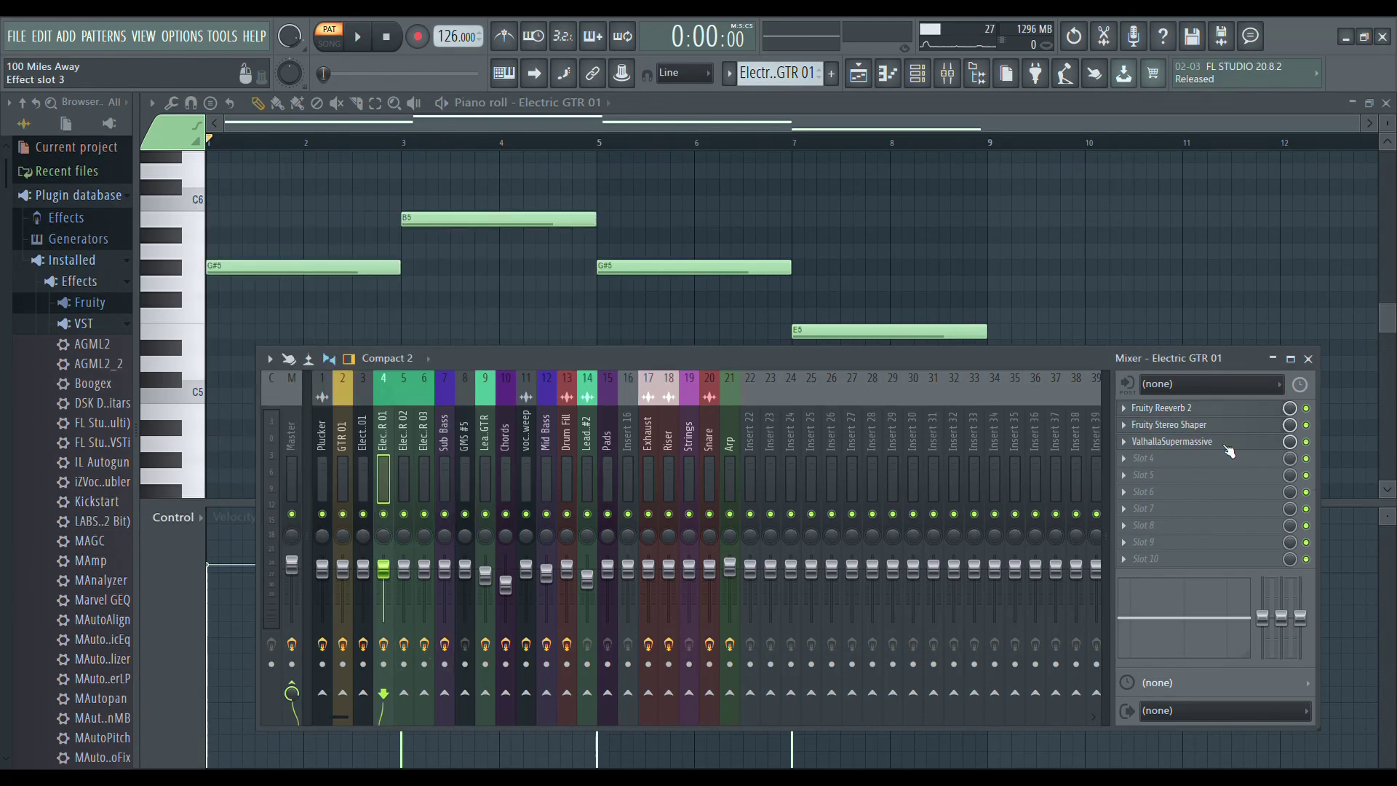
# Play the Electric GTR 01 pattern to compare ValhallaSupermassive off and on, and close the piano roll and mixer.
pyautogui.click(1306, 442)
pyautogui.press('space')
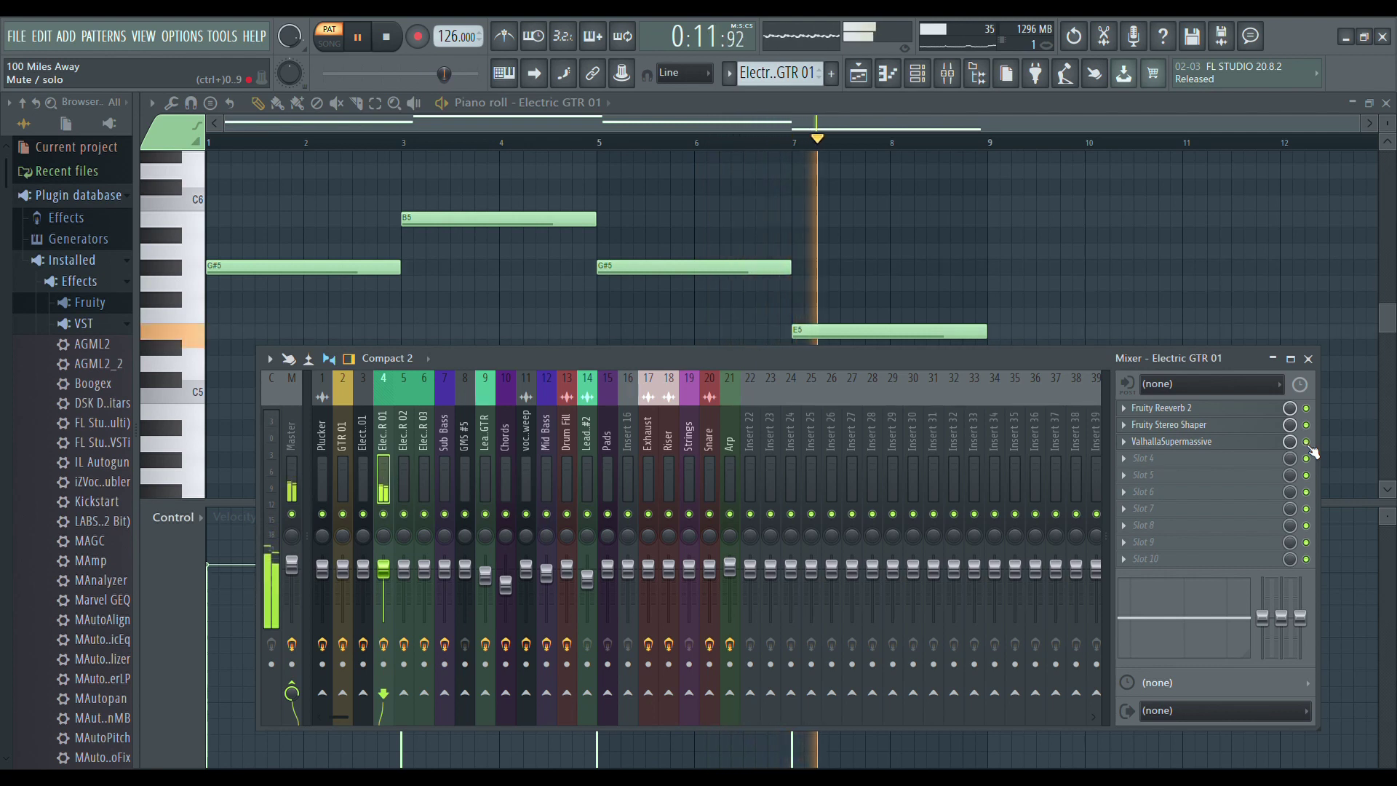
pyautogui.press('space')
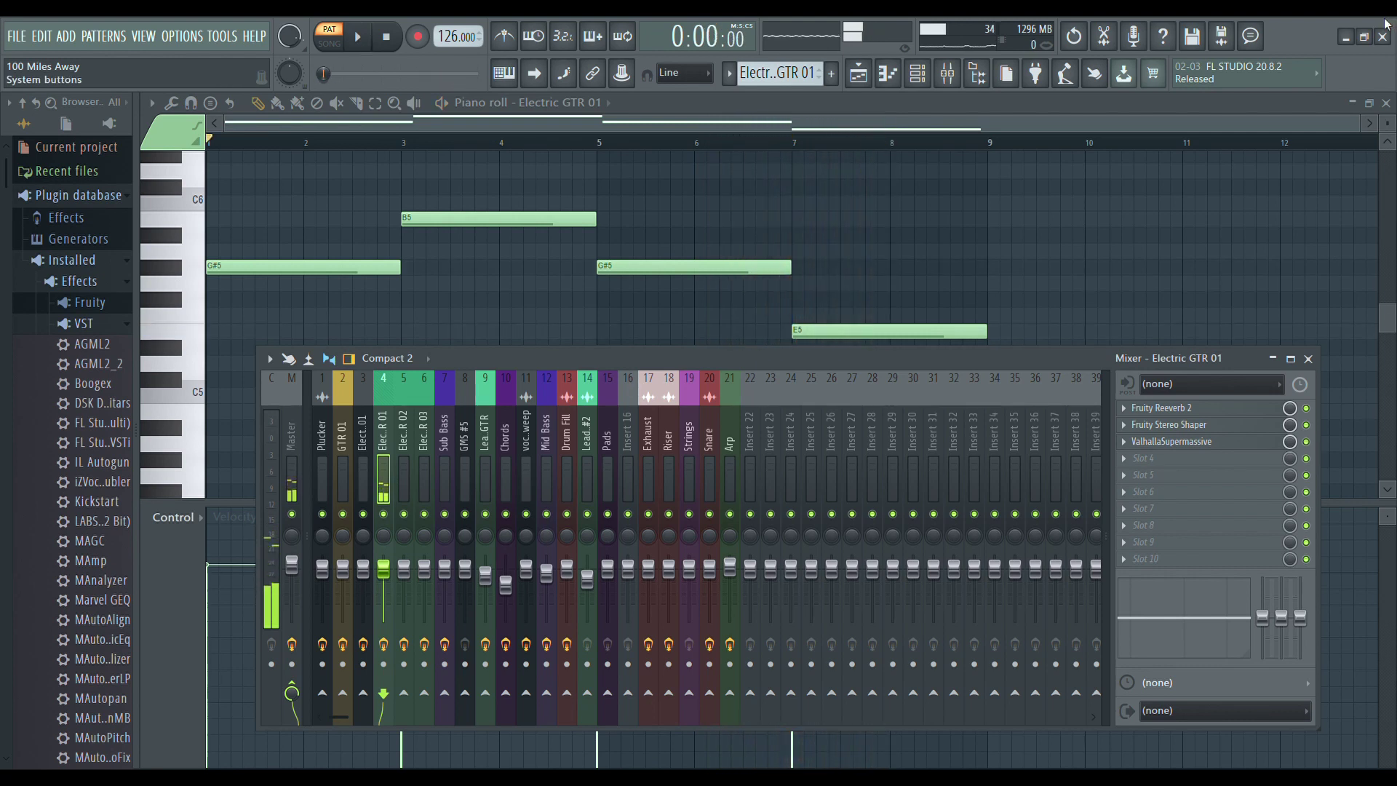
pyautogui.press('Escape')
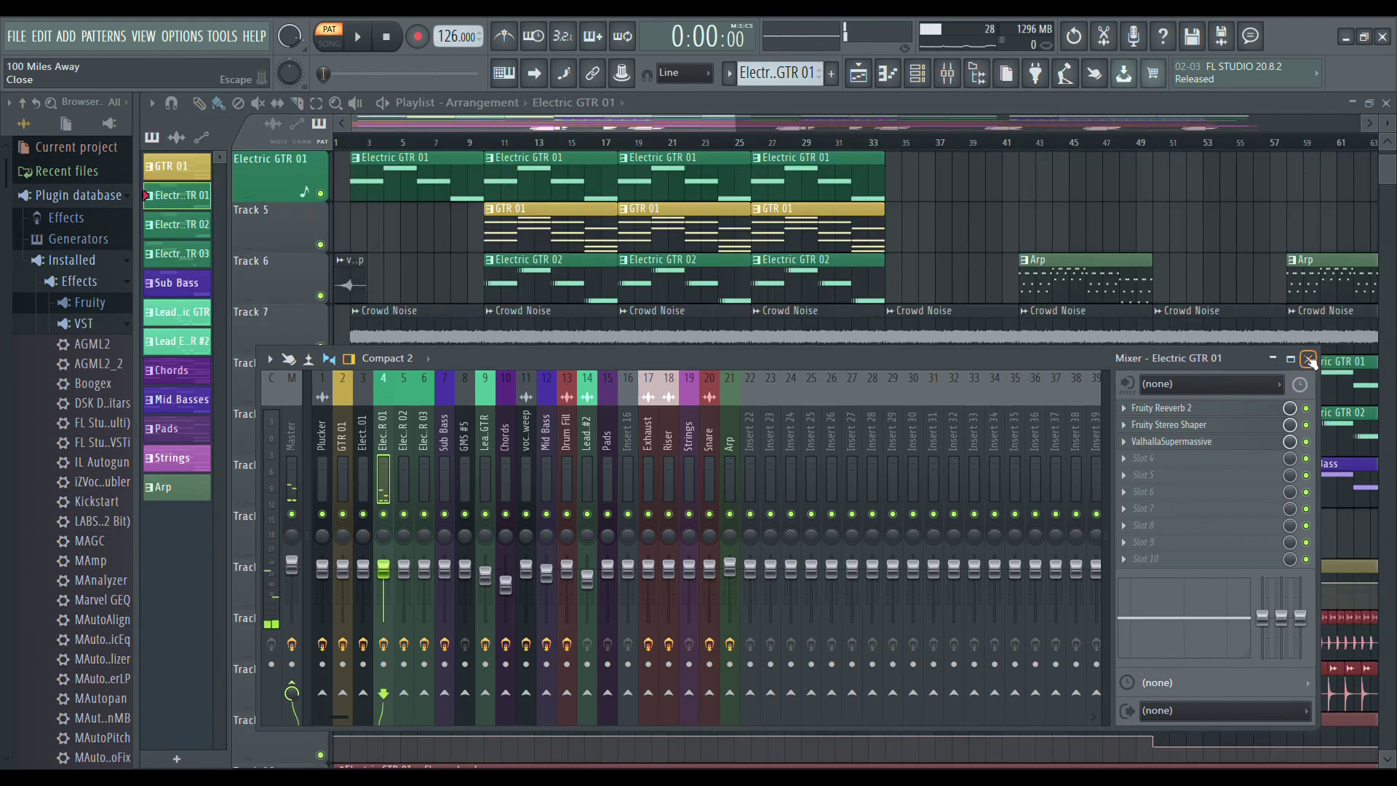
pyautogui.click(1309, 360)
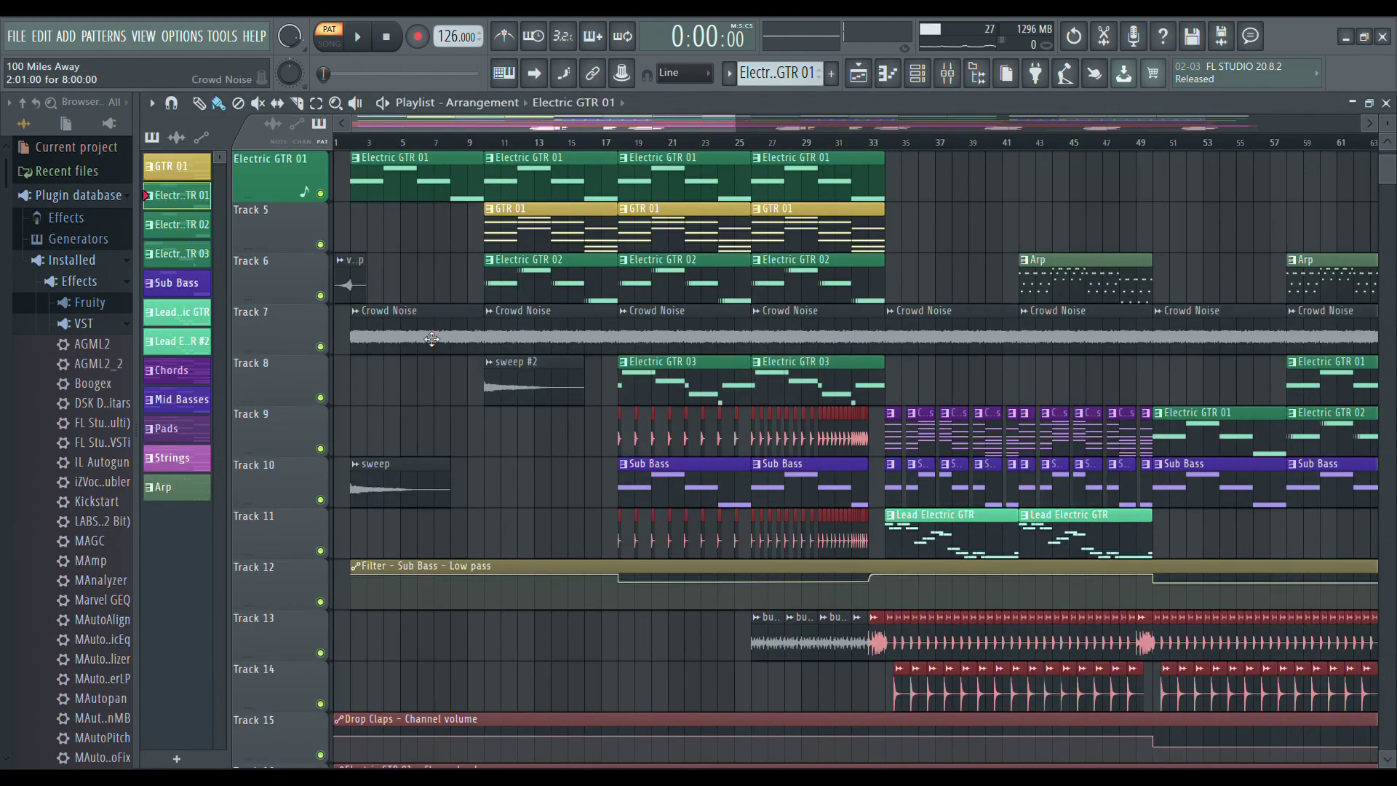
# Audition the first Crowd Noise clip on Track 7 and the sweep clip on Track 10 in isolation.
pyautogui.moveTo(432, 339); pyautogui.dragTo(430, 337)
pyautogui.click(362, 489)
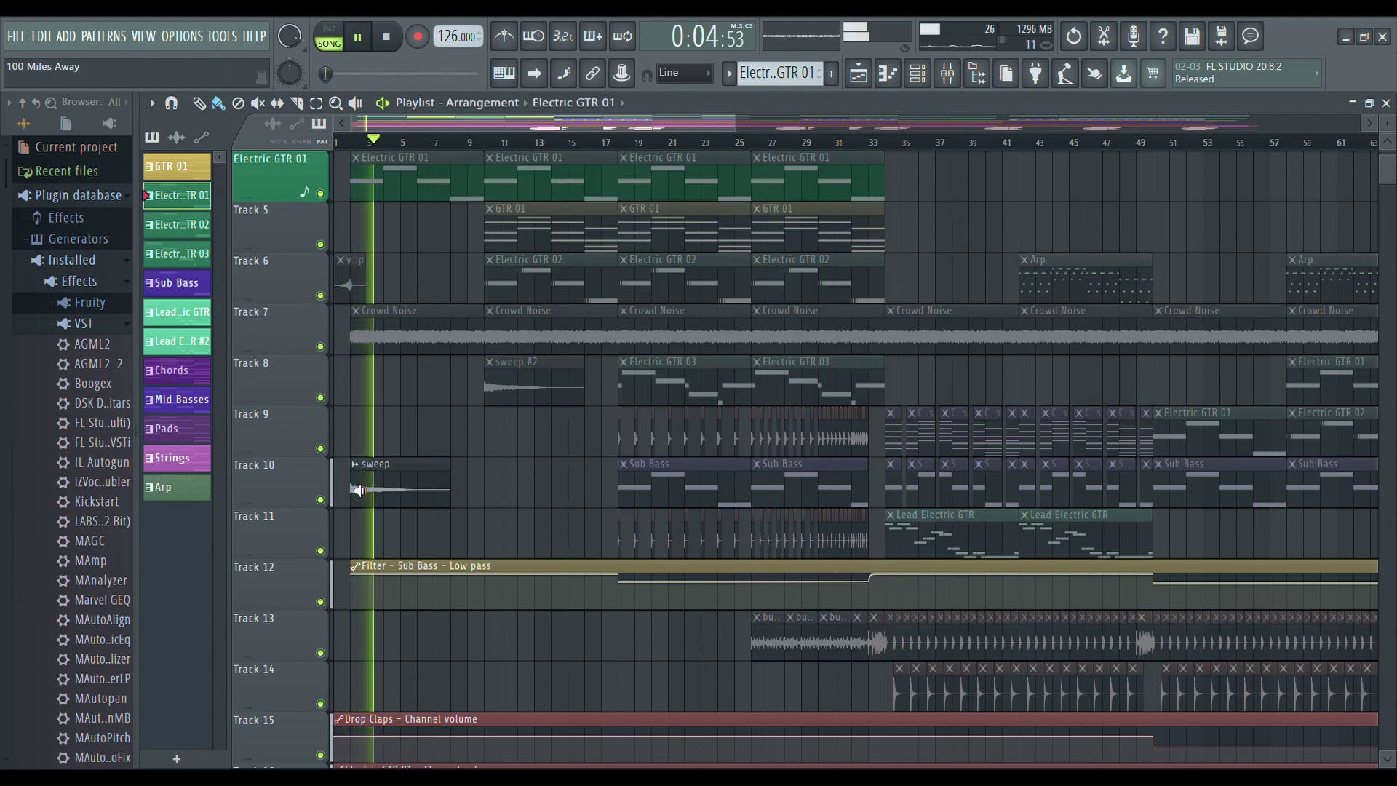
pyautogui.press('space')
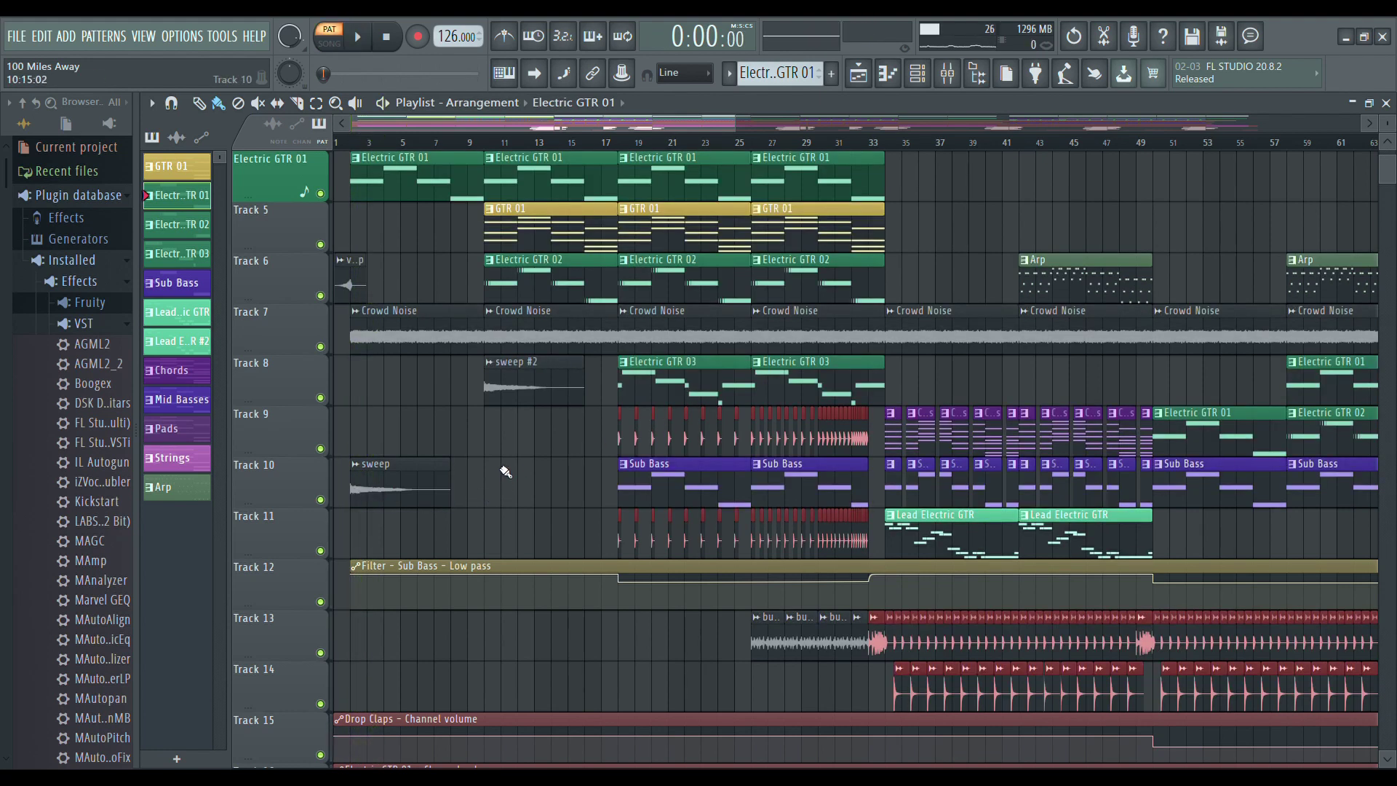
# Audition the first Pads clip on Track 22 in isolation and open its notes in the piano roll.
pyautogui.scroll(-2, 480, 477)
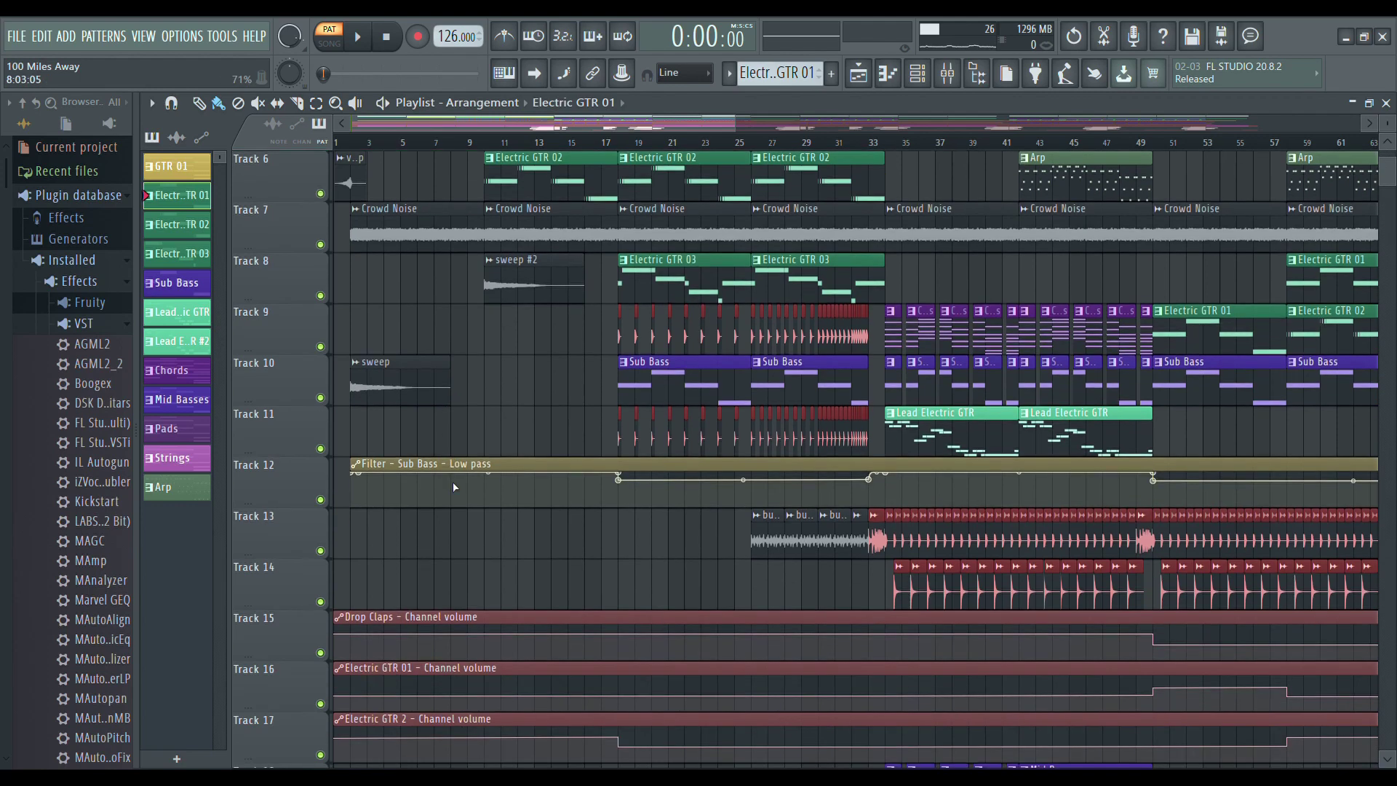
pyautogui.scroll(4, 552, 473)
pyautogui.scroll(-13, 593, 528)
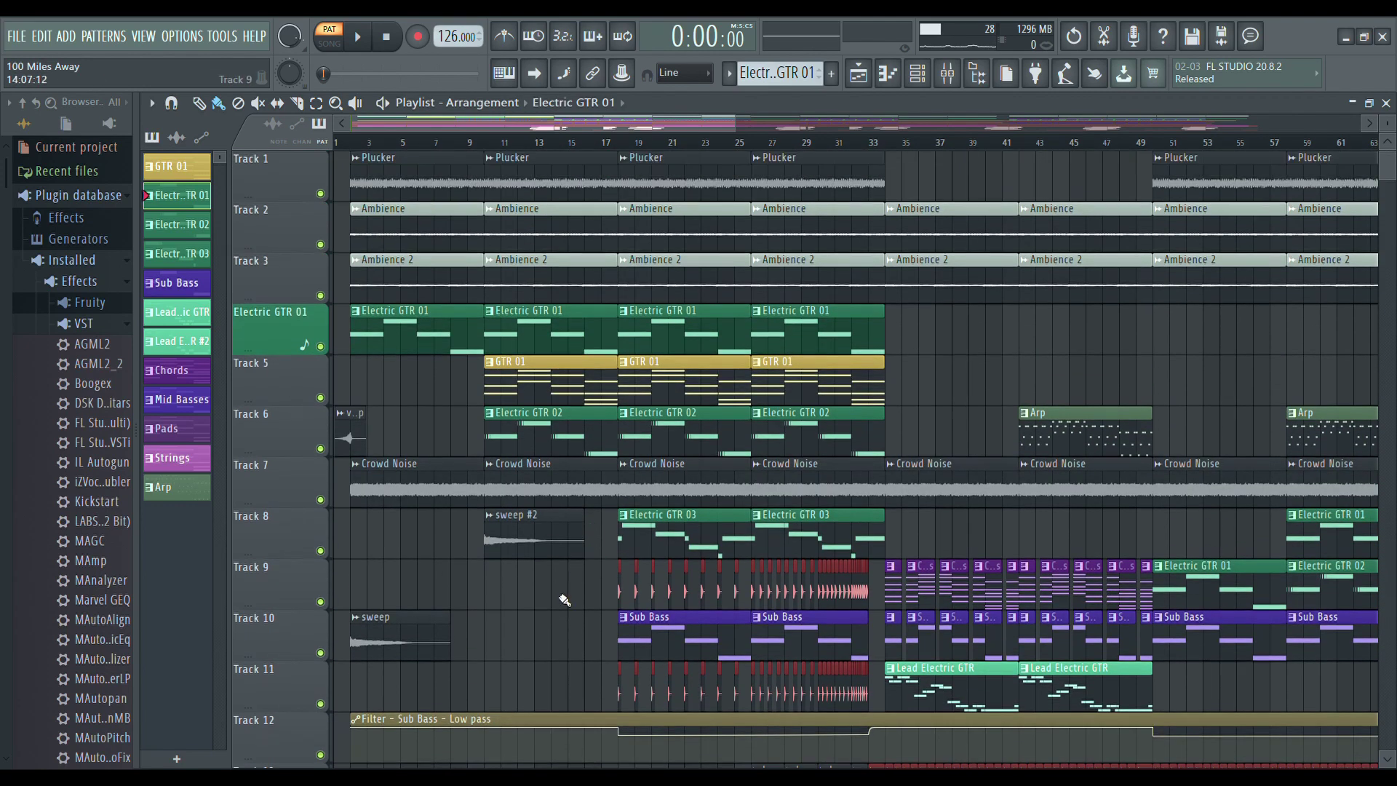
pyautogui.scroll(-4, 516, 618)
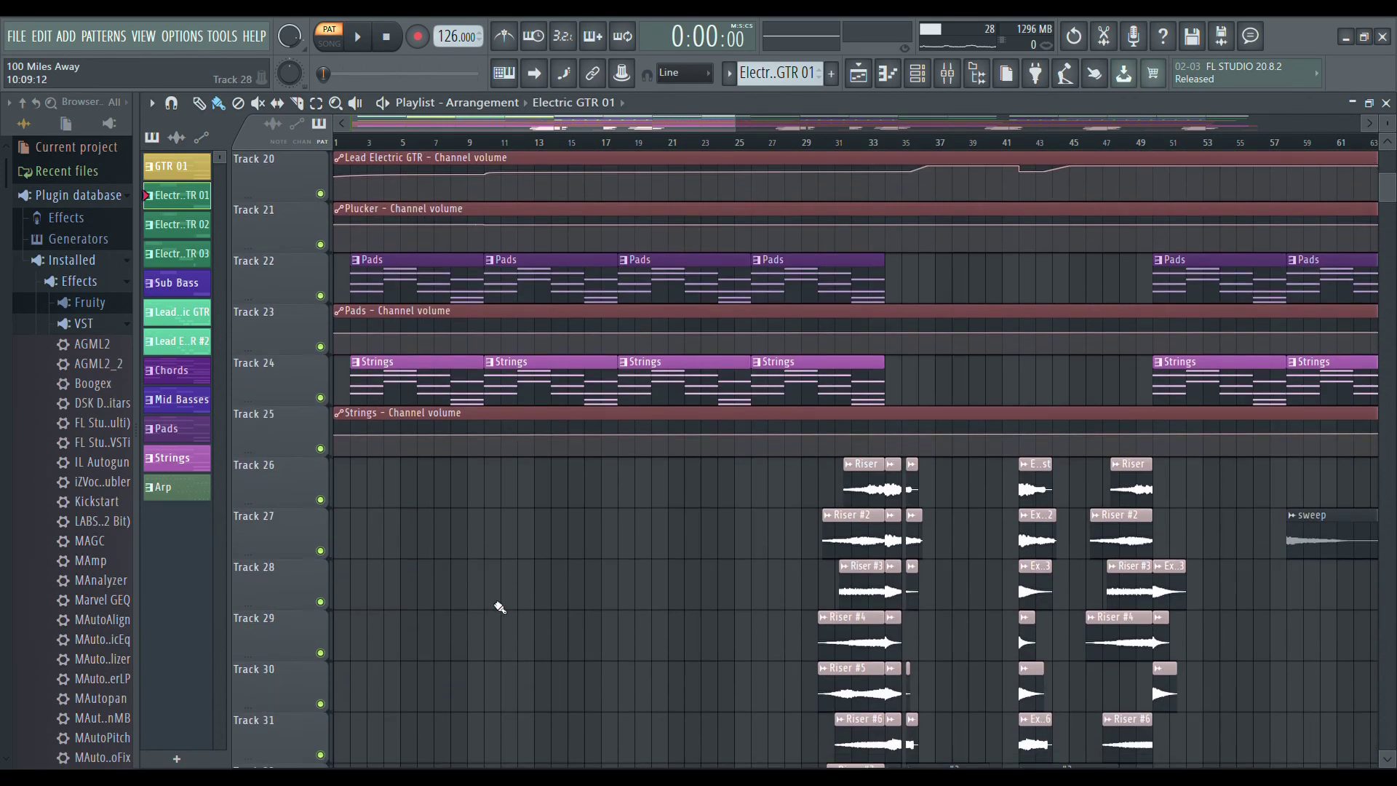
pyautogui.scroll(2, 466, 567)
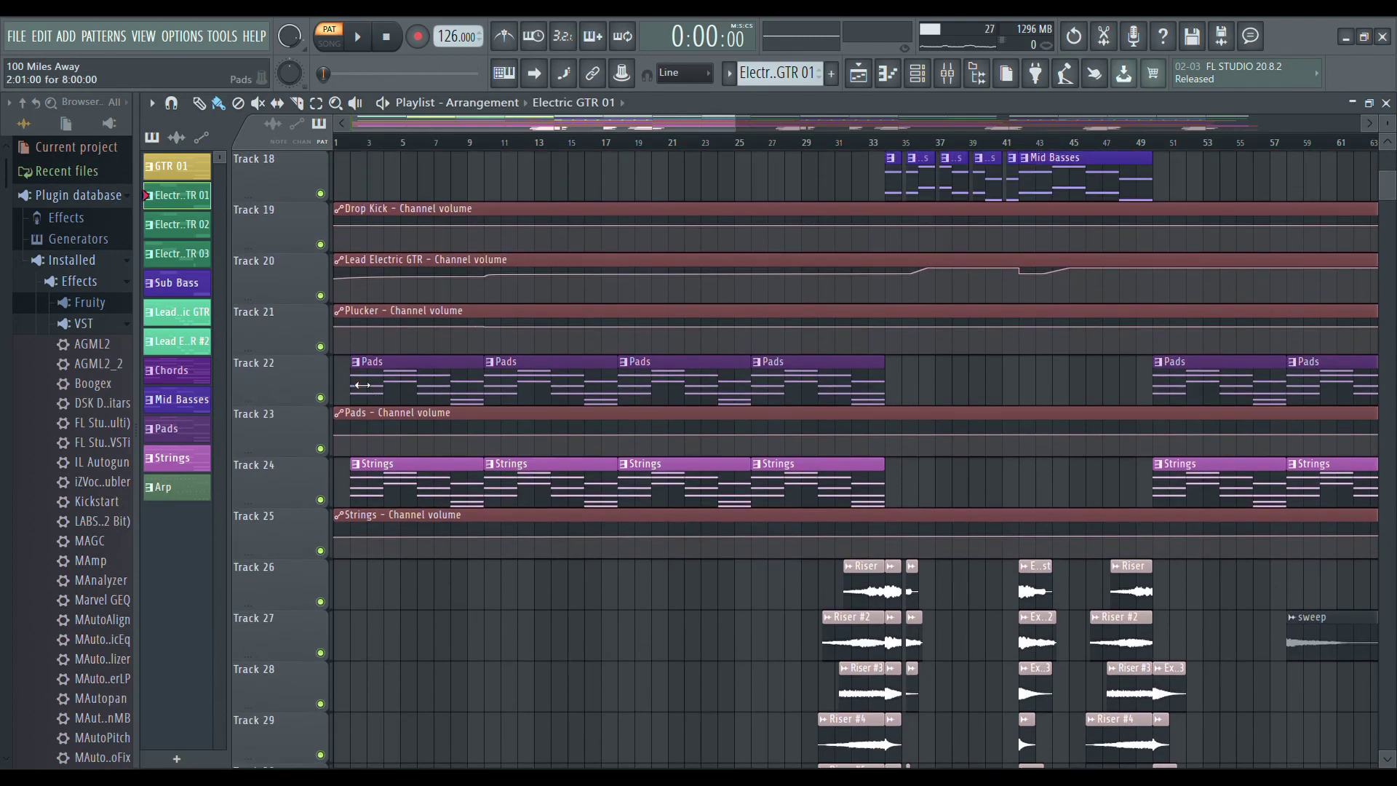
pyautogui.press('space')
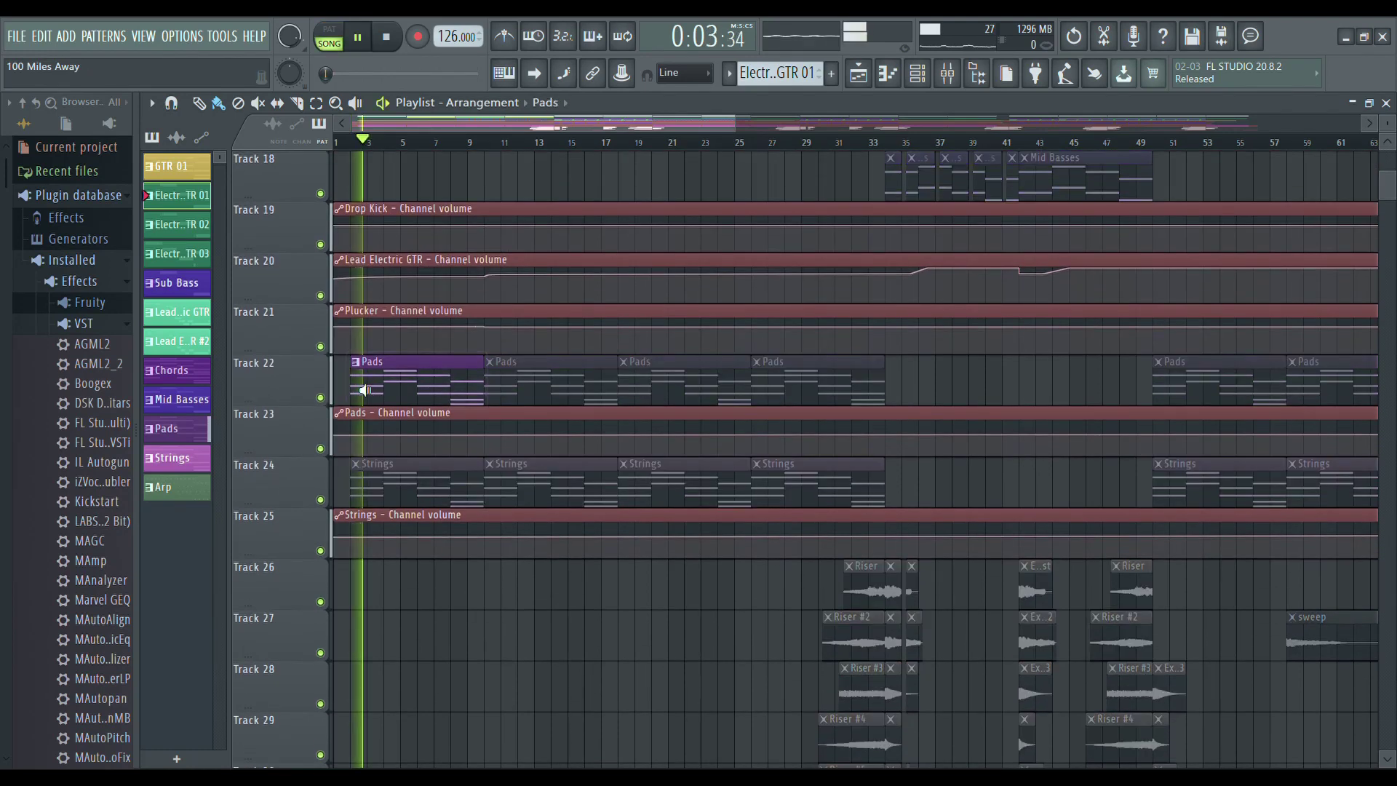
pyautogui.press('space')
pyautogui.doubleClick(412, 391)
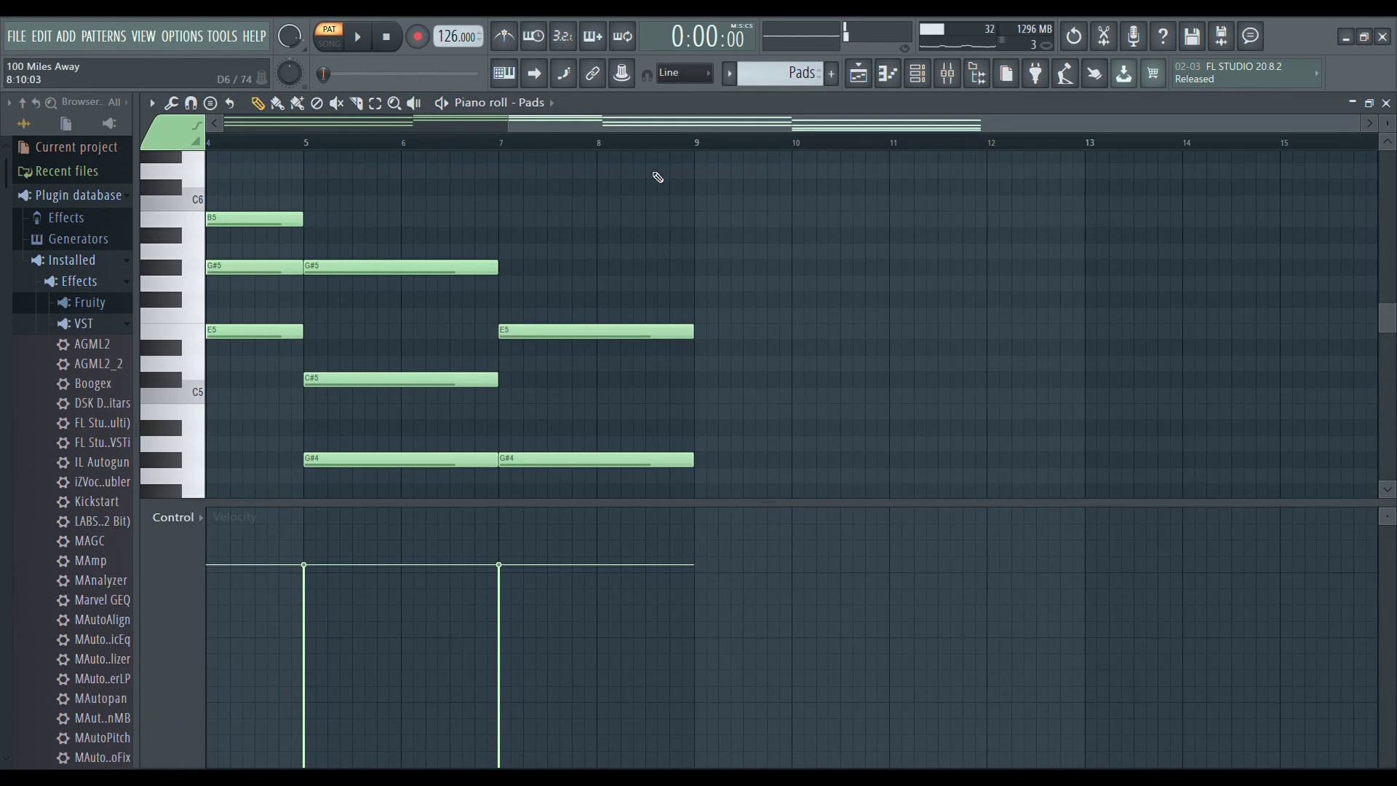
# Play the Pads pattern in the piano roll, skipping to the chords at bars 5 and 7, and stop playback.
pyautogui.moveTo(644, 137); pyautogui.dragTo(244, 128)
pyautogui.press('space')
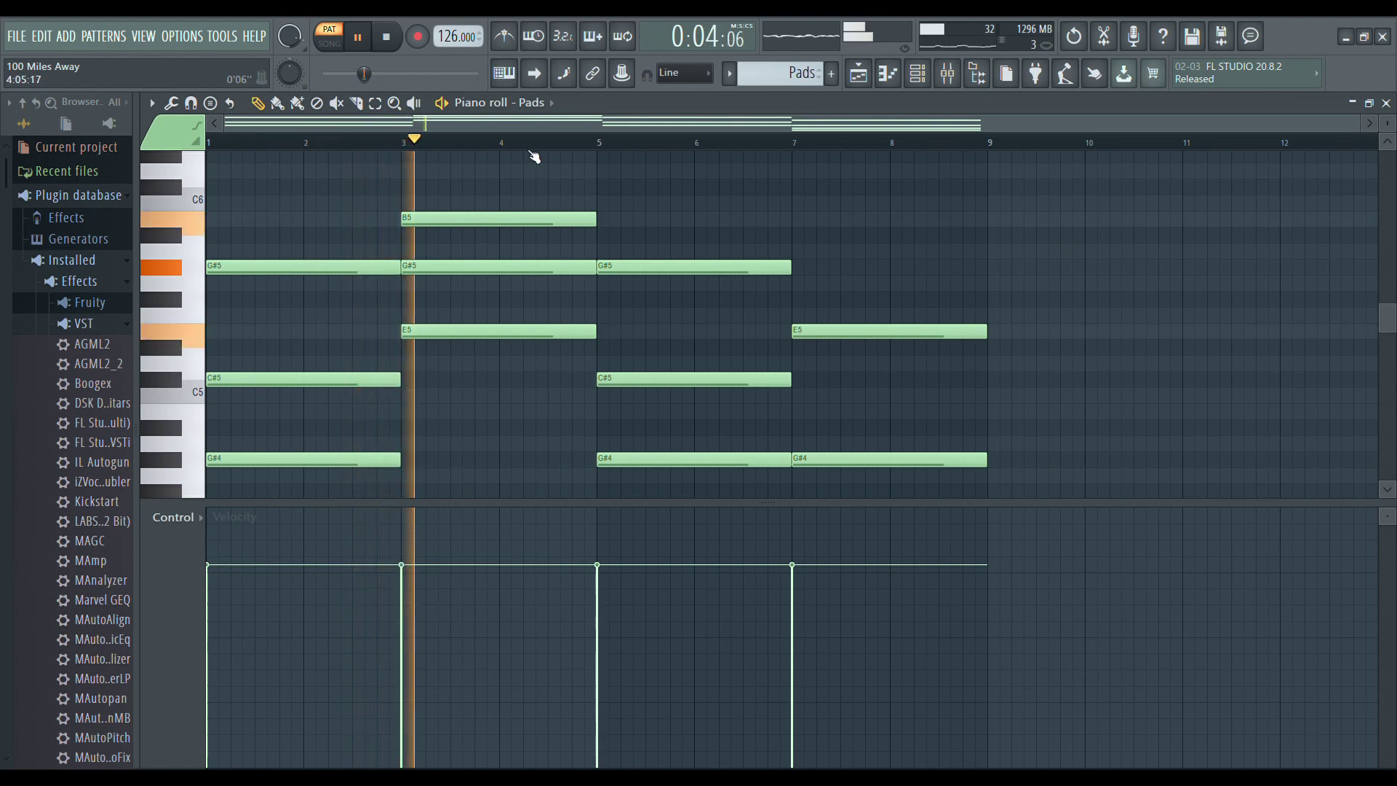
pyautogui.click(599, 138)
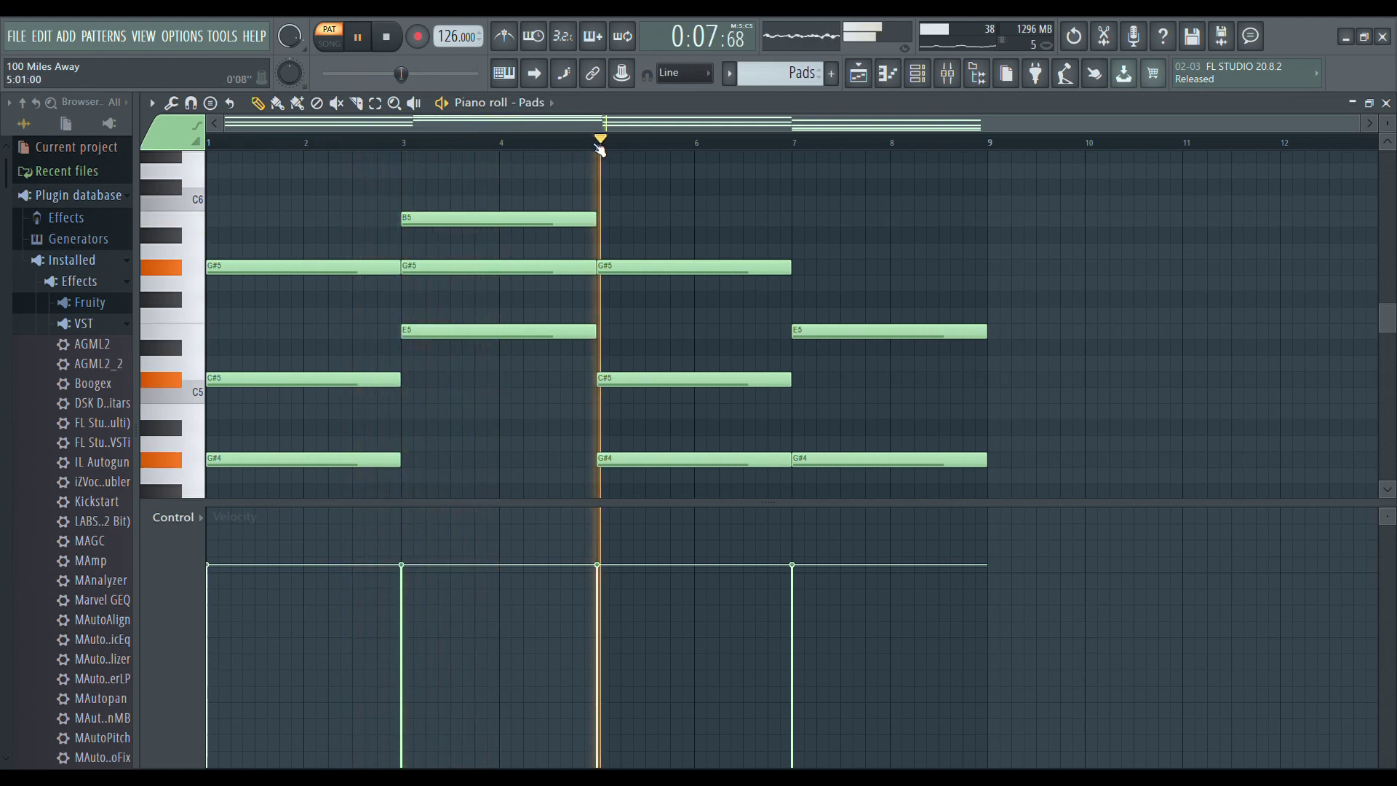
pyautogui.click(795, 138)
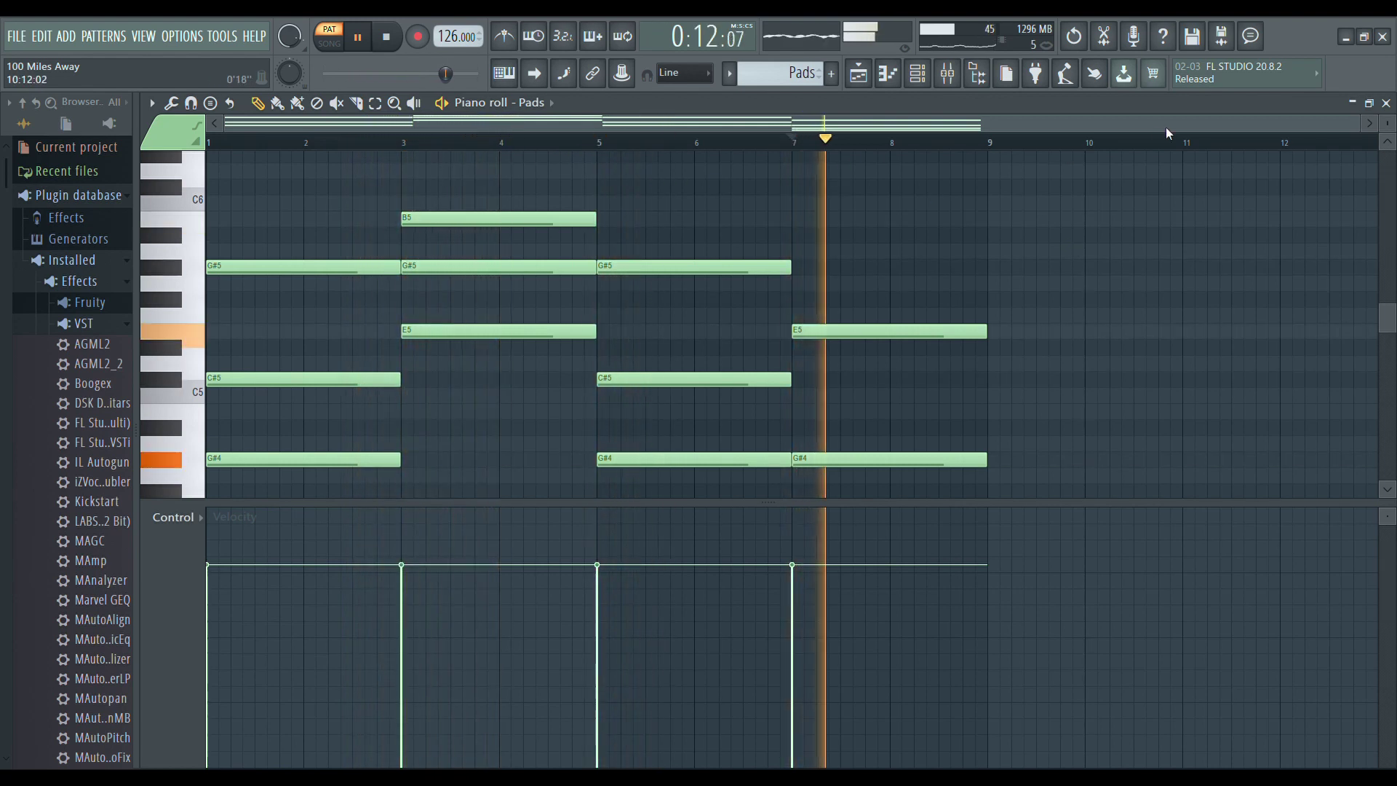
pyautogui.press('space')
# Examine the Pads mixer track's effect slots and its GMS instrument, and return to the playlist.
pyautogui.press('F9')
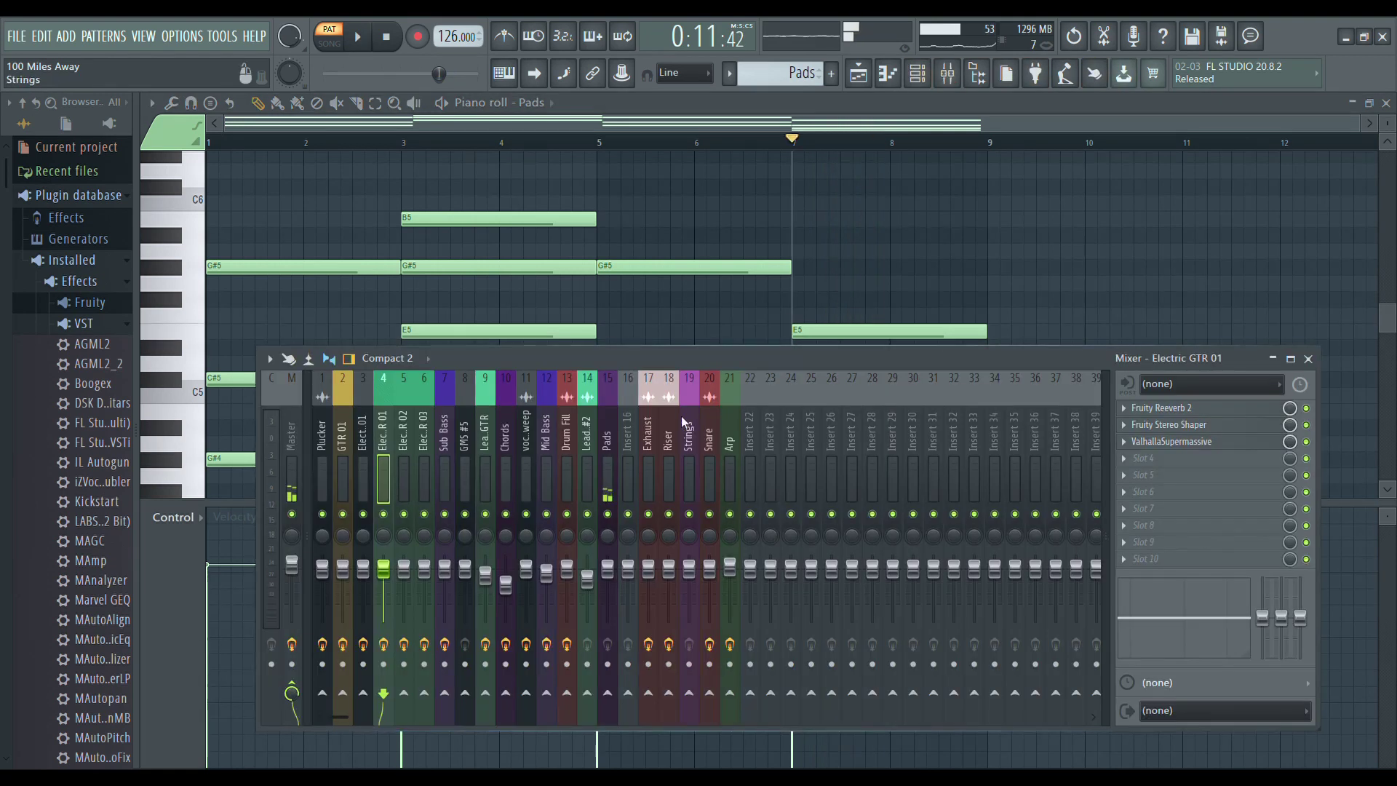
pyautogui.click(609, 425)
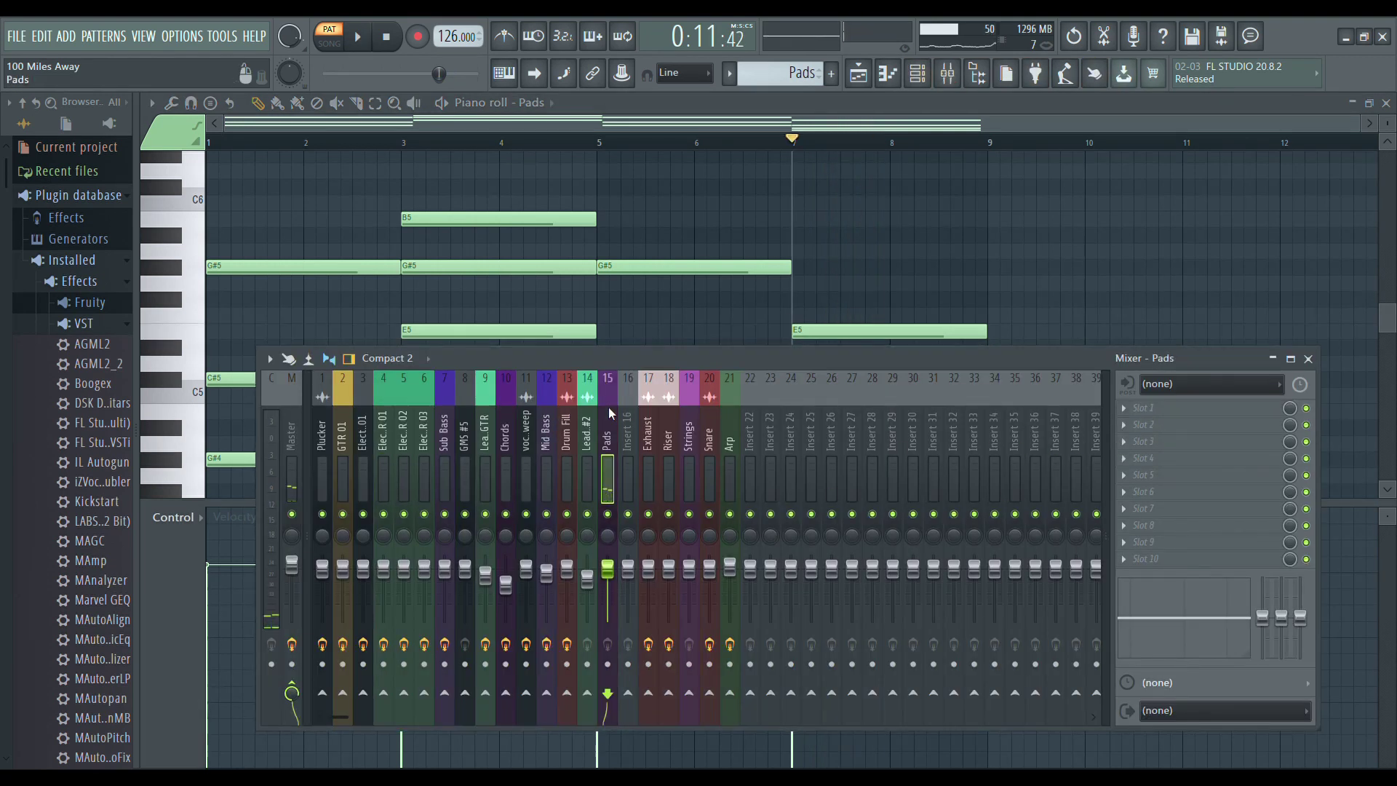
pyautogui.click(1307, 359)
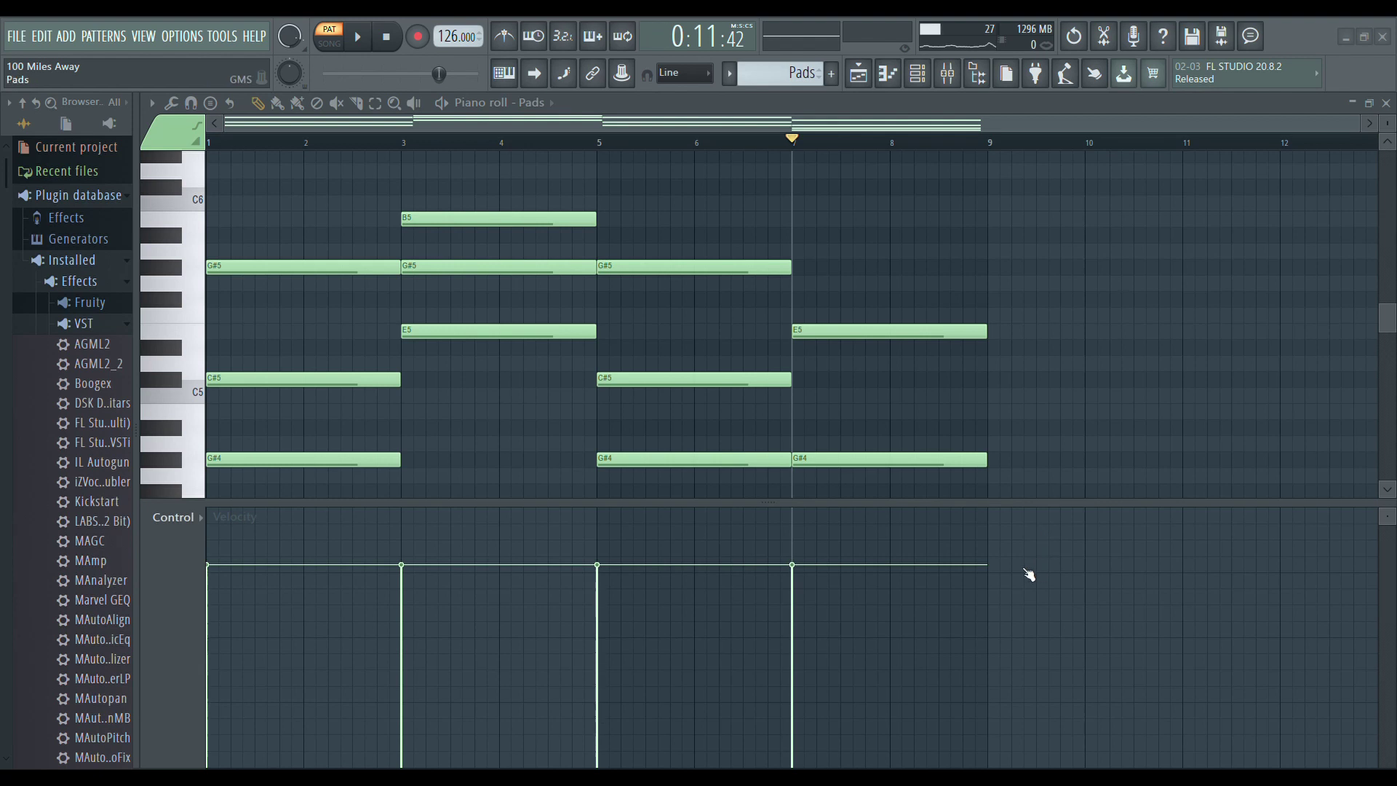
pyautogui.press('Tab')
pyautogui.moveTo(688, 176); pyautogui.dragTo(361, 320)
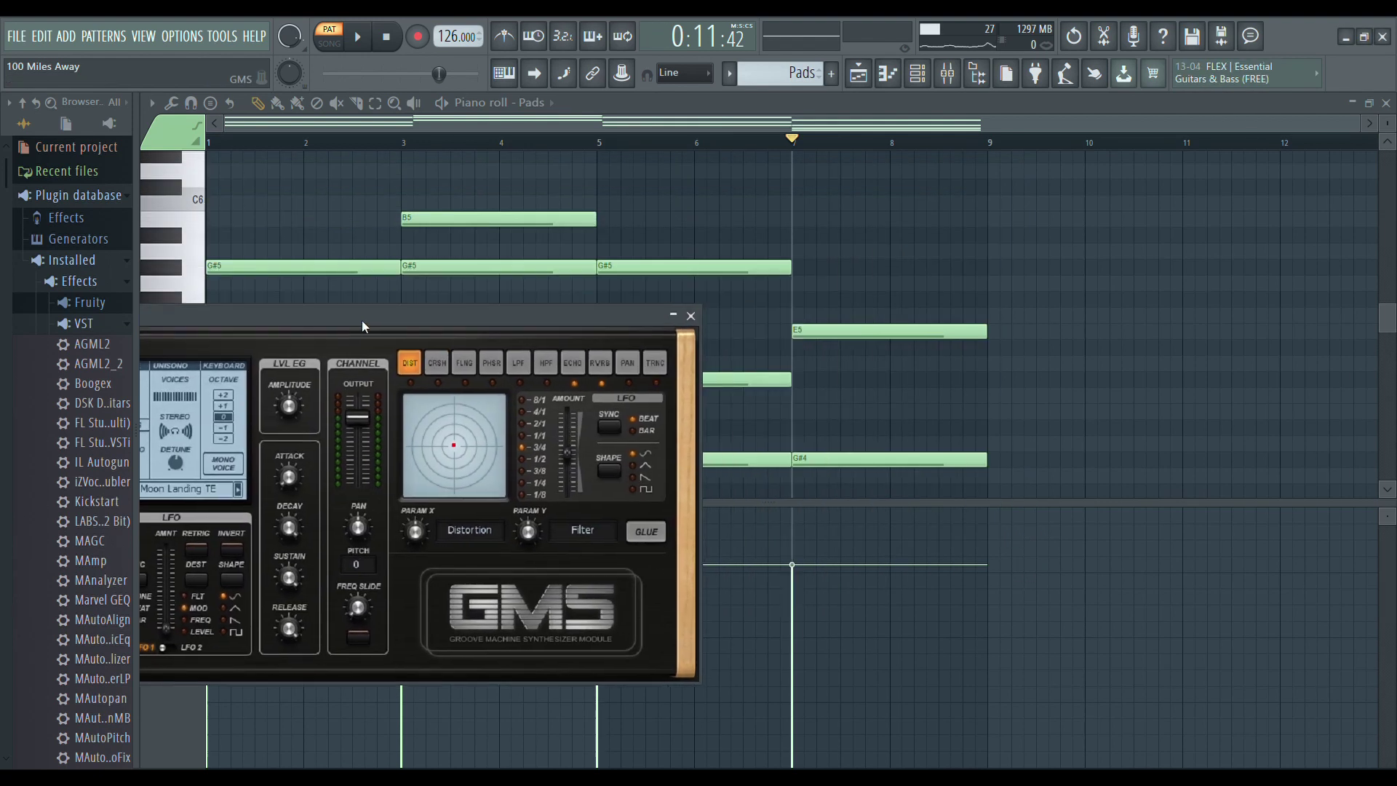
pyautogui.click(690, 317)
pyautogui.click(1385, 104)
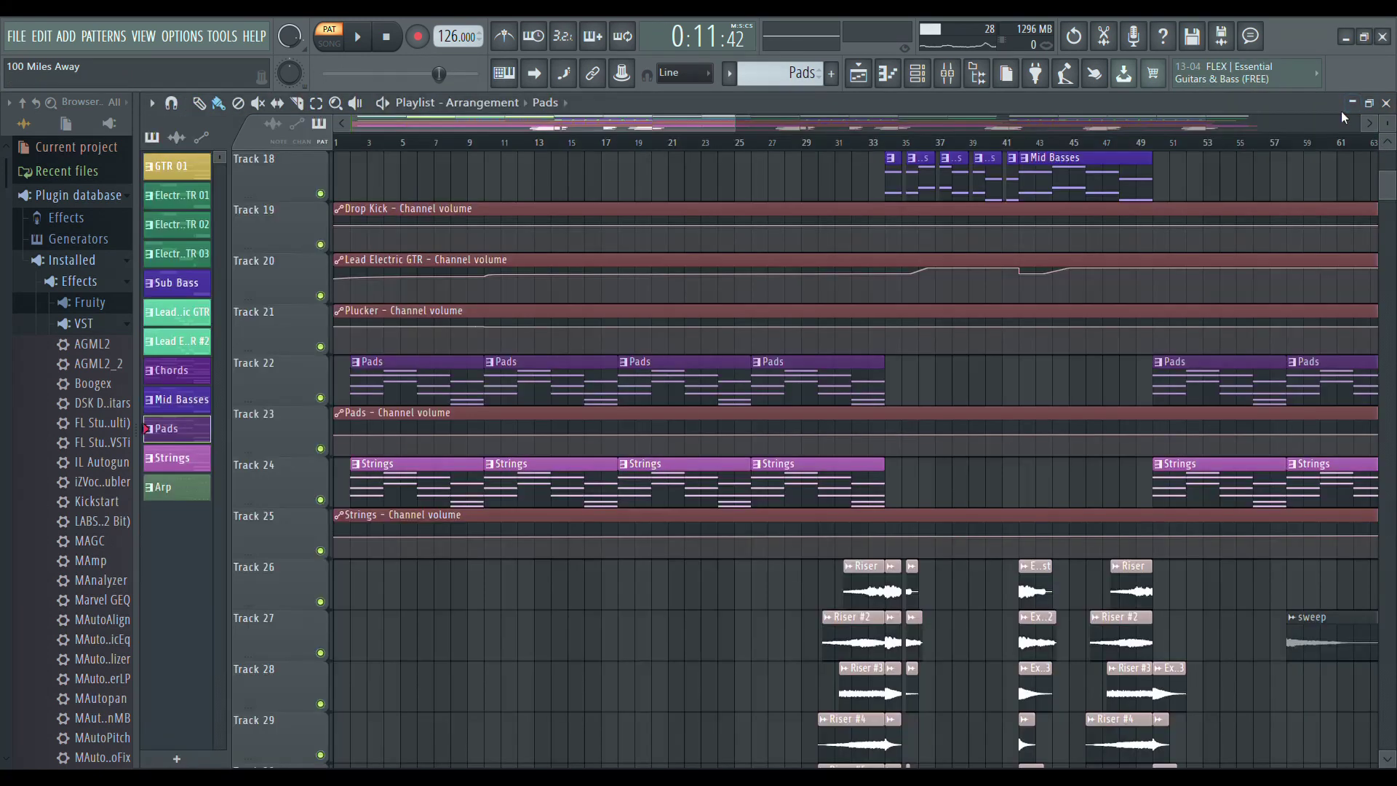
# Open the first Strings clip on Track 24, play its chords from bars 1, 3 and 7, and return to the playlist.
pyautogui.doubleClick(444, 494)
pyautogui.moveTo(752, 124); pyautogui.dragTo(233, 154)
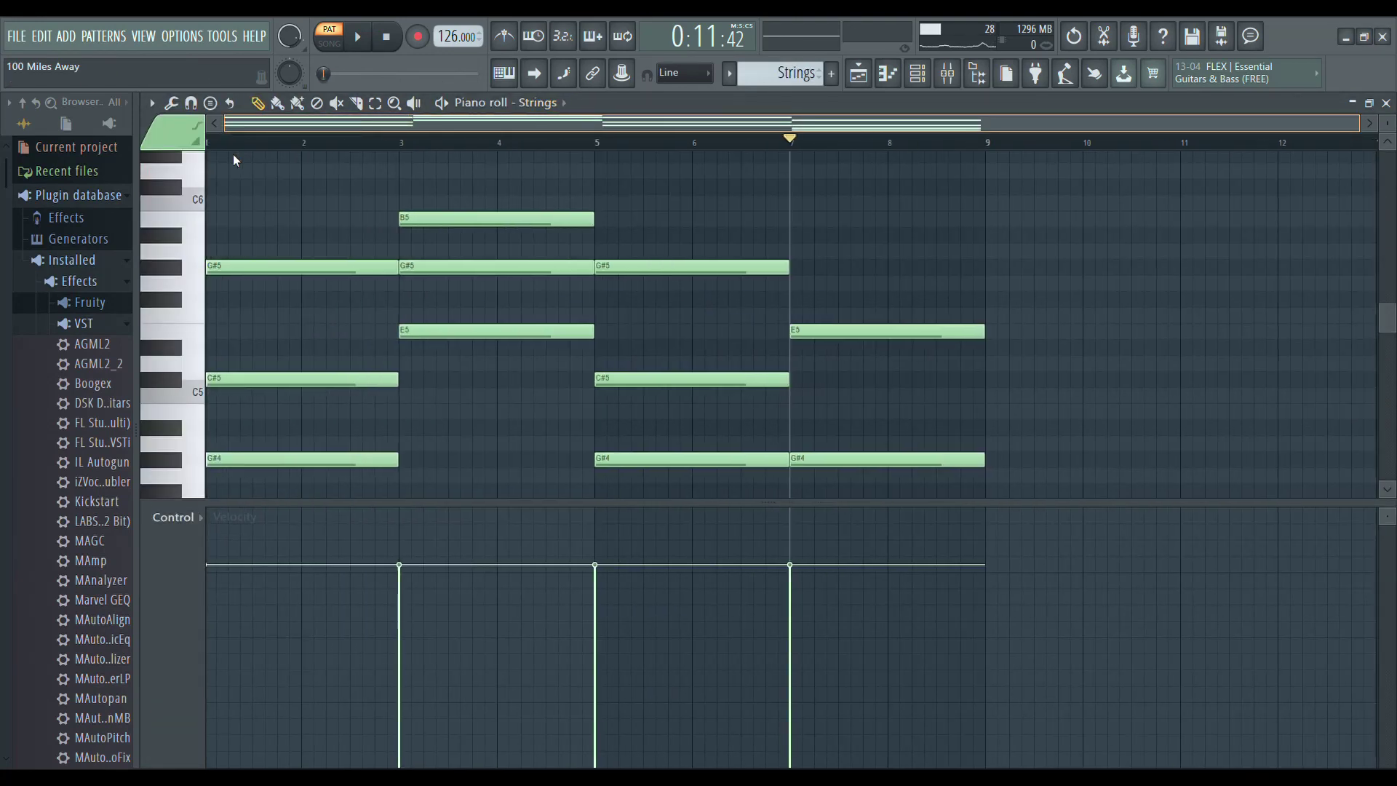
pyautogui.click(376, 36)
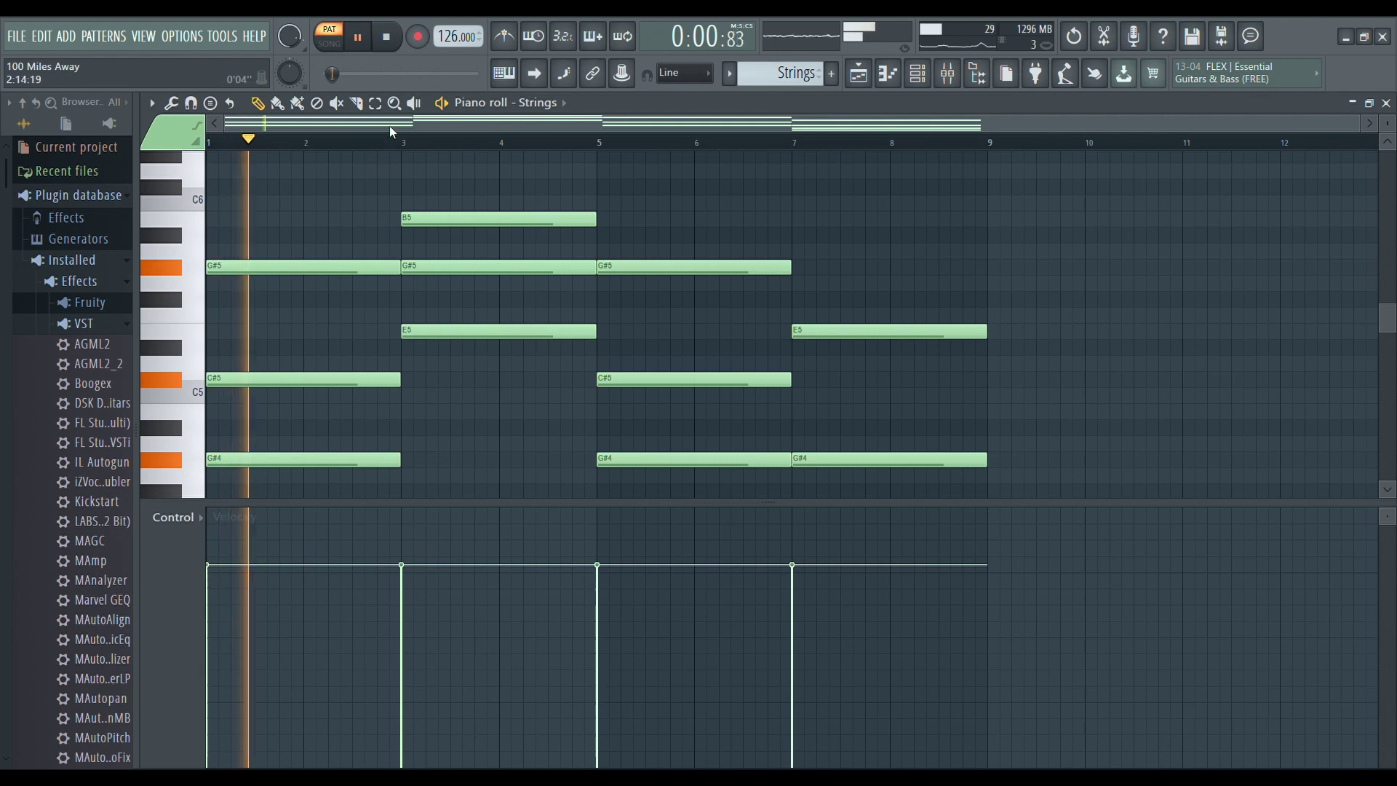
pyautogui.click(404, 142)
pyautogui.scroll(-3, 608, 197)
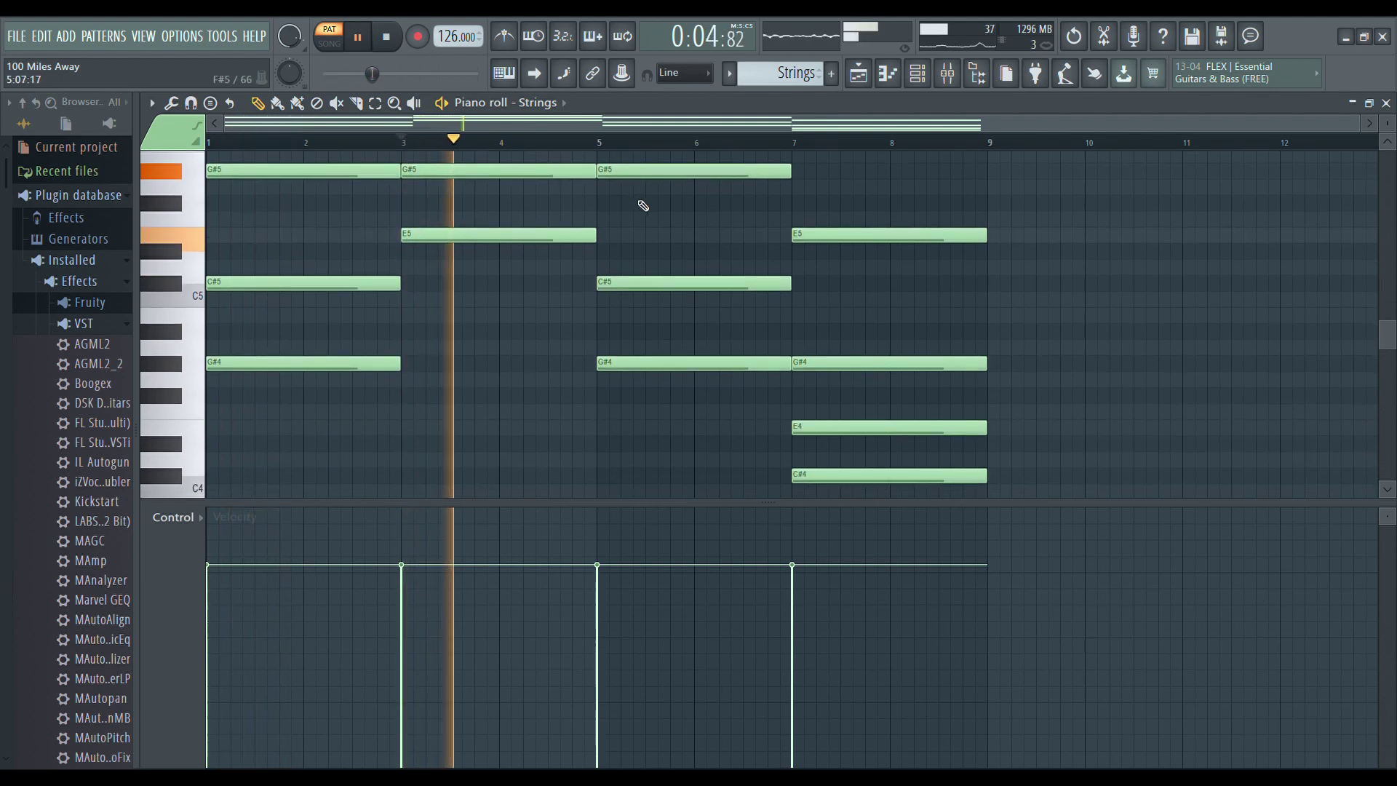
pyautogui.scroll(-3, 811, 198)
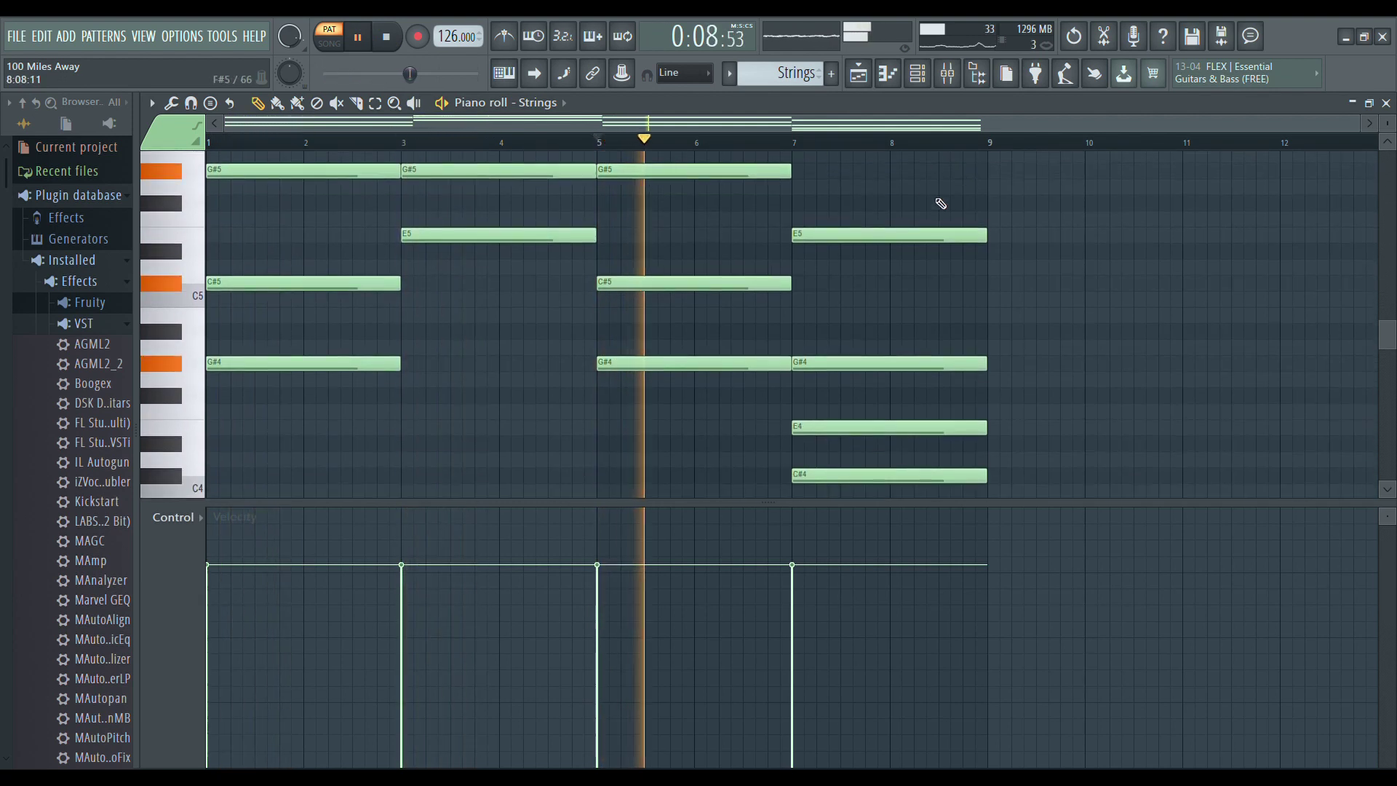
pyautogui.click(794, 141)
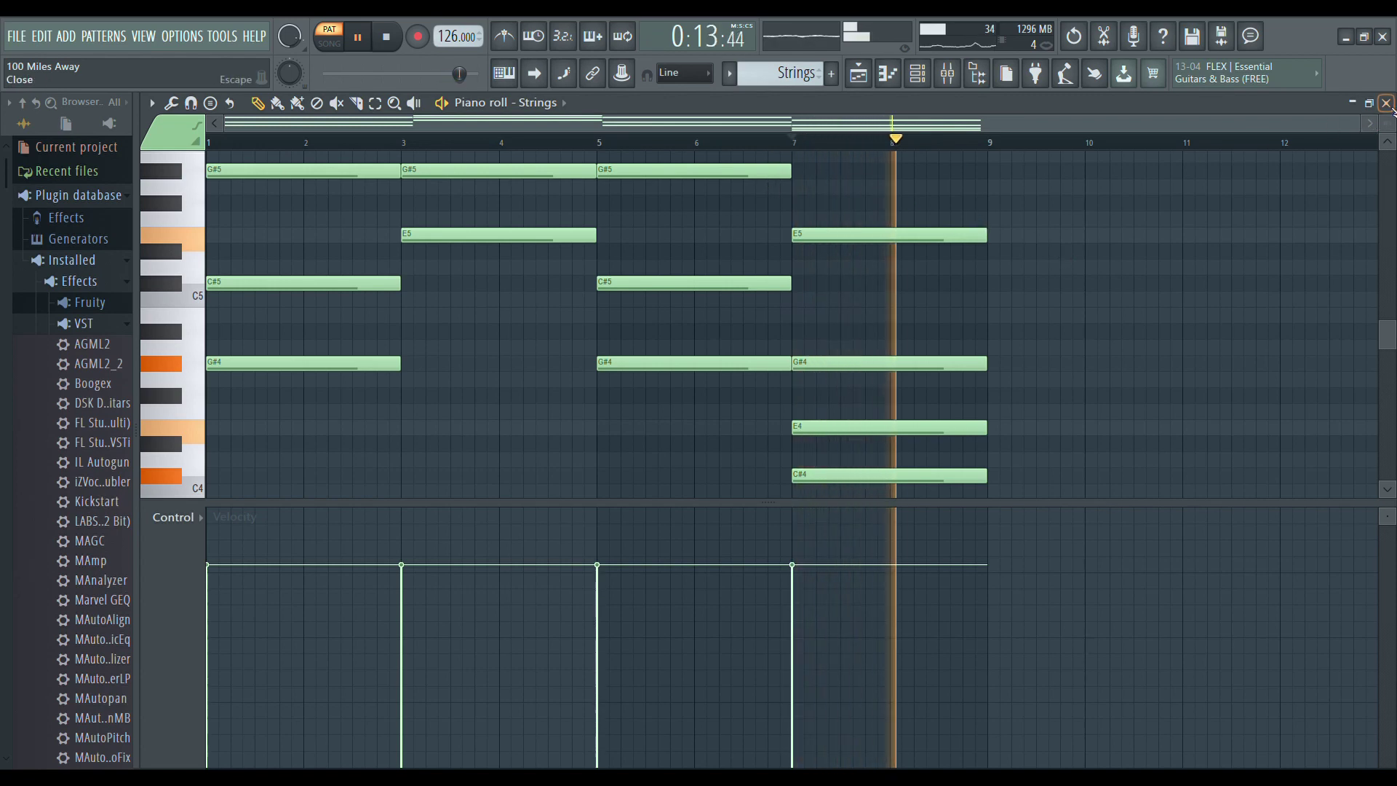
pyautogui.press('F5')
# Audition the first Ambience clip on Track 2 and the first Ambience 2 clip on Track 3 in isolation.
pyautogui.scroll(6, 611, 373)
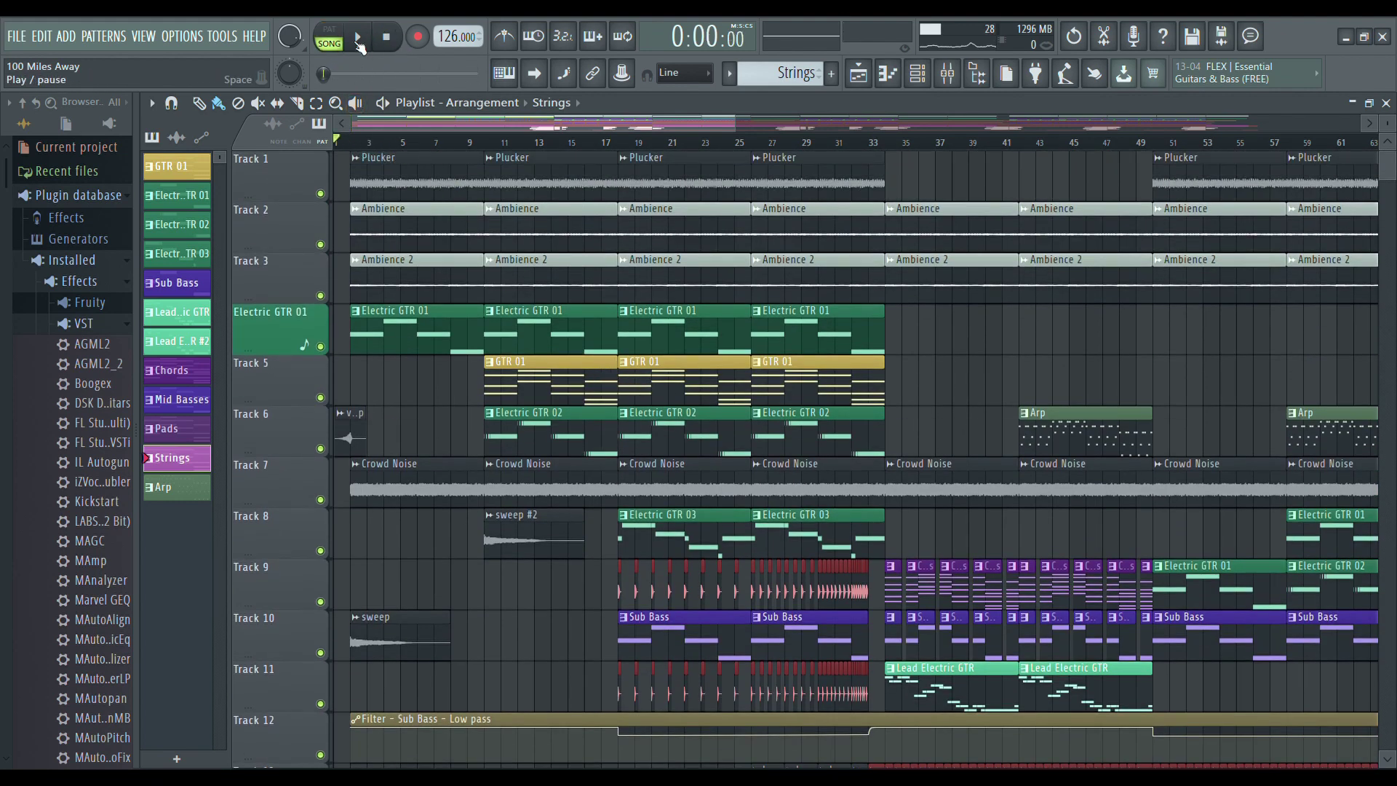
pyautogui.click(392, 234)
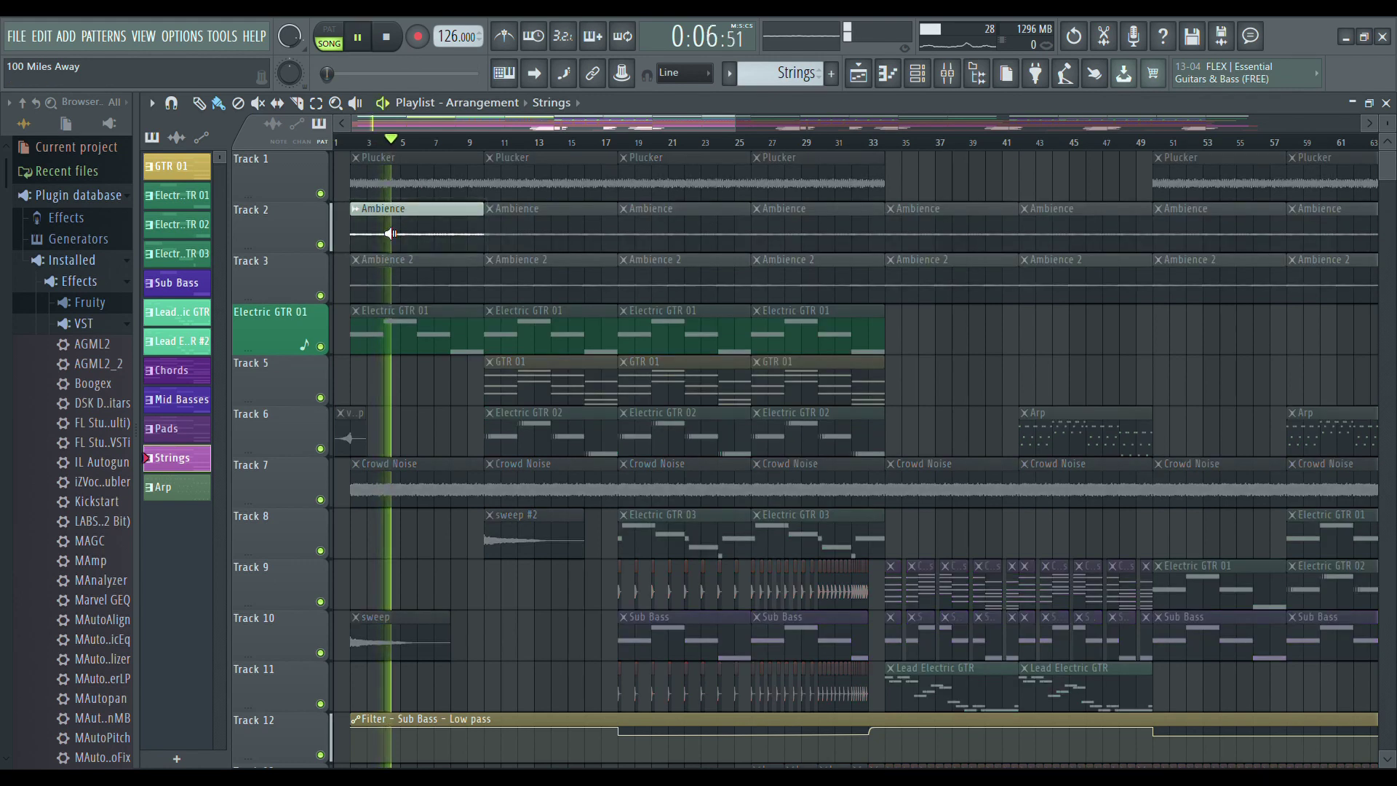
pyautogui.click(404, 279)
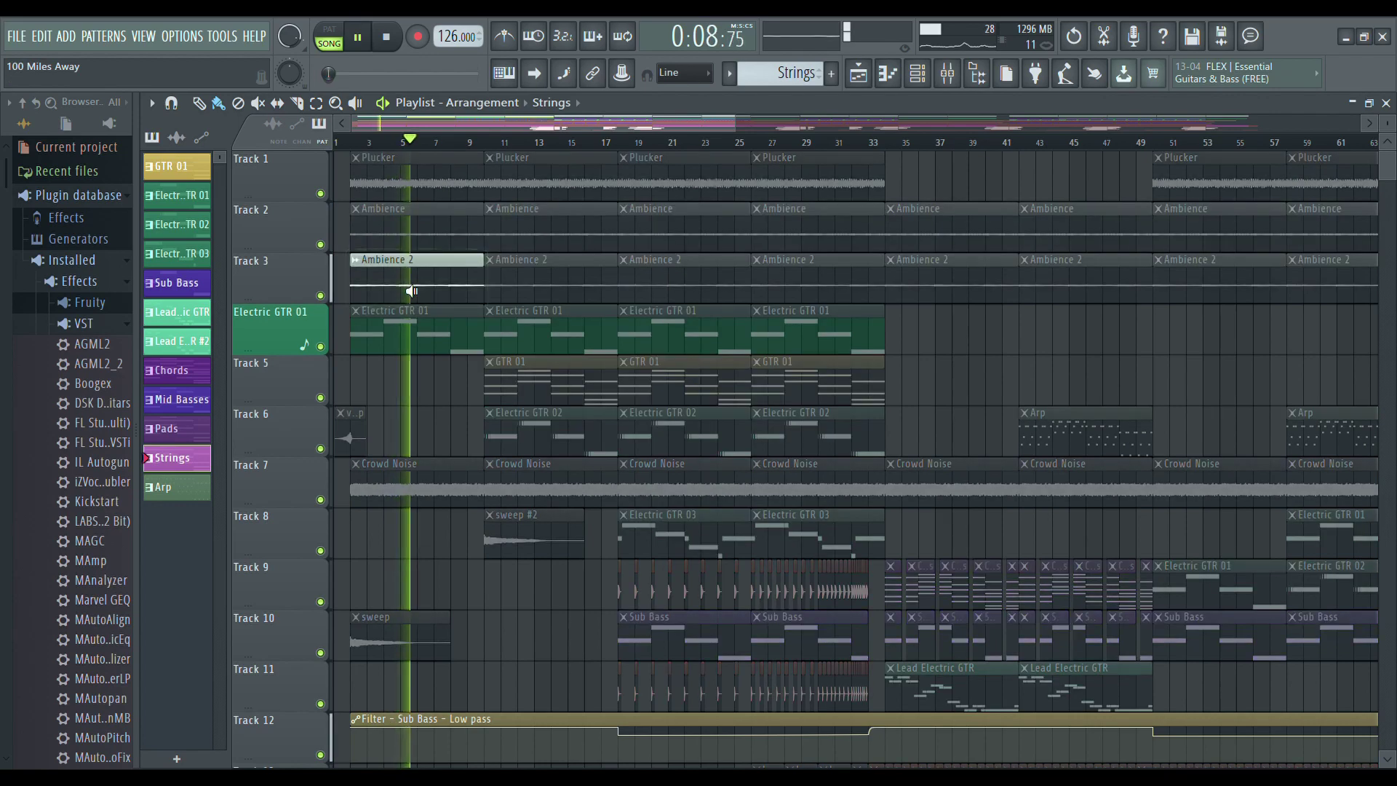
# Play the full intro from the start with all its layers up to the first GTR 01 clip, and pause playback.
pyautogui.scroll(-10, 451, 473)
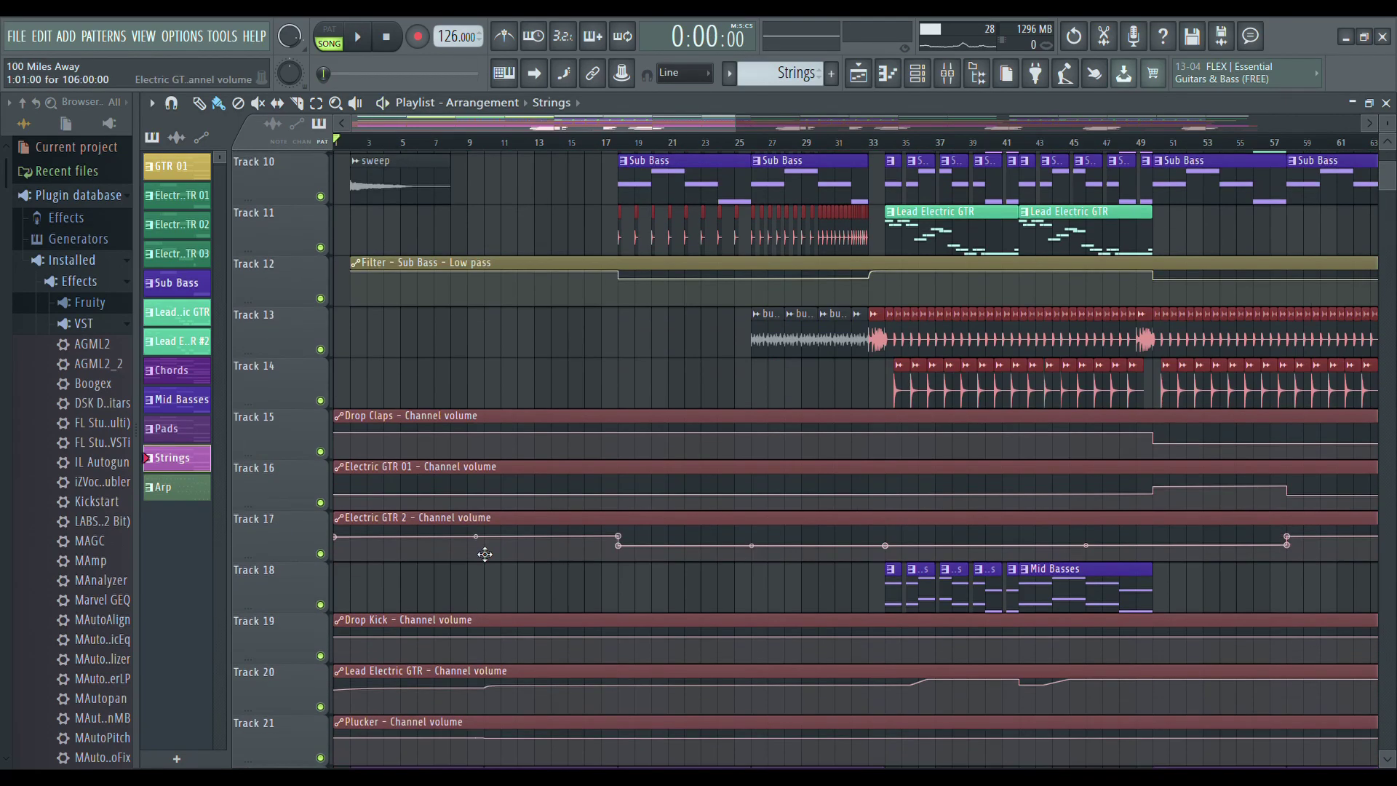
pyautogui.scroll(-2, 481, 541)
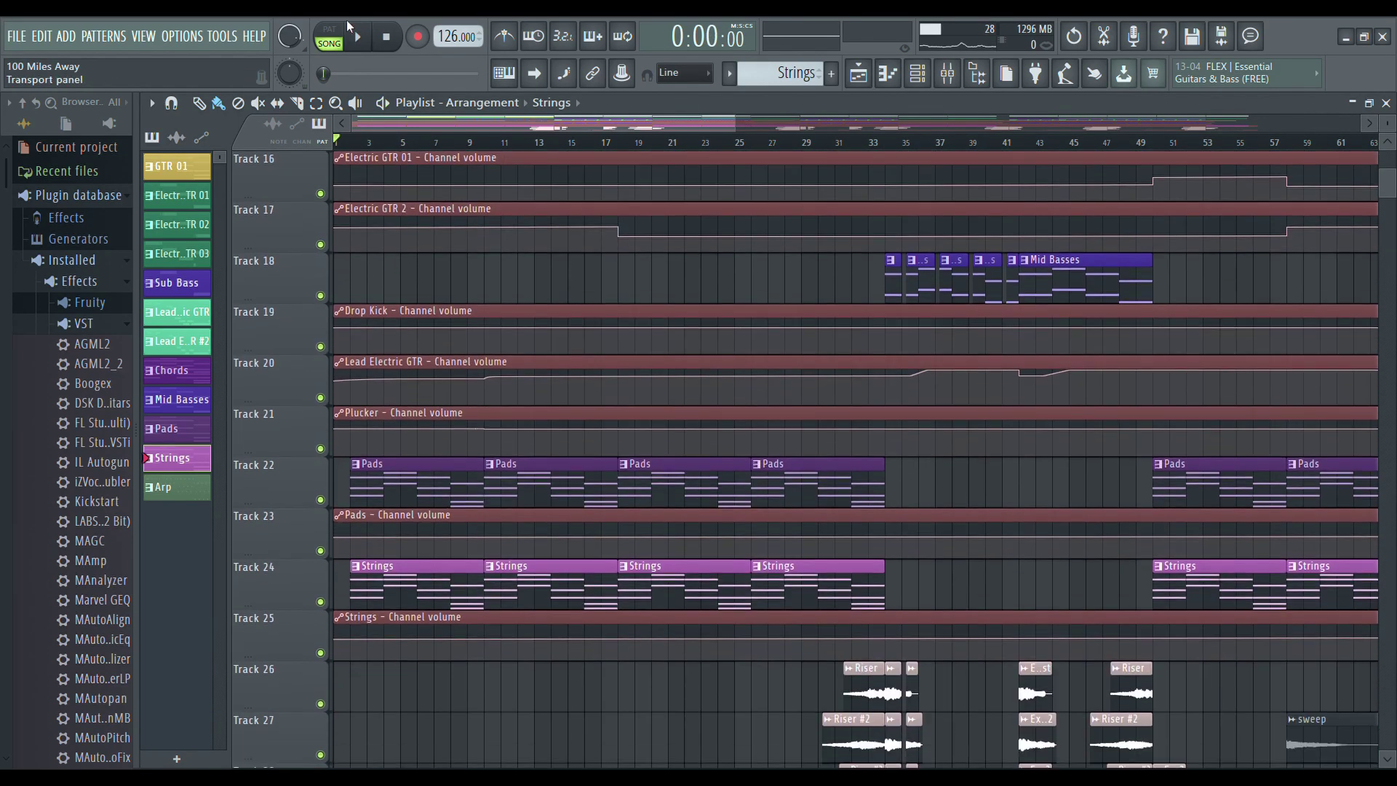
pyautogui.scroll(12, 451, 345)
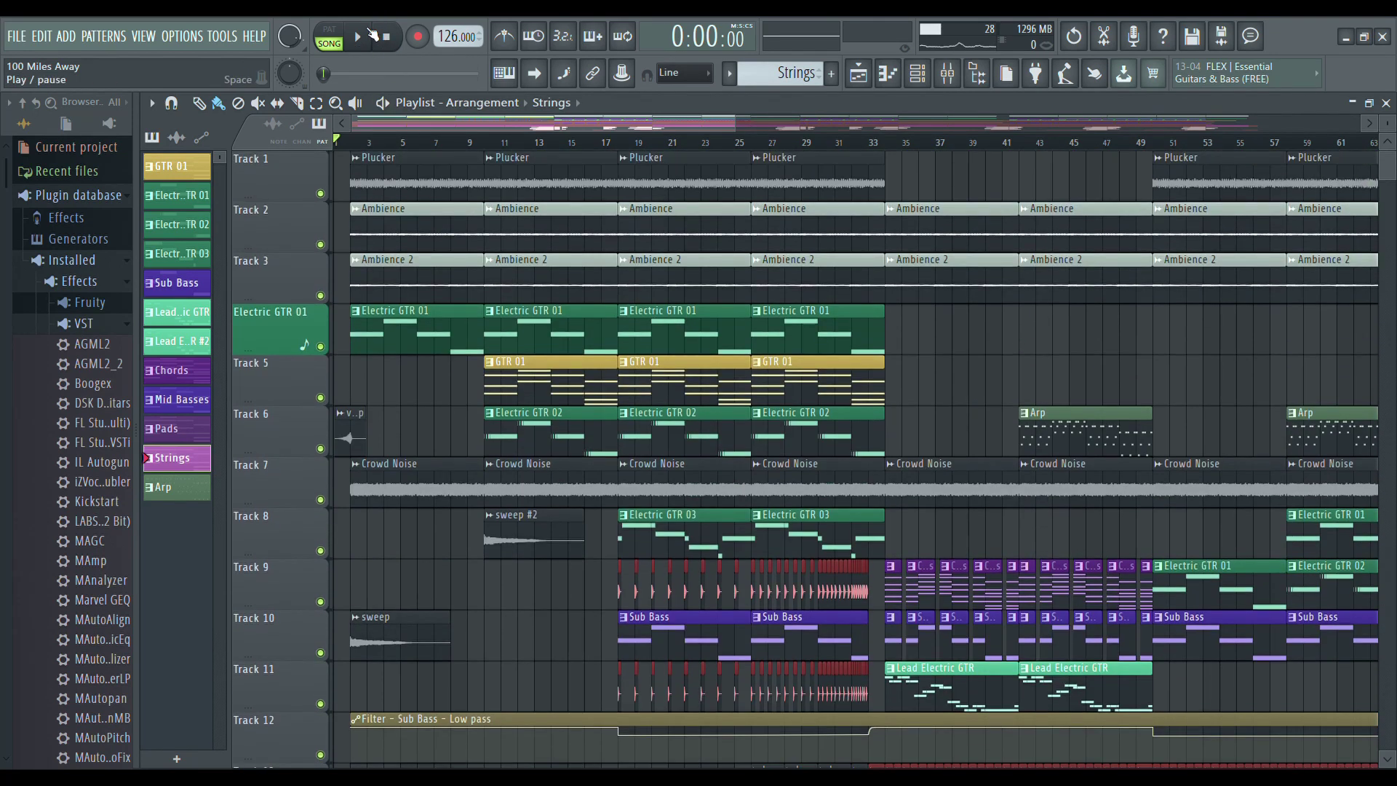
pyautogui.click(373, 35)
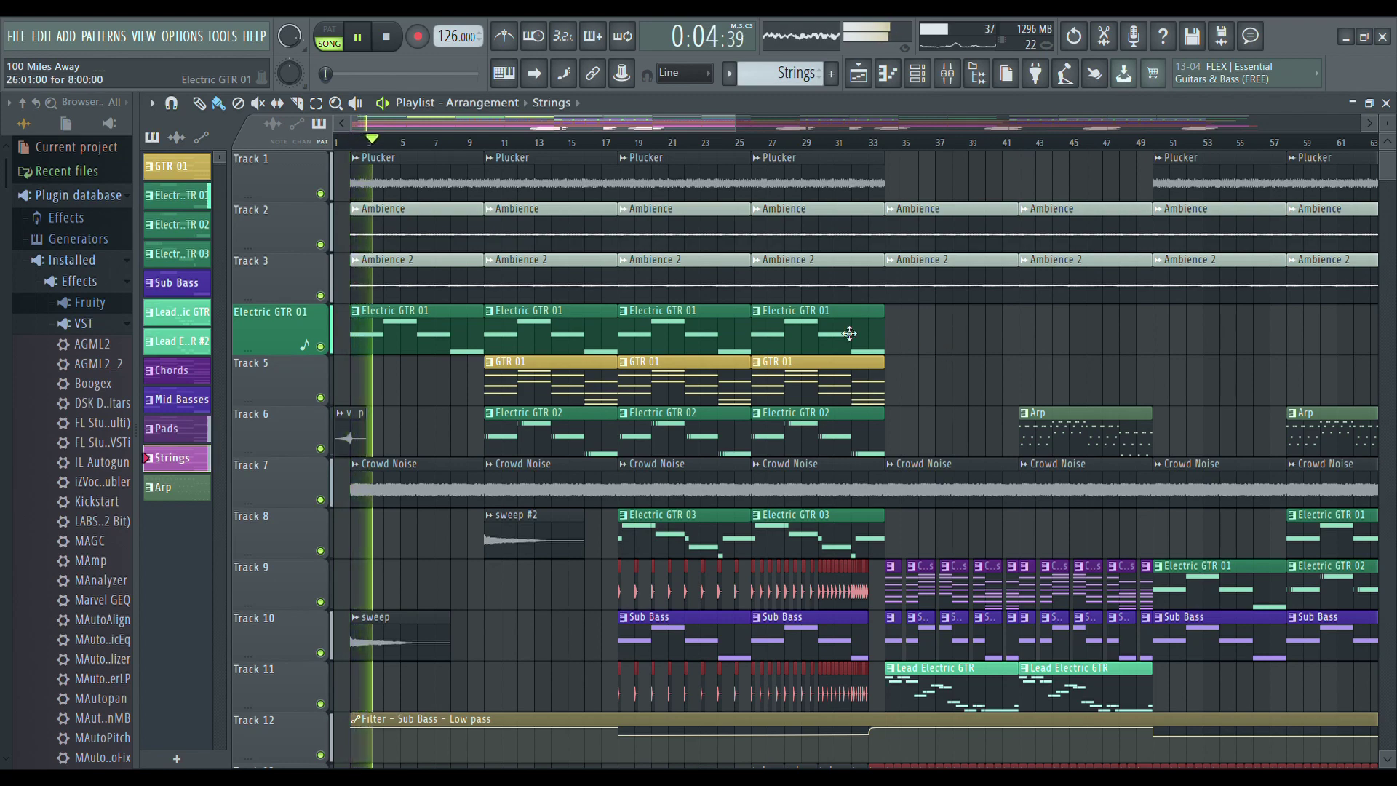
pyautogui.scroll(-12, 408, 422)
pyautogui.scroll(-4, 437, 513)
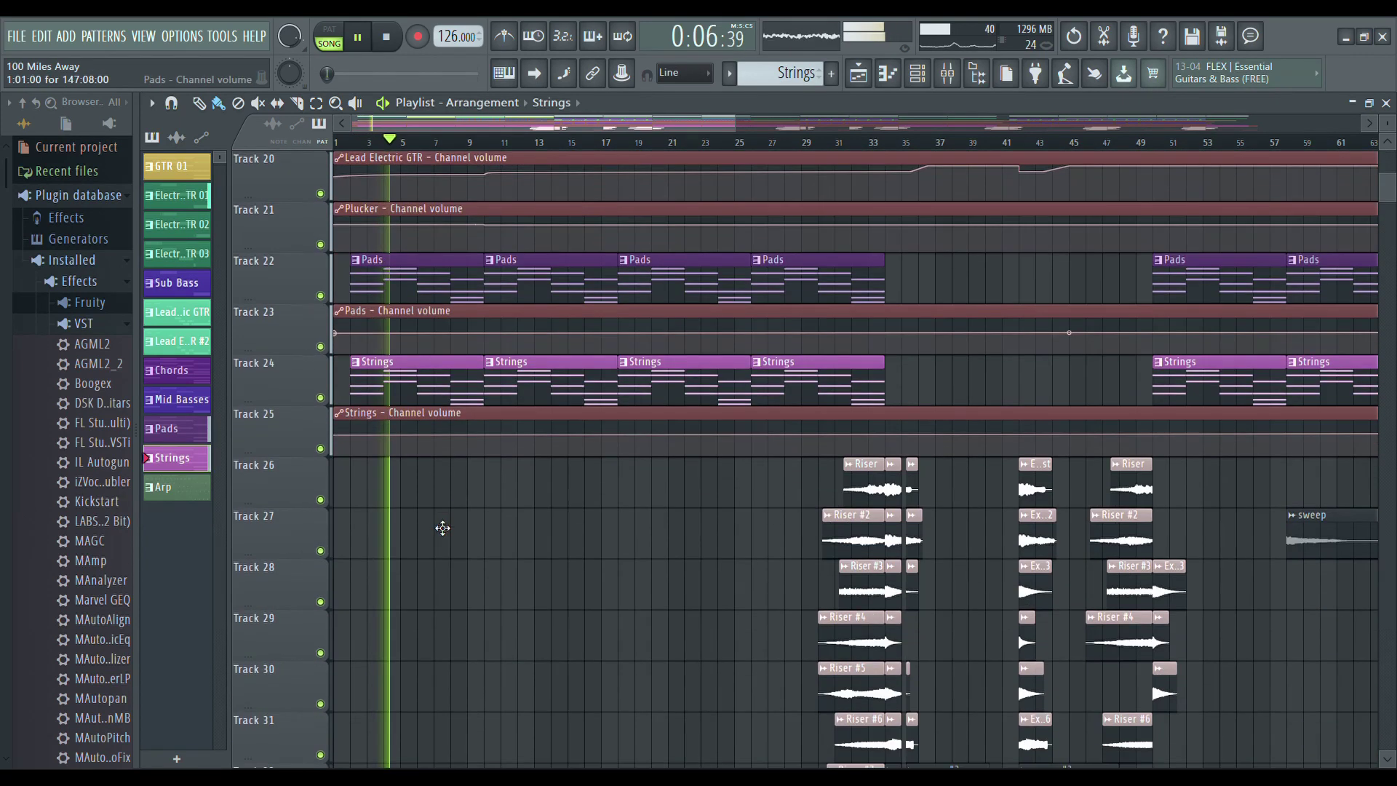
pyautogui.scroll(16, 458, 565)
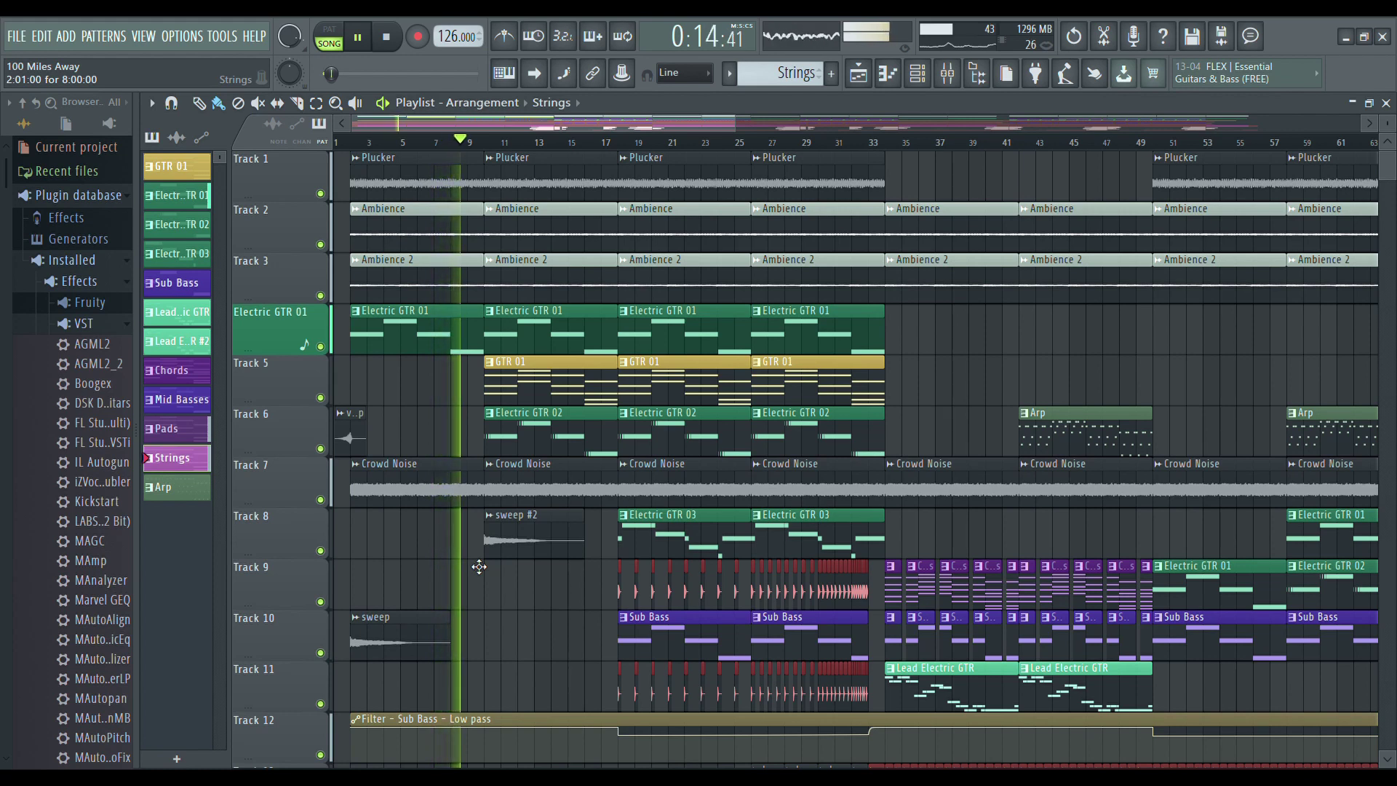
pyautogui.click(363, 40)
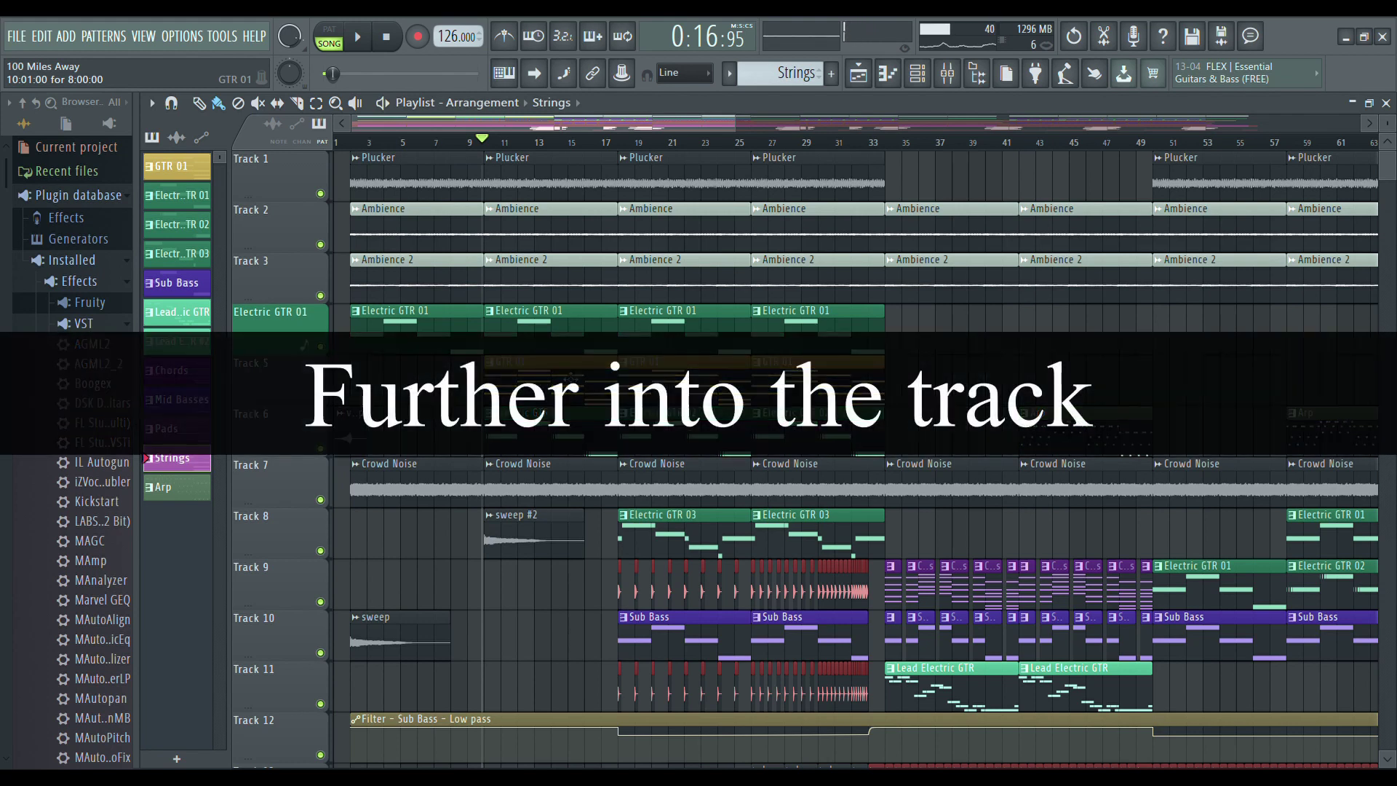
# Open the first GTR 01 clip on Track 5, switch to pattern mode and examine the start timing of its chord notes.
pyautogui.doubleClick(571, 374)
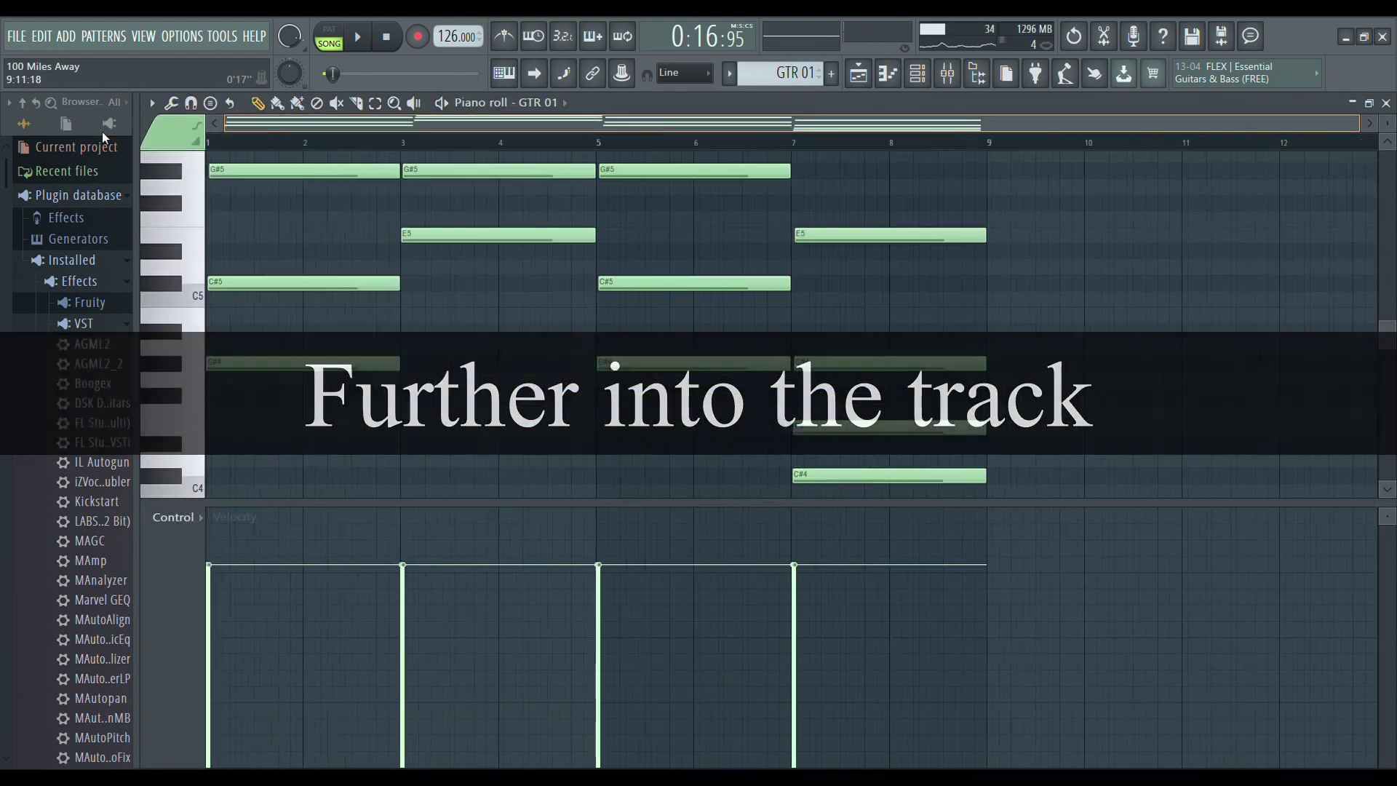
pyautogui.scroll(3, 546, 405)
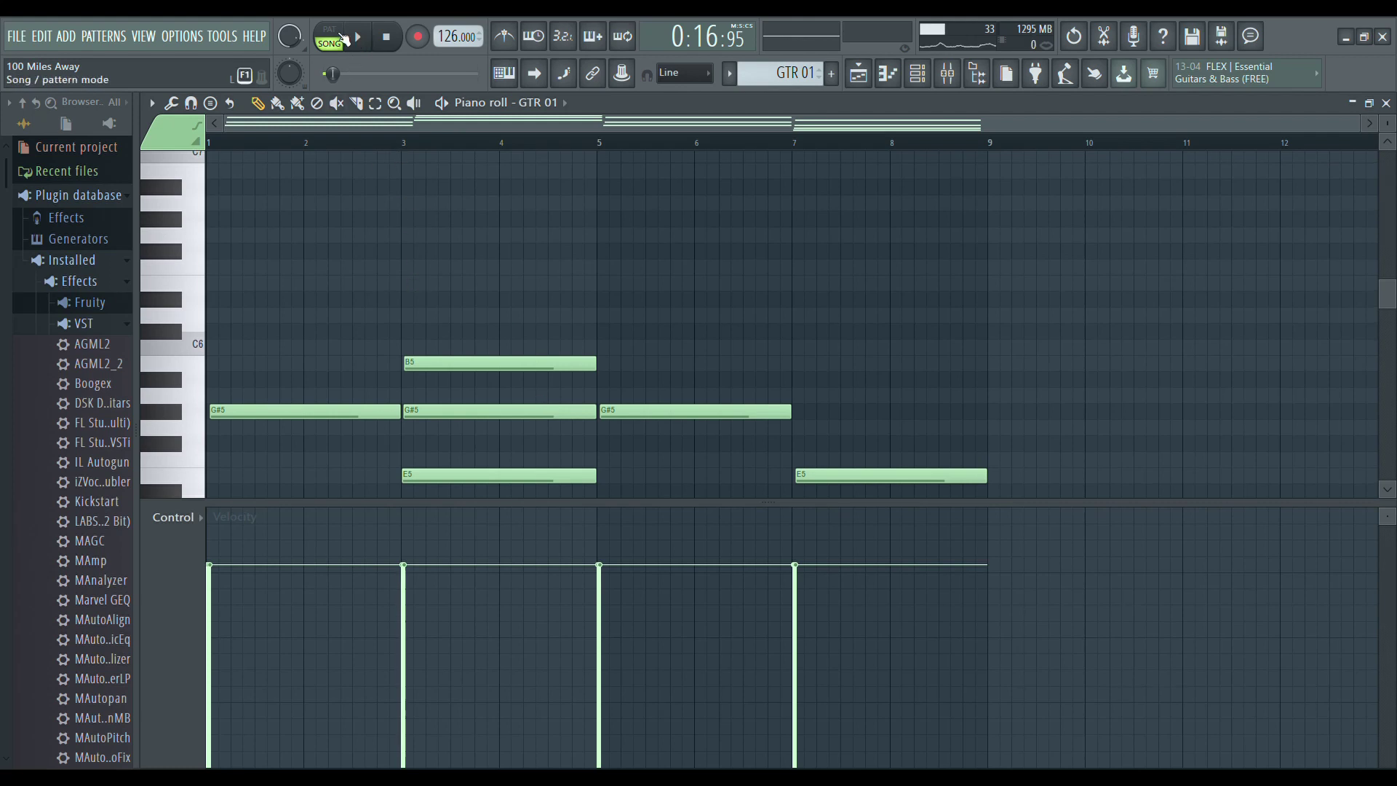
pyautogui.scroll(4, 243, 146)
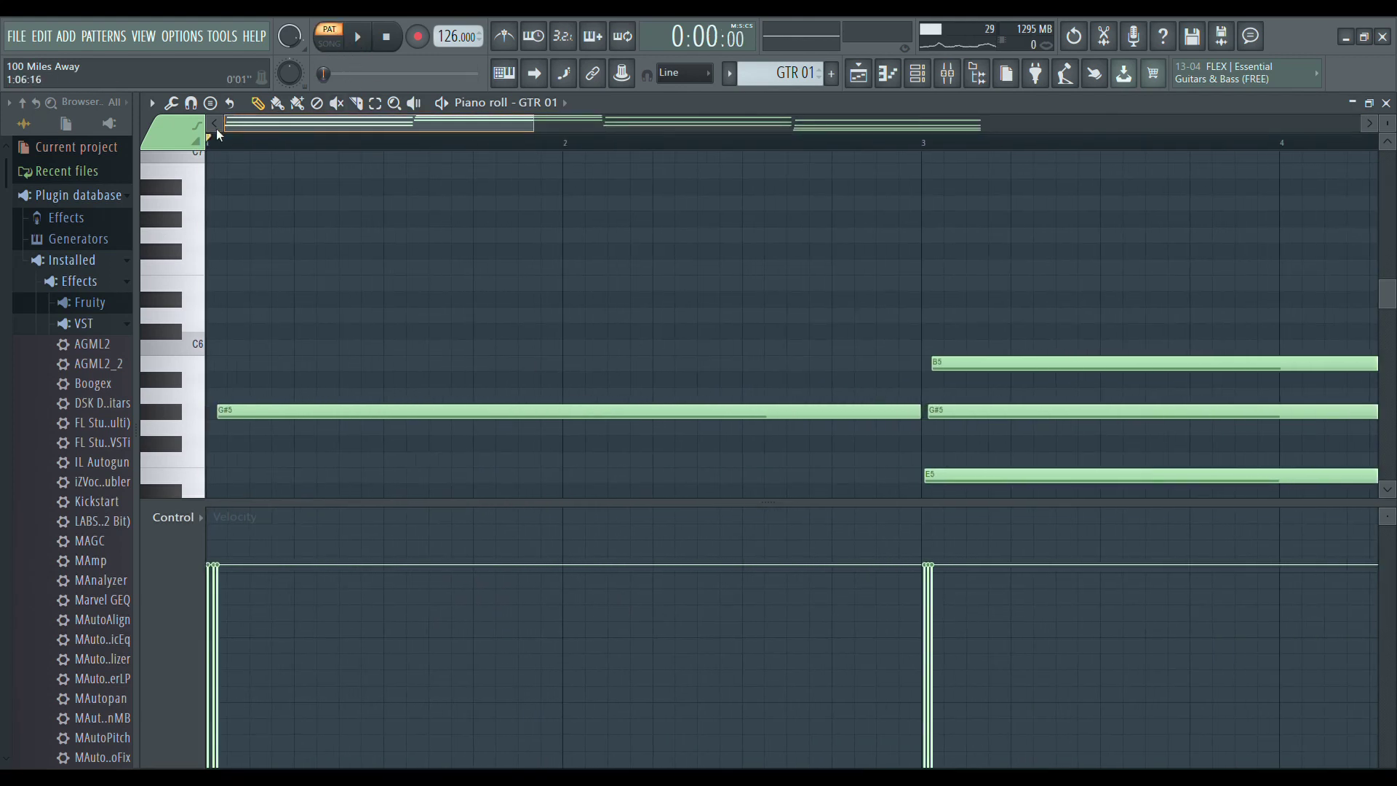
pyautogui.scroll(-4, 335, 313)
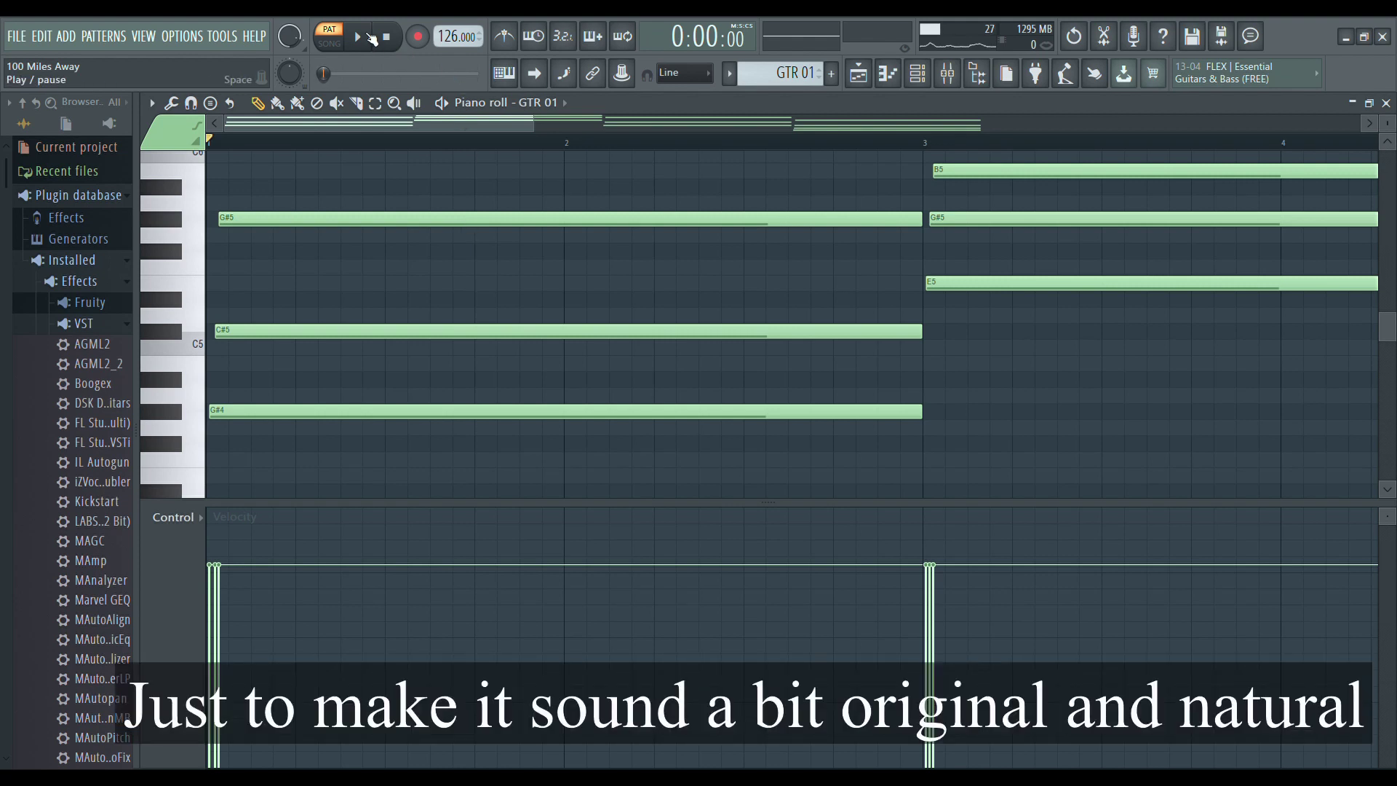
# Play the GTR 01 pattern and show the effects on its mixer track.
pyautogui.click(372, 39)
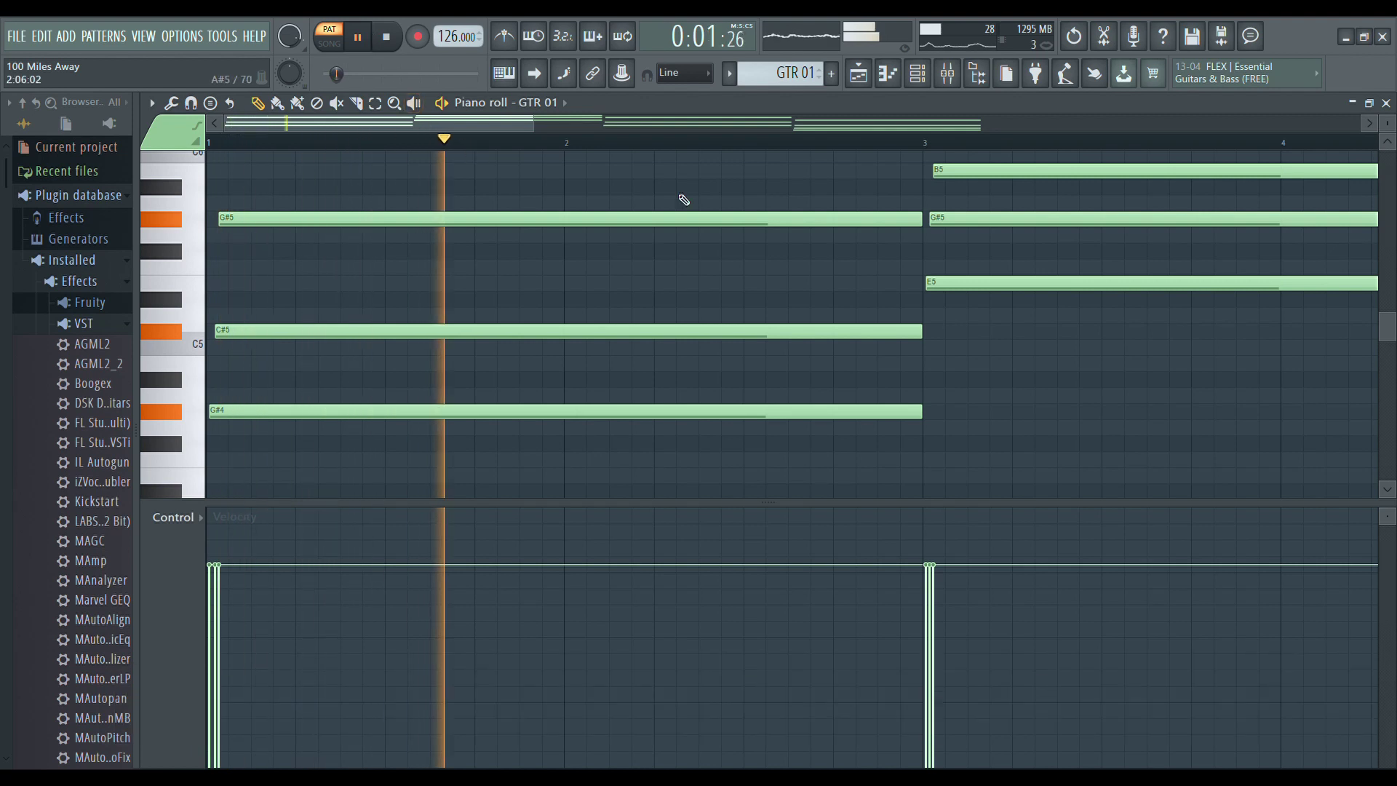
pyautogui.scroll(2, 778, 160)
pyautogui.click(947, 73)
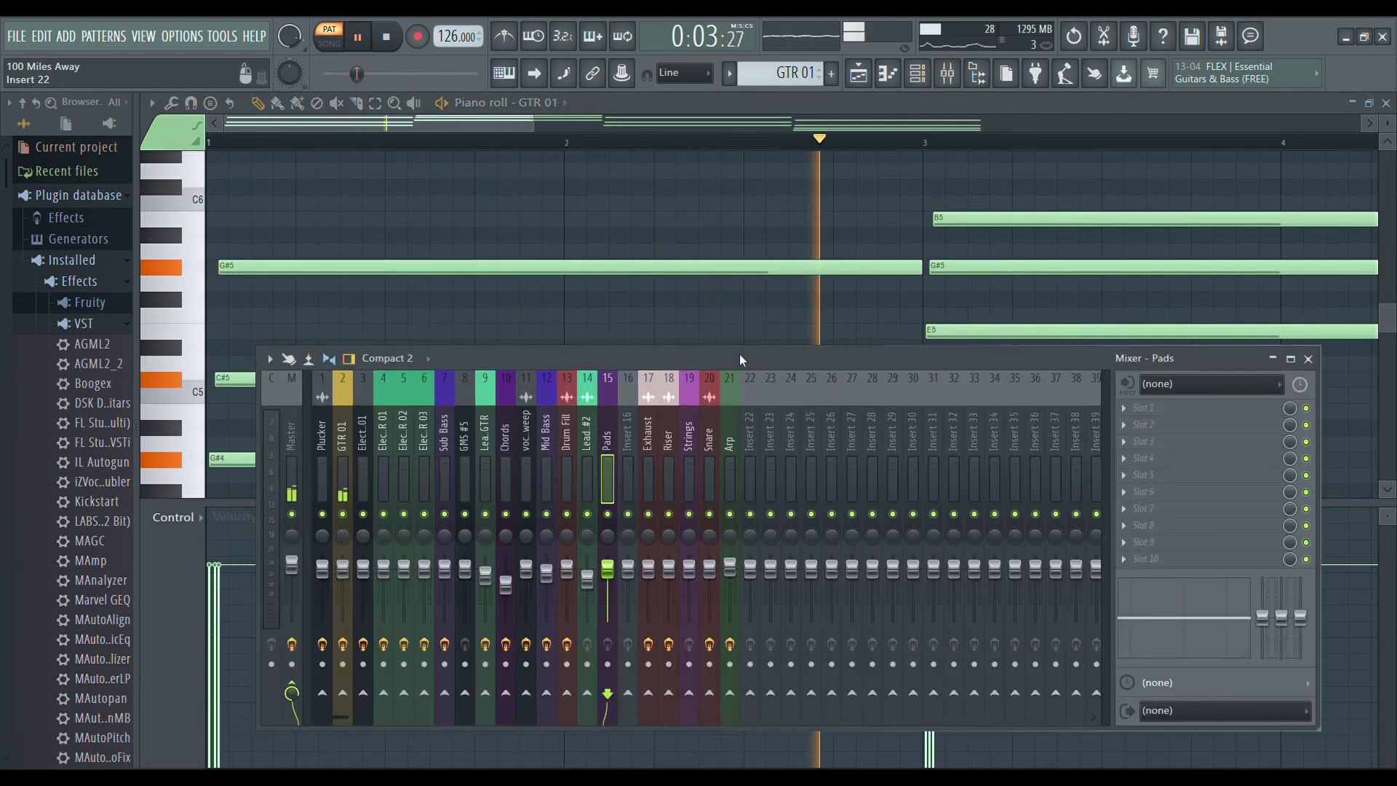
pyautogui.moveTo(735, 352); pyautogui.dragTo(690, 323)
pyautogui.click(290, 407)
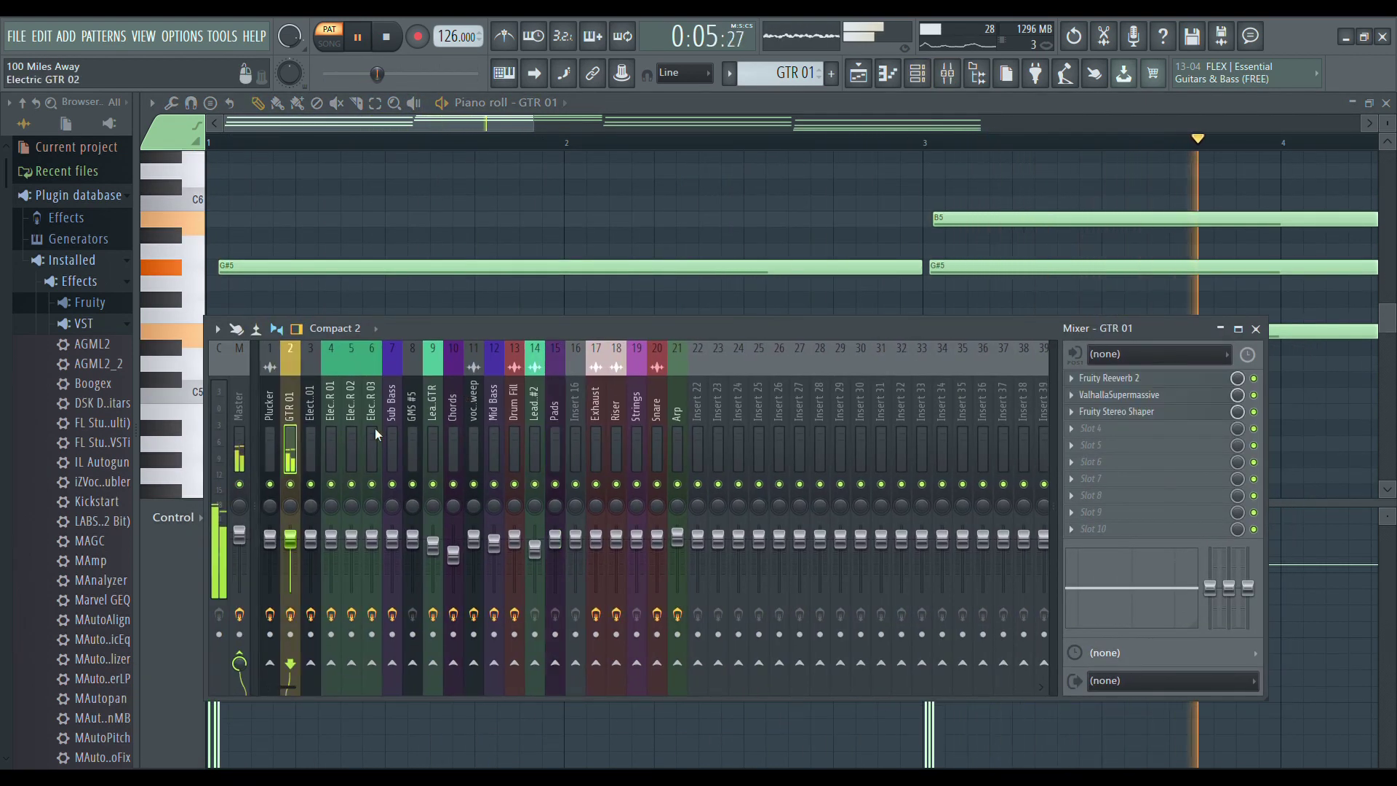
# Compare GTR 01 with Fruity Reeverb 2, ValhallaSupermassive and Fruity Stereo Shaper off and back on, and stop playback.
pyautogui.click(1254, 412)
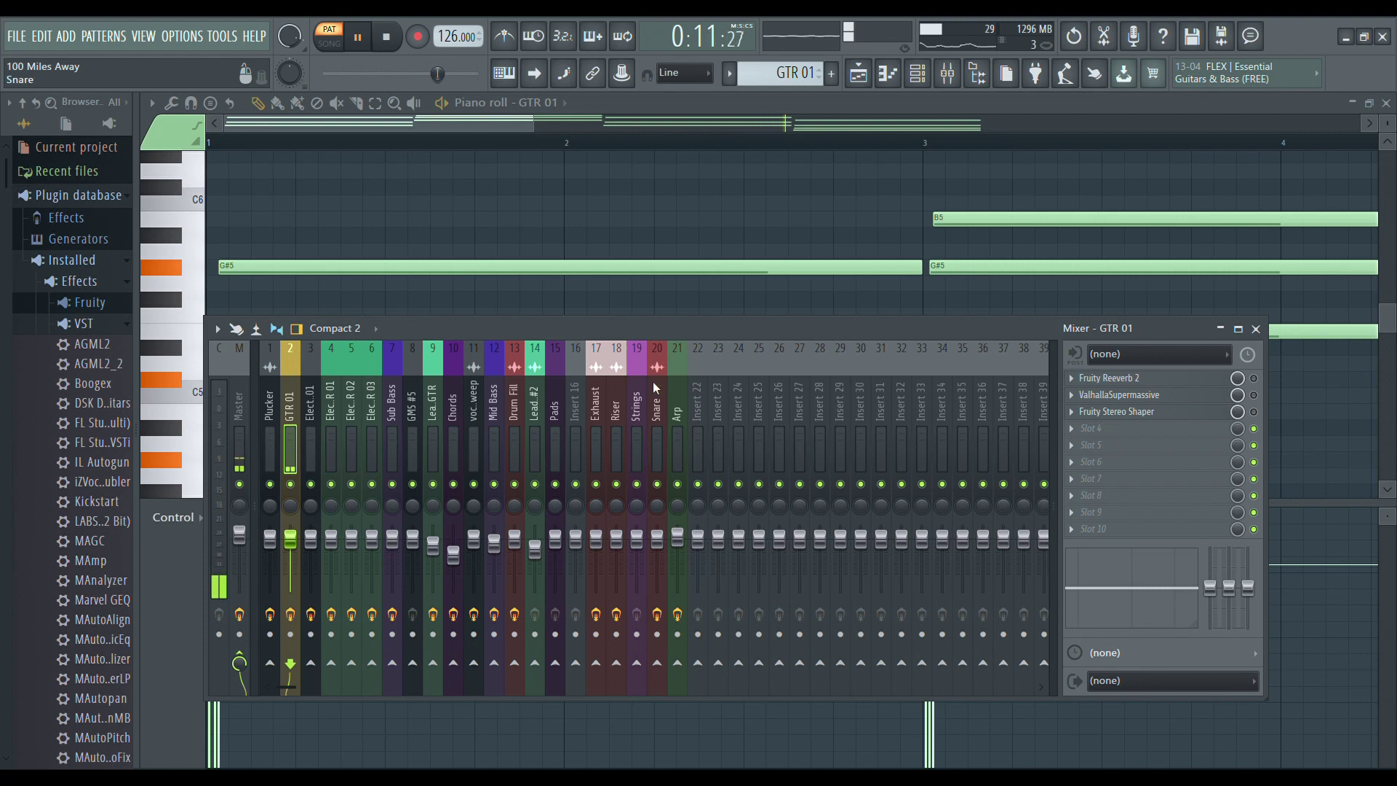
pyautogui.click(377, 37)
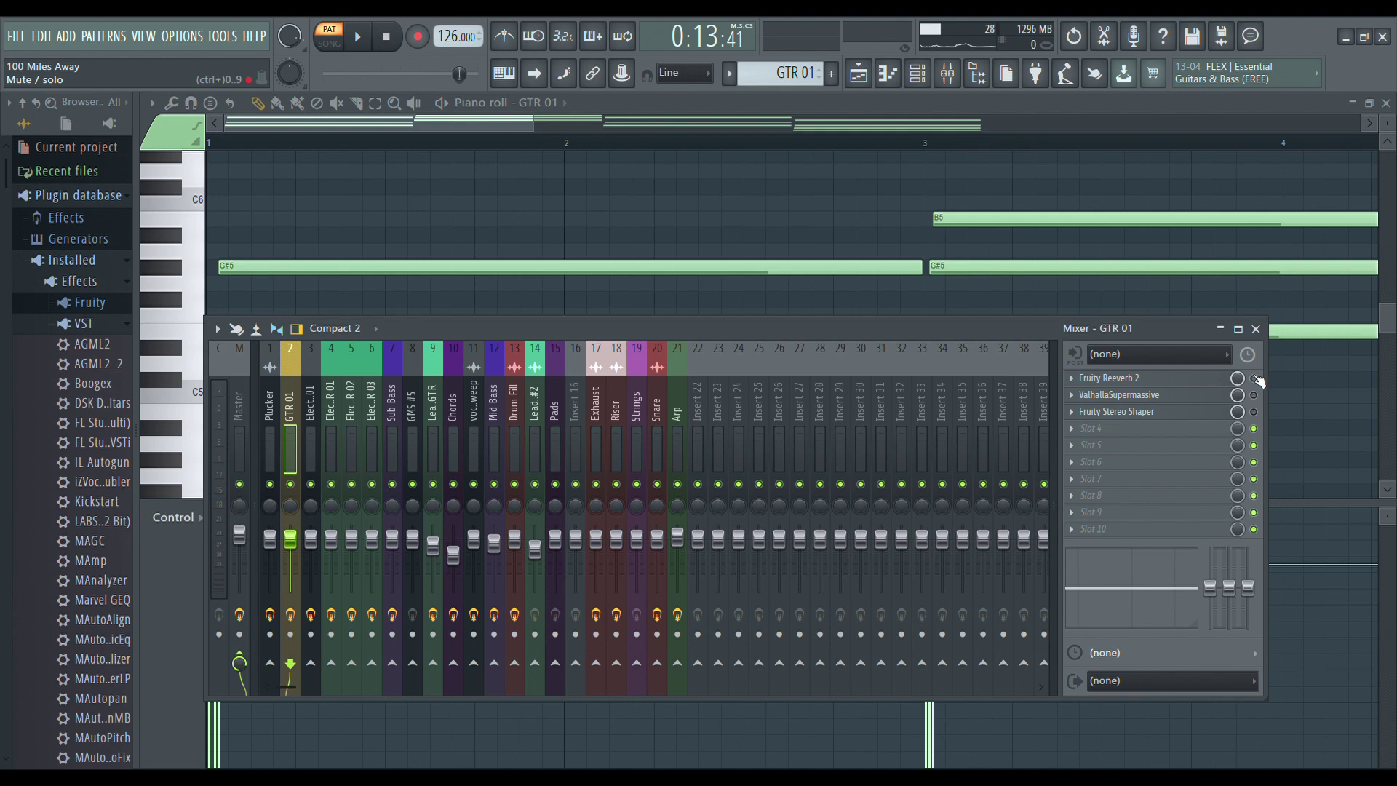
pyautogui.press('space')
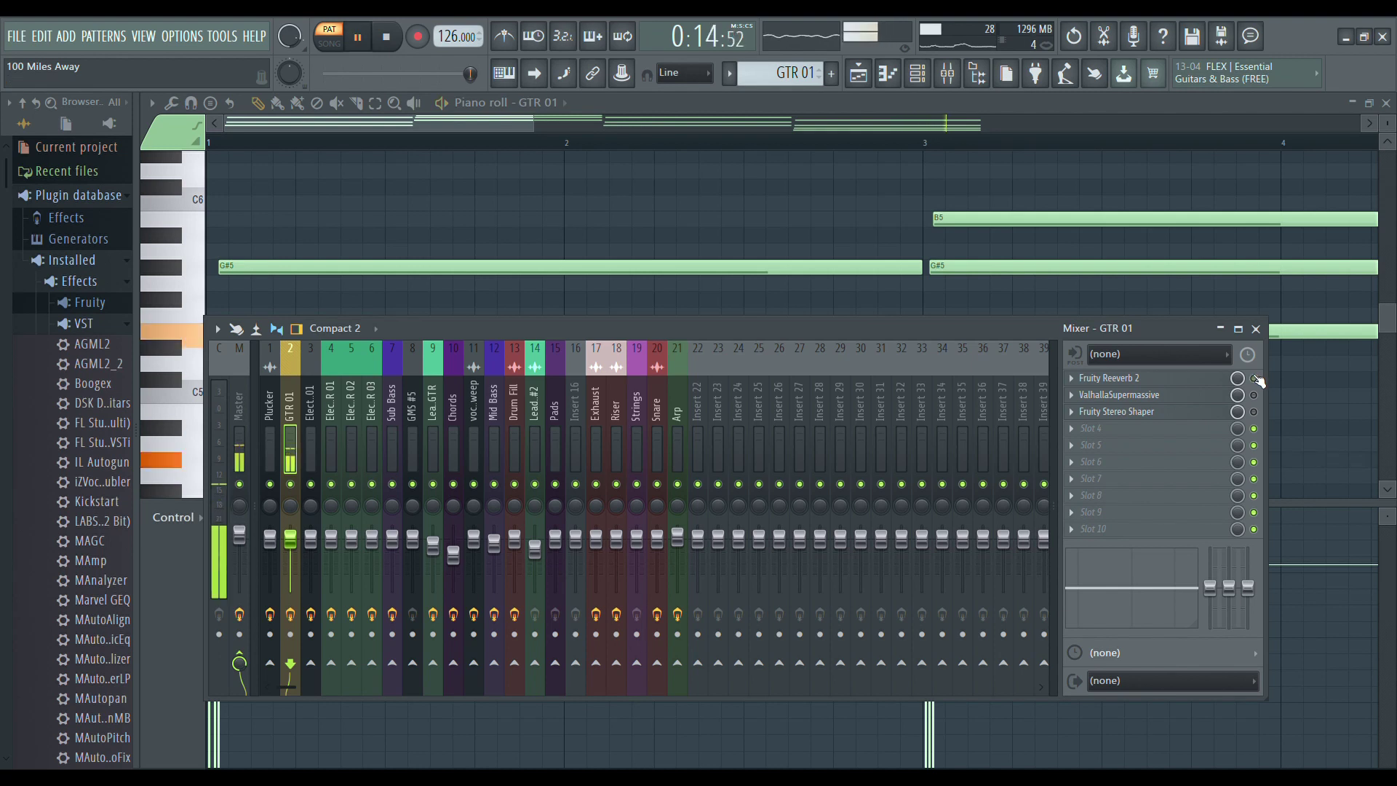
pyautogui.click(1253, 395)
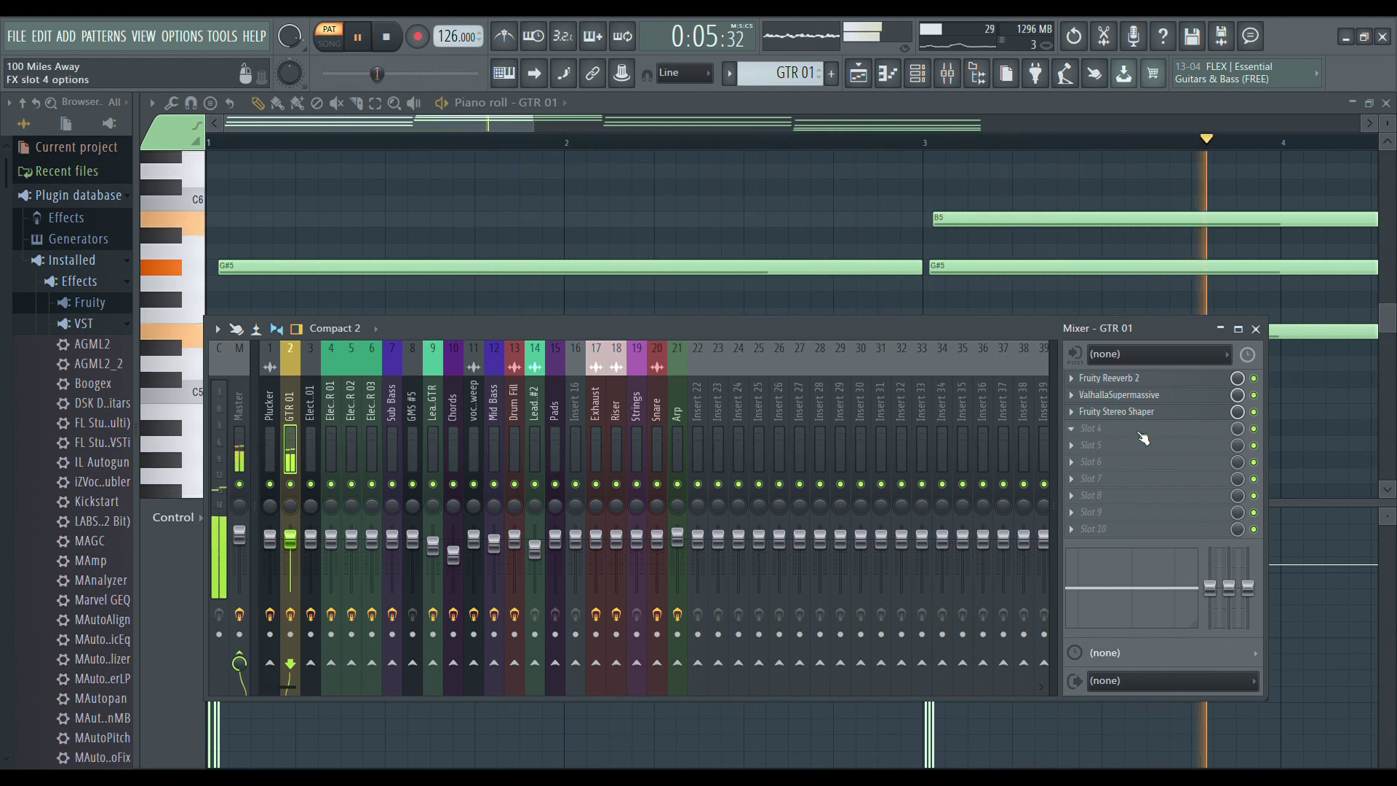
pyautogui.press('space')
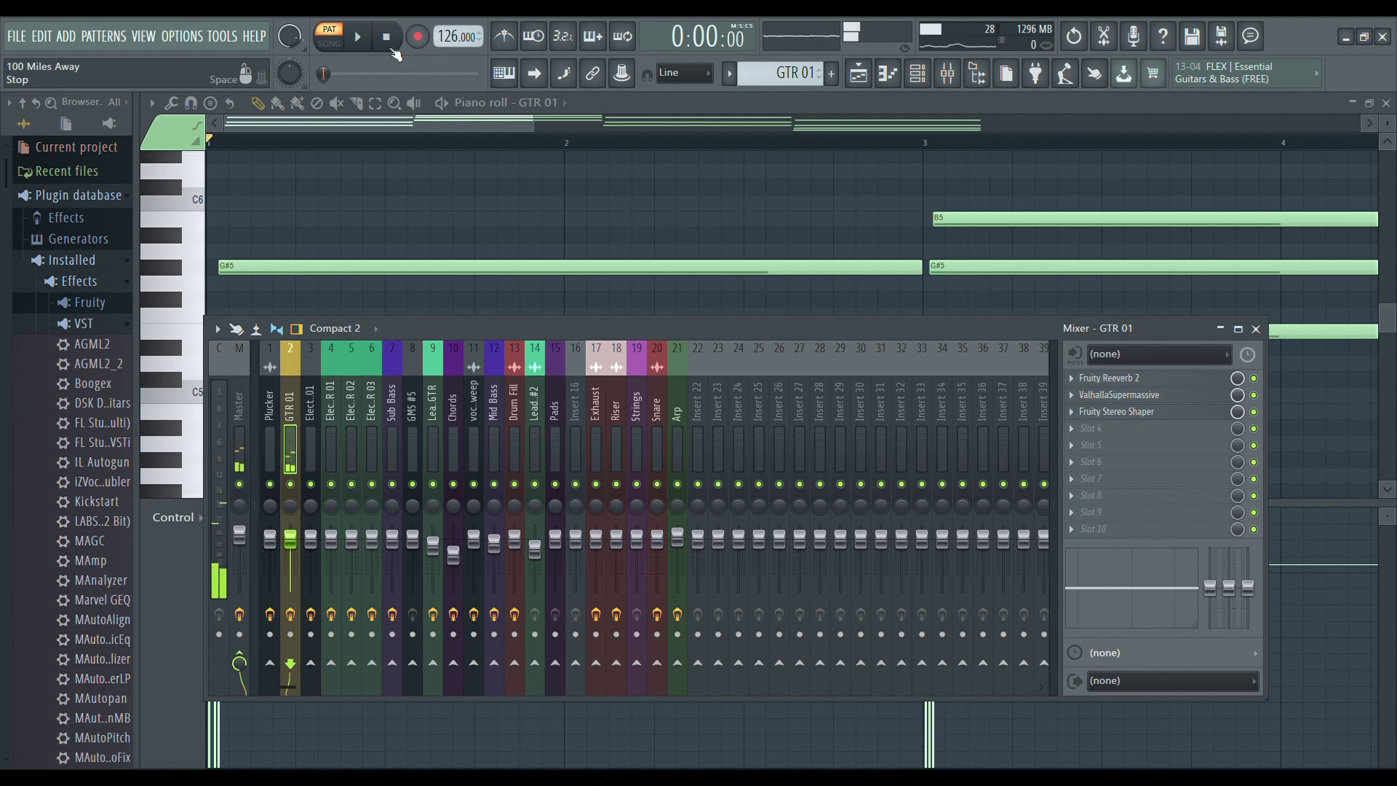
# Return to the playlist, open the first Electric GTR 02 clip on Track 6 and examine the notes of its whole pattern.
pyautogui.click(1386, 102)
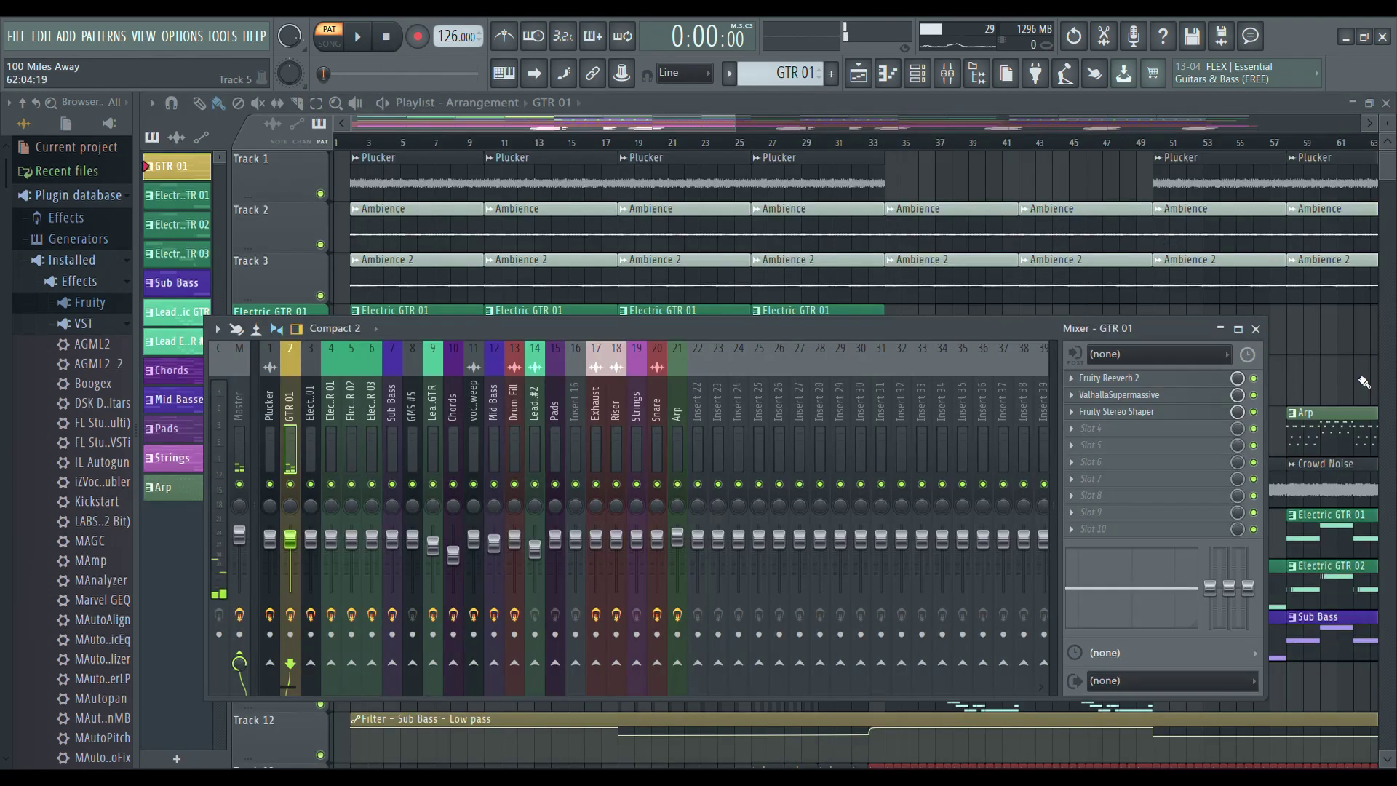
pyautogui.moveTo(930, 326); pyautogui.dragTo(967, 655)
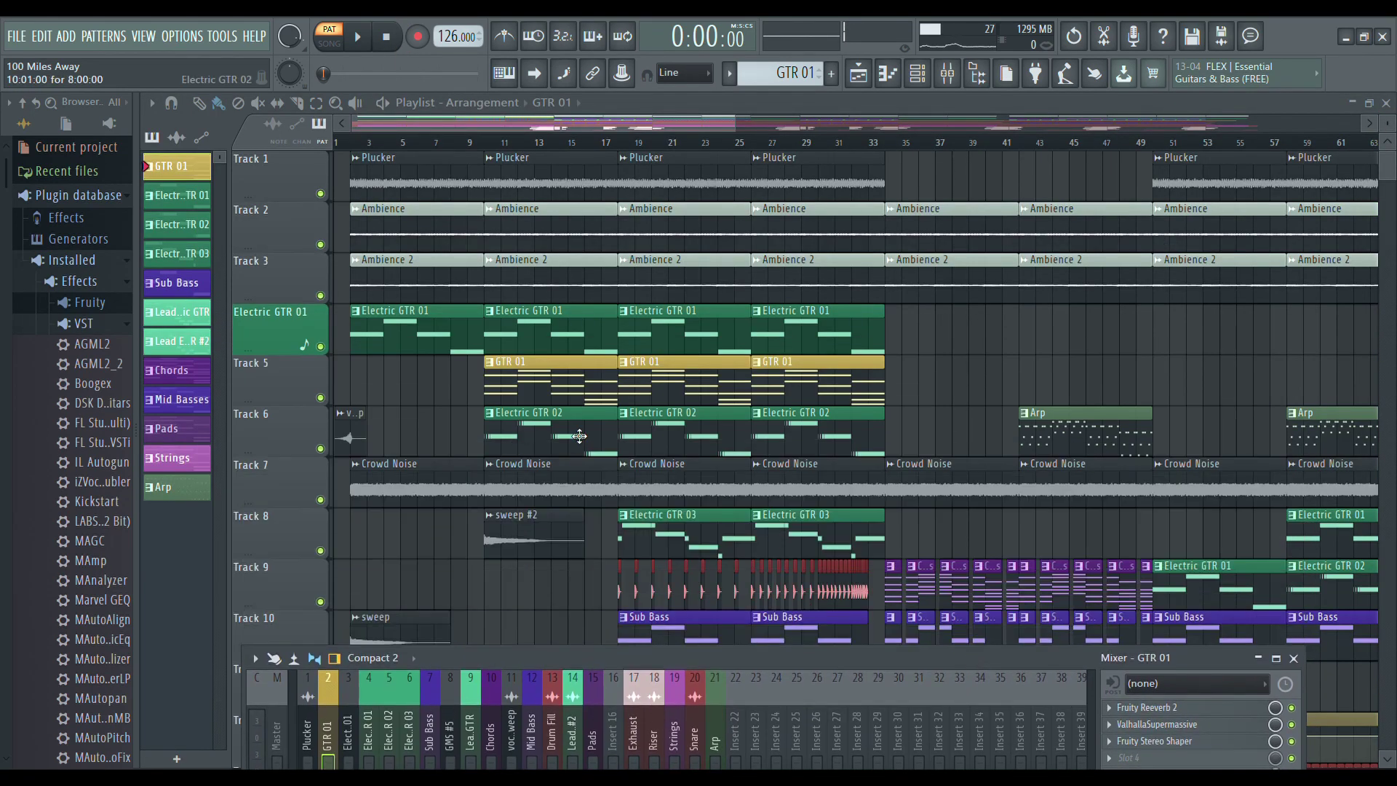
pyautogui.doubleClick(580, 436)
pyautogui.moveTo(720, 121); pyautogui.dragTo(220, 175)
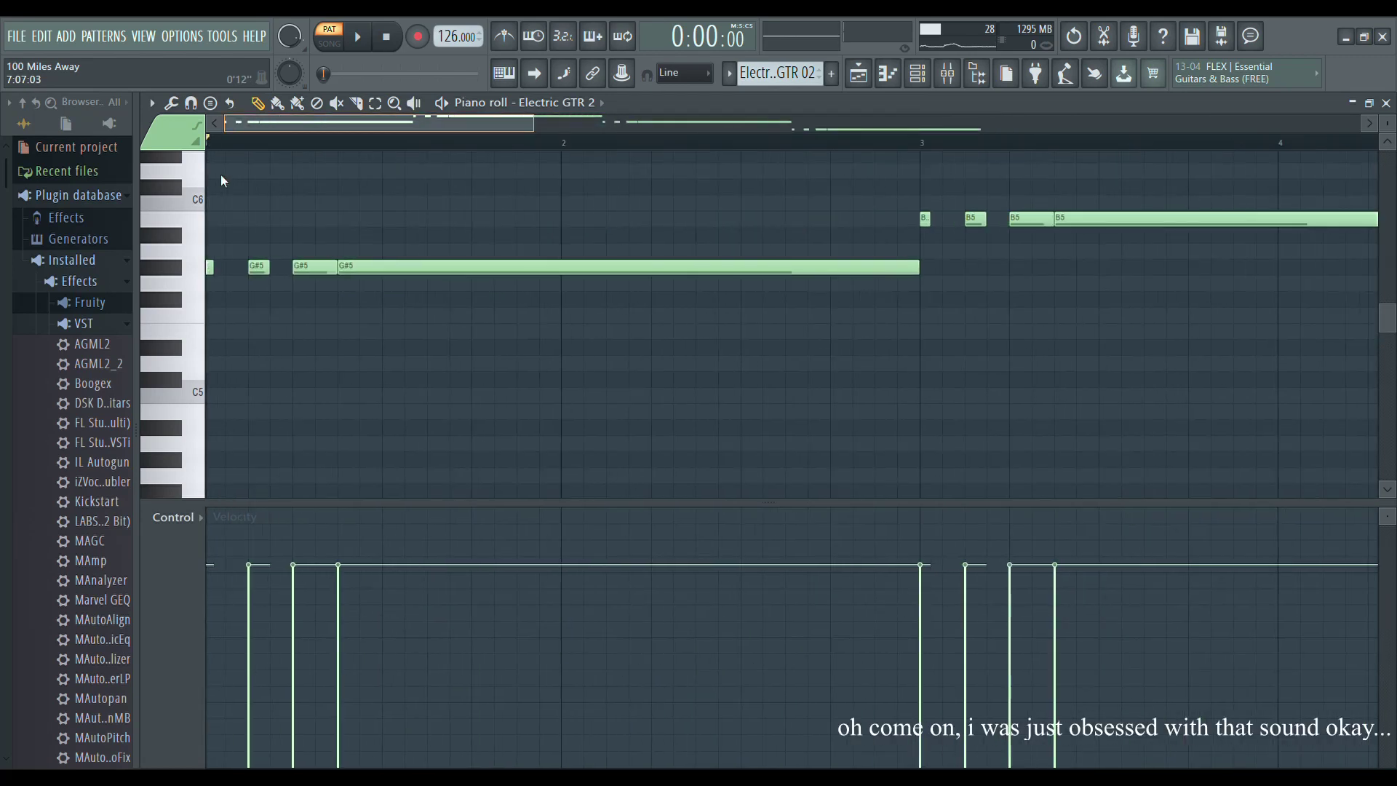
pyautogui.scroll(-4, 386, 150)
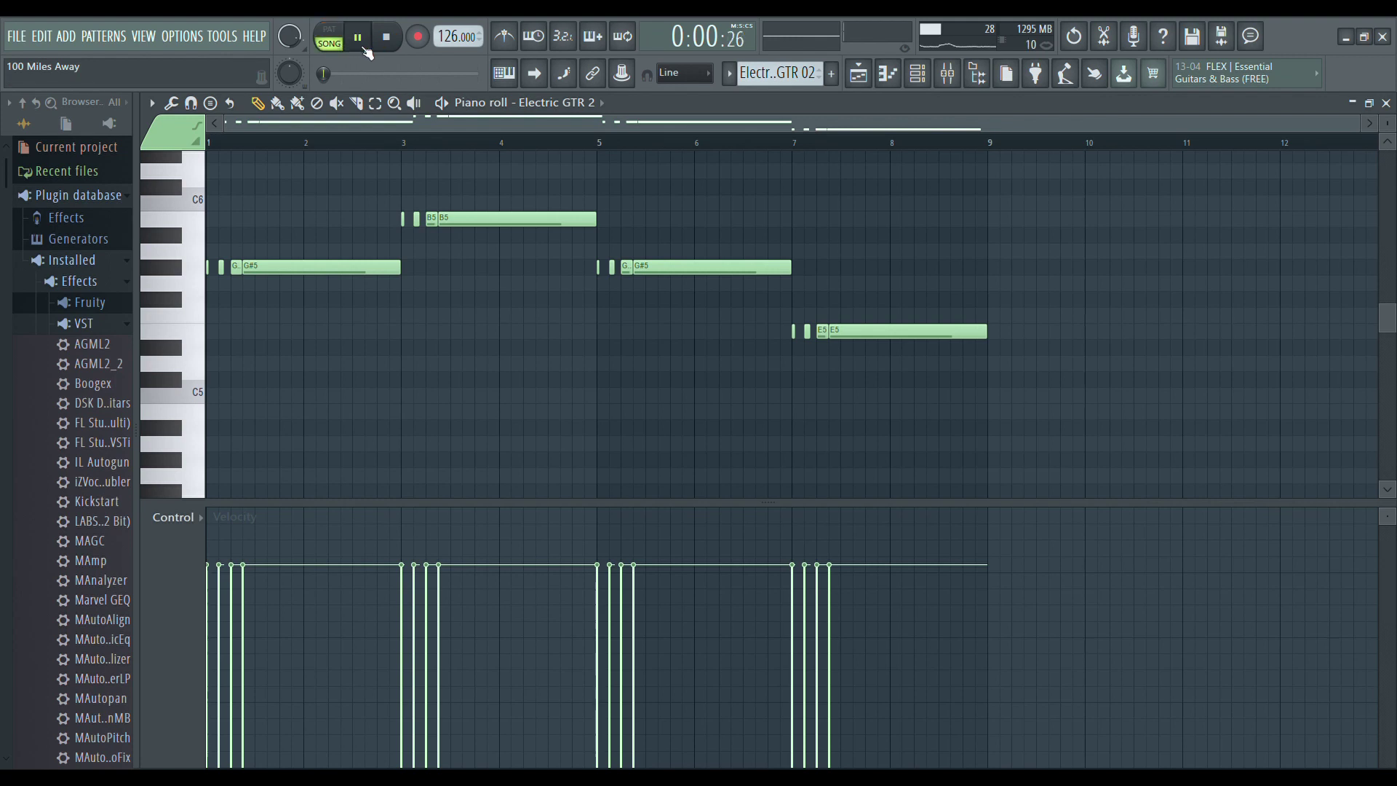
# Play Electric GTR 02 in pattern mode, show the effects on its mixer track, and pause playback.
pyautogui.click(331, 29)
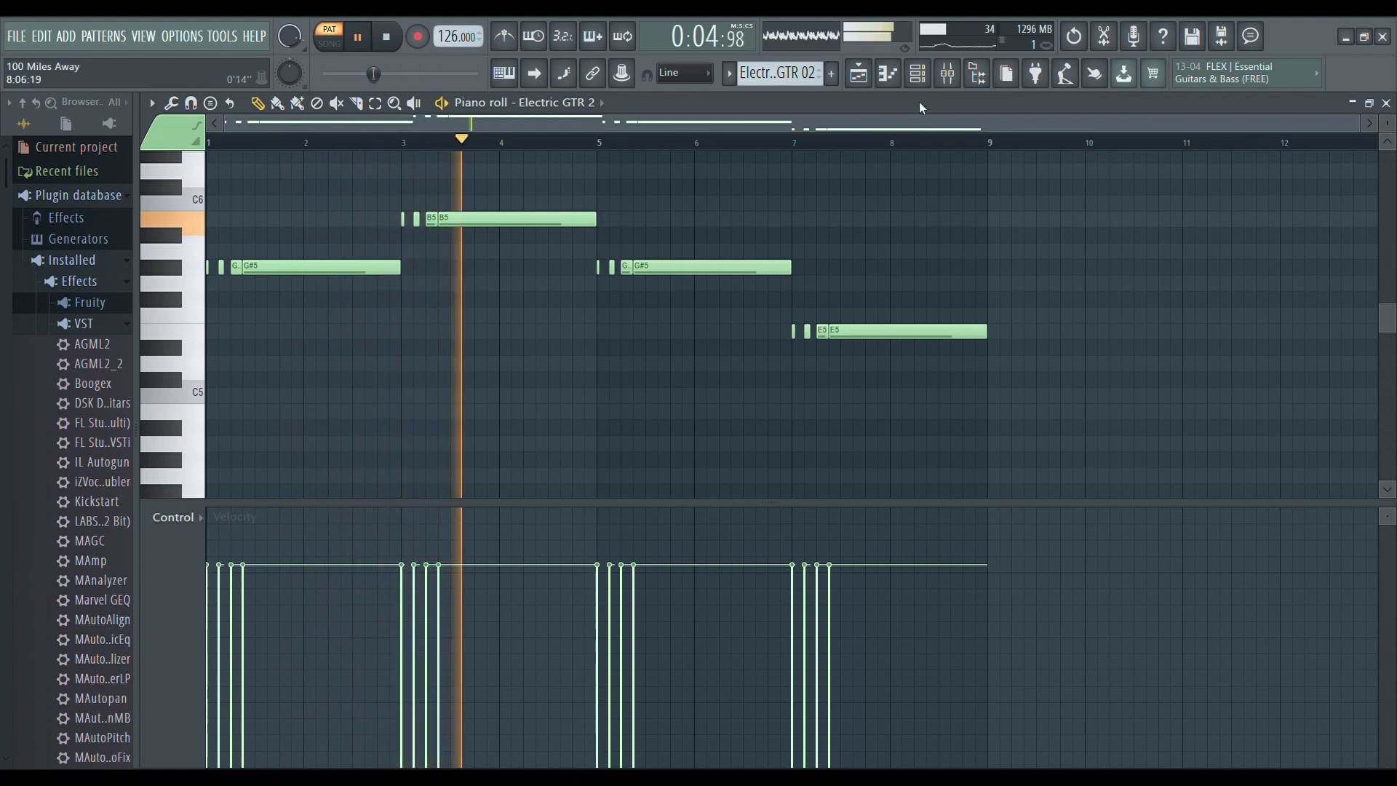
pyautogui.press('F9')
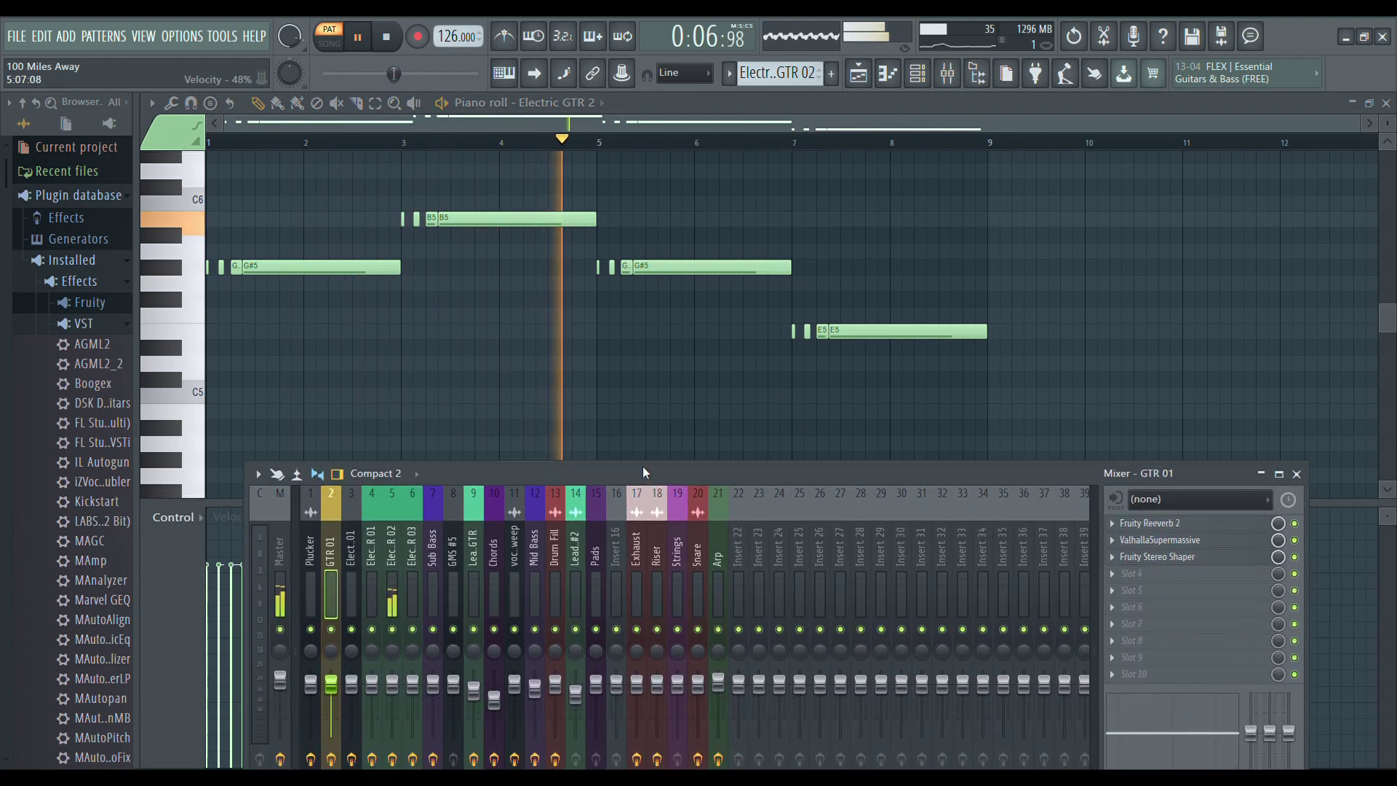
pyautogui.click(360, 480)
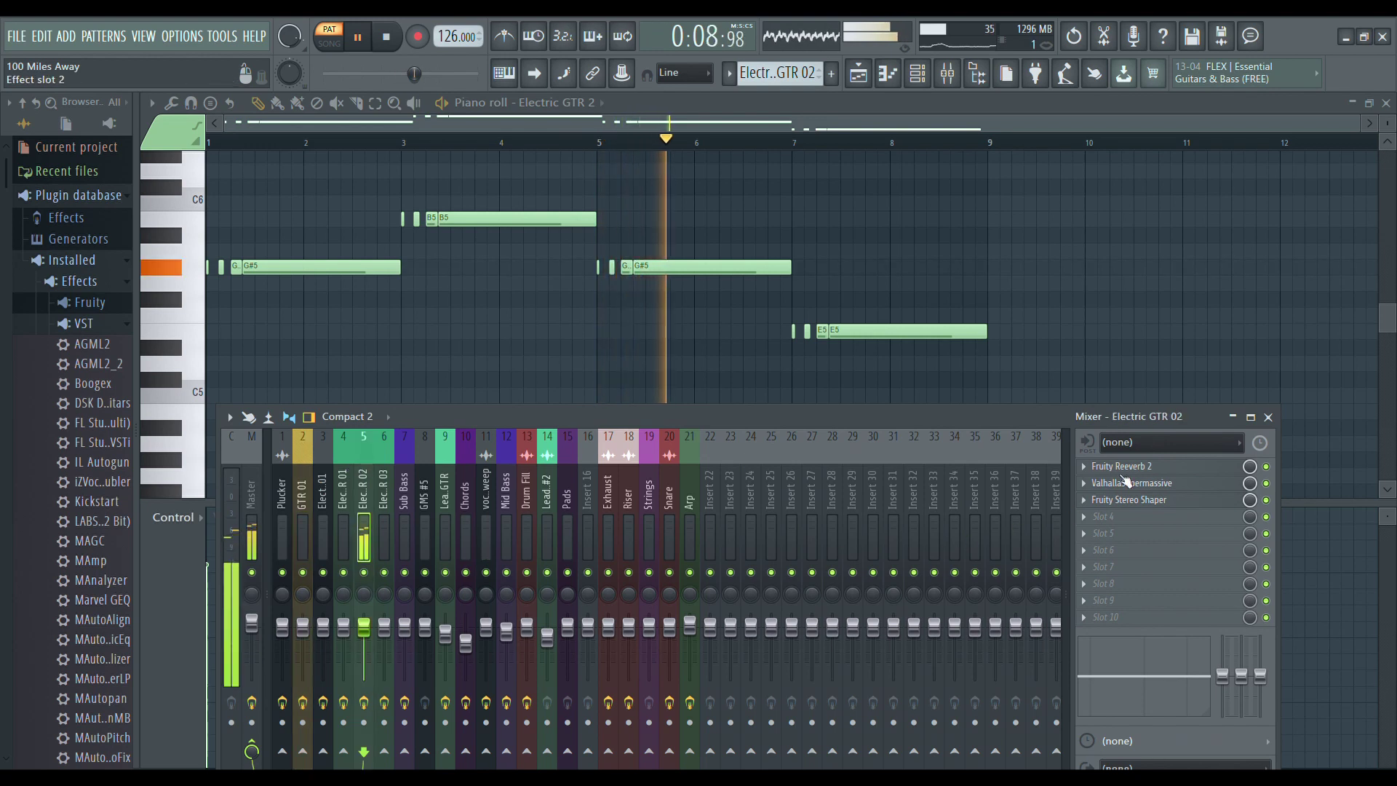
pyautogui.press('space')
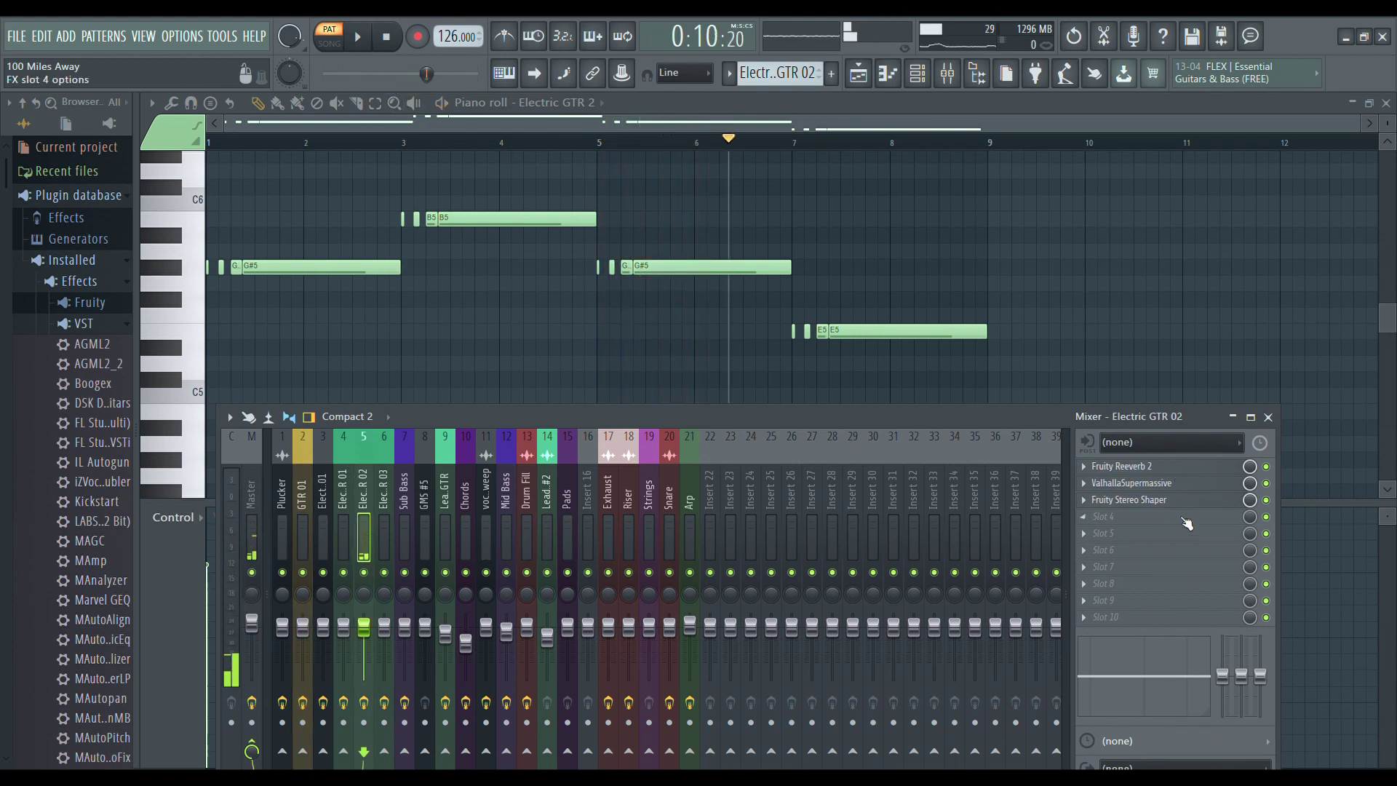
# Compare the effect chains of the Electric GTR 03, 01 and 02 mixer tracks, and return to the playlist.
pyautogui.click(384, 477)
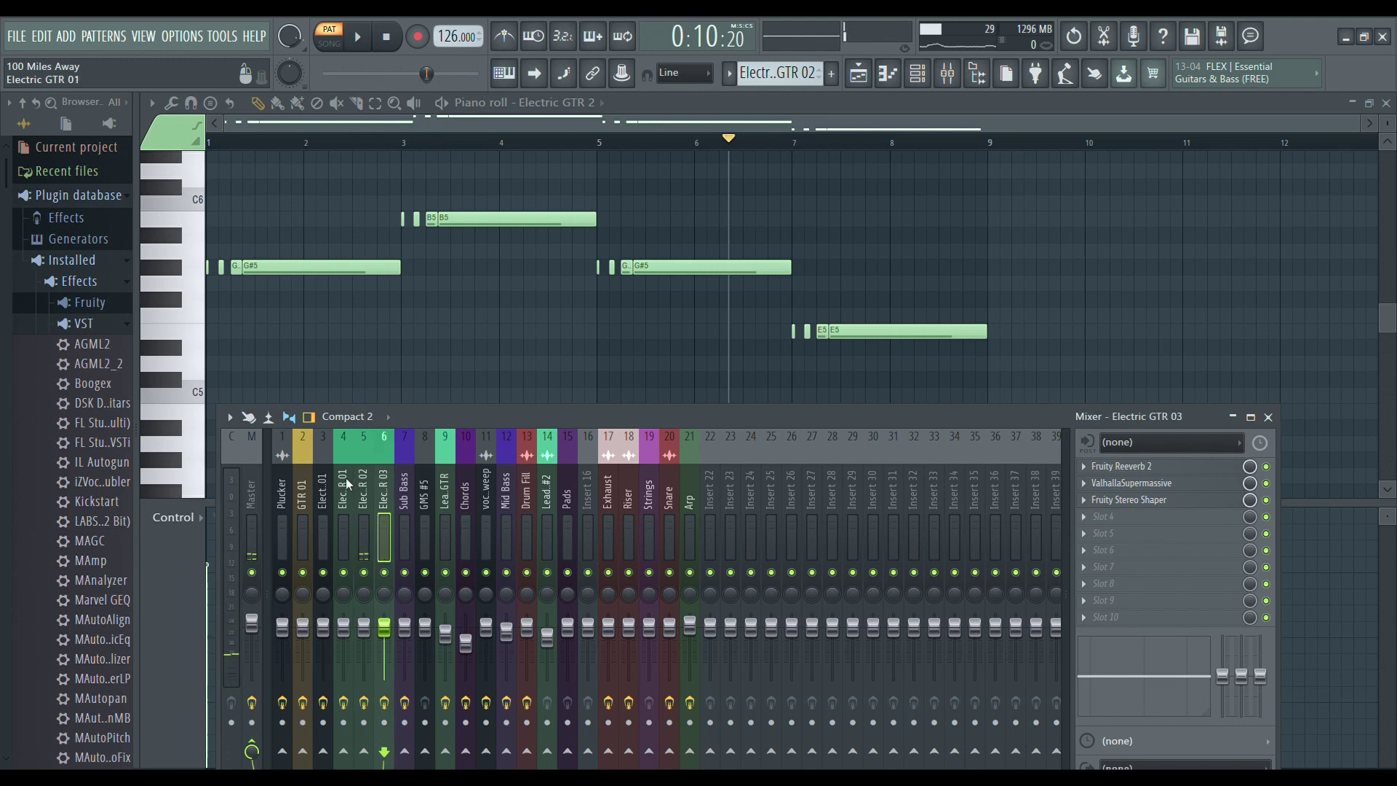
pyautogui.click(346, 478)
pyautogui.click(367, 481)
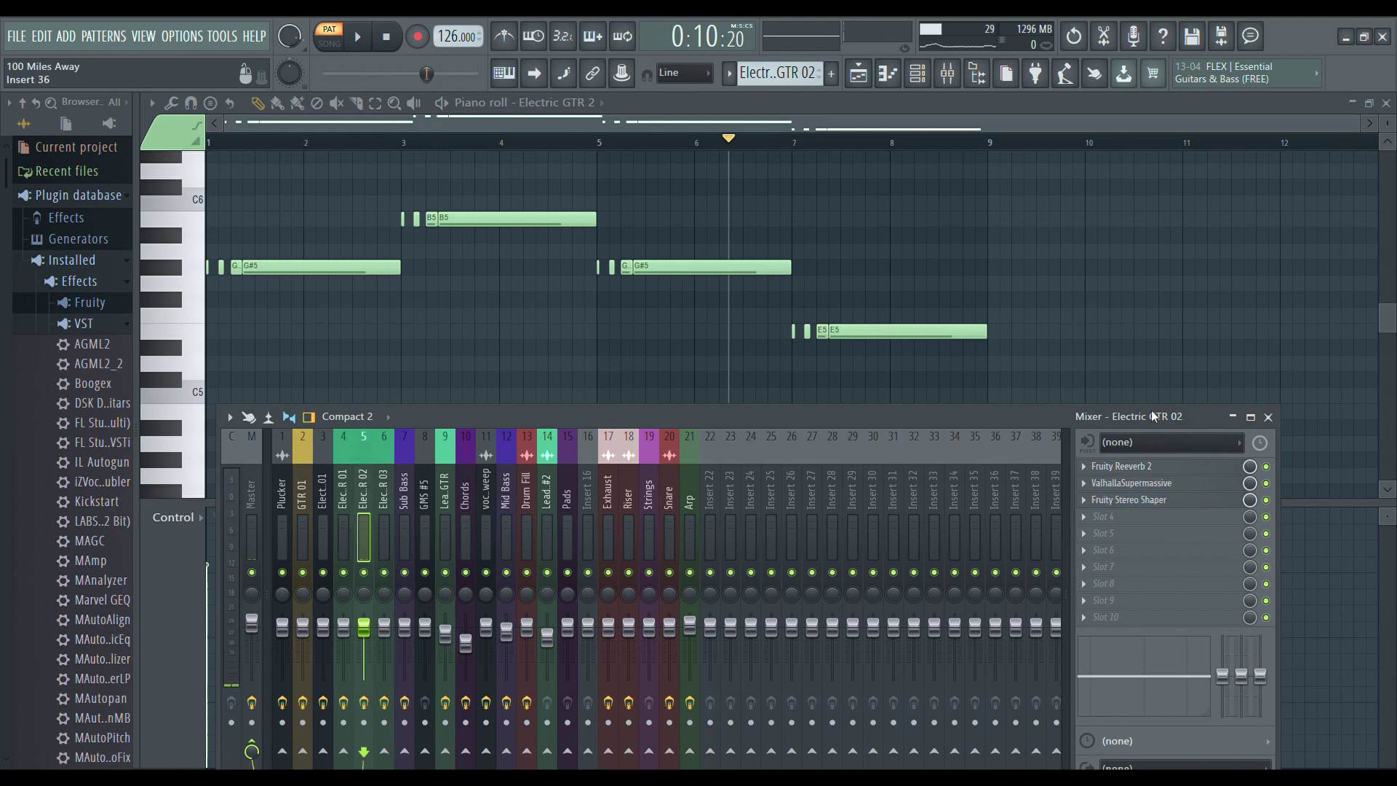
pyautogui.click(1268, 417)
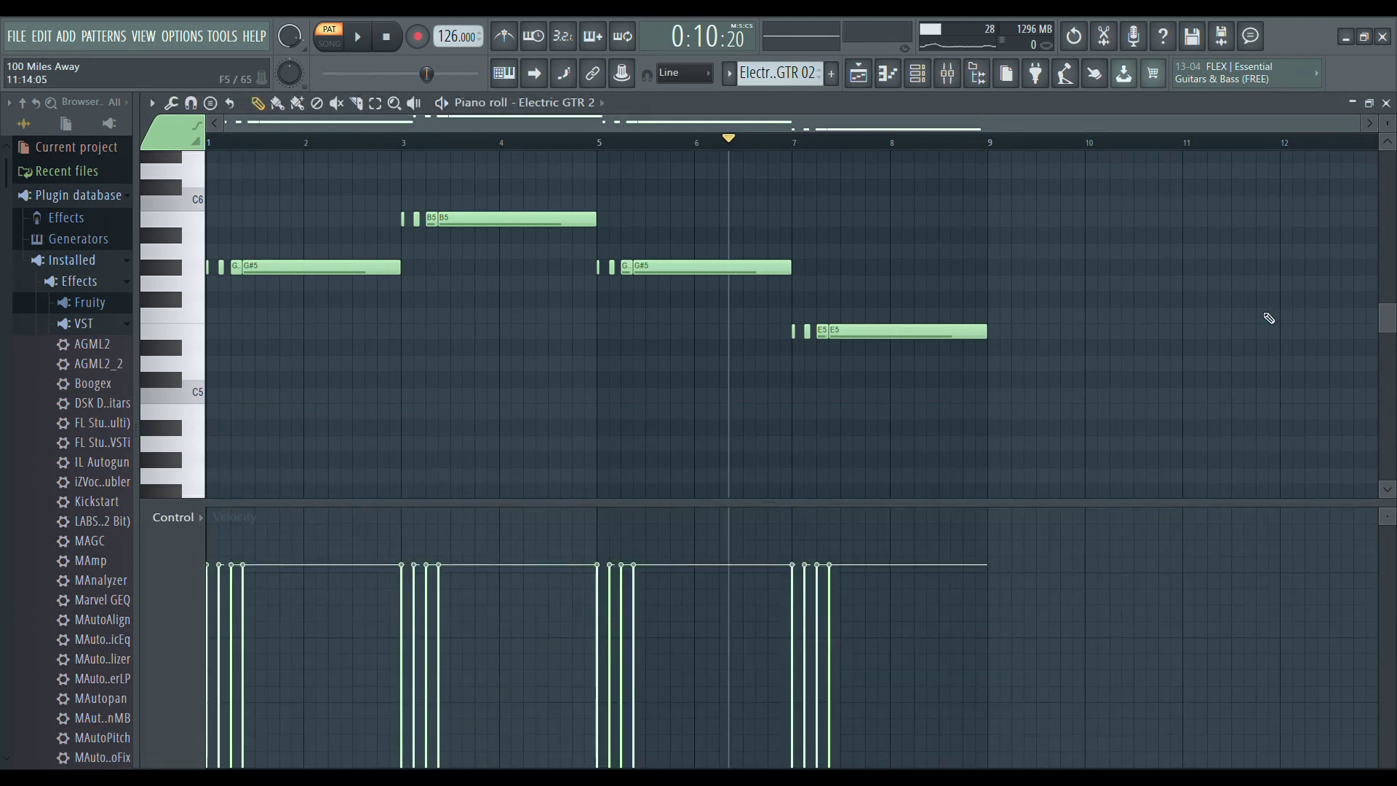
pyautogui.click(1386, 104)
# Inspect the sample settings of the sweep #2 clip on Track 8 and the sweep clip on Track 10.
pyautogui.scroll(-6, 463, 306)
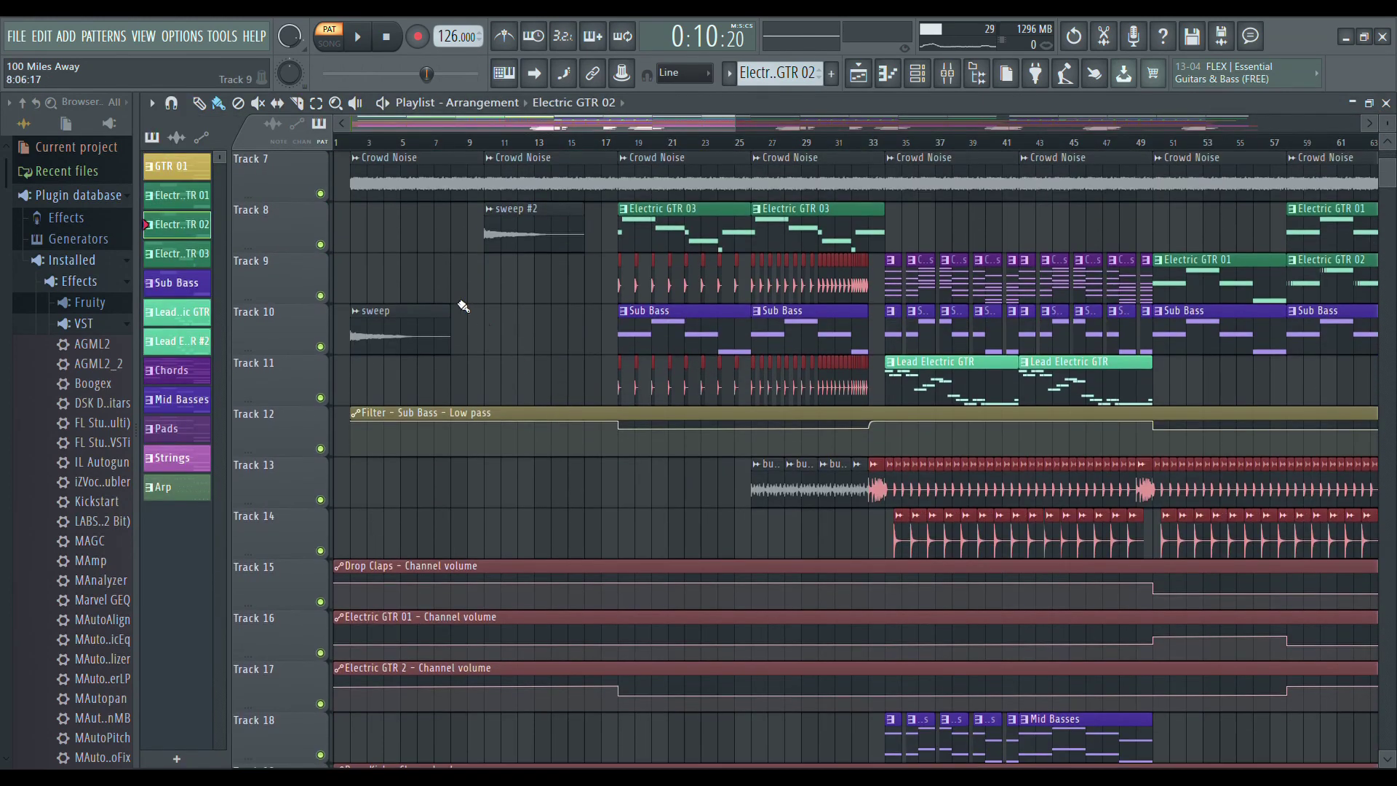
pyautogui.scroll(3, 615, 551)
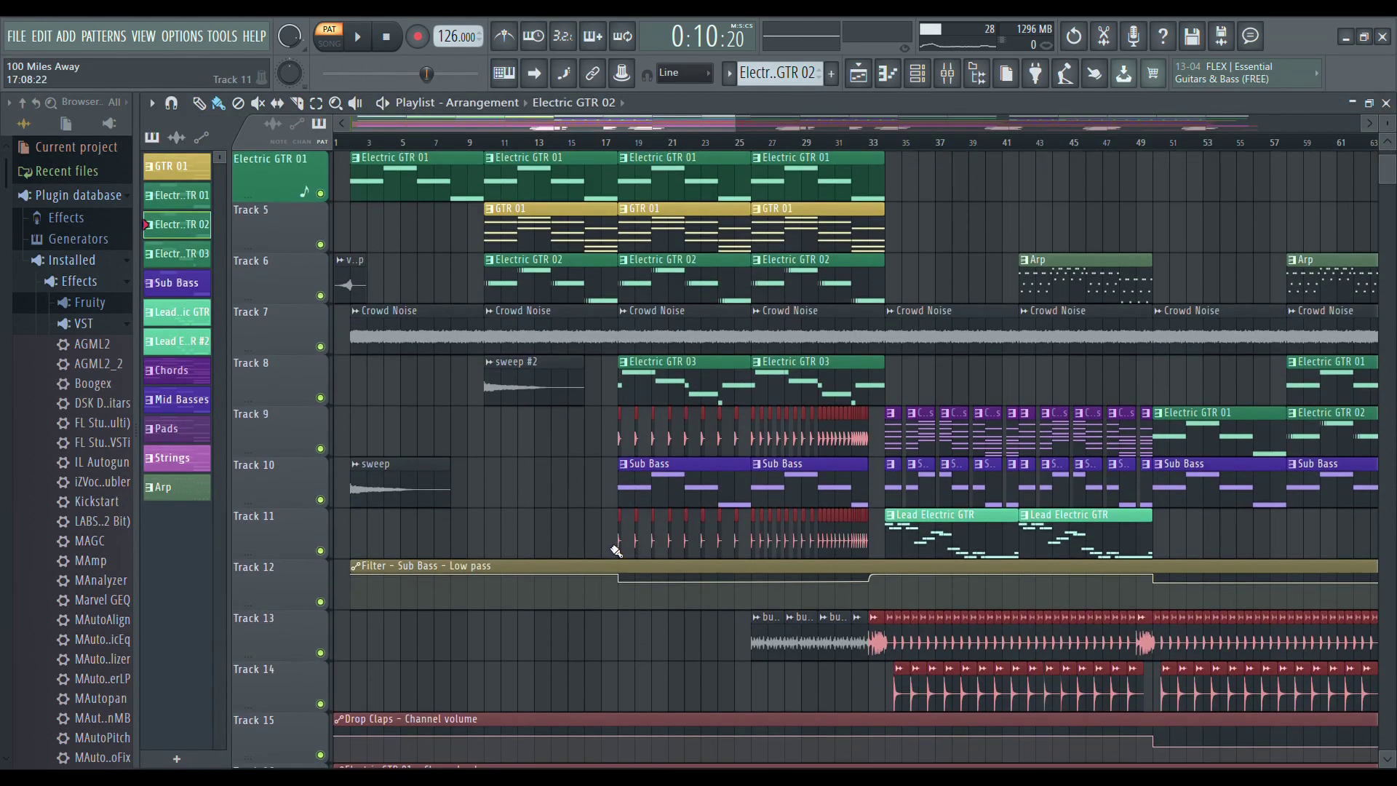
pyautogui.doubleClick(546, 403)
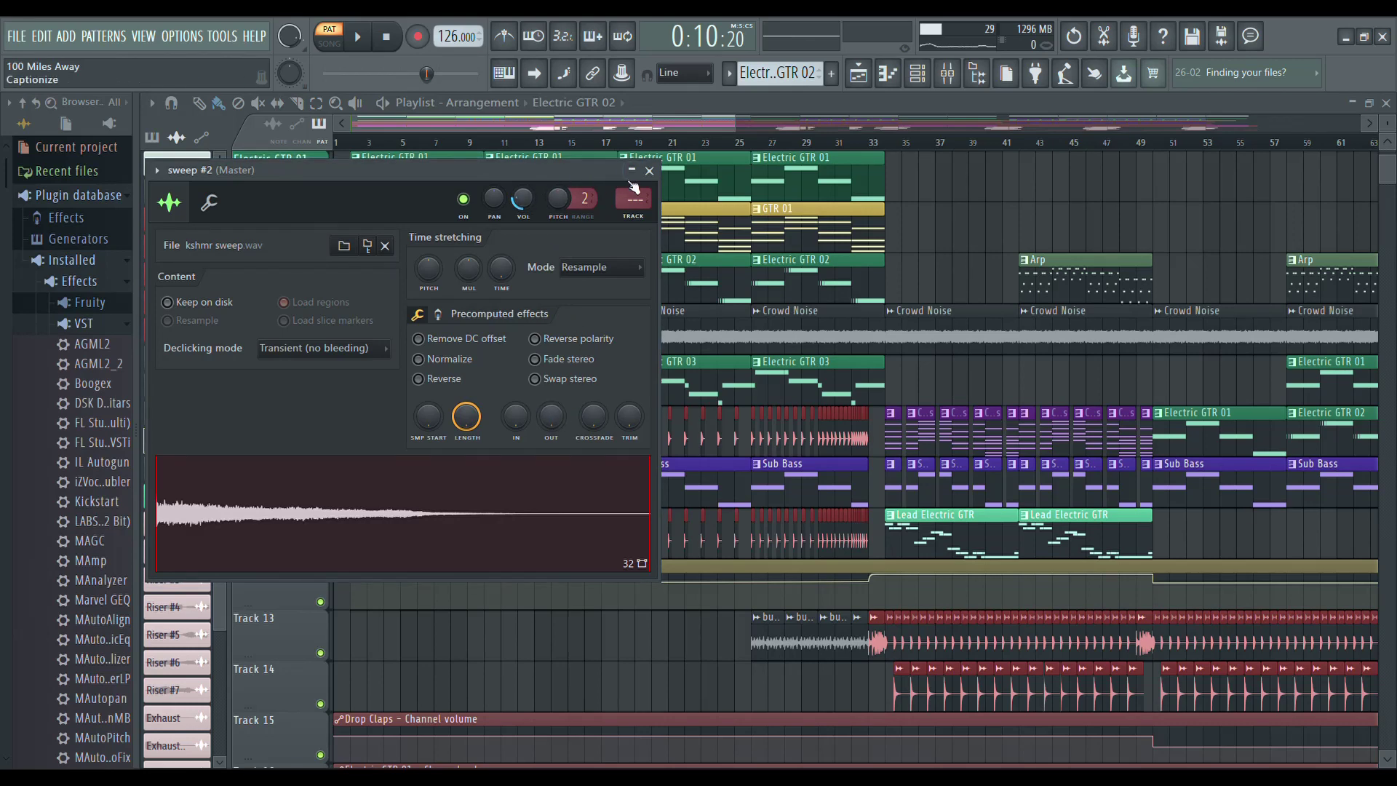
pyautogui.click(649, 172)
pyautogui.doubleClick(412, 501)
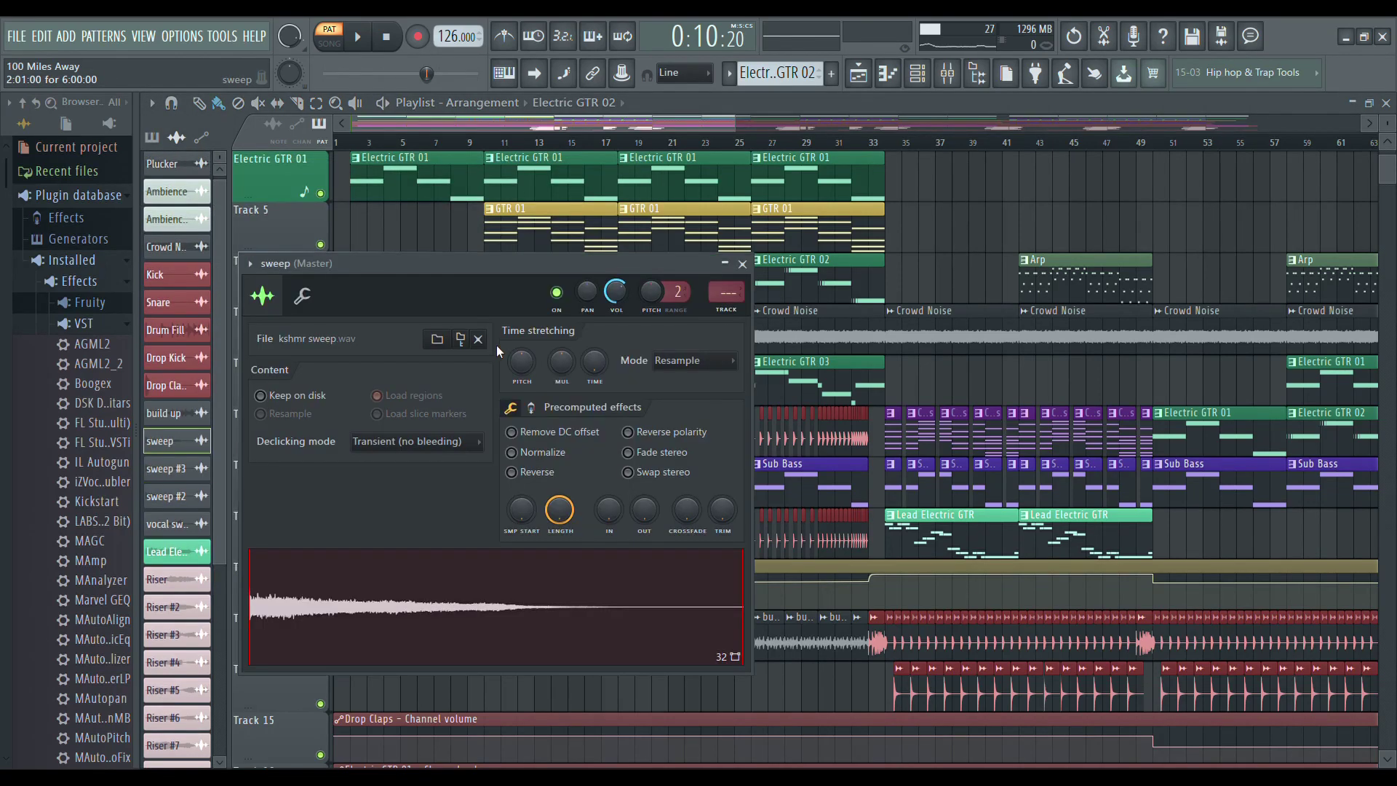
pyautogui.click(742, 266)
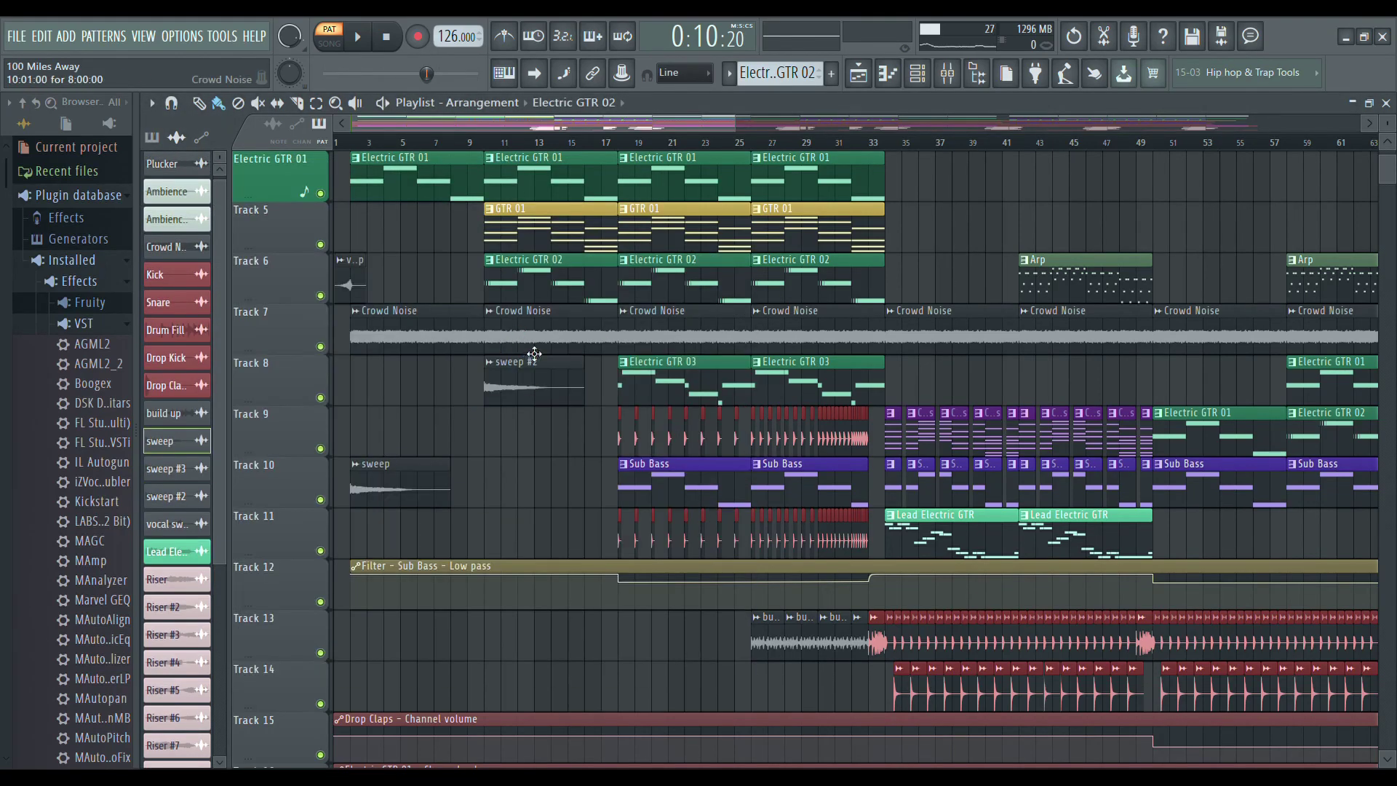
# Play the arrangement in song mode from bar 10 up to about bar 17, and pause playback.
pyautogui.scroll(-6, 568, 461)
pyautogui.scroll(7, 577, 505)
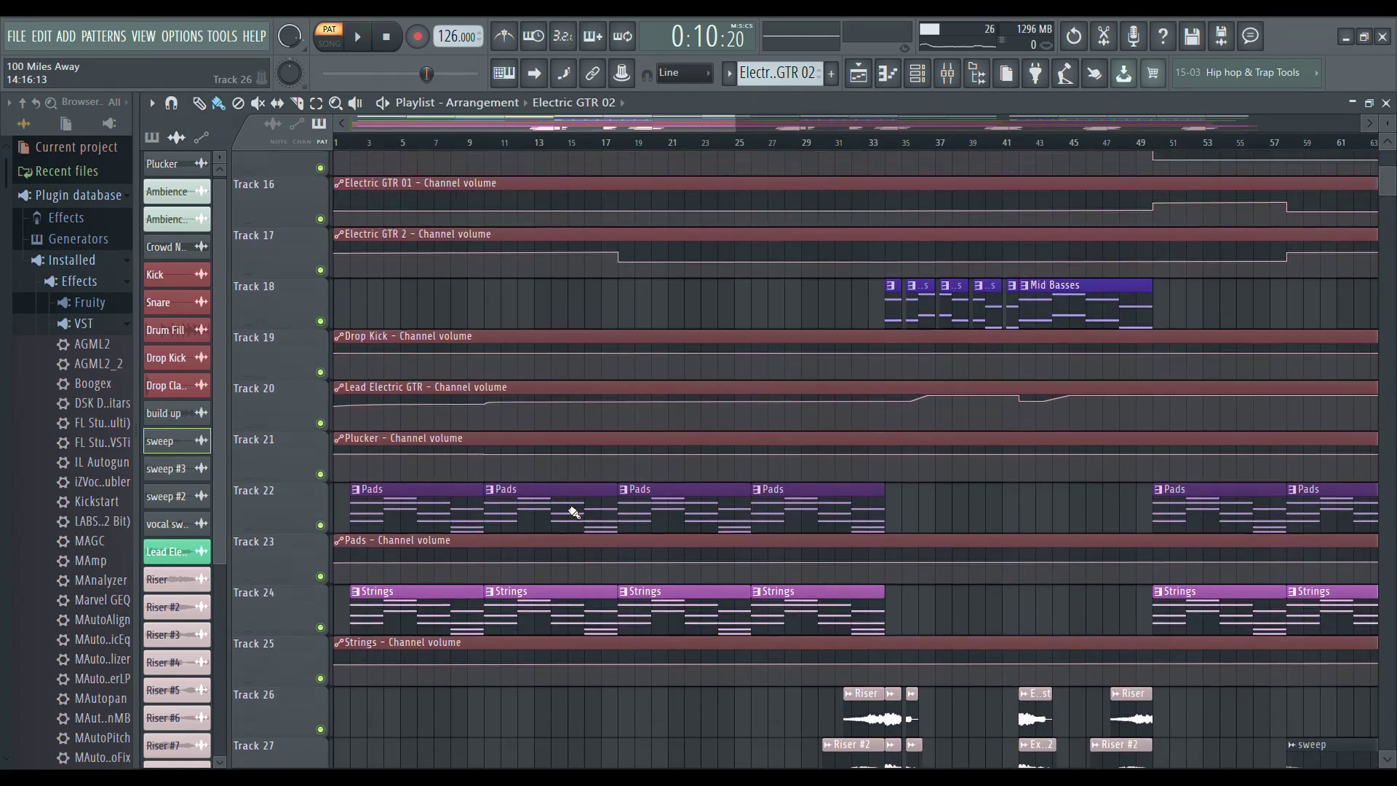
pyautogui.scroll(2, 574, 513)
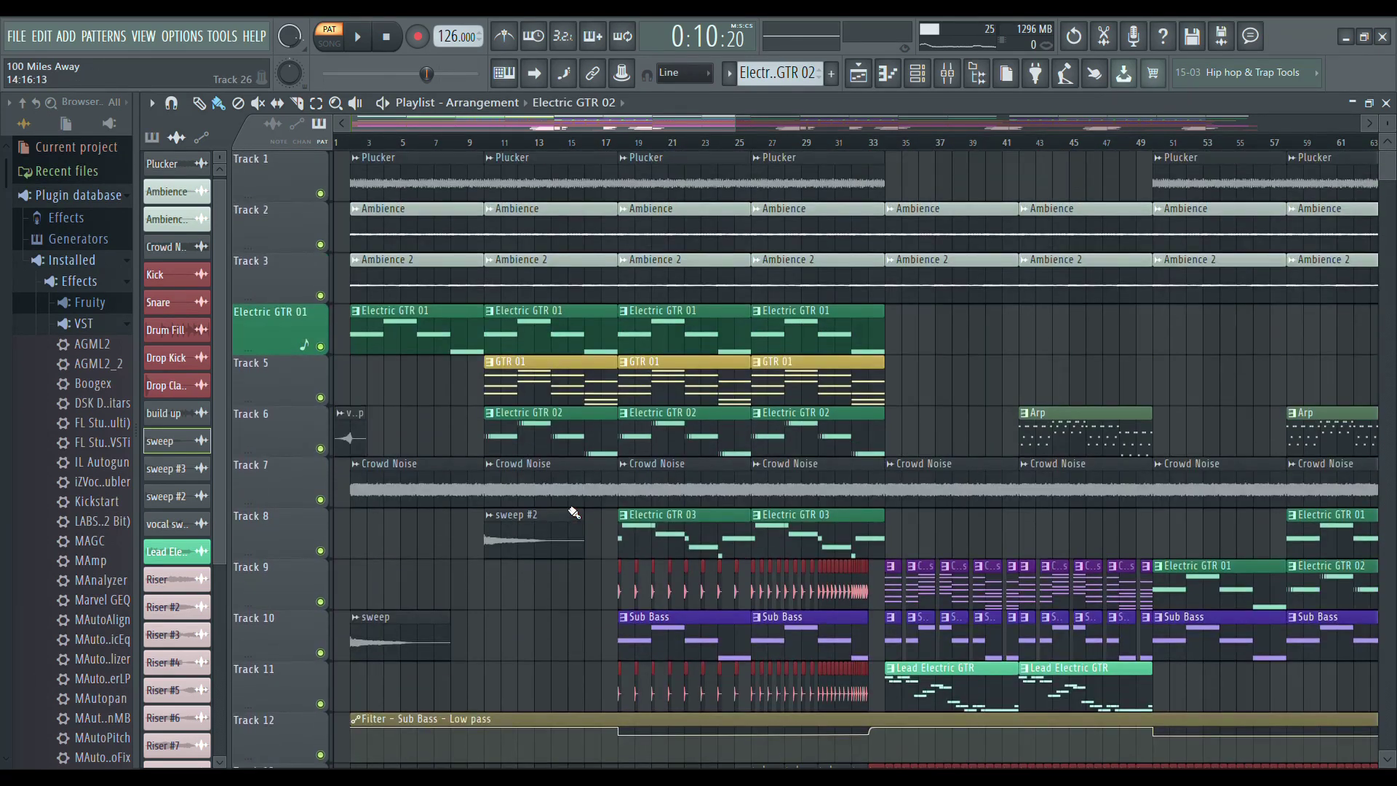
pyautogui.click(491, 150)
pyautogui.press('space')
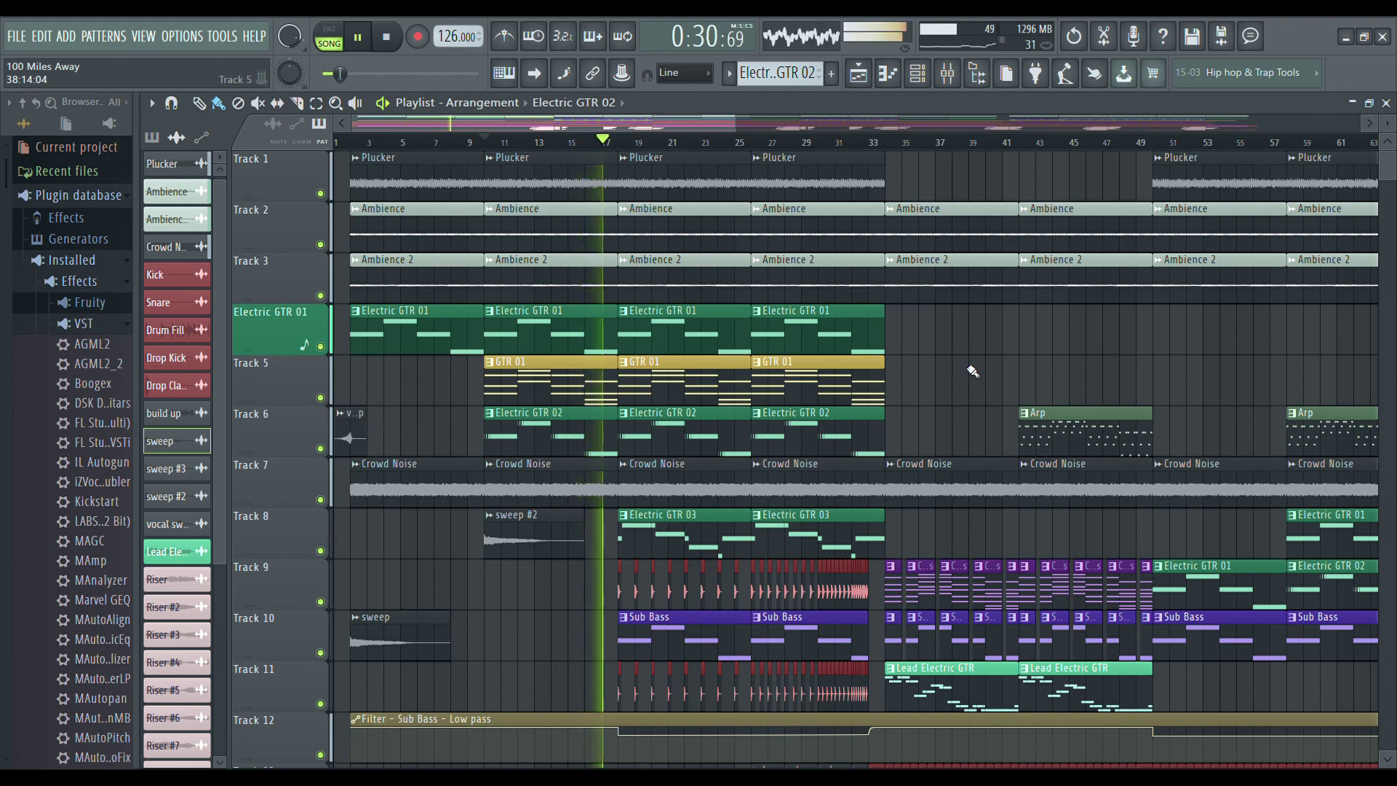
pyautogui.press('space')
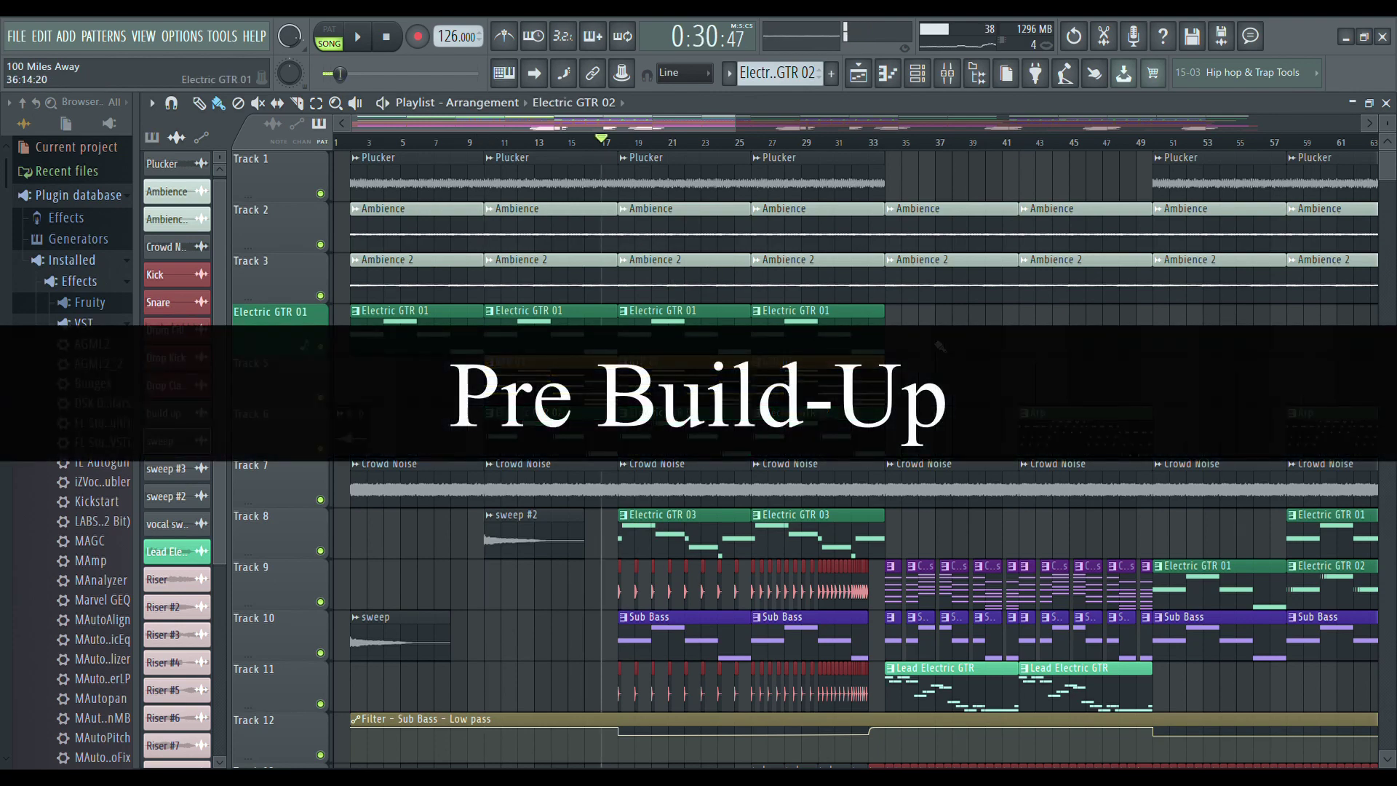
# Look over the playlist's lower tracks, open the first Sub Bass clip on Track 10 and switch to pattern mode.
pyautogui.scroll(-12, 940, 346)
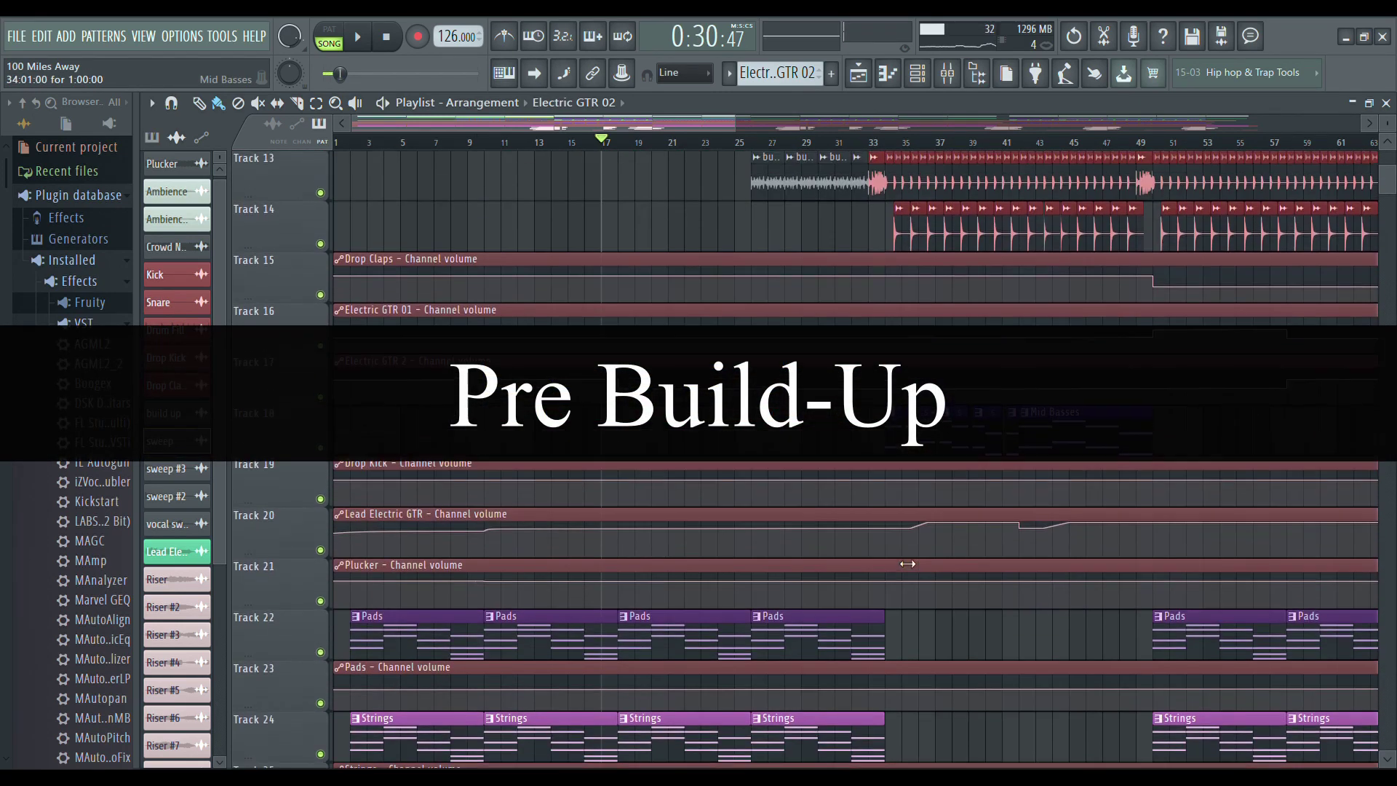
pyautogui.scroll(-8, 907, 564)
pyautogui.scroll(20, 916, 556)
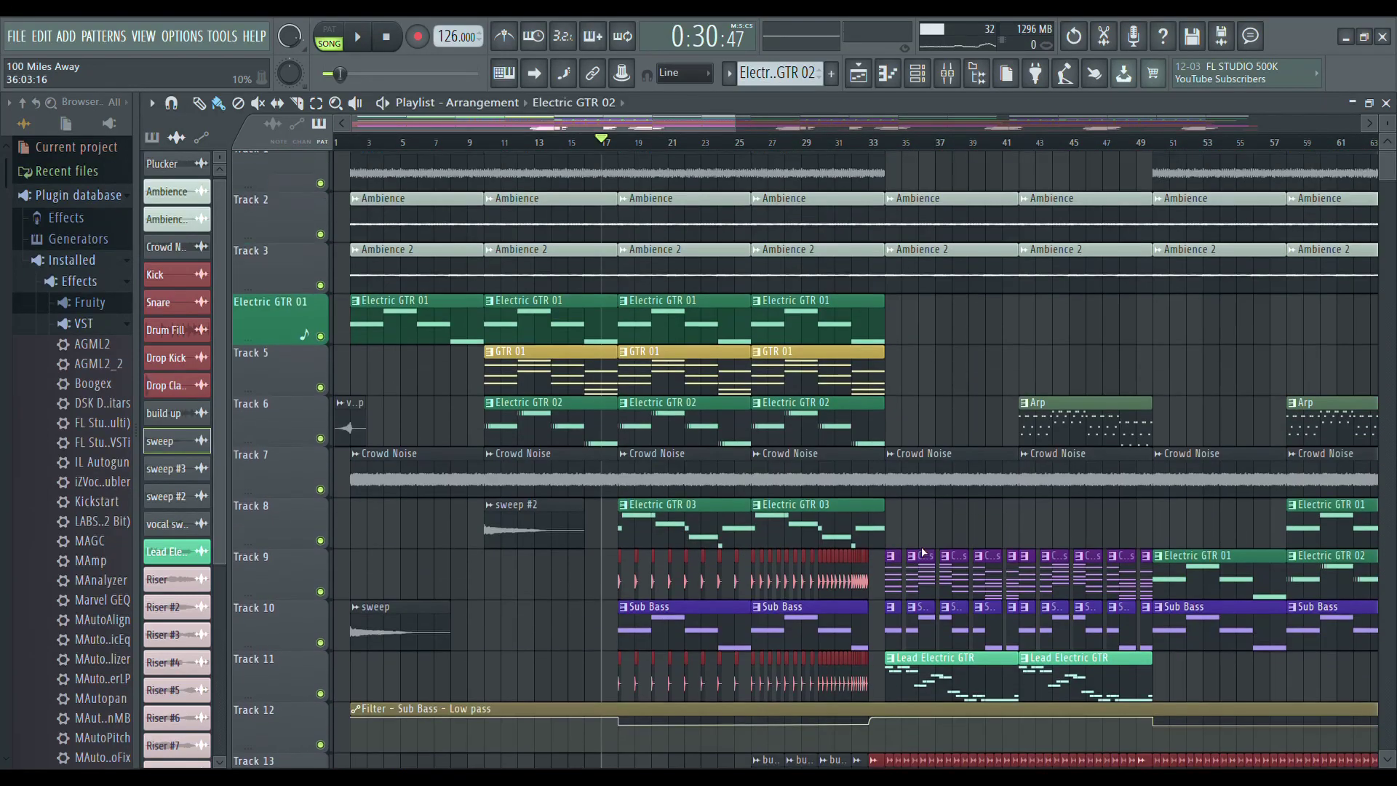
pyautogui.scroll(1, 921, 547)
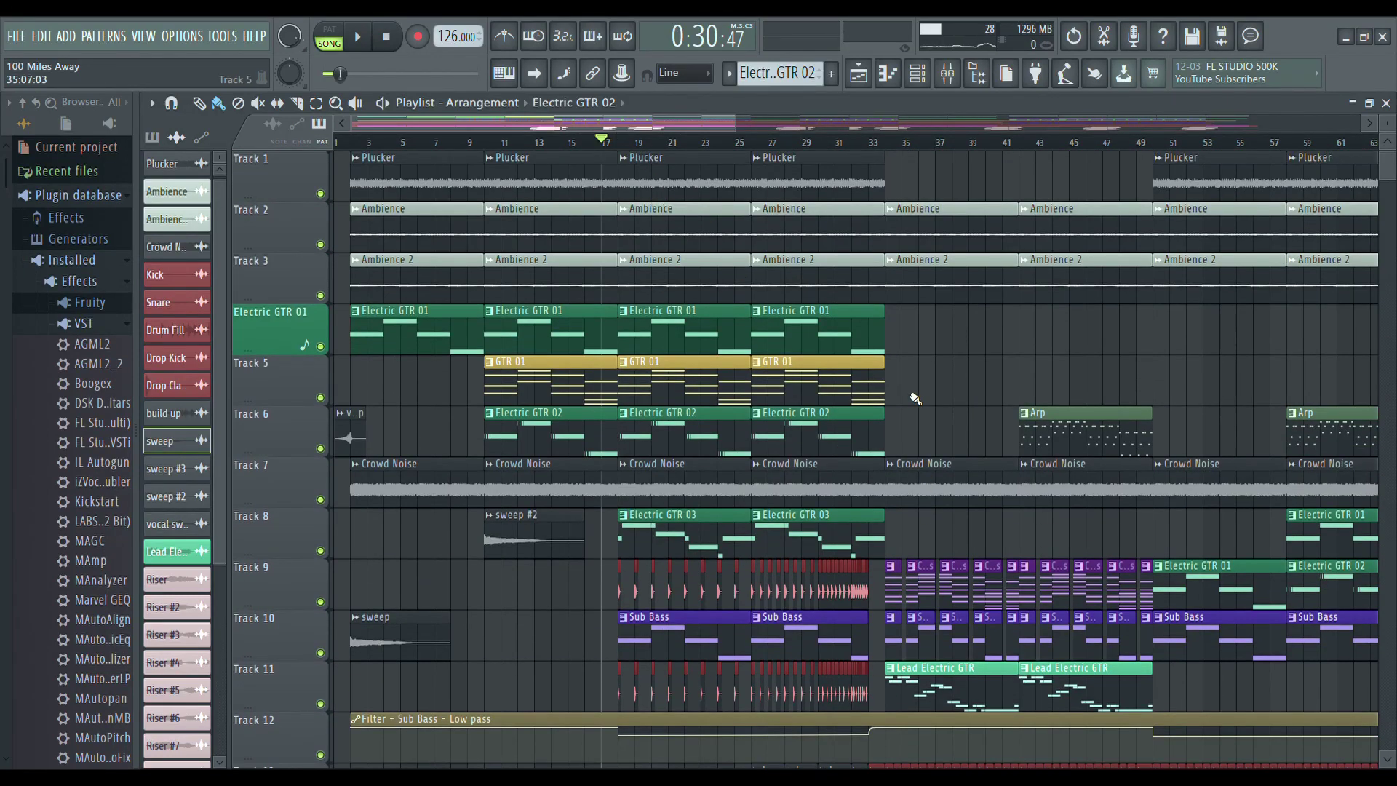
pyautogui.doubleClick(725, 646)
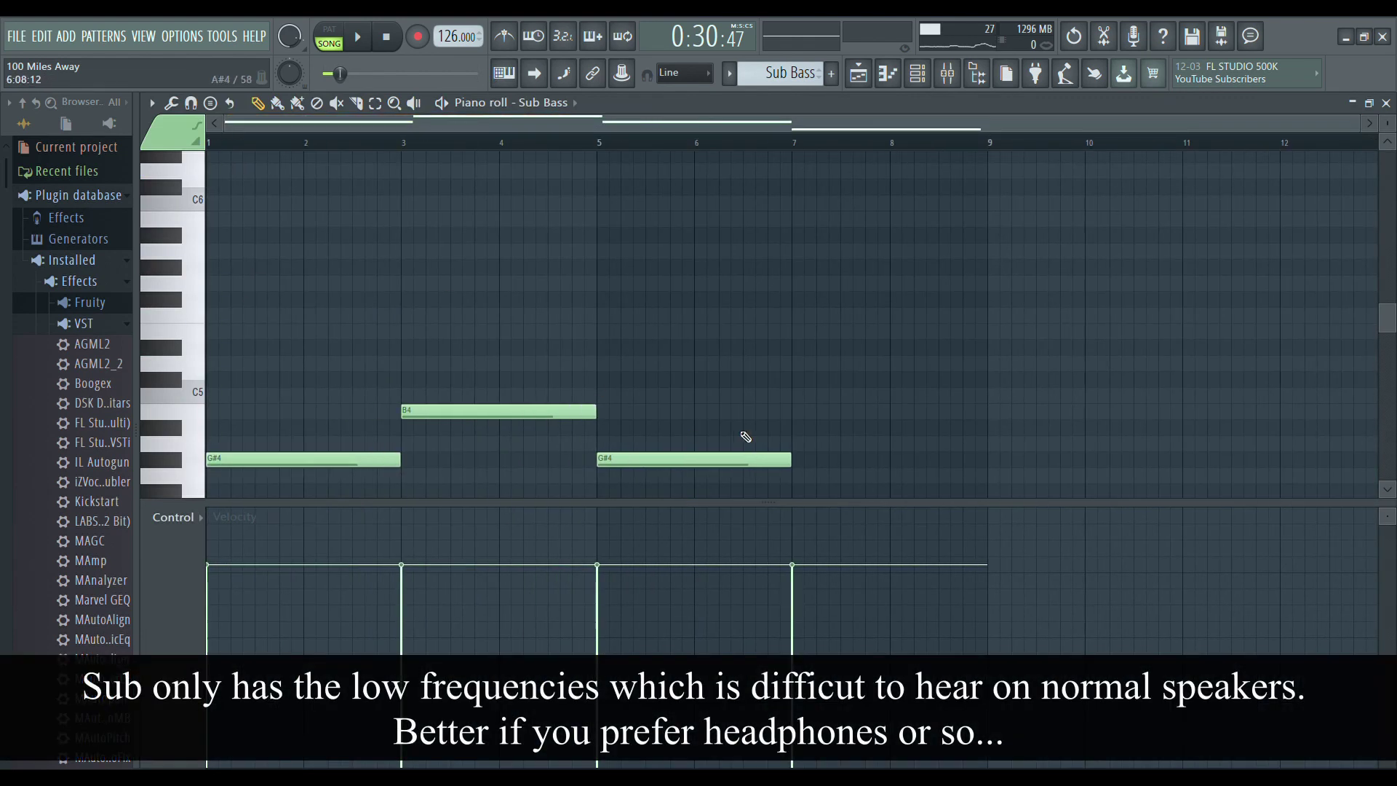
pyautogui.click(331, 37)
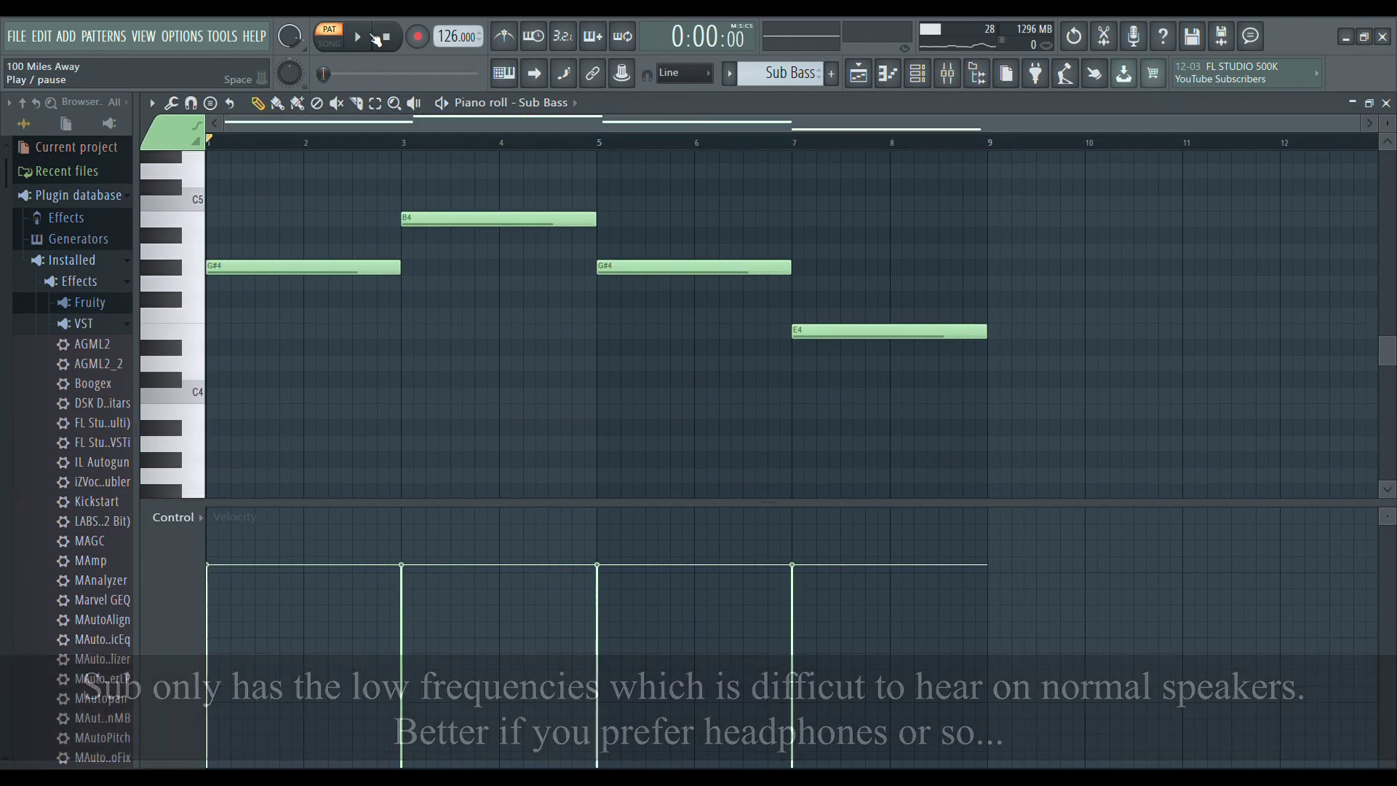
# Play the Sub Bass pattern, skipping ahead to its notes at bars 5 and 7, and return to the playlist.
pyautogui.press('space')
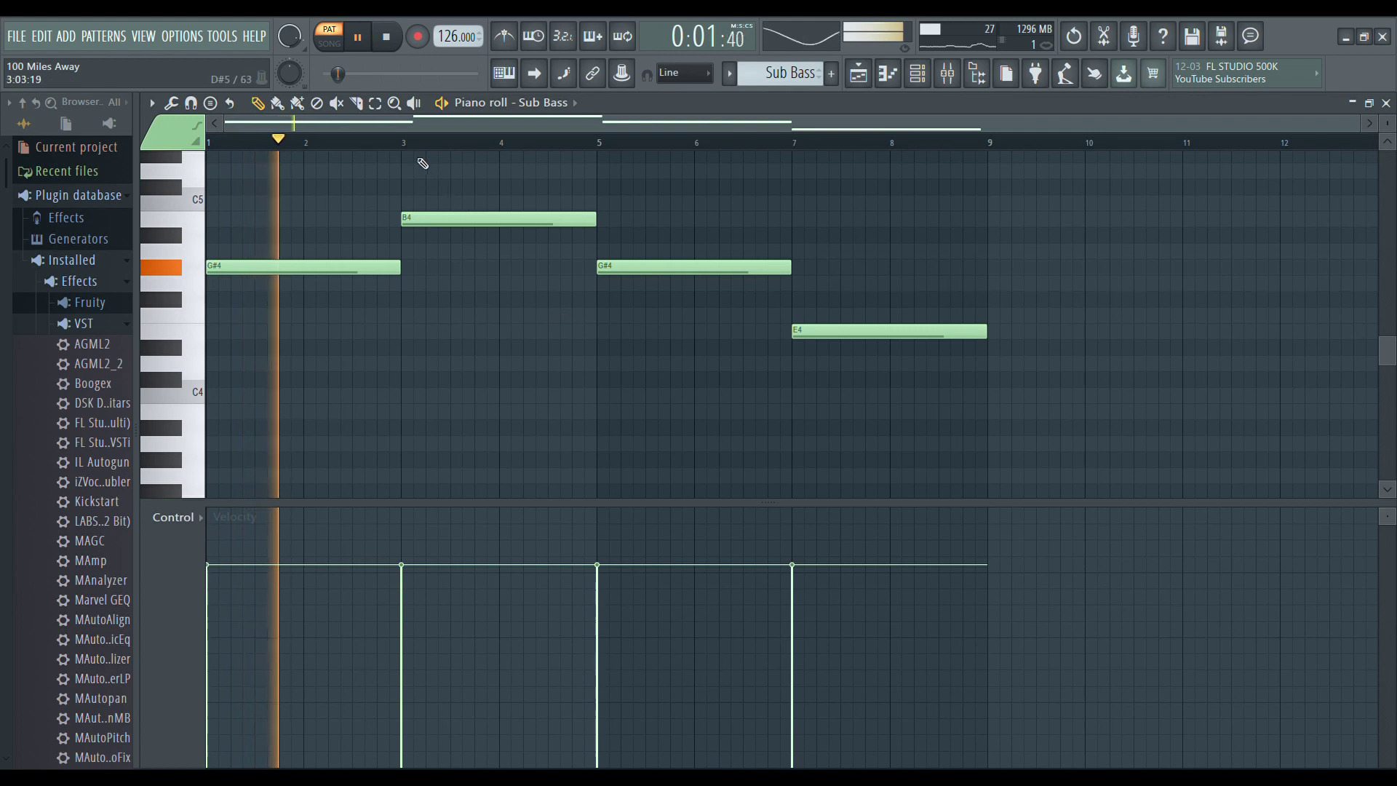
pyautogui.click(613, 143)
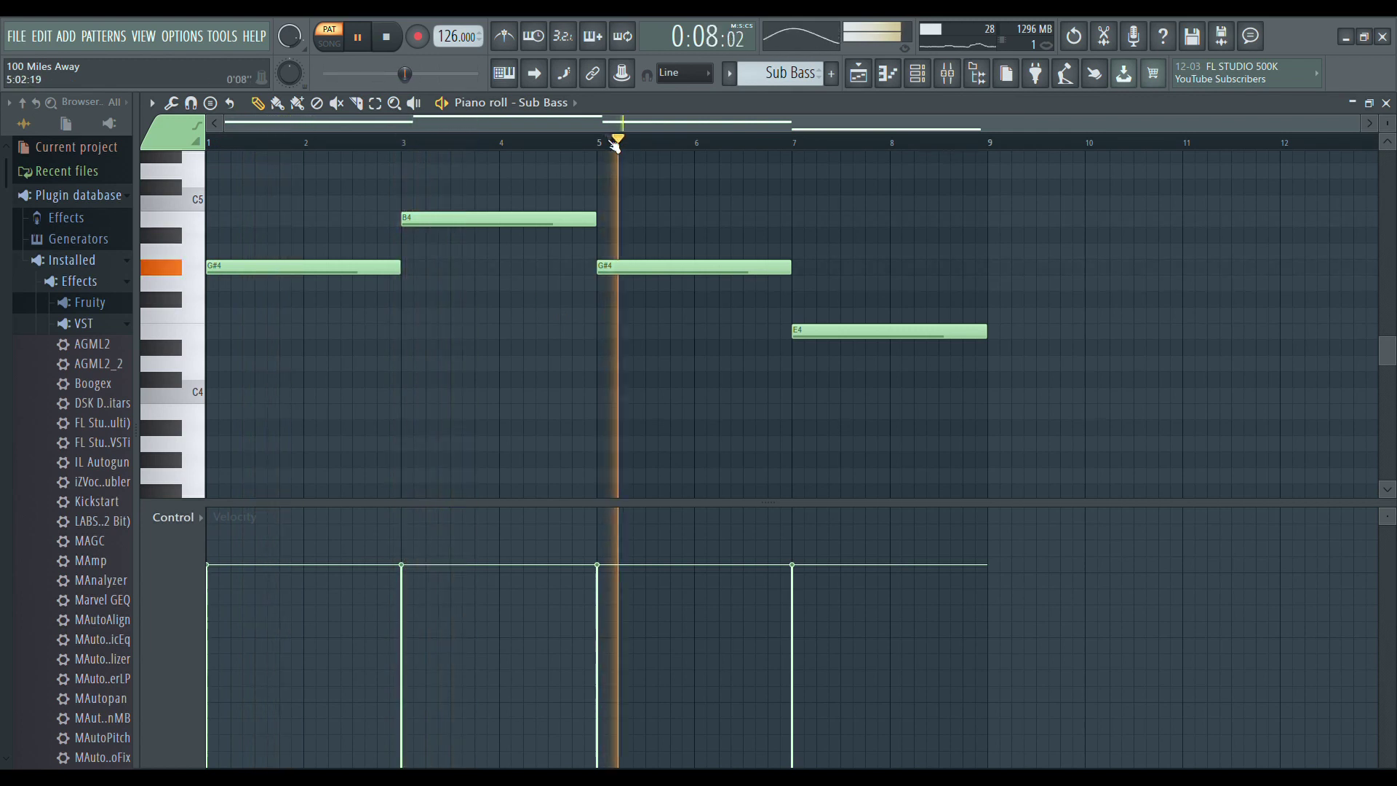
pyautogui.click(818, 144)
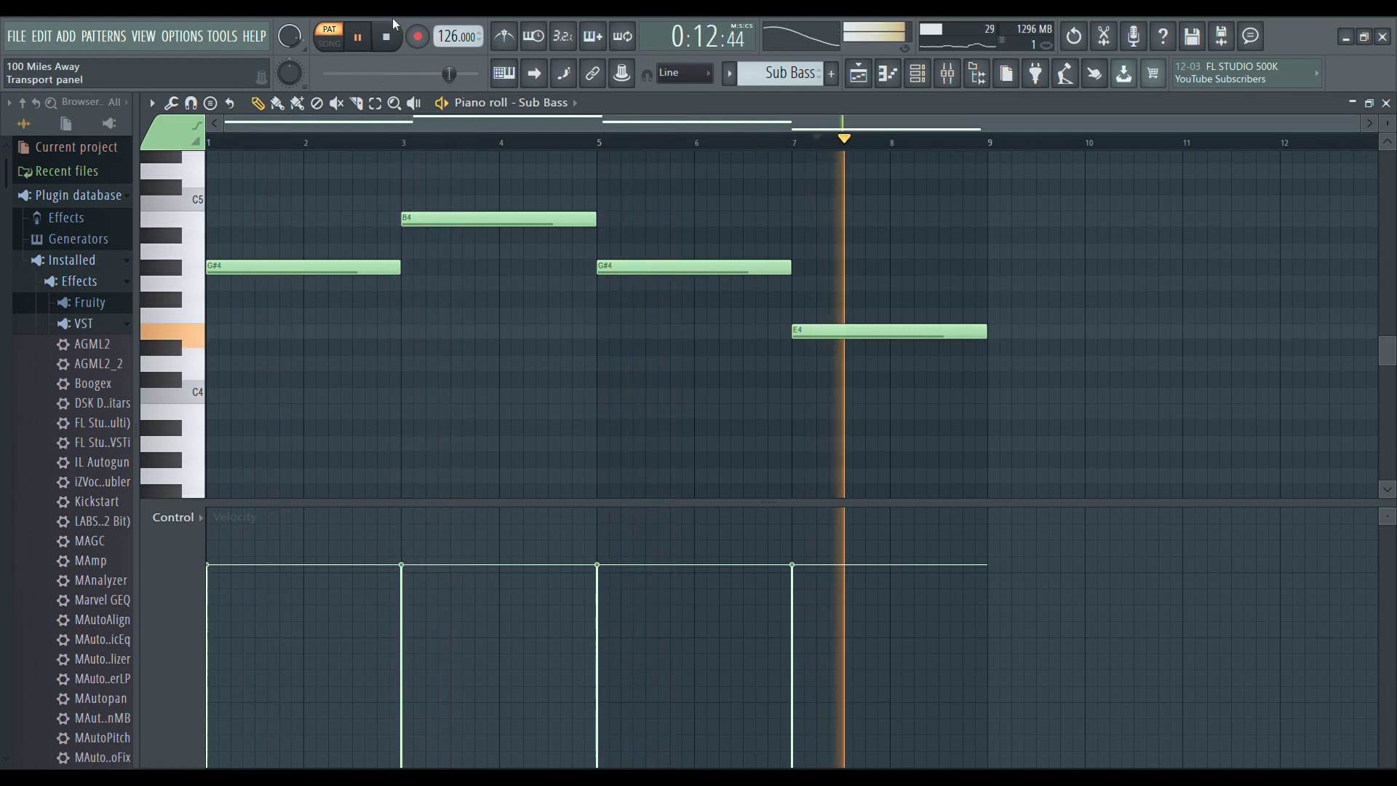
pyautogui.press('space')
pyautogui.click(1386, 102)
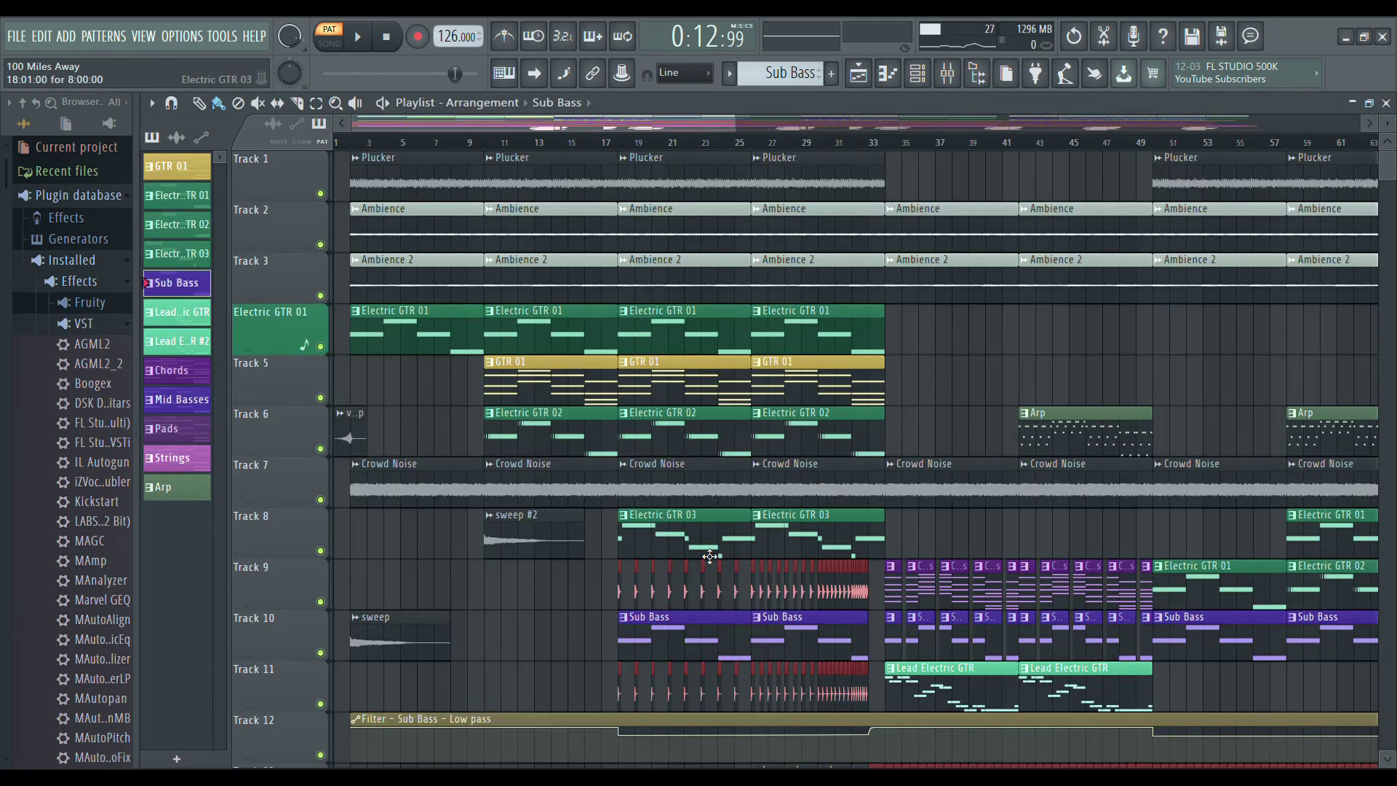
# Play the pattern of the first Electric GTR 03 clip on Track 8, show its mixer track effects, and return to the playlist.
pyautogui.doubleClick(711, 539)
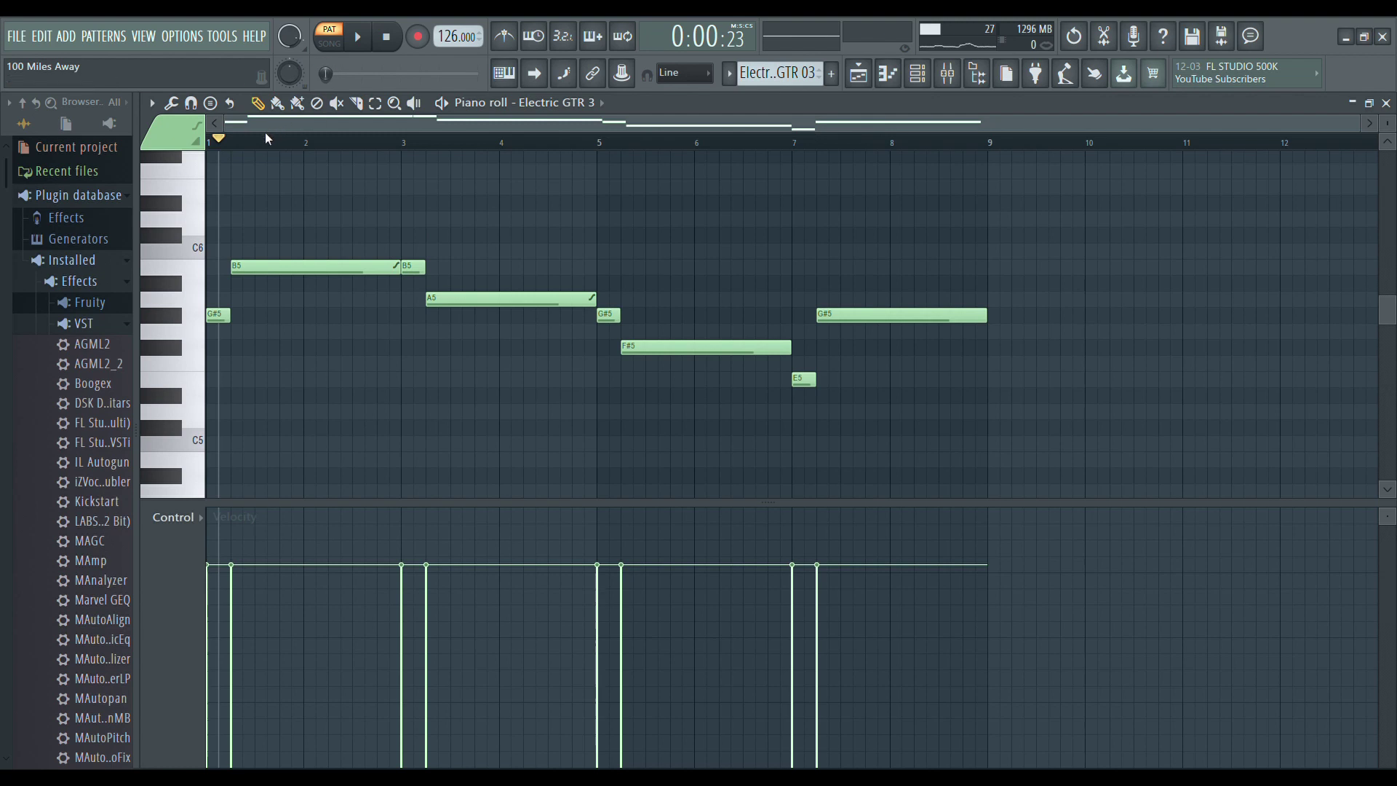
pyautogui.press('space')
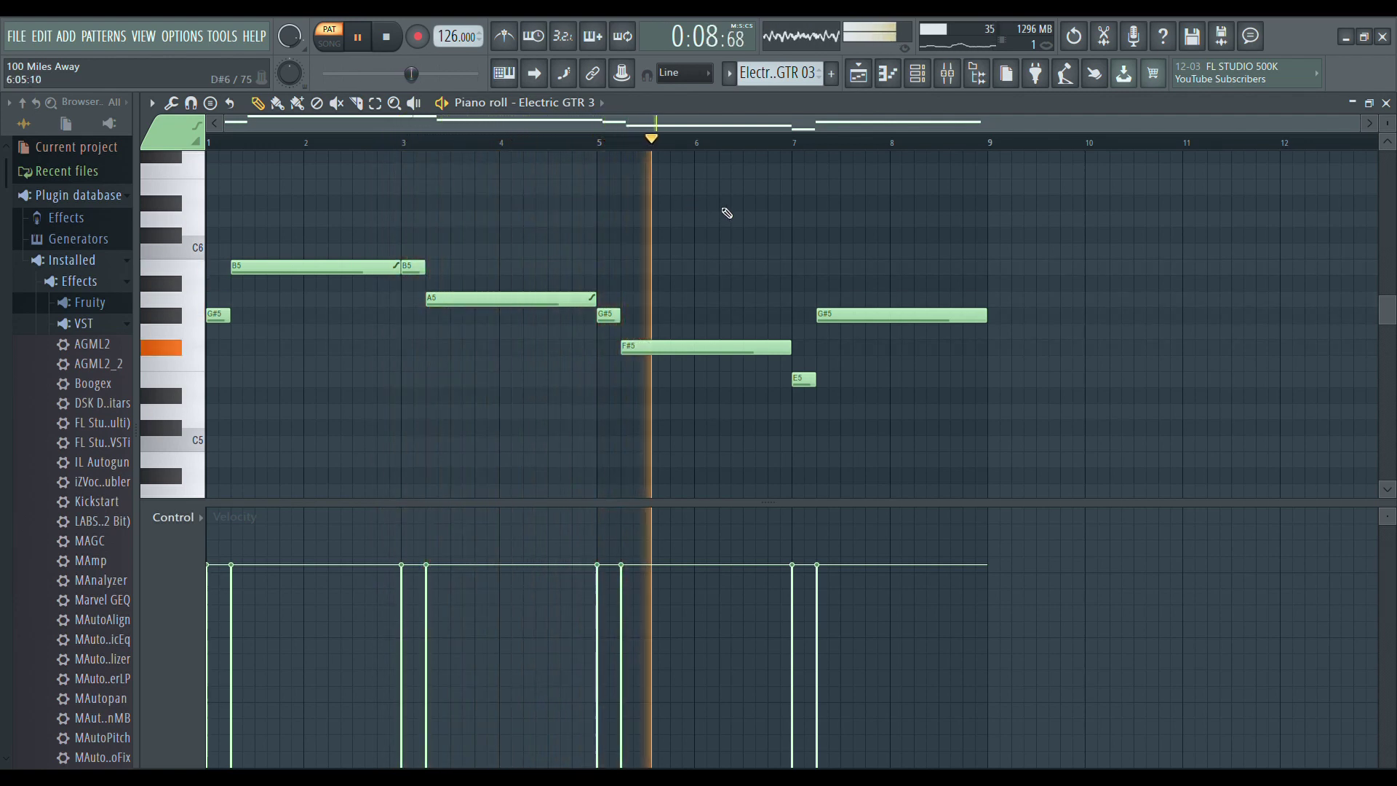
pyautogui.press('F9')
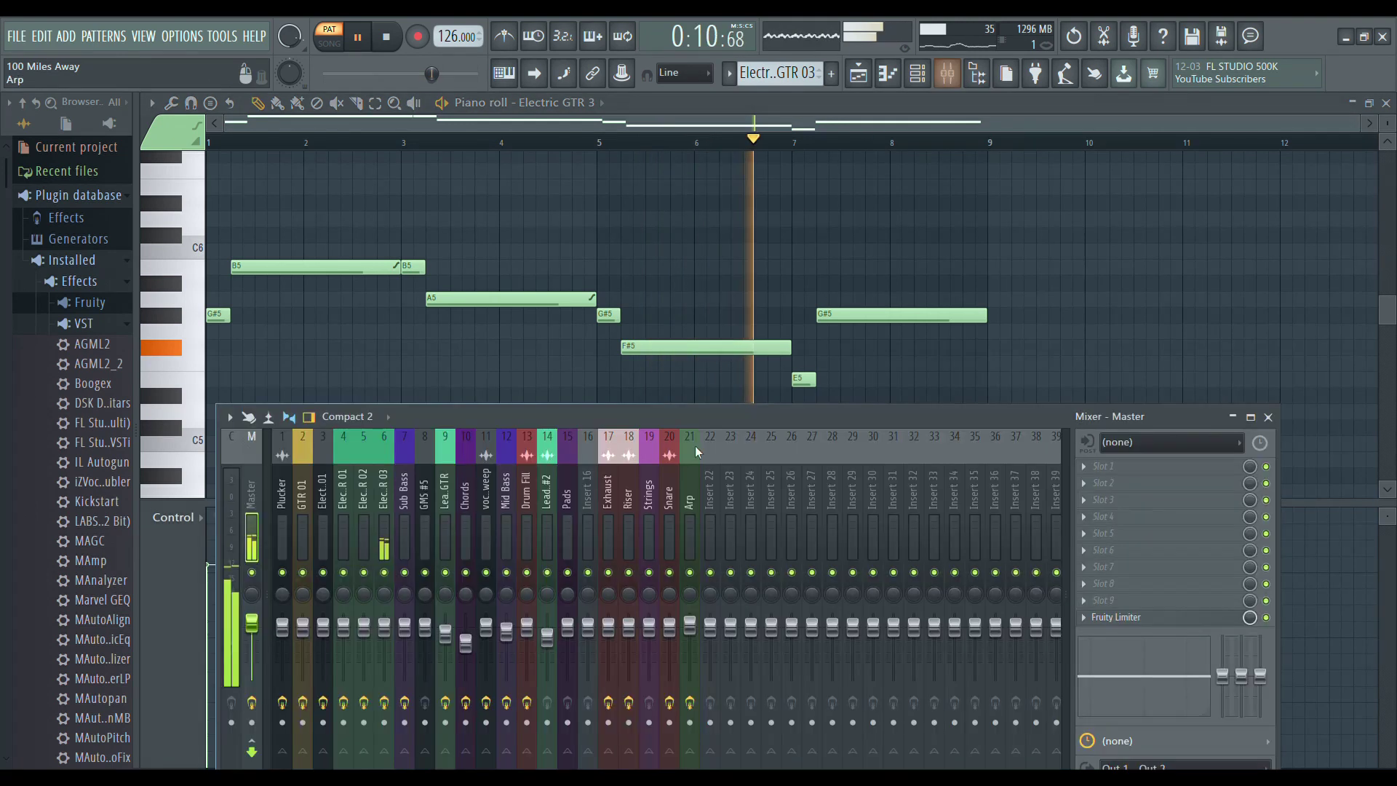
pyautogui.click(381, 462)
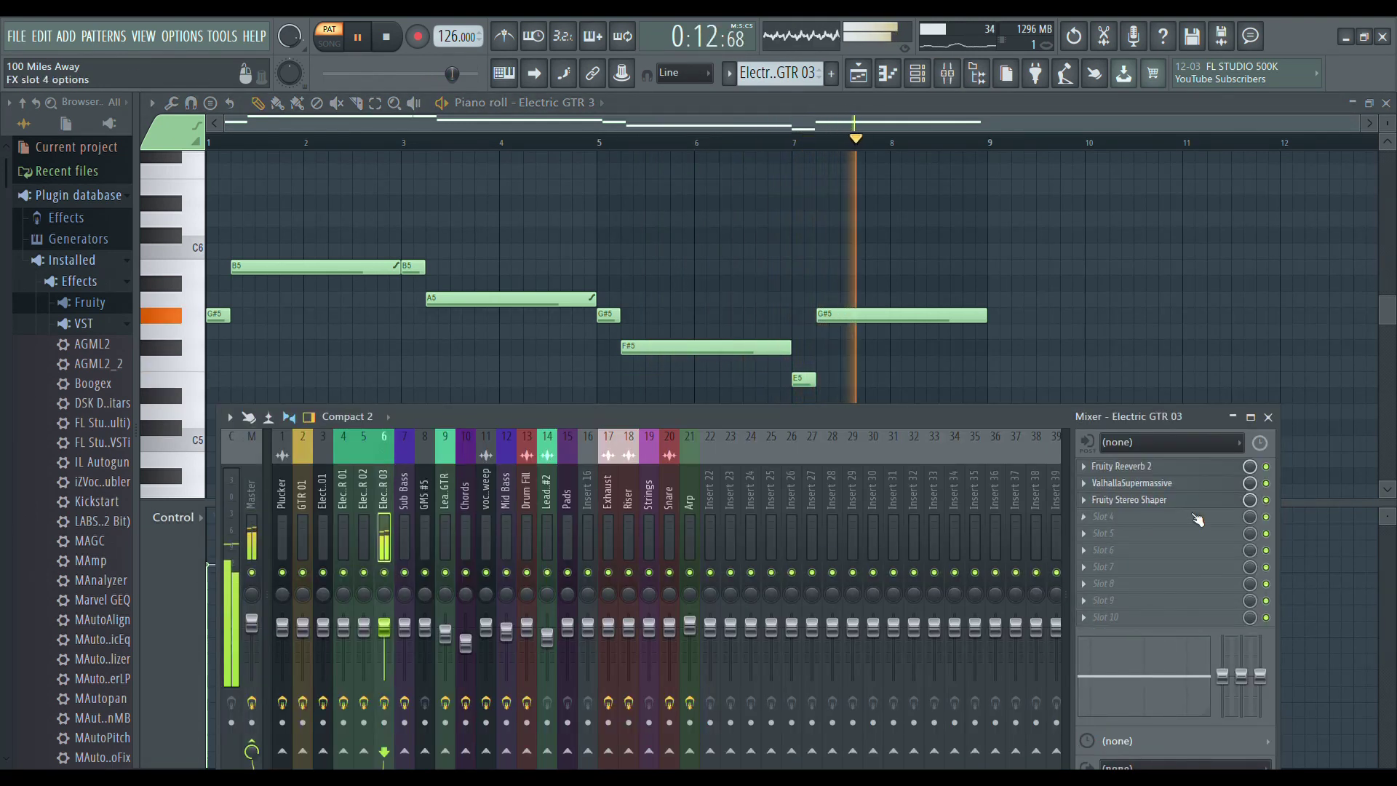
pyautogui.click(1268, 416)
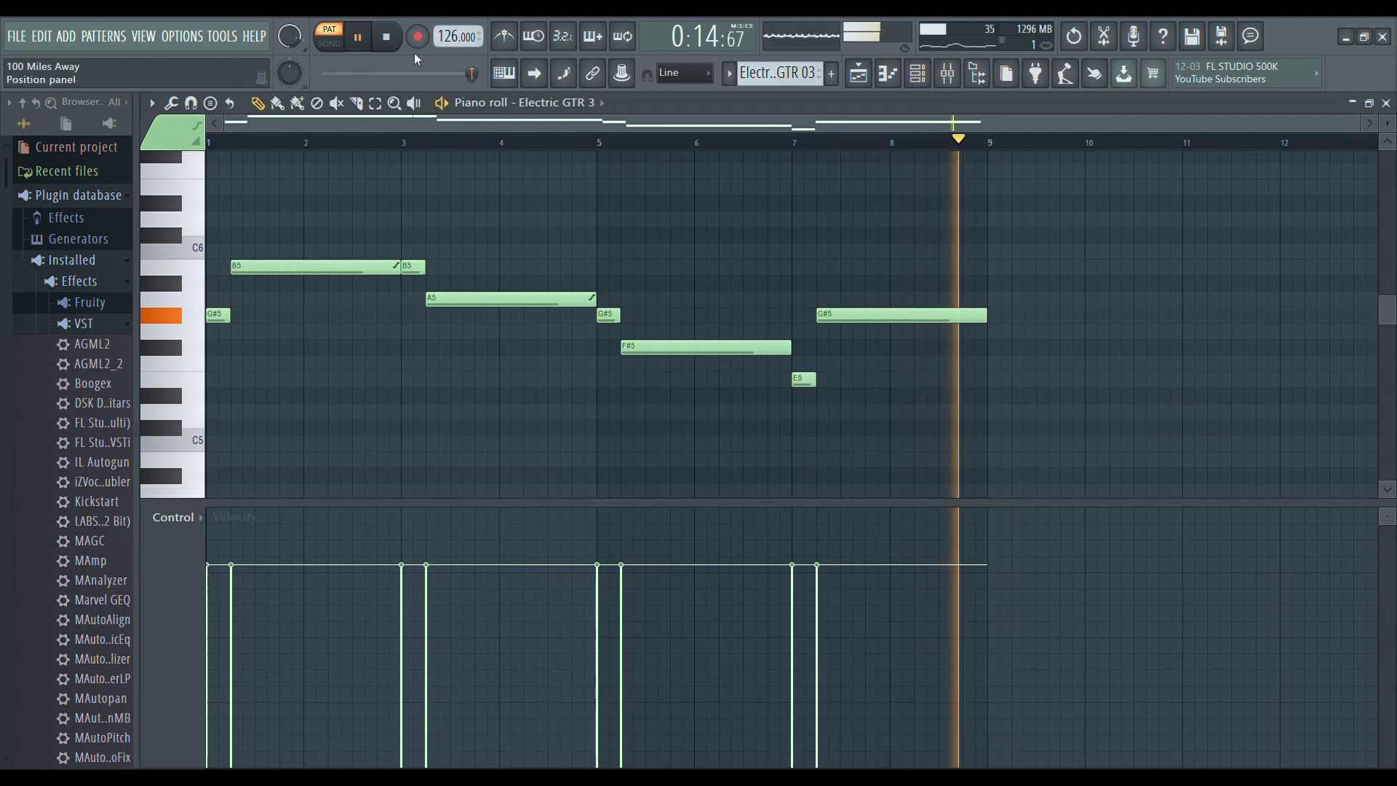
pyautogui.click(359, 38)
pyautogui.click(1386, 104)
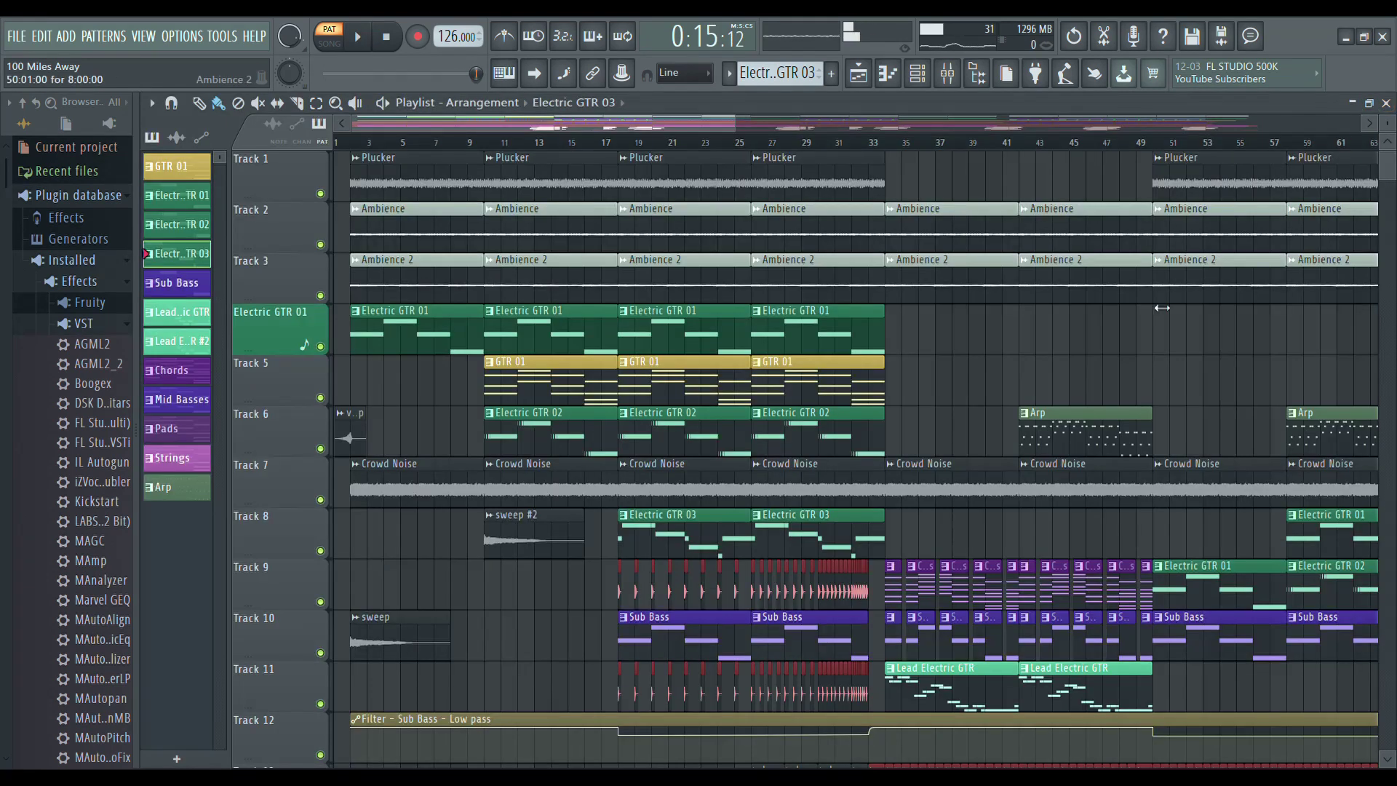
# Inspect the channel settings of the Kick sample on Track 9 and the Snare sample on Track 11, closing each one.
pyautogui.scroll(-3, 901, 457)
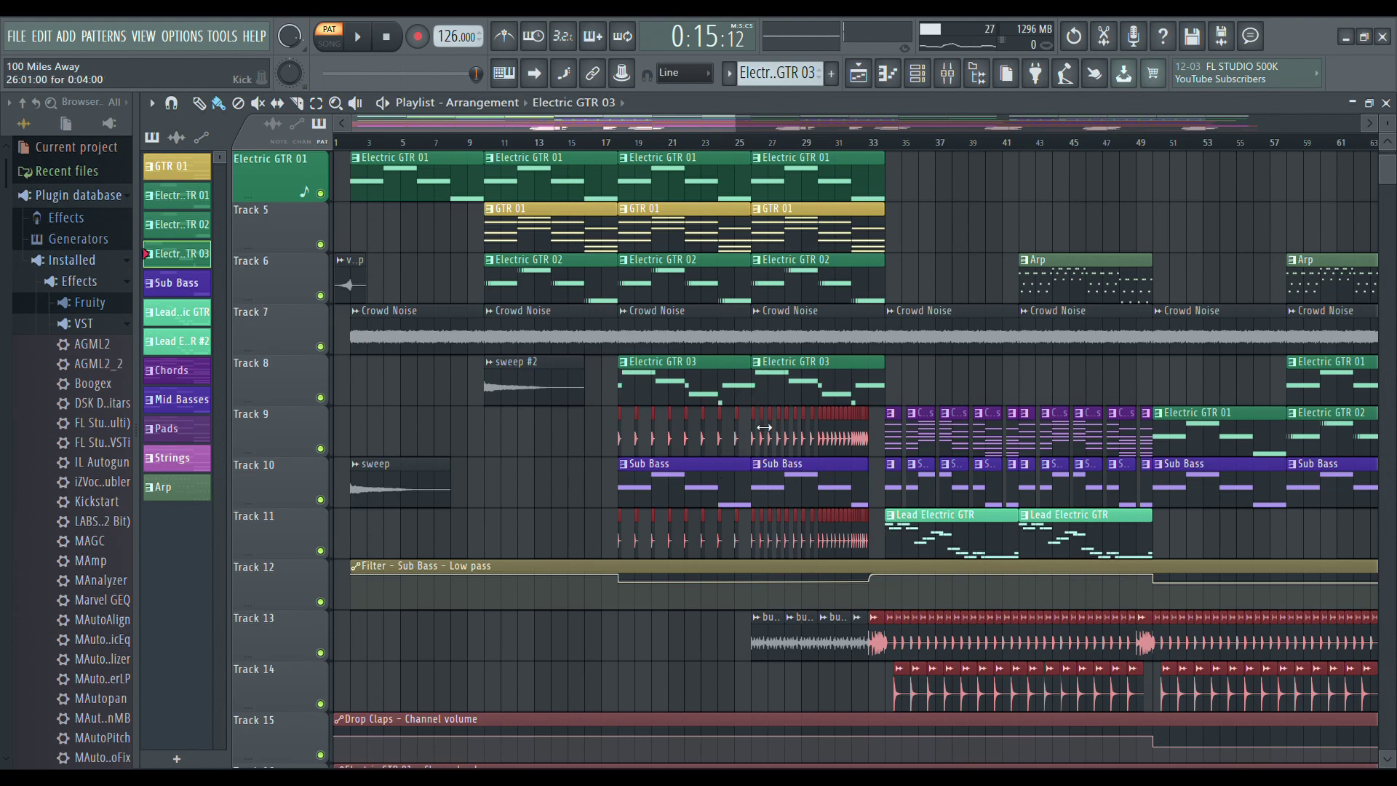
pyautogui.scroll(3, 764, 428)
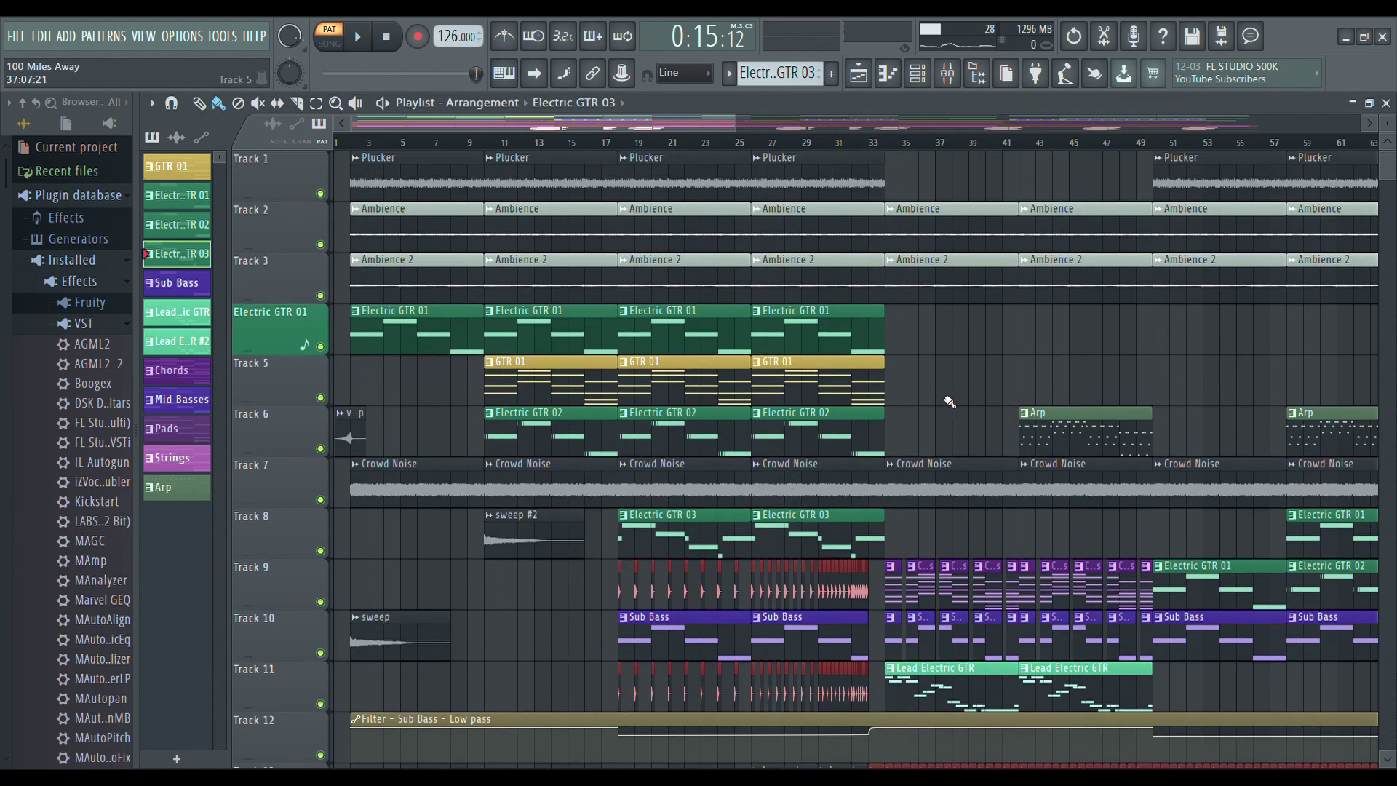
pyautogui.scroll(-4, 761, 437)
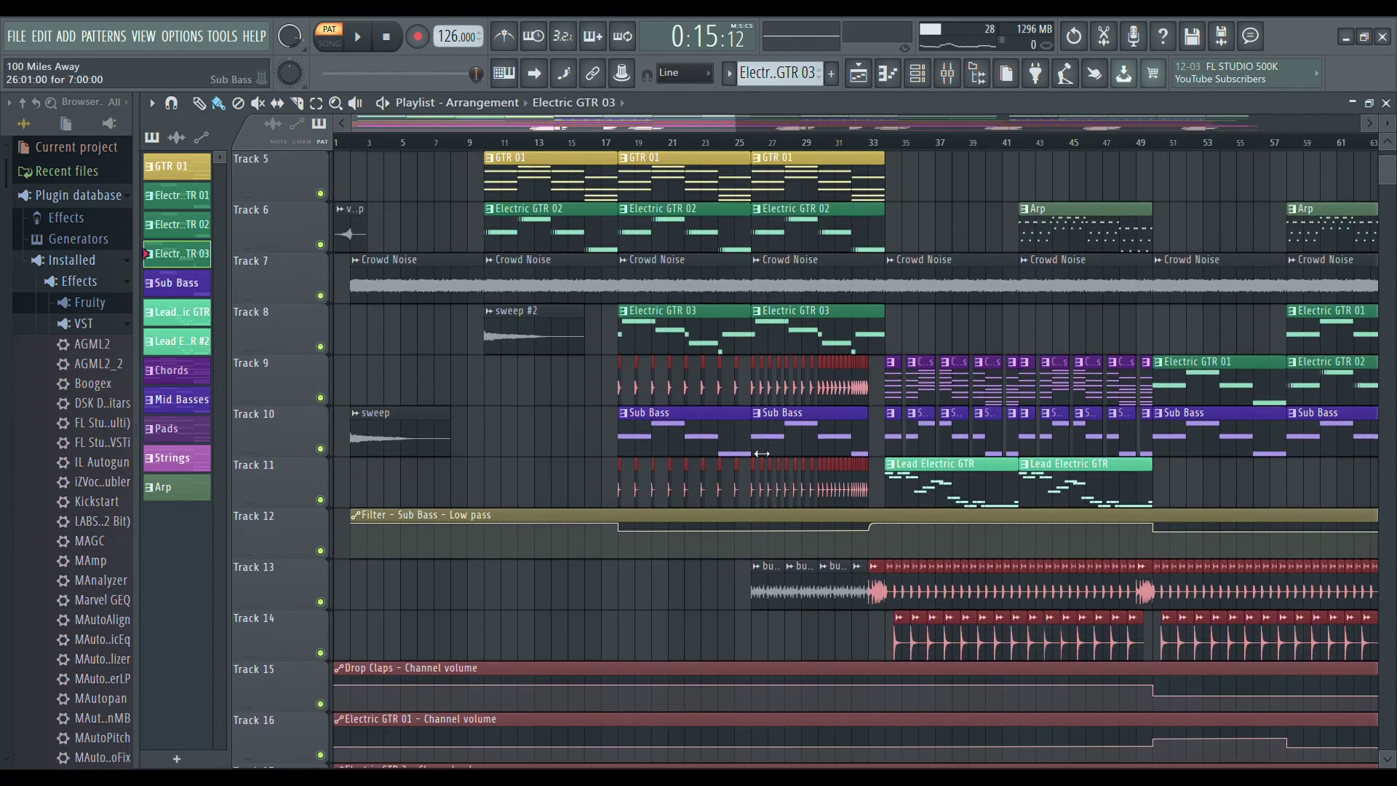
pyautogui.click(726, 392)
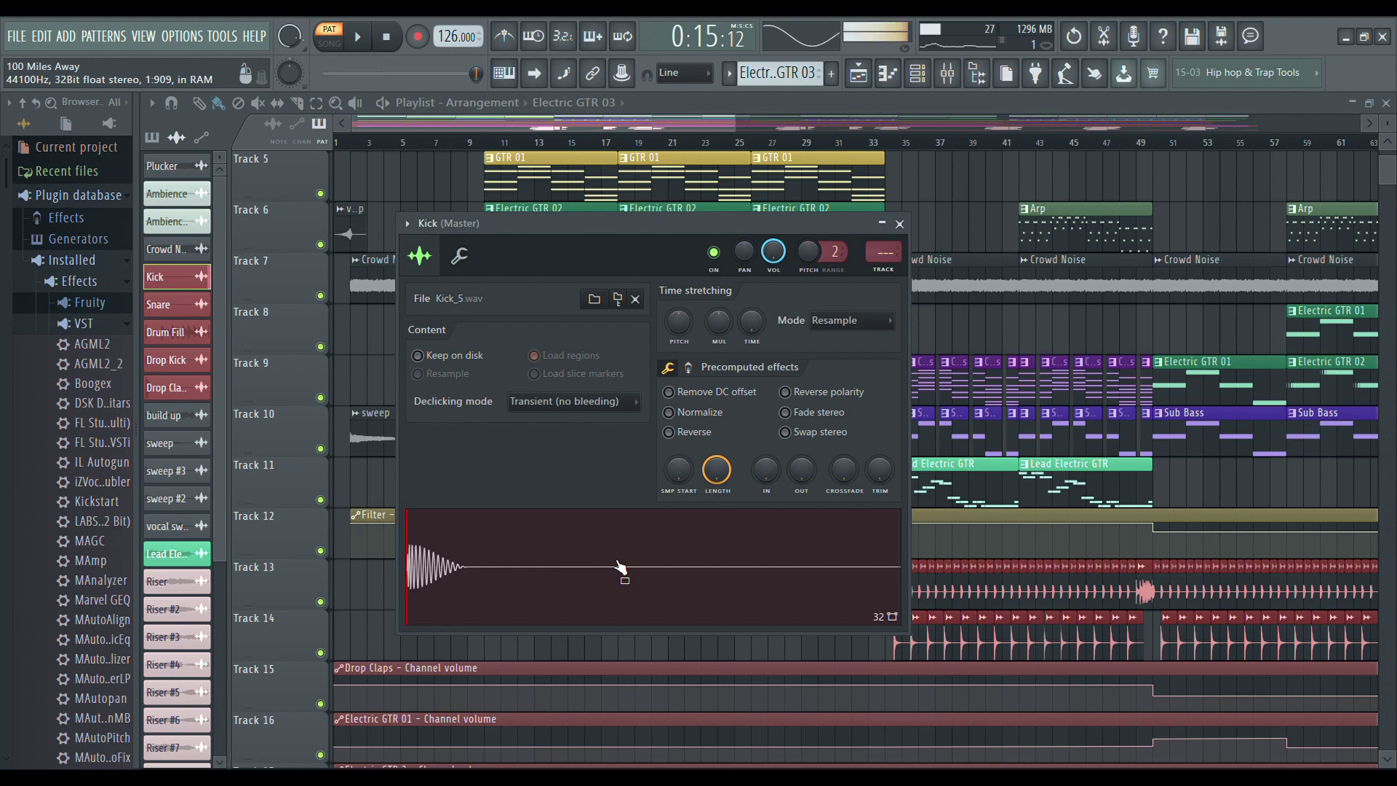
pyautogui.click(899, 223)
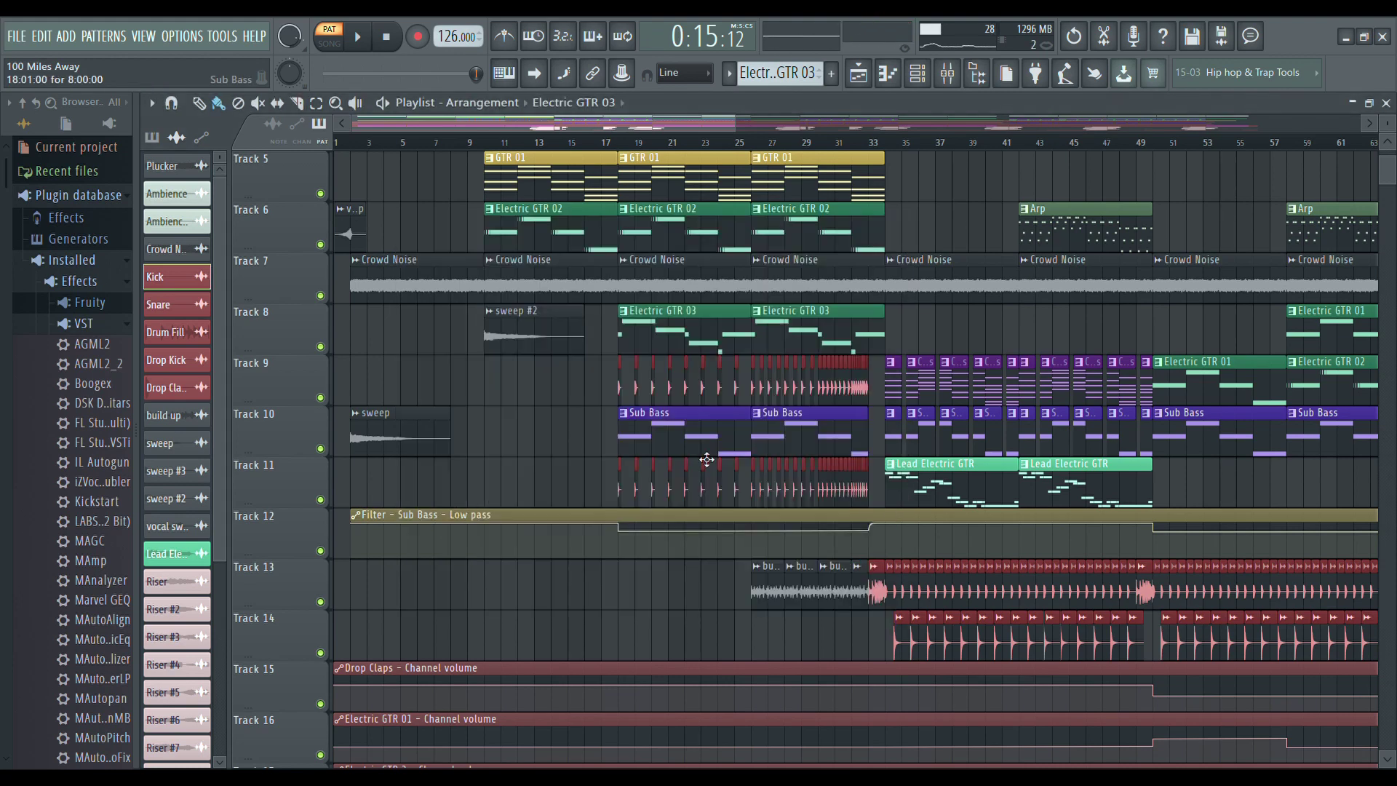
pyautogui.click(679, 500)
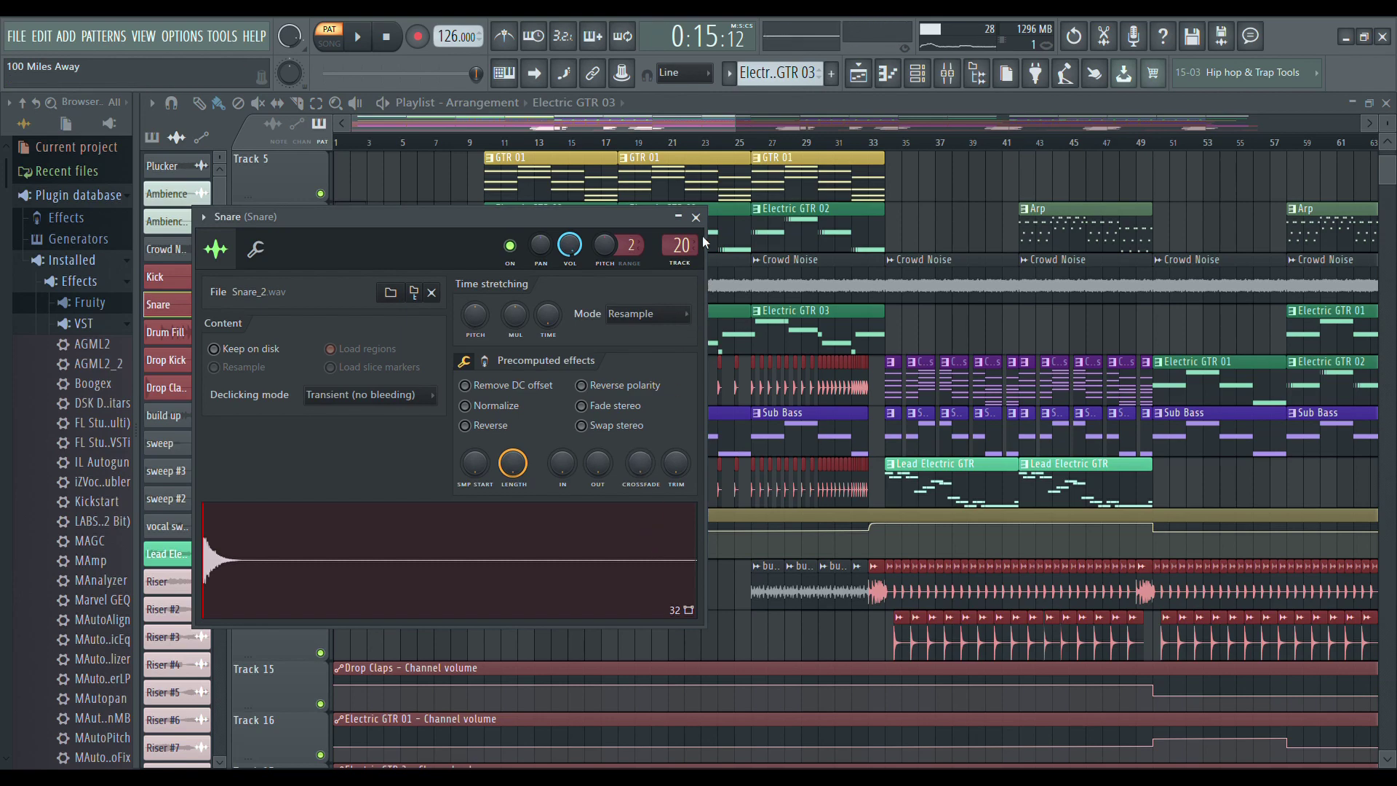
pyautogui.click(770, 340)
# Play the arrangement in song mode from bar 18 up to about bar 25, and stop playback.
pyautogui.scroll(-5, 773, 466)
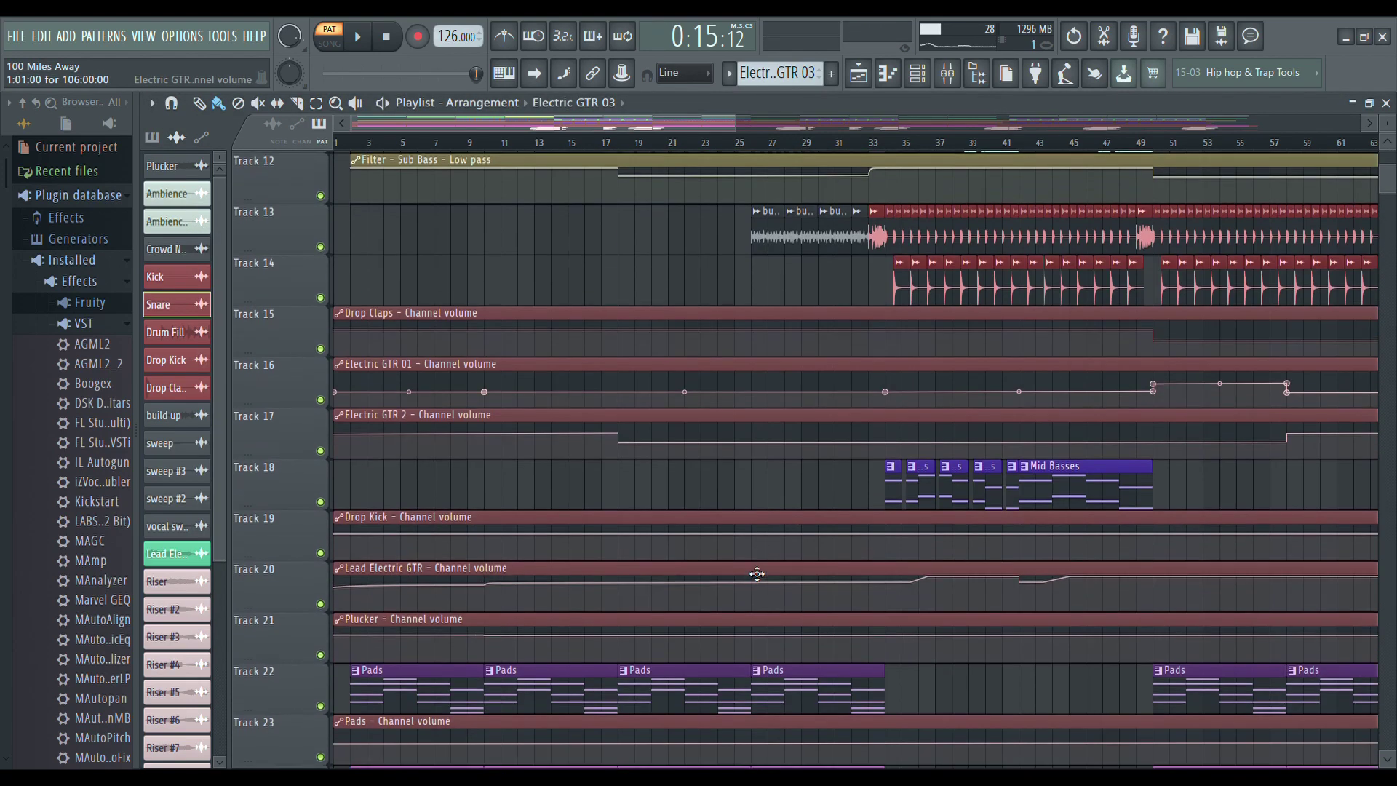
pyautogui.scroll(8, 744, 556)
pyautogui.scroll(1, 744, 556)
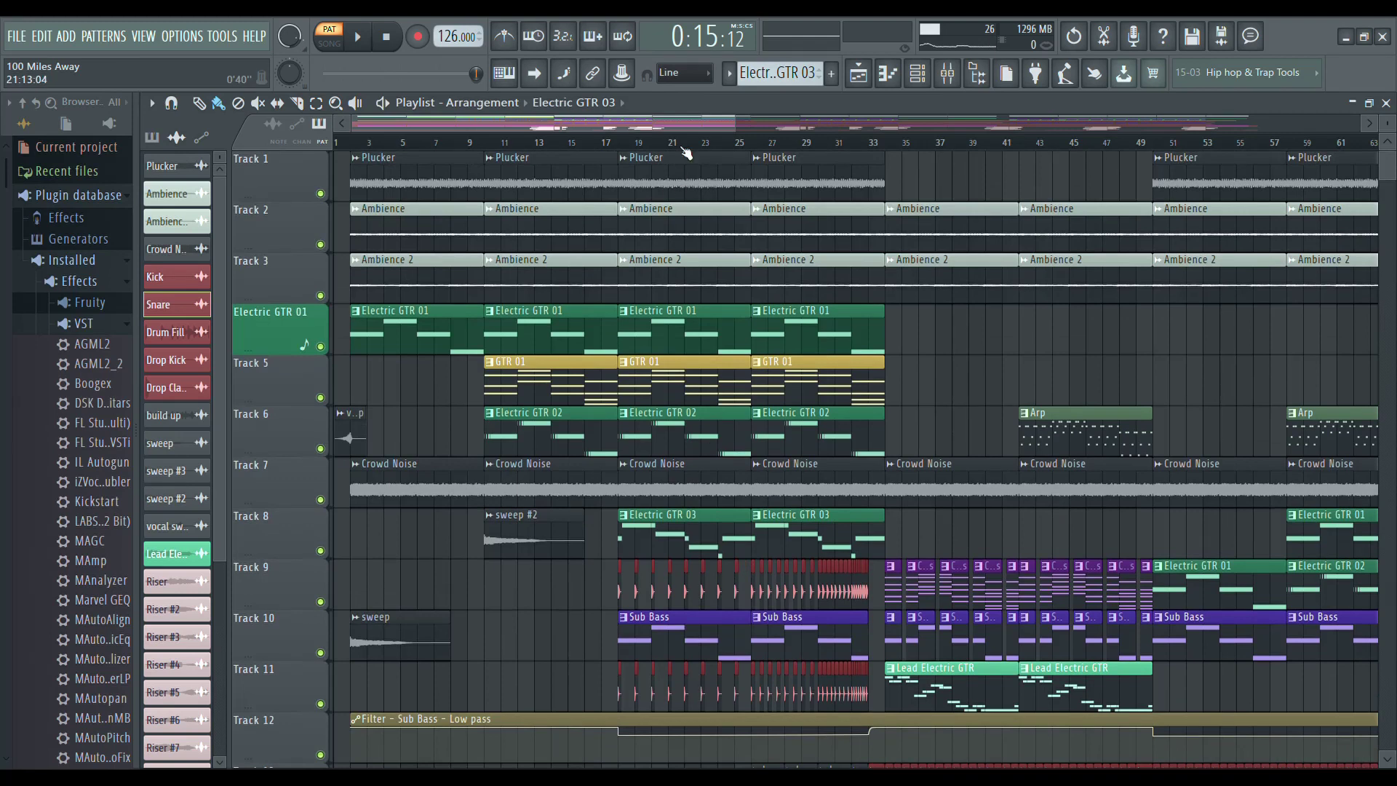
pyautogui.click(624, 142)
pyautogui.press('space')
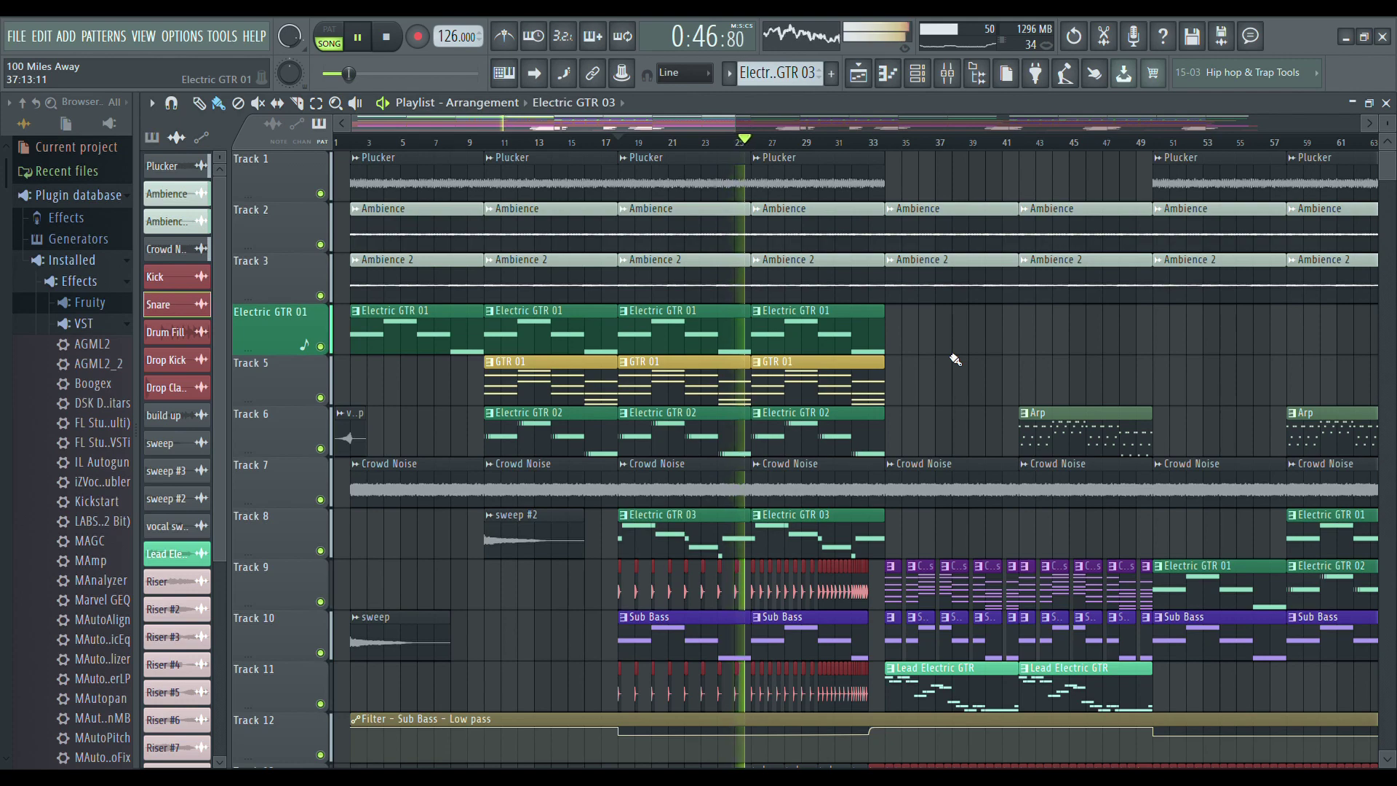
pyautogui.press('space')
# Place the playhead at bar 26 and inspect the build up sample's channel settings from Track 13, closing them again.
pyautogui.scroll(-6, 956, 359)
pyautogui.scroll(-1, 955, 360)
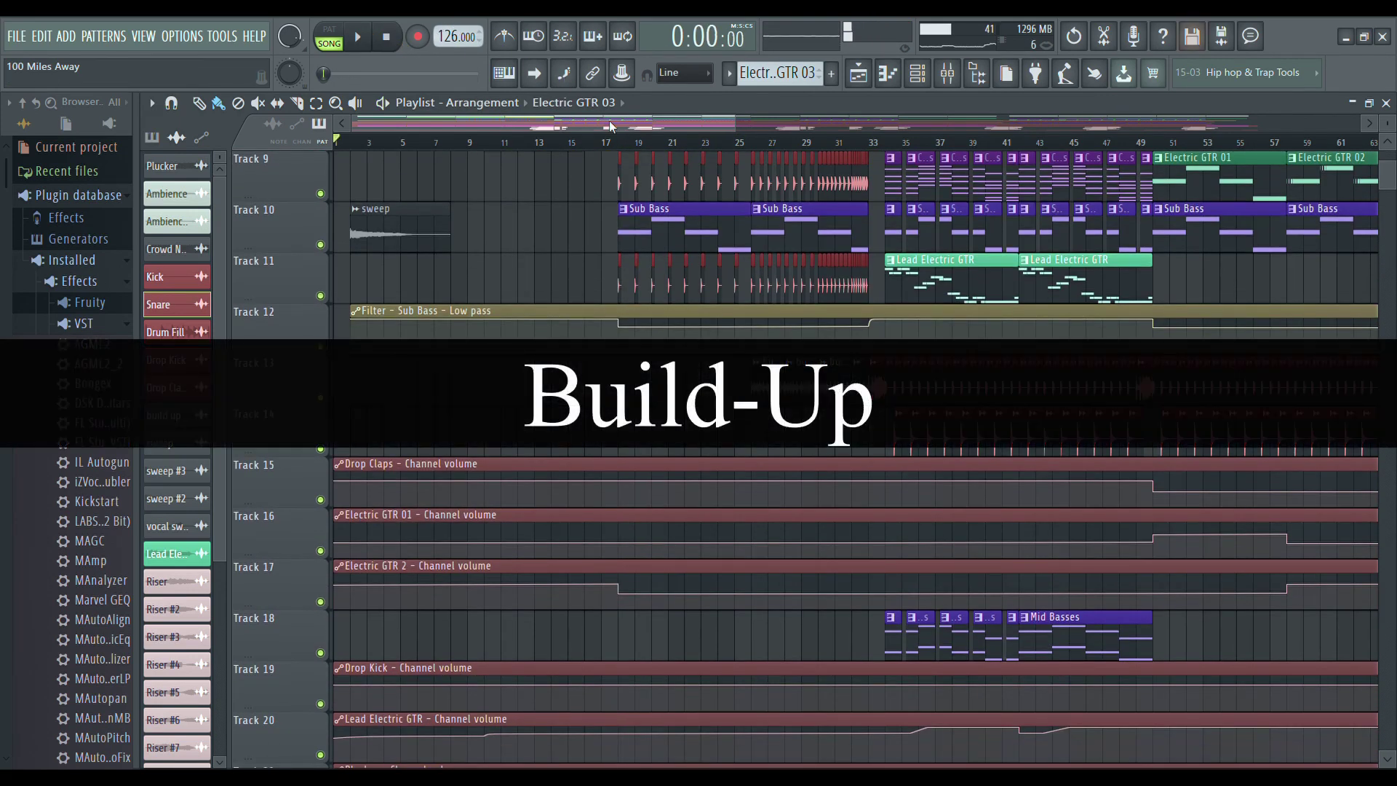
pyautogui.click(620, 141)
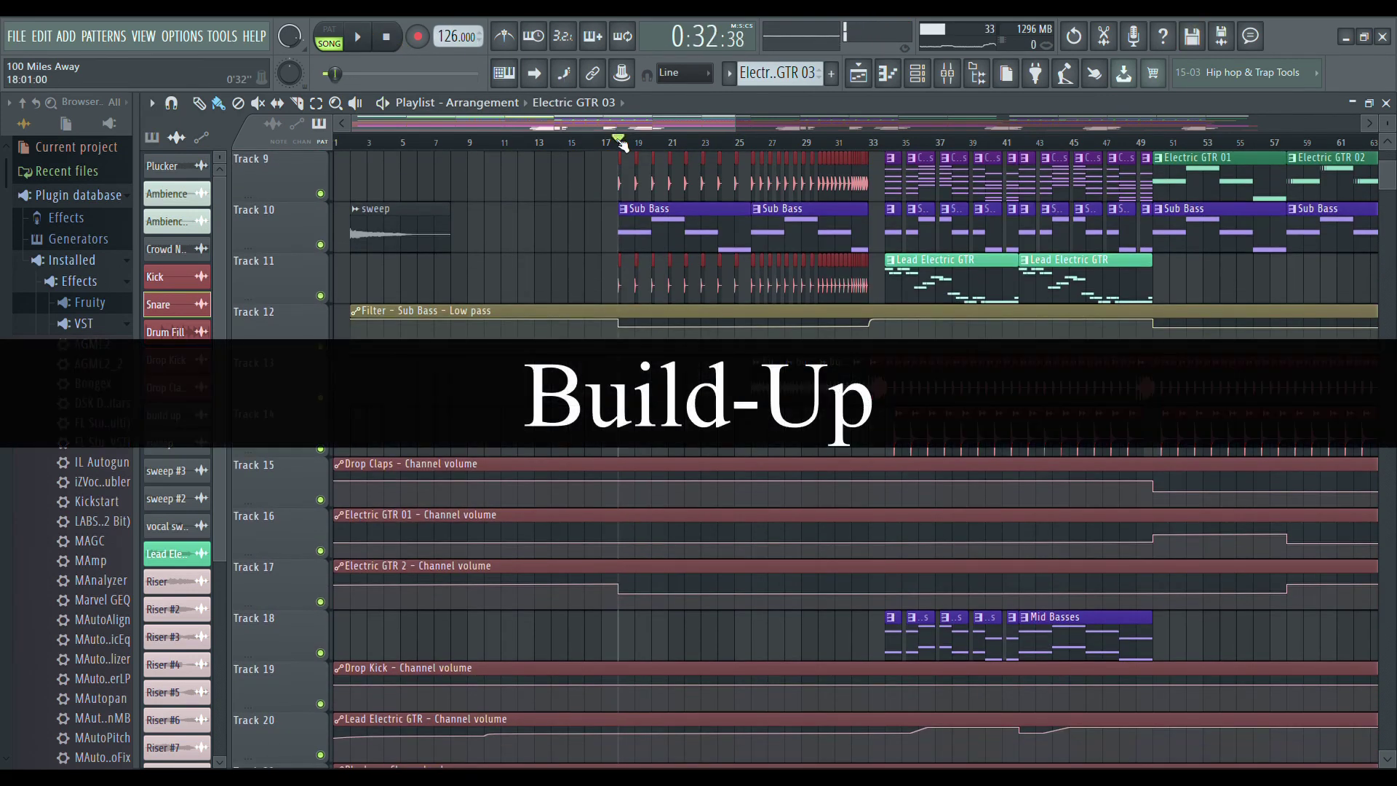
pyautogui.click(751, 142)
pyautogui.scroll(8, 757, 436)
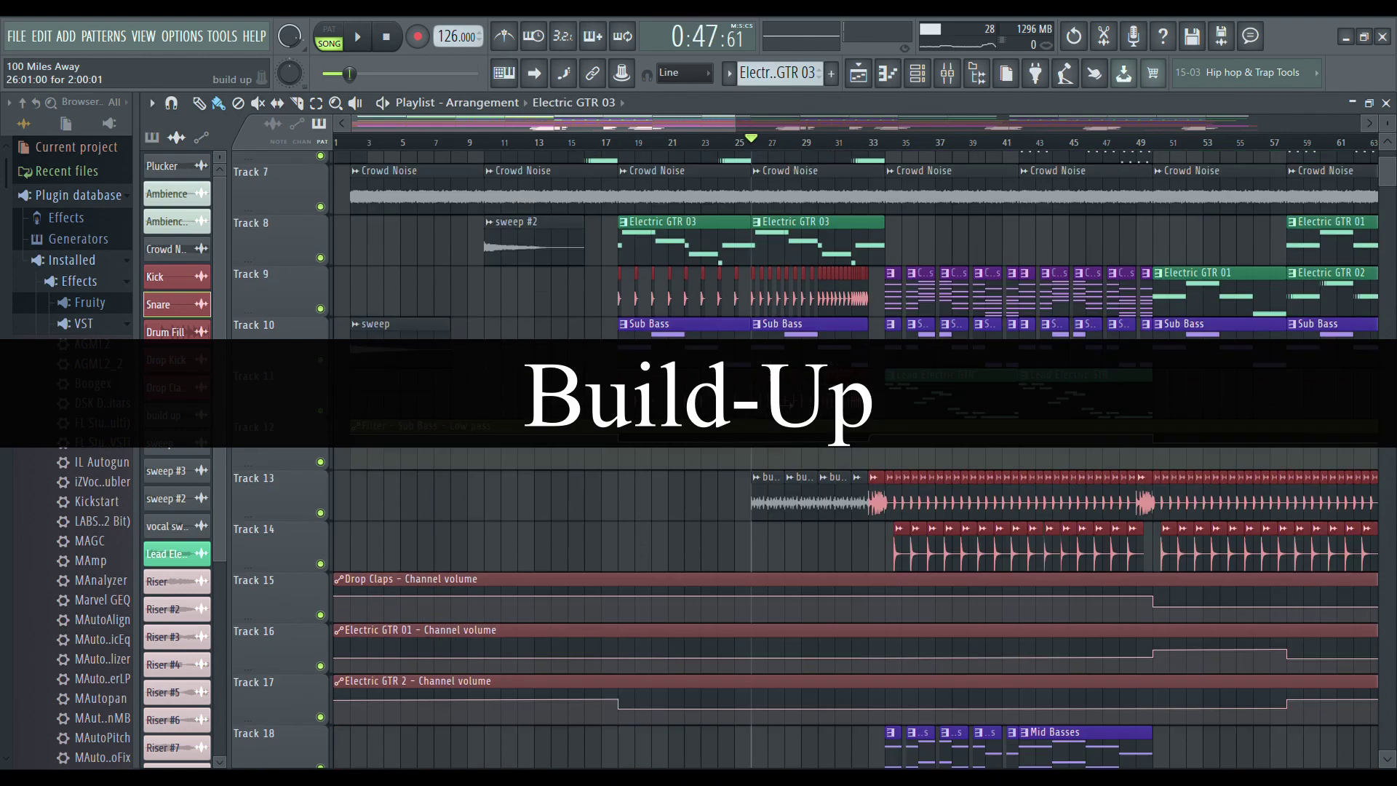
pyautogui.scroll(-7, 779, 453)
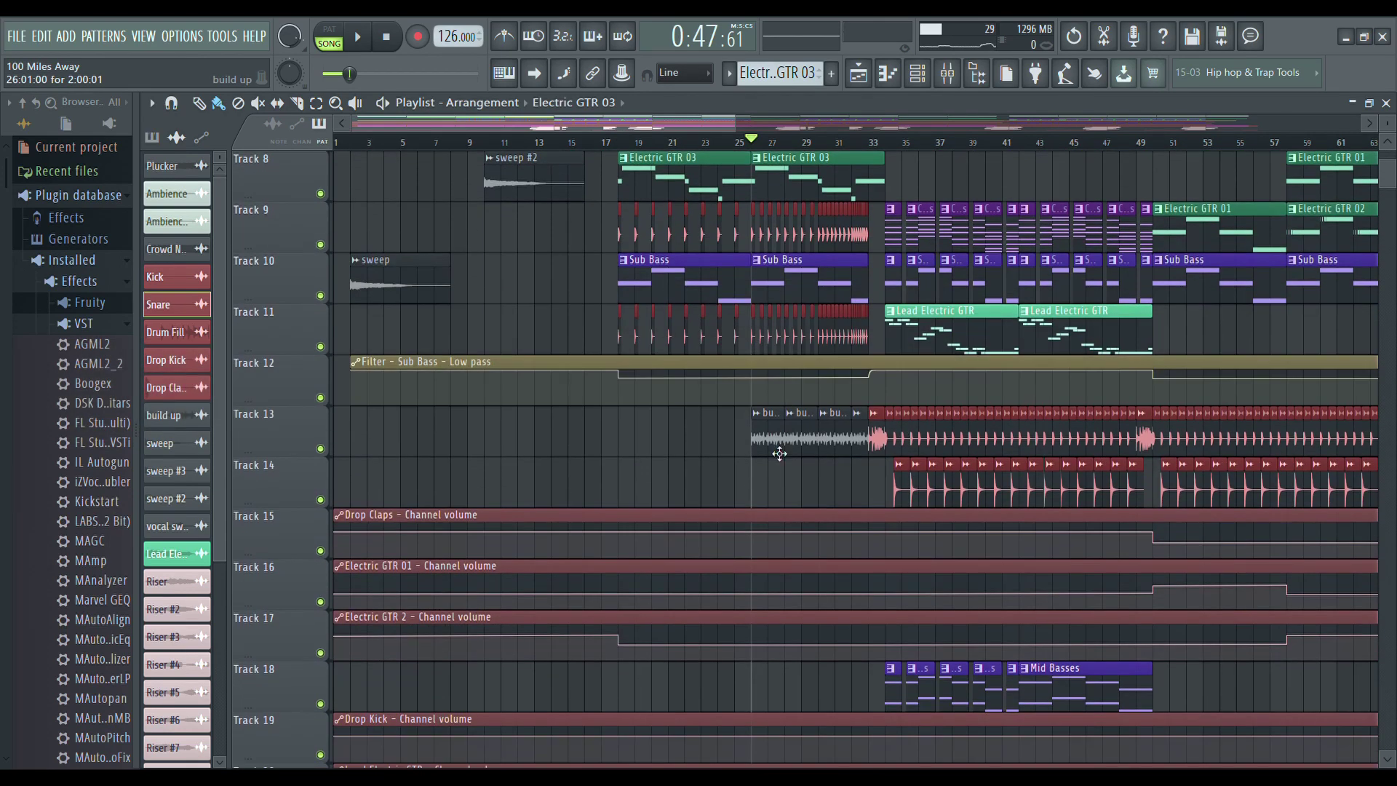
pyautogui.doubleClick(779, 454)
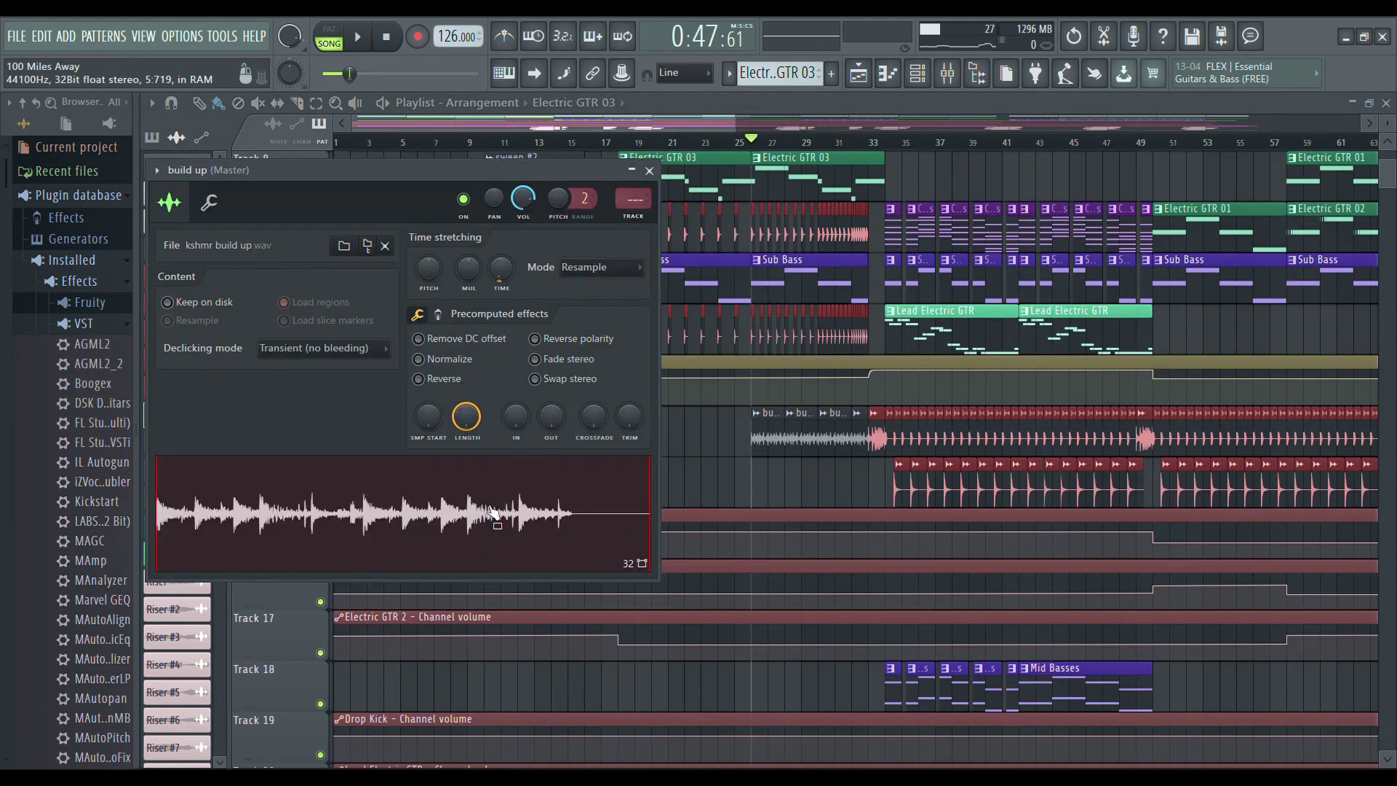
pyautogui.click(649, 171)
# Open the channel settings of the Plucker sample on Track 1 and bring their window to the middle of the playlist.
pyautogui.scroll(5, 972, 322)
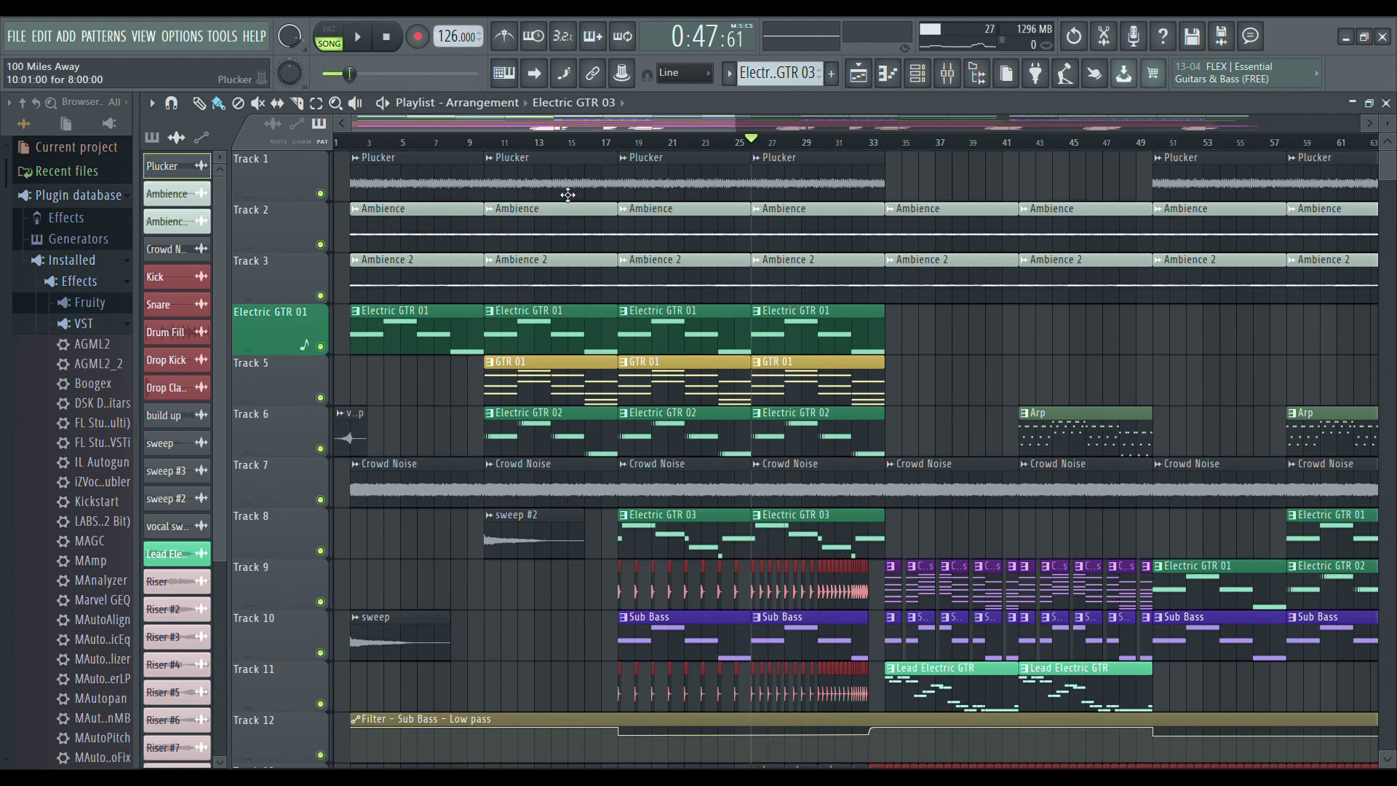
pyautogui.doubleClick(567, 195)
pyautogui.moveTo(521, 347); pyautogui.dragTo(614, 247)
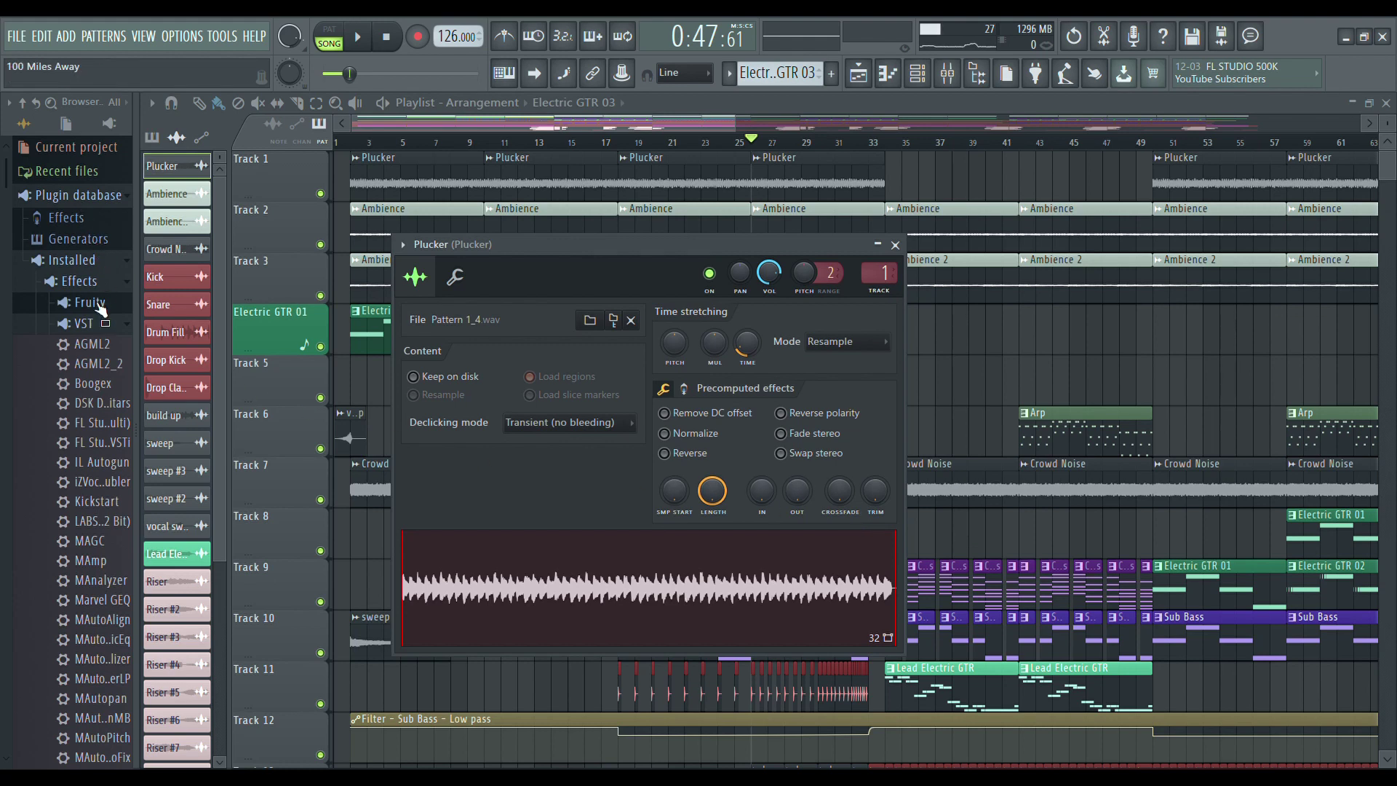
# Preview 150_em_strummedsynth_02_704.wav from the Impulsi.._Mini_SP folder in the browser, and close the Plucker settings.
pyautogui.click(109, 260)
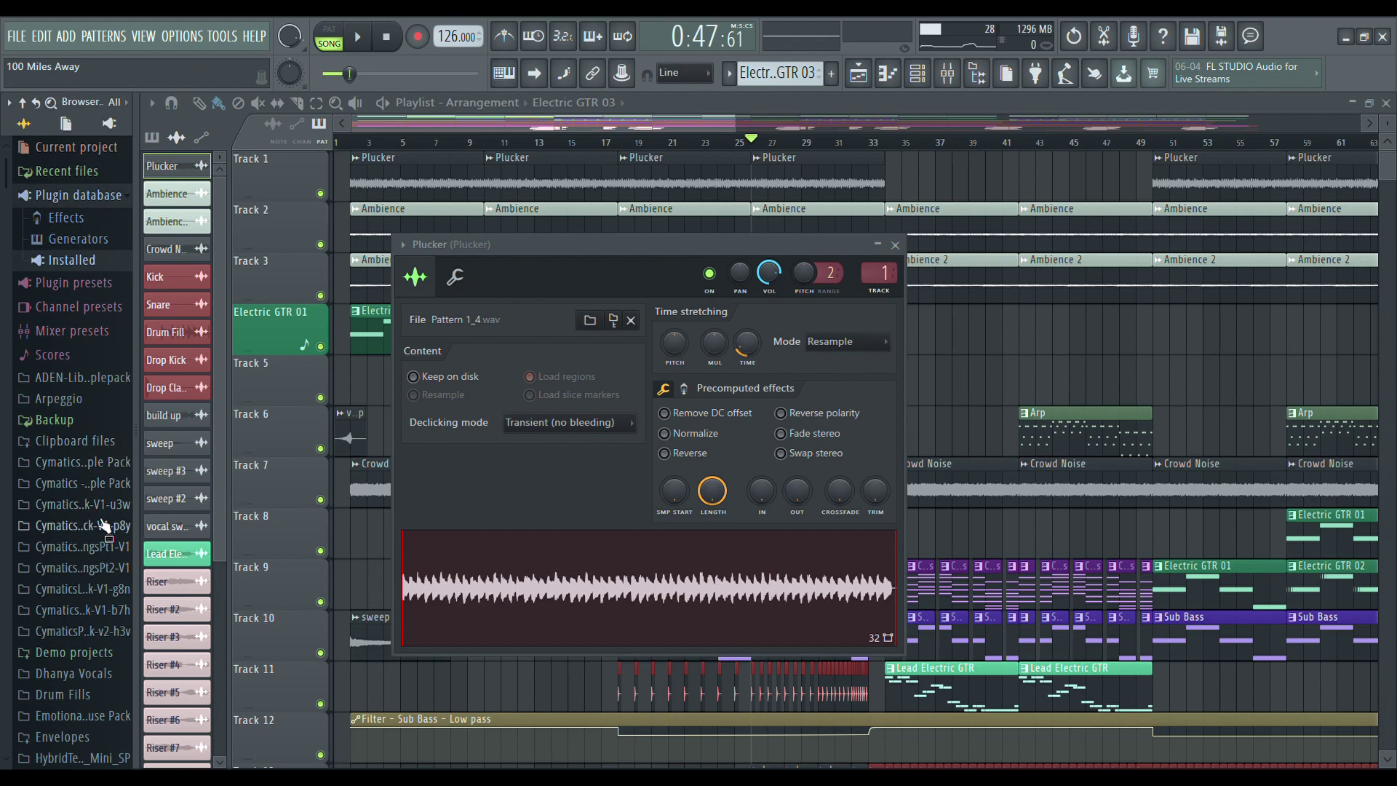
pyautogui.scroll(-8, 111, 412)
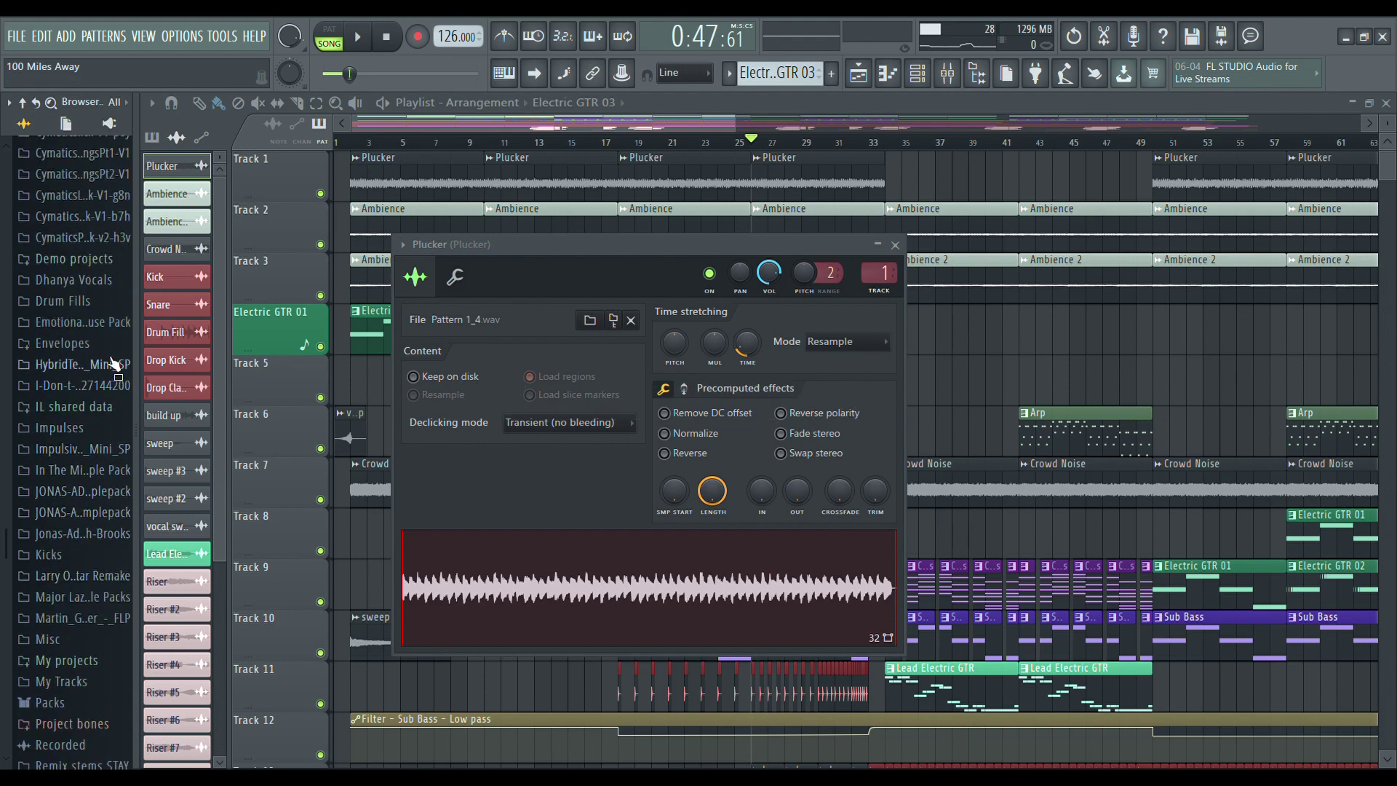
pyautogui.click(110, 450)
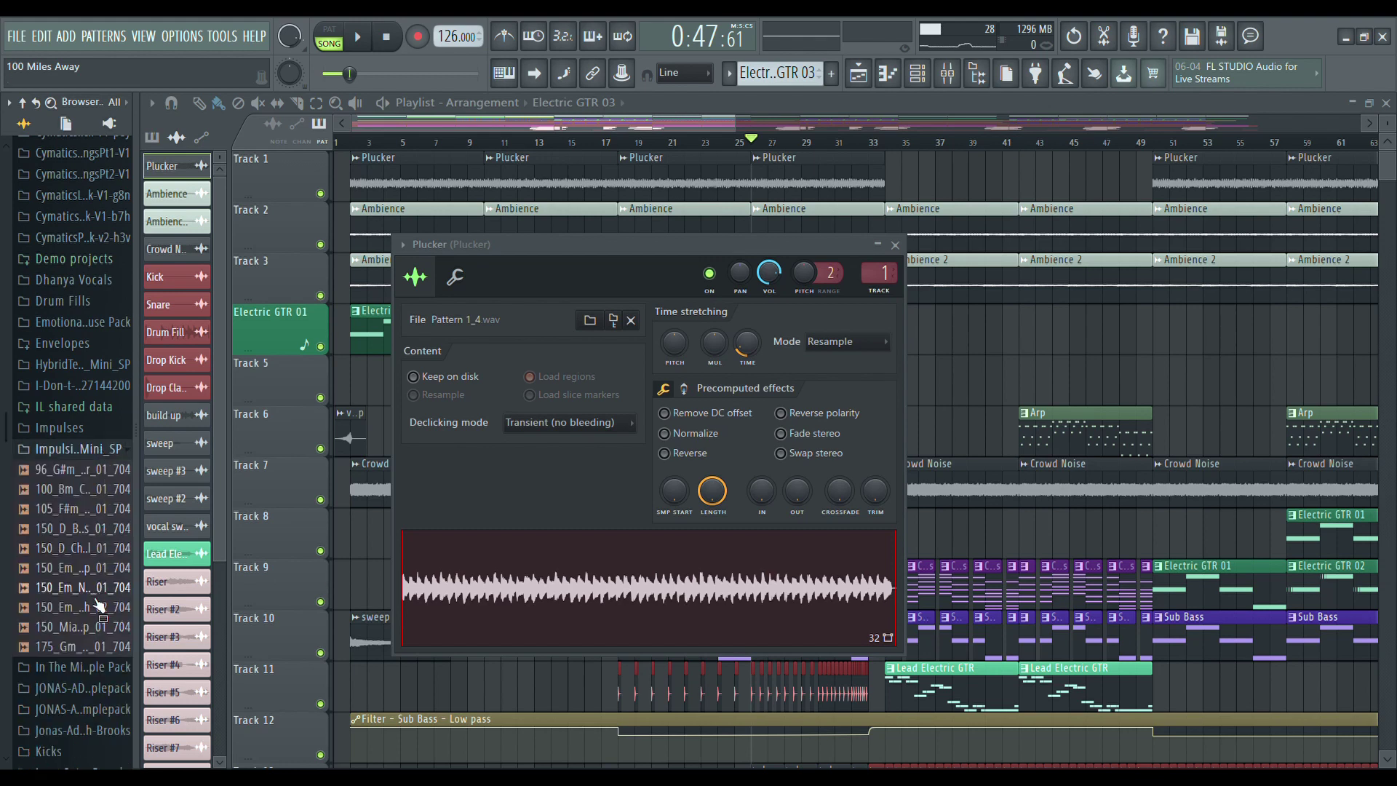
pyautogui.click(102, 611)
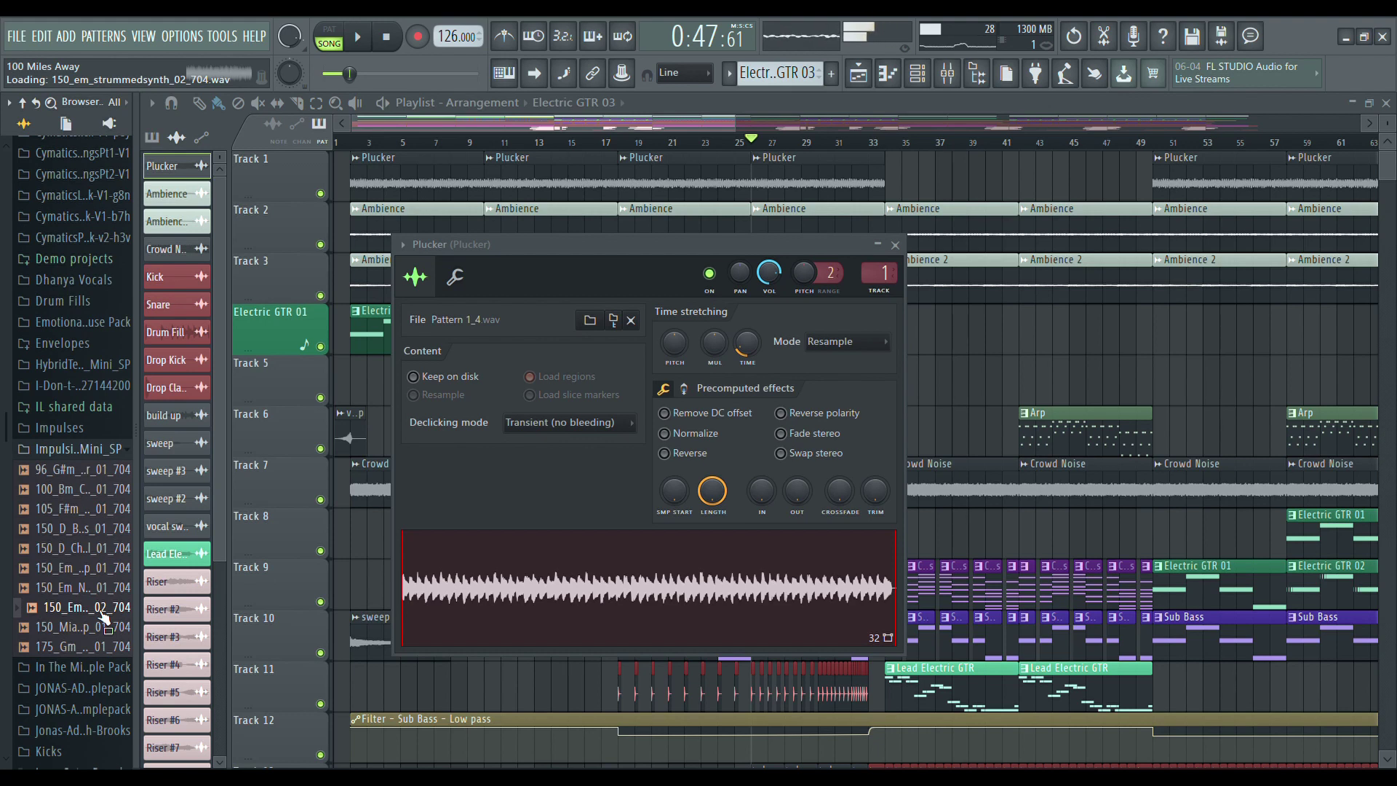
pyautogui.moveTo(104, 618); pyautogui.dragTo(598, 593)
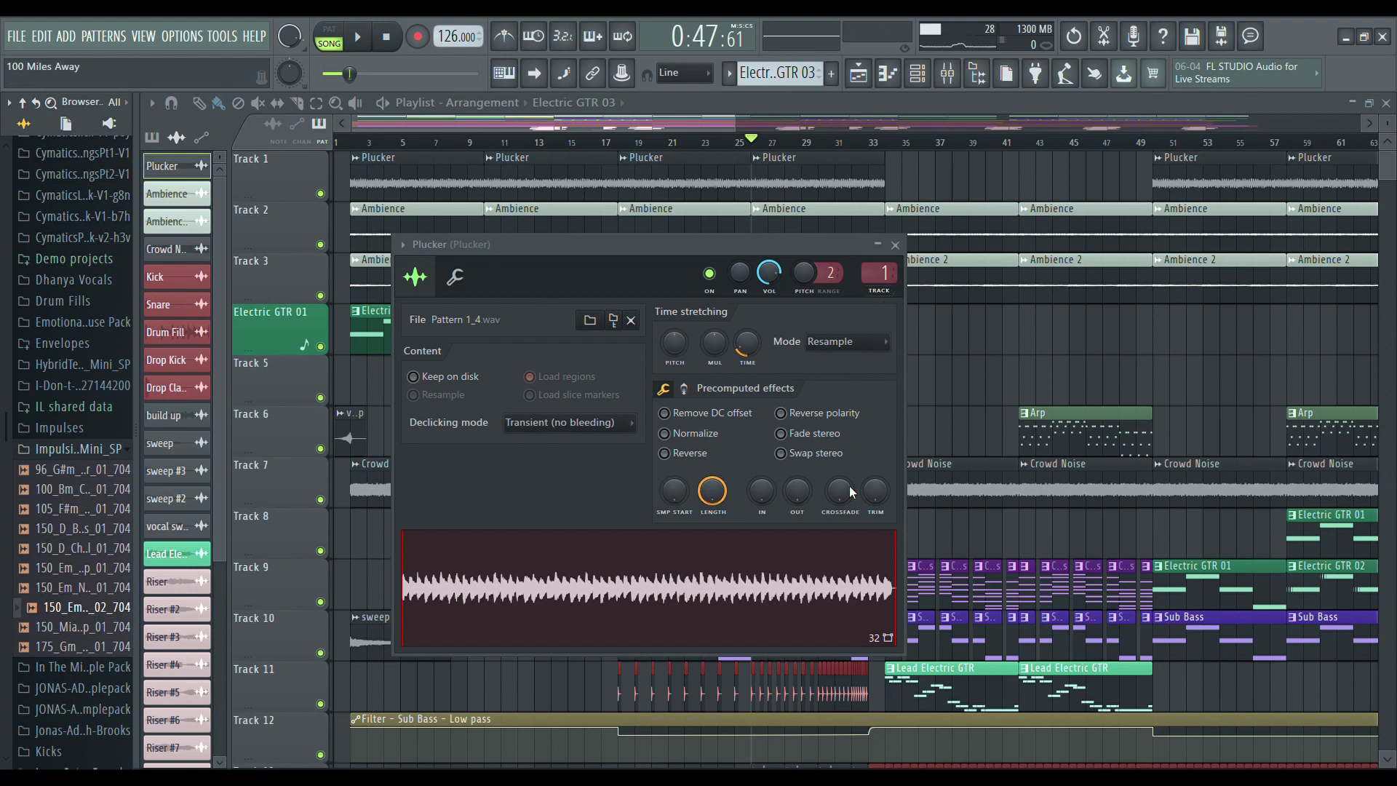
pyautogui.click(896, 246)
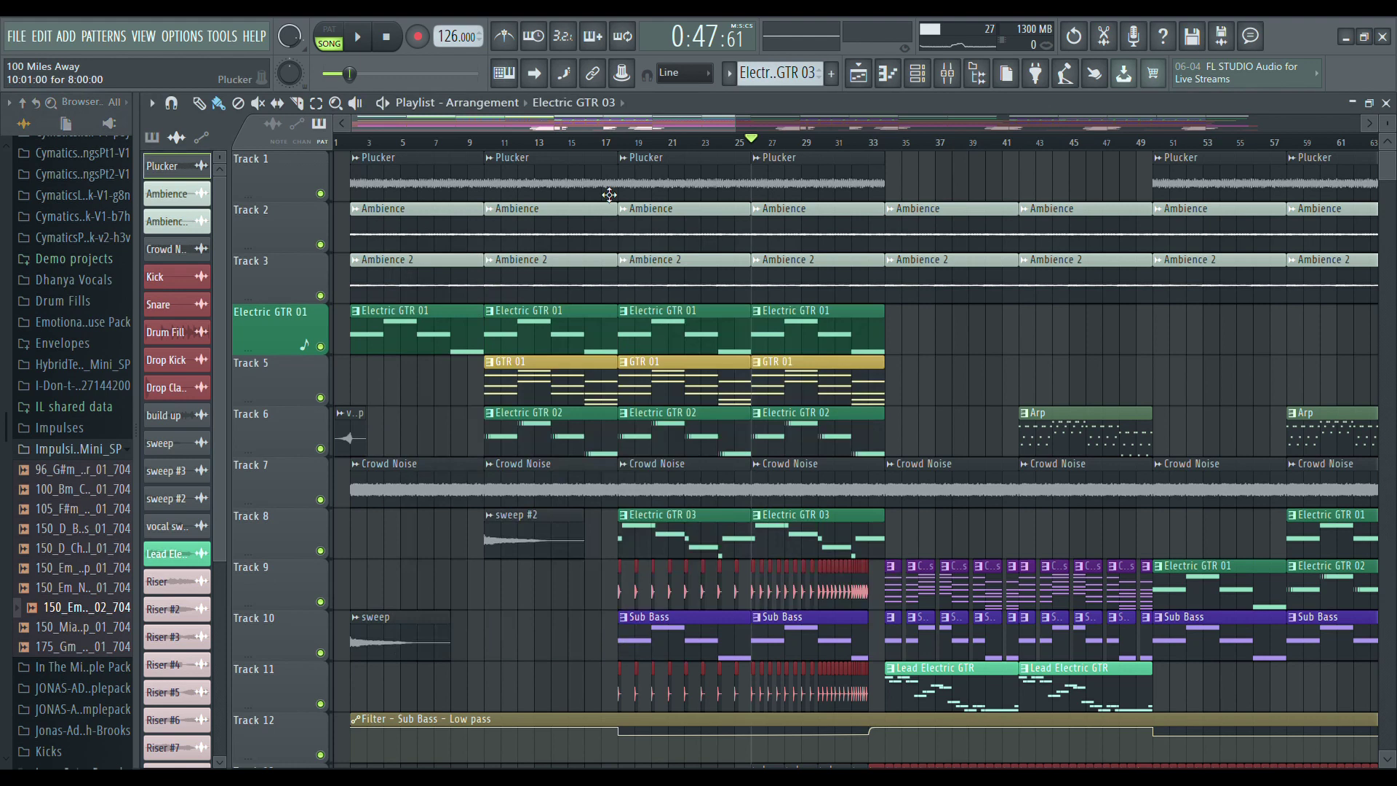
# Solo Track 1, play the Plucker from bar 2 up to about bar 9, stop playback and unsolo the track.
pyautogui.click(353, 144)
pyautogui.rightClick(321, 192)
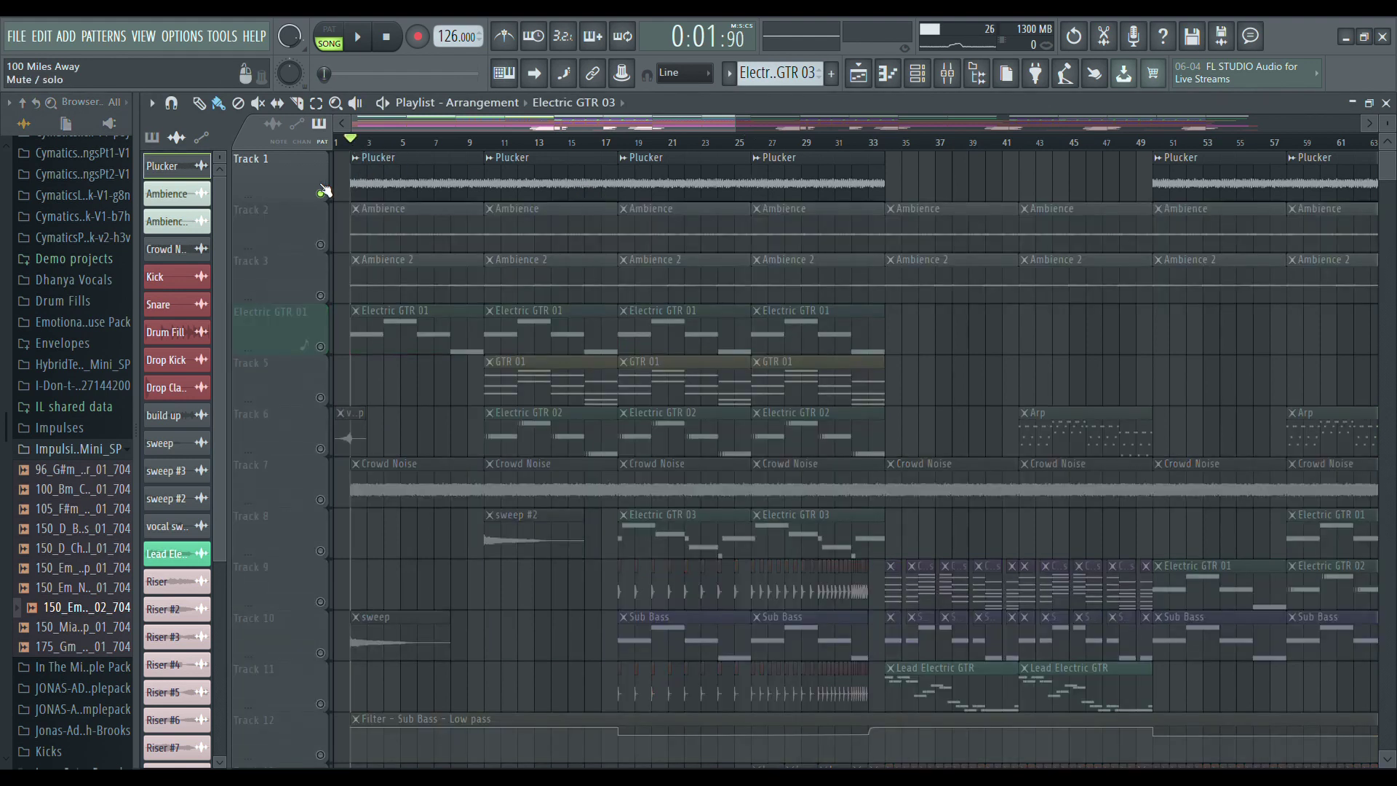
pyautogui.click(358, 42)
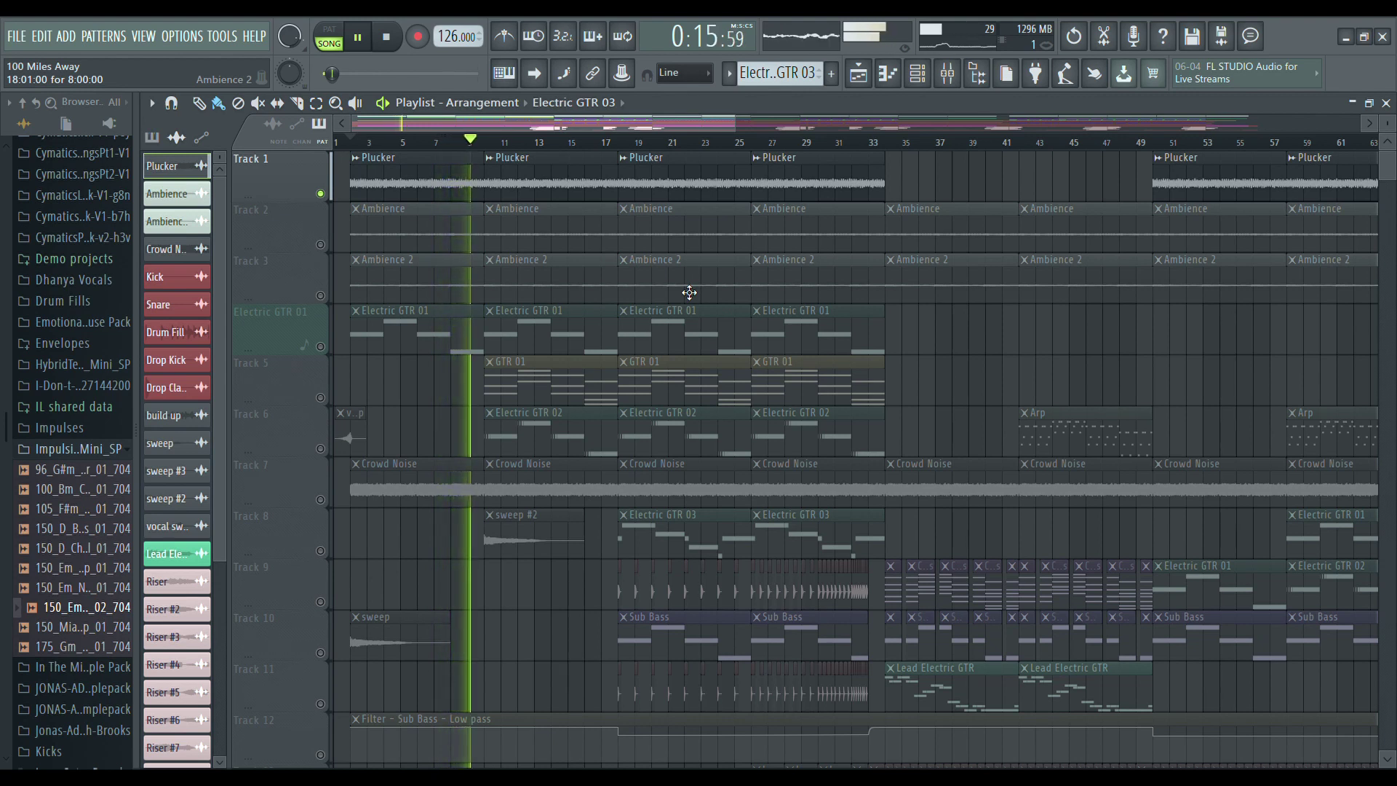
pyautogui.press('space')
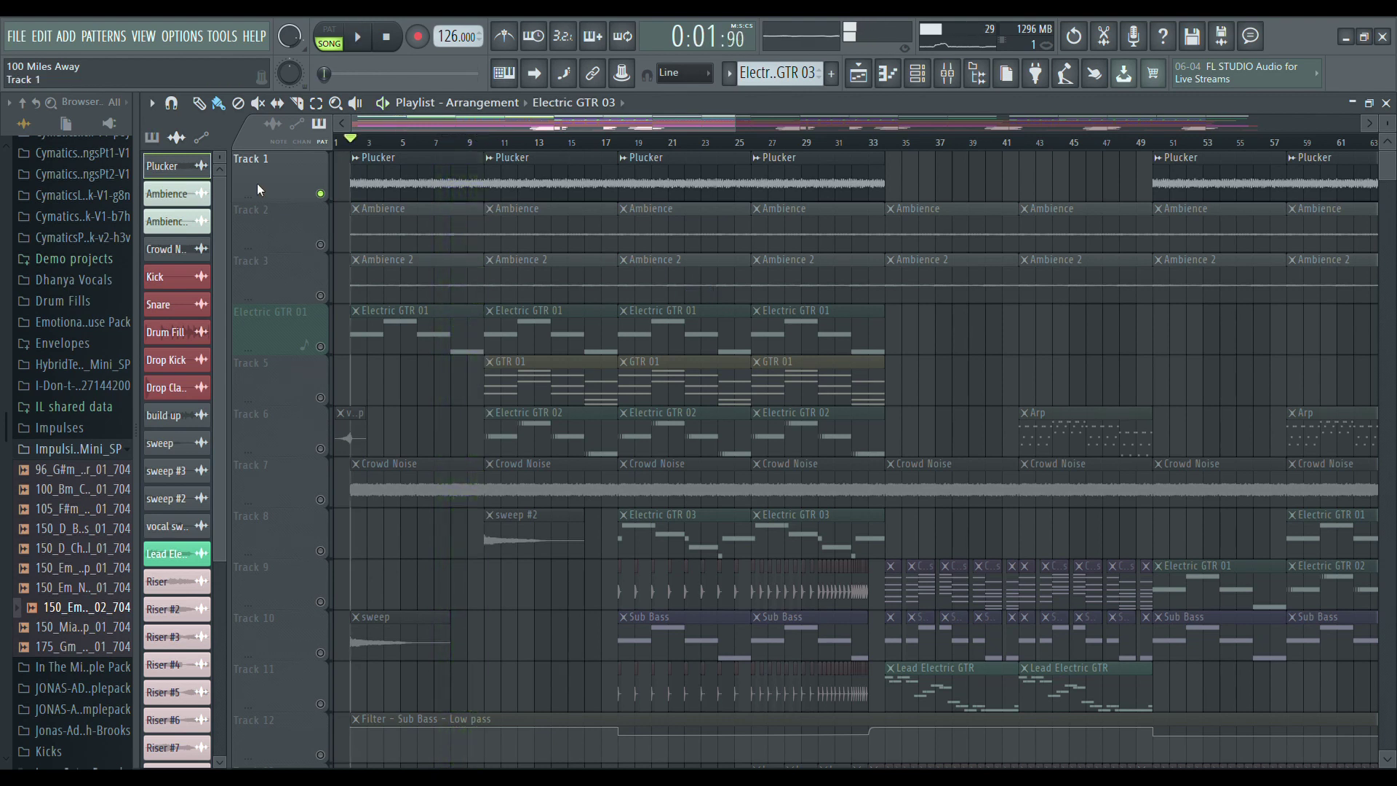
pyautogui.keyDown('ctrl'); pyautogui.click(320, 193); pyautogui.keyUp('ctrl')
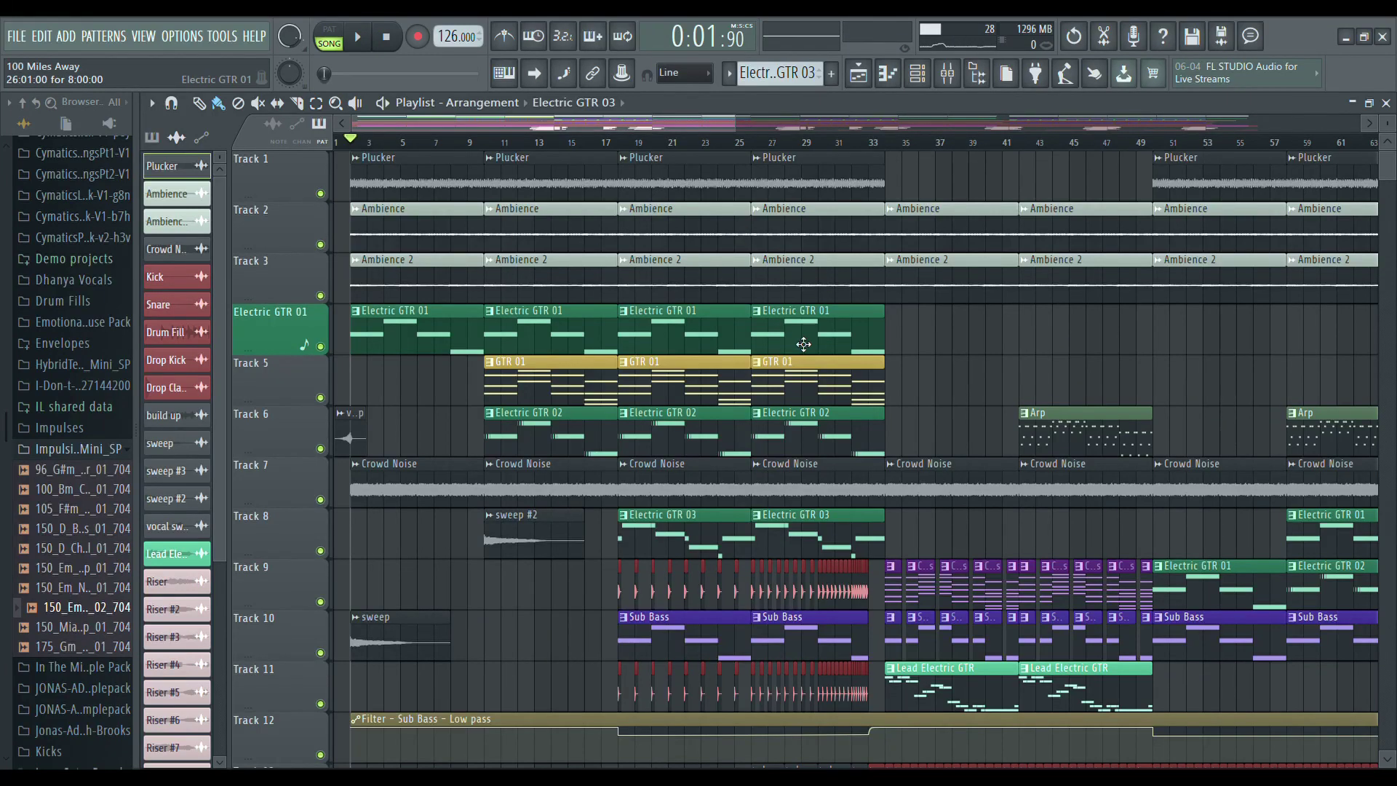
# Play the build-up of the full arrangement from bar 26 up to about bar 33, and stop playback.
pyautogui.moveTo(638, 118); pyautogui.dragTo(735, 120)
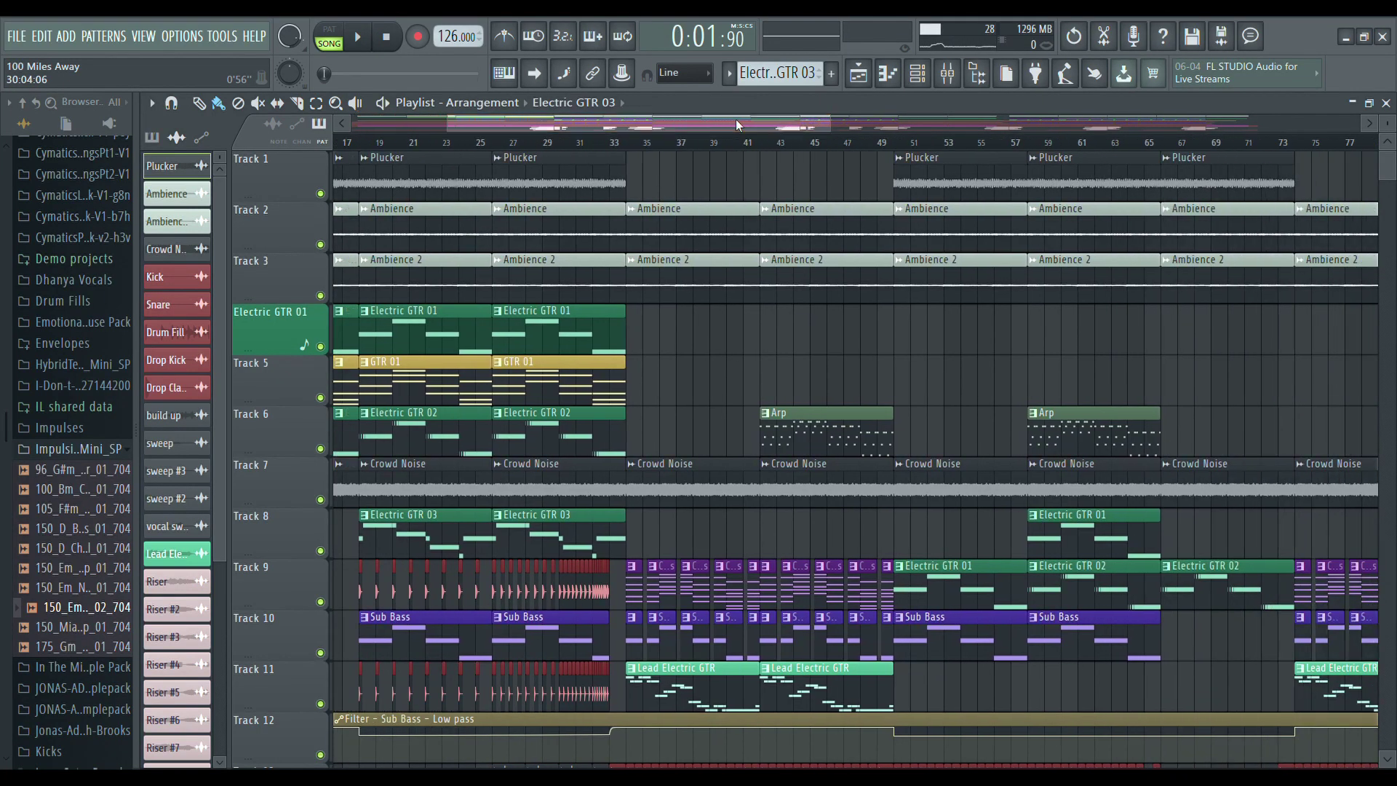
pyautogui.scroll(-2, 689, 149)
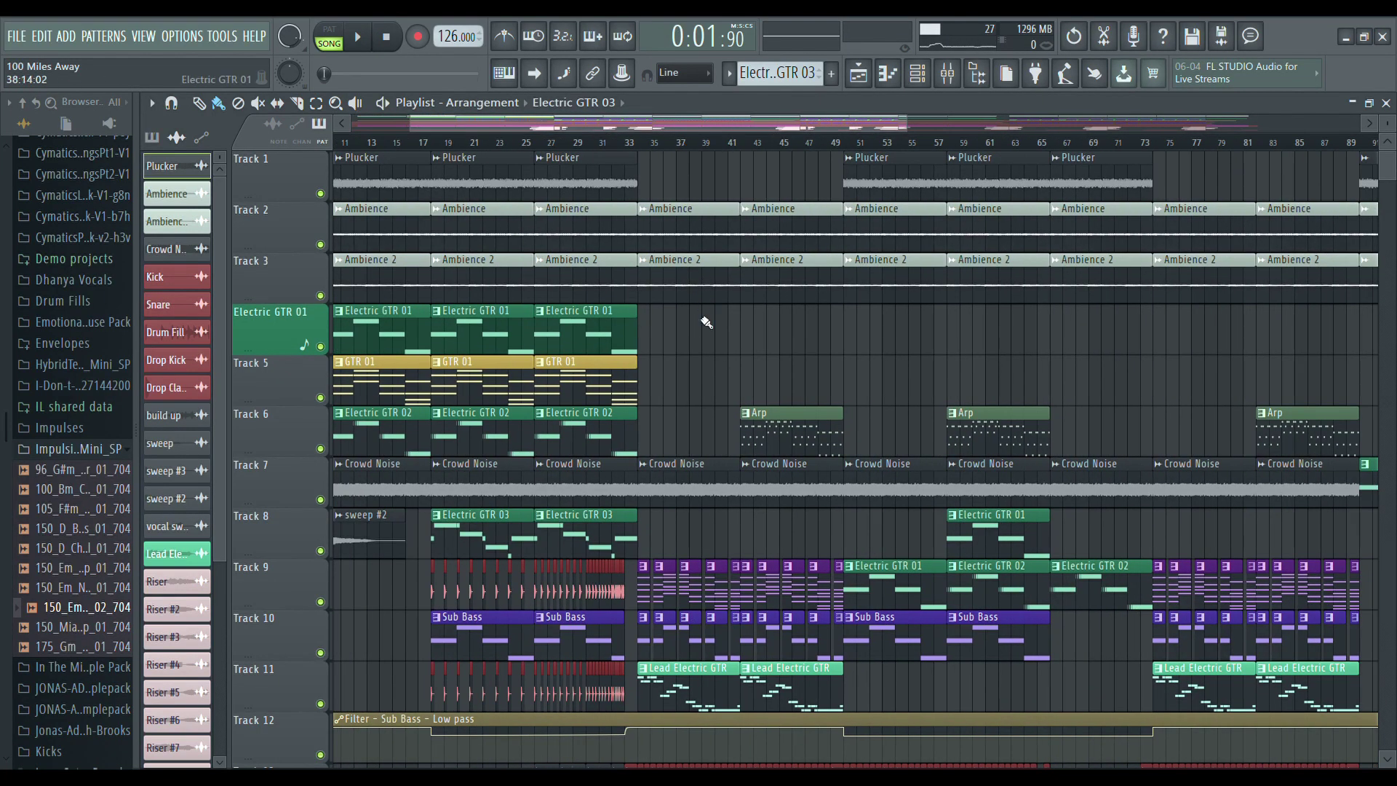
pyautogui.scroll(-4, 705, 323)
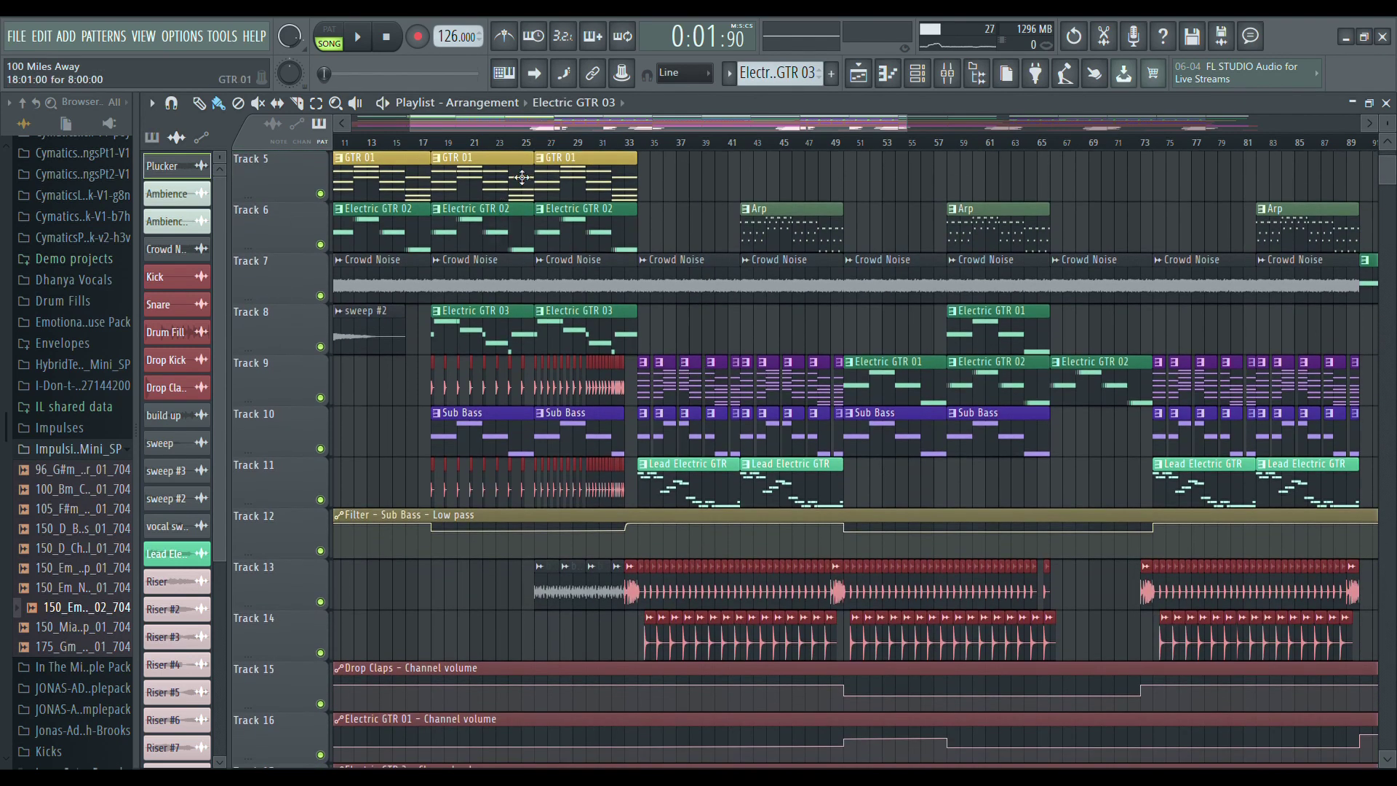
pyautogui.scroll(2, 541, 149)
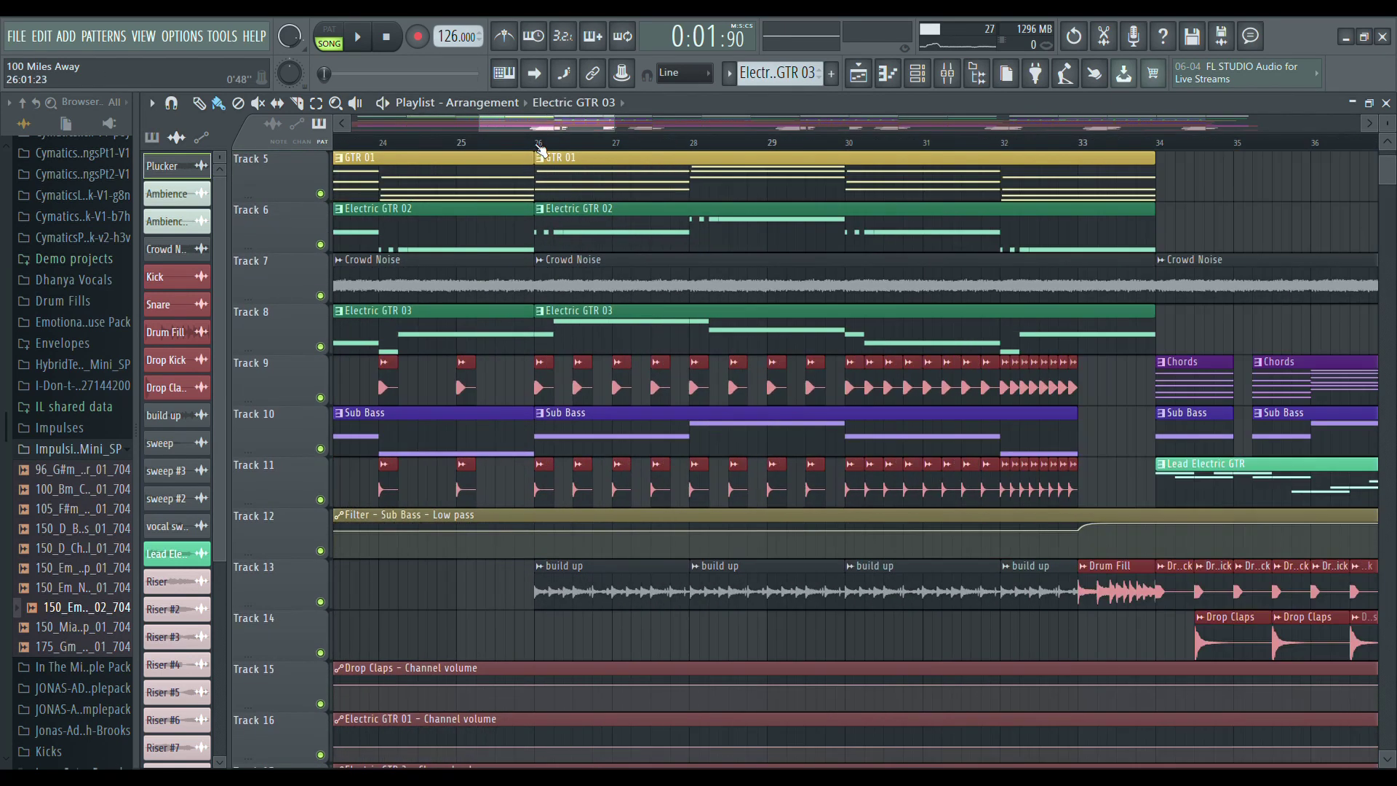
pyautogui.click(540, 150)
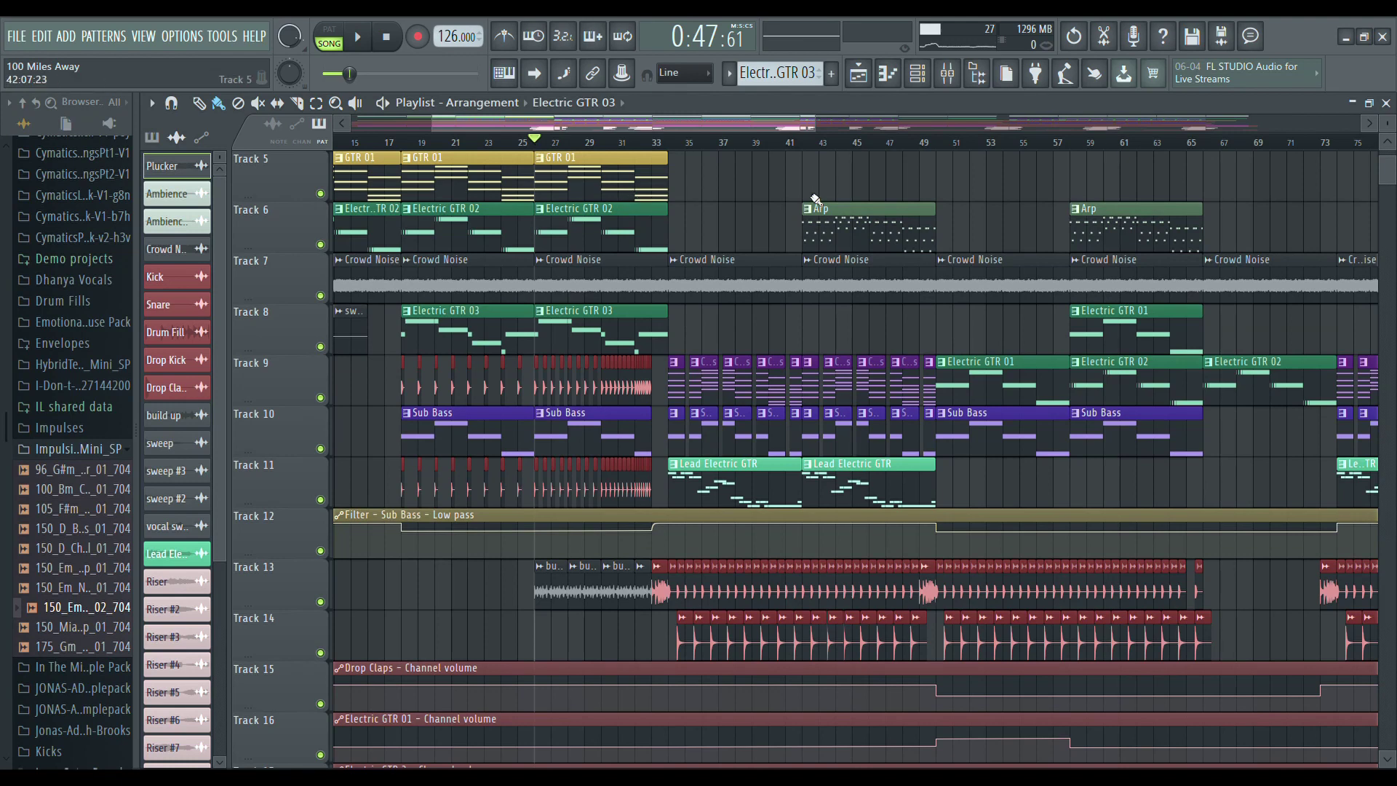
pyautogui.press('space')
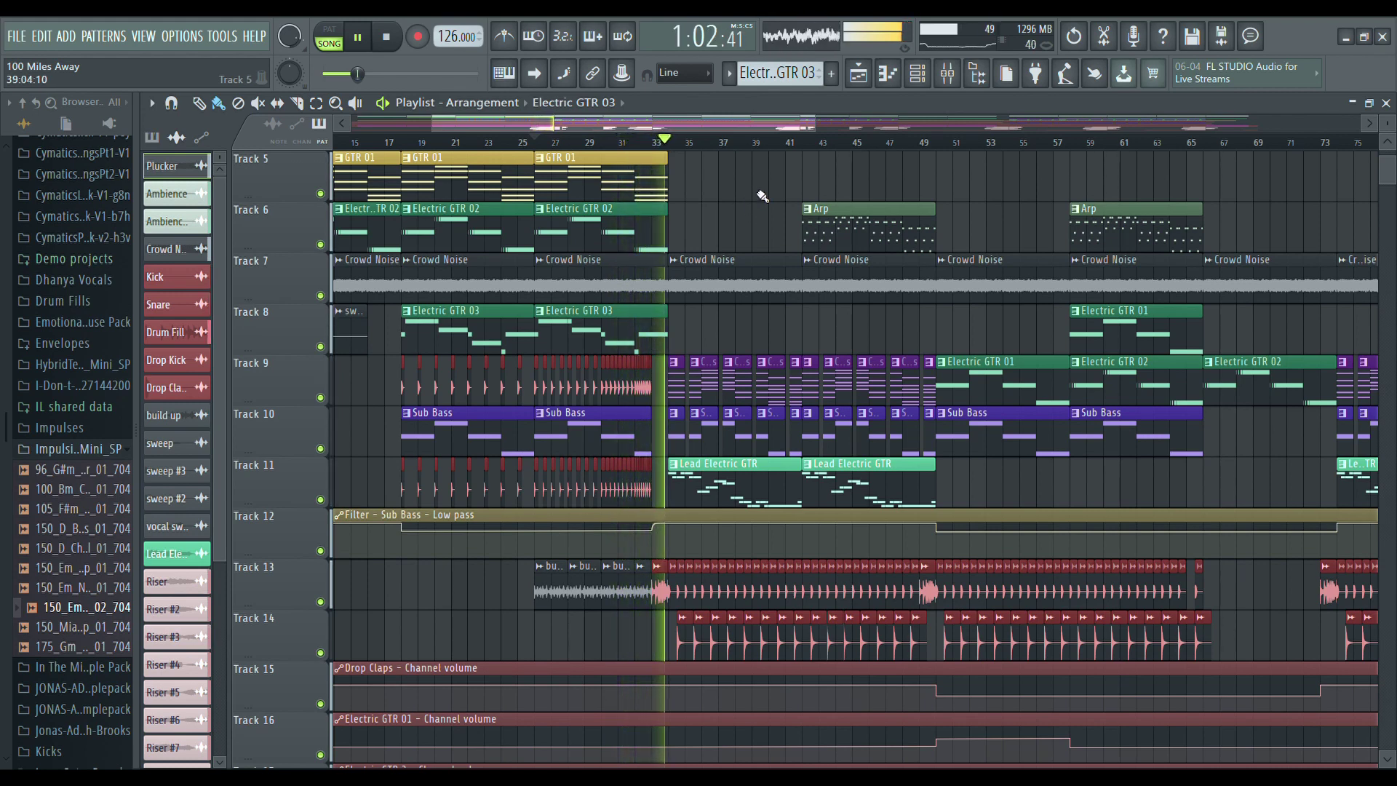
pyautogui.press('space')
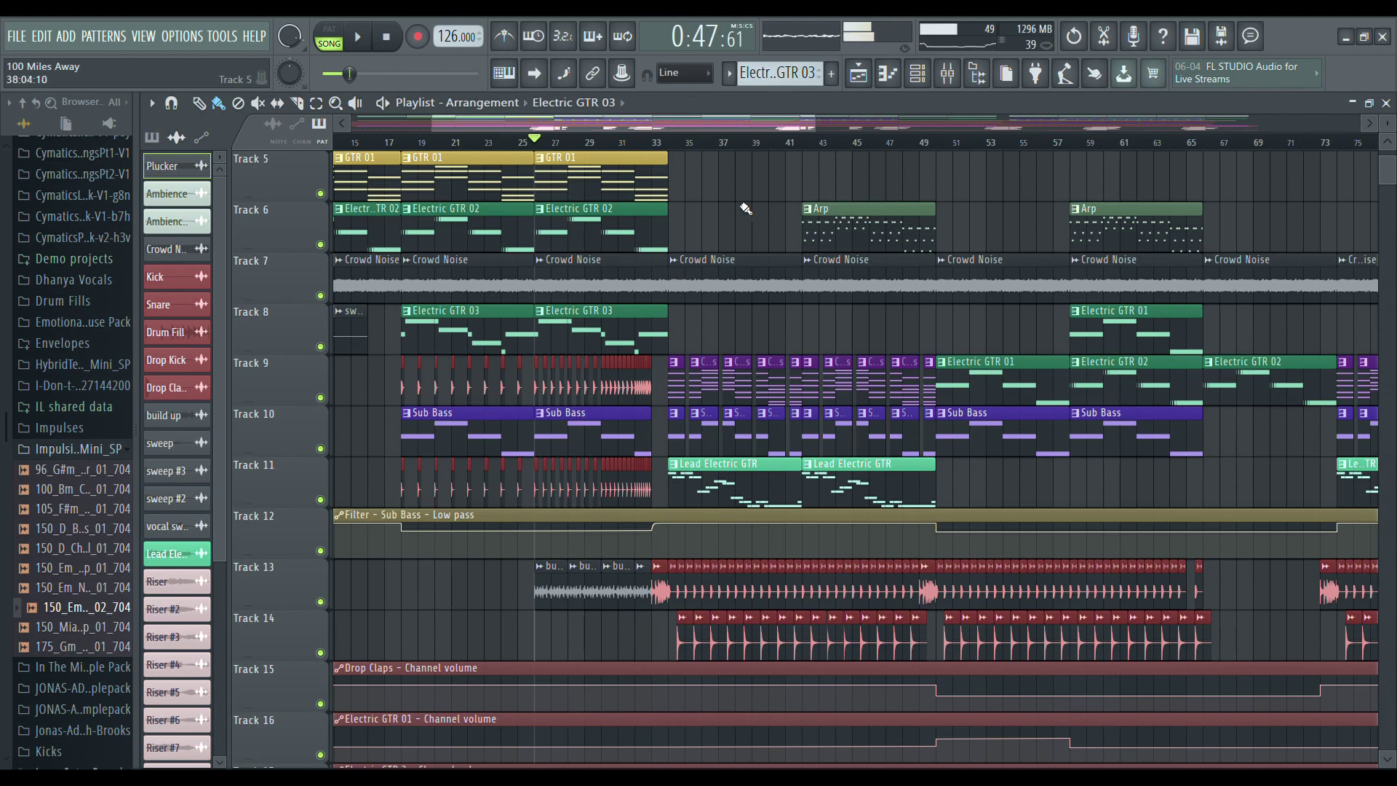
# Look over the riser and effect clips on Tracks 26 to 32 around bars 30 to 35.
pyautogui.scroll(-10, 643, 379)
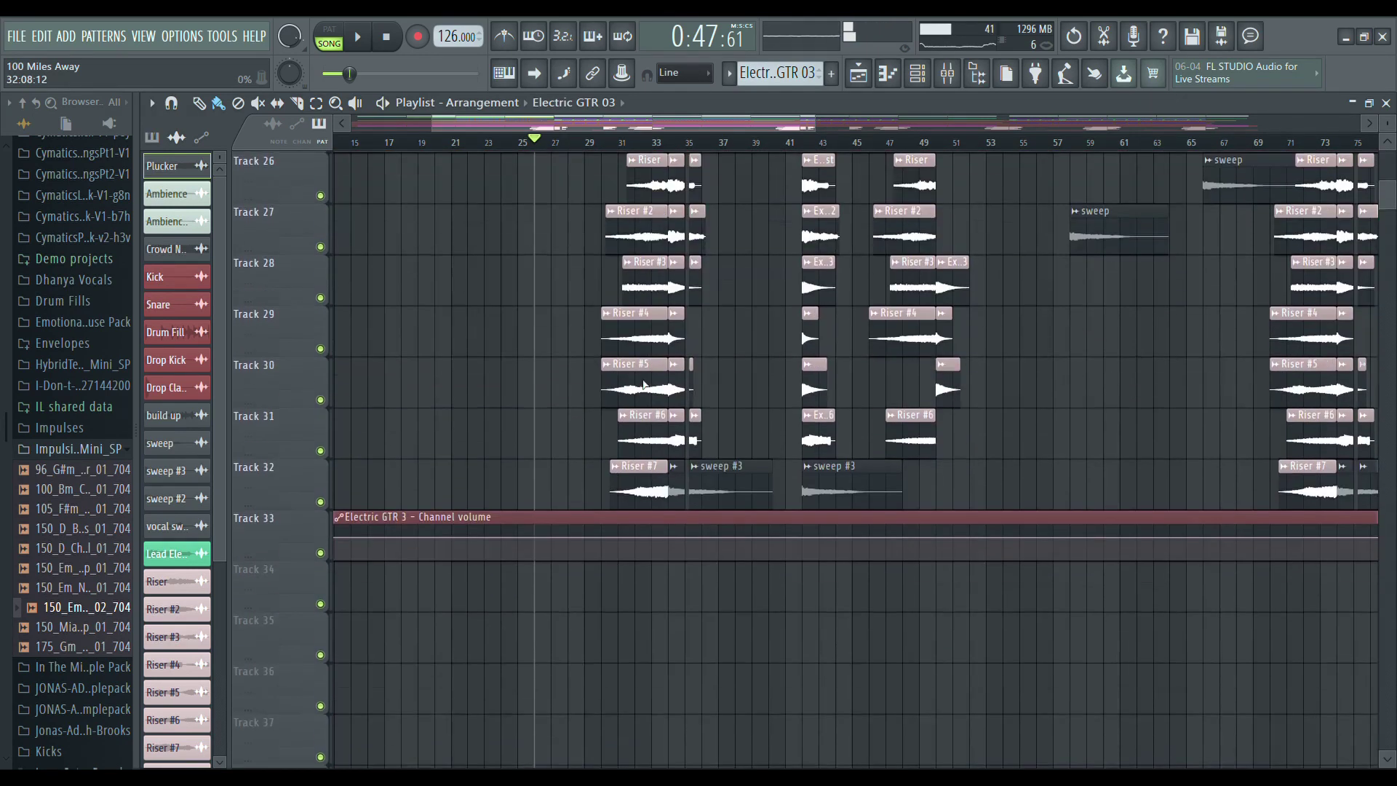
pyautogui.scroll(3, 646, 374)
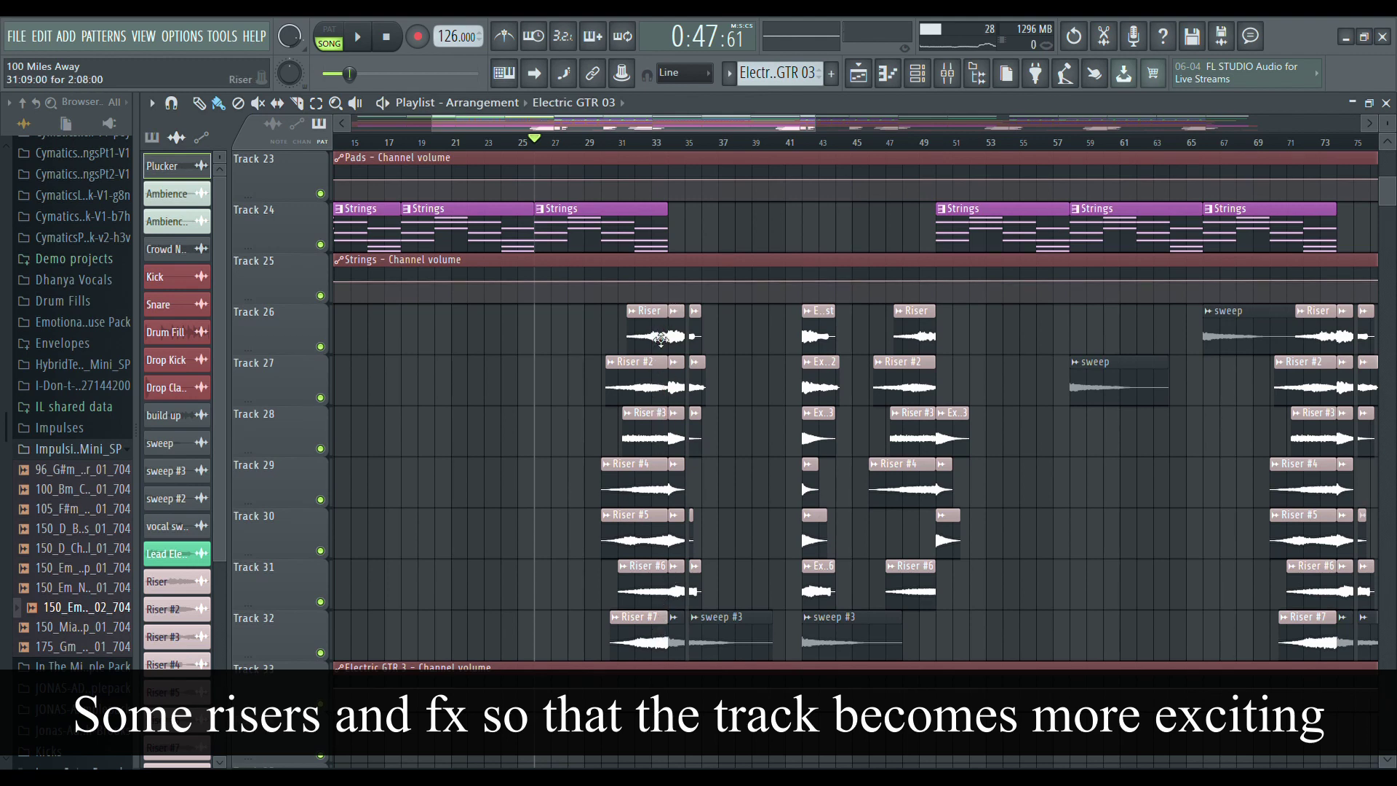
# Inspect the sample settings of Riser, Riser #2, Riser #3 and Riser #4 one by one, close each, and stop playback.
pyautogui.doubleClick(660, 339)
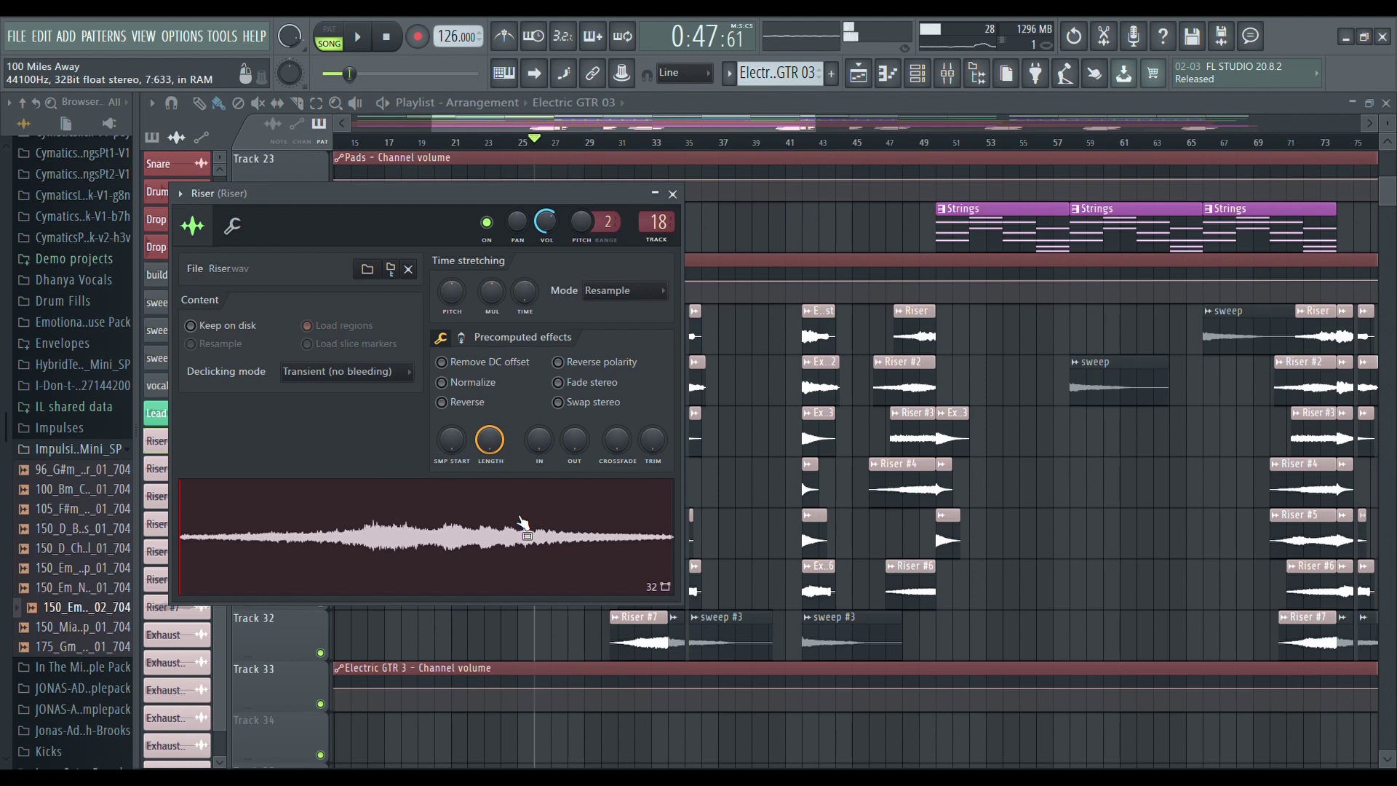
pyautogui.click(672, 194)
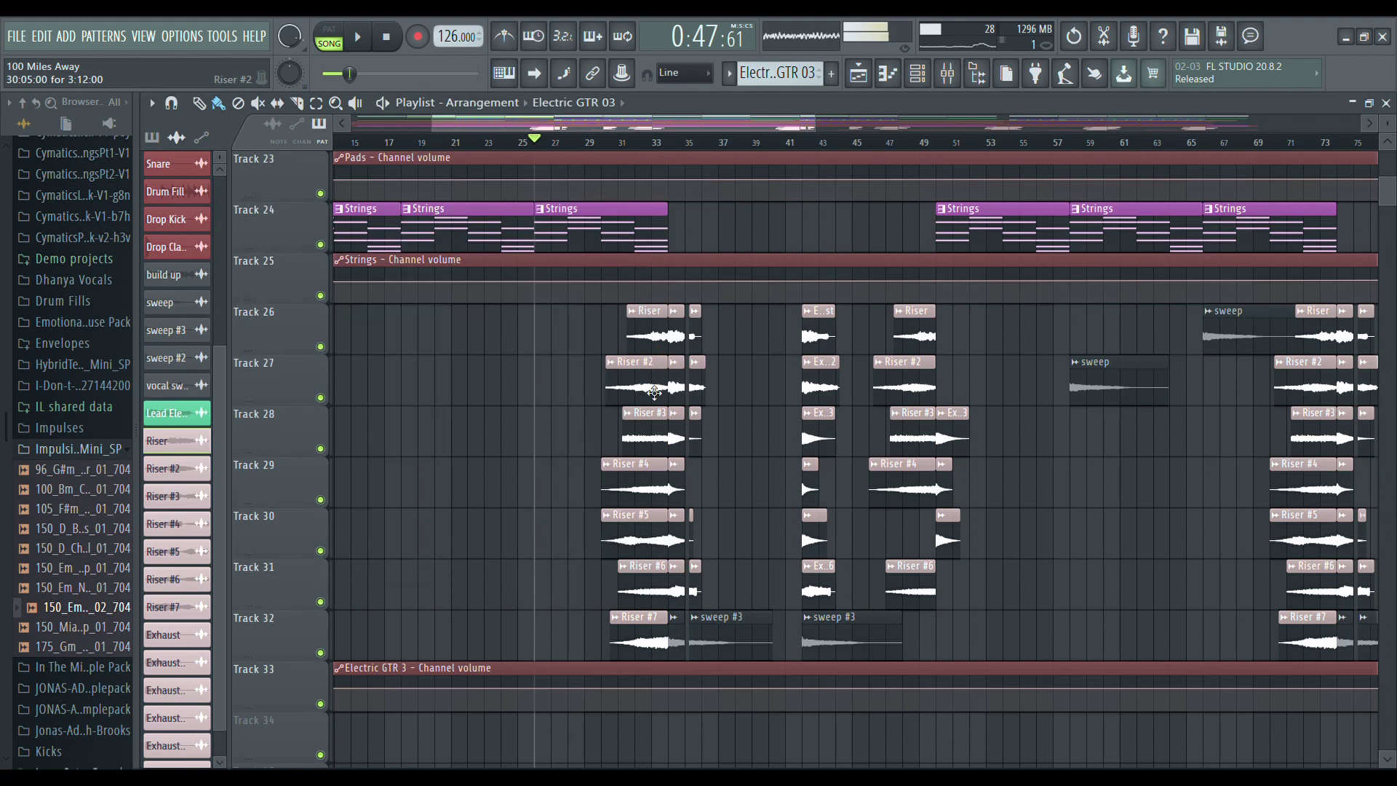
pyautogui.doubleClick(654, 392)
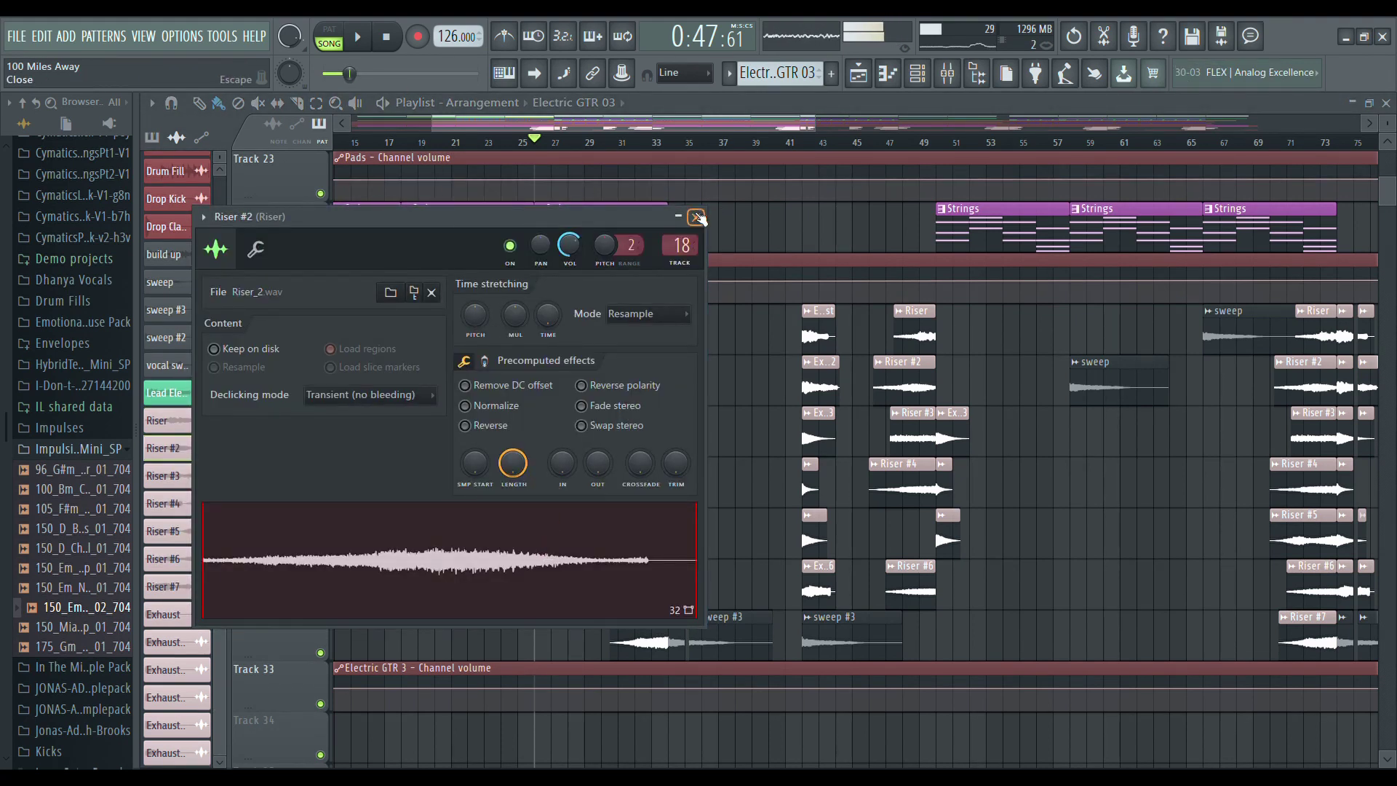
pyautogui.click(696, 217)
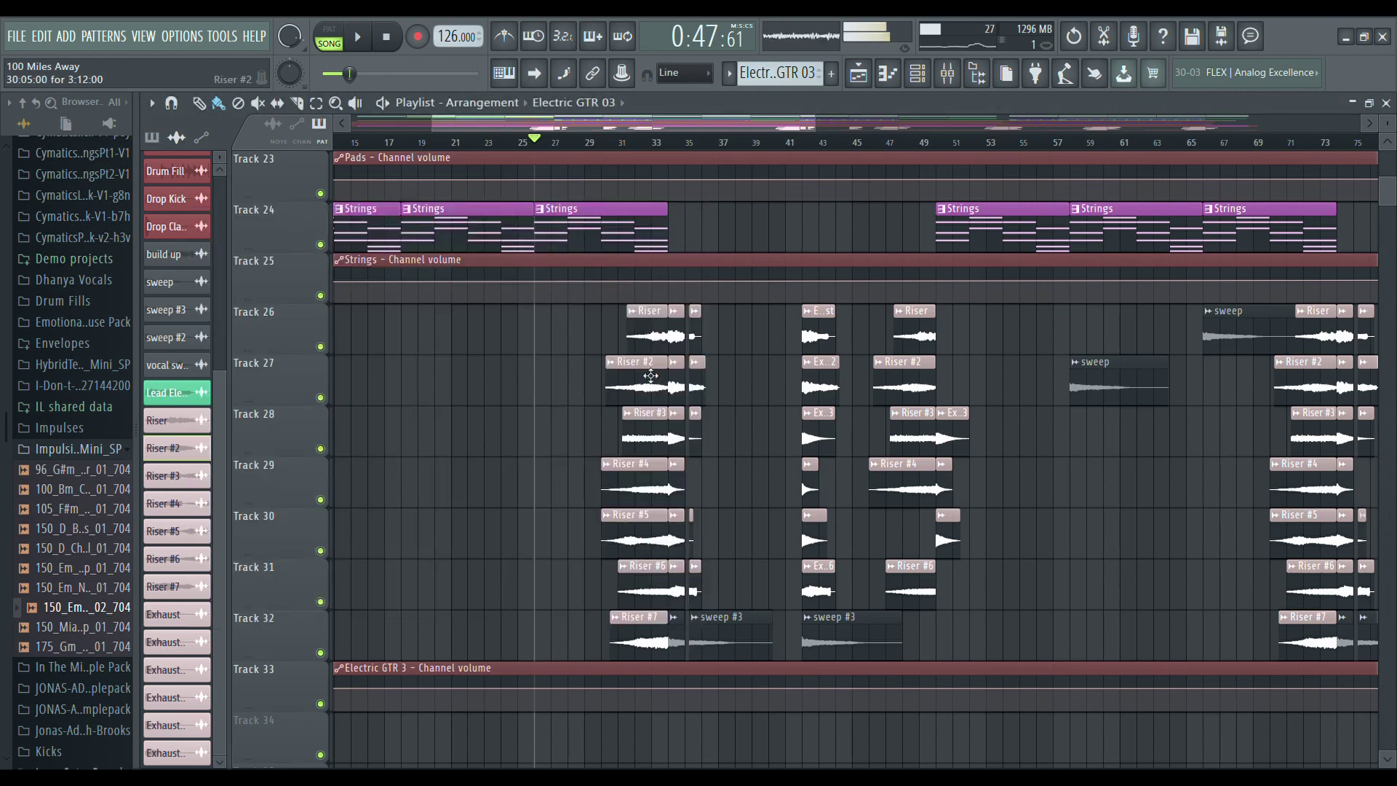
pyautogui.doubleClick(651, 439)
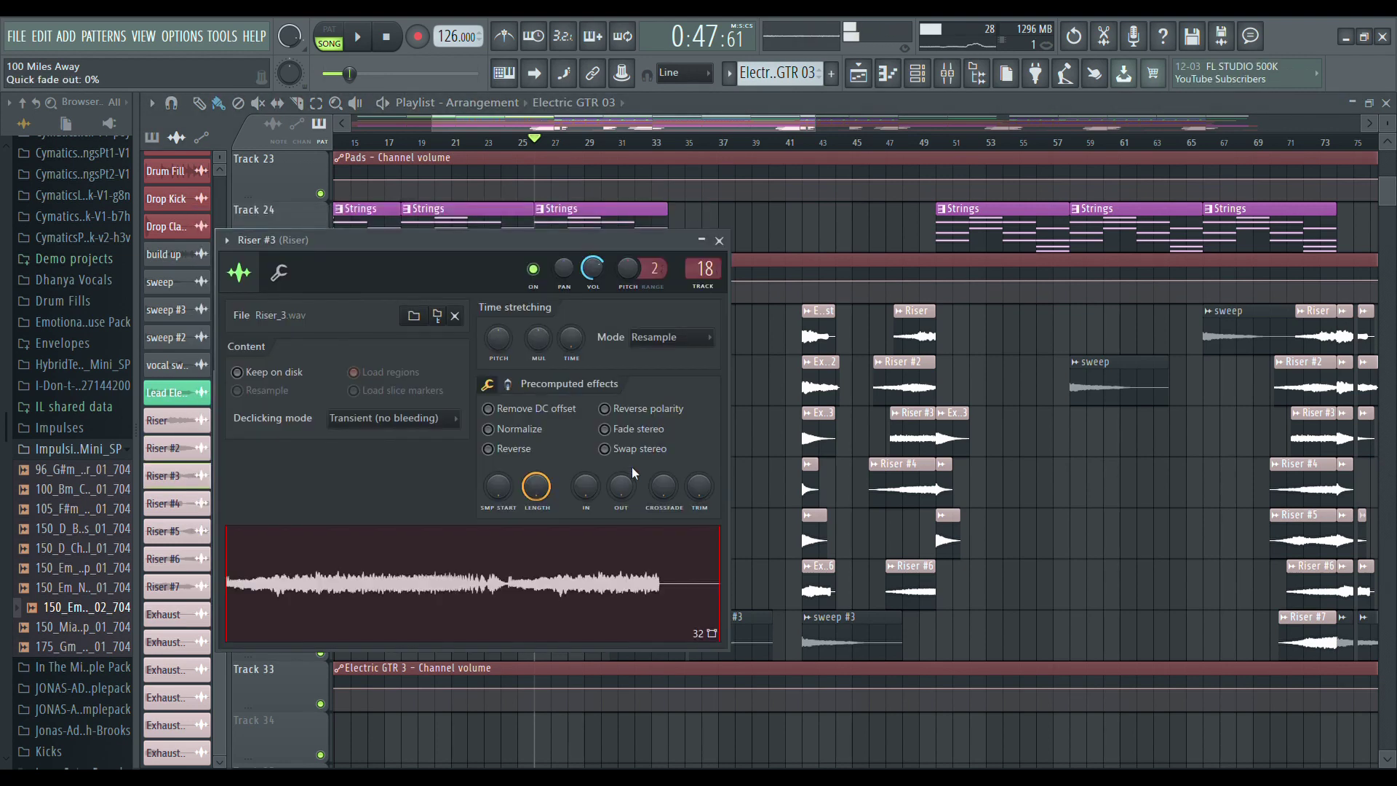
pyautogui.click(729, 247)
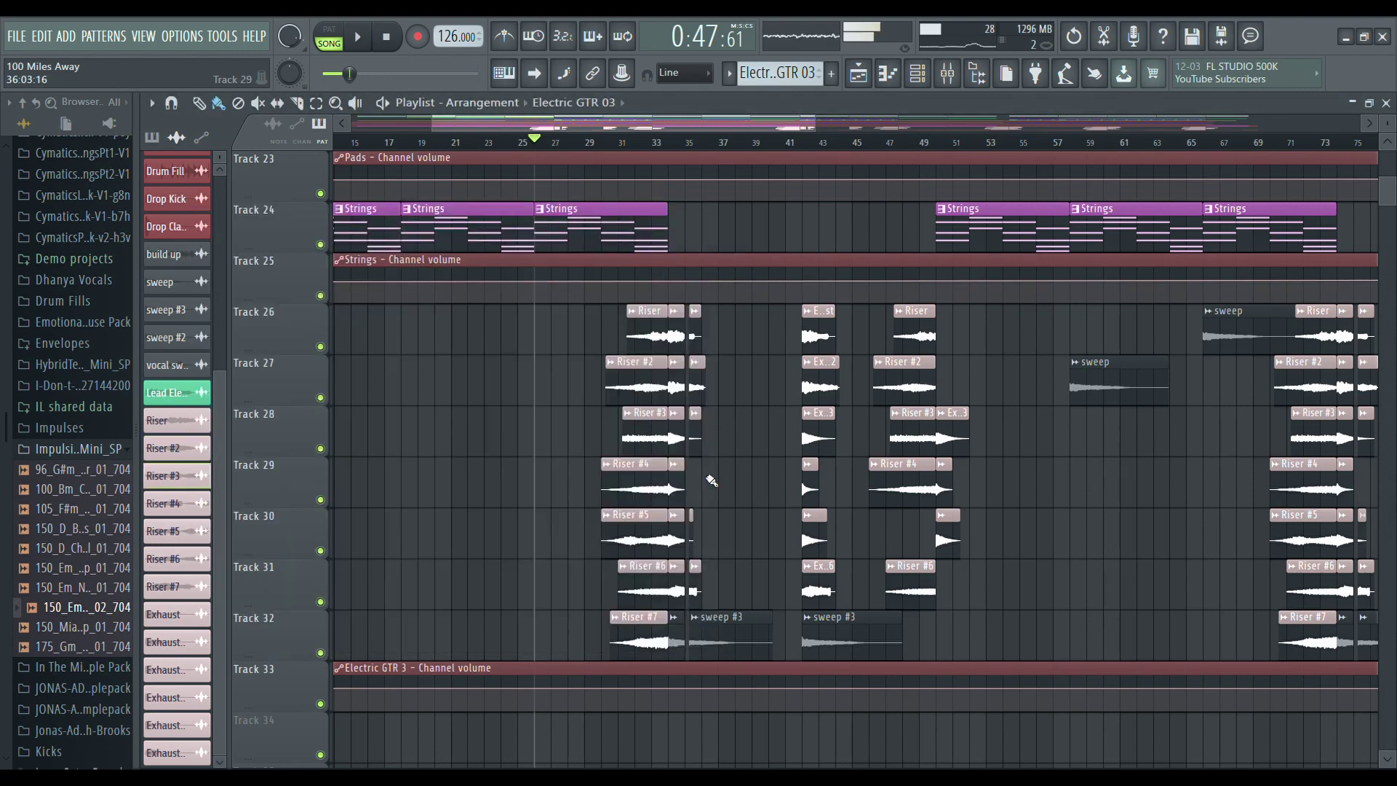
pyautogui.doubleClick(652, 494)
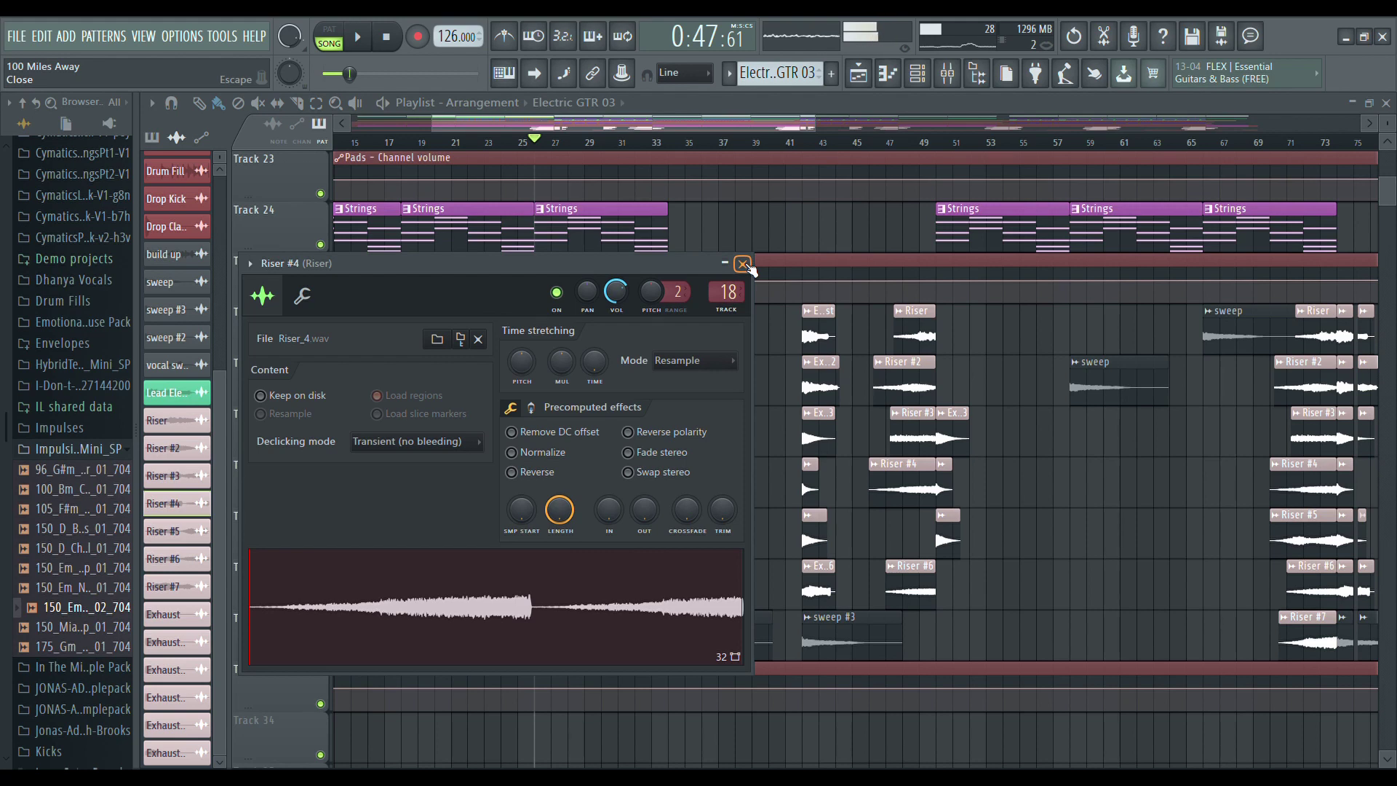
pyautogui.click(743, 263)
pyautogui.click(387, 38)
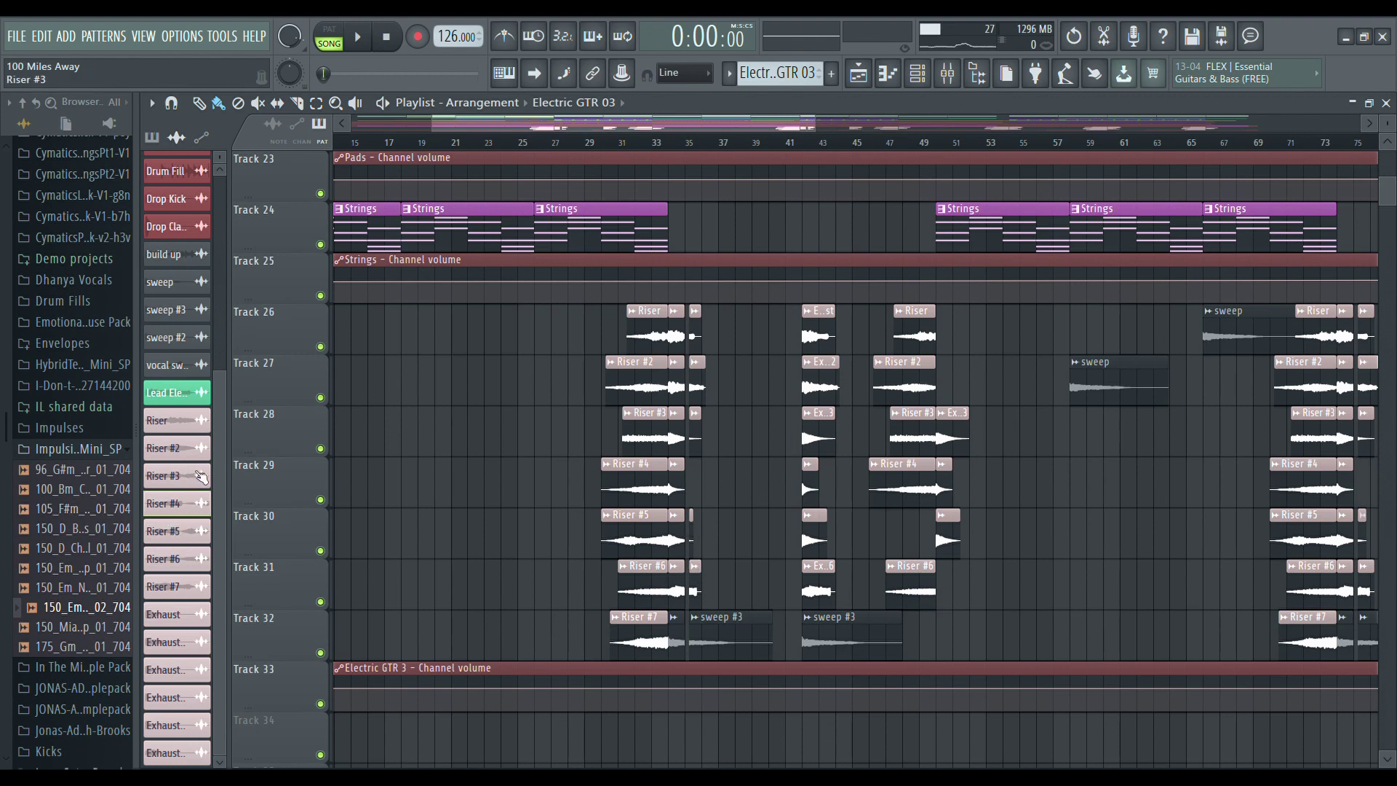
# Open the Drum Fill clip at bar 33 on Track 13, audition its IF_AcouFillAlt_125-02.wav sample, and close its settings.
pyautogui.scroll(3, 200, 477)
pyautogui.scroll(1, 723, 477)
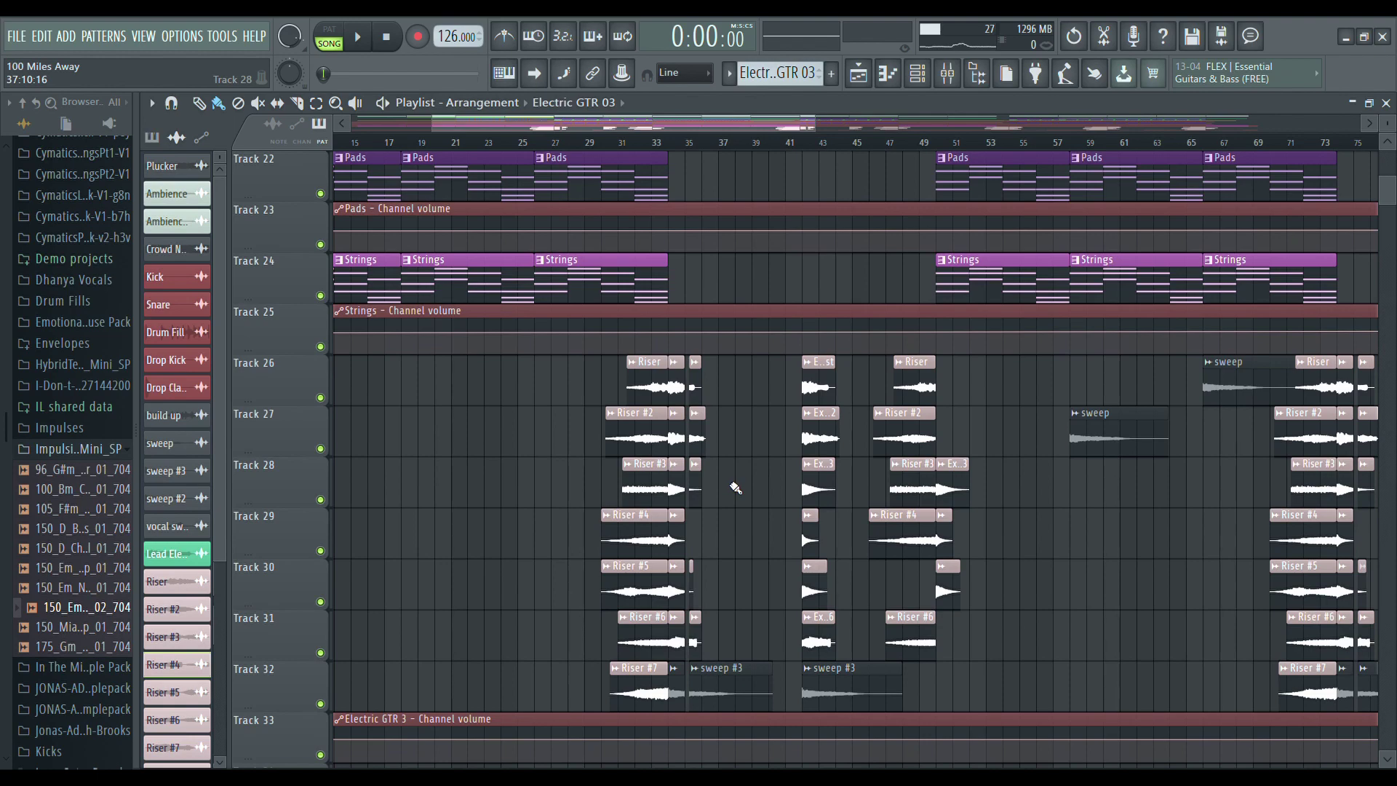
pyautogui.scroll(20, 735, 487)
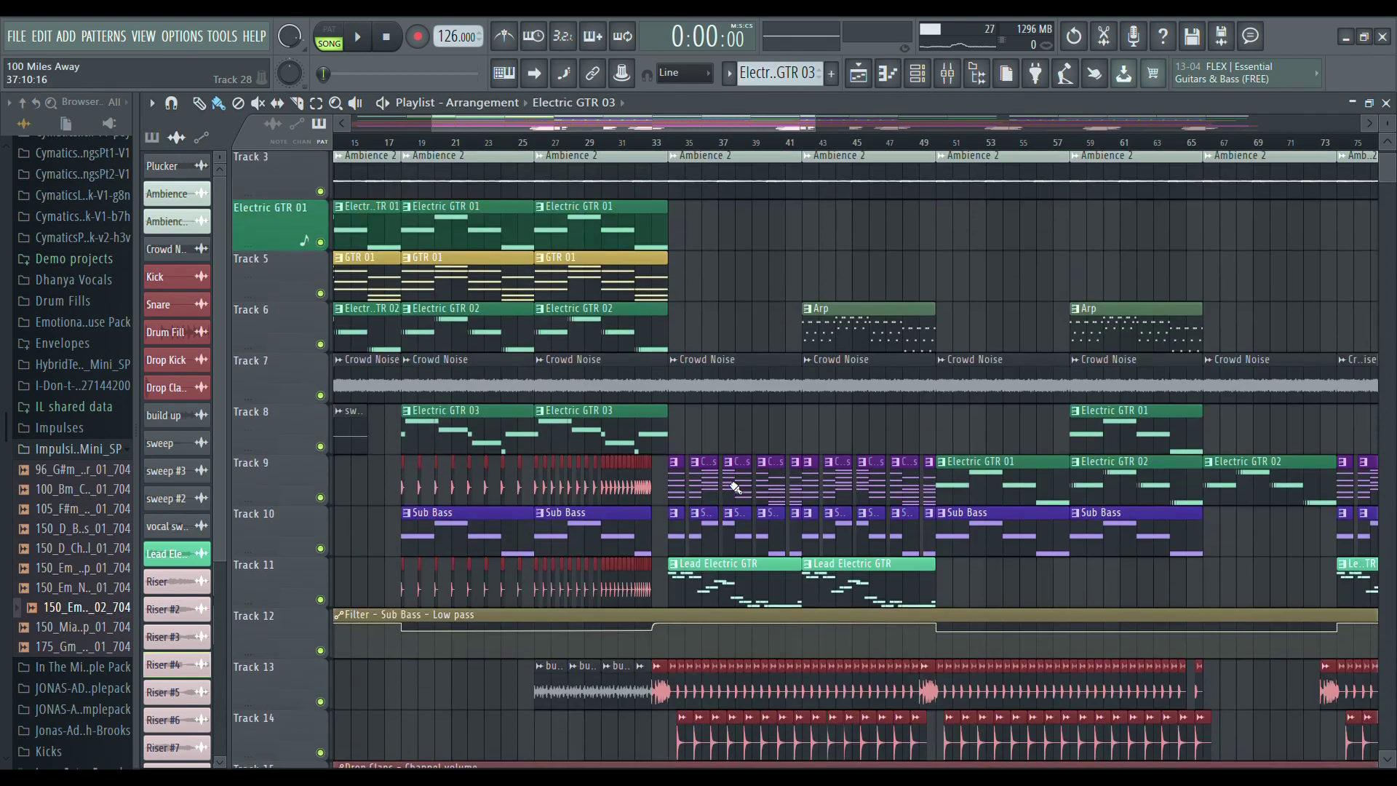
pyautogui.scroll(-8, 720, 382)
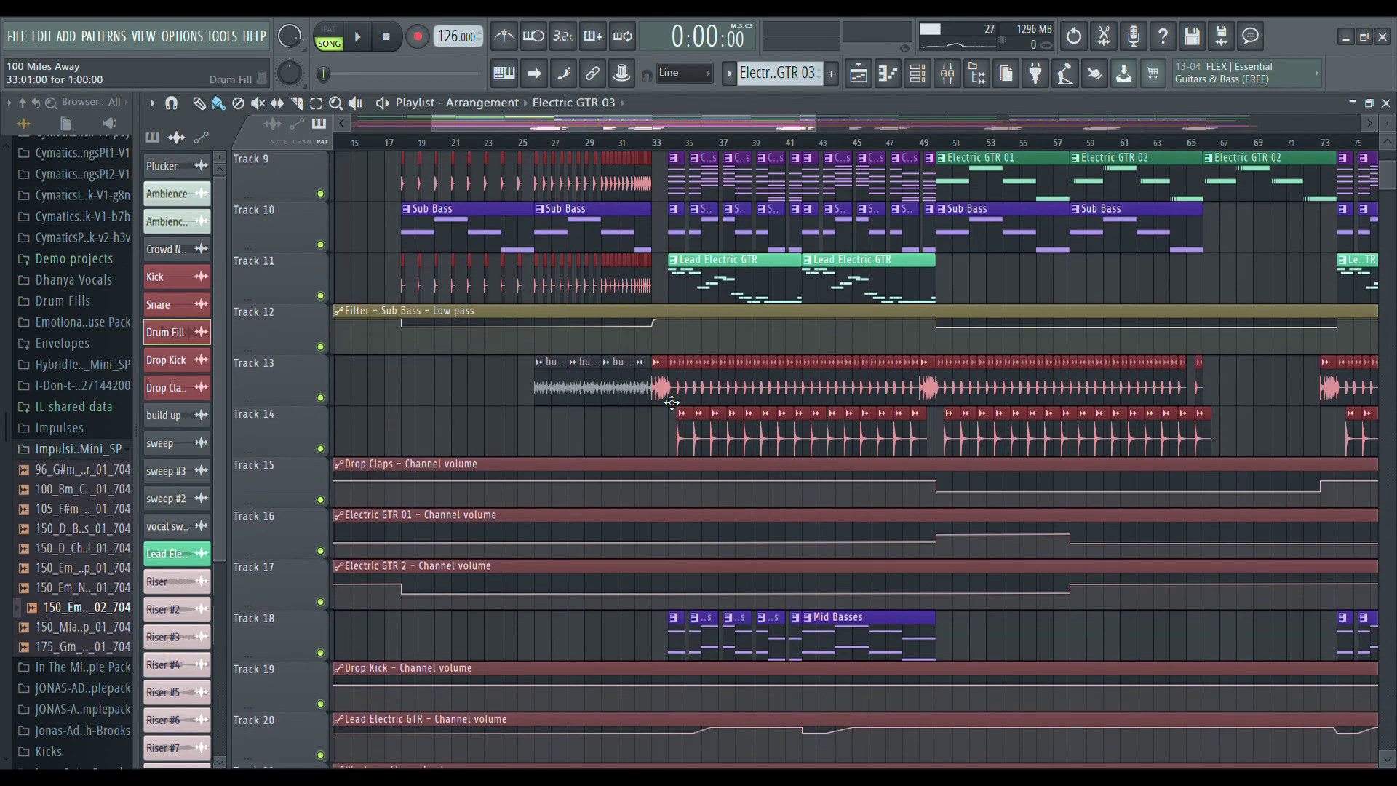
pyautogui.doubleClick(671, 402)
pyautogui.moveTo(573, 288); pyautogui.dragTo(688, 205)
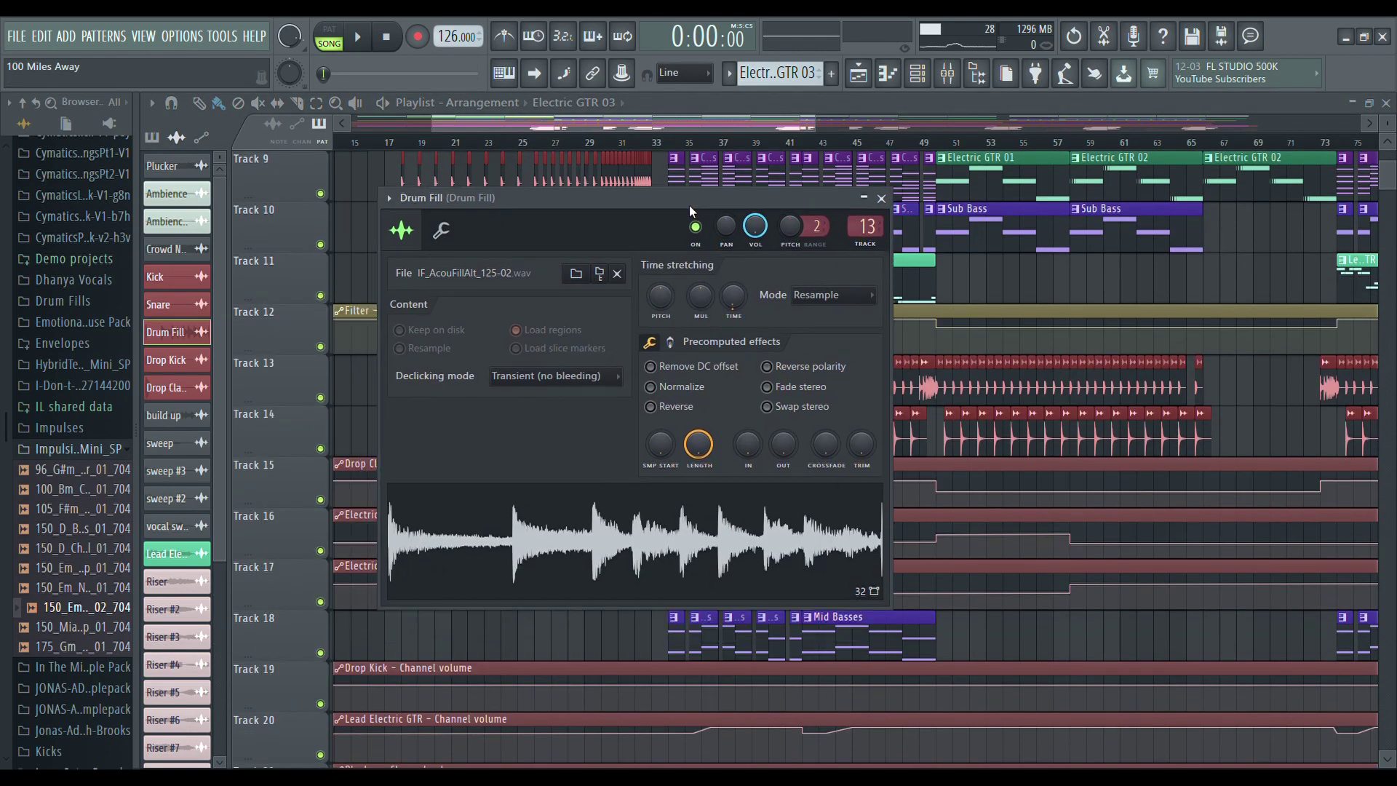
pyautogui.click(673, 527)
pyautogui.click(881, 198)
pyautogui.scroll(8, 761, 383)
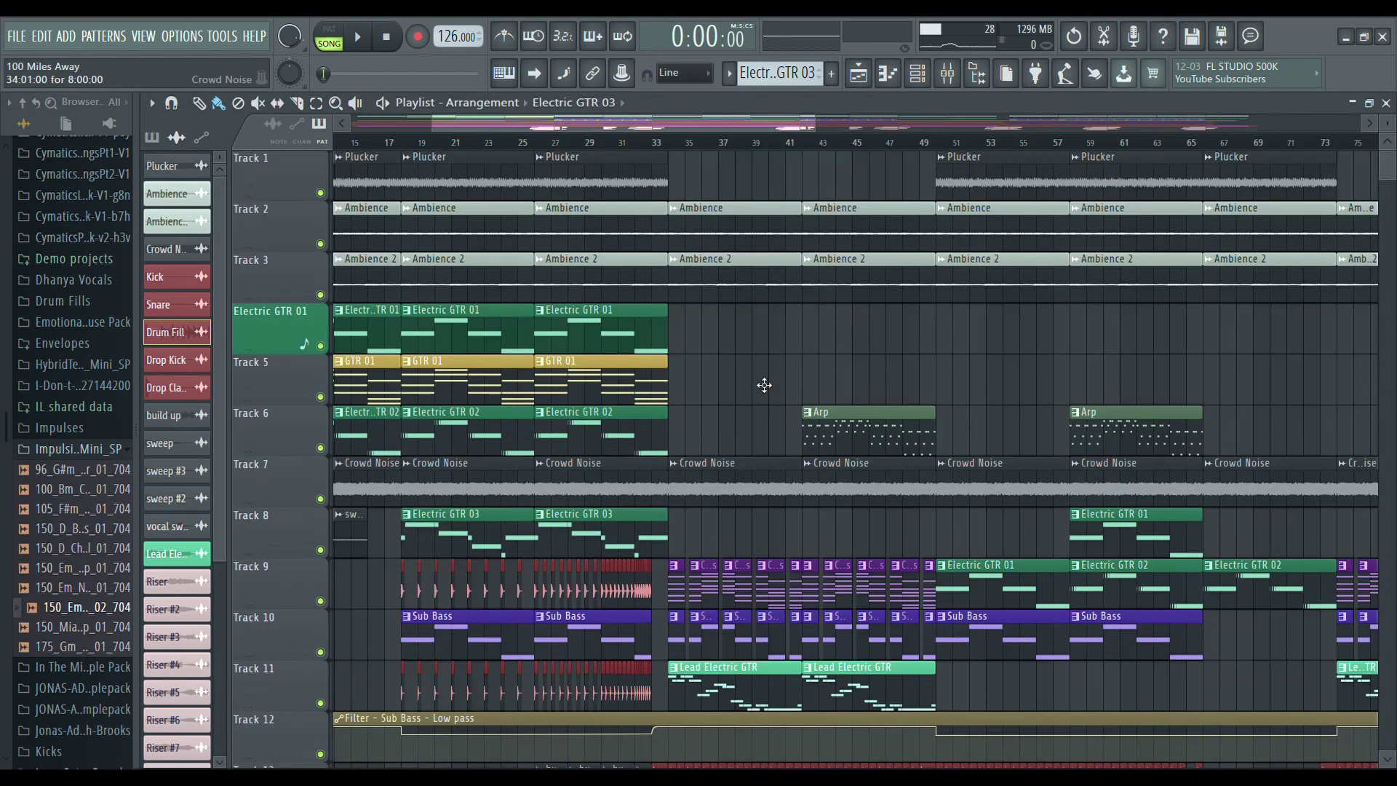
pyautogui.click(759, 364)
pyautogui.moveTo(760, 368); pyautogui.dragTo(818, 373)
pyautogui.rightClick(819, 373)
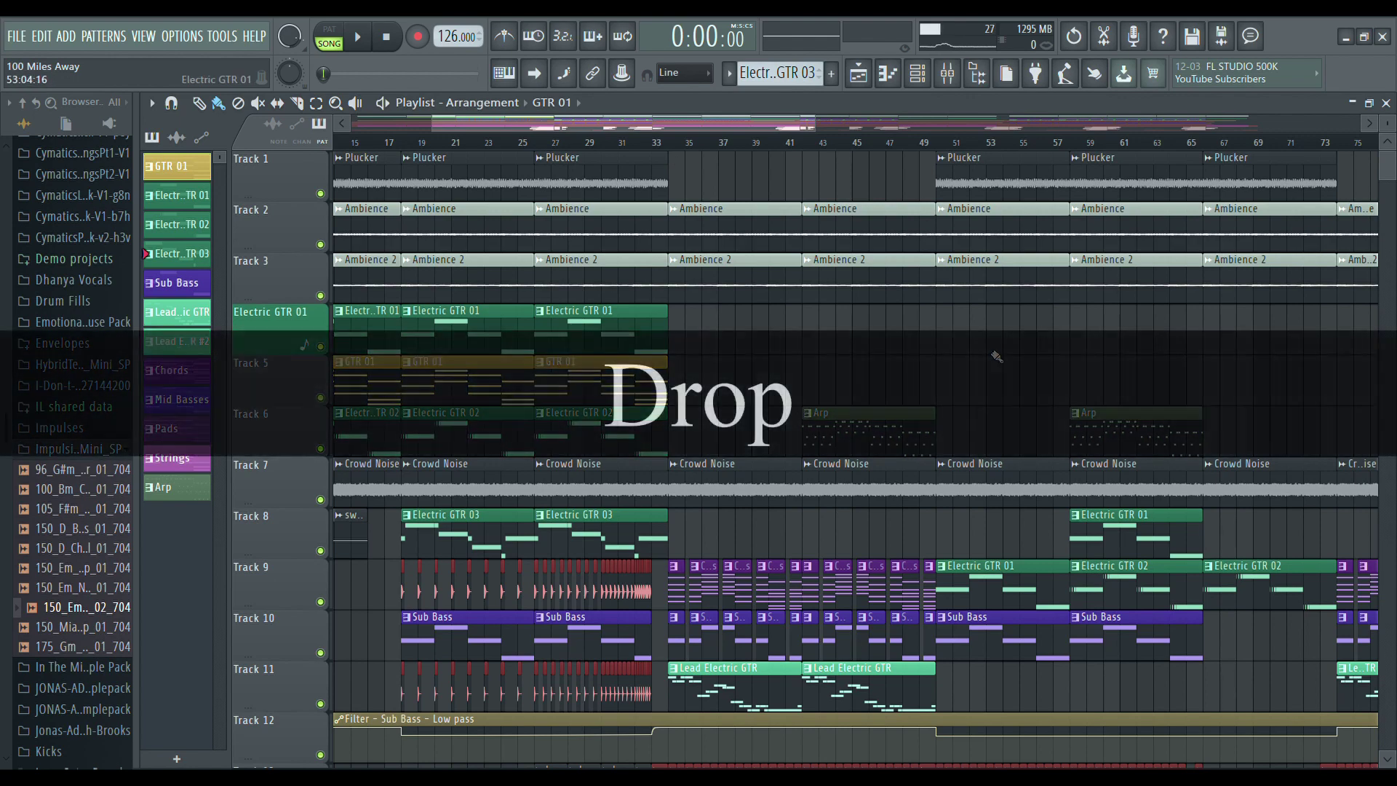
# Open the drop's Chords pattern from Track 9 in the piano roll, show it from bar 1, and start pattern playback.
pyautogui.scroll(-8, 939, 375)
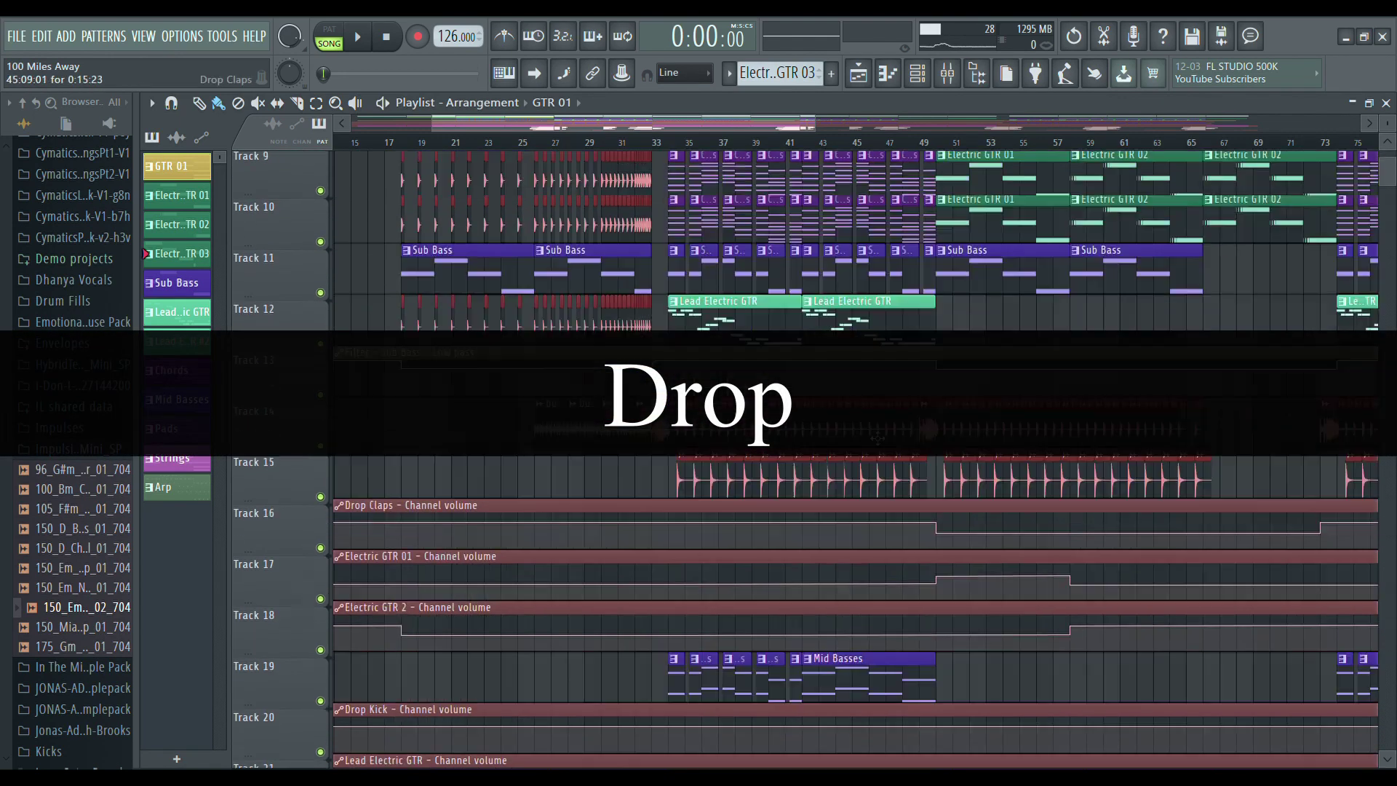
pyautogui.scroll(8, 880, 391)
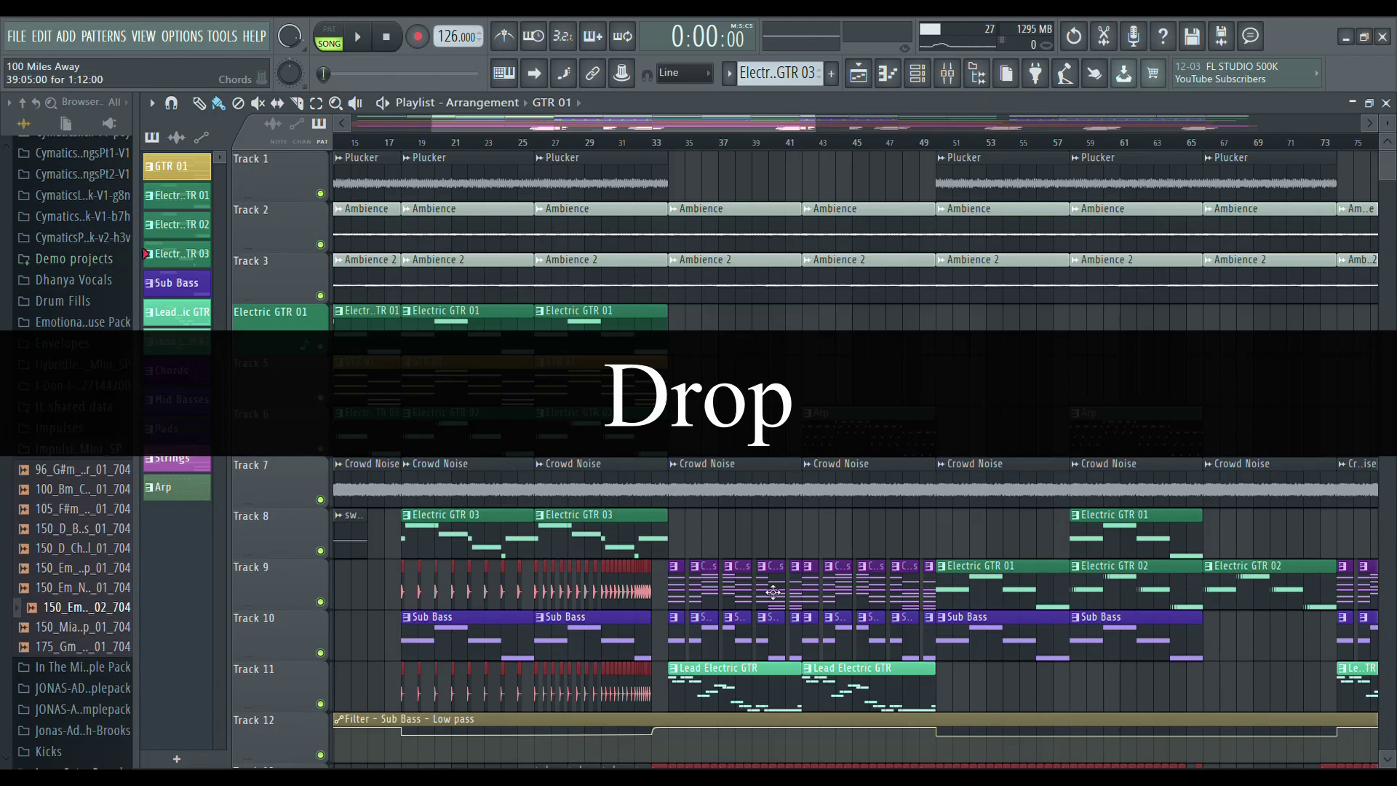
pyautogui.doubleClick(772, 592)
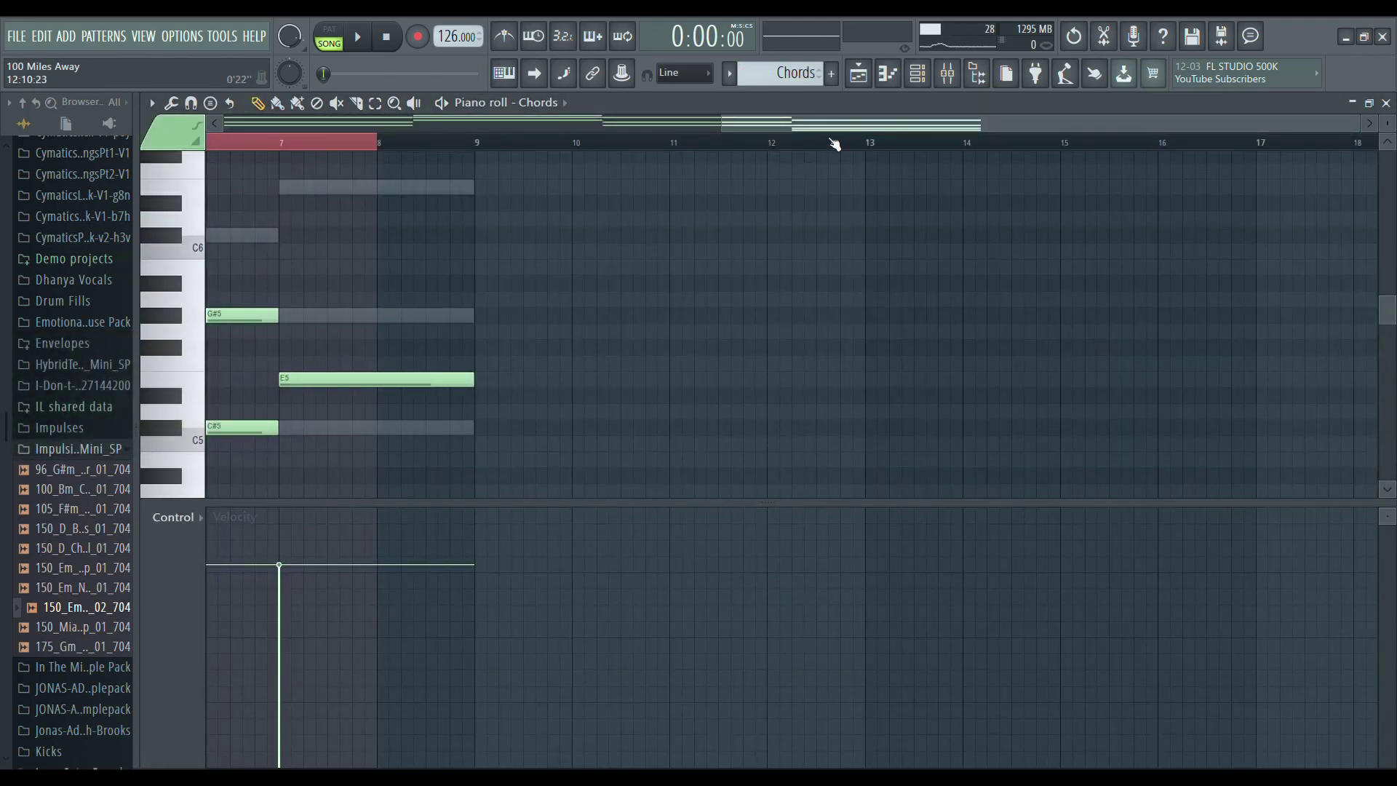
pyautogui.hscroll(-6, 727, 140)
pyautogui.click(767, 142)
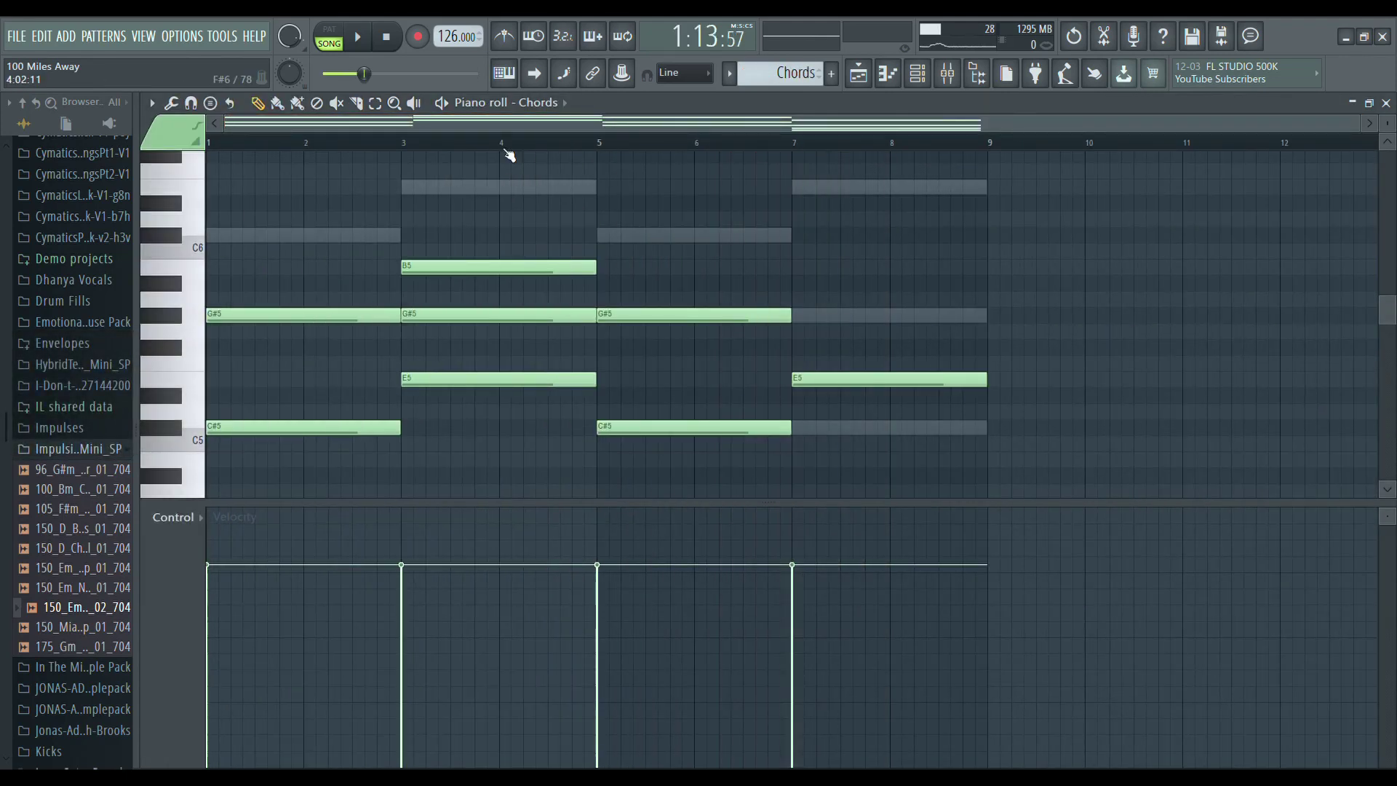
pyautogui.press('l')
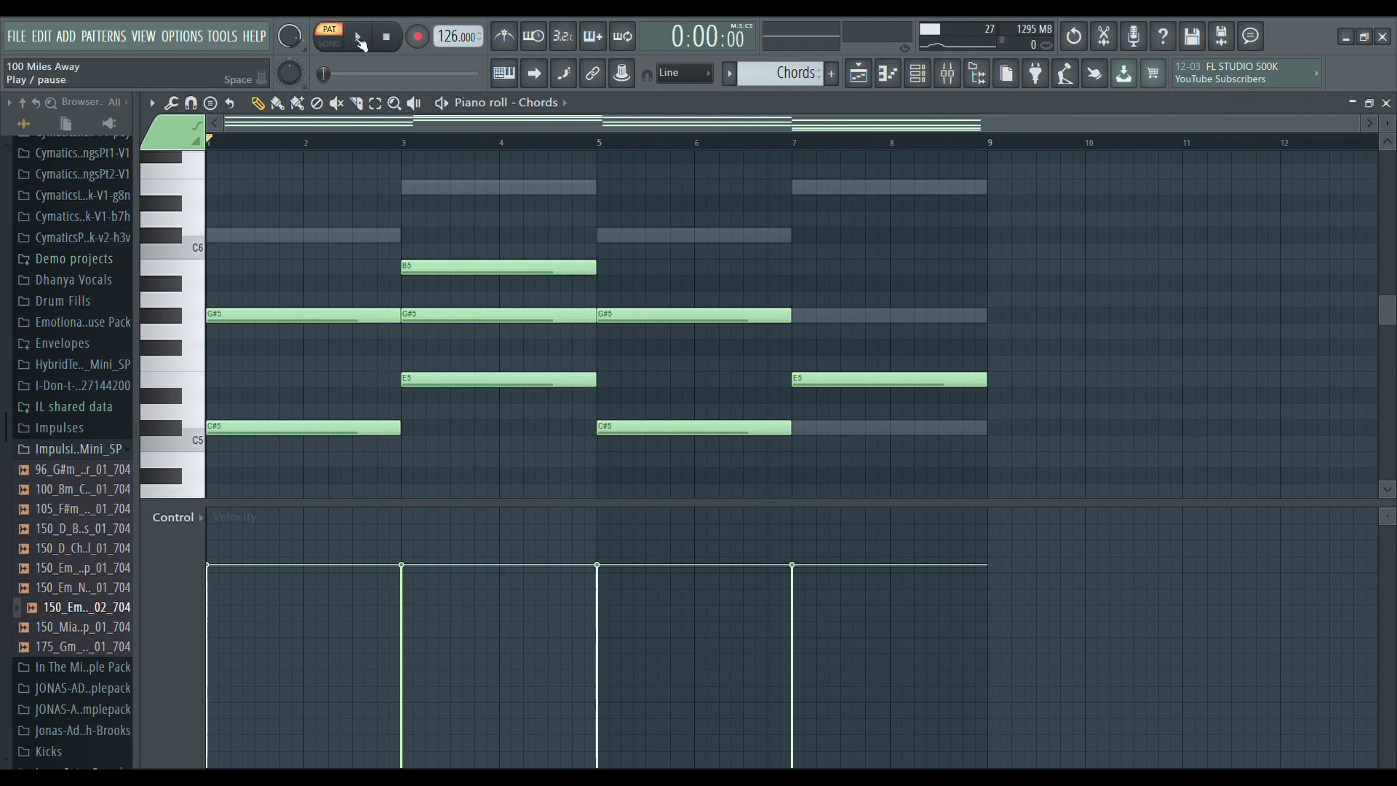
pyautogui.click(358, 40)
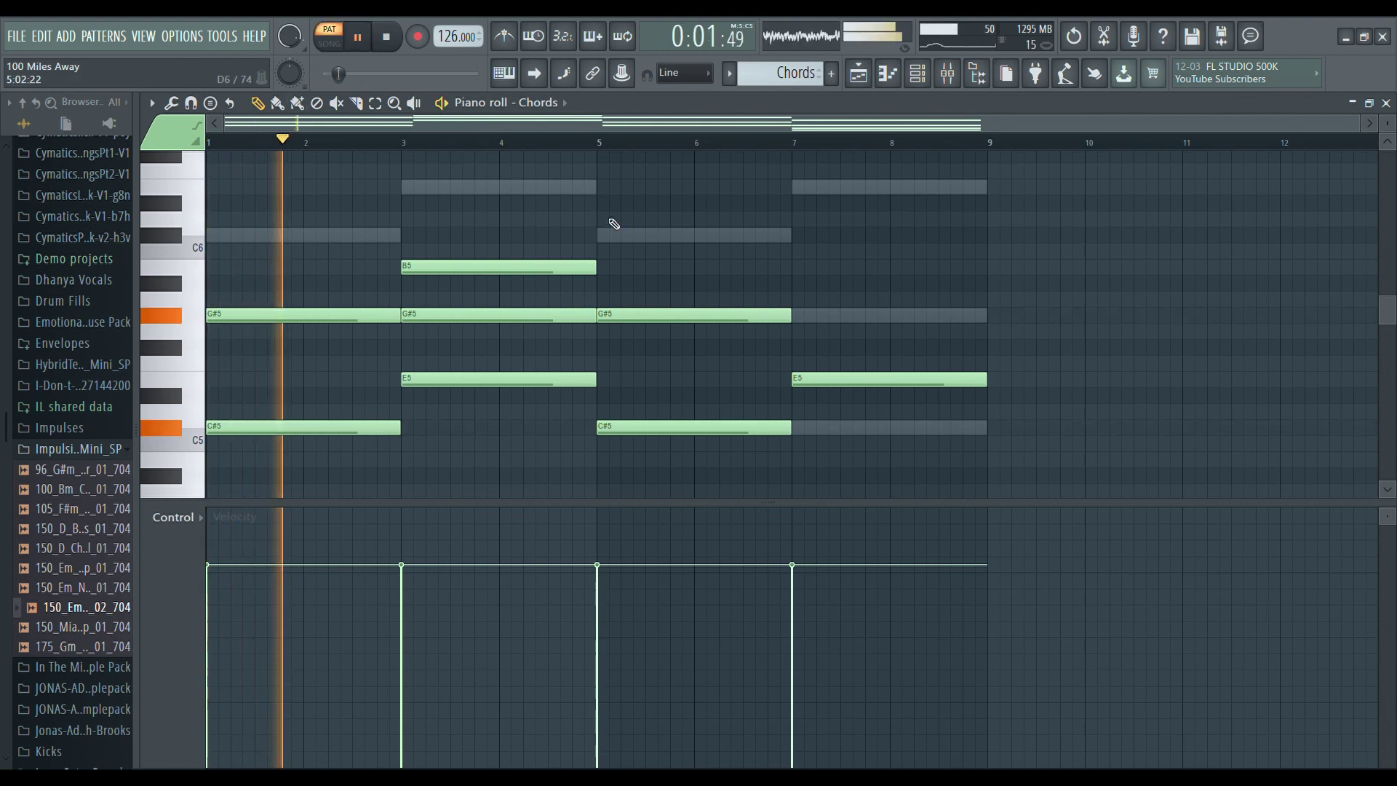
# Show the Chords mixer track and its effects below the notes, view the lower chord notes during playback, and stop.
pyautogui.press('F9')
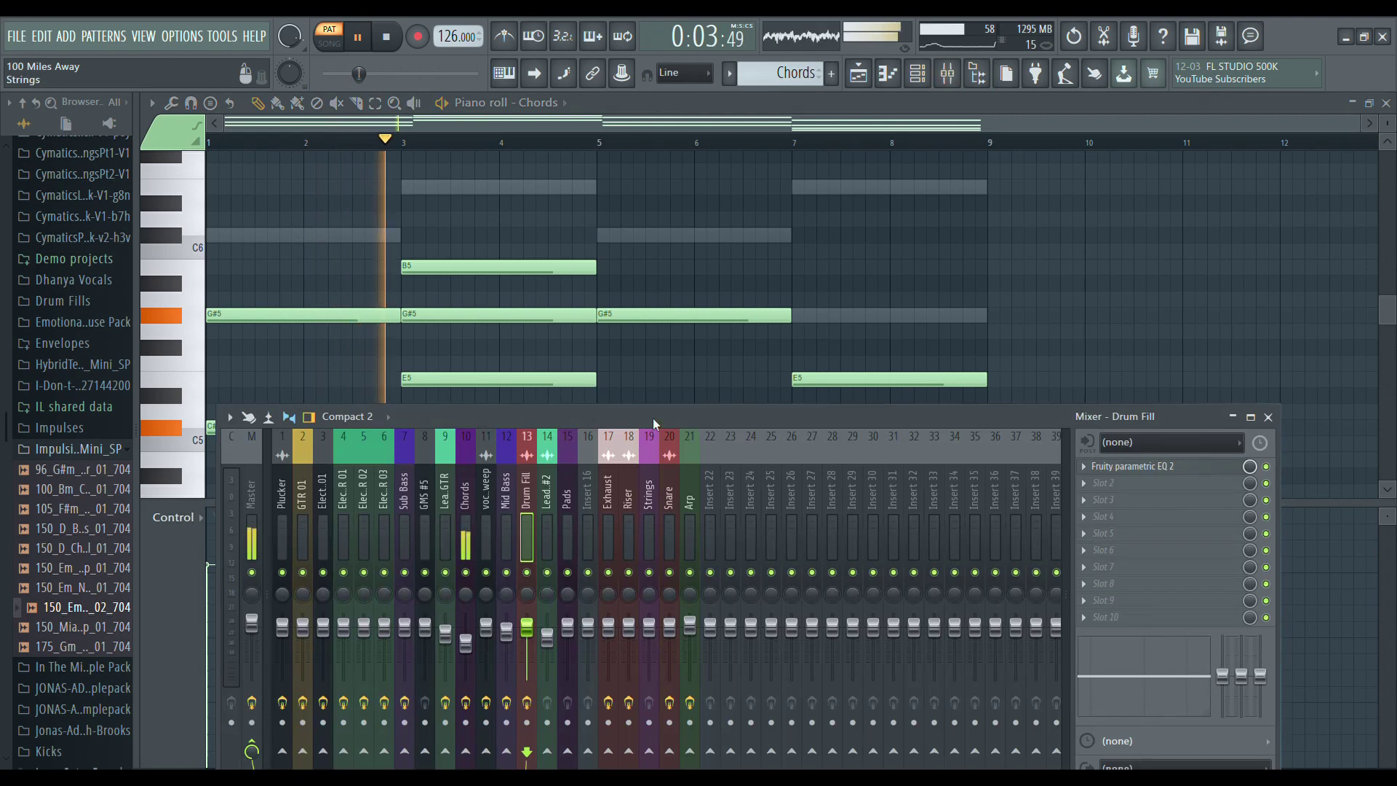
pyautogui.moveTo(662, 405); pyautogui.dragTo(717, 252)
pyautogui.click(532, 408)
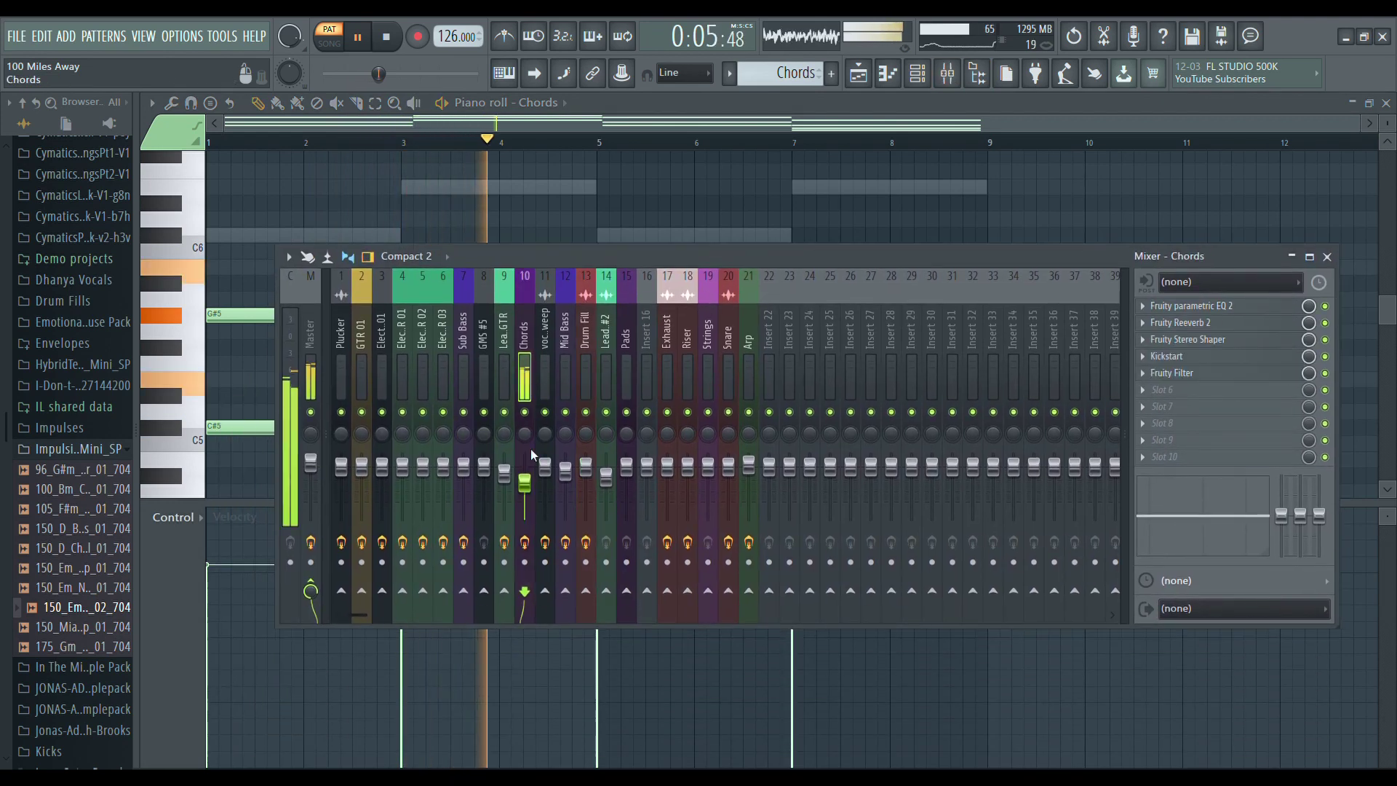
pyautogui.moveTo(751, 258); pyautogui.dragTo(709, 525)
pyautogui.scroll(-4, 701, 343)
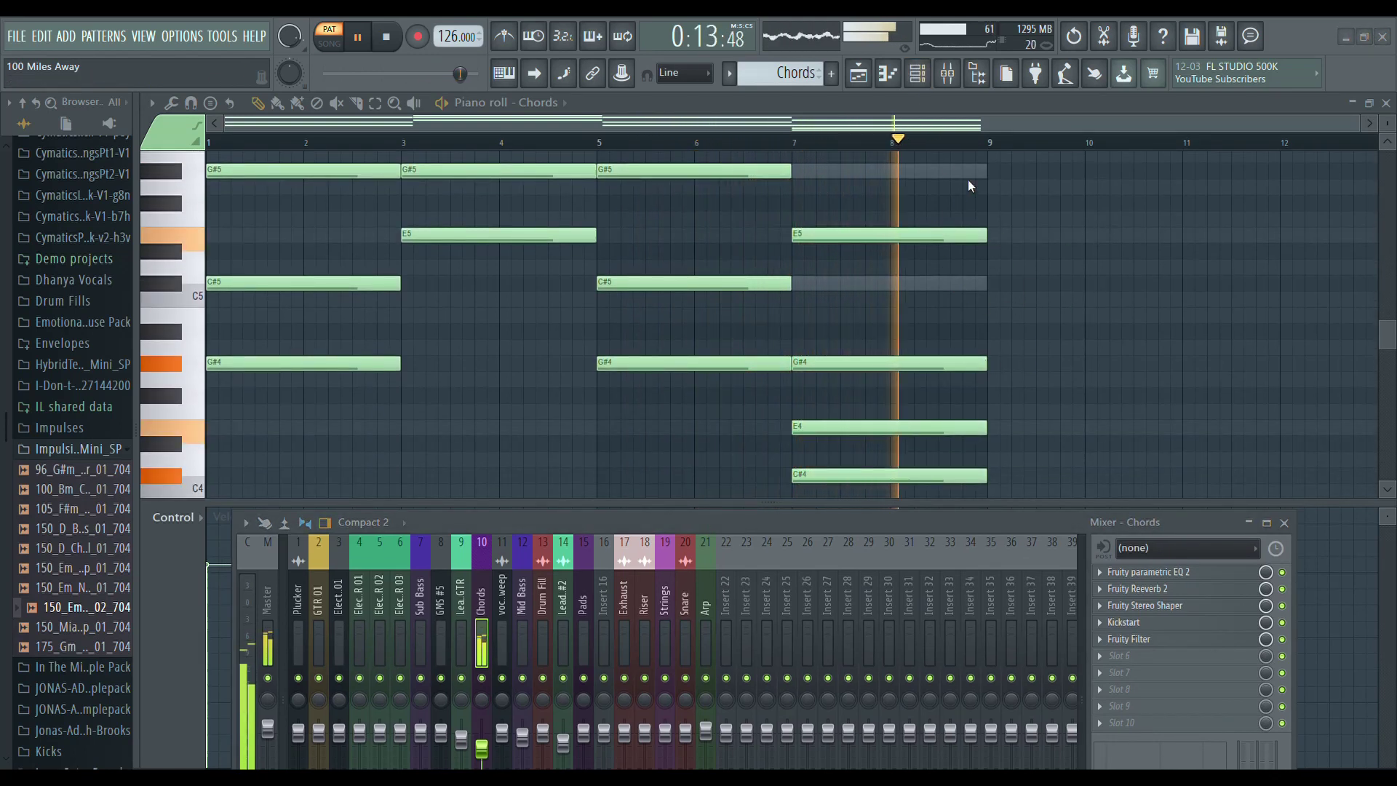
pyautogui.press('space')
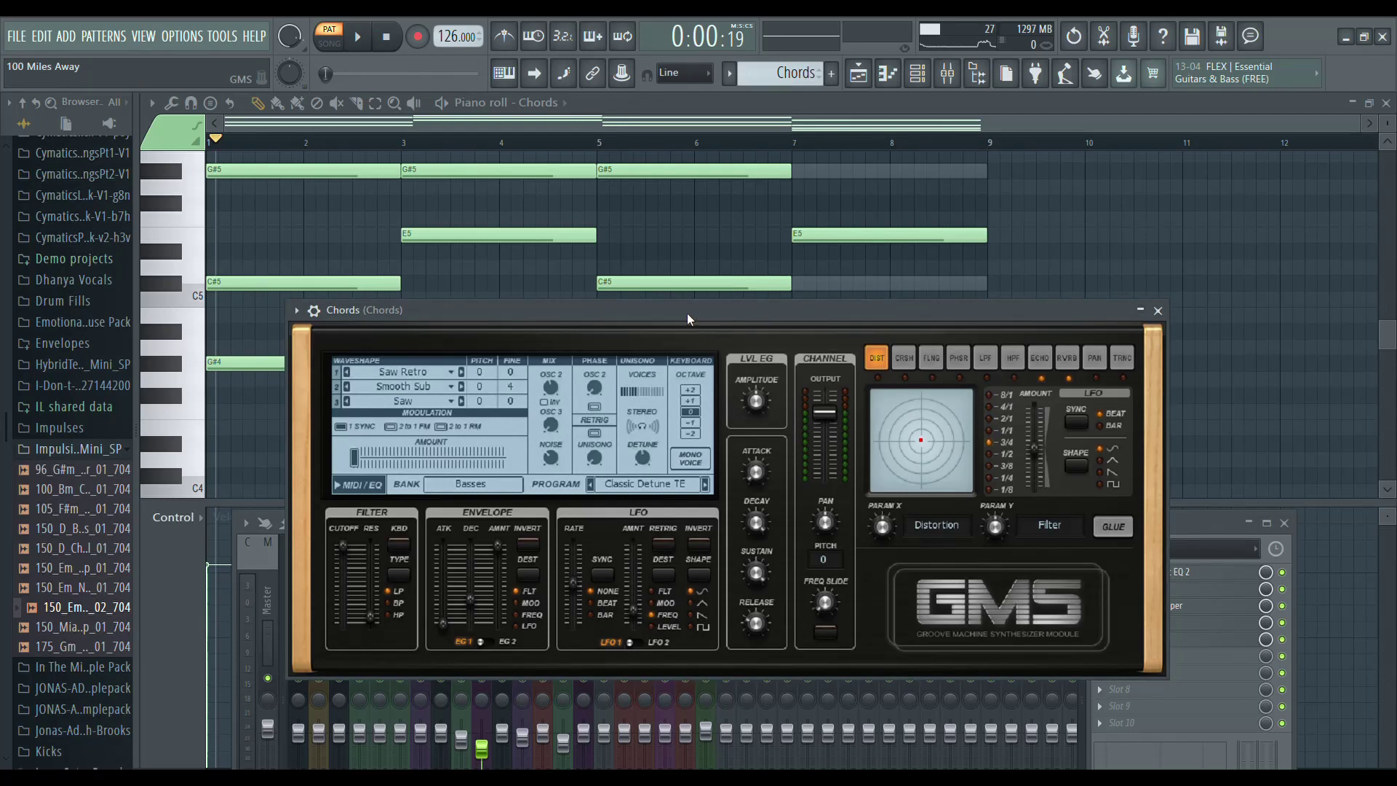
# Enable the typing keyboard and audition a note on the Chords GMS synth.
pyautogui.moveTo(686, 313); pyautogui.dragTo(530, 210)
pyautogui.click(503, 73)
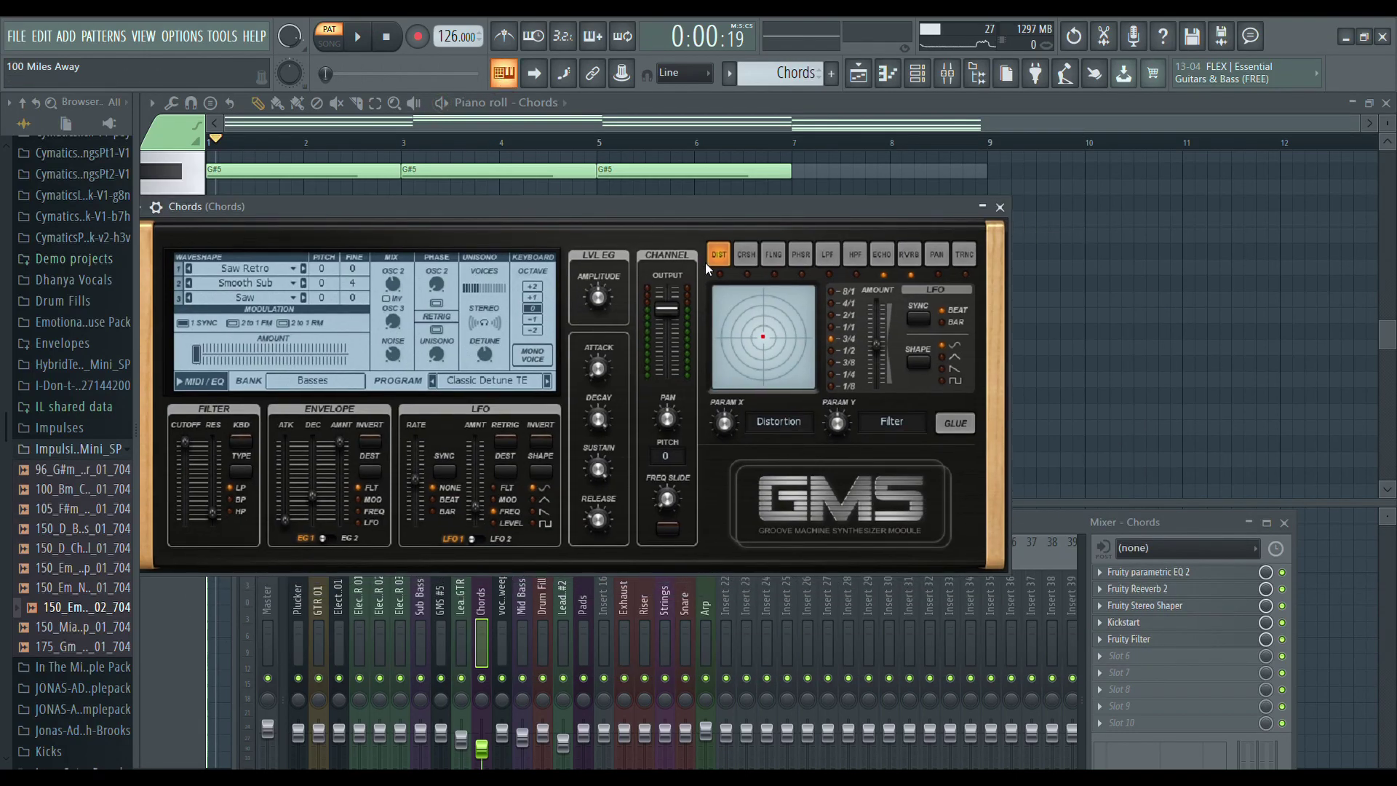
pyautogui.press('c')
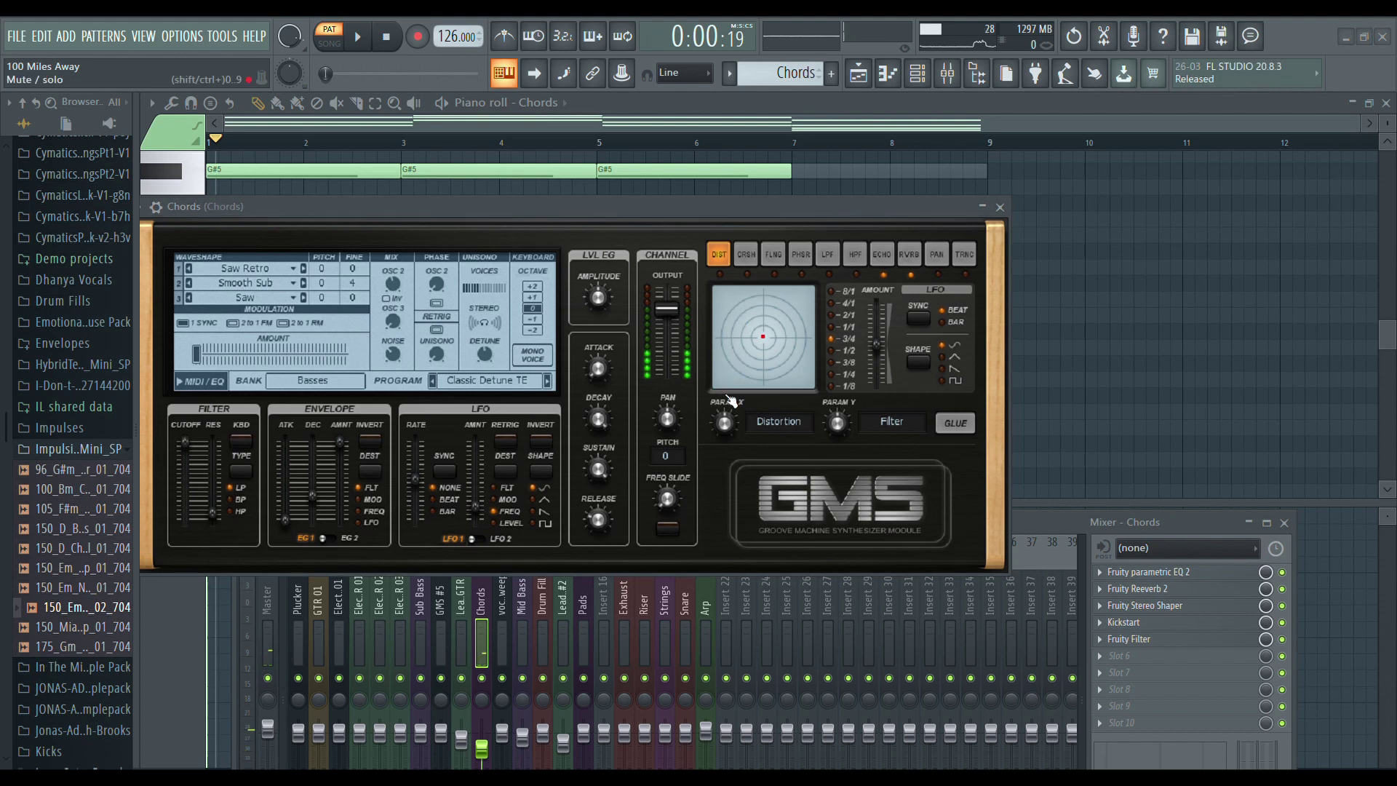
# Play the Chords pattern through to about bar 9, stop playback, and close the GMS synth.
pyautogui.press('space')
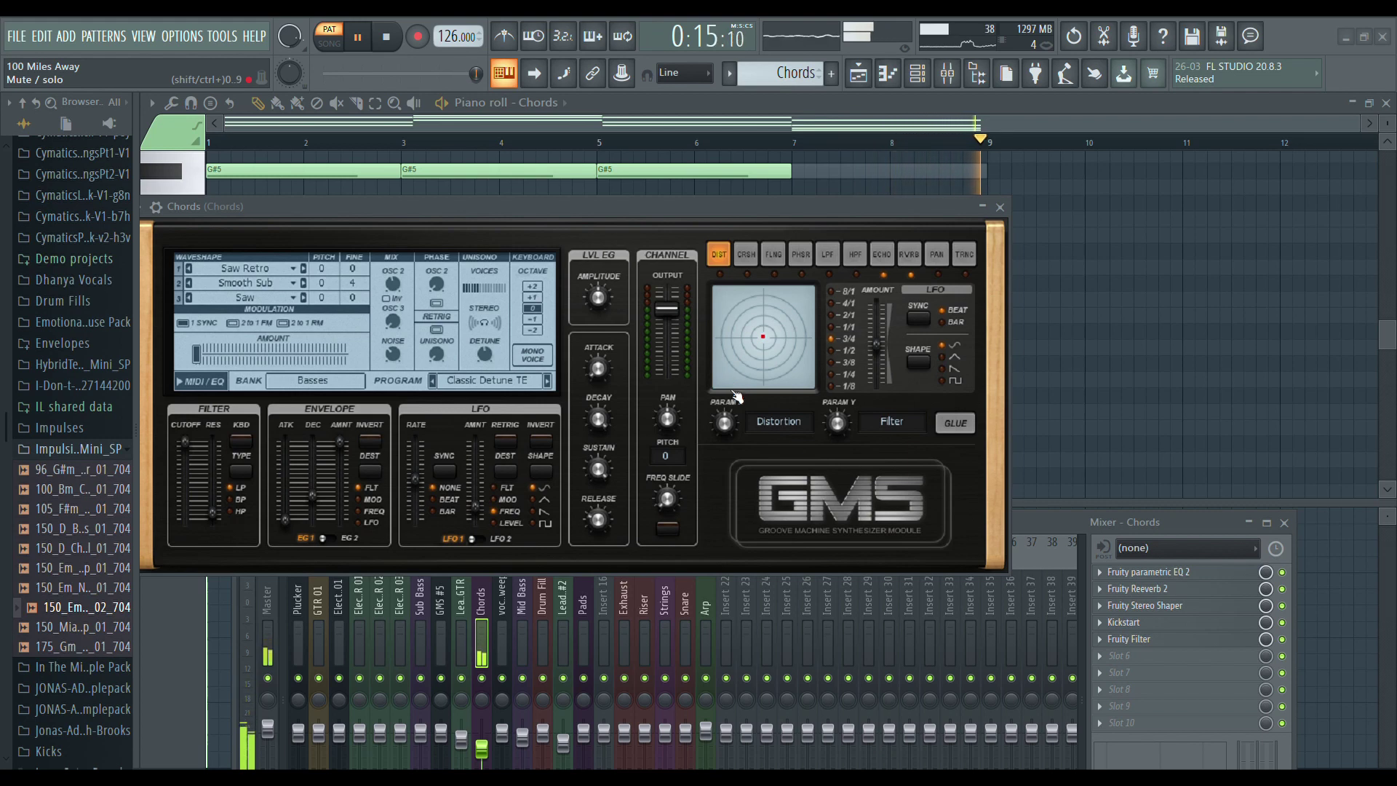
pyautogui.press('space')
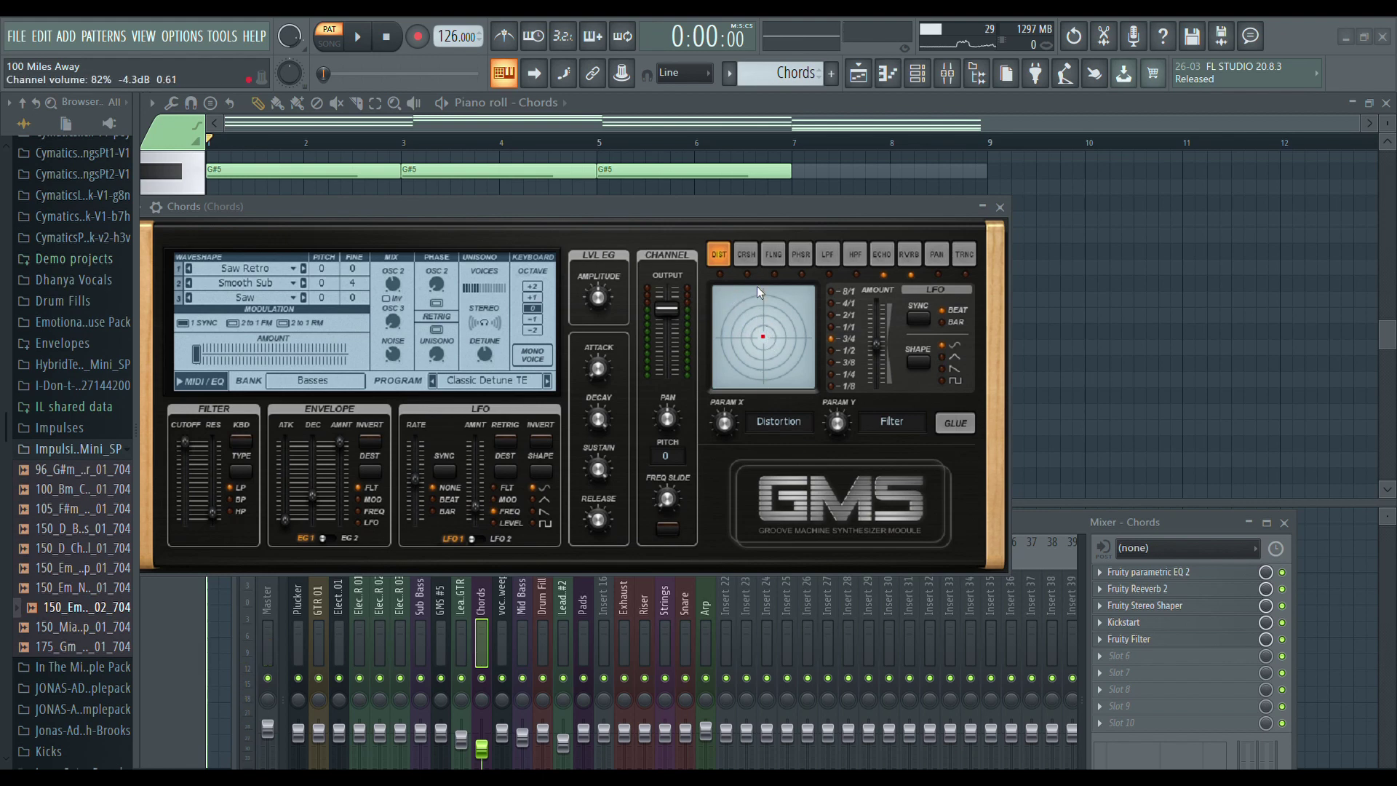
pyautogui.doubleClick(684, 207)
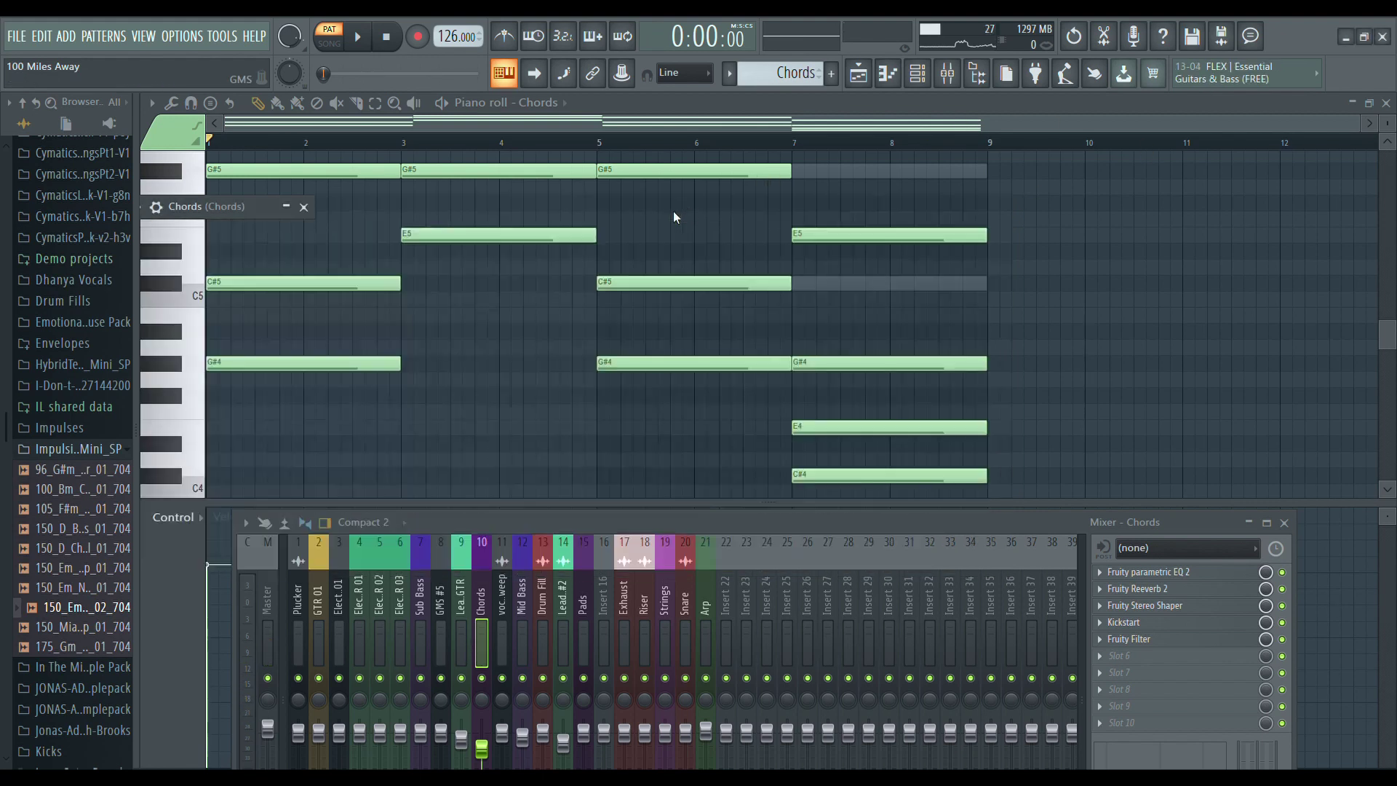
pyautogui.click(305, 208)
# Turn off the typing keyboard and inspect Fruity Parametric EQ 2 and Fruity Reeverb 2 on the Chords mixer track, closing each one.
pyautogui.moveTo(631, 539); pyautogui.dragTo(608, 451)
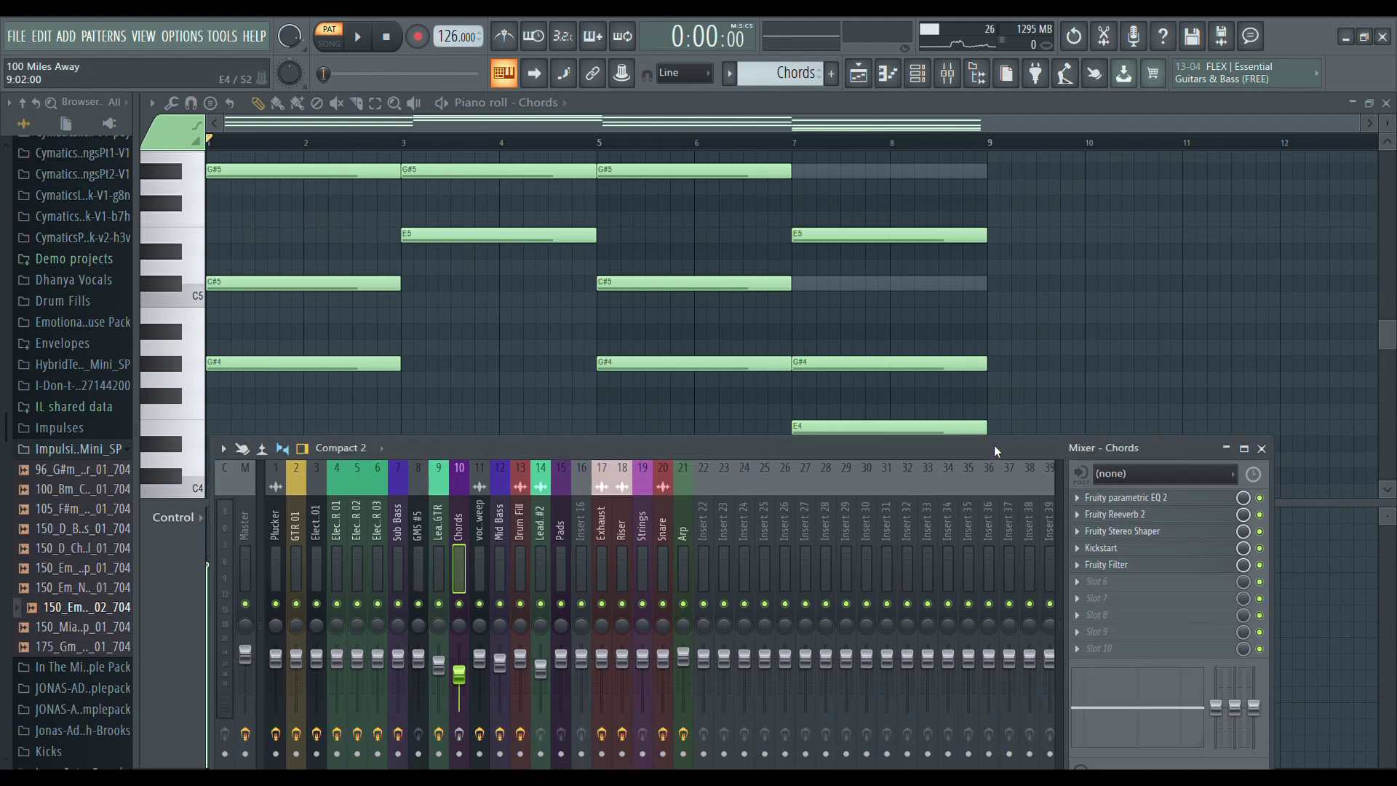
pyautogui.moveTo(993, 444); pyautogui.dragTo(989, 371)
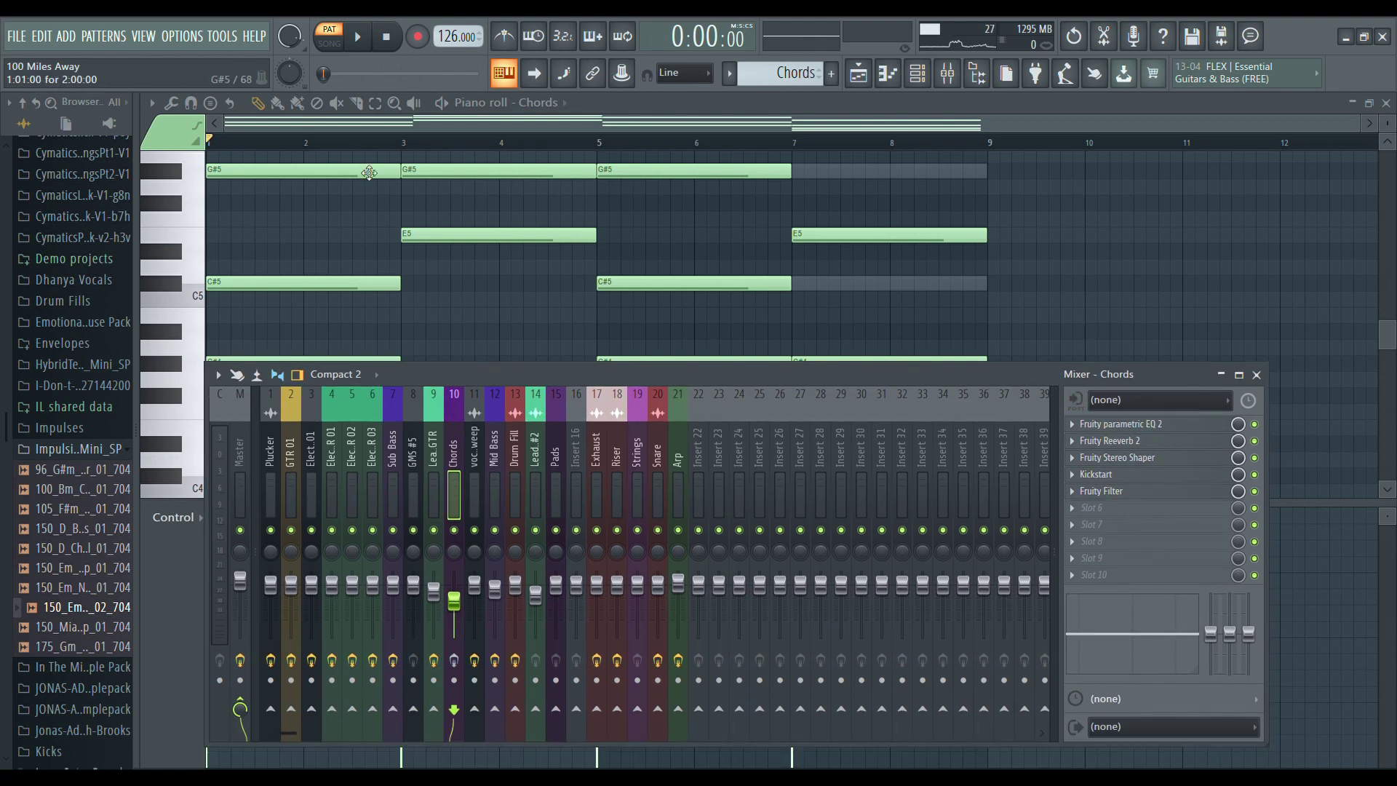
pyautogui.click(503, 73)
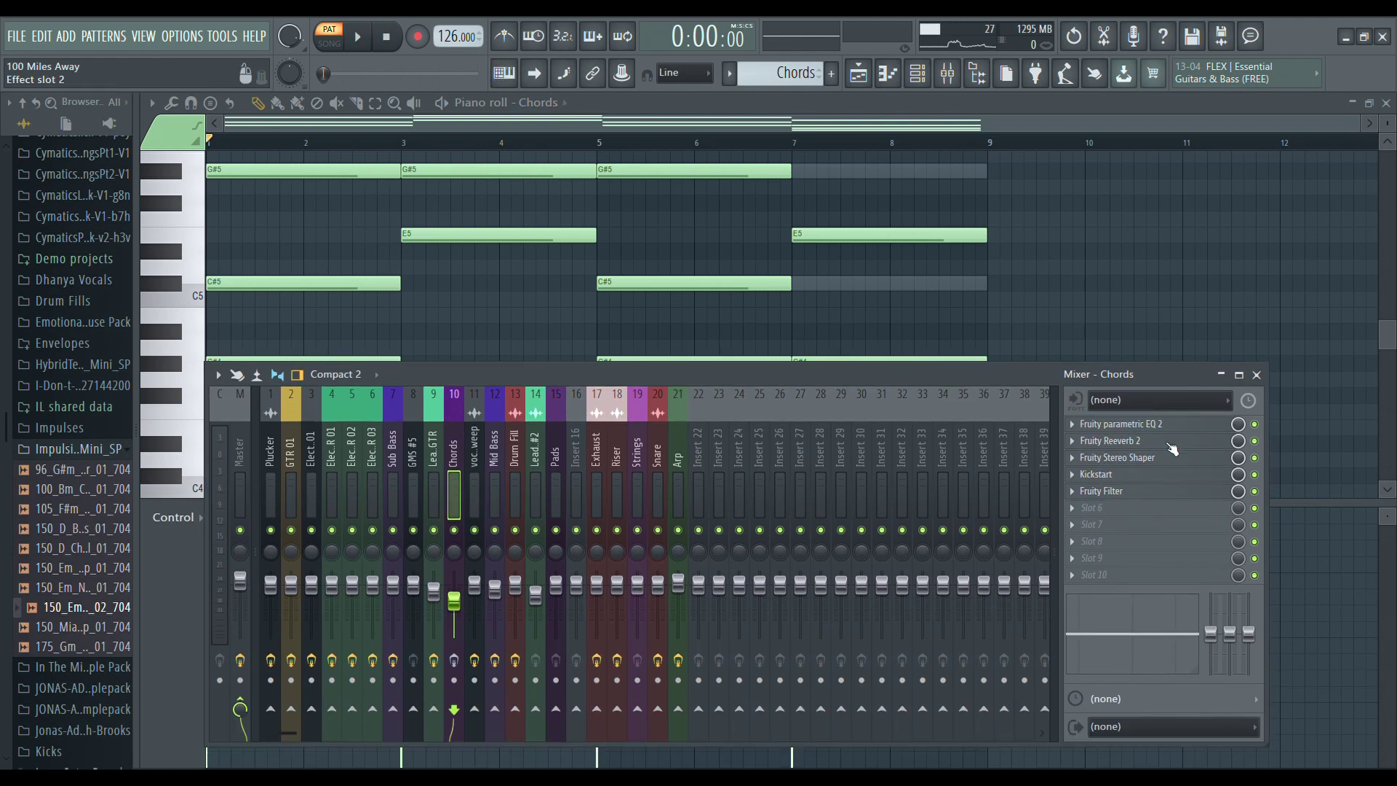
pyautogui.click(1153, 424)
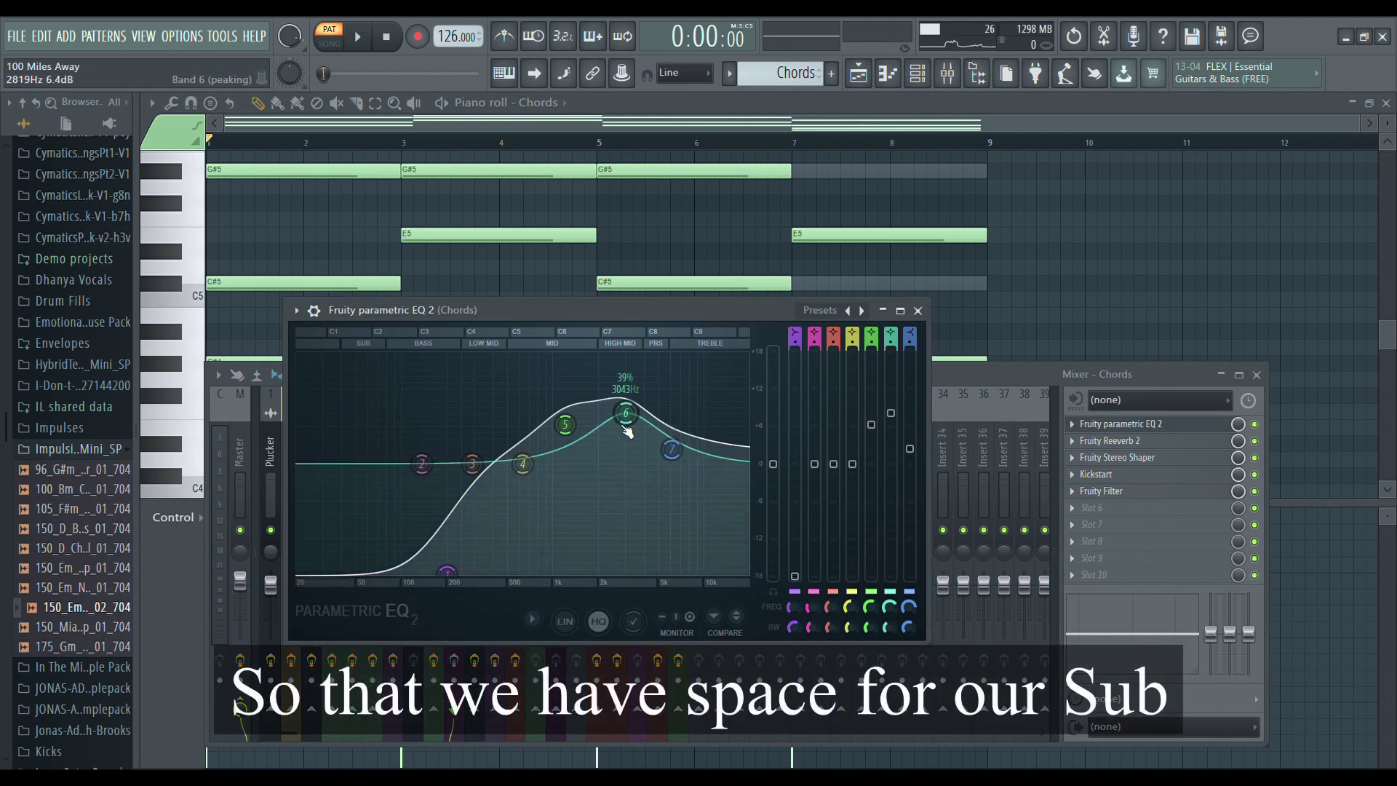
pyautogui.click(917, 311)
pyautogui.click(1122, 443)
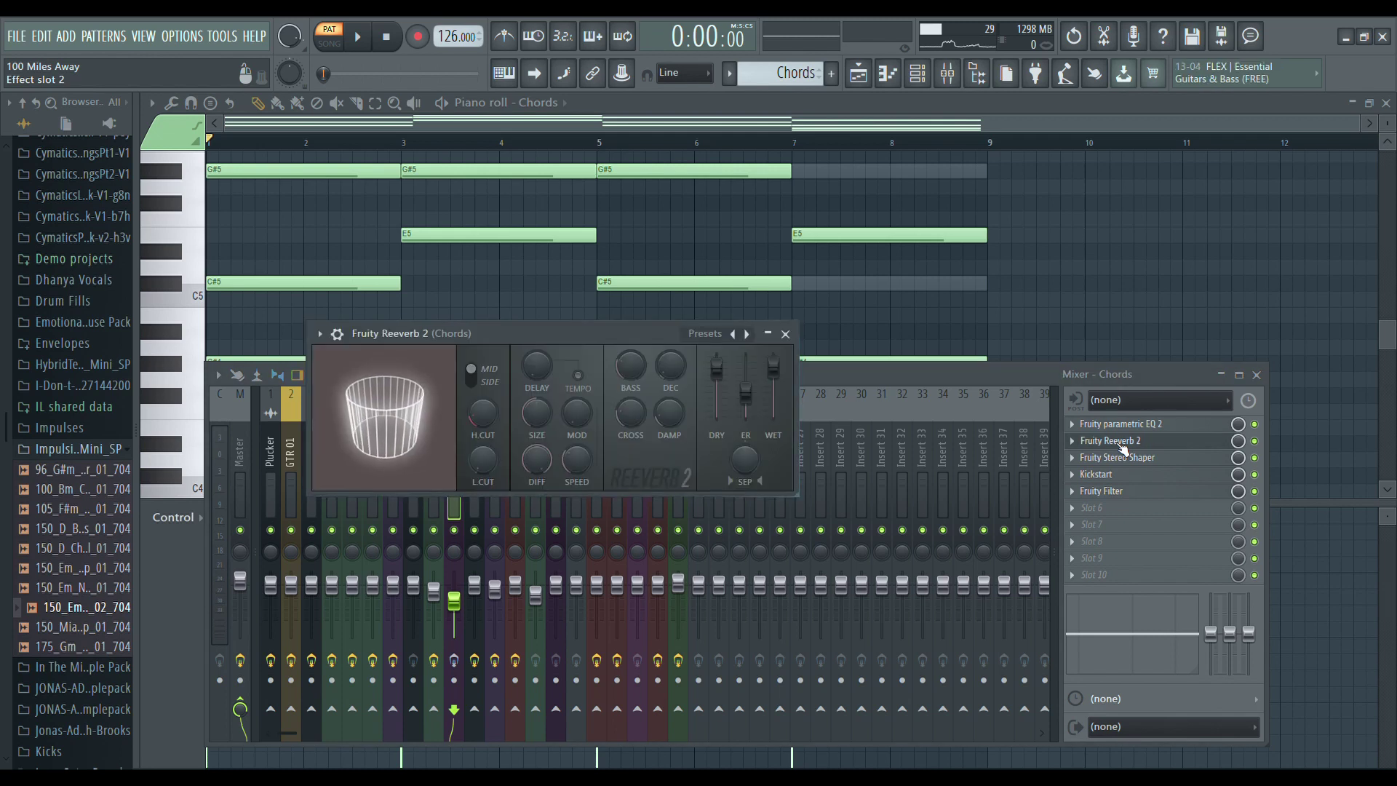
pyautogui.click(1122, 443)
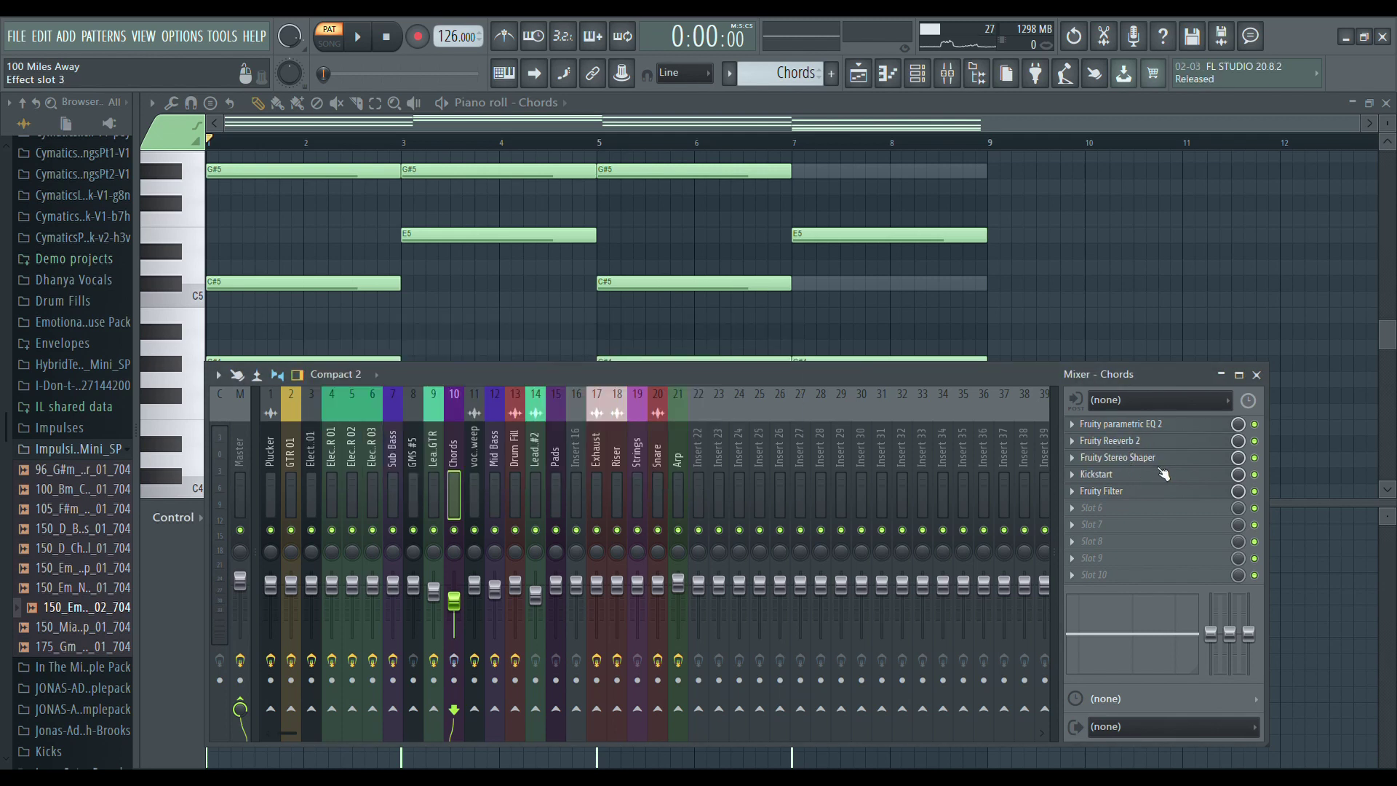
# Inspect Kickstart and Fruity Filter on the Chords mixer track, closing both effects and the mixer.
pyautogui.click(1106, 477)
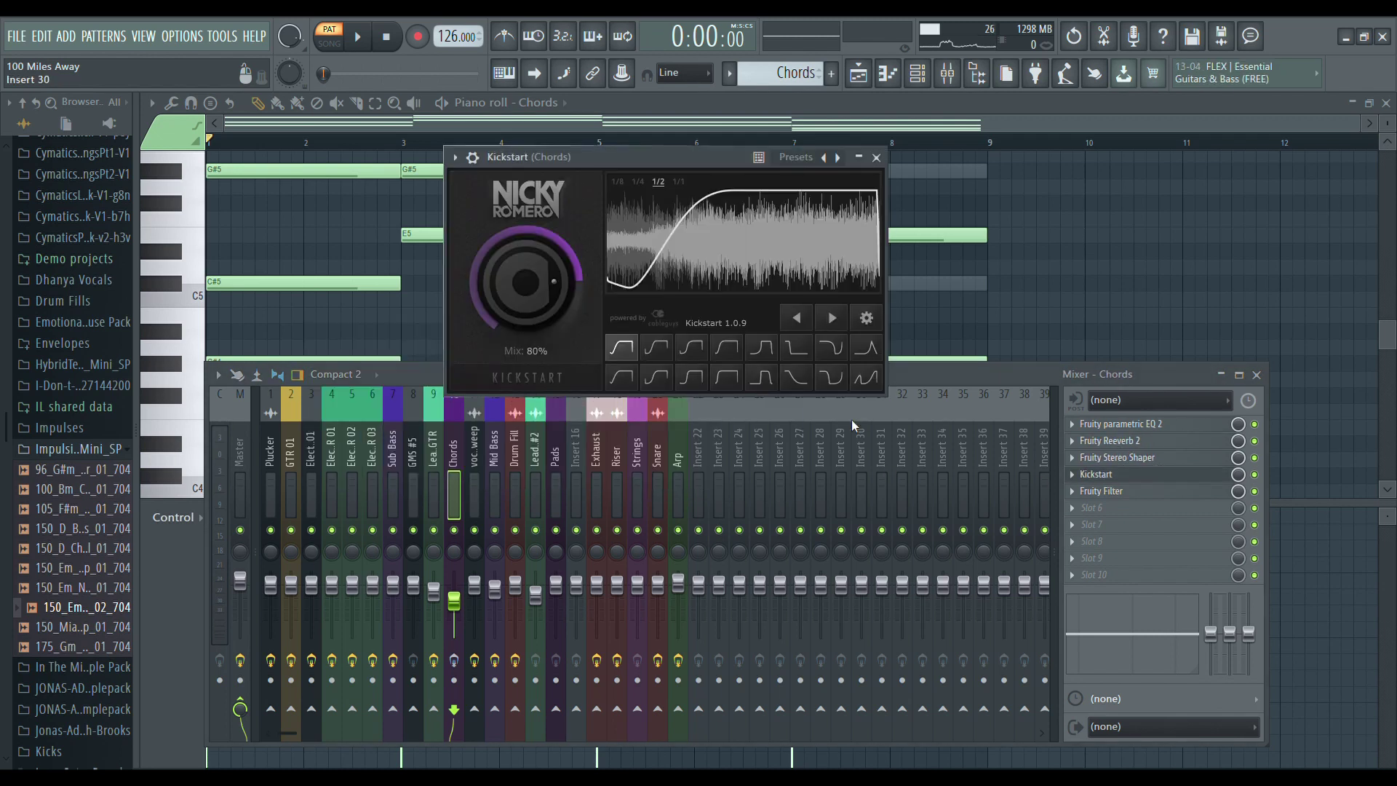
pyautogui.moveTo(669, 160); pyautogui.dragTo(669, 207)
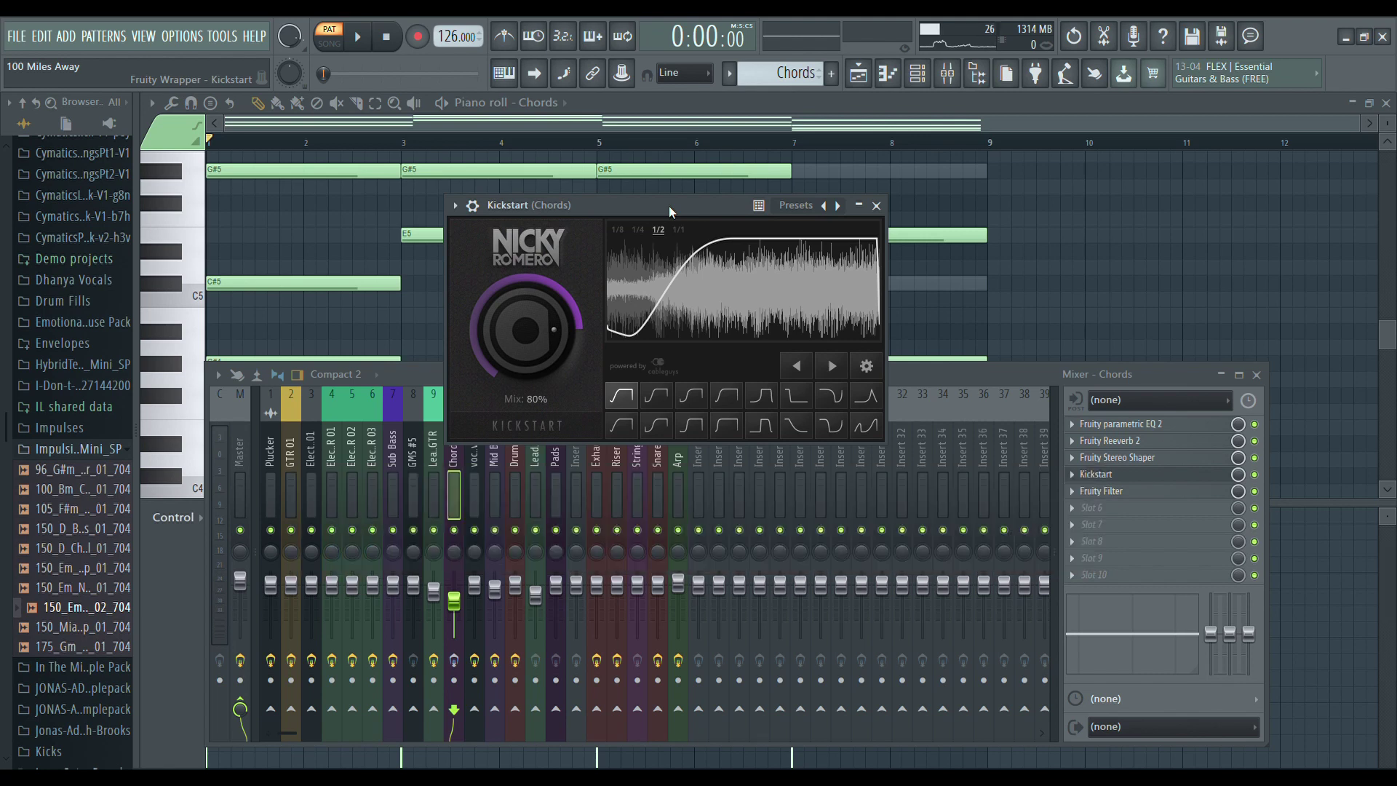
pyautogui.click(876, 206)
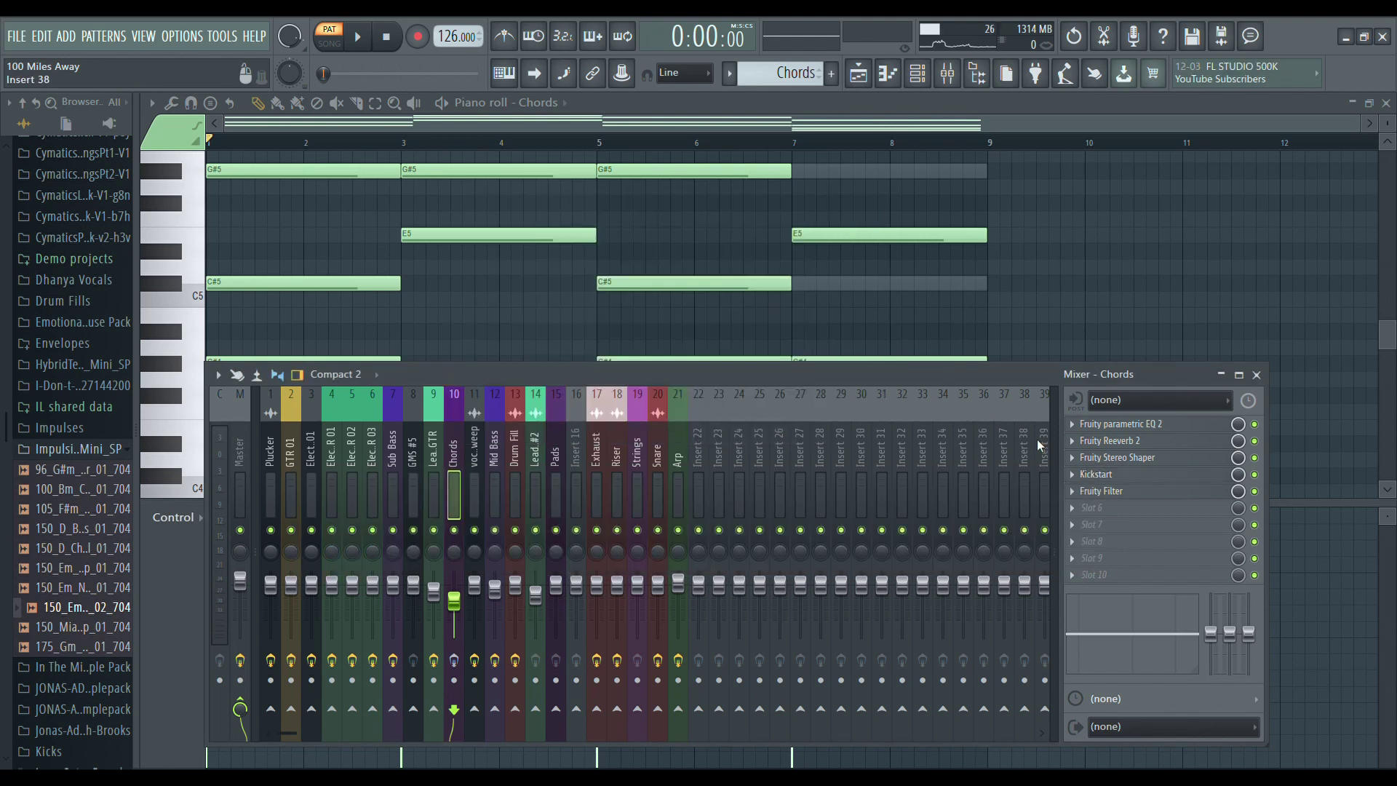
pyautogui.click(1113, 492)
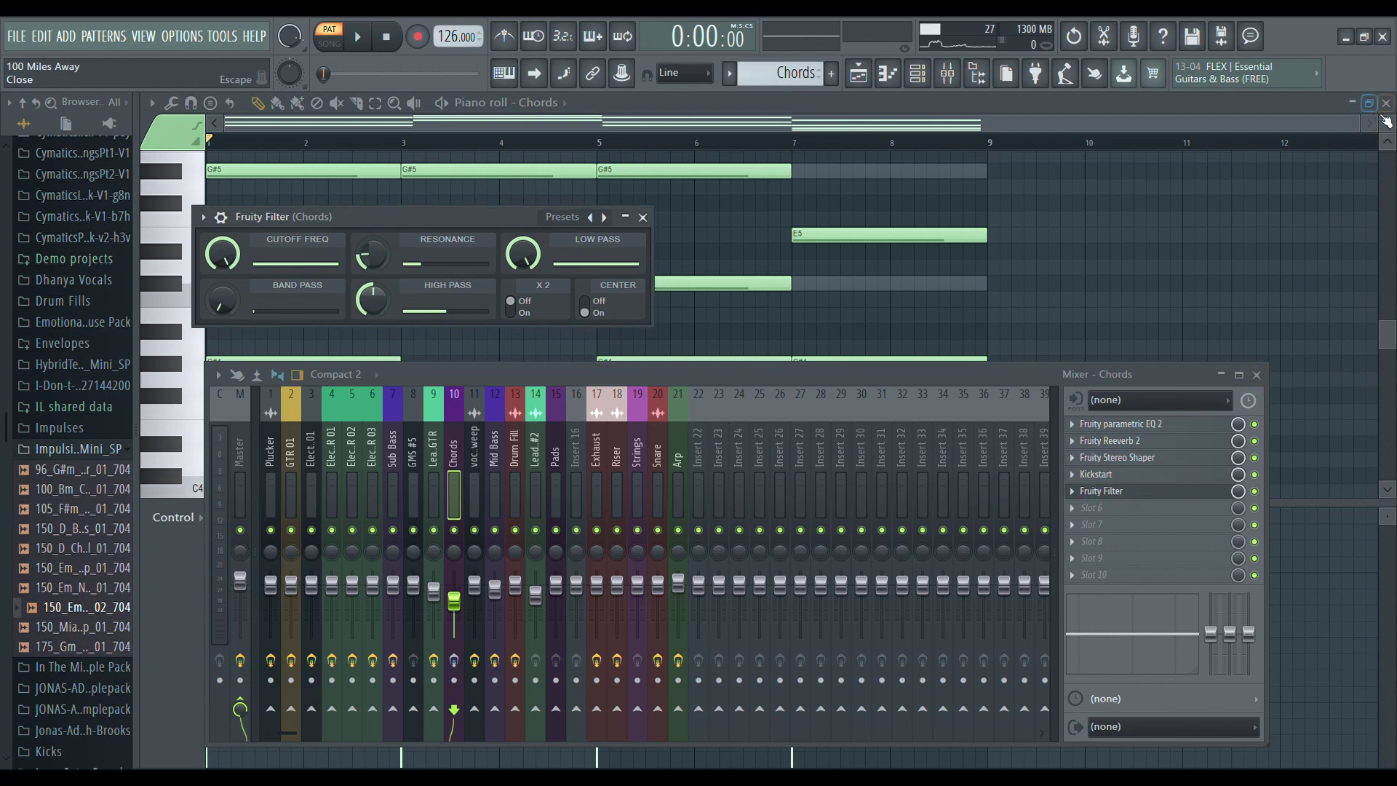
pyautogui.click(1265, 372)
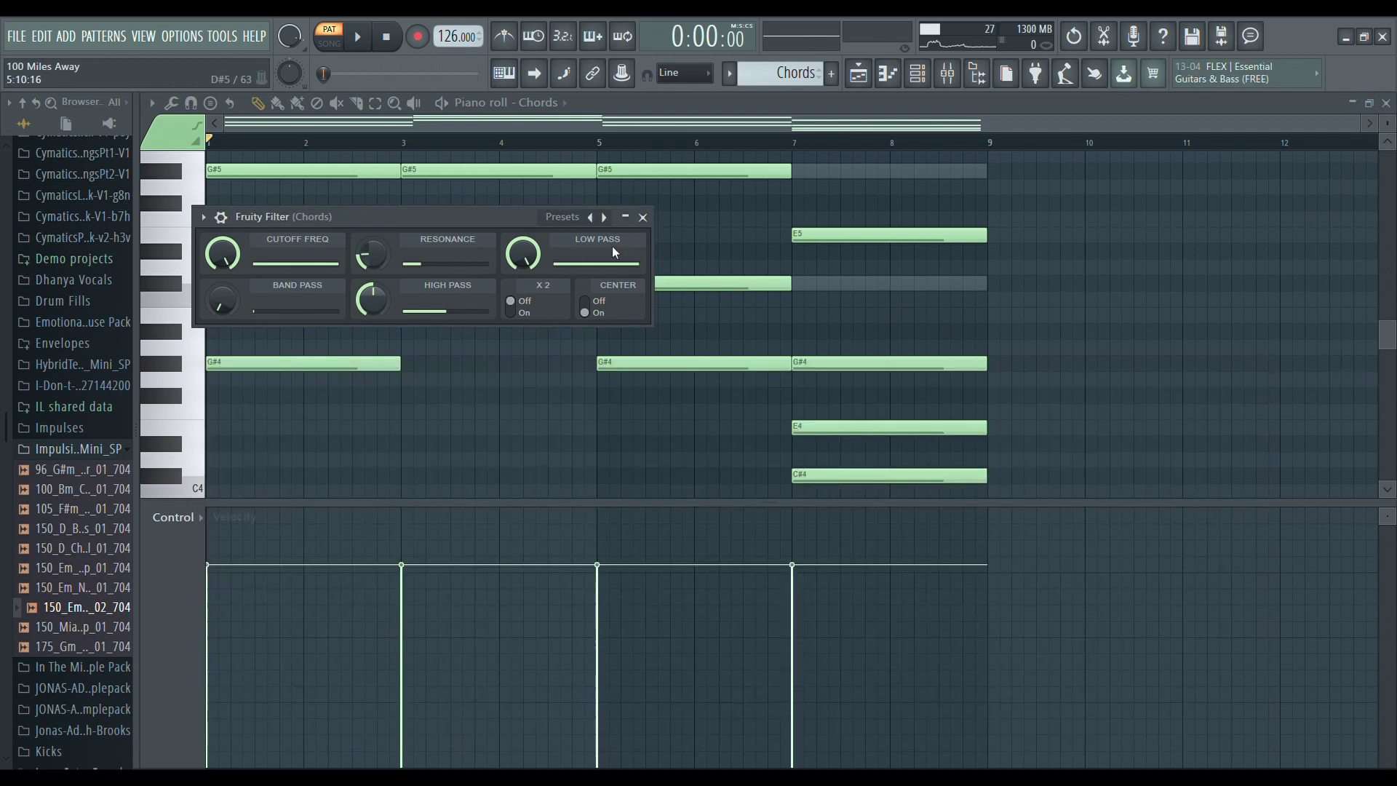
pyautogui.click(642, 217)
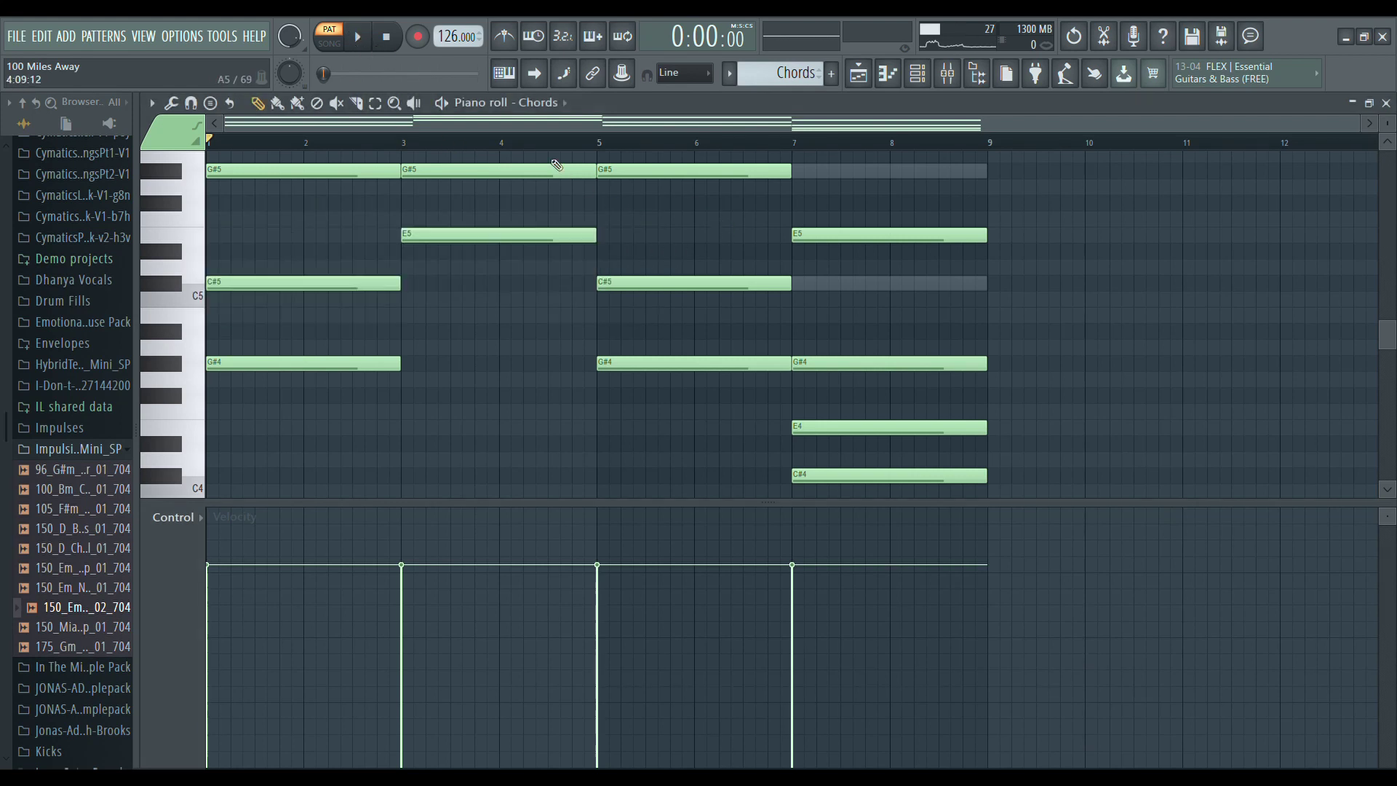
# Audition the Chords pattern with its mixer track showing, stop playback, and bypass all five effects on the track.
pyautogui.press('space')
pyautogui.click(947, 73)
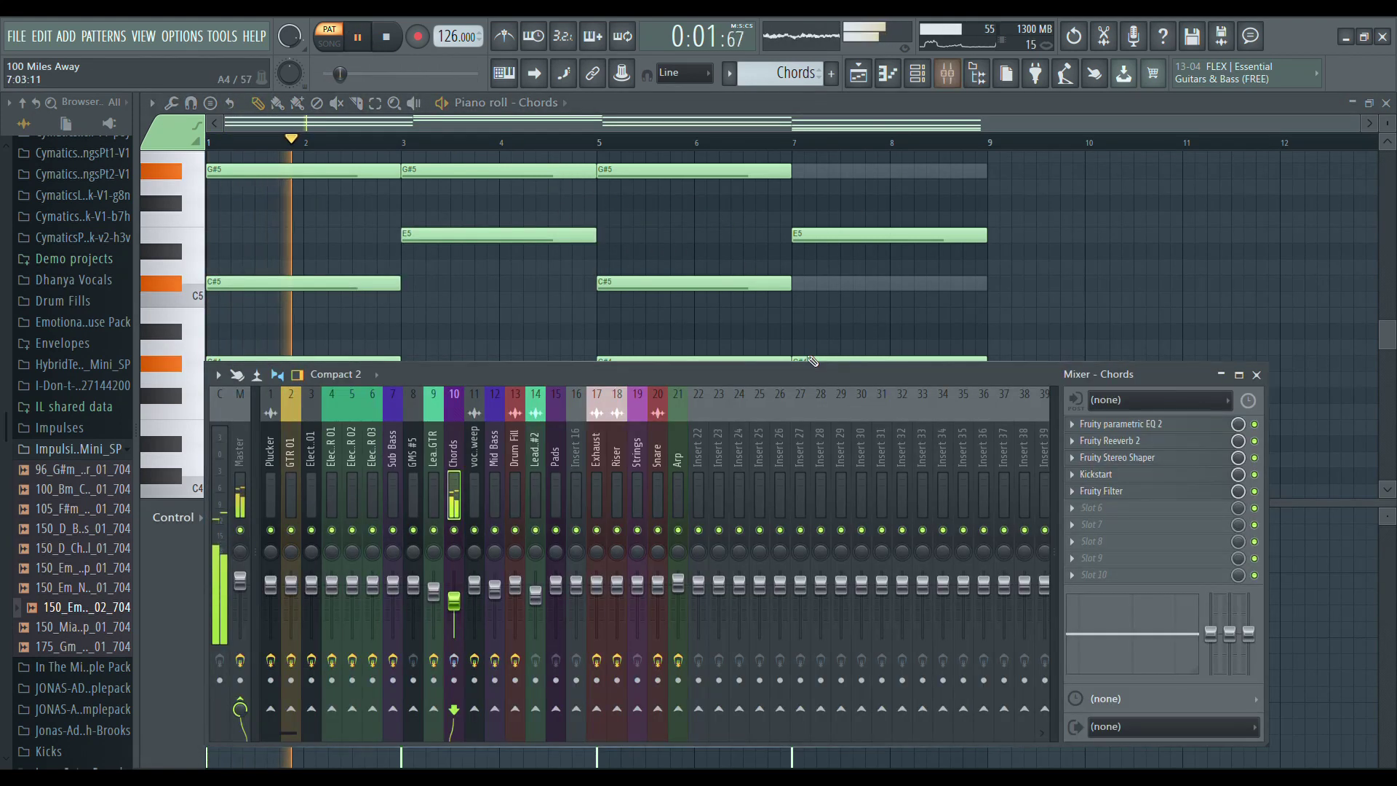
pyautogui.moveTo(810, 378); pyautogui.dragTo(825, 342)
pyautogui.press('space')
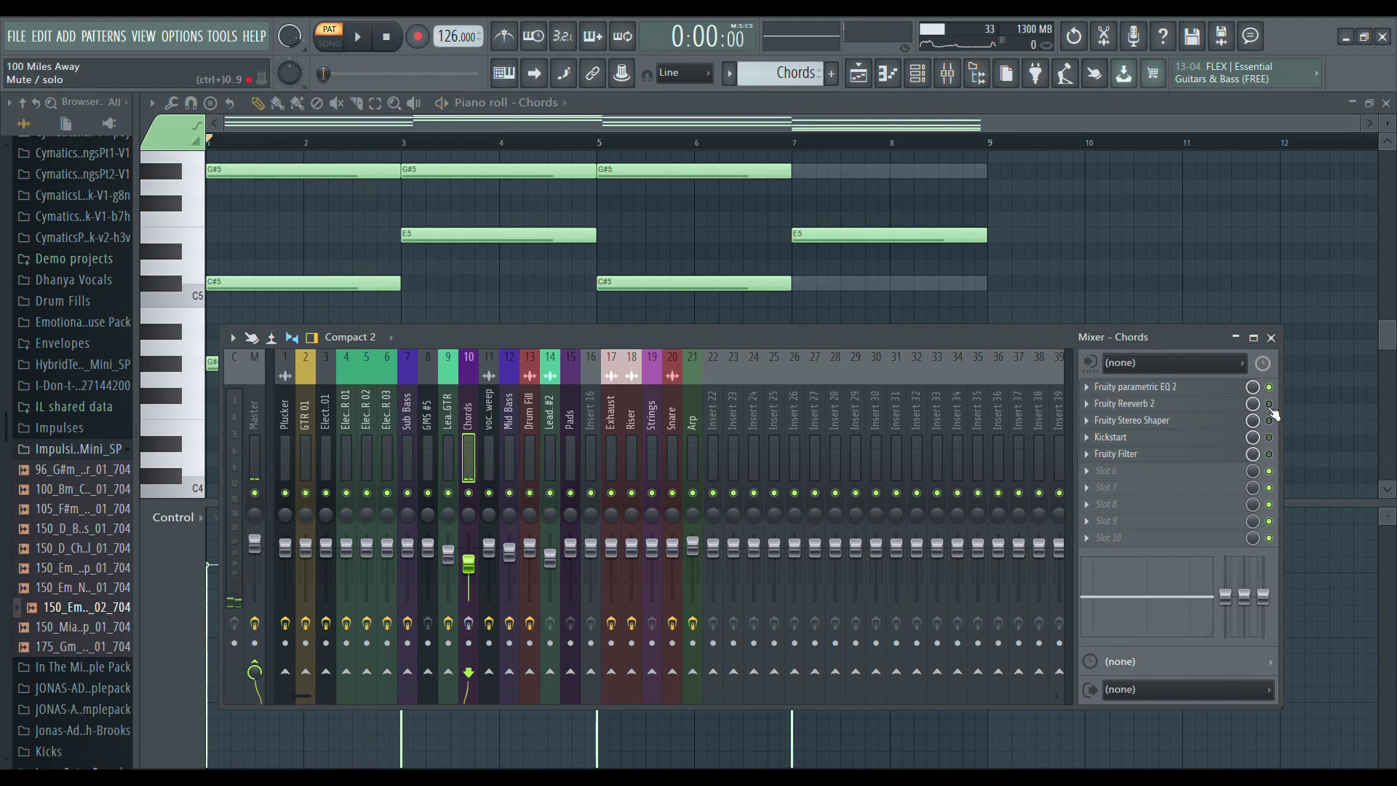
pyautogui.click(1269, 403)
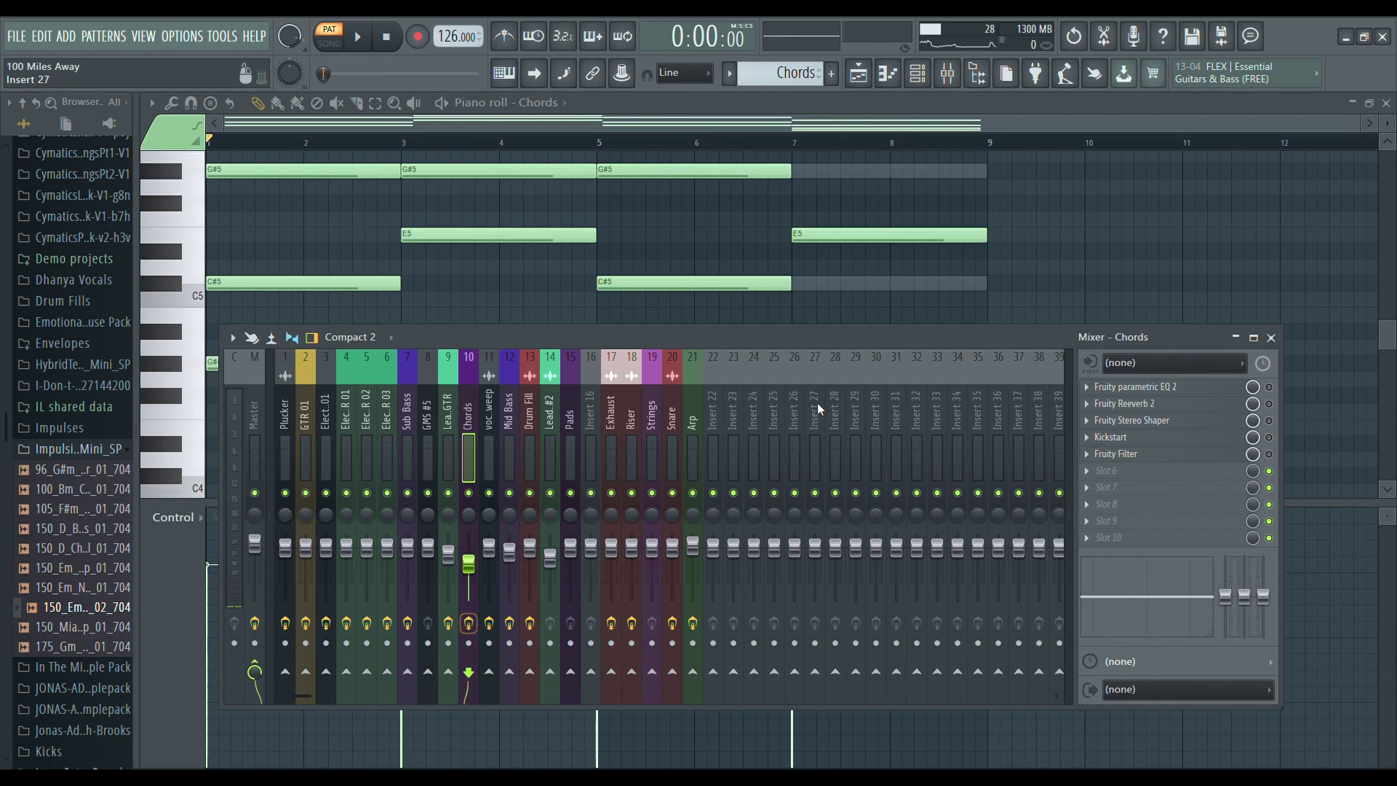
# Play the Chords pattern while re-enabling Parametric EQ 2, Reeverb 2, Stereo Shaper, Kickstart and Fruity Filter one by one, and close the mixer.
pyautogui.press('space')
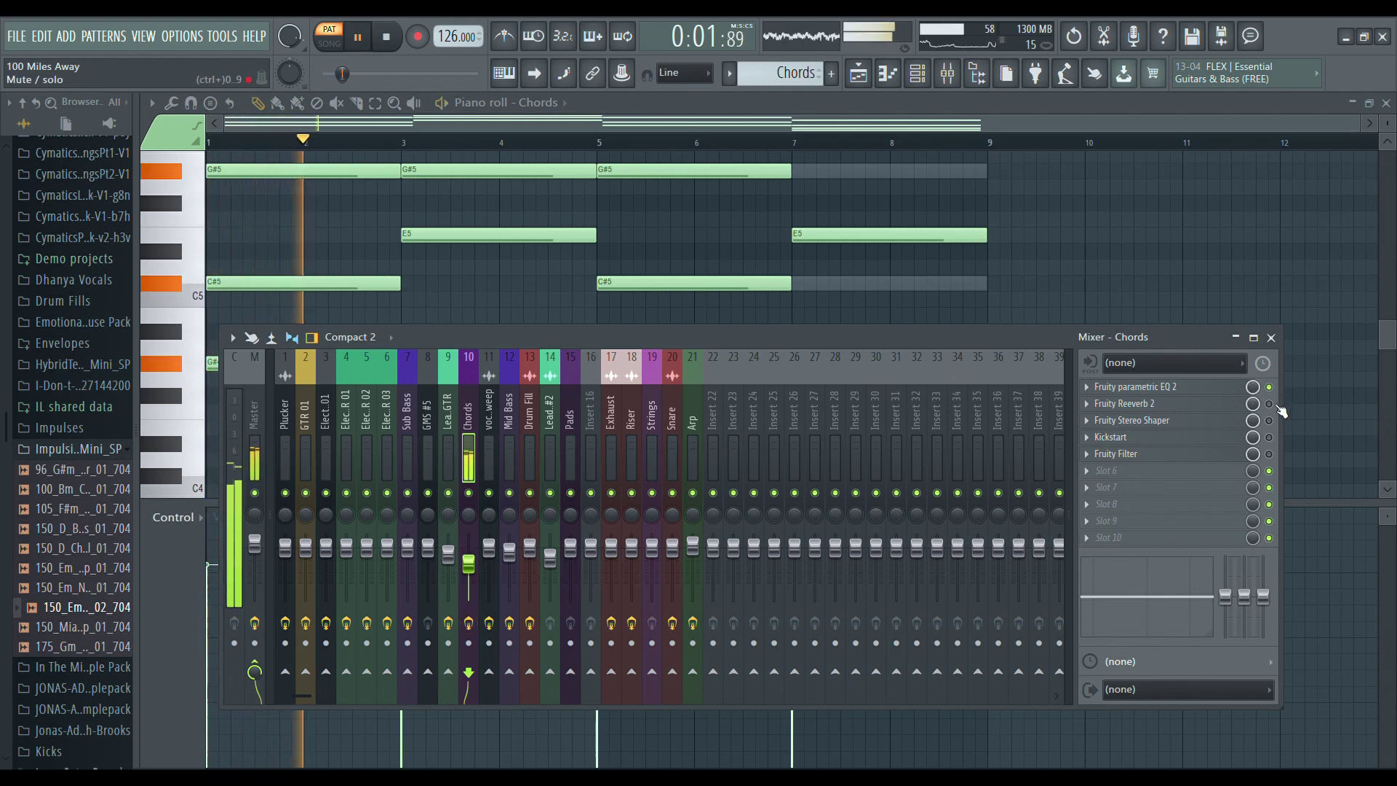
pyautogui.click(1268, 403)
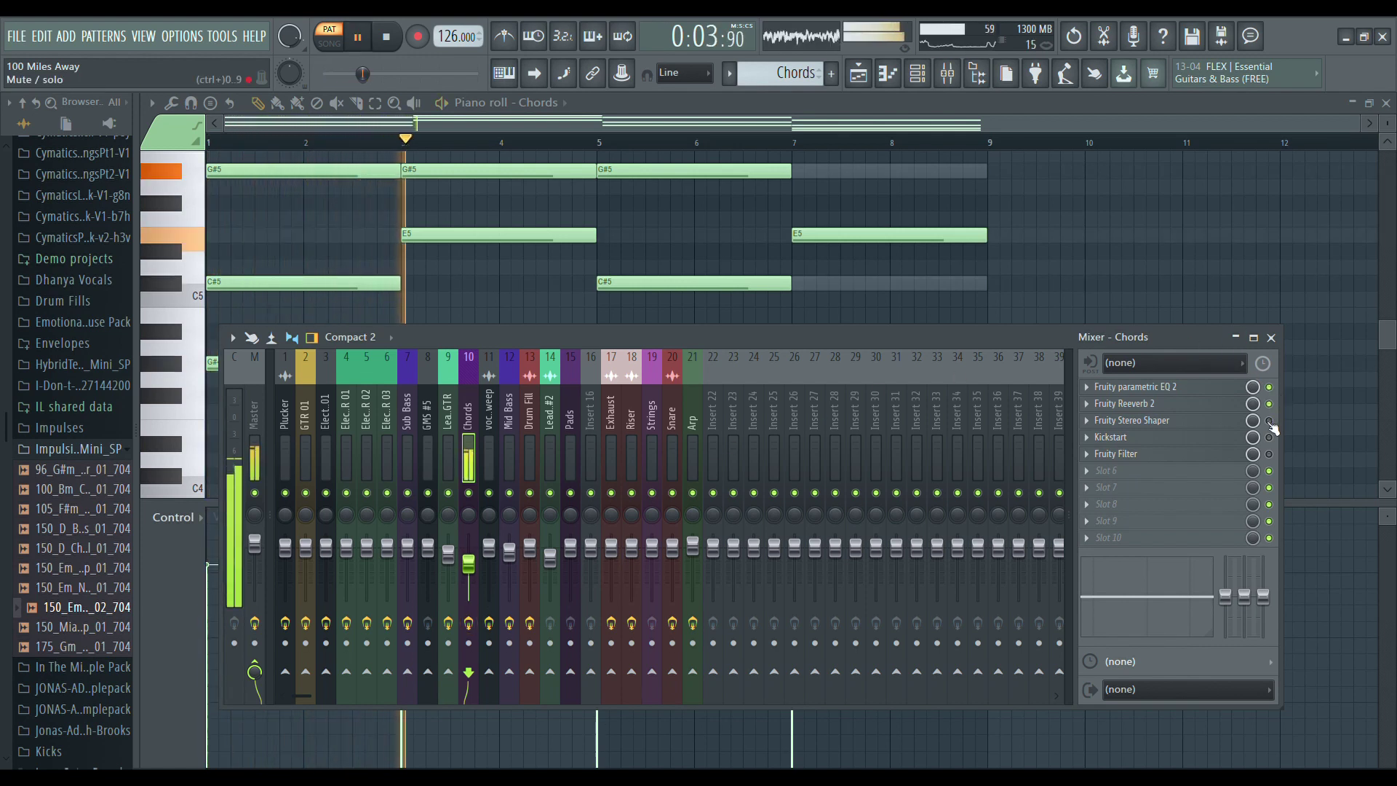
pyautogui.click(1269, 421)
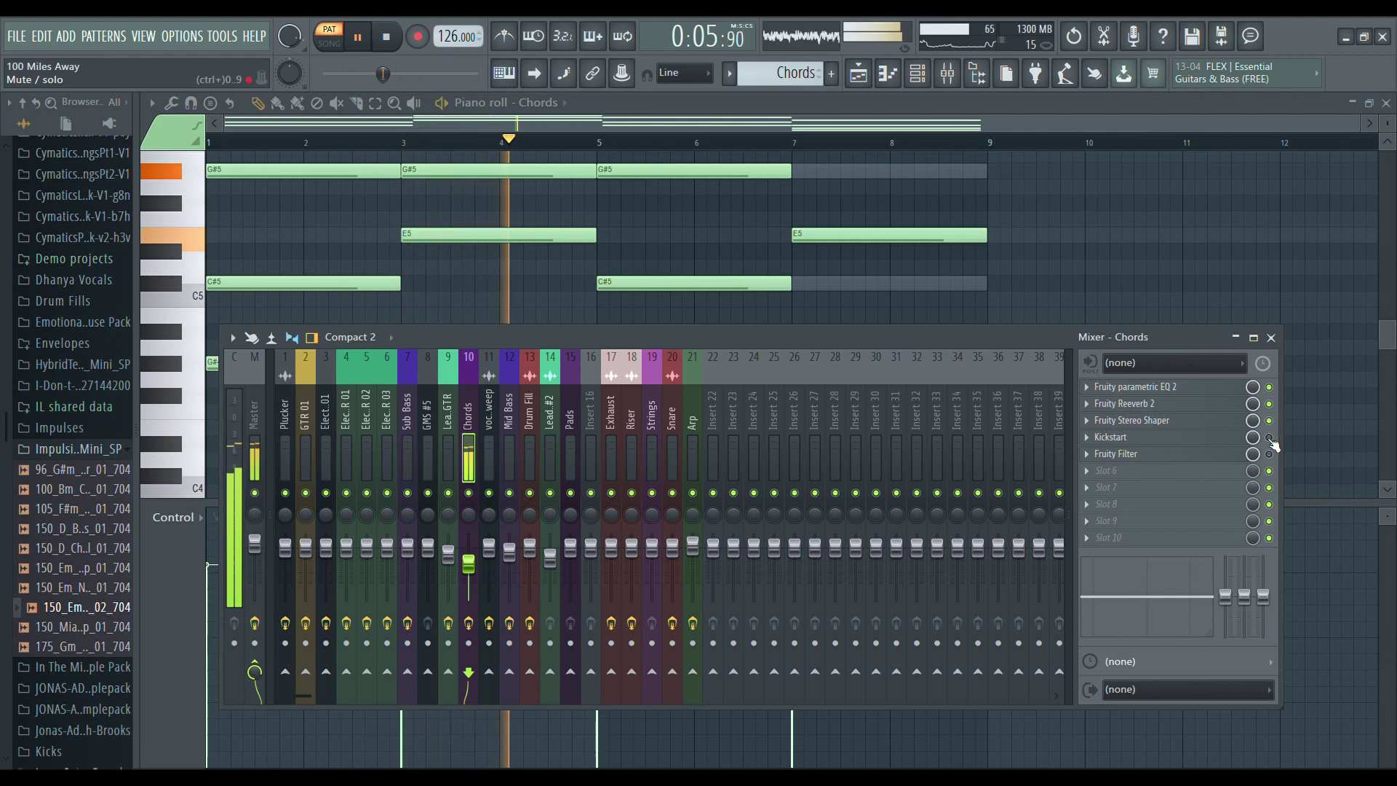
pyautogui.click(1269, 437)
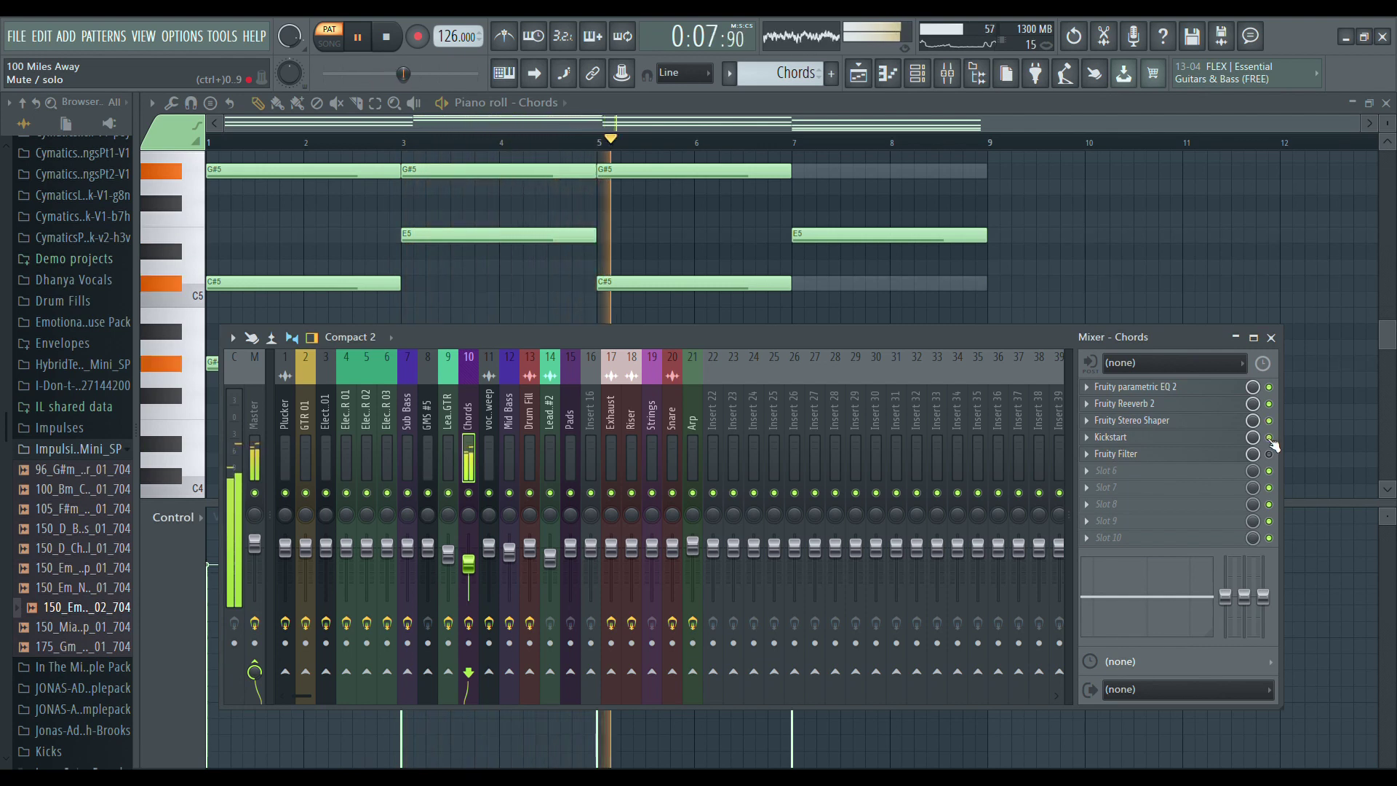
pyautogui.click(1268, 454)
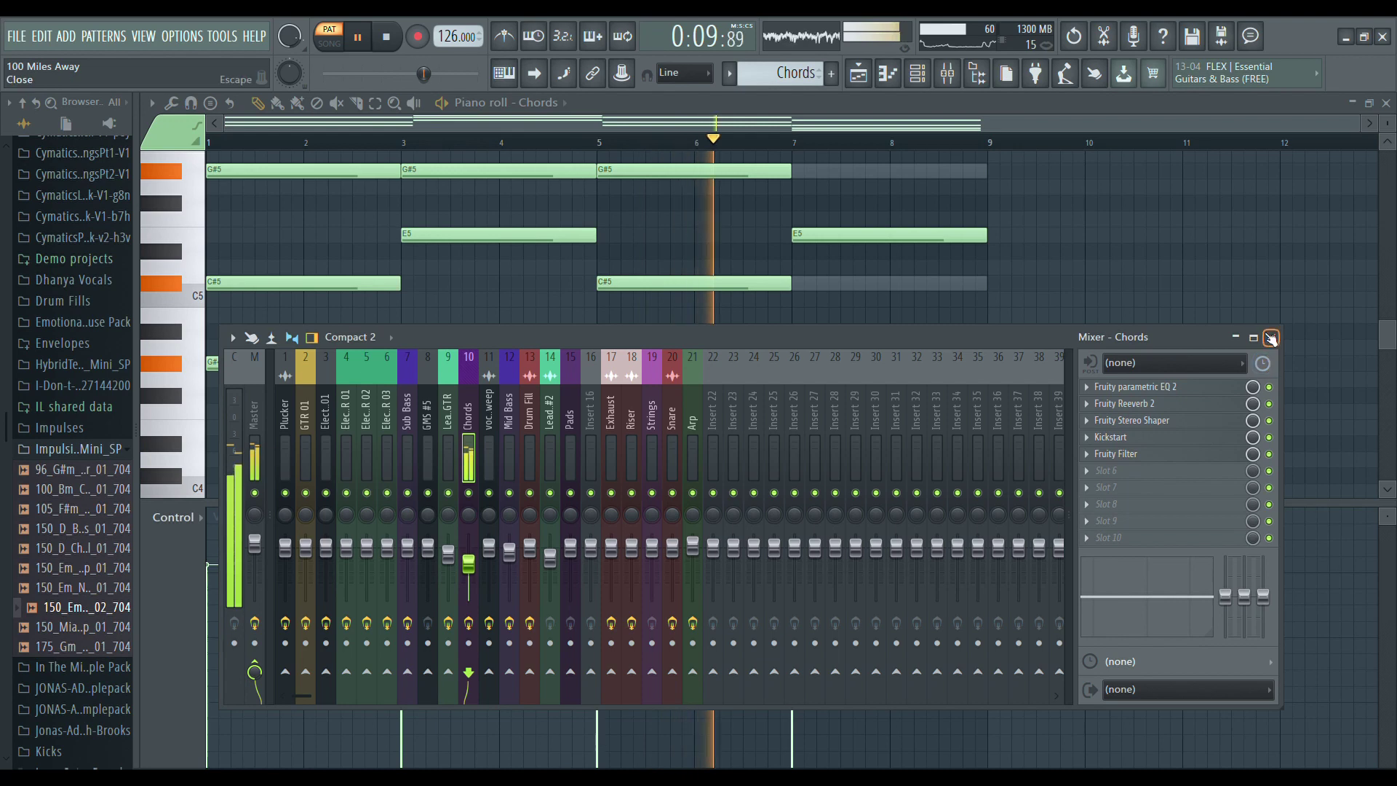
pyautogui.click(1270, 338)
# Return to the playlist, stop playback, and open the Mid Basses clip on Track 18 in the piano roll.
pyautogui.scroll(1, 1226, 372)
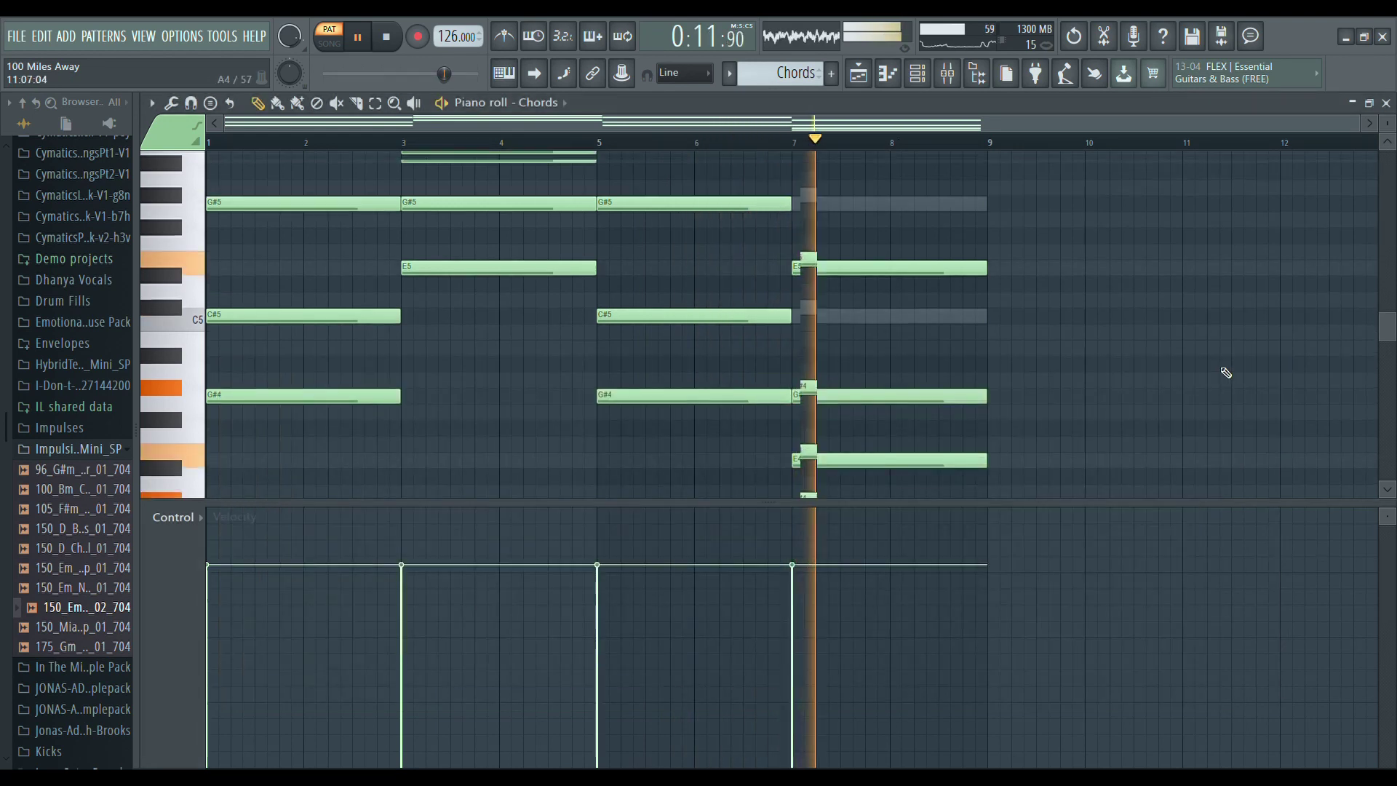
pyautogui.scroll(-2, 1225, 372)
pyautogui.press('F5')
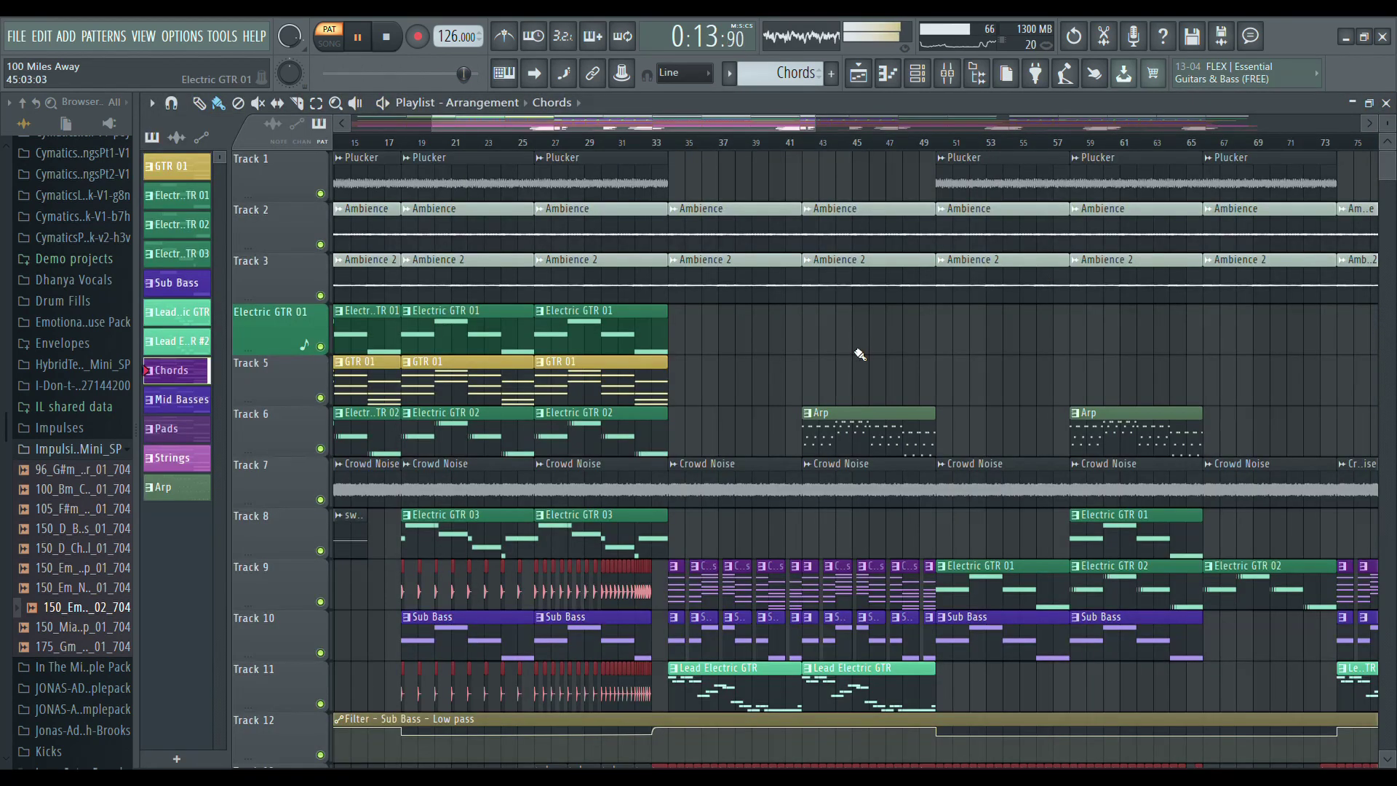
pyautogui.press('space')
pyautogui.scroll(-3, 784, 466)
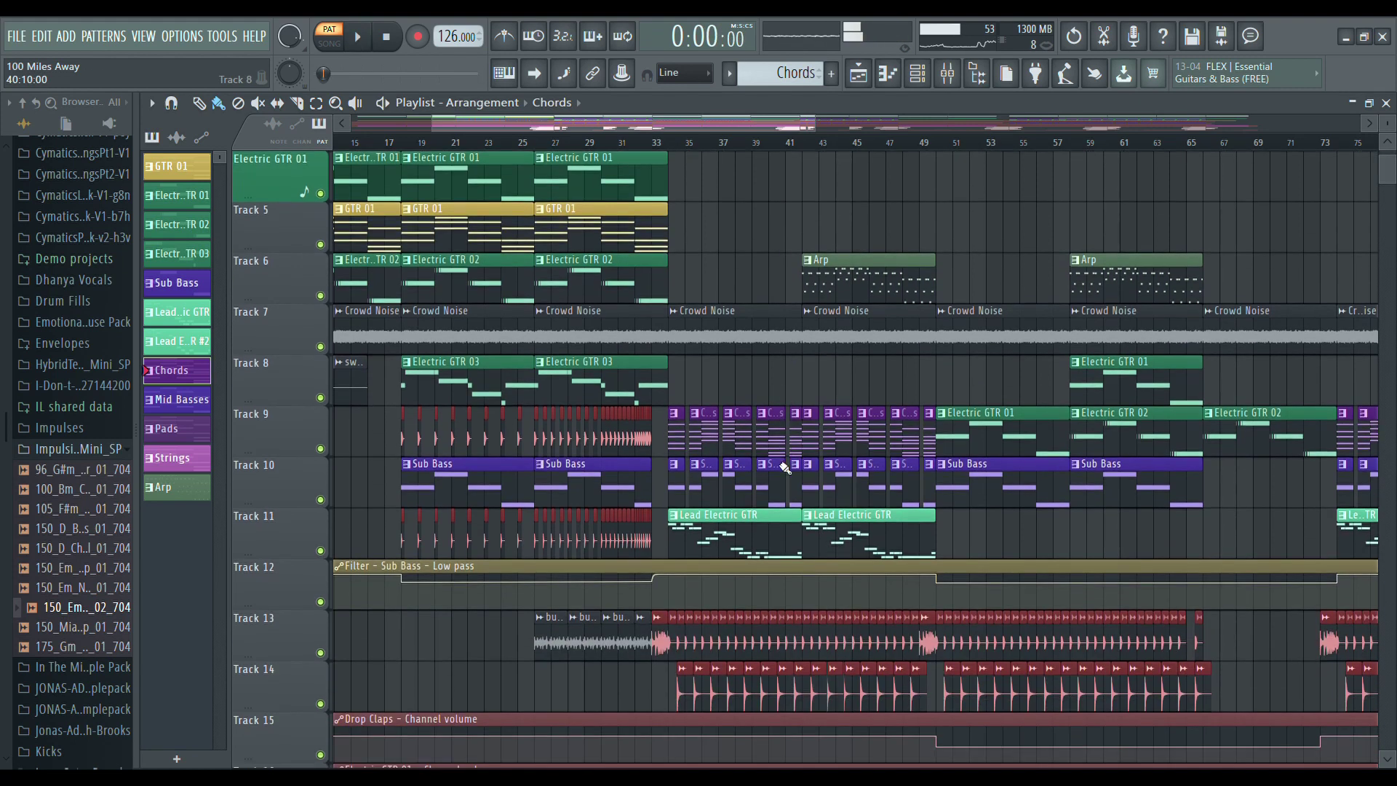
pyautogui.scroll(-4, 784, 467)
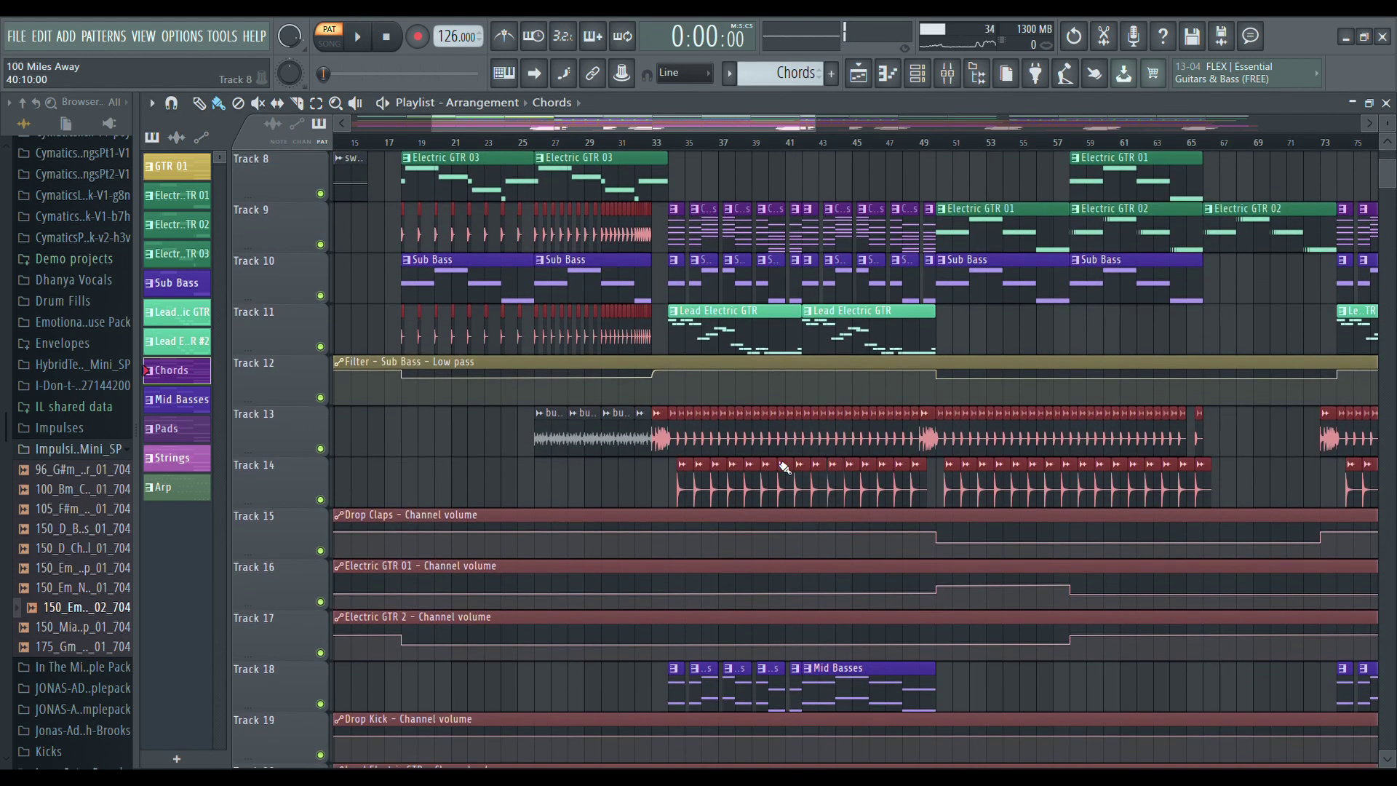
pyautogui.scroll(-2, 784, 466)
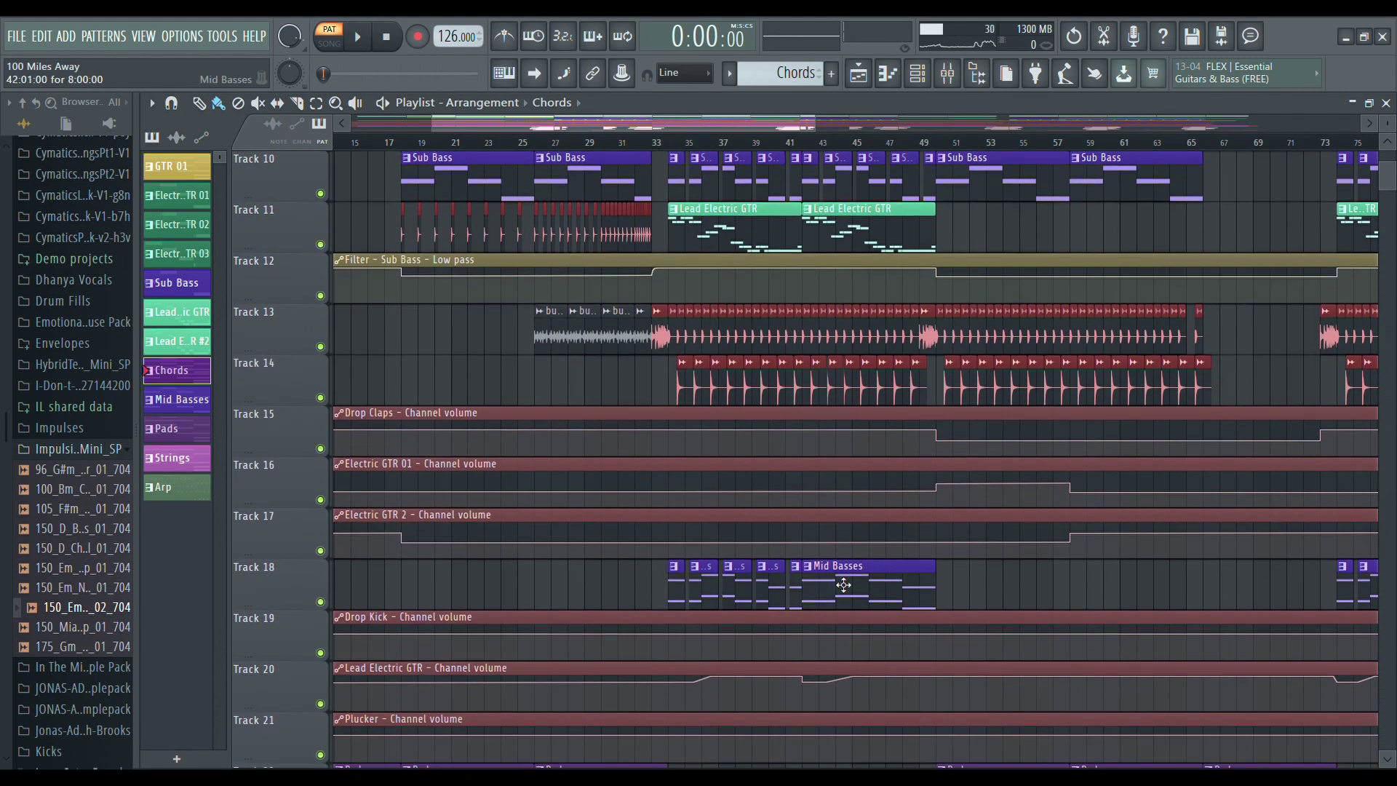
pyautogui.doubleClick(843, 585)
pyautogui.hscroll(-2, 604, 115)
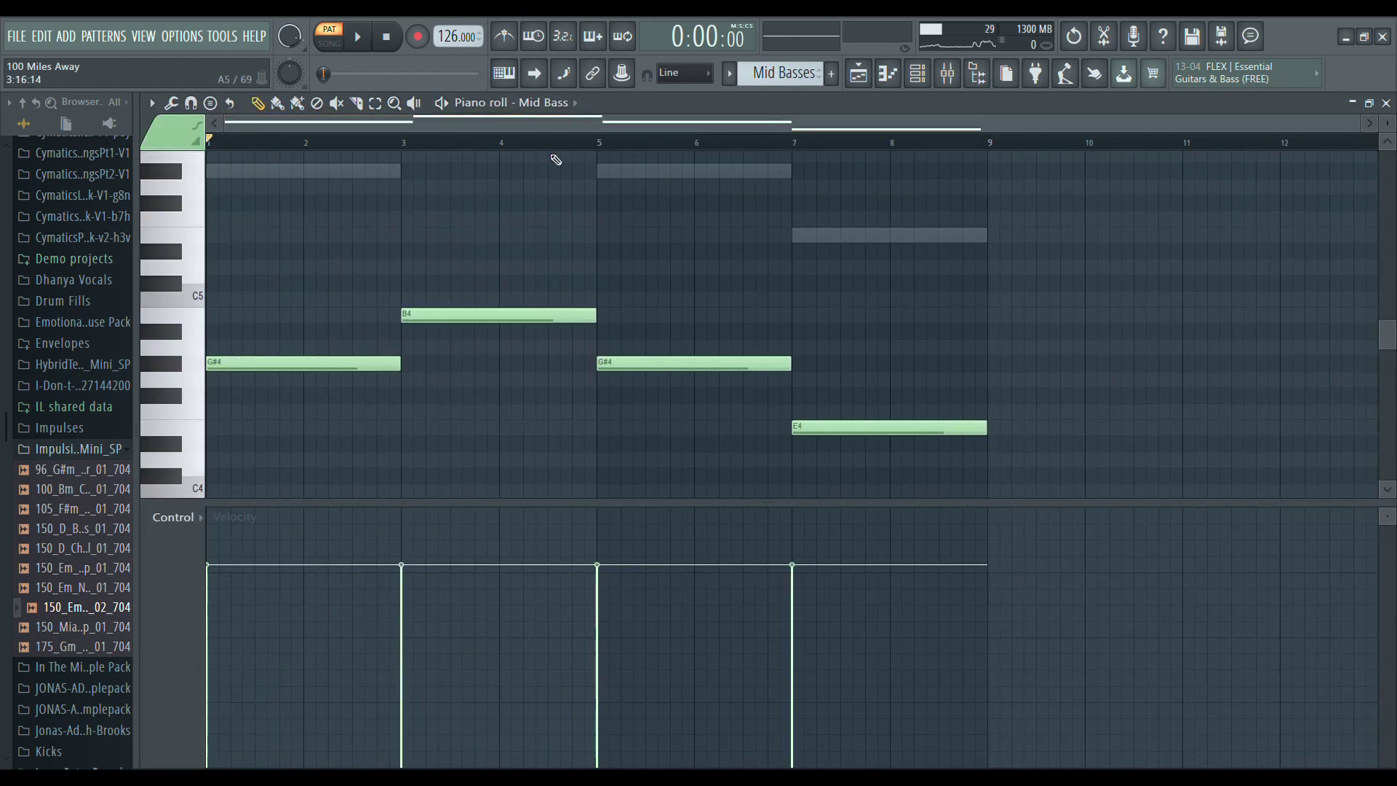
# Open the Mid Bass GMS synth and place its window below the Mid Basses notes.
pyautogui.click(917, 73)
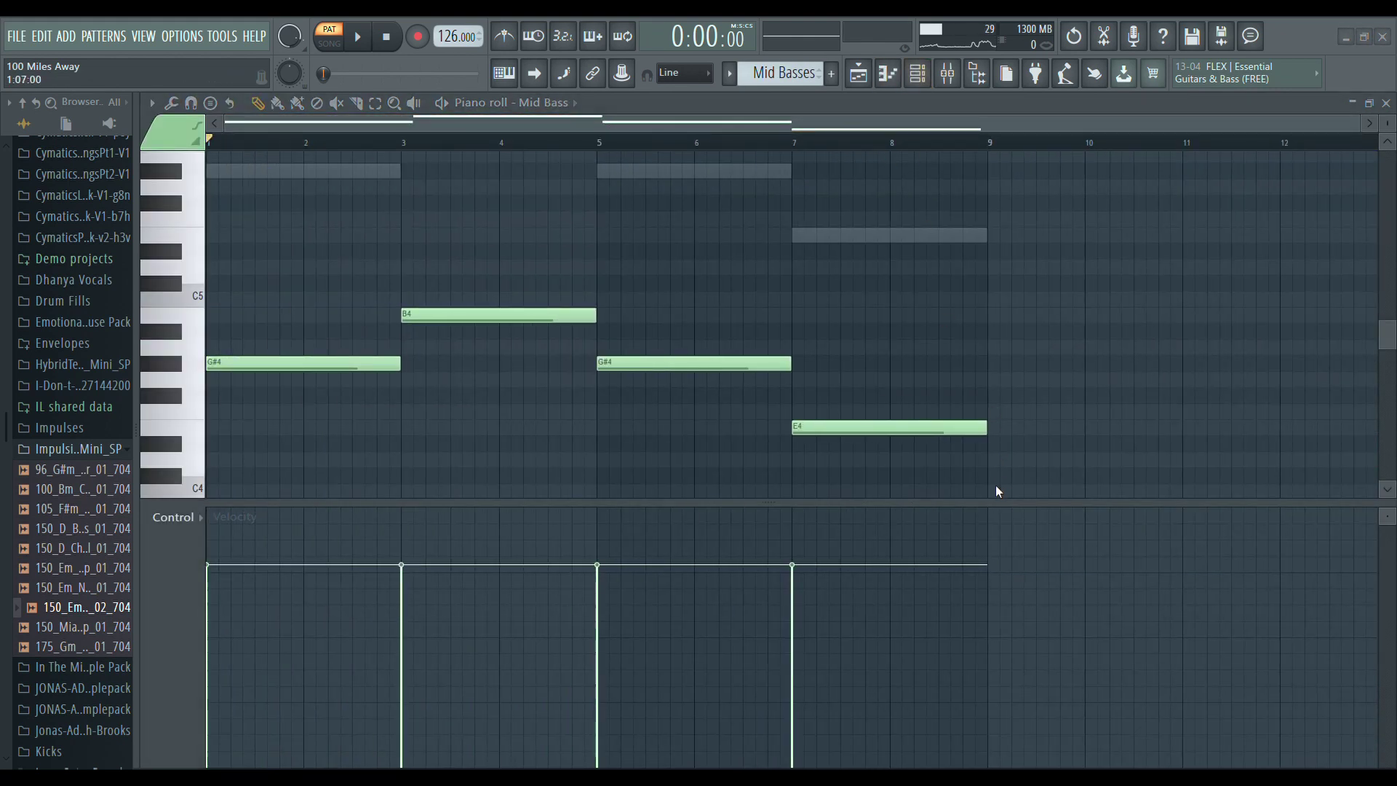
pyautogui.click(861, 405)
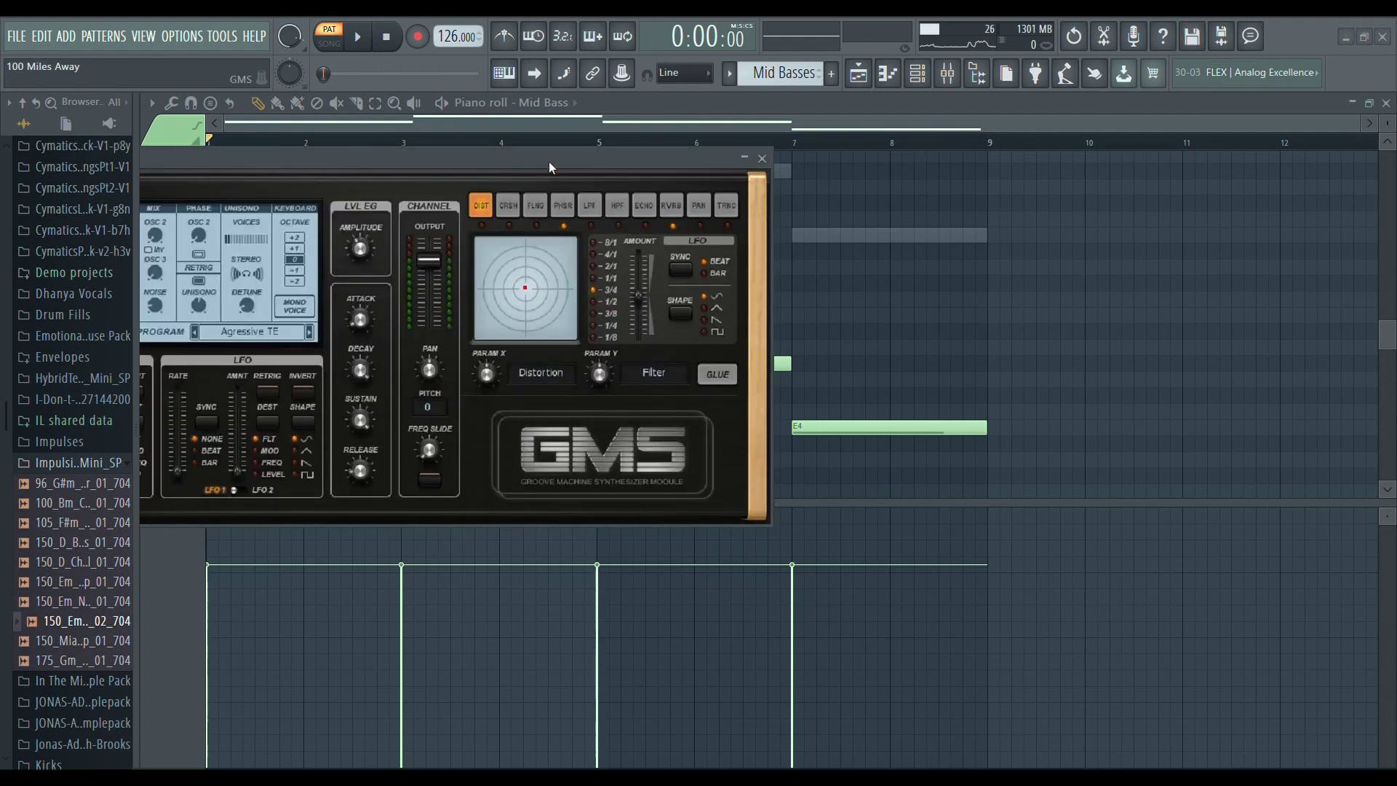
pyautogui.moveTo(549, 167); pyautogui.dragTo(726, 177)
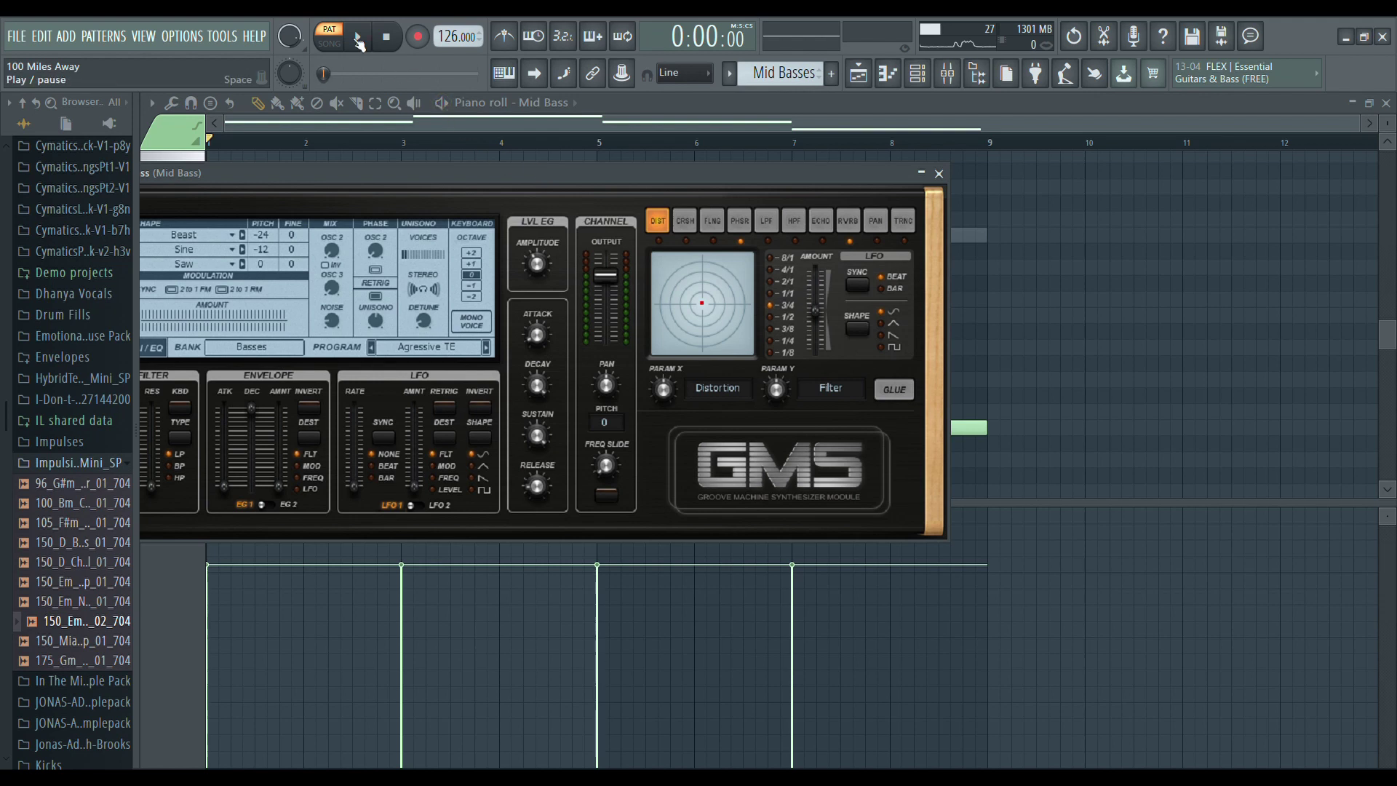
pyautogui.moveTo(447, 172); pyautogui.dragTo(595, 455)
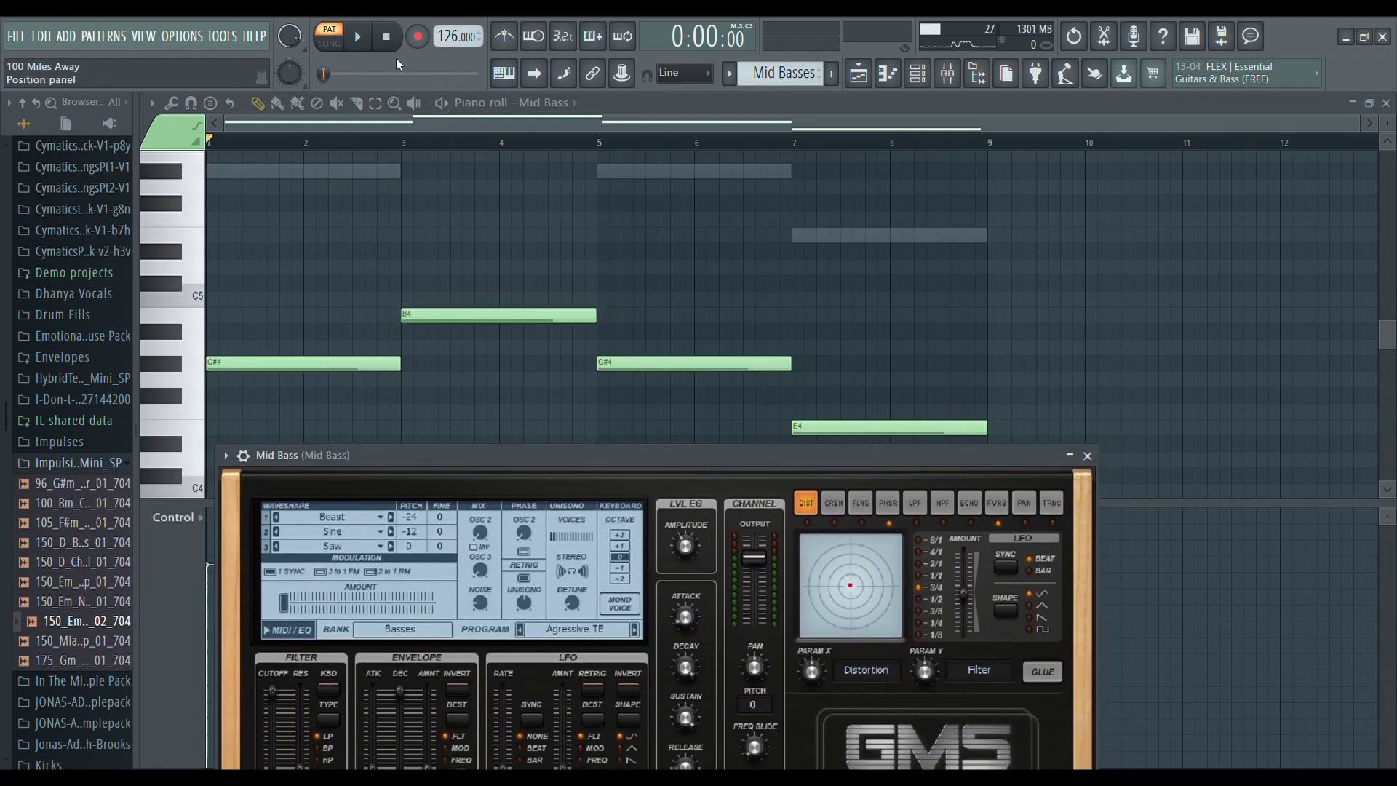
# Play the Mid Basses pattern to about bar 7 with the Mid Bass mixer effects in view, and stop playback.
pyautogui.click(361, 38)
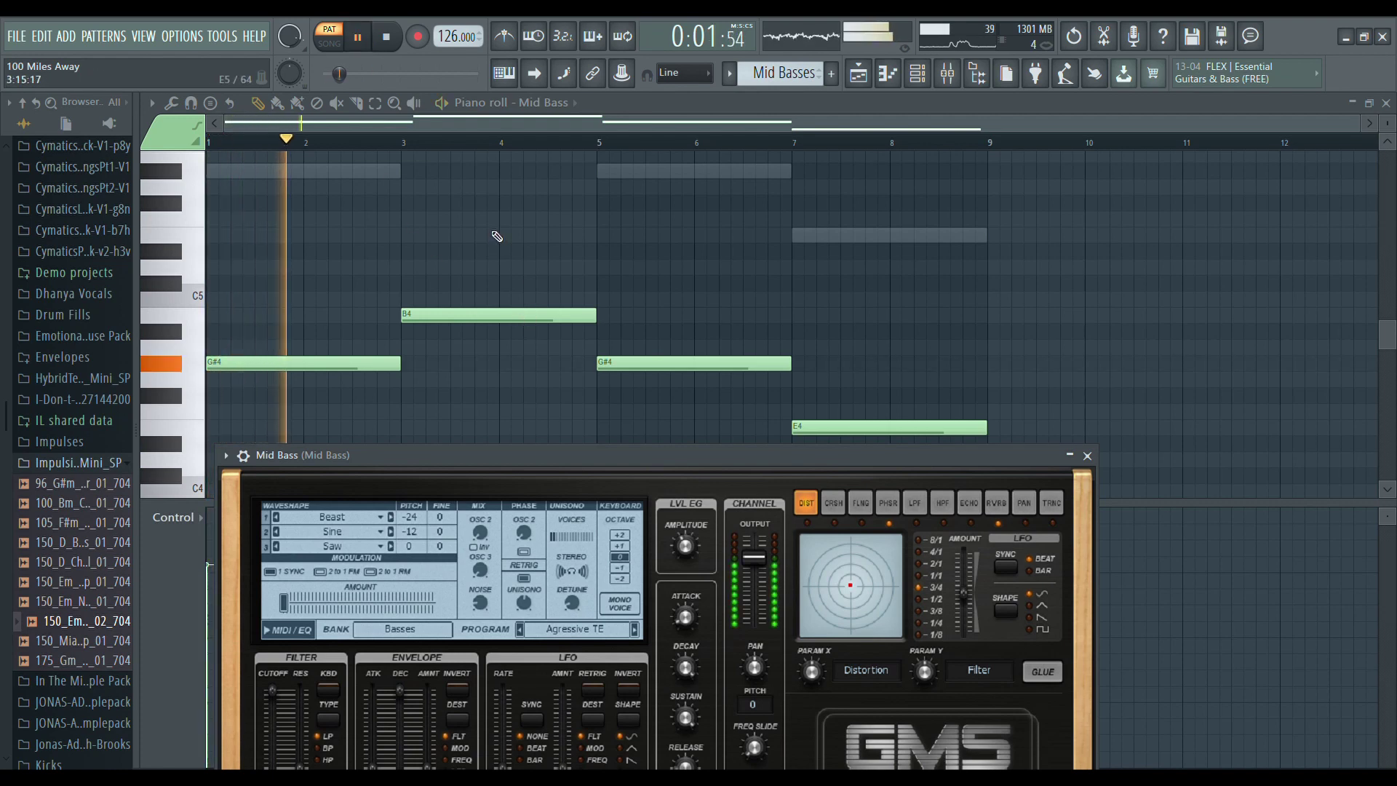
pyautogui.click(950, 82)
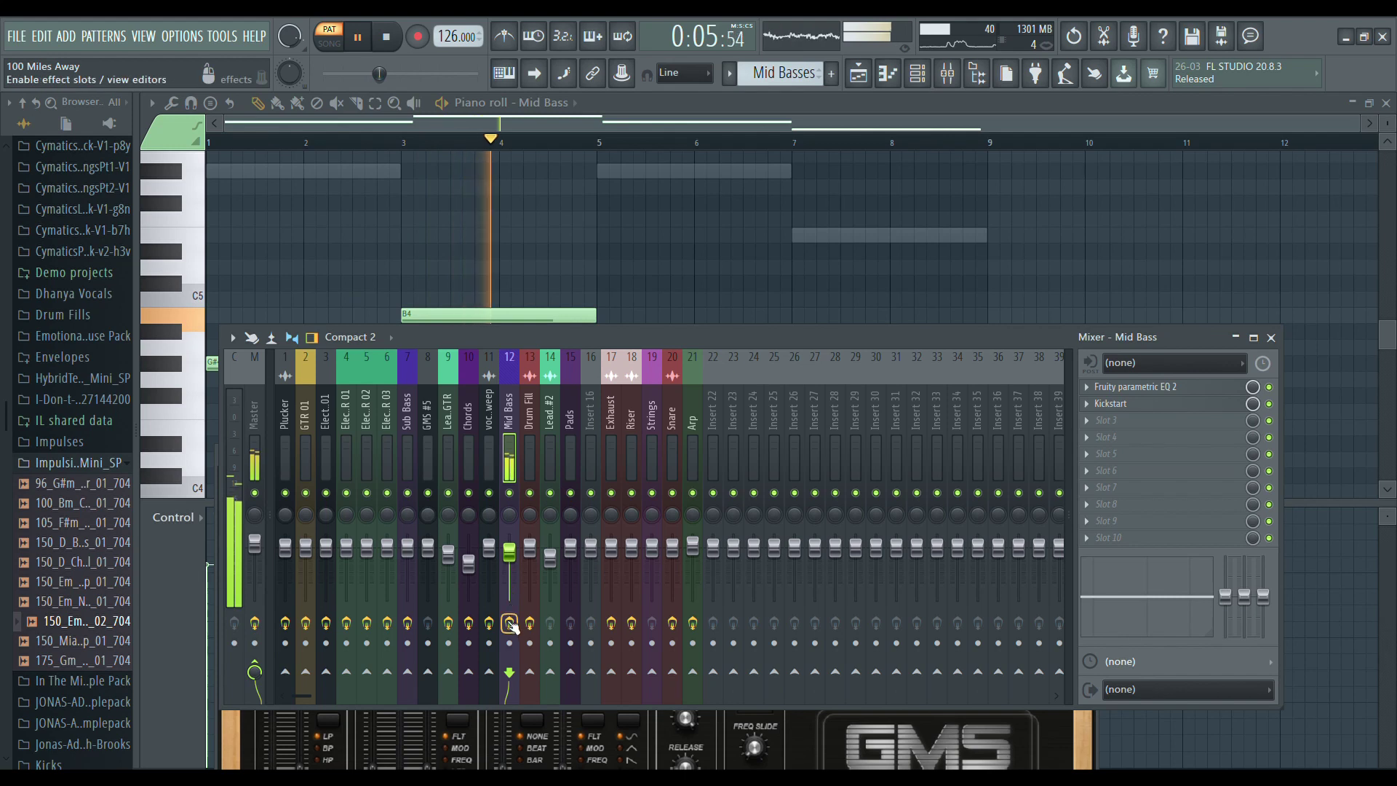
pyautogui.moveTo(692, 335); pyautogui.dragTo(235, 380)
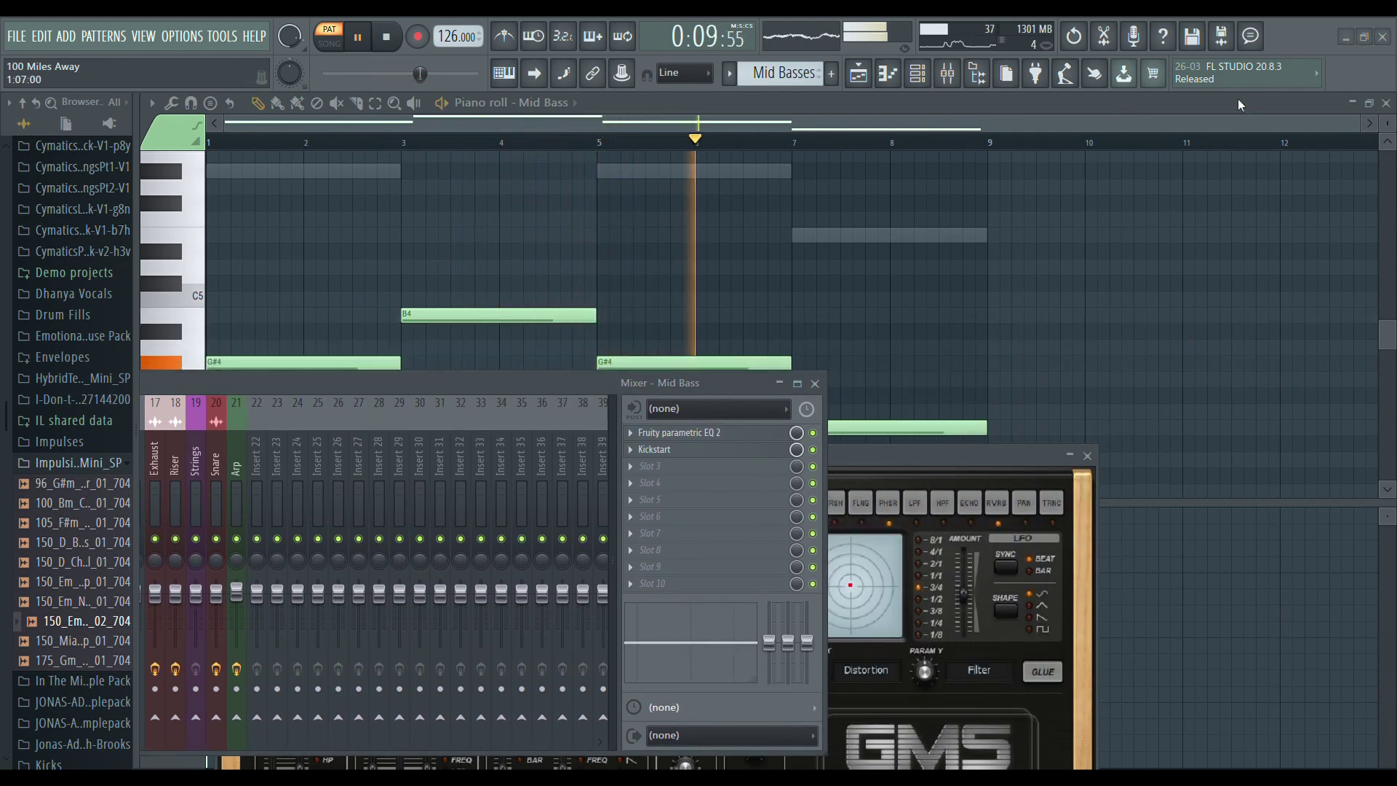
pyautogui.moveTo(715, 391); pyautogui.dragTo(793, 395)
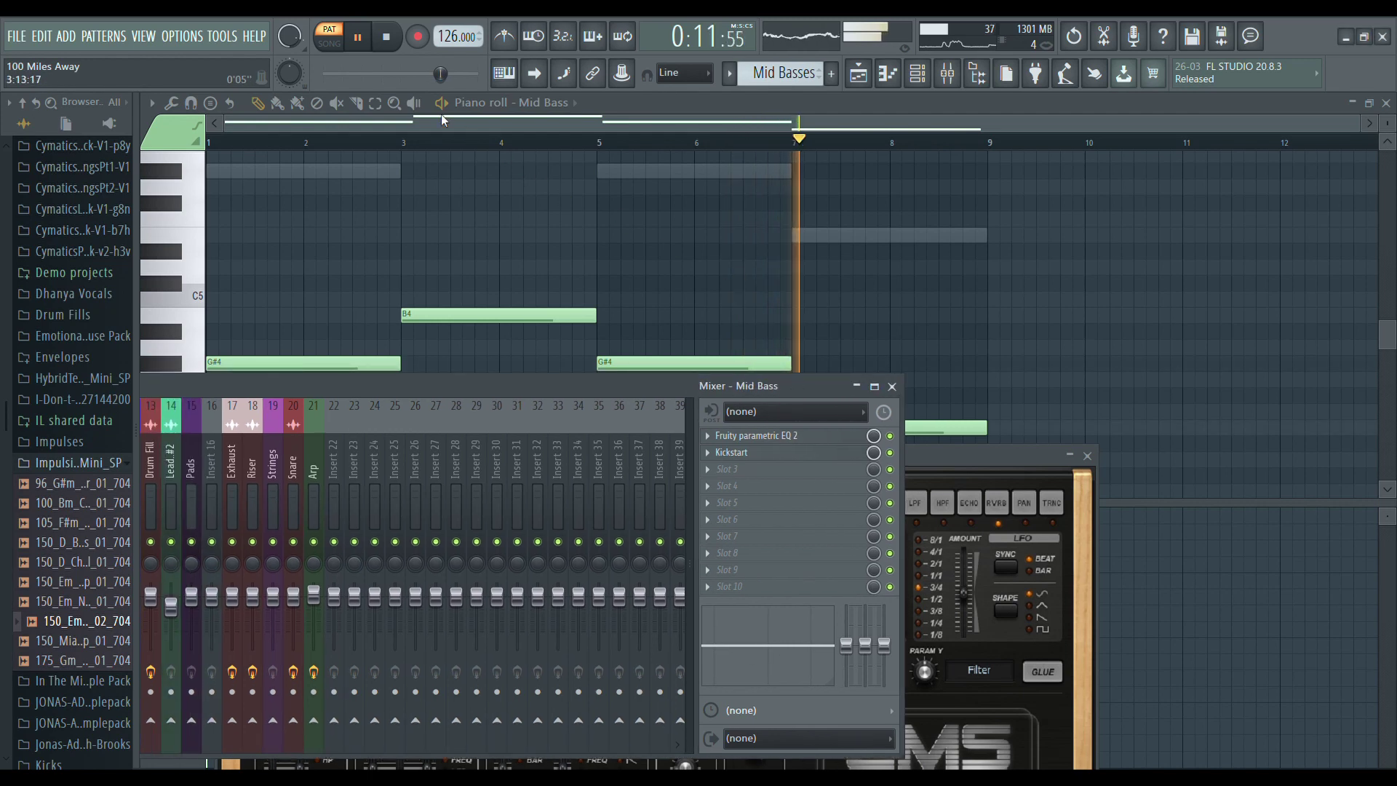
pyautogui.press('space')
pyautogui.moveTo(563, 387); pyautogui.dragTo(594, 345)
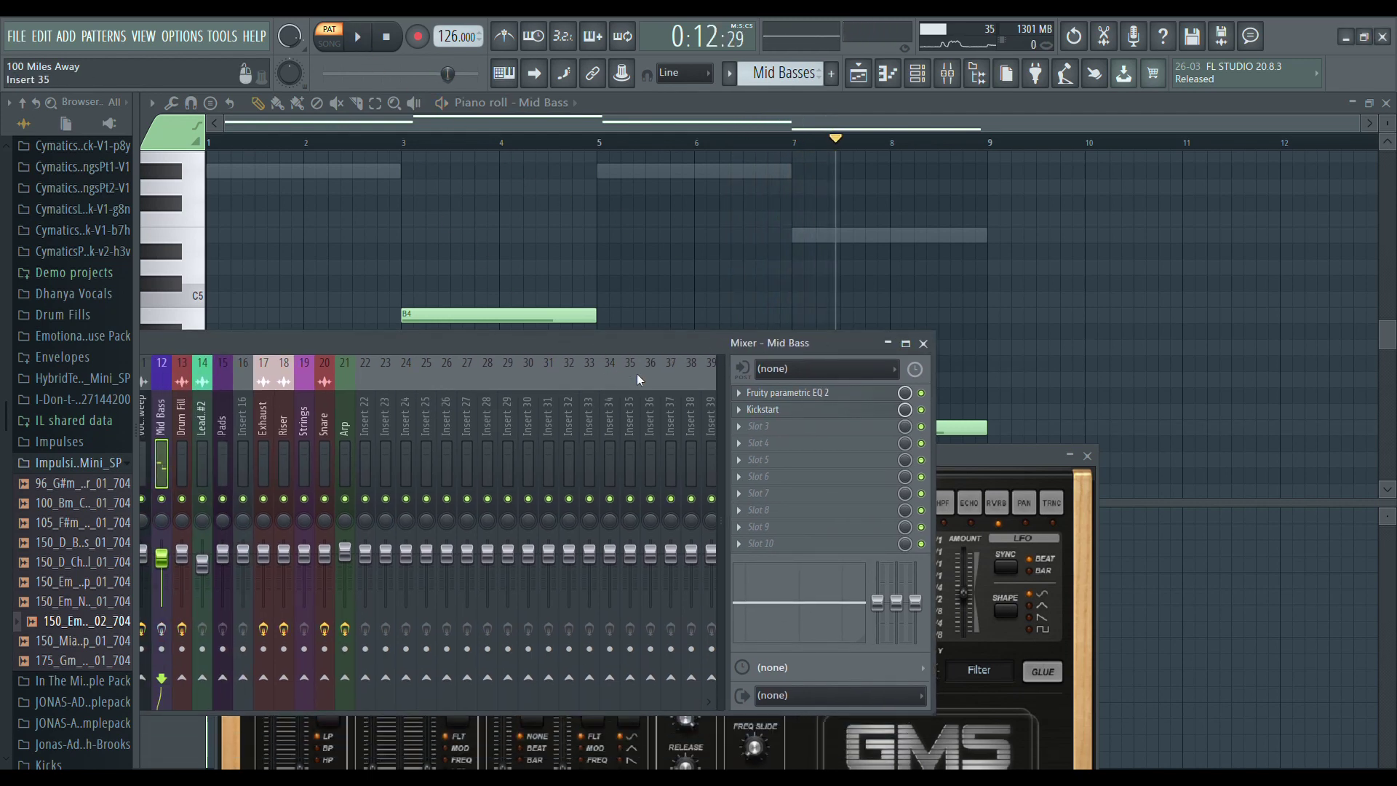
# Inspect Fruity Parametric EQ 2 and Kickstart on the Mid Bass mixer track, and close both effects and the mixer.
pyautogui.click(838, 394)
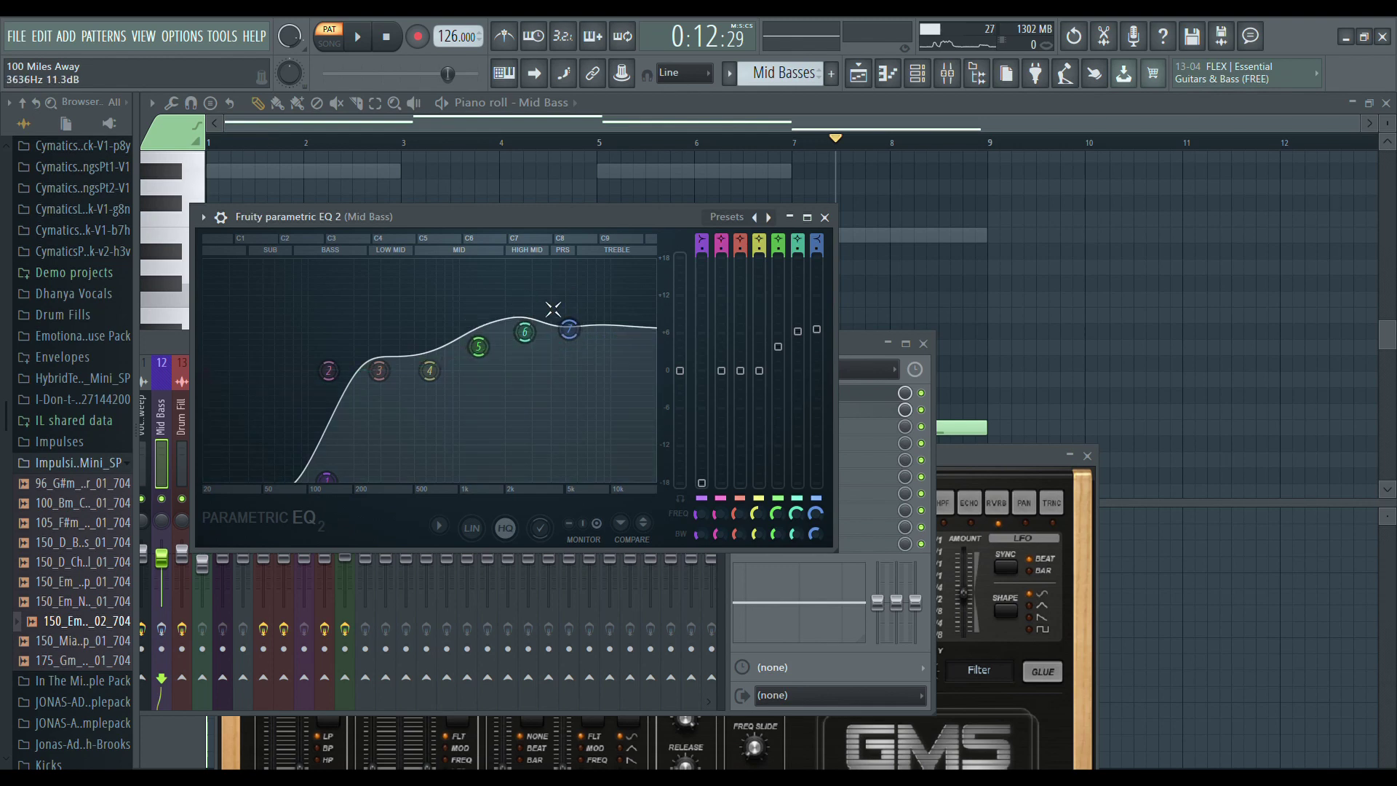
pyautogui.click(824, 217)
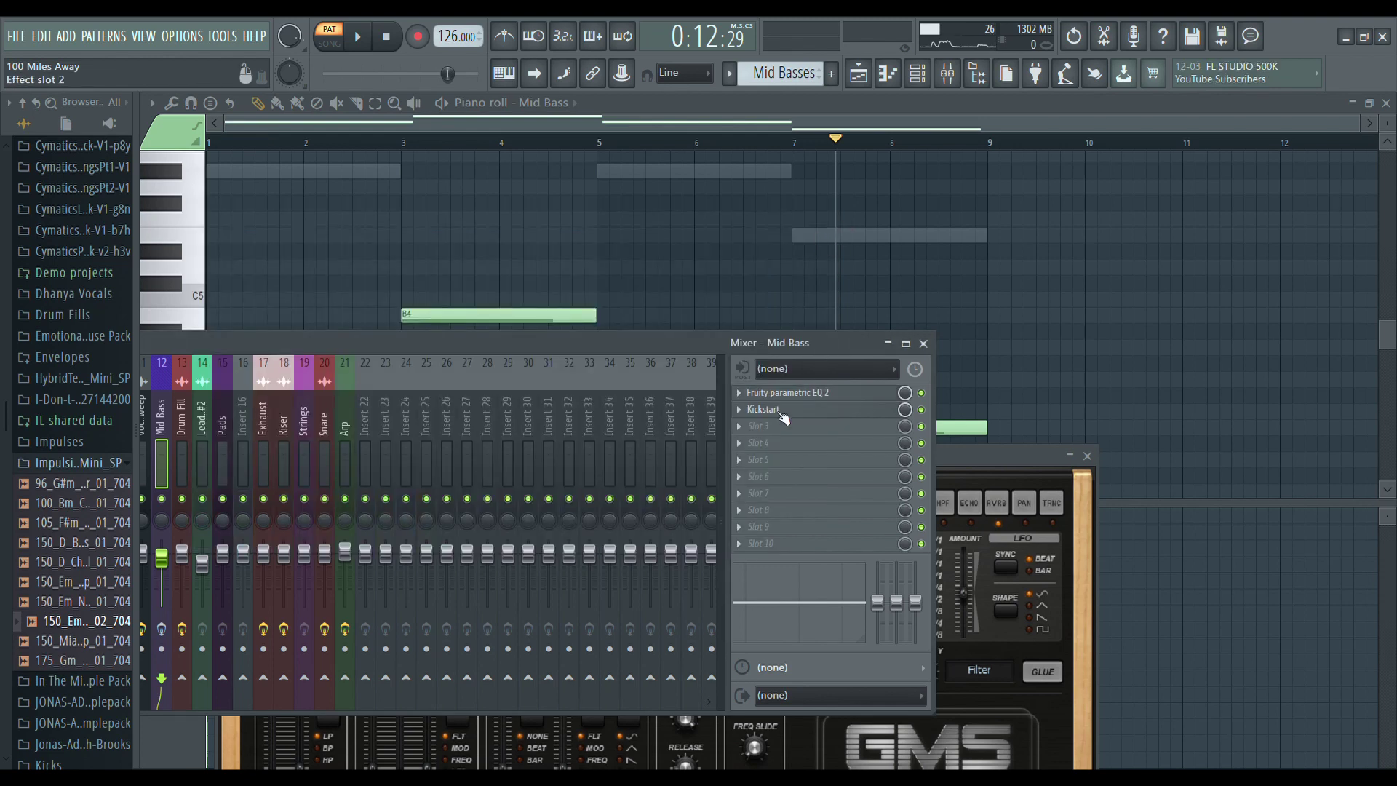
pyautogui.click(781, 414)
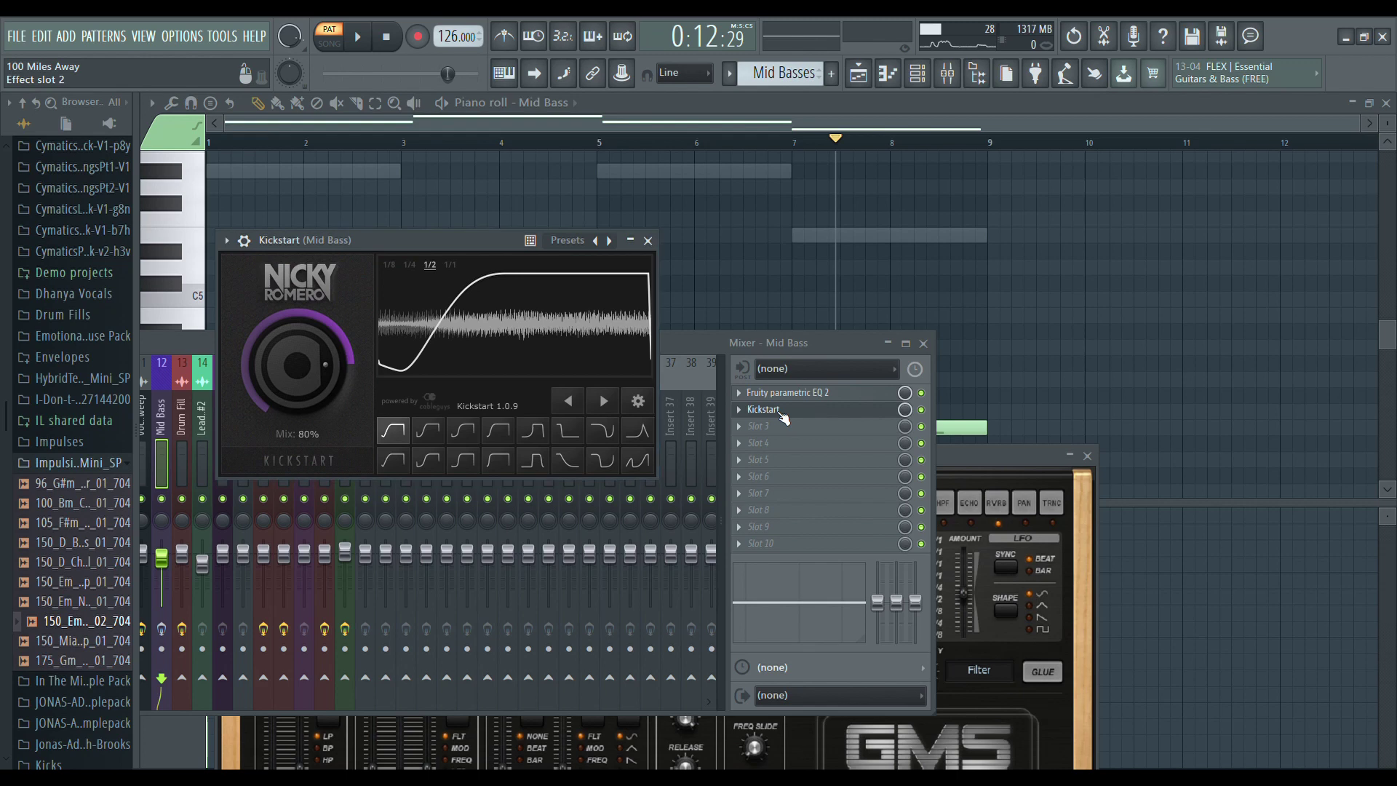
pyautogui.click(787, 350)
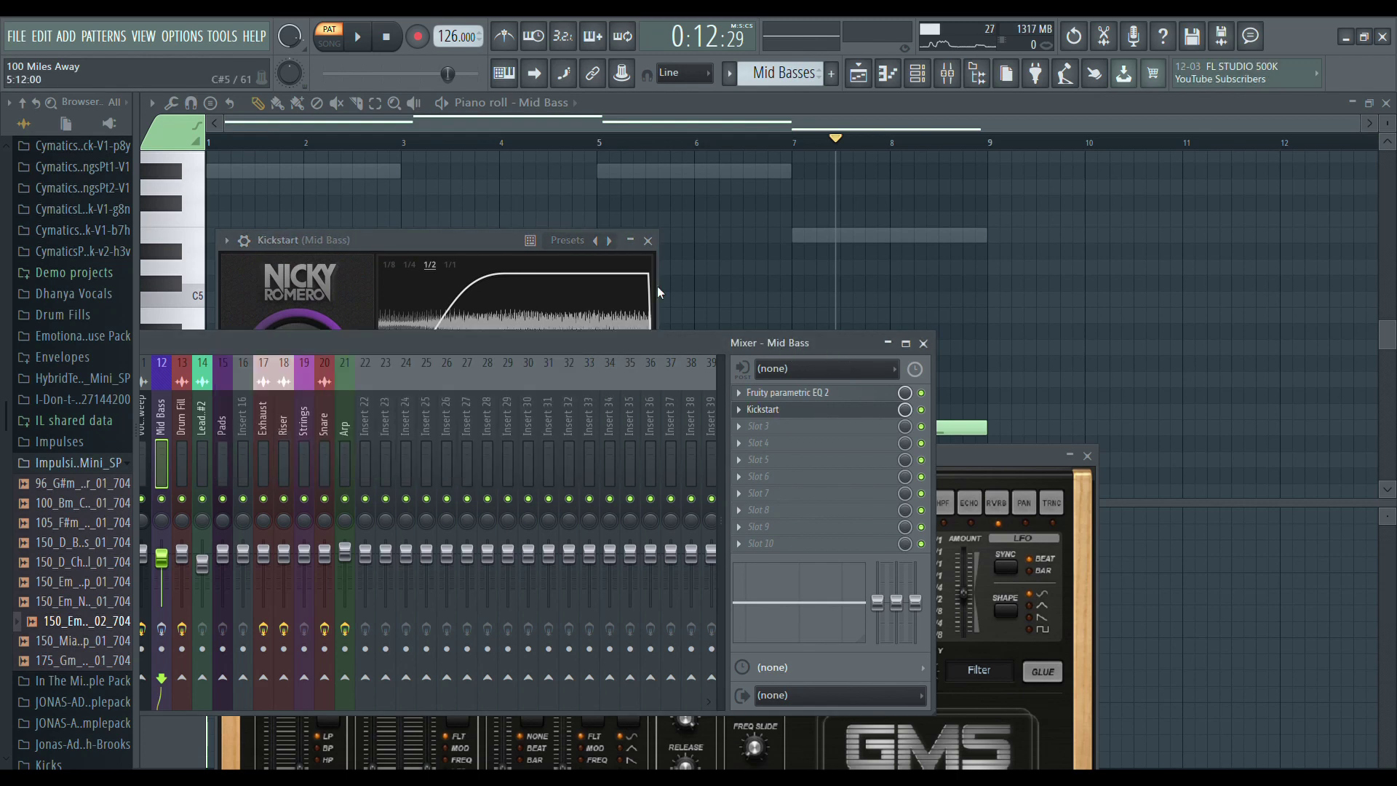
pyautogui.click(647, 240)
pyautogui.click(923, 344)
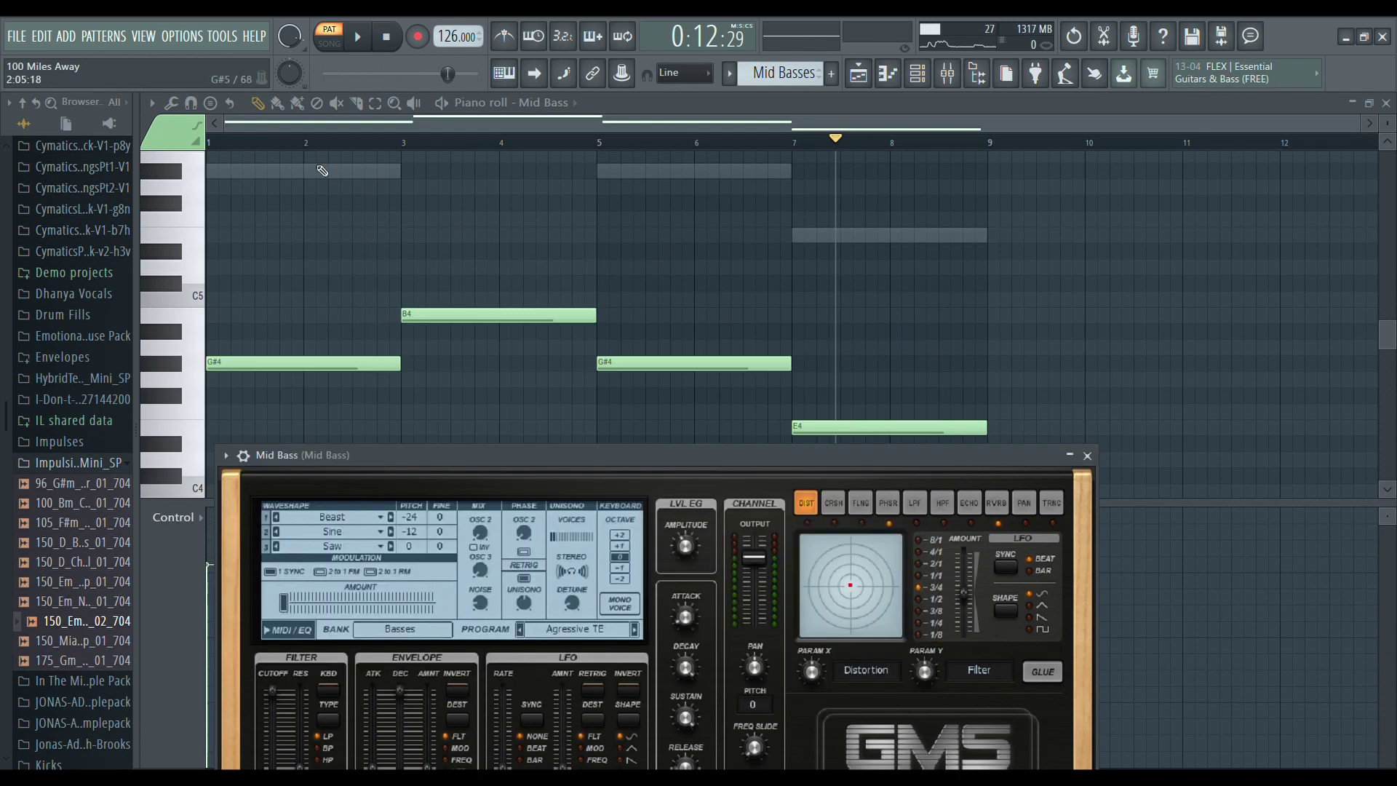
pyautogui.press('space')
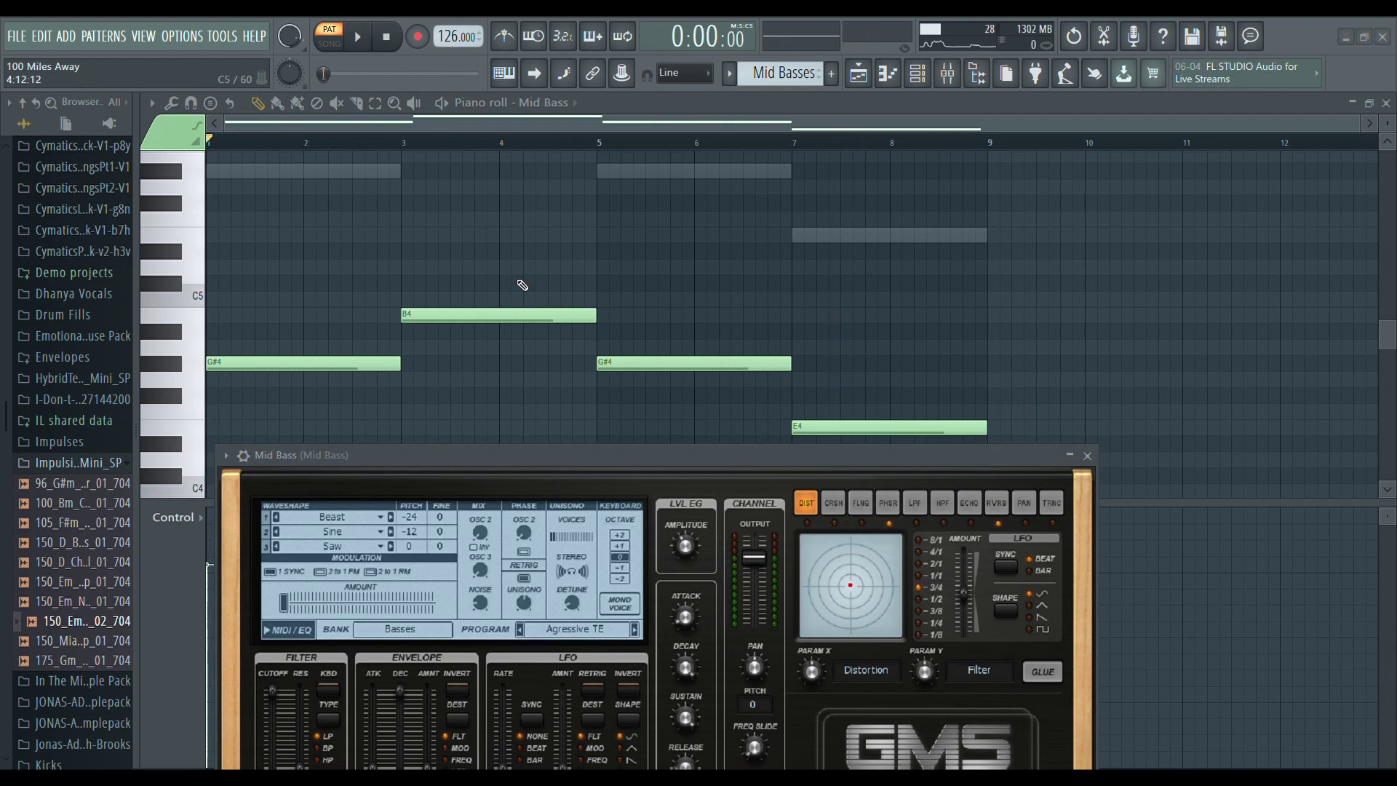
# Audition the opening G#4 note of the Mid Basses pattern in repeated short bursts, stopping after each.
pyautogui.press('space')
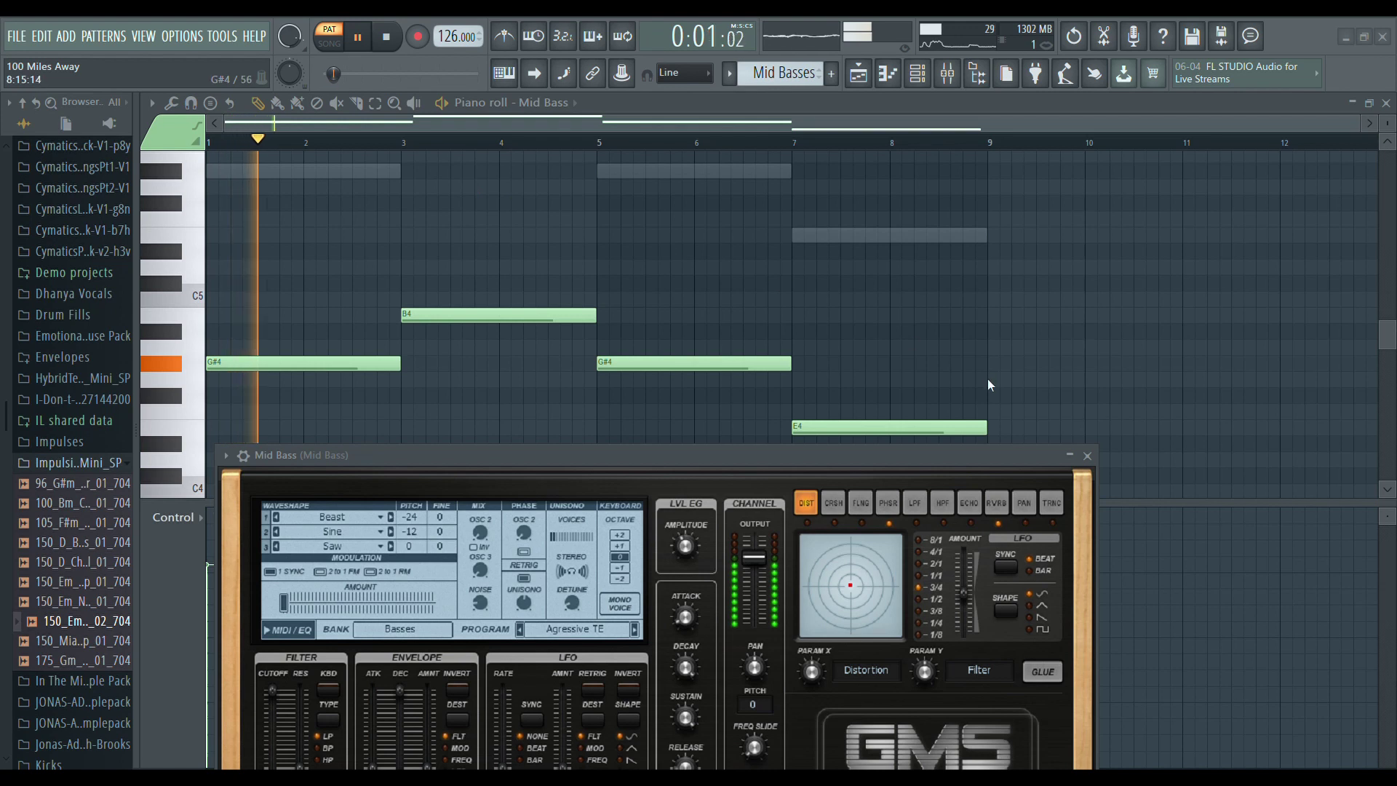
pyautogui.press('space')
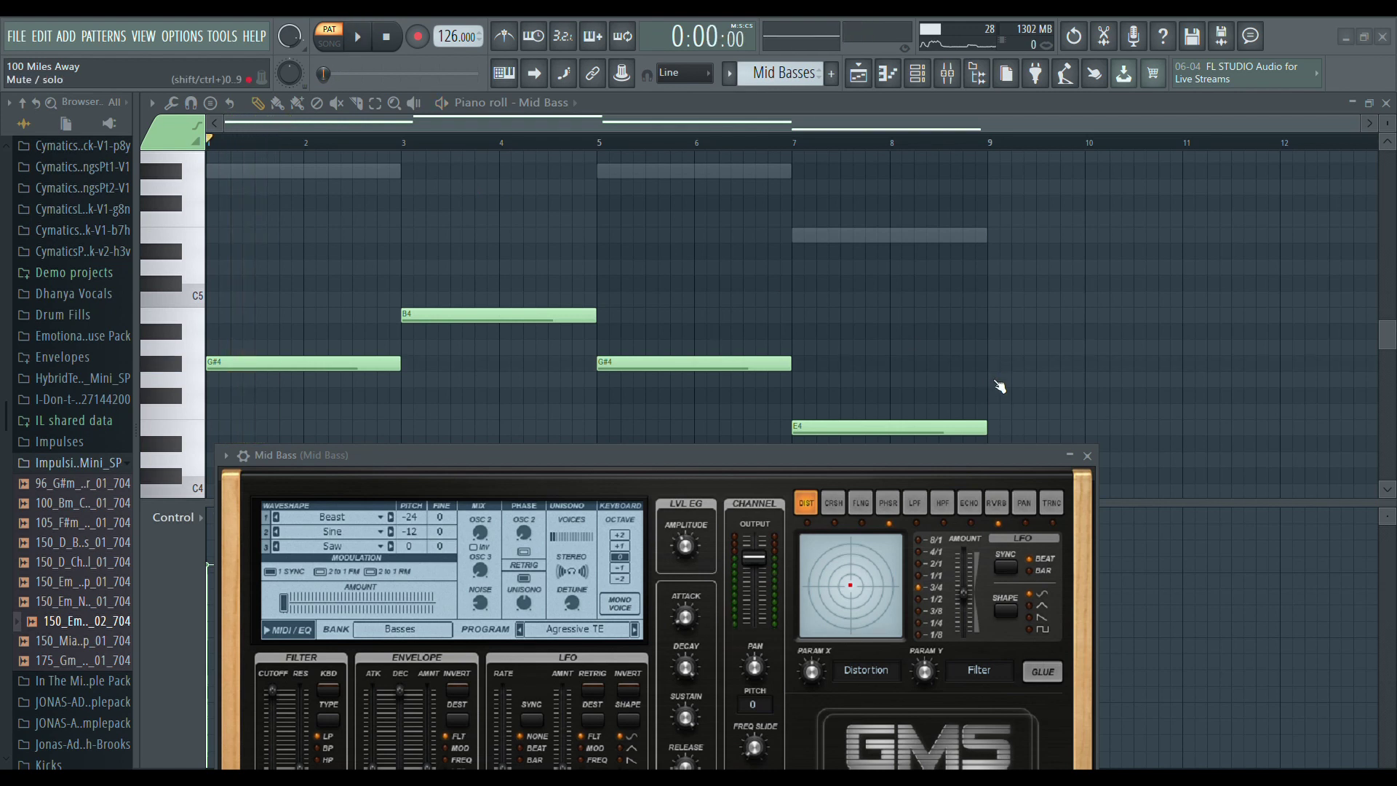
pyautogui.press('space')
pyautogui.press('space')
pyautogui.press('space')
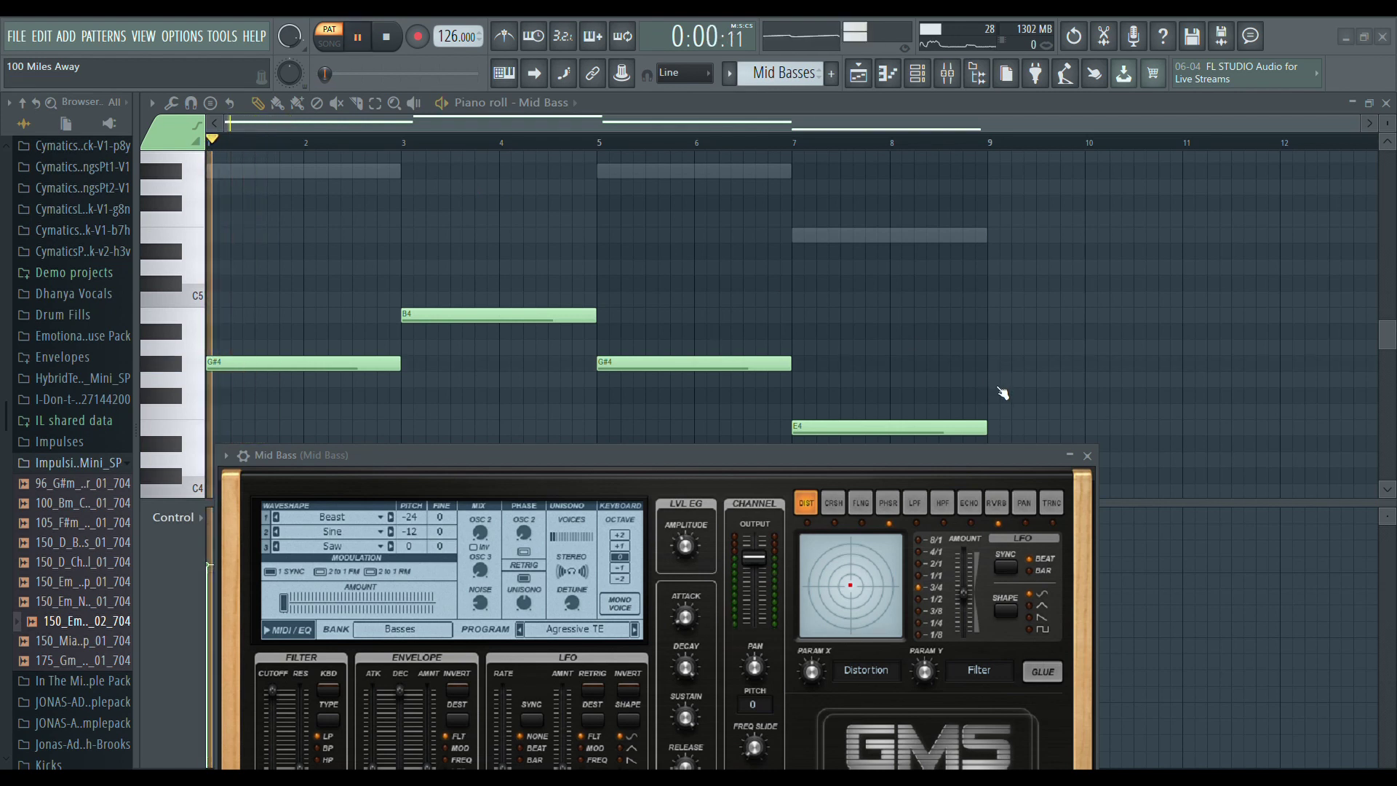
pyautogui.press('space')
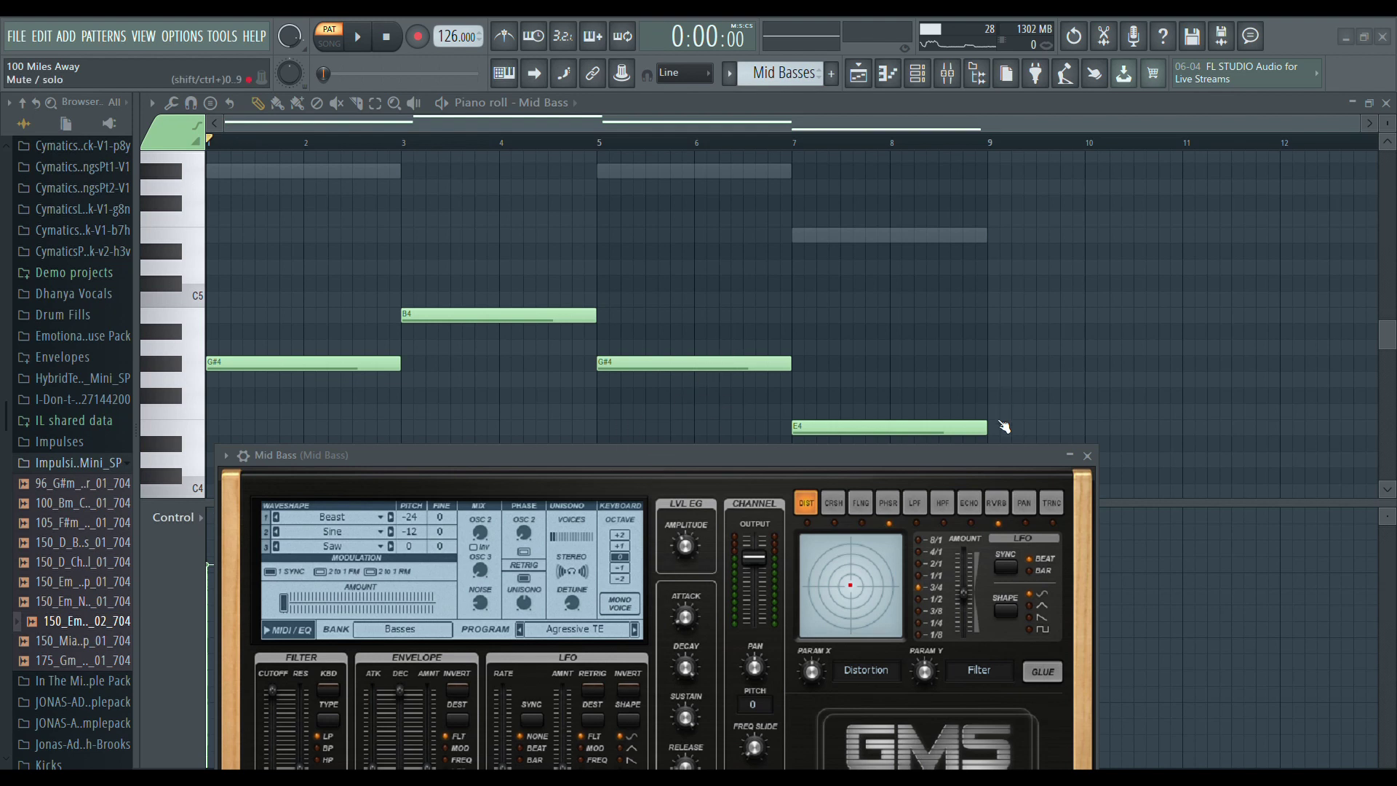
pyautogui.press('space')
pyautogui.press('space')
pyautogui.press('space')
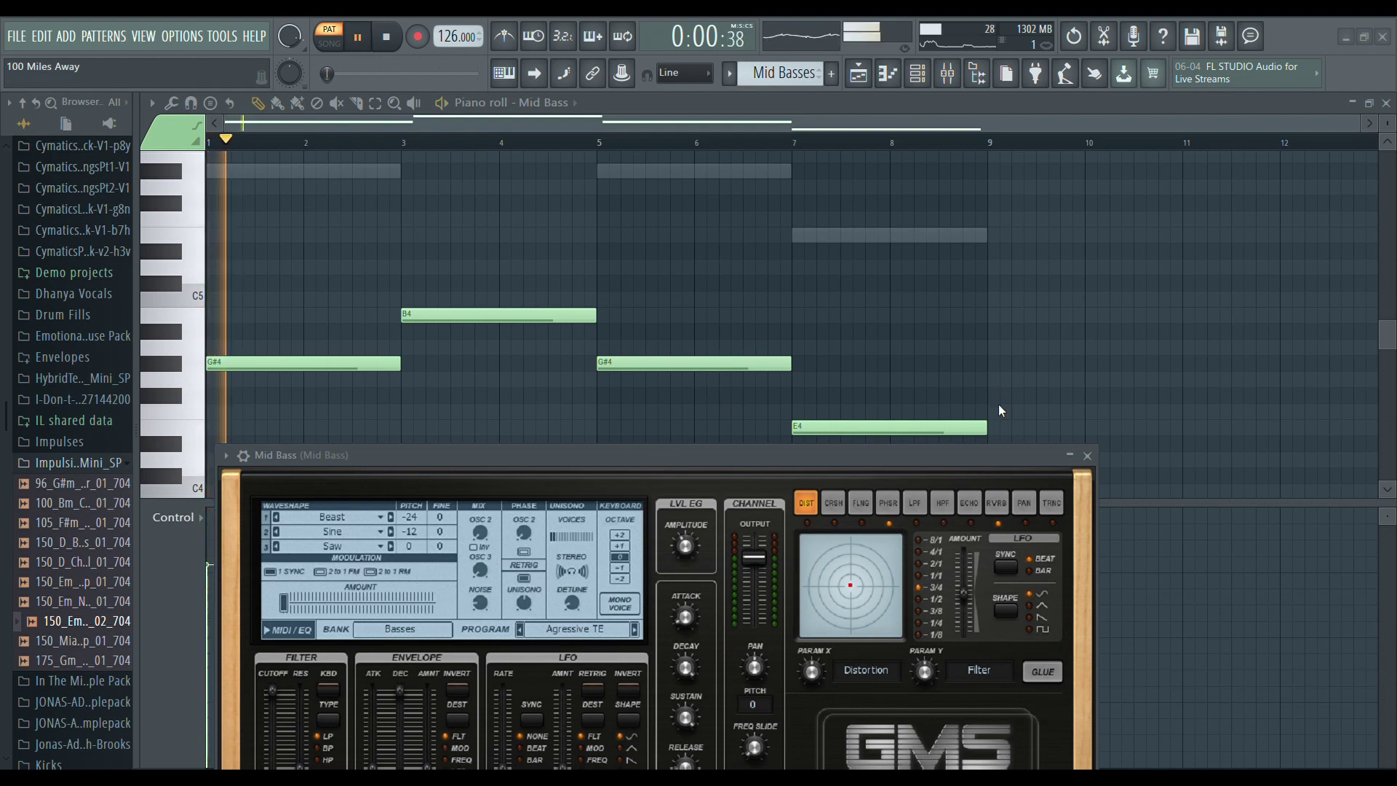
pyautogui.press('space')
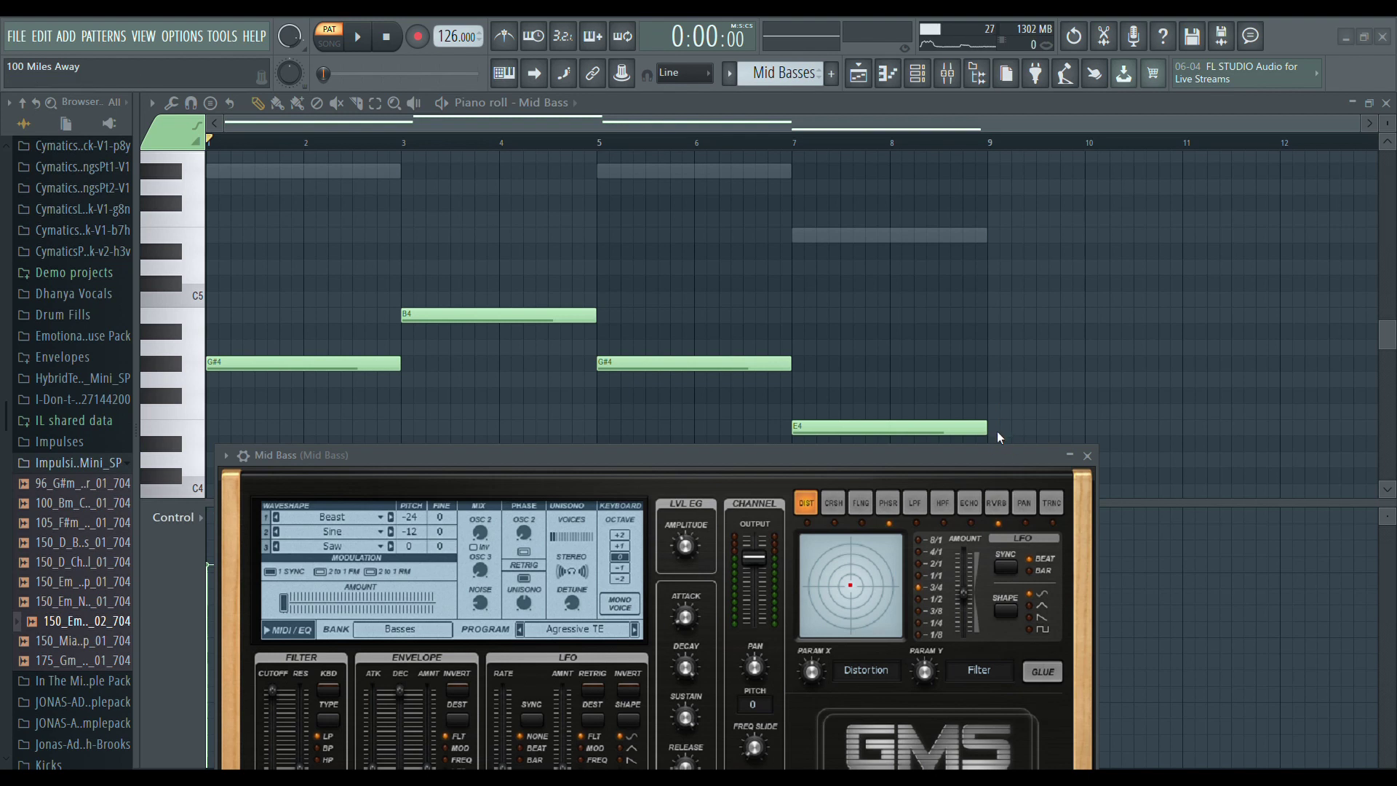
pyautogui.press('space')
pyautogui.press('space')
pyautogui.press('space')
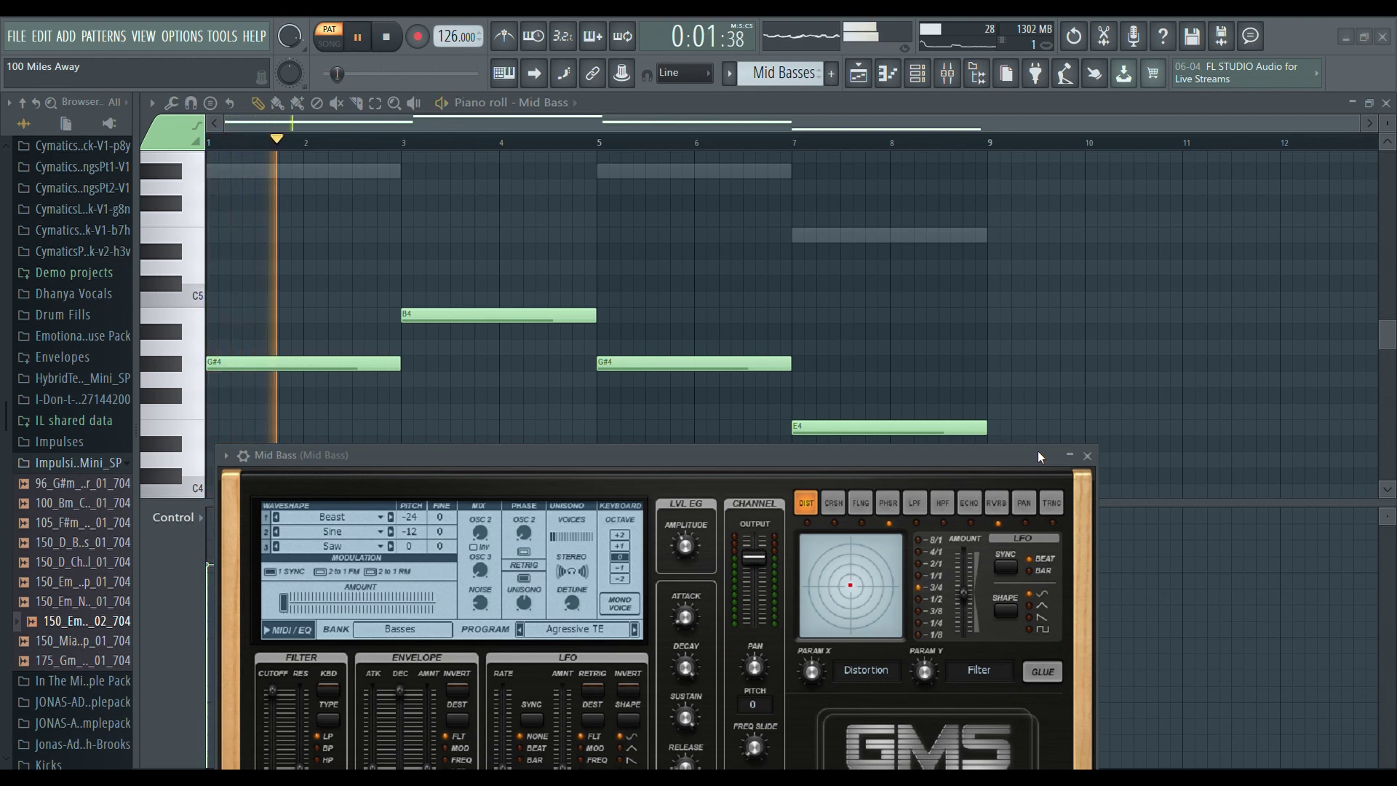
pyautogui.press('space')
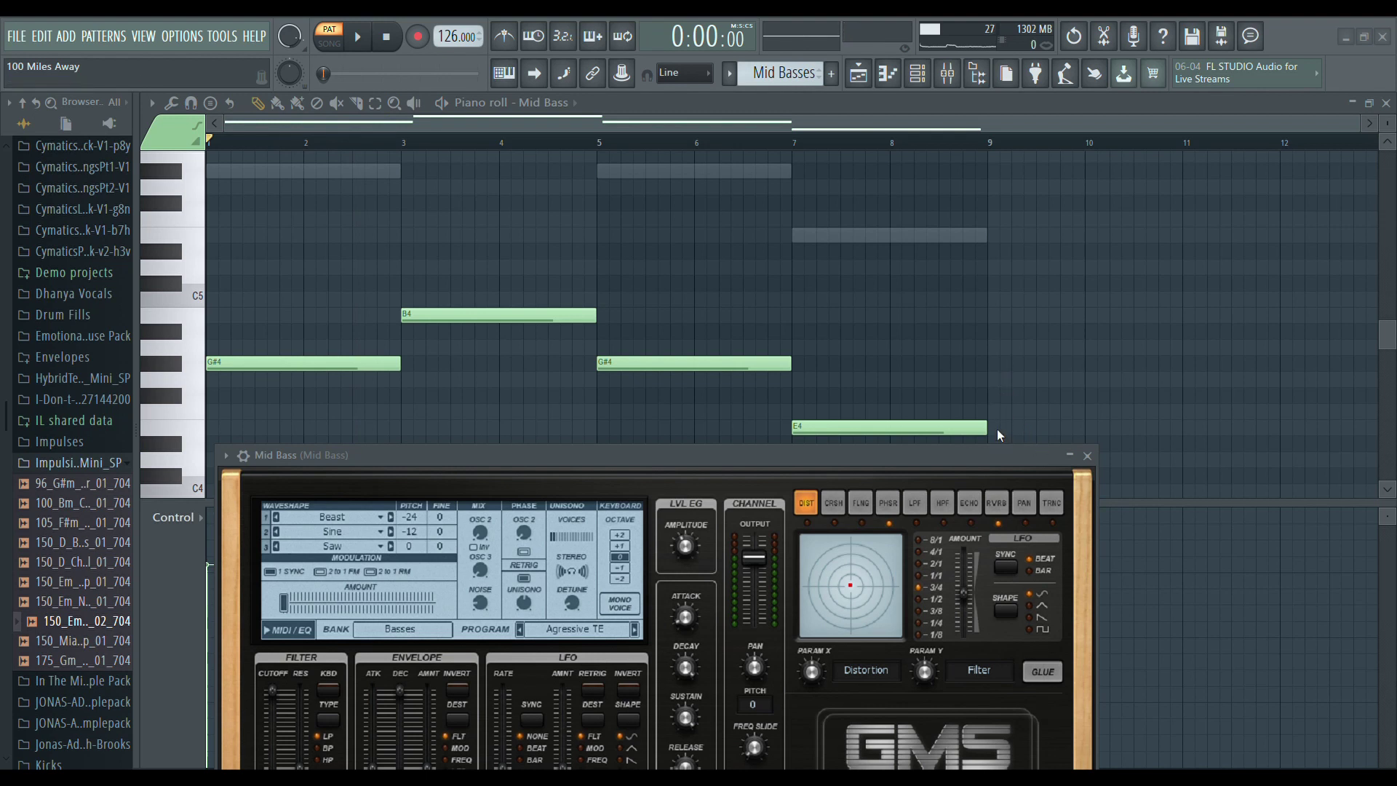
# Play the Mid Basses pattern from the start and close the Mid Bass GMS window while it runs.
pyautogui.press('space')
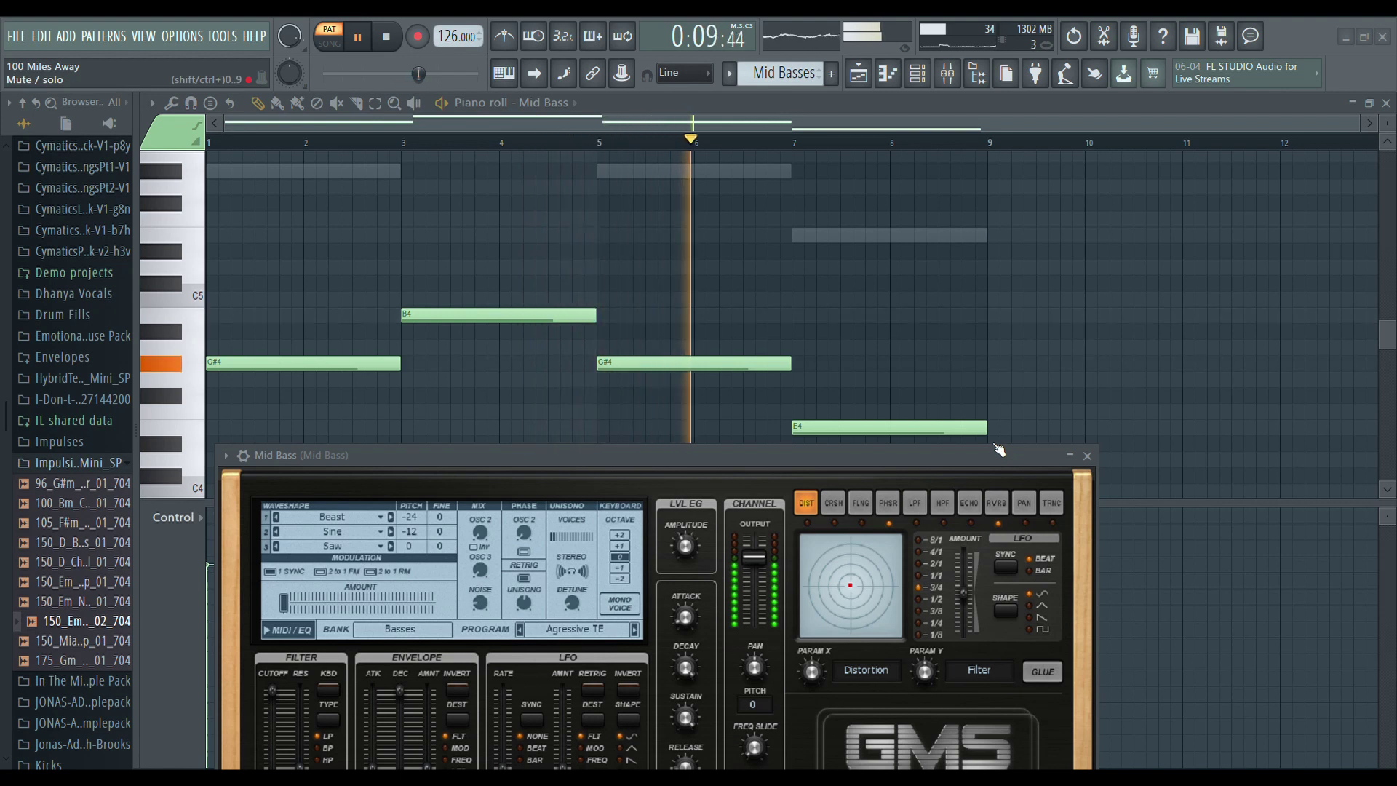
pyautogui.moveTo(921, 474); pyautogui.dragTo(649, 408)
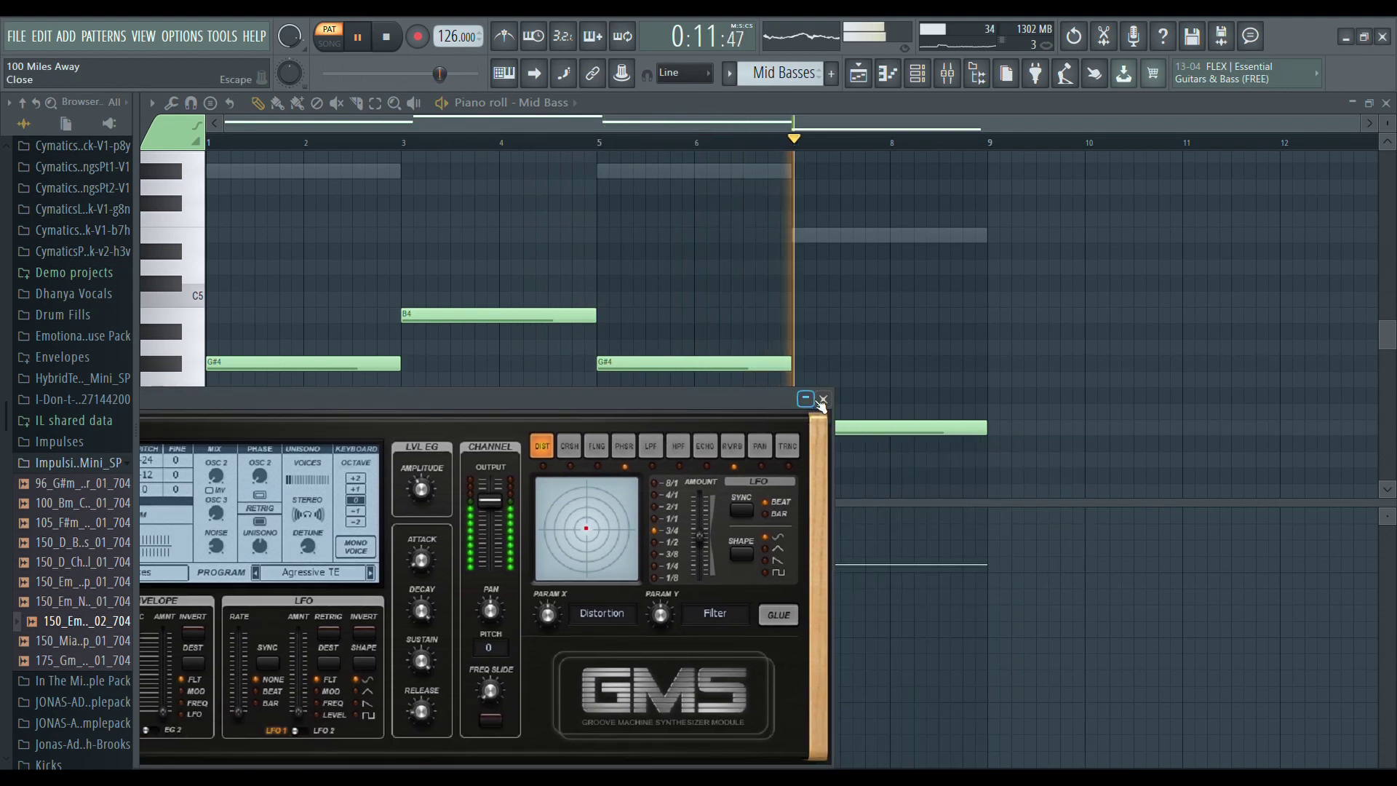
pyautogui.click(817, 399)
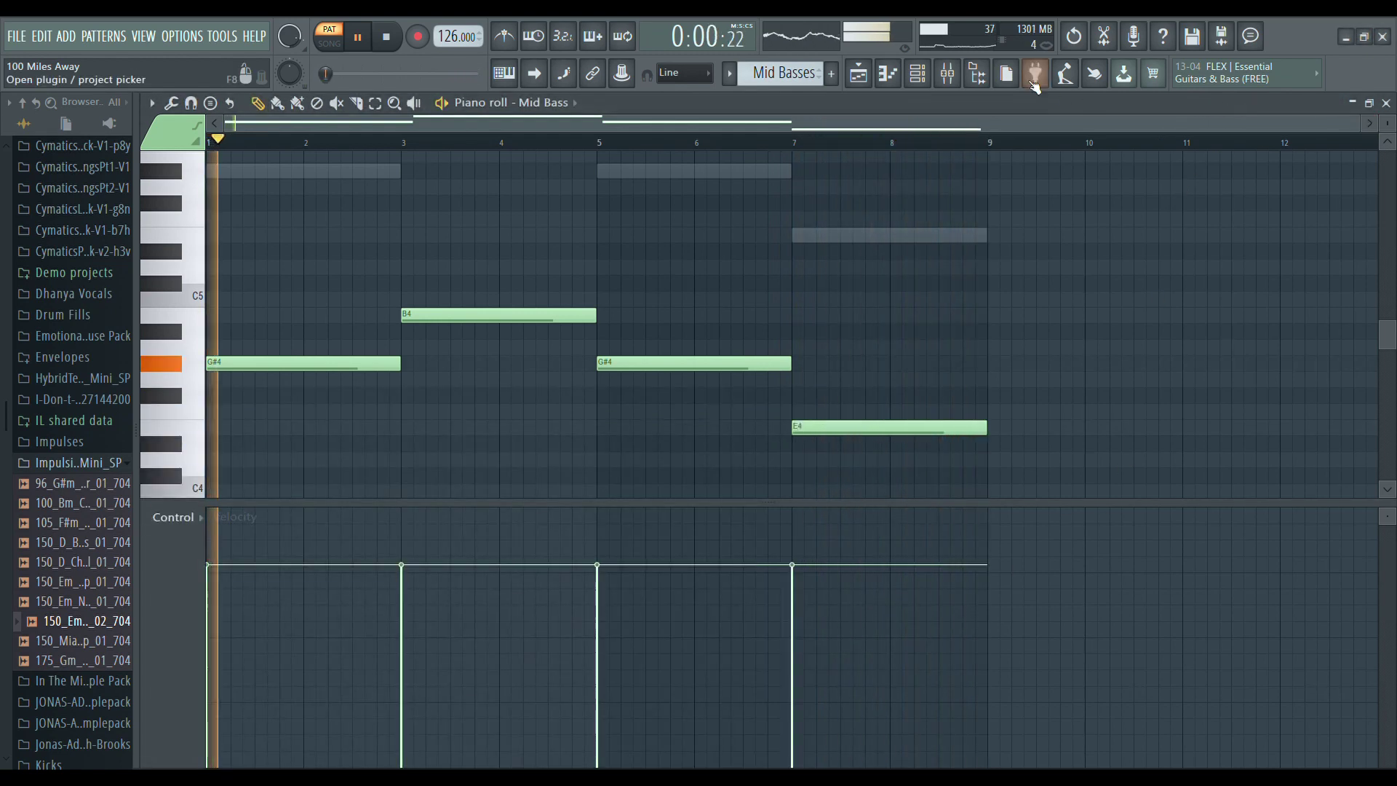
# Watch the Mid Bass track's level in the mixer during playback, moving the mixer fully into view, and close it.
pyautogui.click(950, 80)
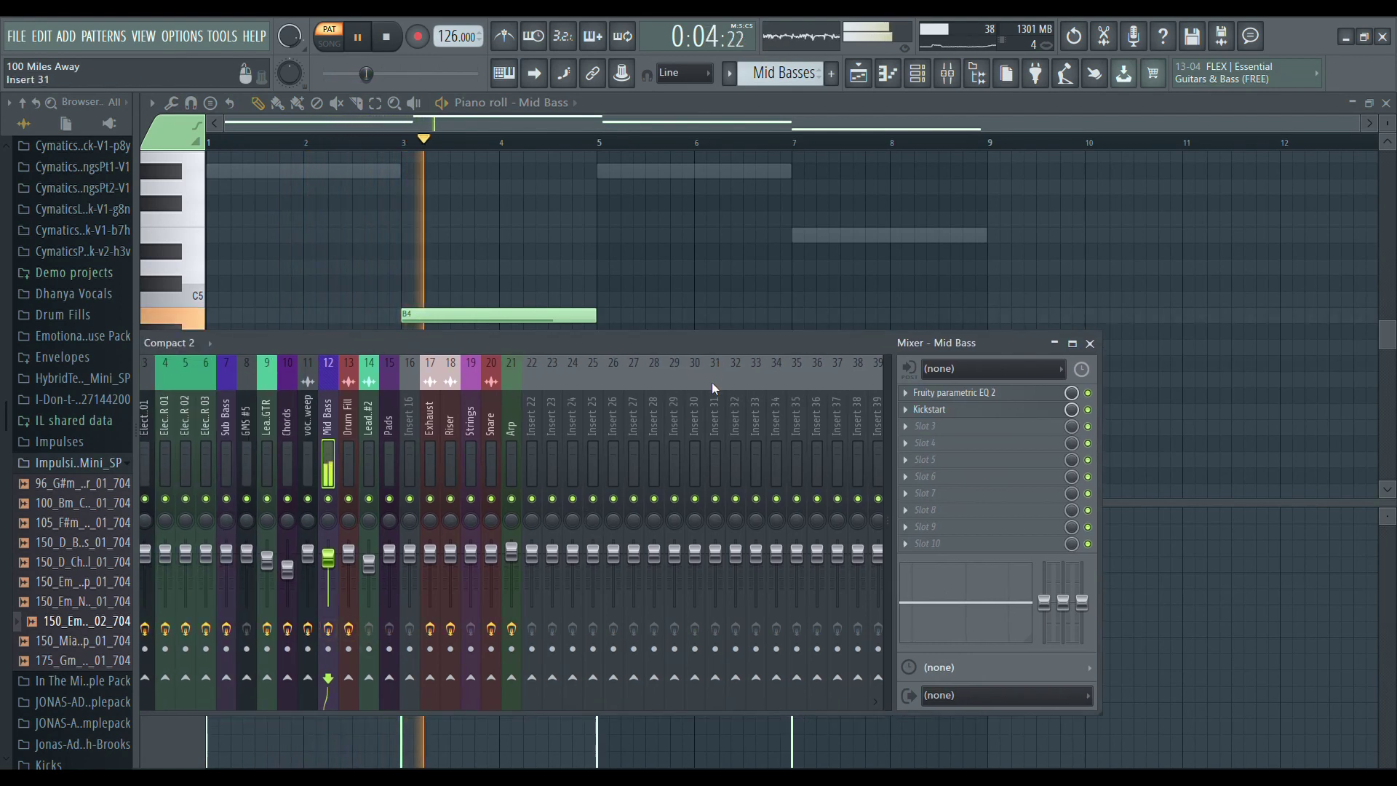
pyautogui.moveTo(701, 343); pyautogui.dragTo(864, 322)
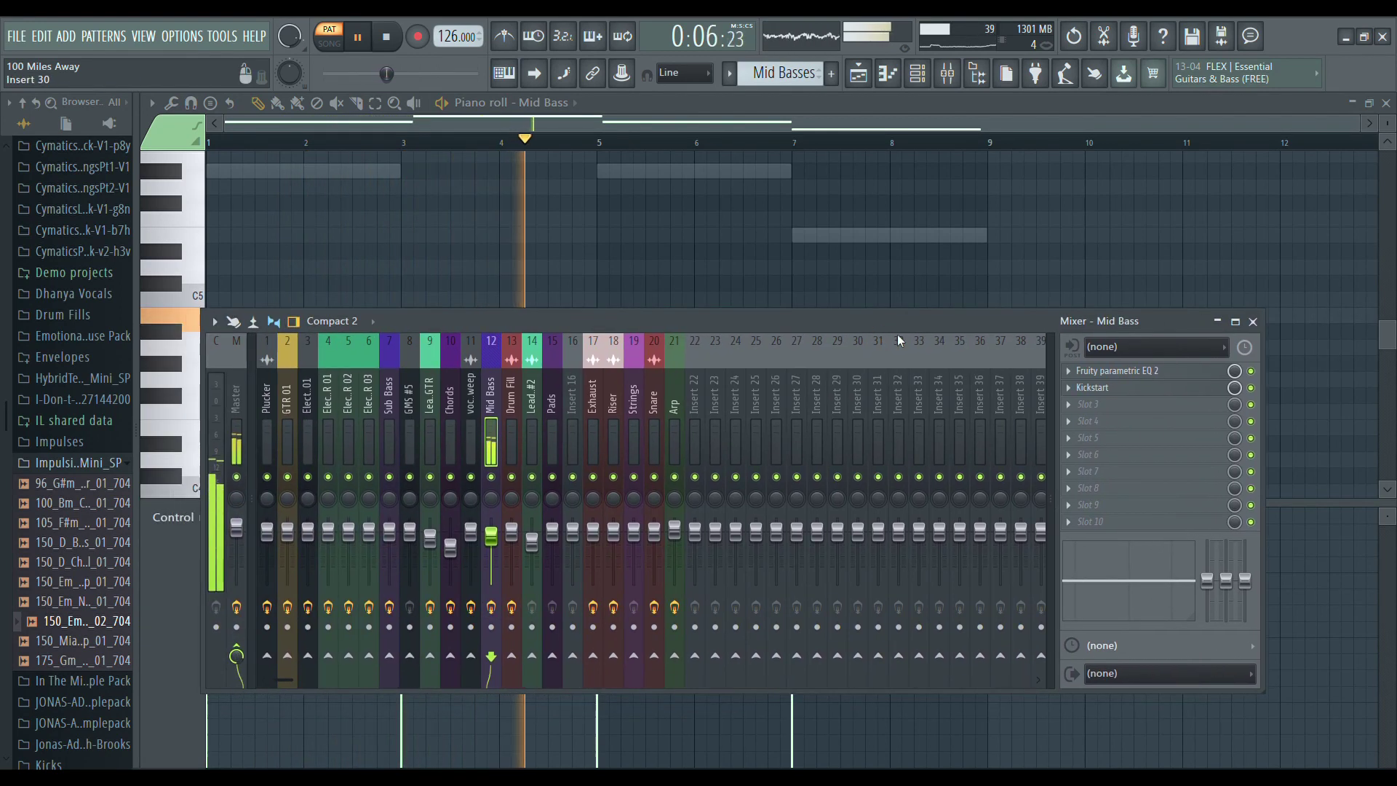
pyautogui.click(1252, 321)
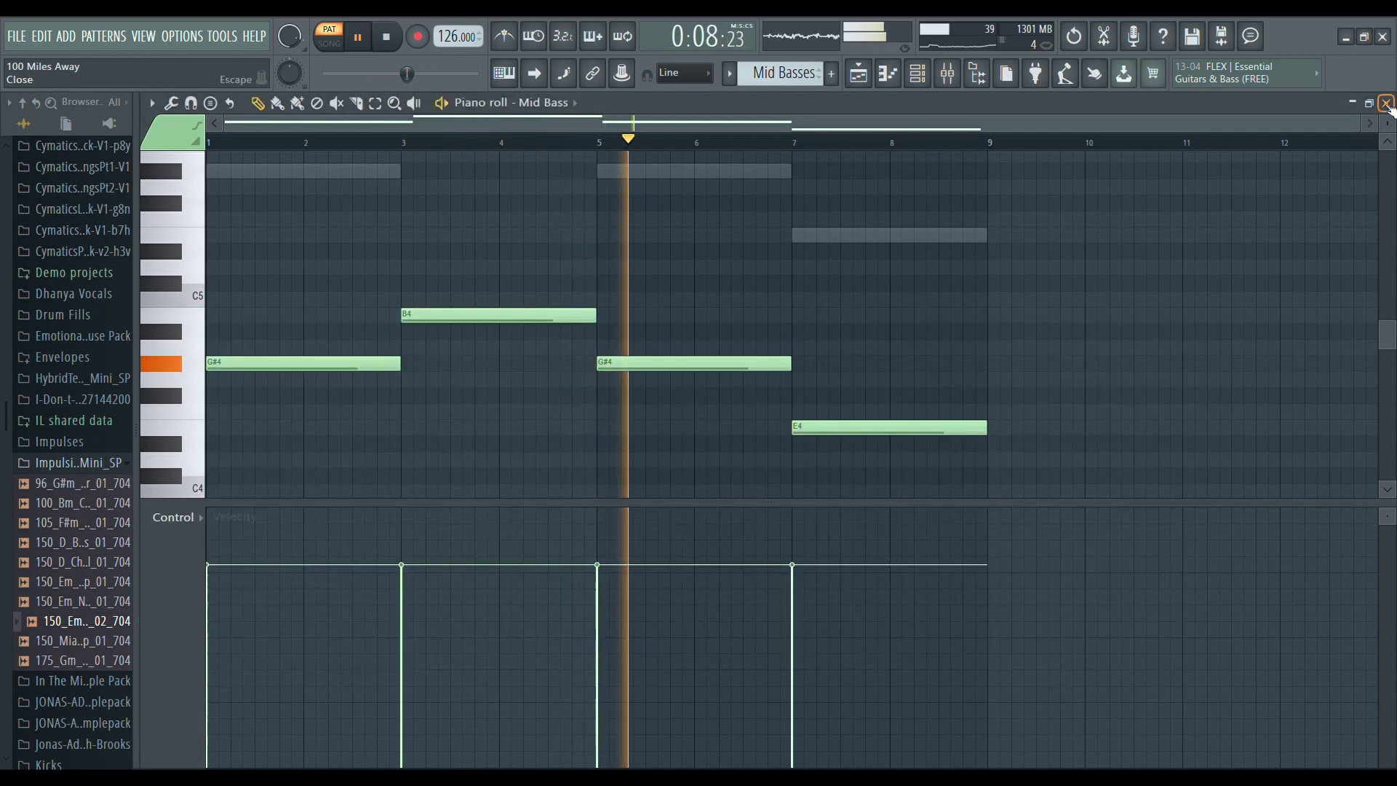
# Return to the playlist, stop playback, and open the Lead Electric GTR clip on Track 11 in the piano roll.
pyautogui.press('F5')
pyautogui.scroll(-3, 946, 509)
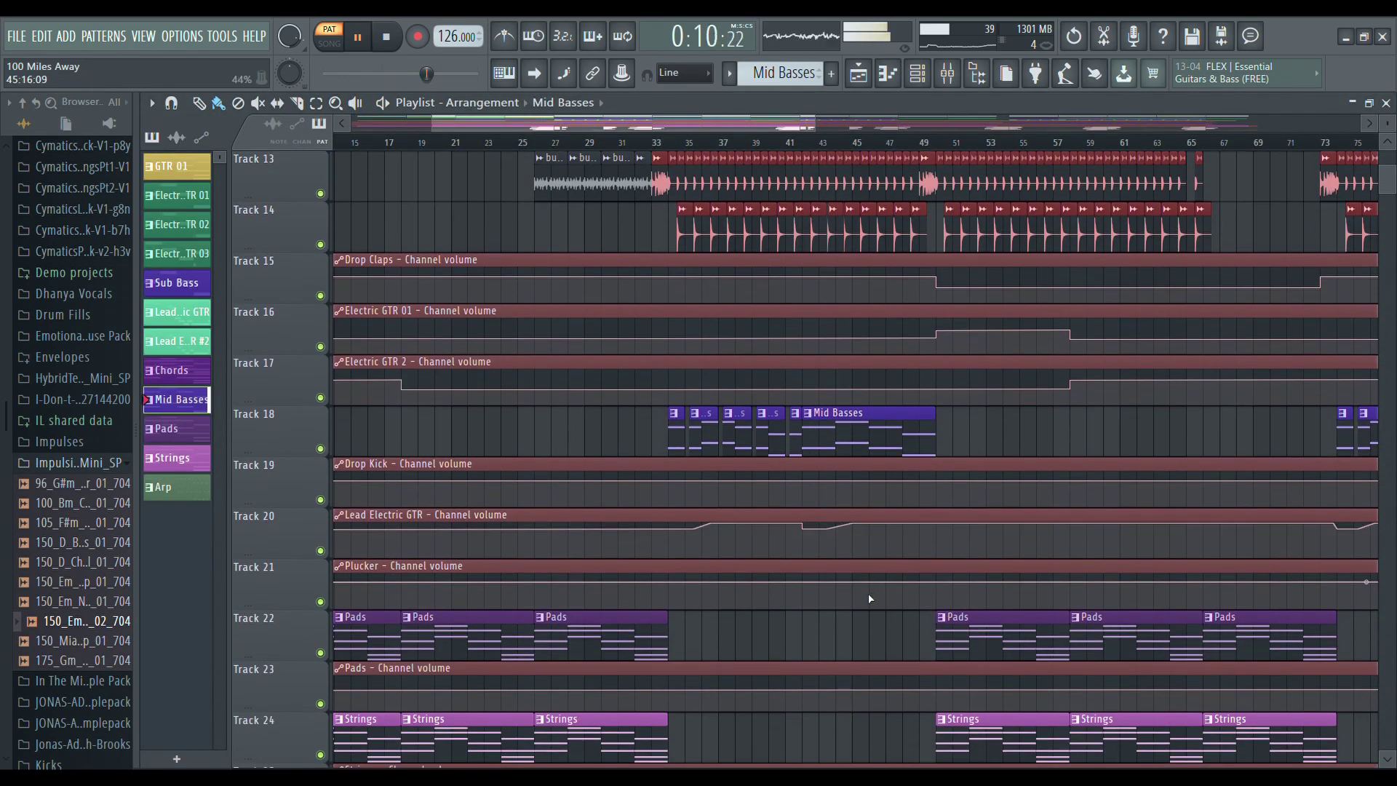
pyautogui.scroll(4, 867, 592)
pyautogui.scroll(3, 868, 596)
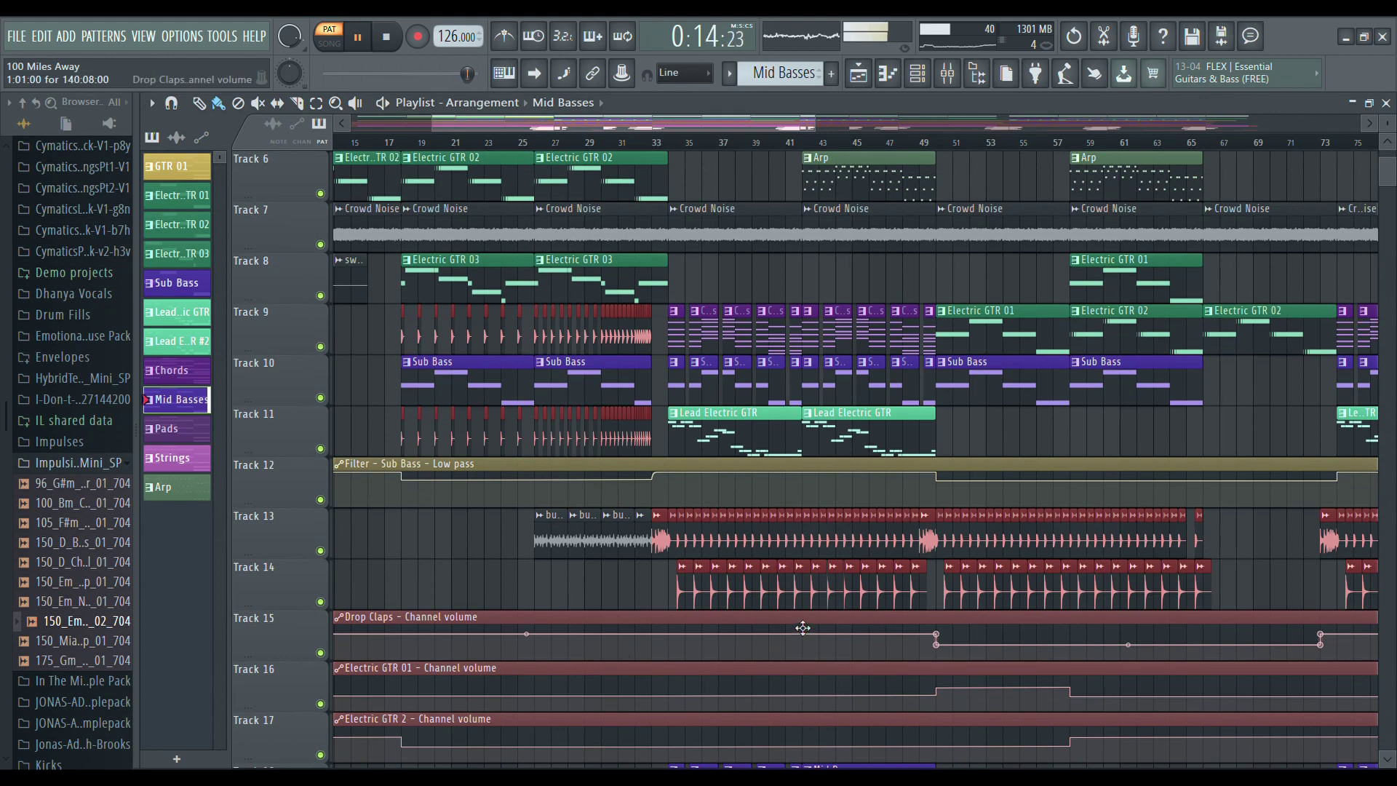
pyautogui.scroll(-2, 842, 595)
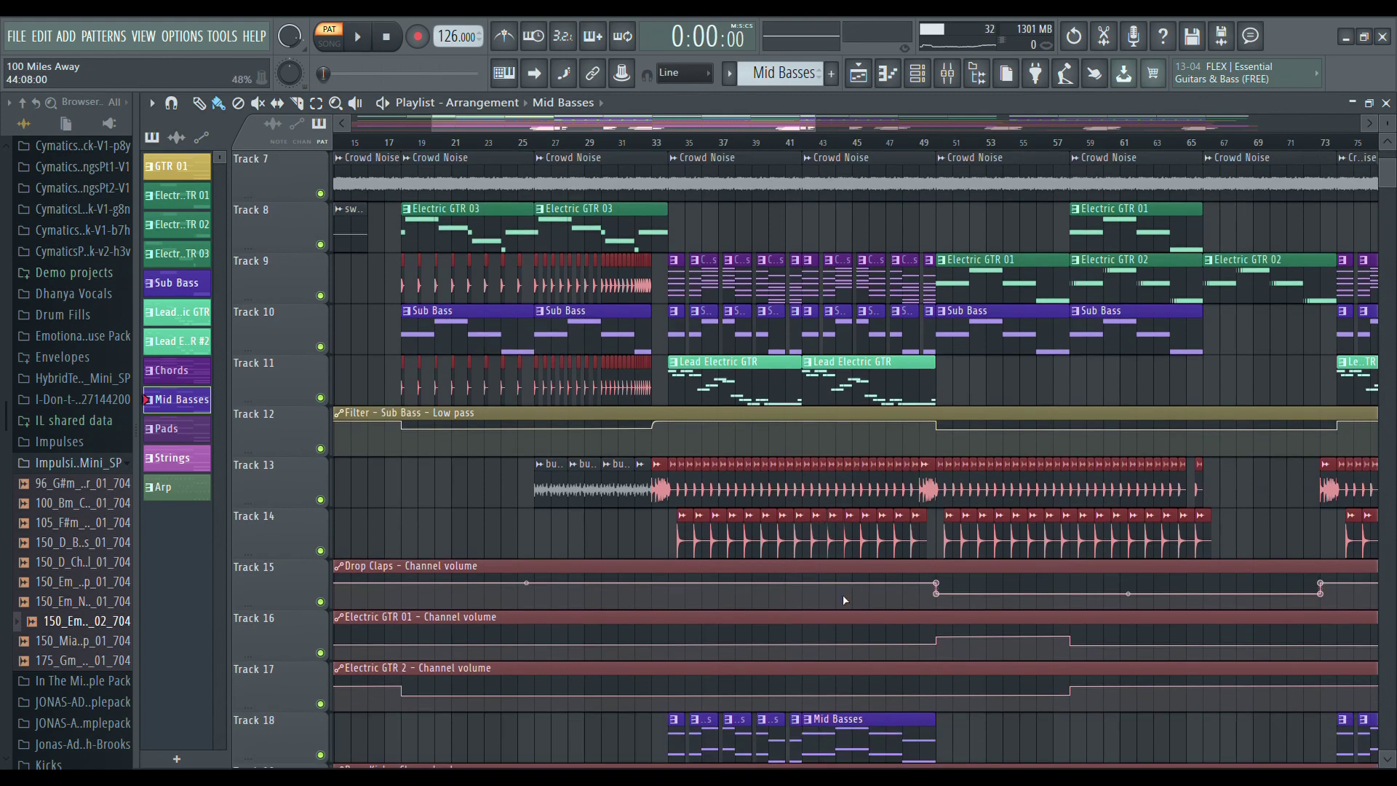
pyautogui.scroll(3, 827, 683)
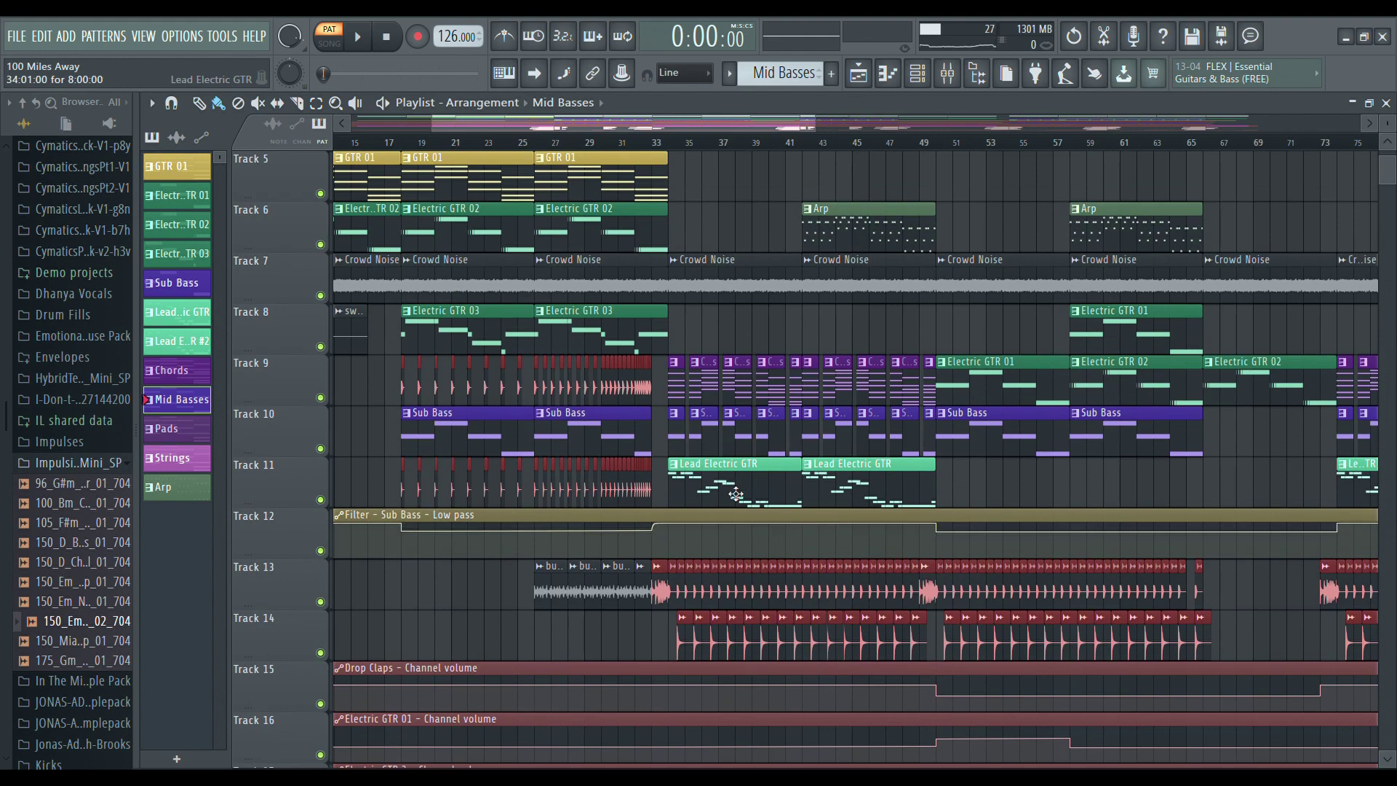
pyautogui.doubleClick(736, 495)
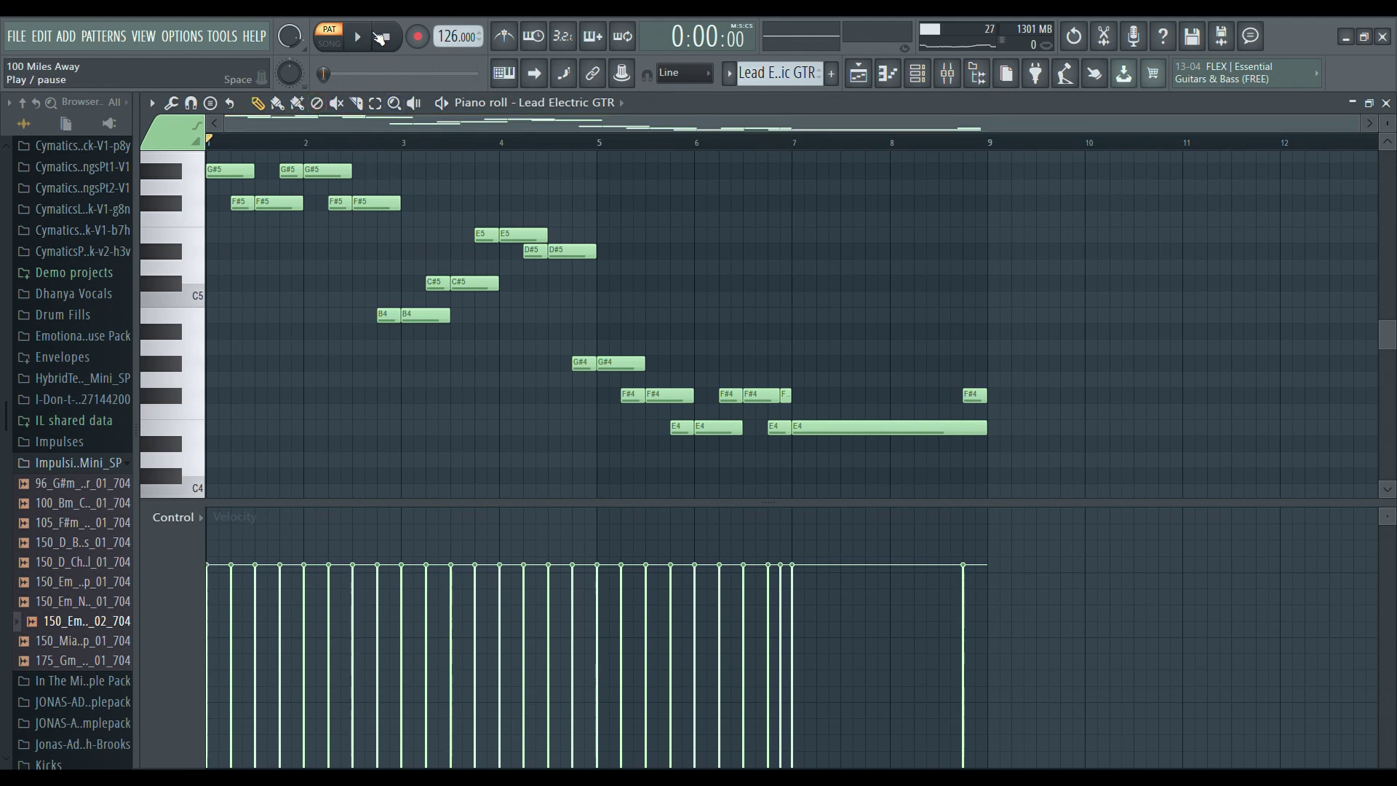
# Play the Lead Electric GTR pattern with its mixer track's effects shown below the notes, and stop near the end.
pyautogui.click(359, 38)
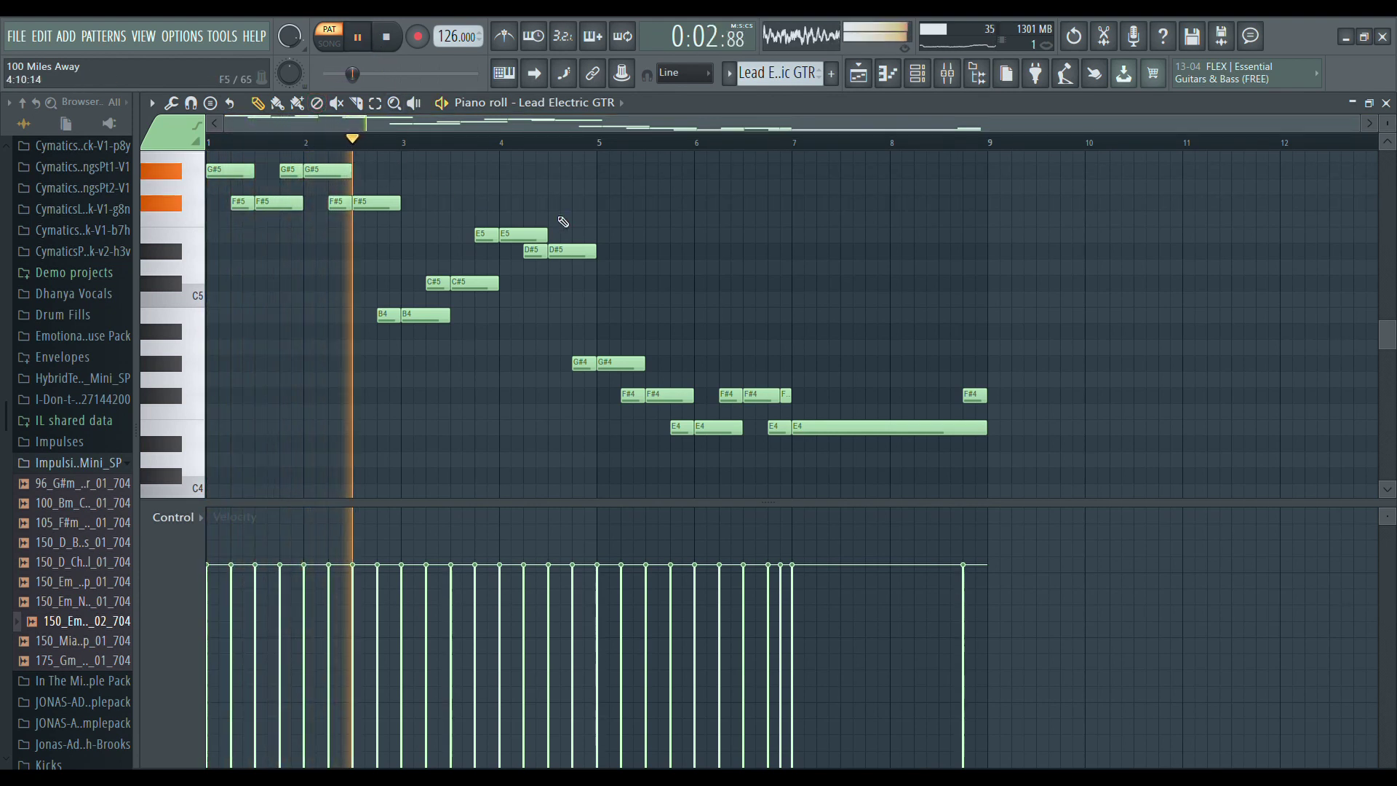
pyautogui.click(953, 84)
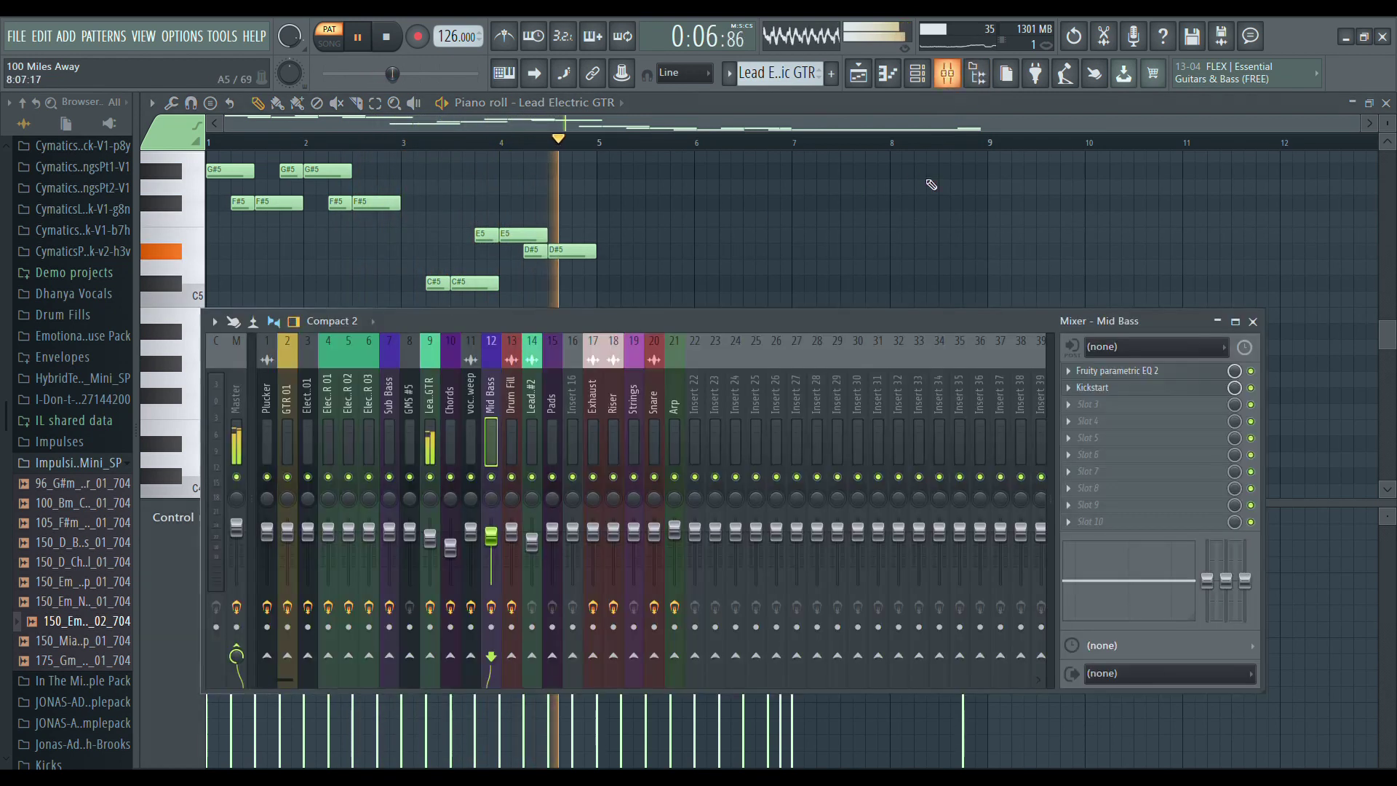
pyautogui.moveTo(845, 513); pyautogui.dragTo(855, 488)
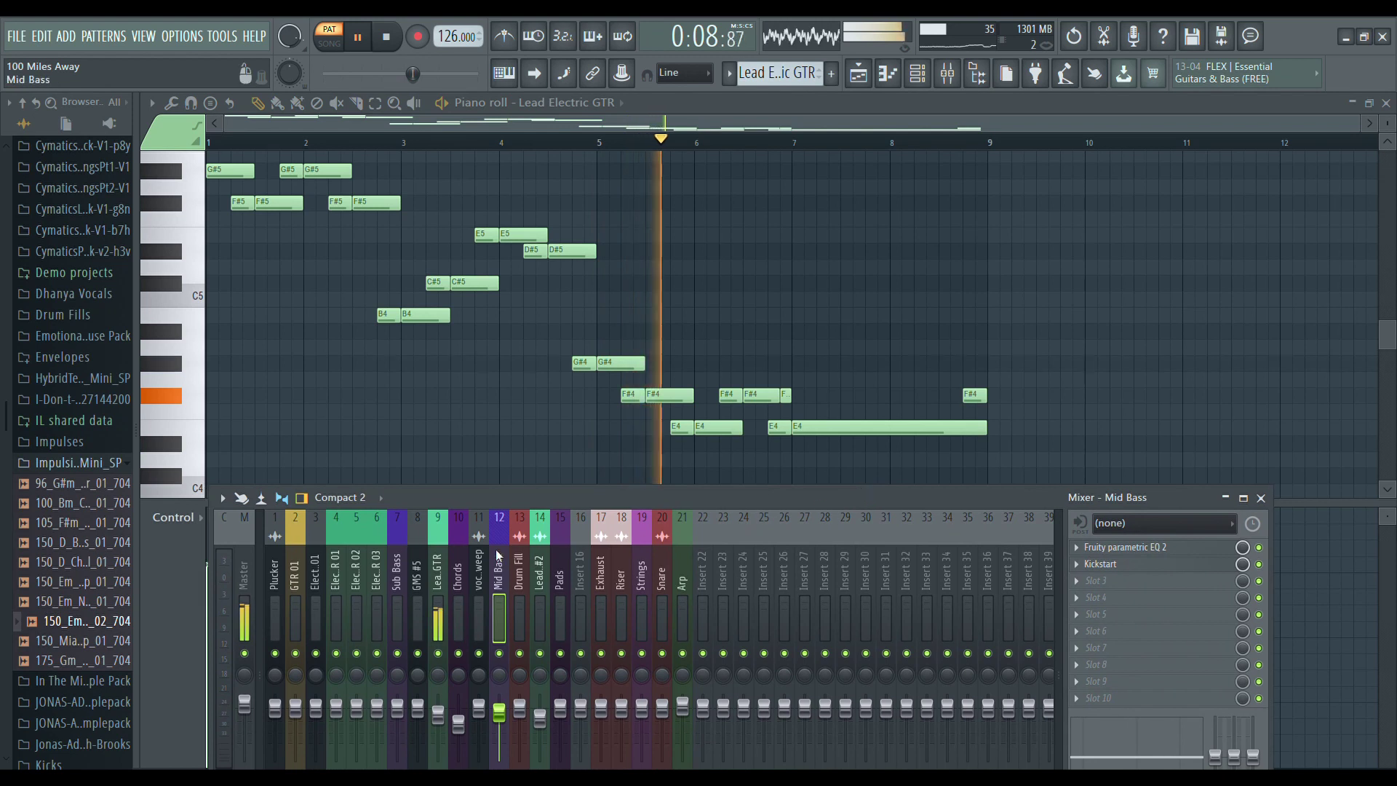
pyautogui.click(437, 575)
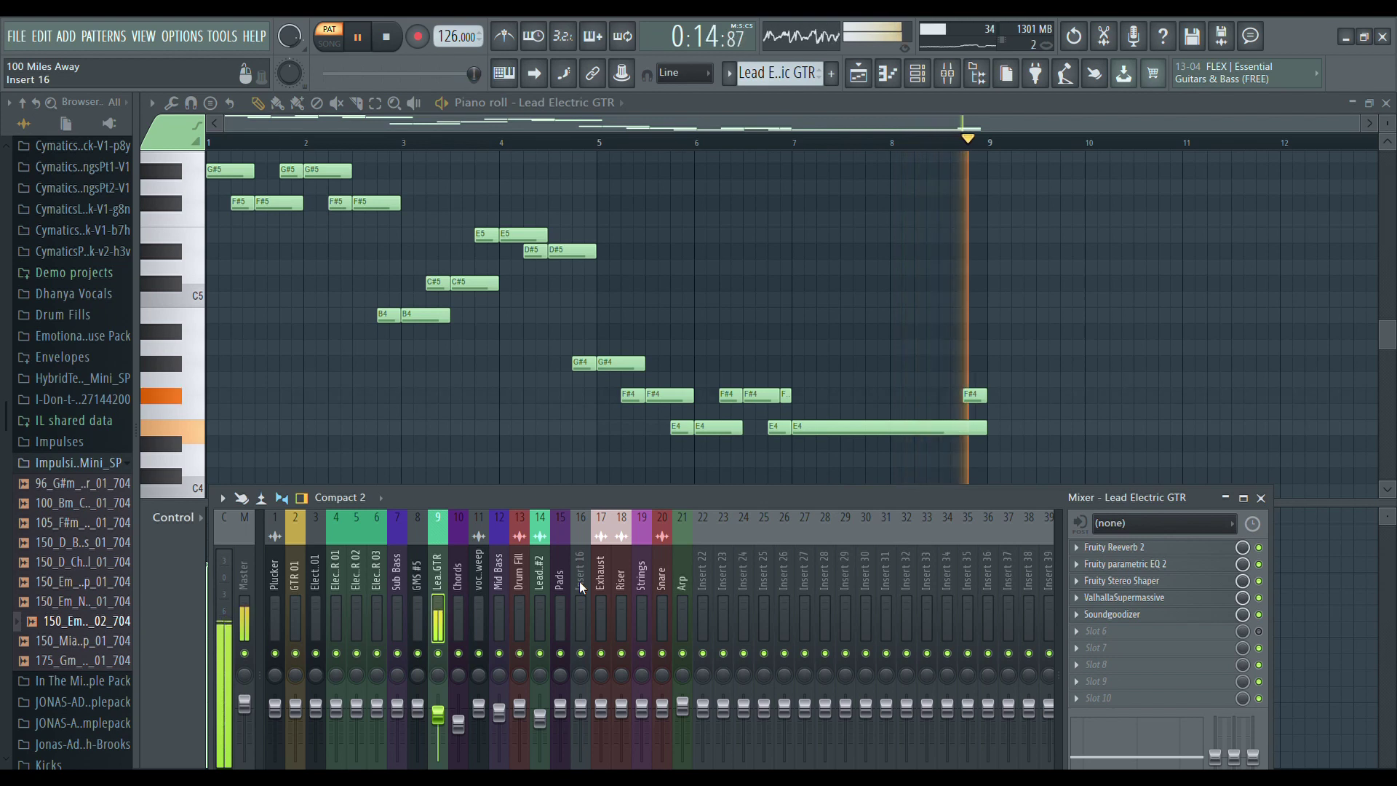
pyautogui.press('space')
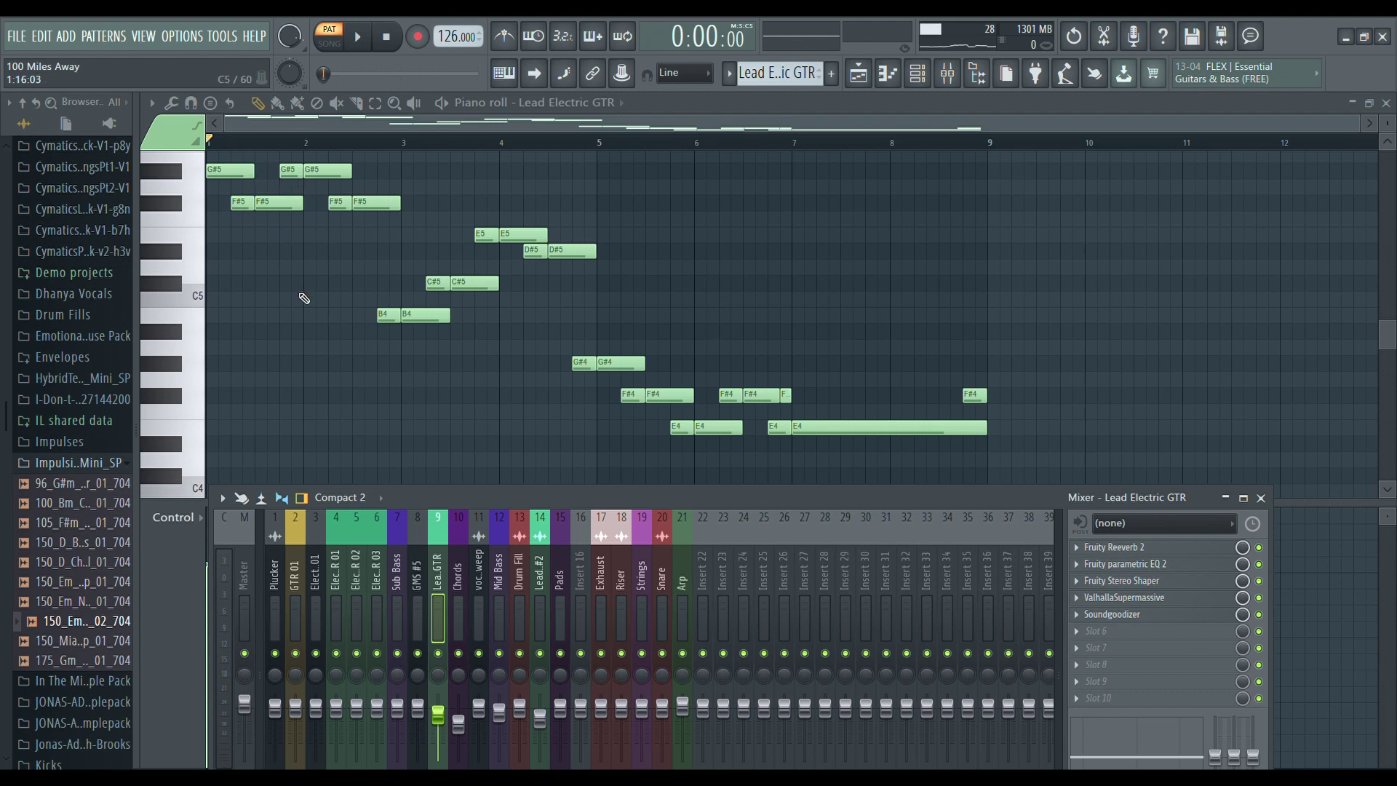
# Replay the opening Lead Electric GTR notes briefly and raise the mixer window to show all its effect slots.
pyautogui.press('space')
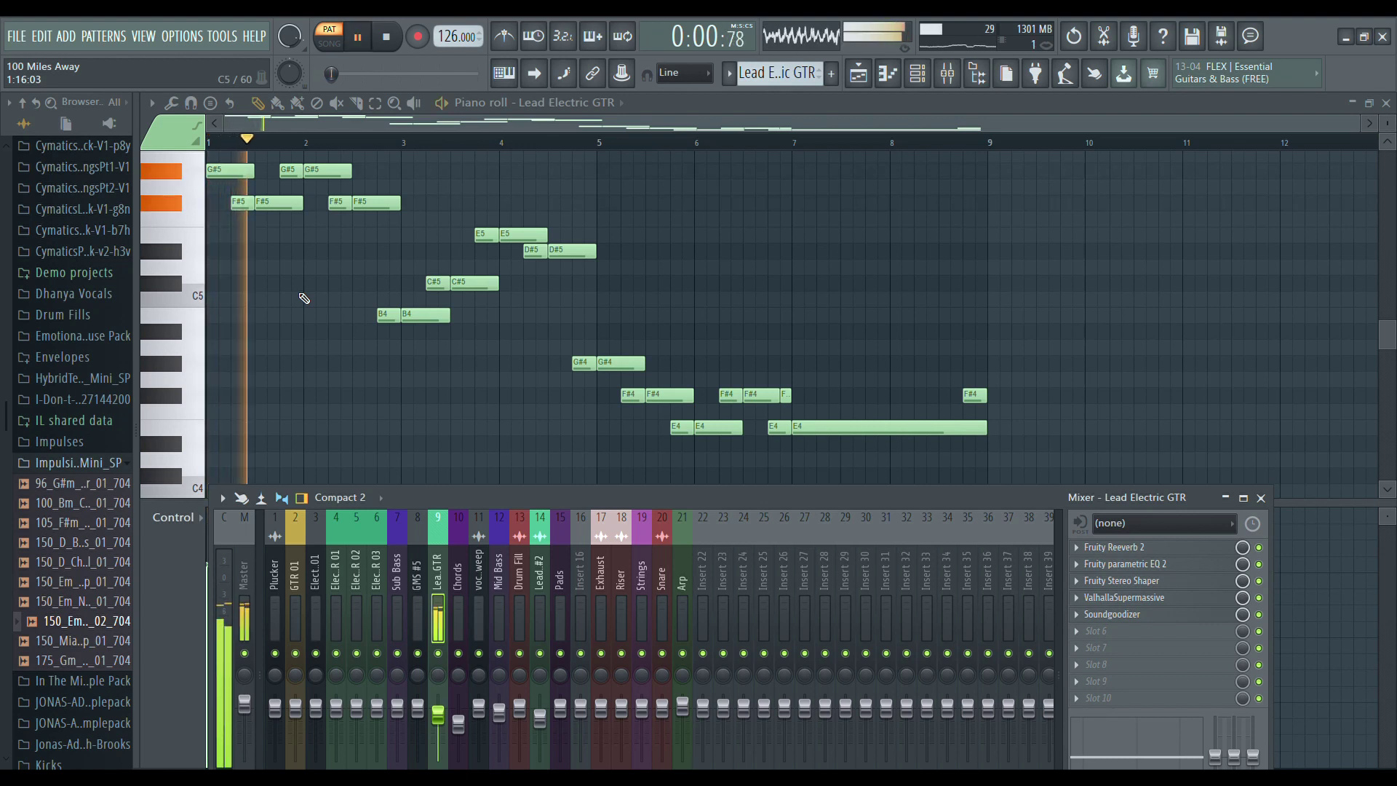
pyautogui.press('space')
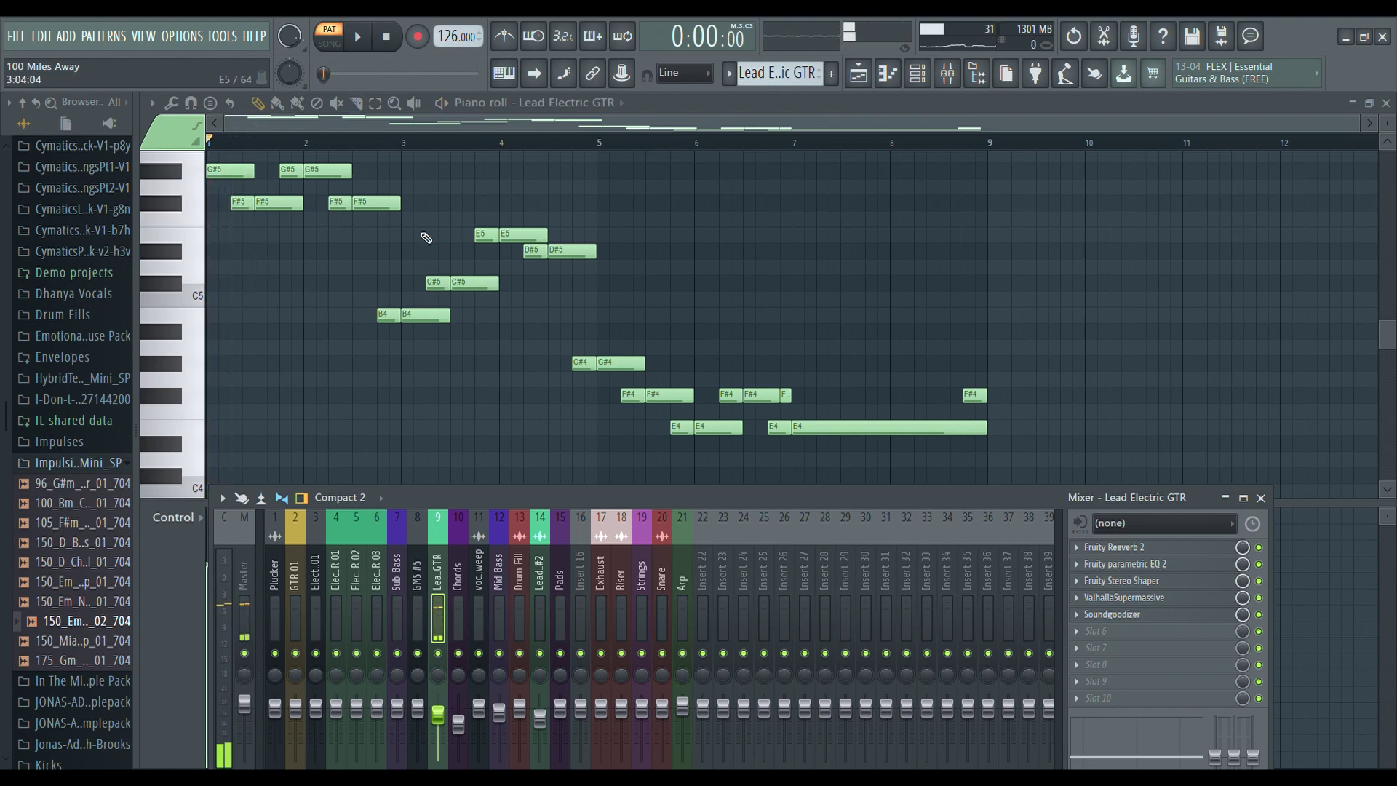
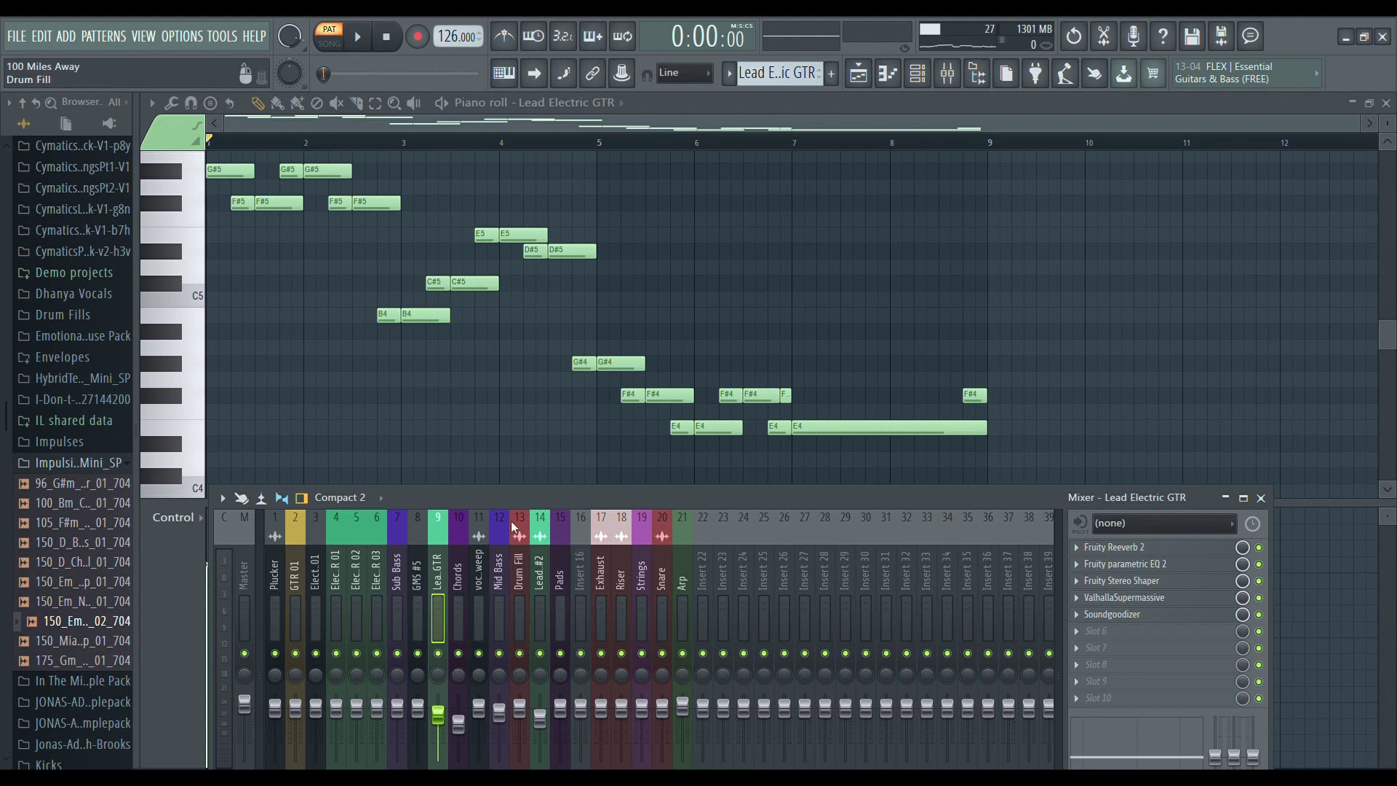
pyautogui.moveTo(513, 527); pyautogui.dragTo(508, 464)
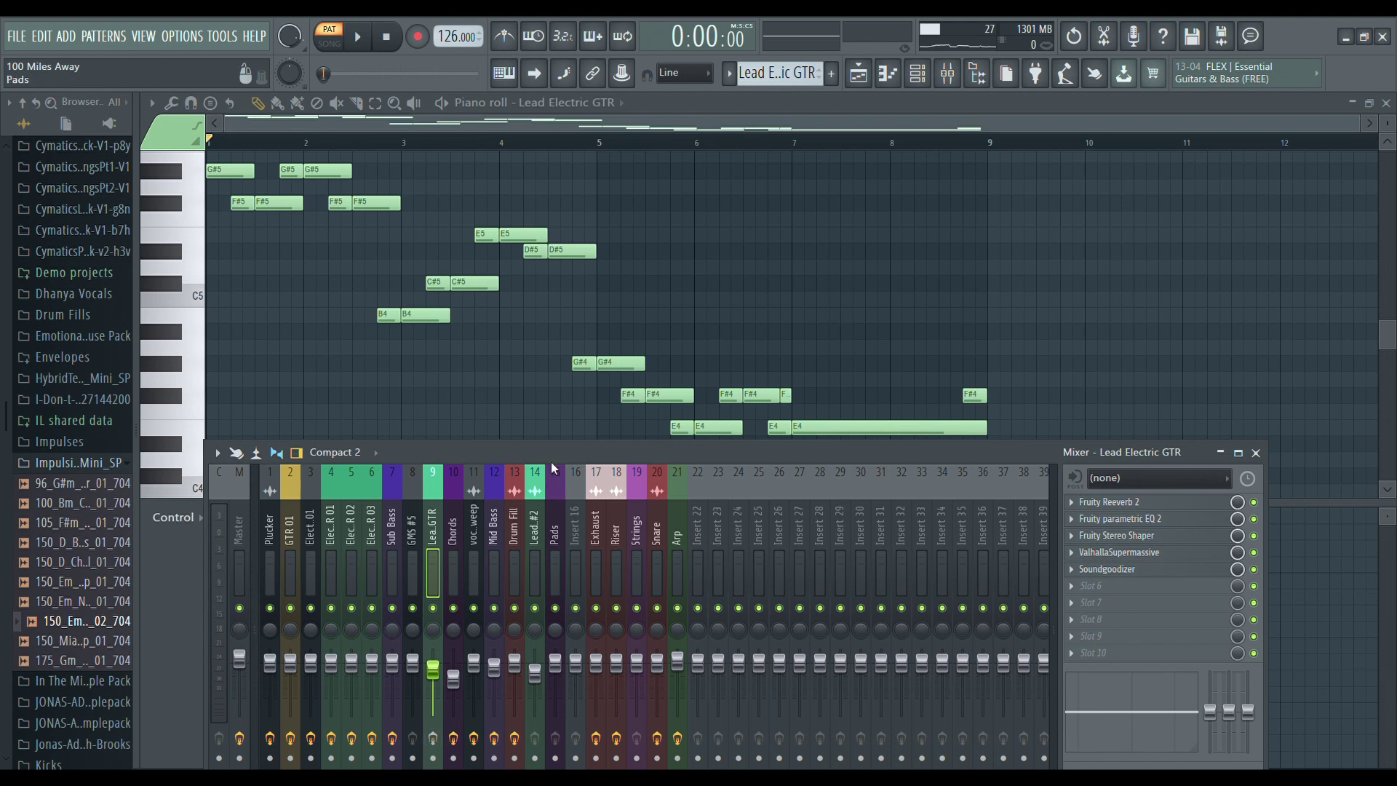
# Bypass the effects on the Lead Electric GTR mixer track and play the pattern with only Fruity Reeverb 2 enabled.
pyautogui.press('space')
pyautogui.press('space')
pyautogui.press('space')
pyautogui.click(1254, 569)
pyautogui.press('space')
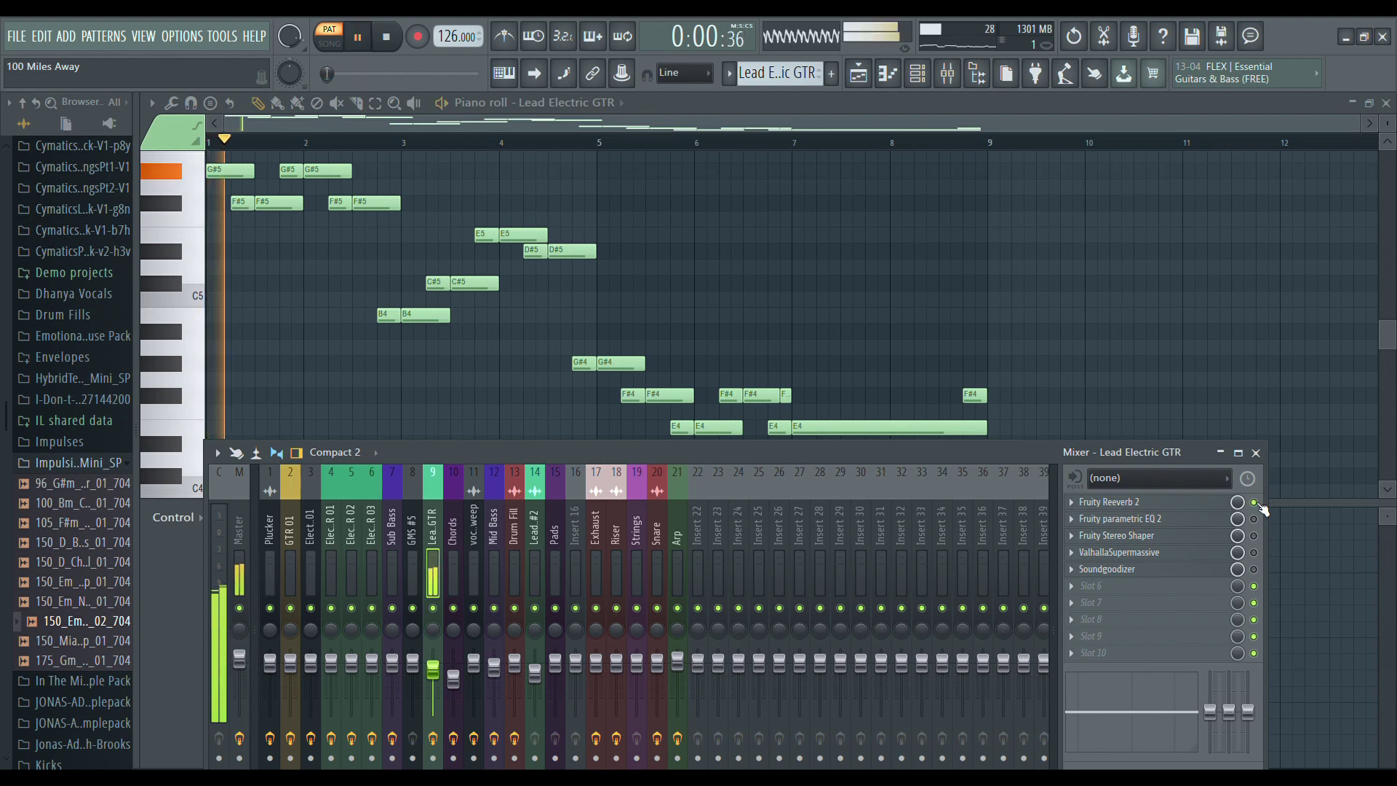
# Enable Fruity Parametric EQ 2 on the Lead Electric GTR track, stop playback, and inspect its curve before closing it.
pyautogui.click(1253, 519)
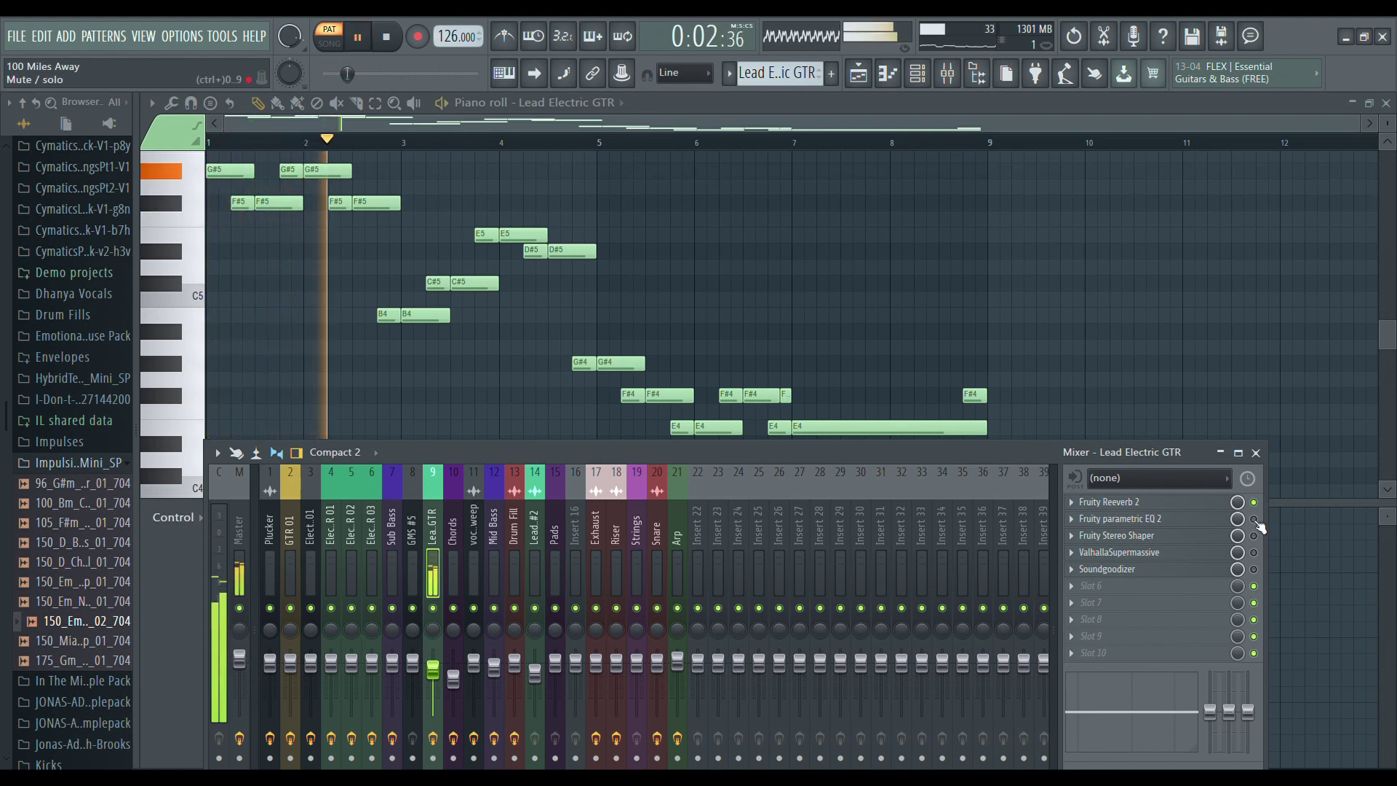
pyautogui.press('space')
pyautogui.click(1164, 520)
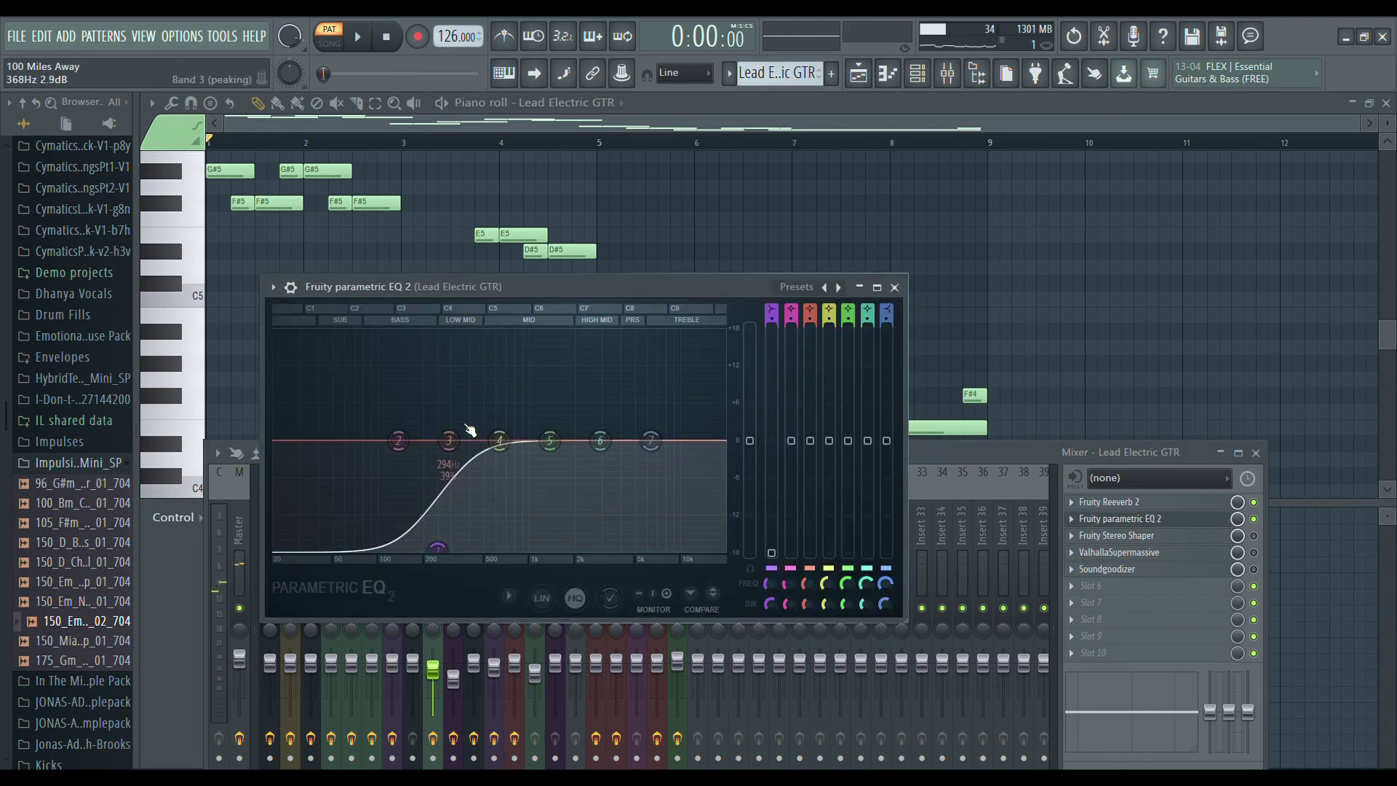
pyautogui.click(895, 287)
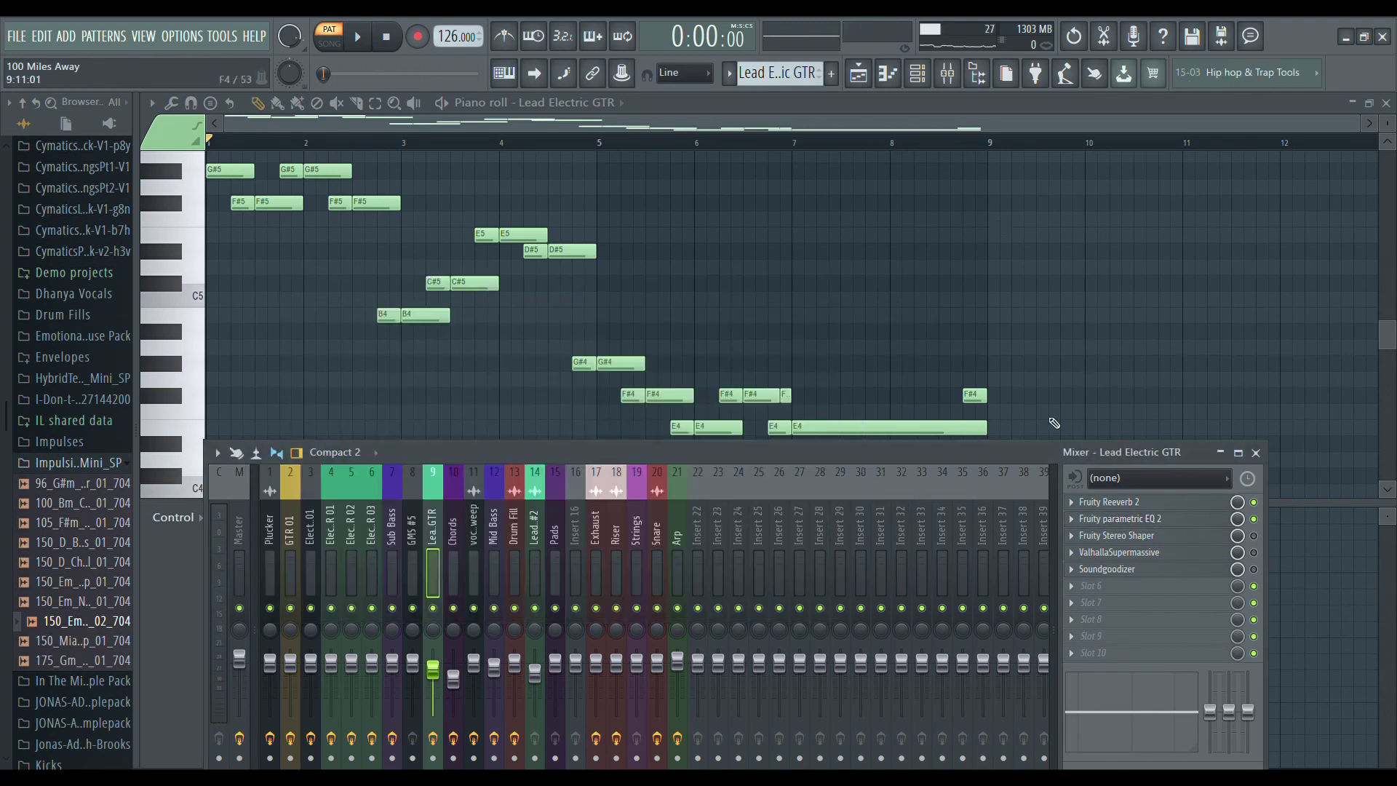
# Enable Fruity Stereo Shaper and ValhallaSupermassive one after the other on the Lead Electric GTR track, playing the pattern after each.
pyautogui.press('space')
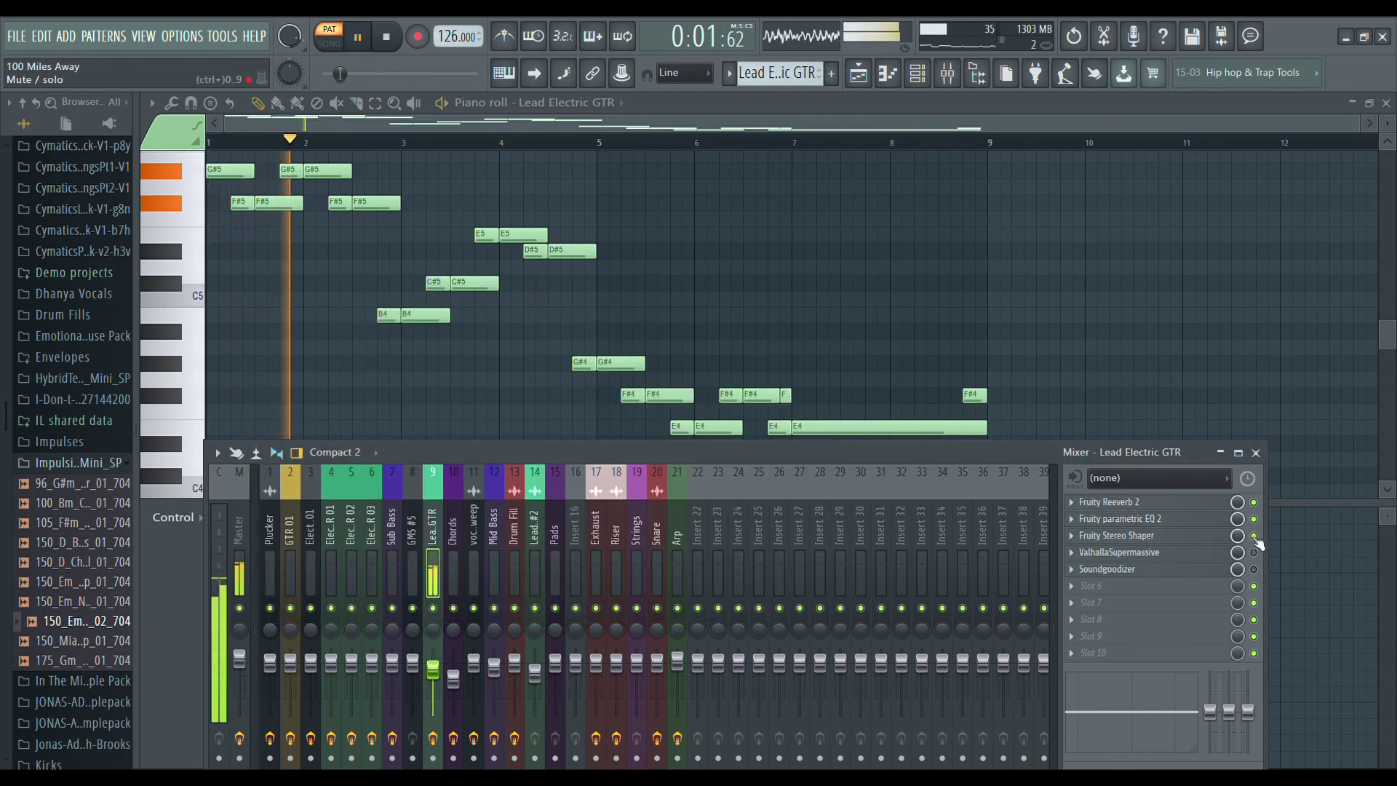
pyautogui.press('space')
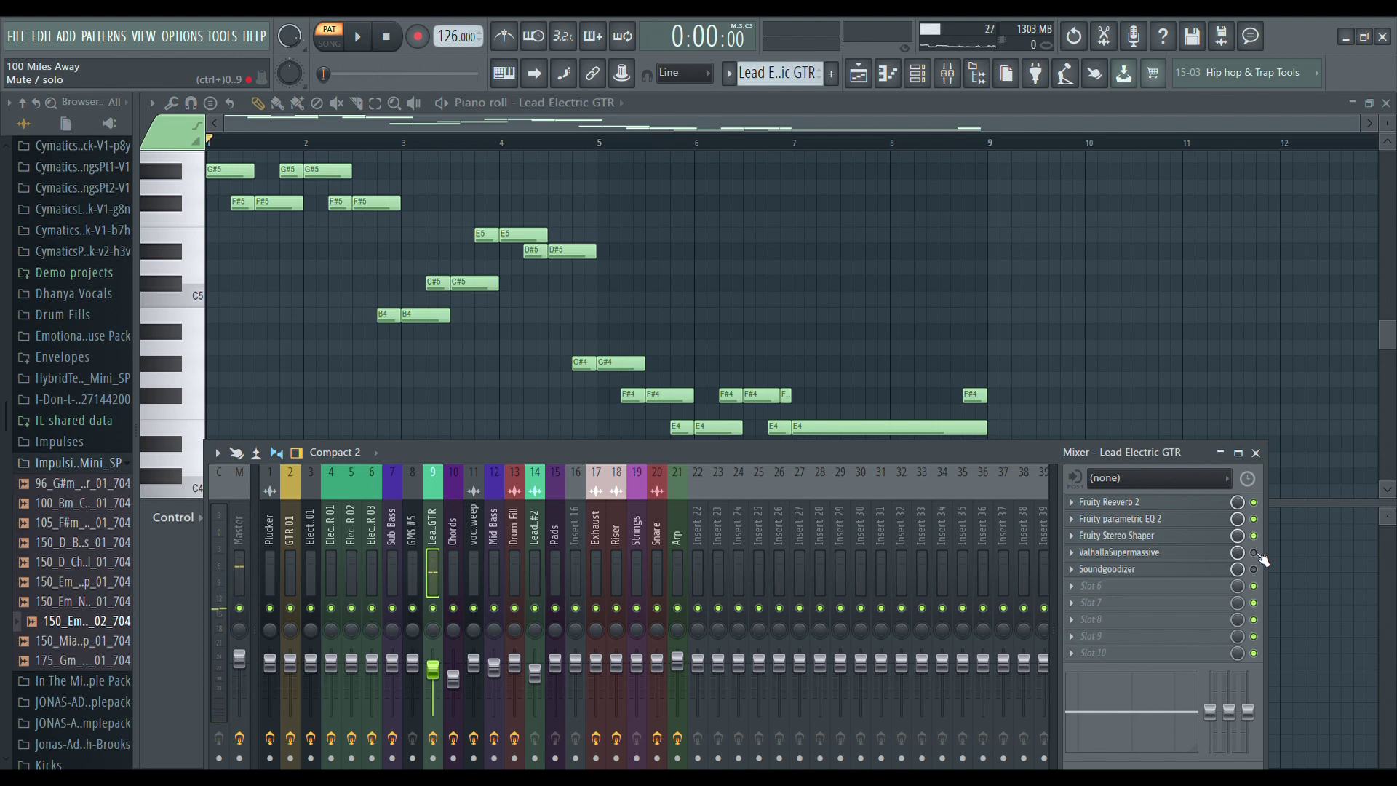
pyautogui.press('space')
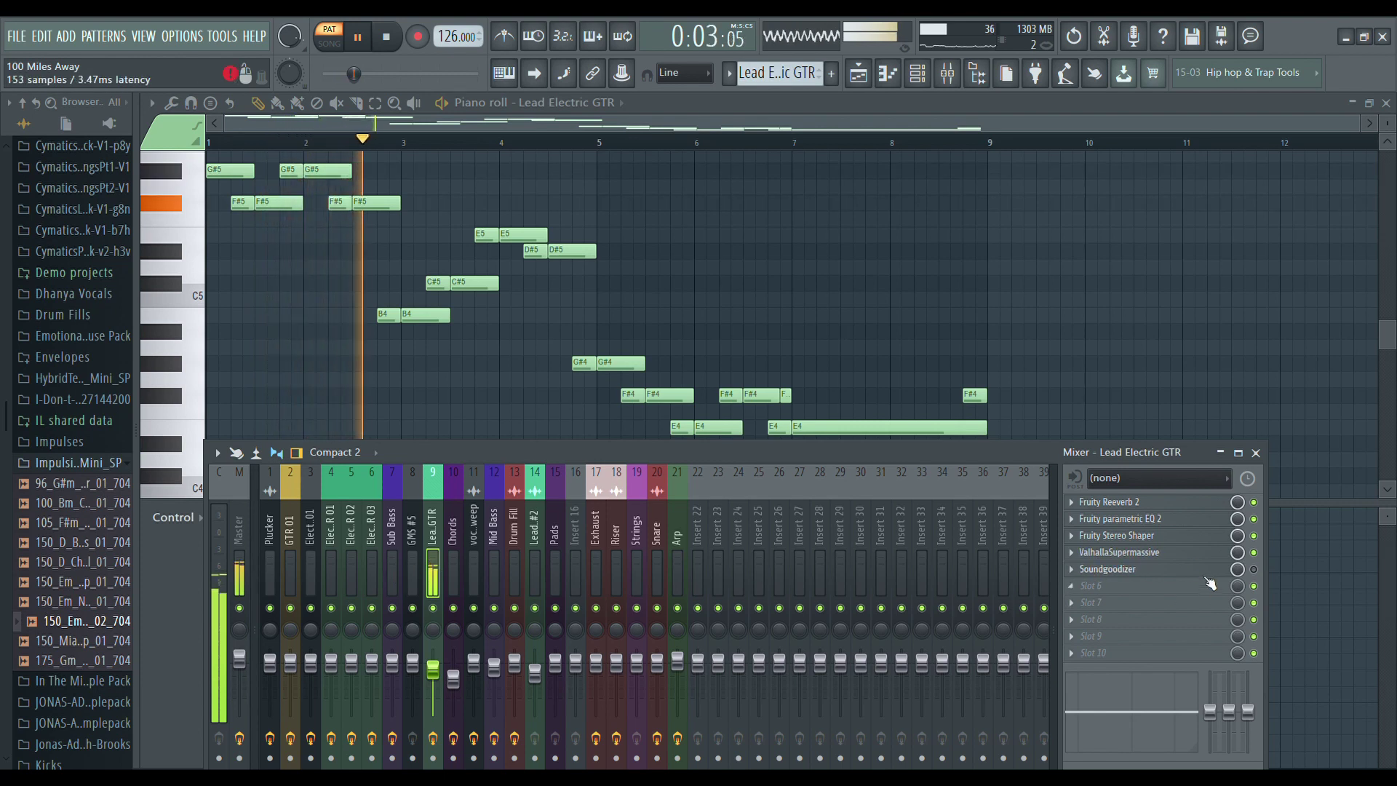
pyautogui.press('space')
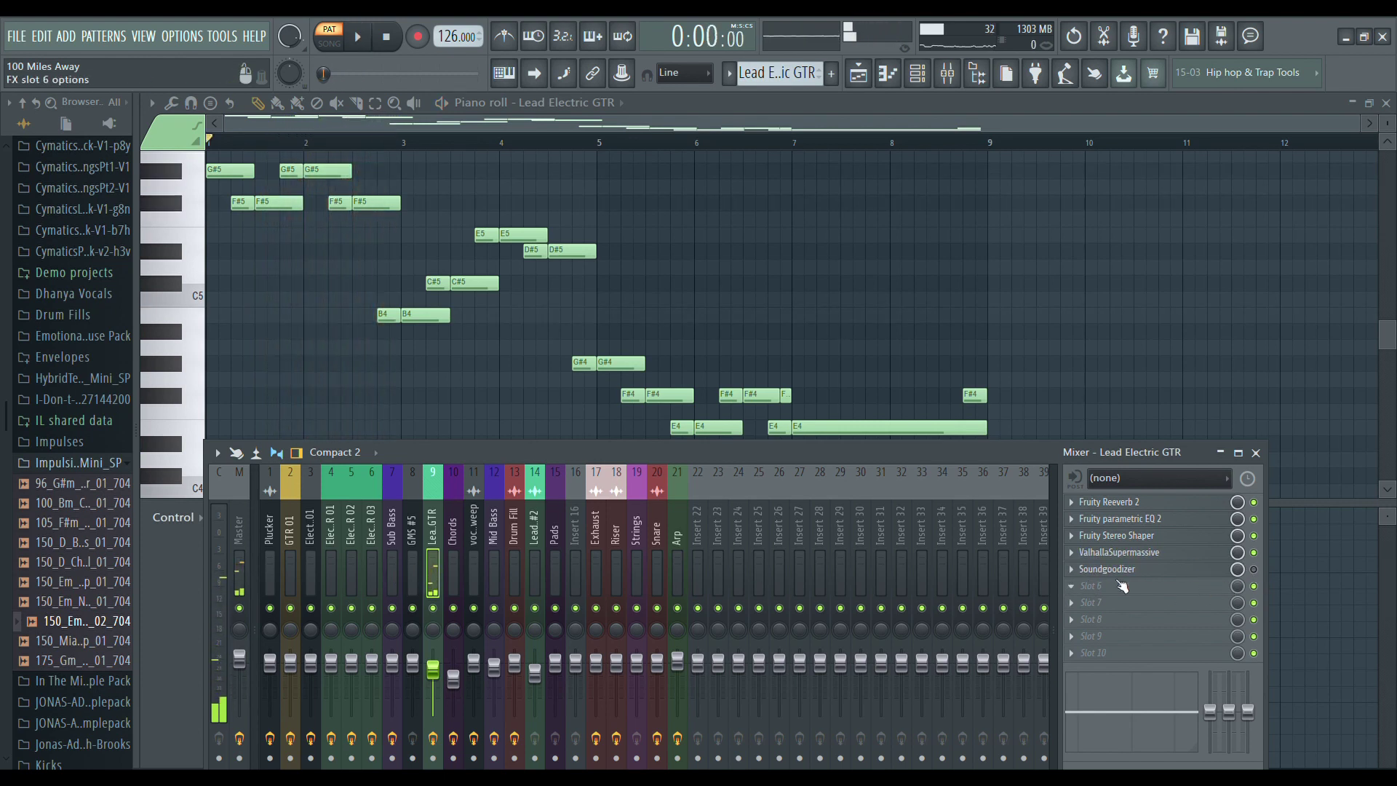
# Open Soundgoodizer on the Lead Electric GTR track, enable it, and play the pattern with the full effect chain.
pyautogui.click(1124, 571)
pyautogui.moveTo(243, 170); pyautogui.dragTo(740, 209)
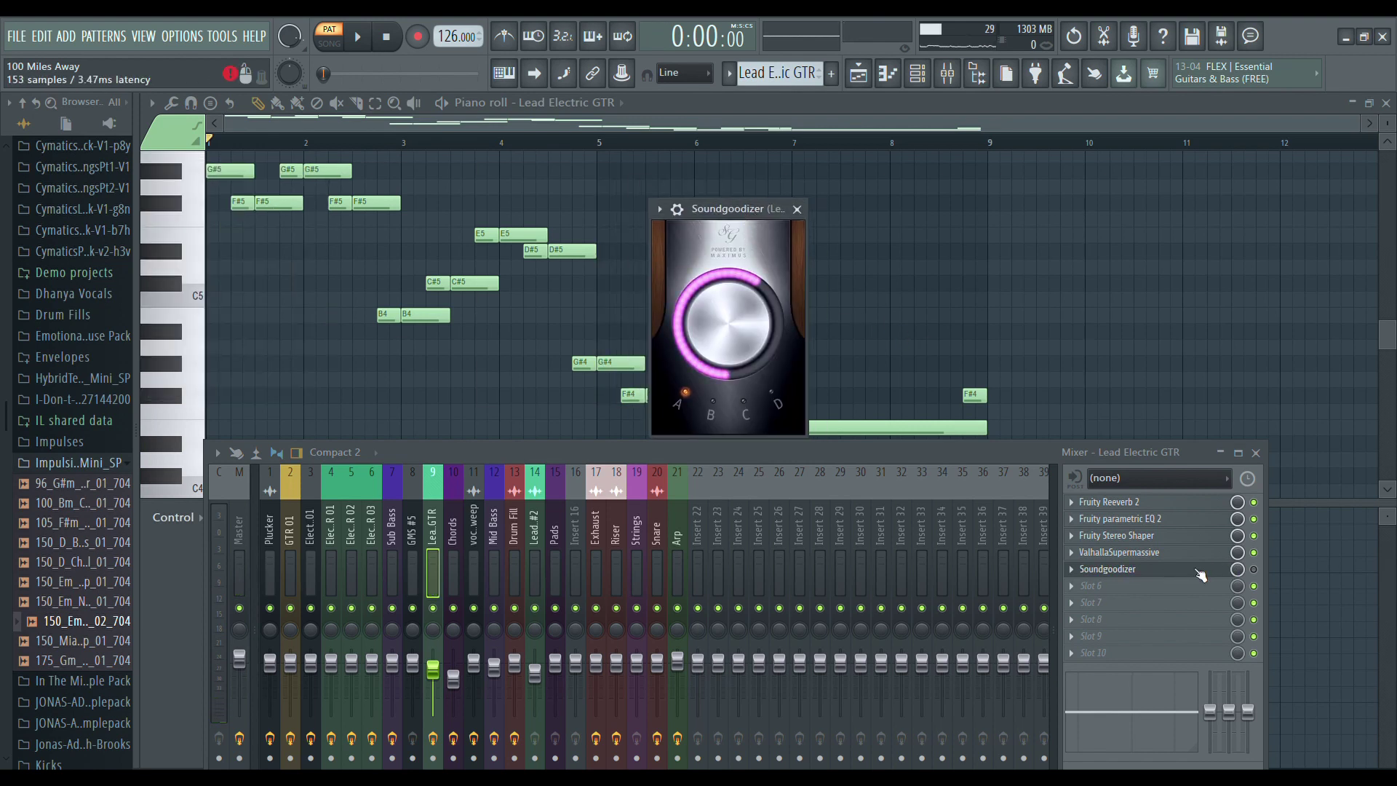
pyautogui.press('space')
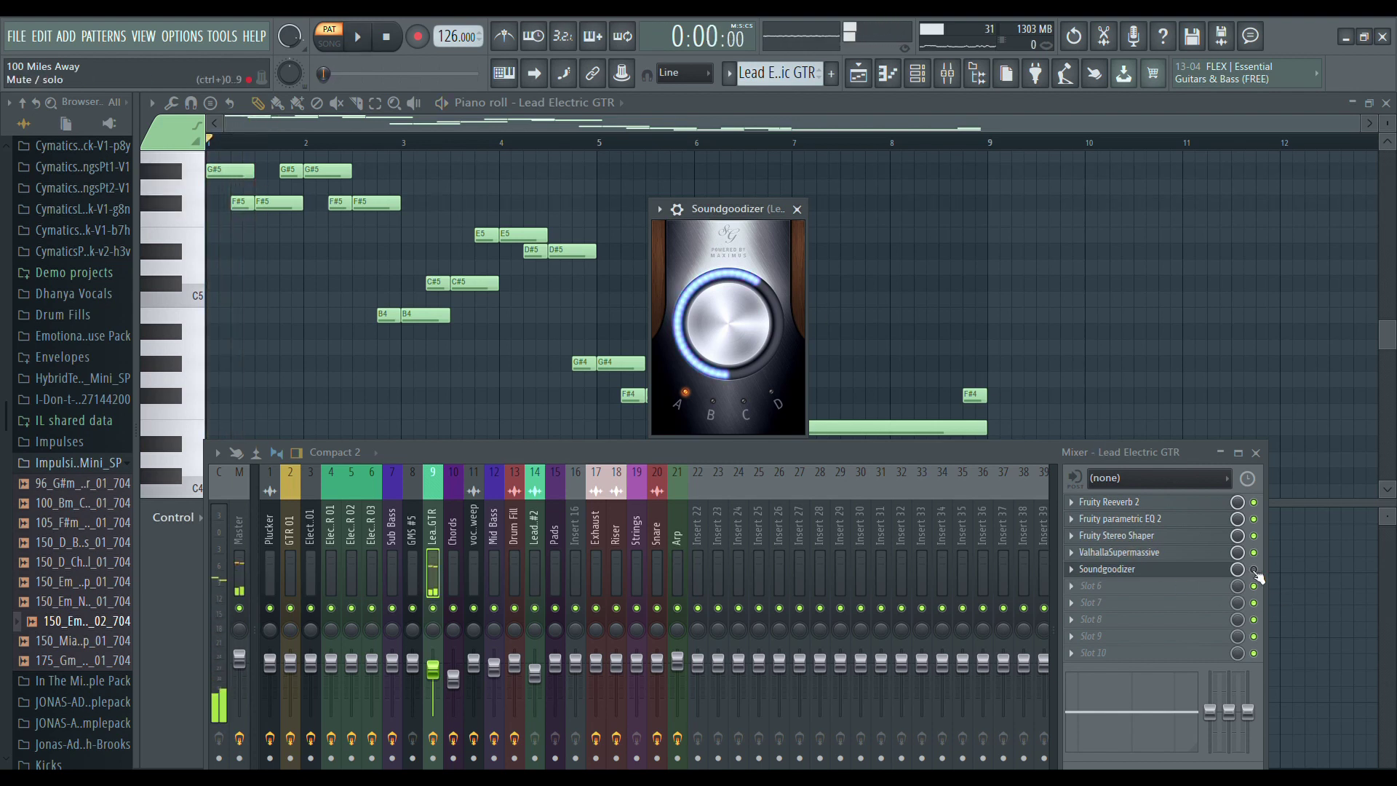
pyautogui.press('space')
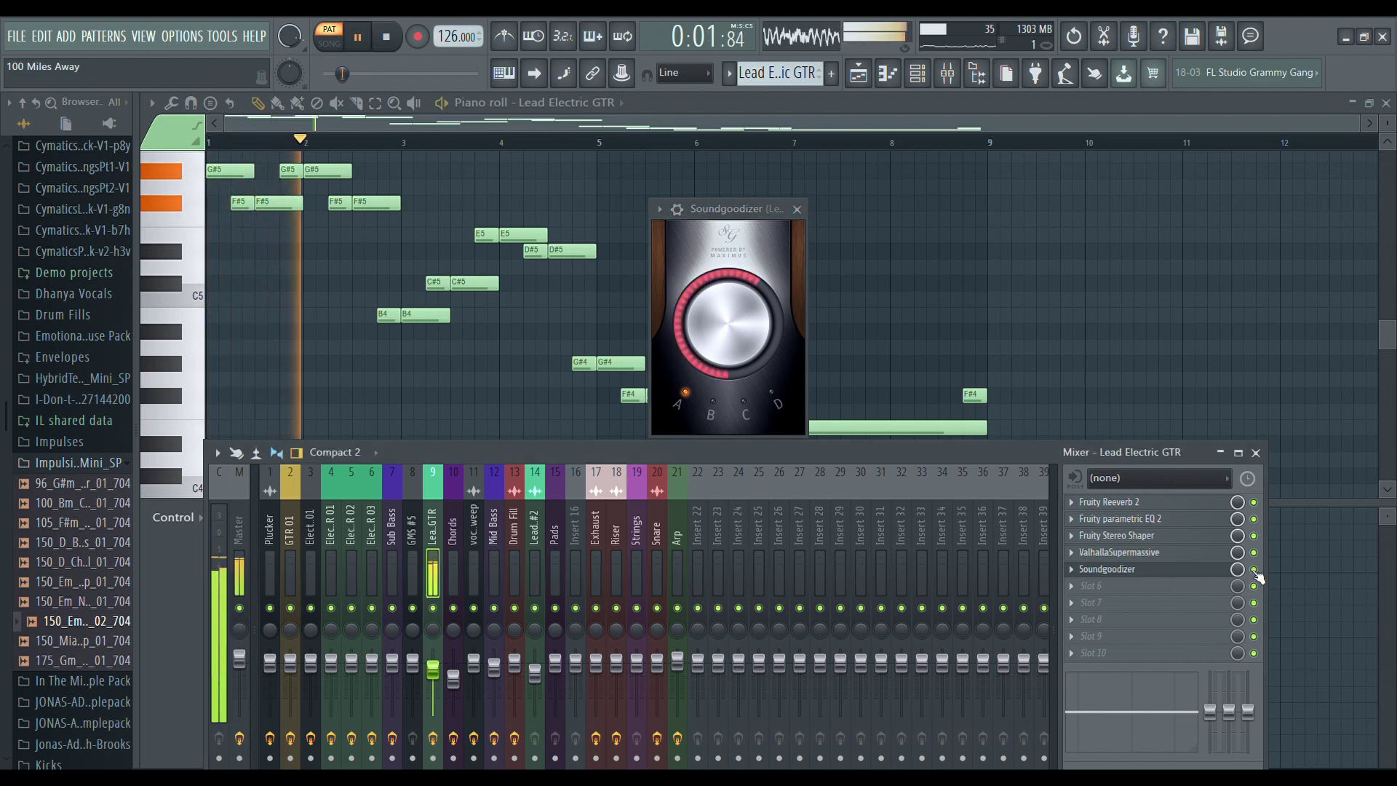
# Close the Soundgoodizer, mixer and piano roll windows and stop playback to return to the playlist.
pyautogui.click(798, 208)
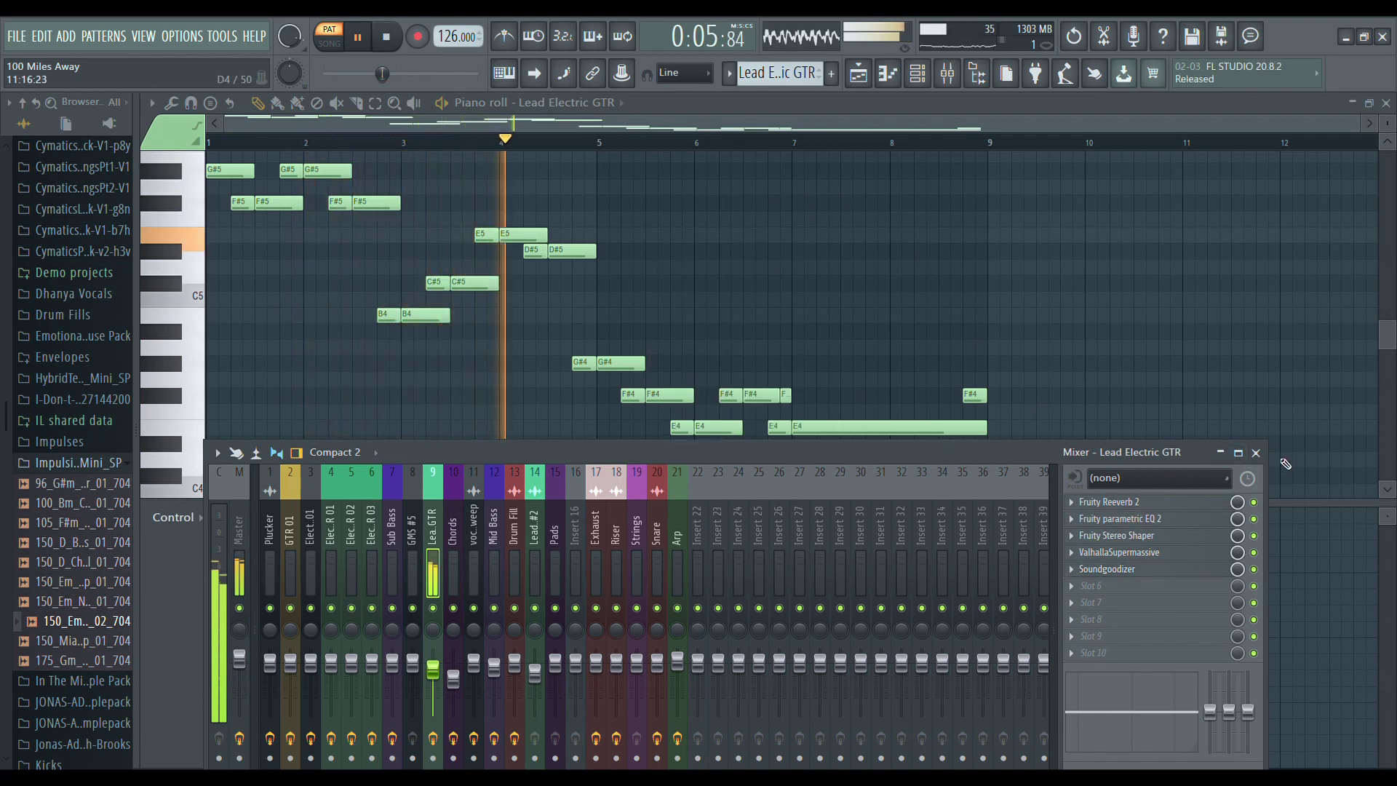
pyautogui.click(1255, 451)
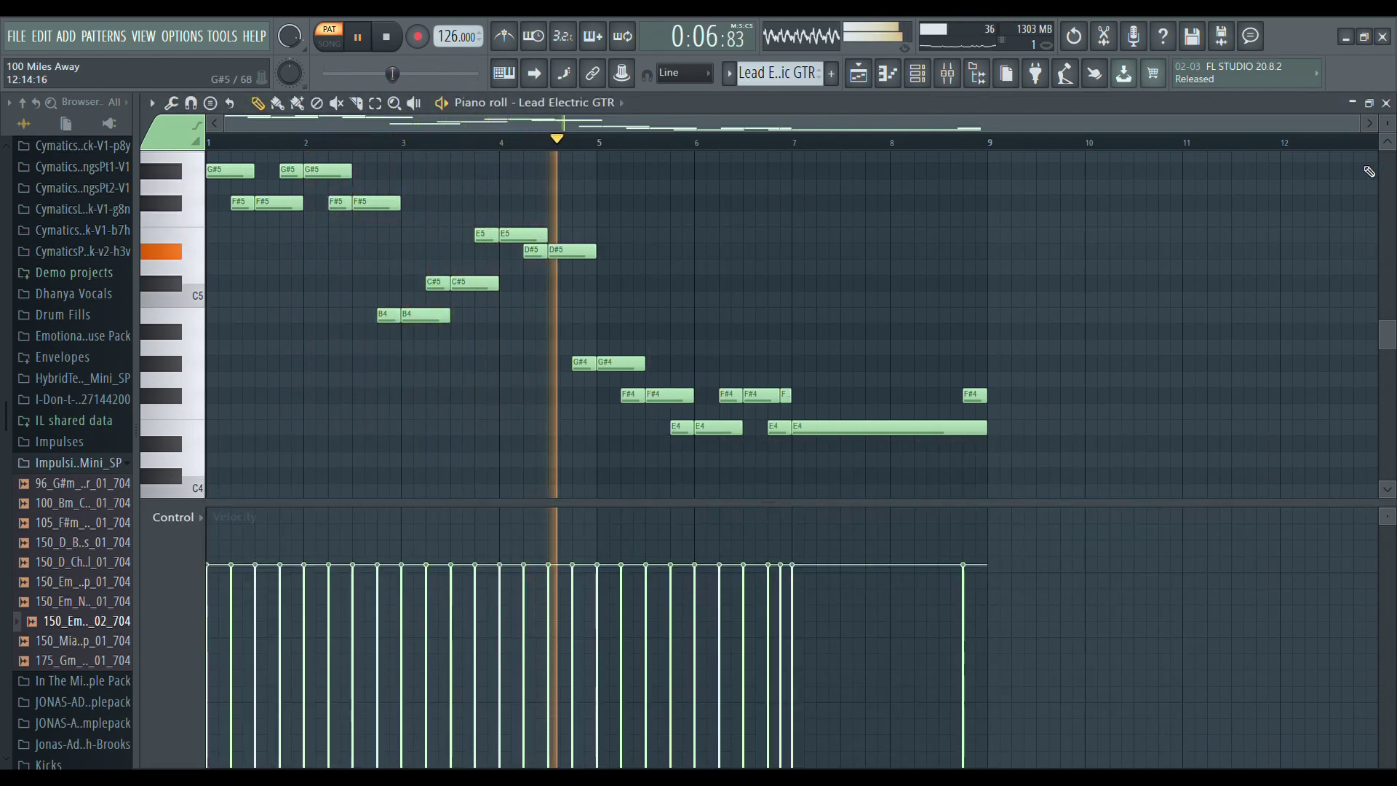
pyautogui.press('space')
pyautogui.click(1387, 104)
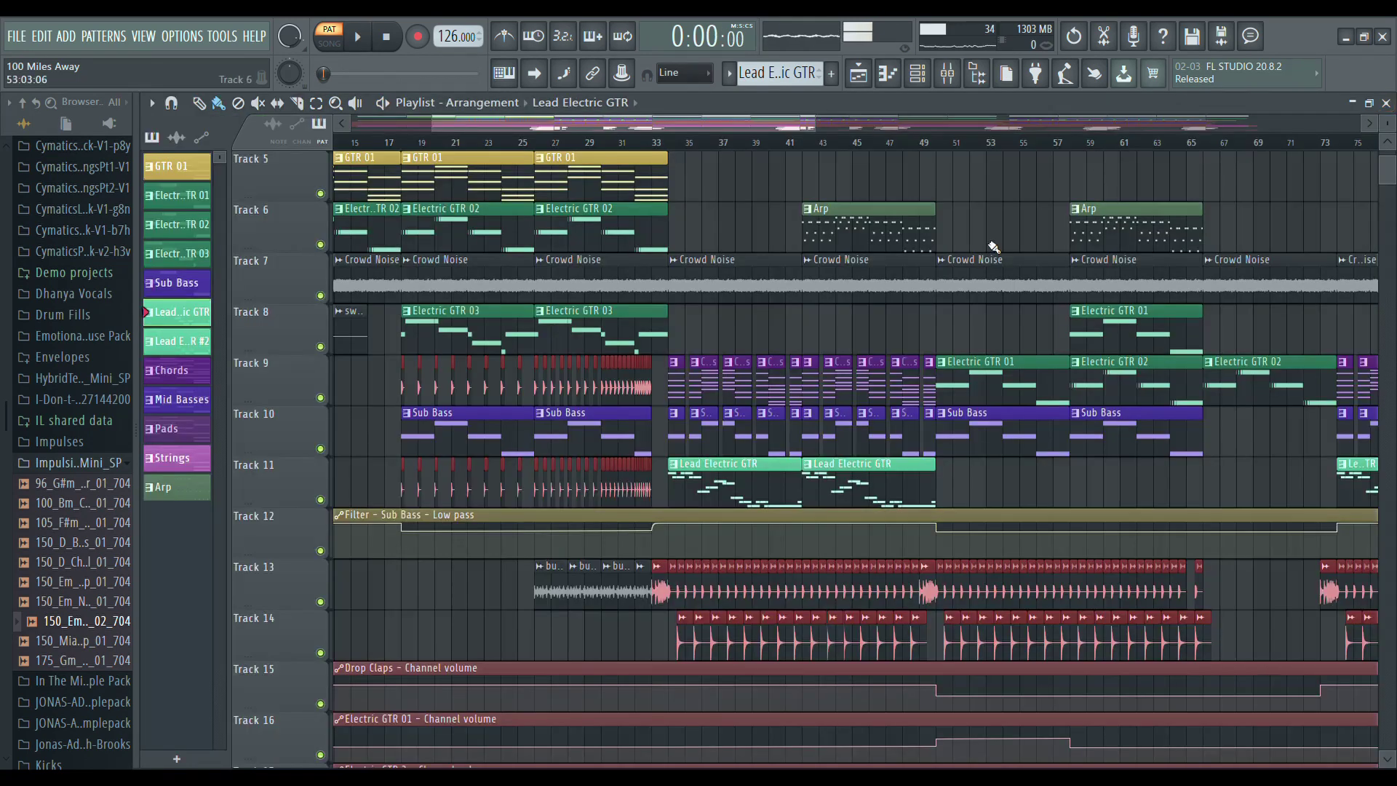
# Open the Drop Kick sample's channel settings from its Track 13 clip, inspect the waveform, and close them.
pyautogui.scroll(-4, 784, 394)
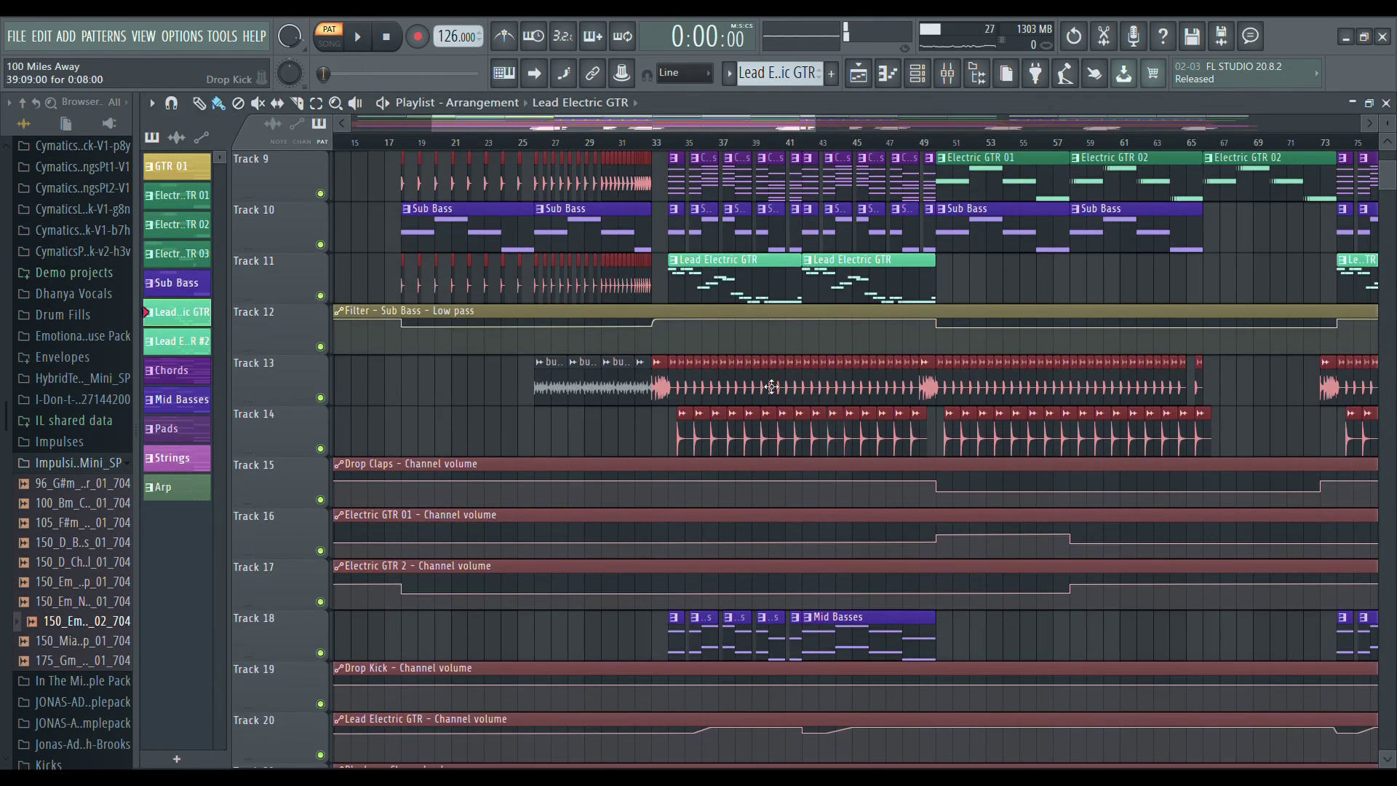
pyautogui.doubleClick(764, 393)
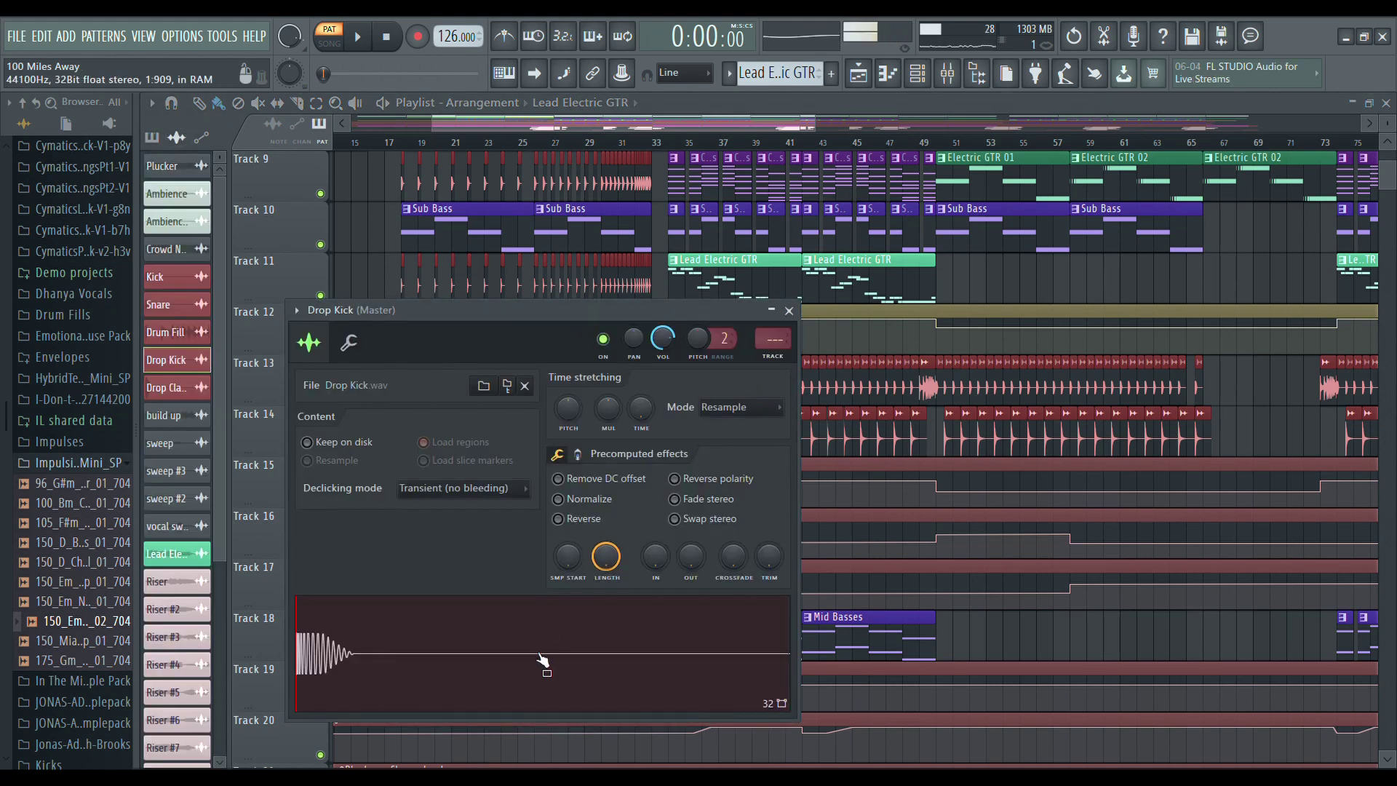
pyautogui.click(788, 310)
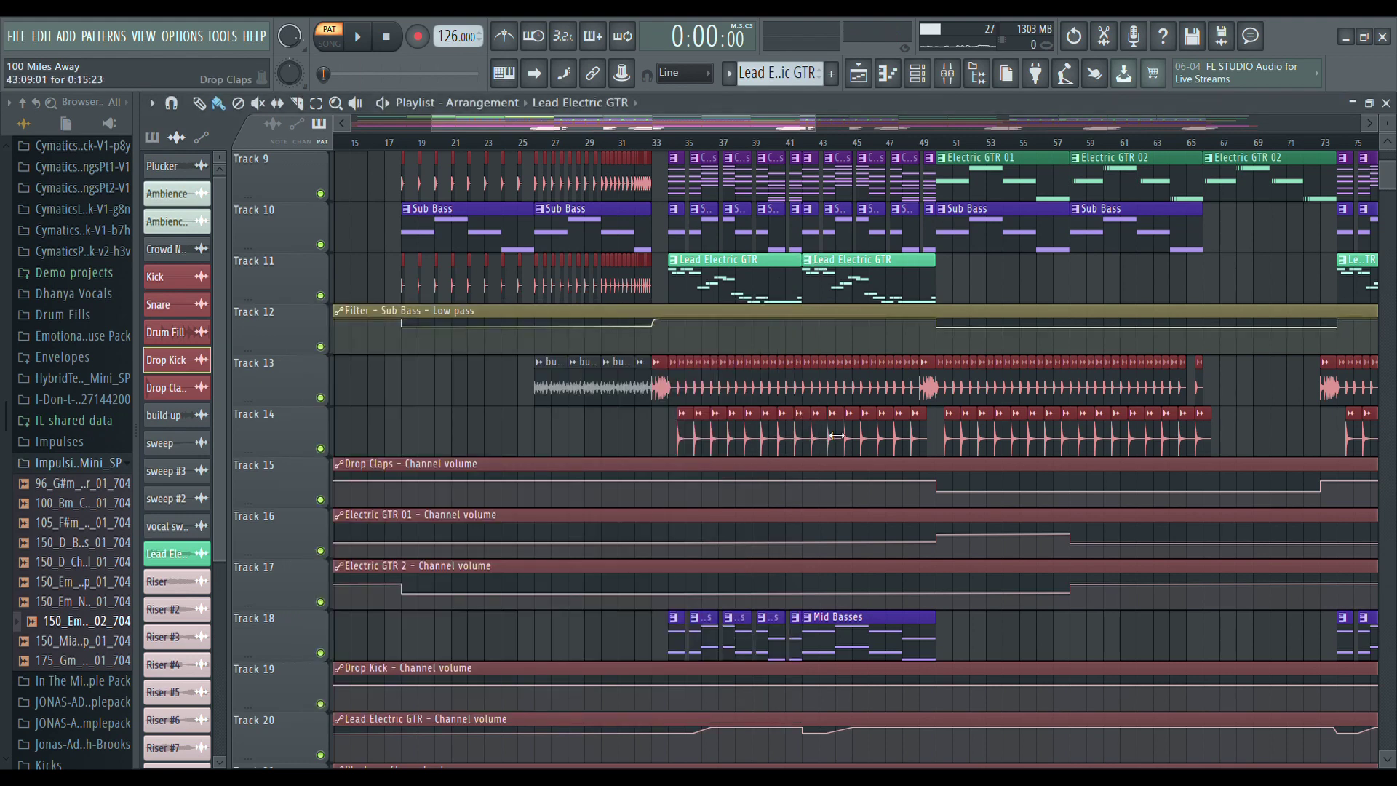
# Open the Drop Claps sample's channel settings from its Track 14 clip, inspect the waveform, and close them.
pyautogui.doubleClick(827, 438)
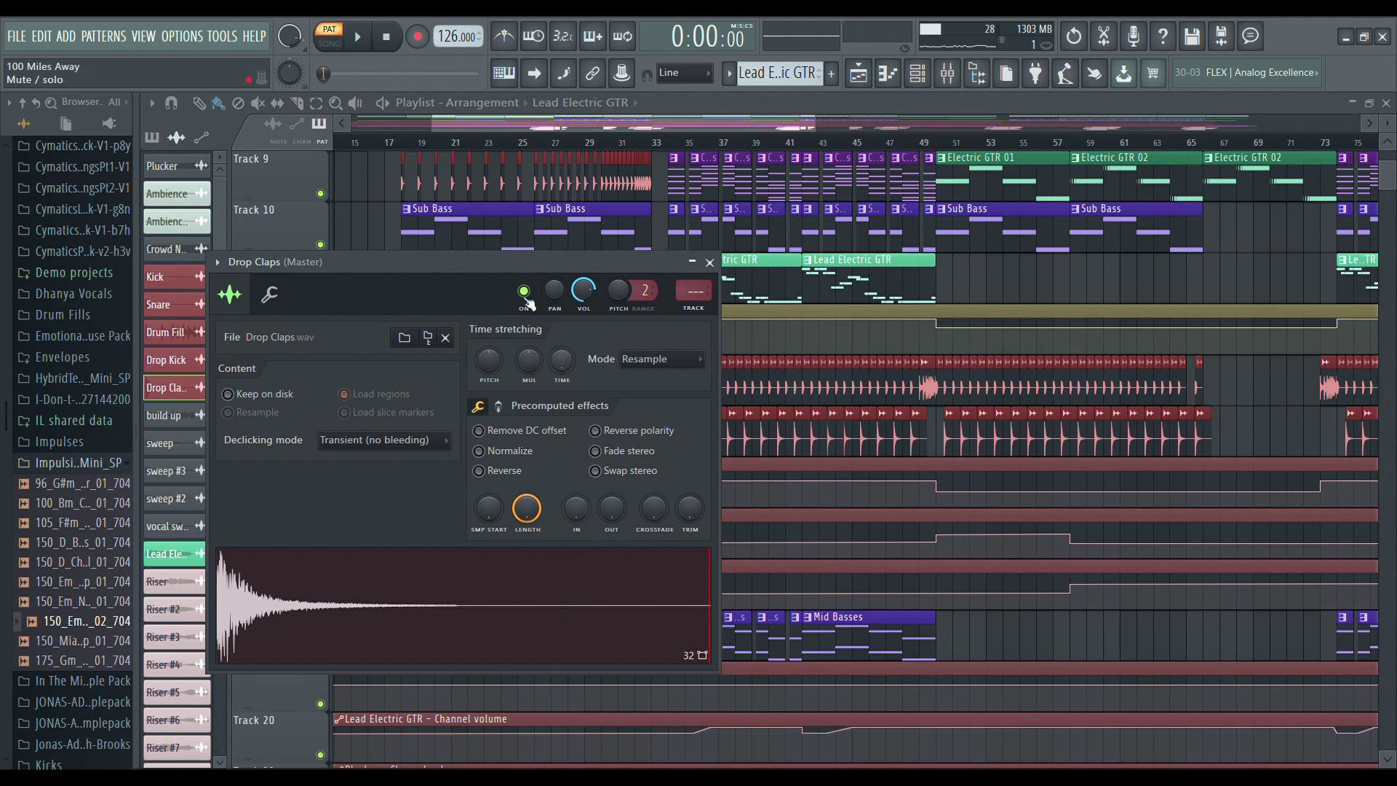
pyautogui.moveTo(509, 261); pyautogui.dragTo(600, 254)
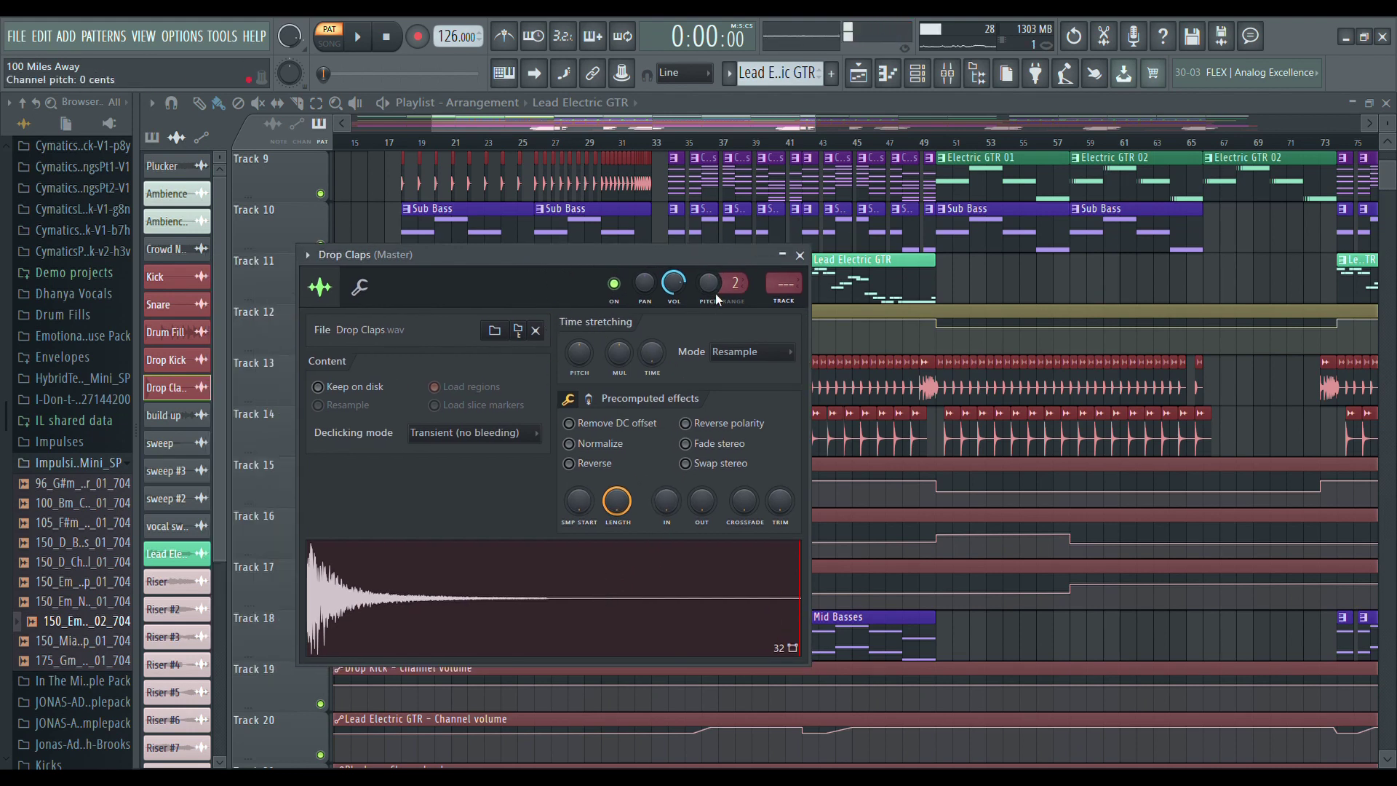
pyautogui.click(800, 255)
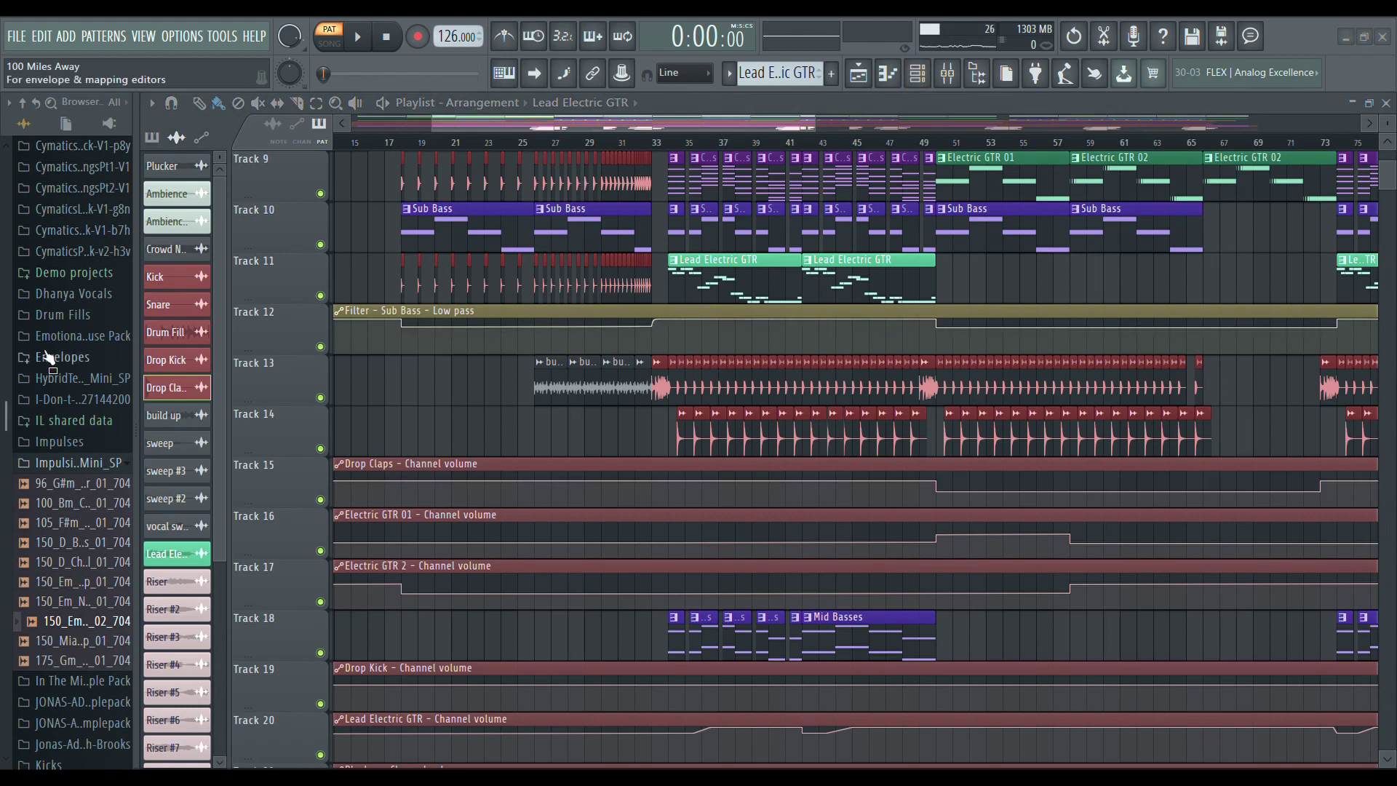
# Look through the playlist picker's patterns and its audio clips down to the risers and exhausts.
pyautogui.click(152, 137)
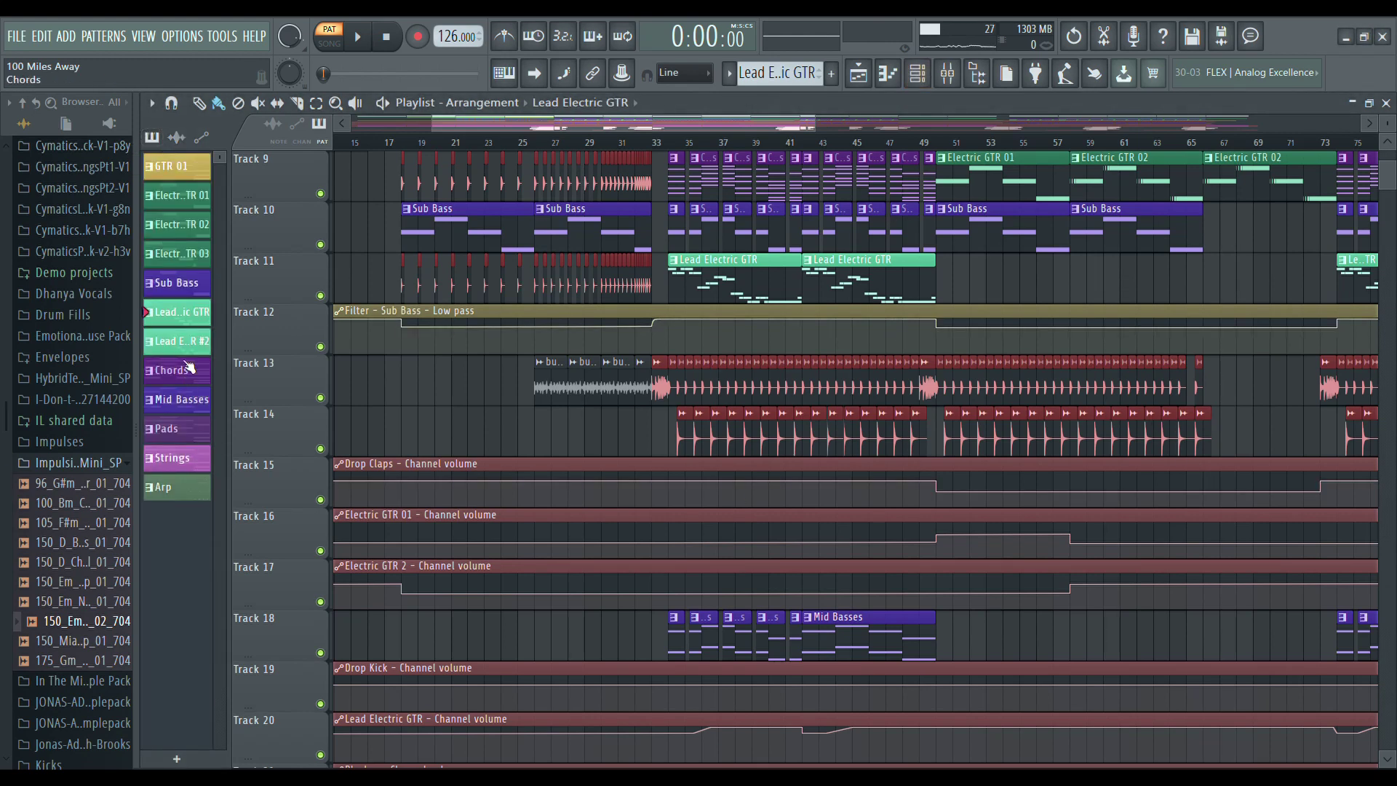
pyautogui.click(180, 138)
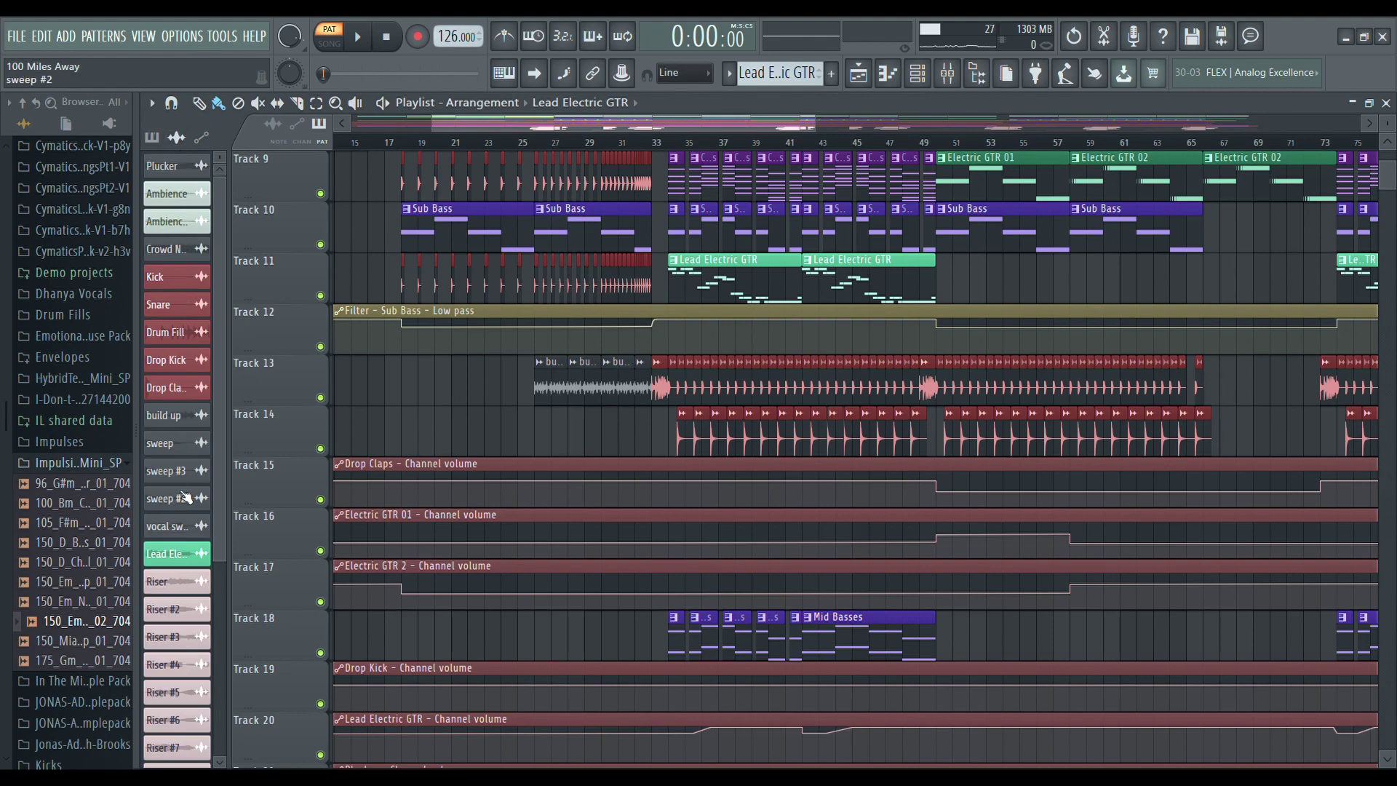
pyautogui.scroll(-3, 193, 291)
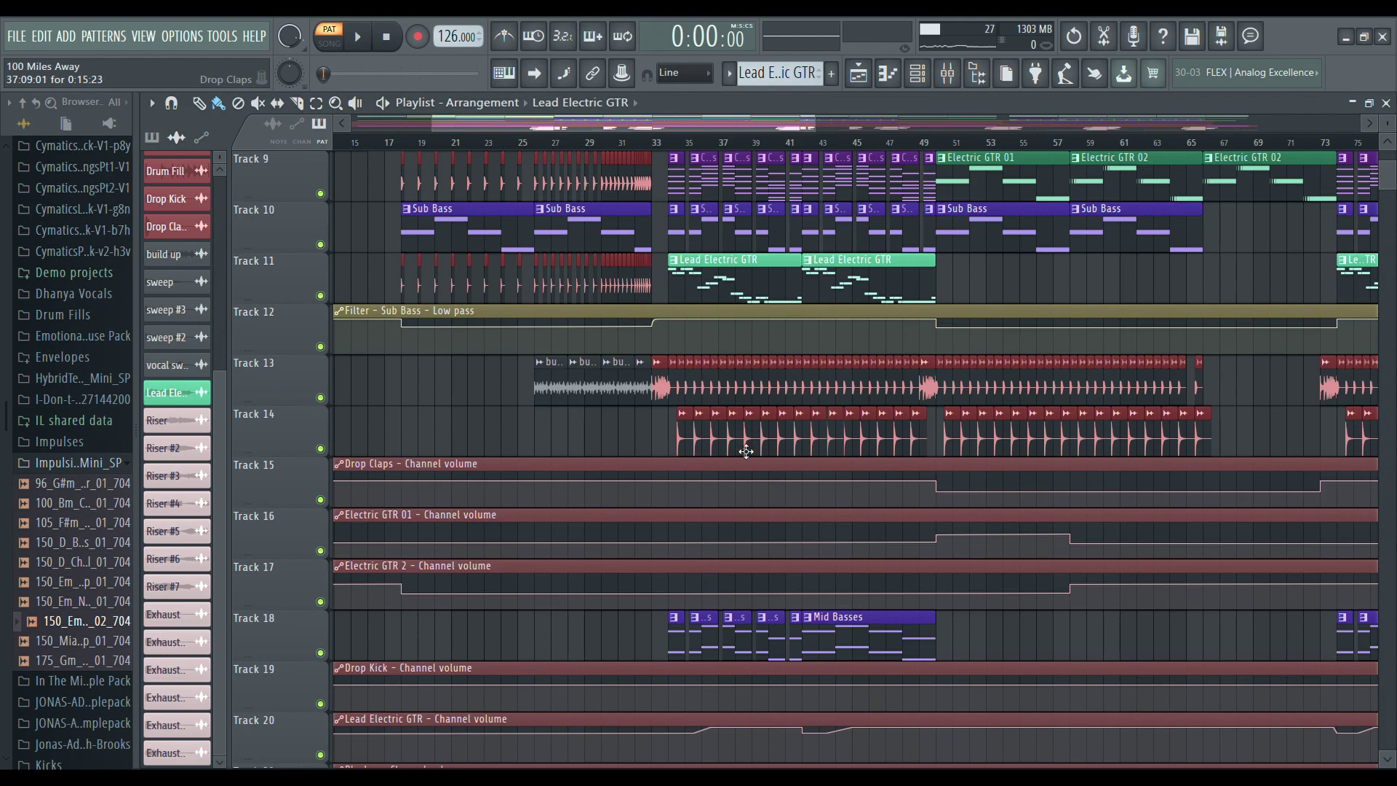
# Open the Arp pattern from Track 6 in the piano roll and look over its notes from the first bar.
pyautogui.scroll(-10, 824, 439)
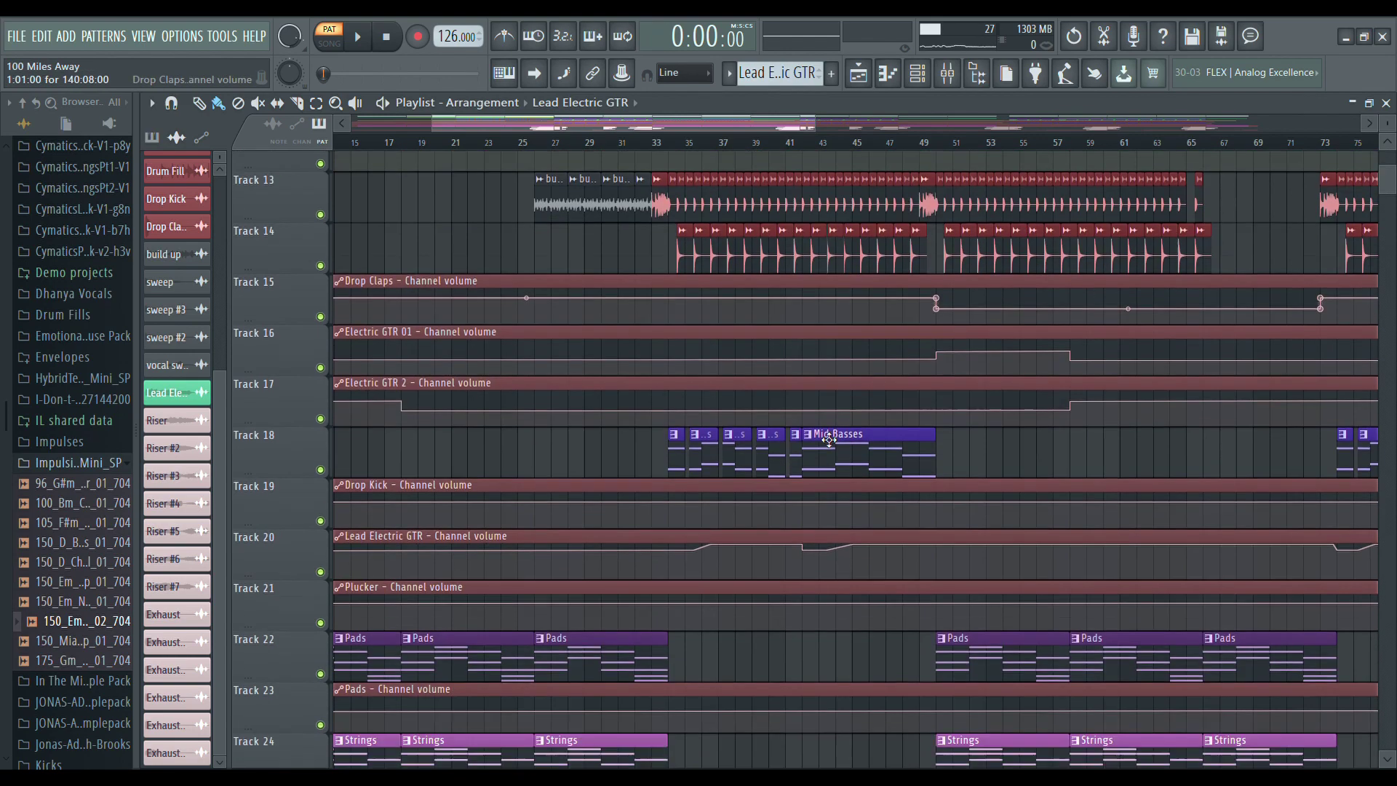
pyautogui.scroll(20, 794, 531)
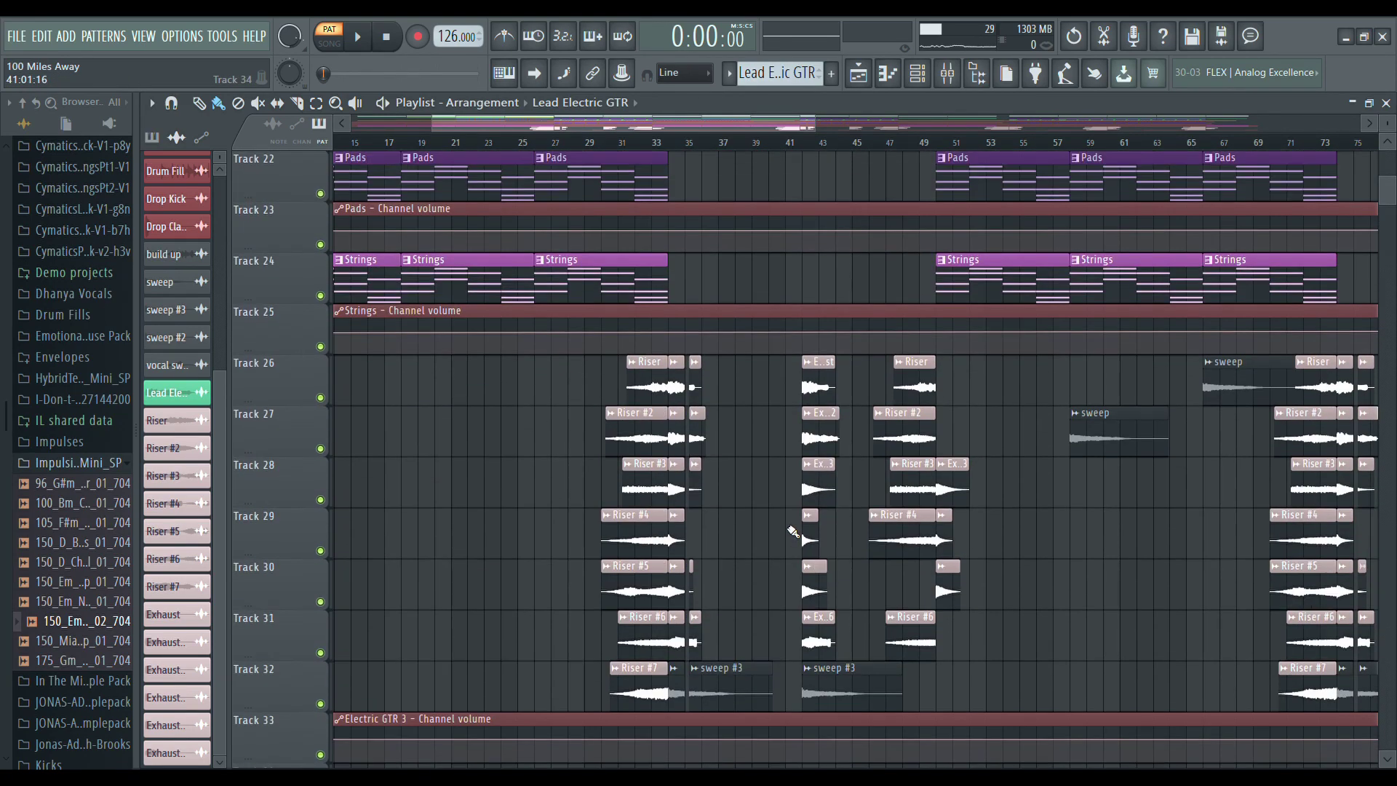
pyautogui.scroll(4, 793, 531)
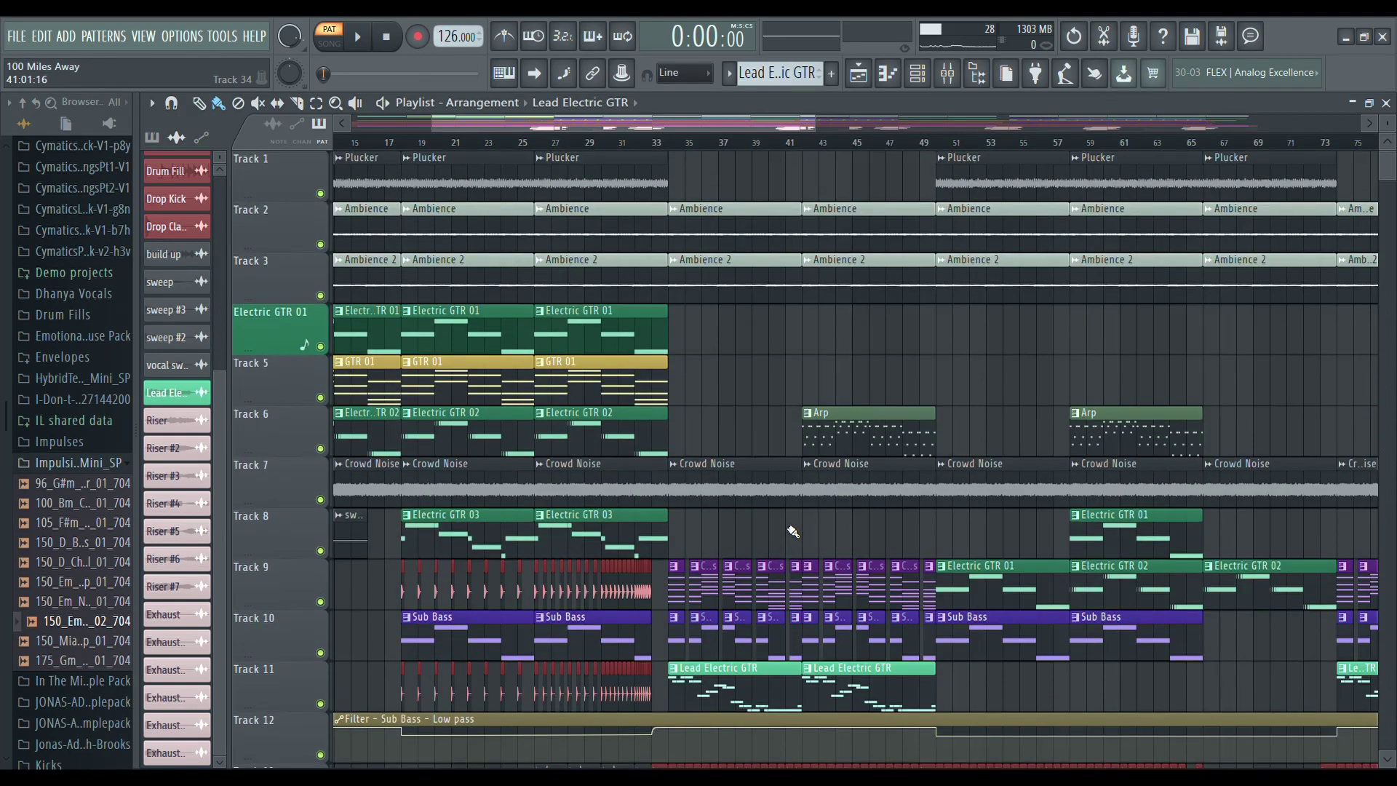
pyautogui.doubleClick(864, 444)
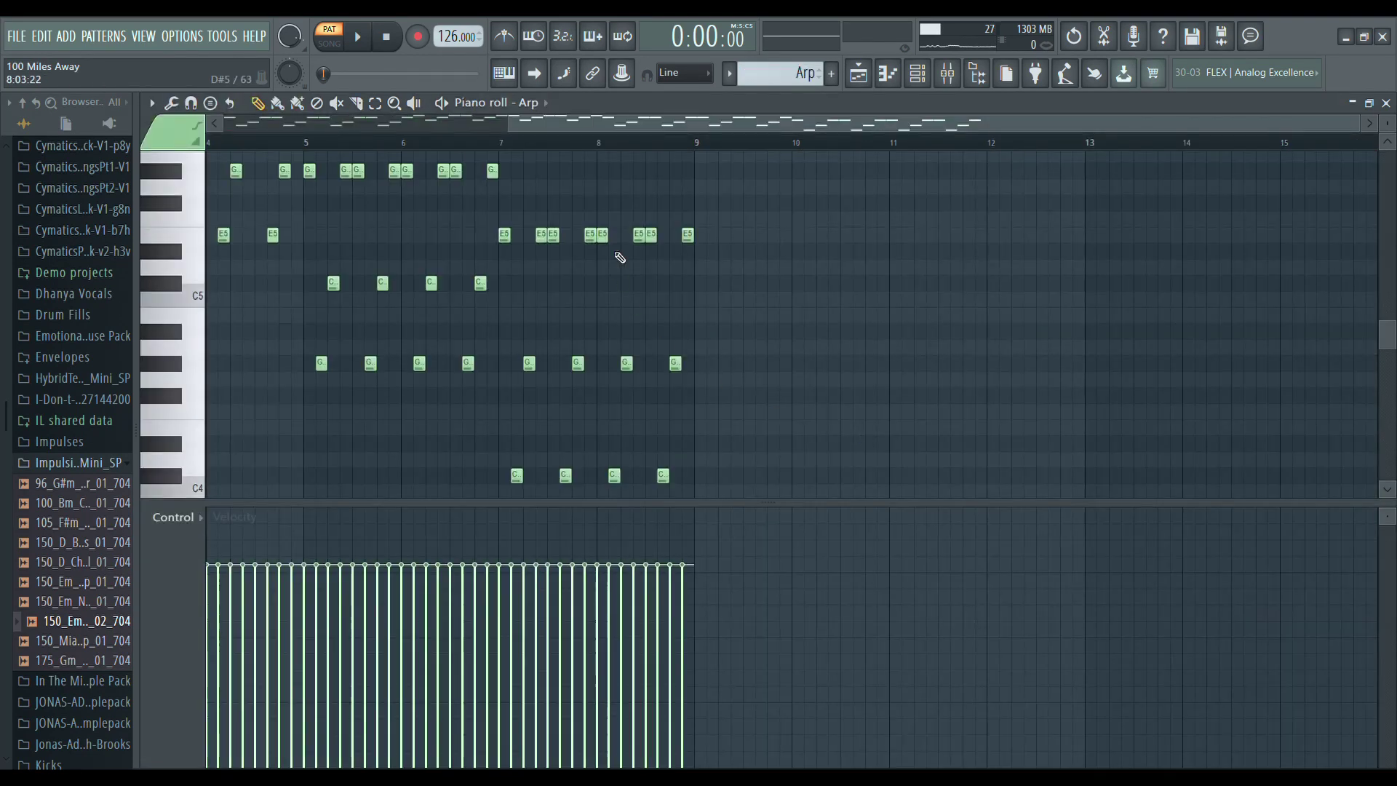
pyautogui.moveTo(621, 130); pyautogui.dragTo(256, 134)
pyautogui.scroll(2, 483, 446)
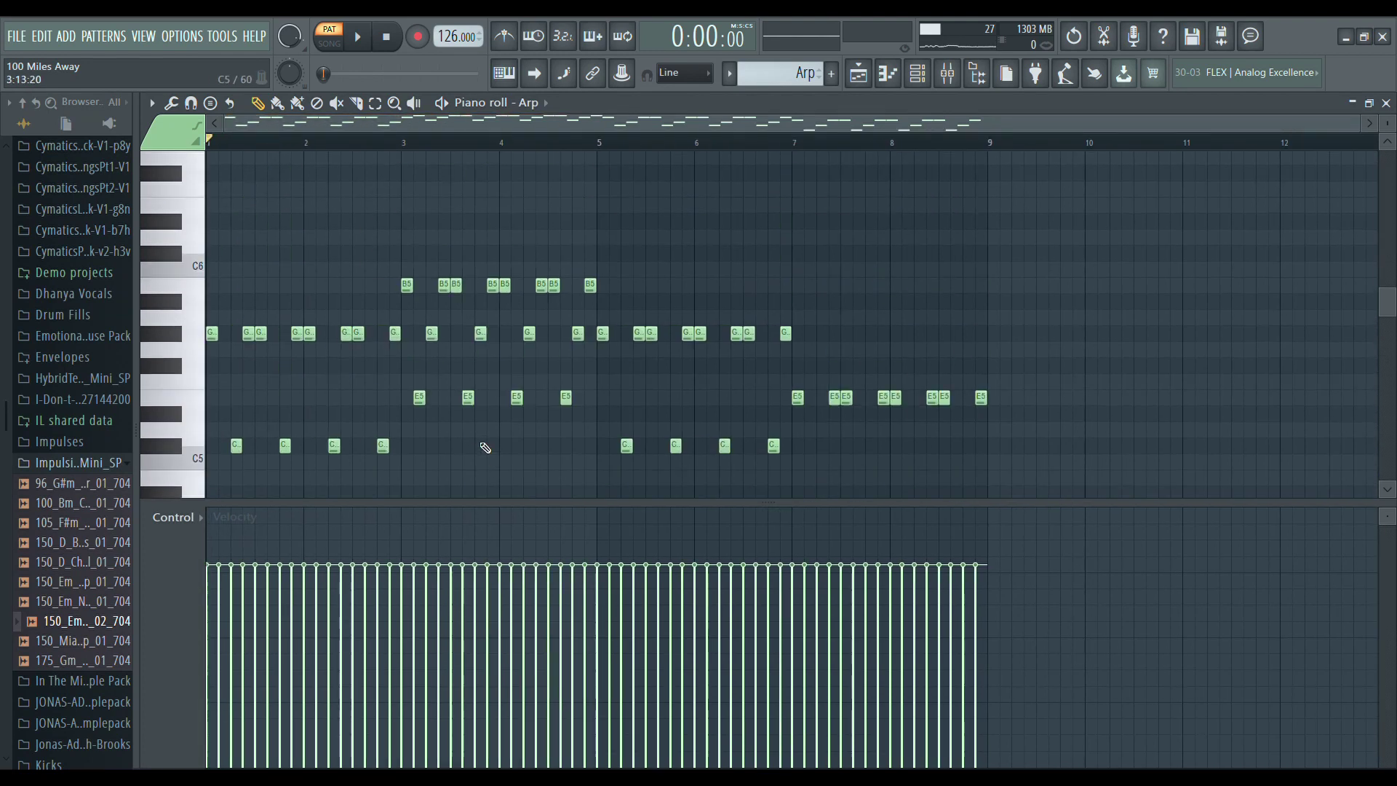
pyautogui.scroll(3, 537, 383)
pyautogui.scroll(-3, 484, 272)
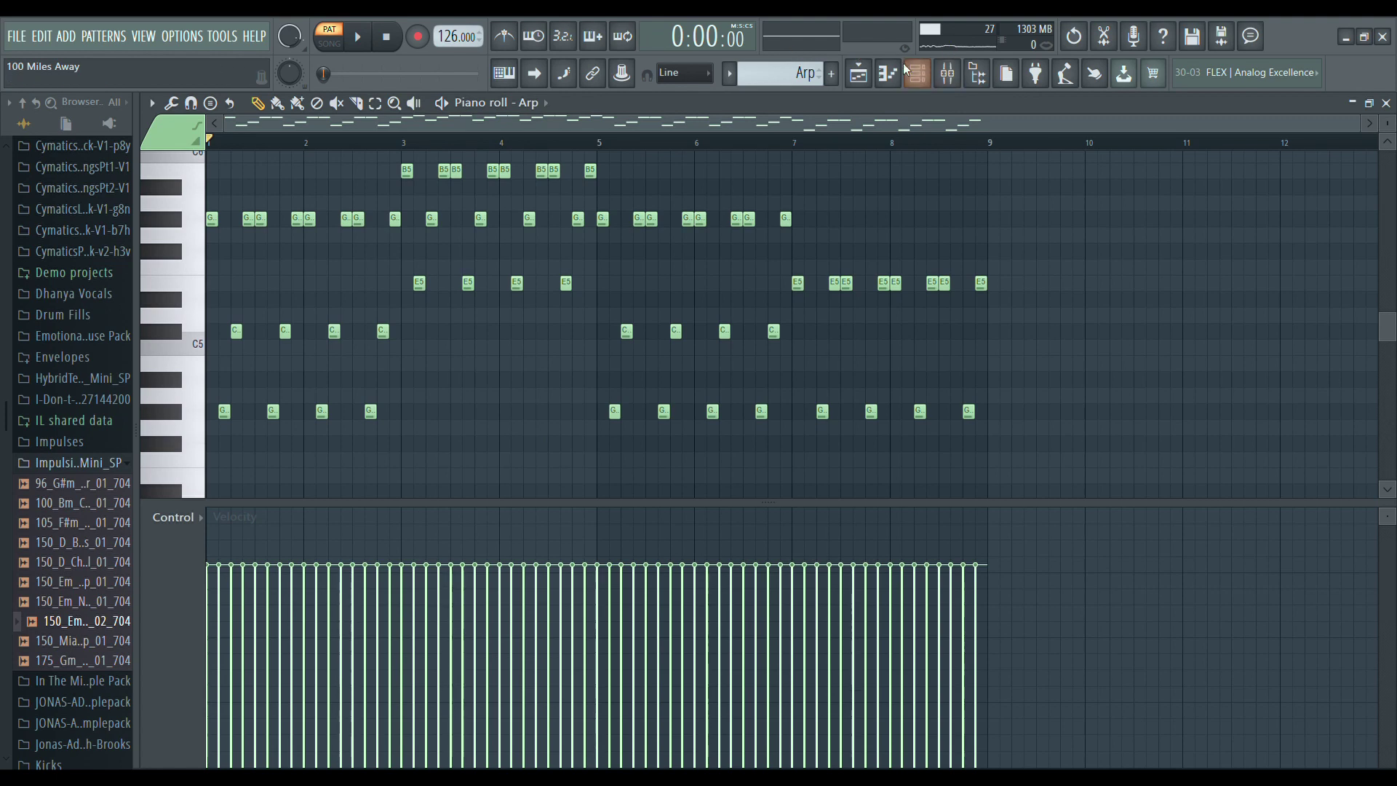
# Show the Arp mixer track's effects below the notes, play the Arp pattern through, and stop playback.
pyautogui.click(947, 73)
pyautogui.click(682, 539)
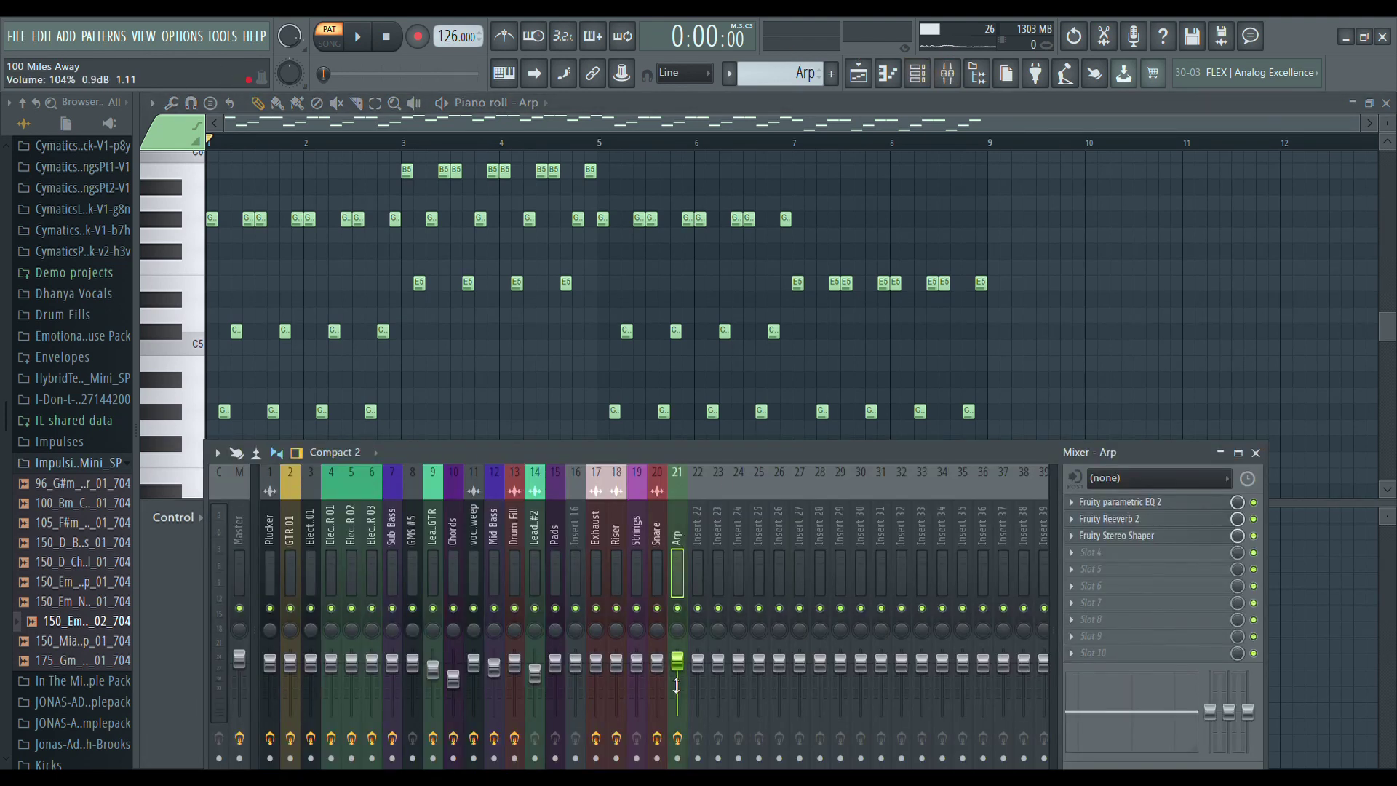
pyautogui.click(357, 37)
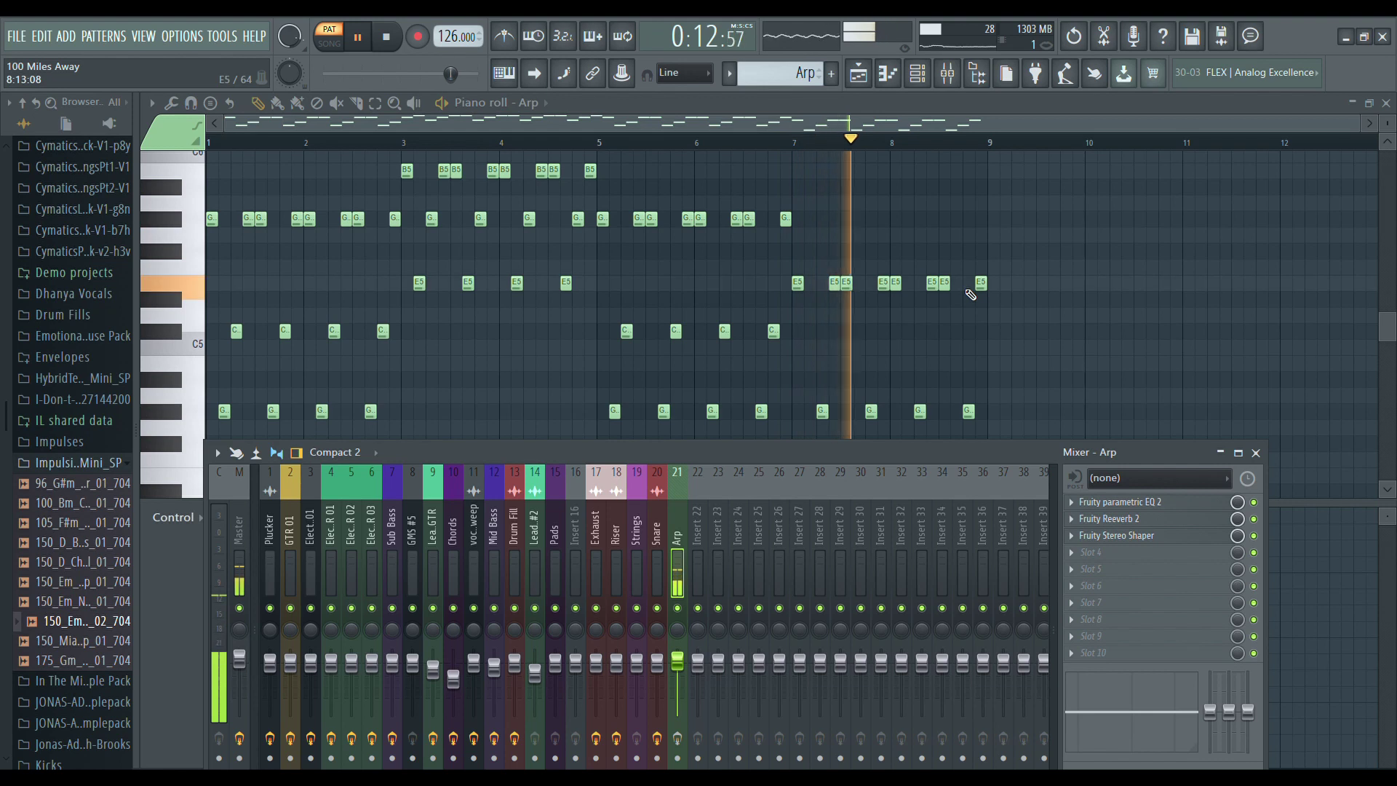
pyautogui.scroll(-1, 970, 294)
pyautogui.scroll(-3, 978, 300)
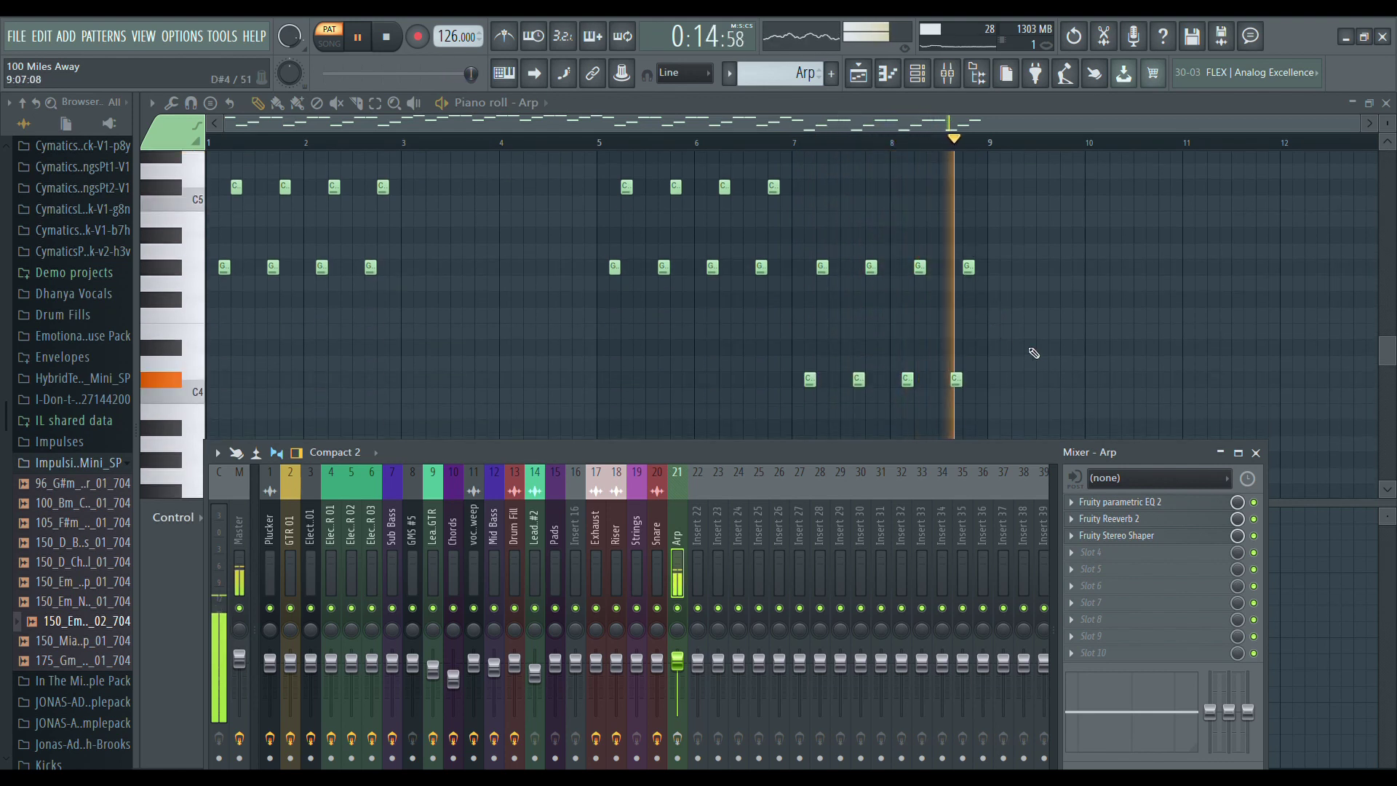
pyautogui.press('space')
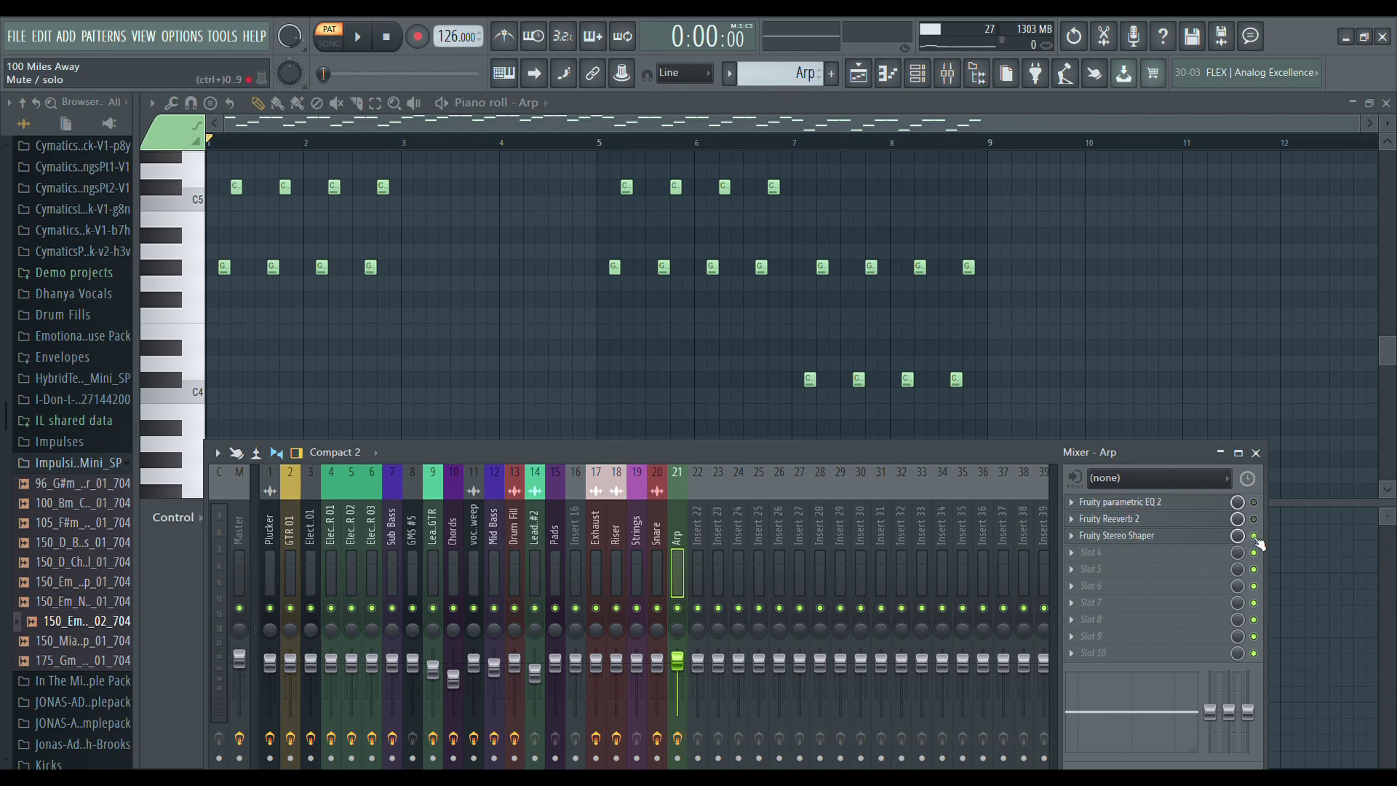
# Bypass the Arp track's effects and inspect Fruity Parametric EQ 2, Fruity Reeverb 2 and Fruity Stereo Shaper before closing them.
pyautogui.click(1185, 507)
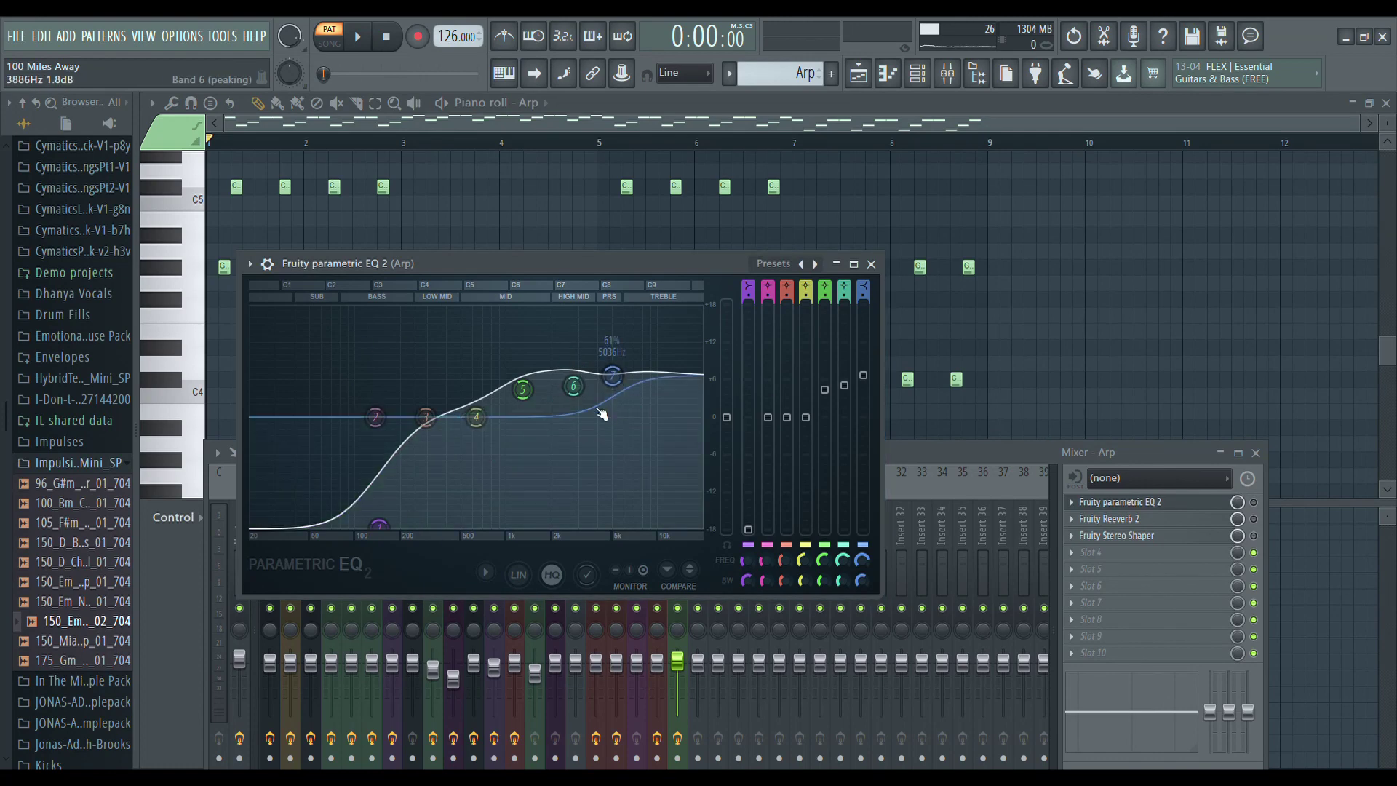
pyautogui.click(1157, 522)
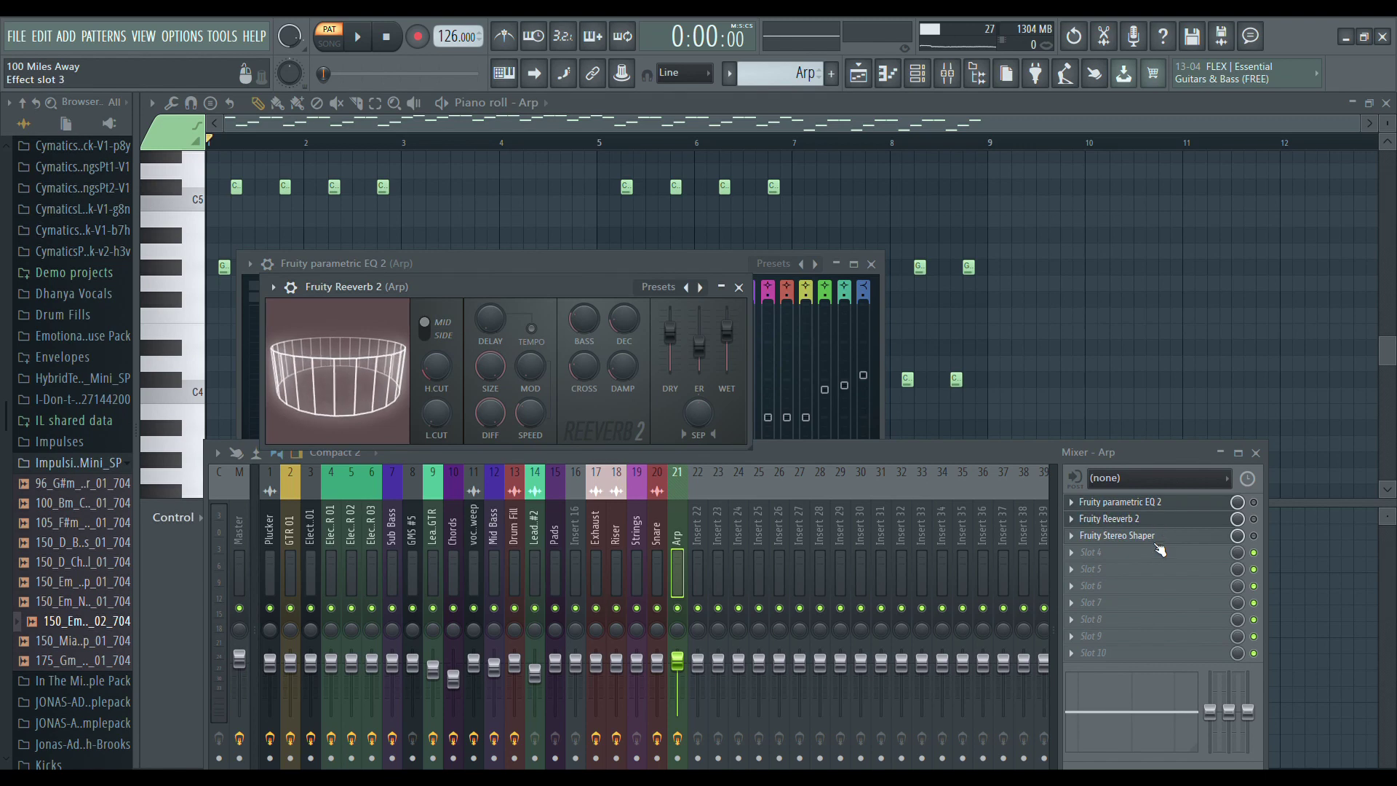
pyautogui.click(1156, 536)
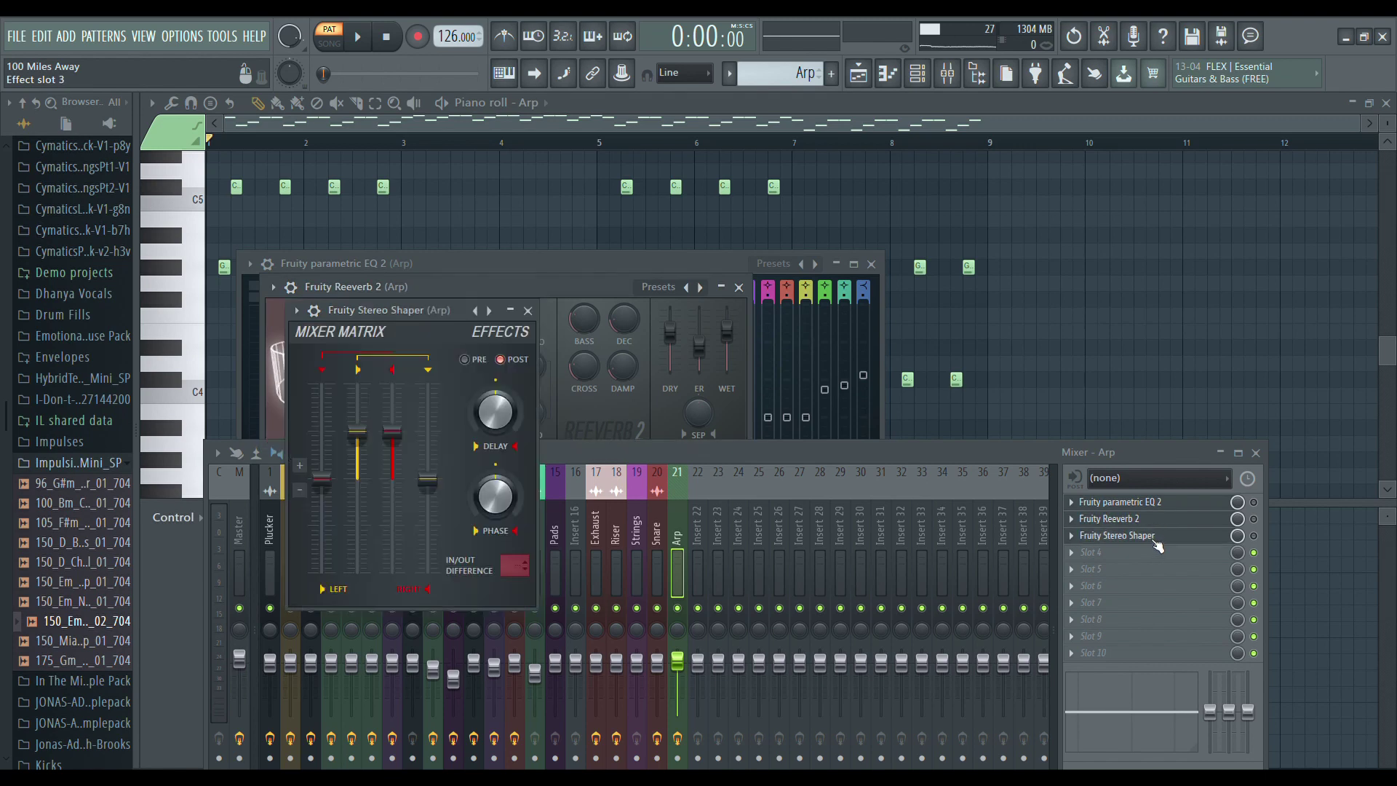
pyautogui.click(528, 312)
pyautogui.click(738, 288)
pyautogui.click(870, 264)
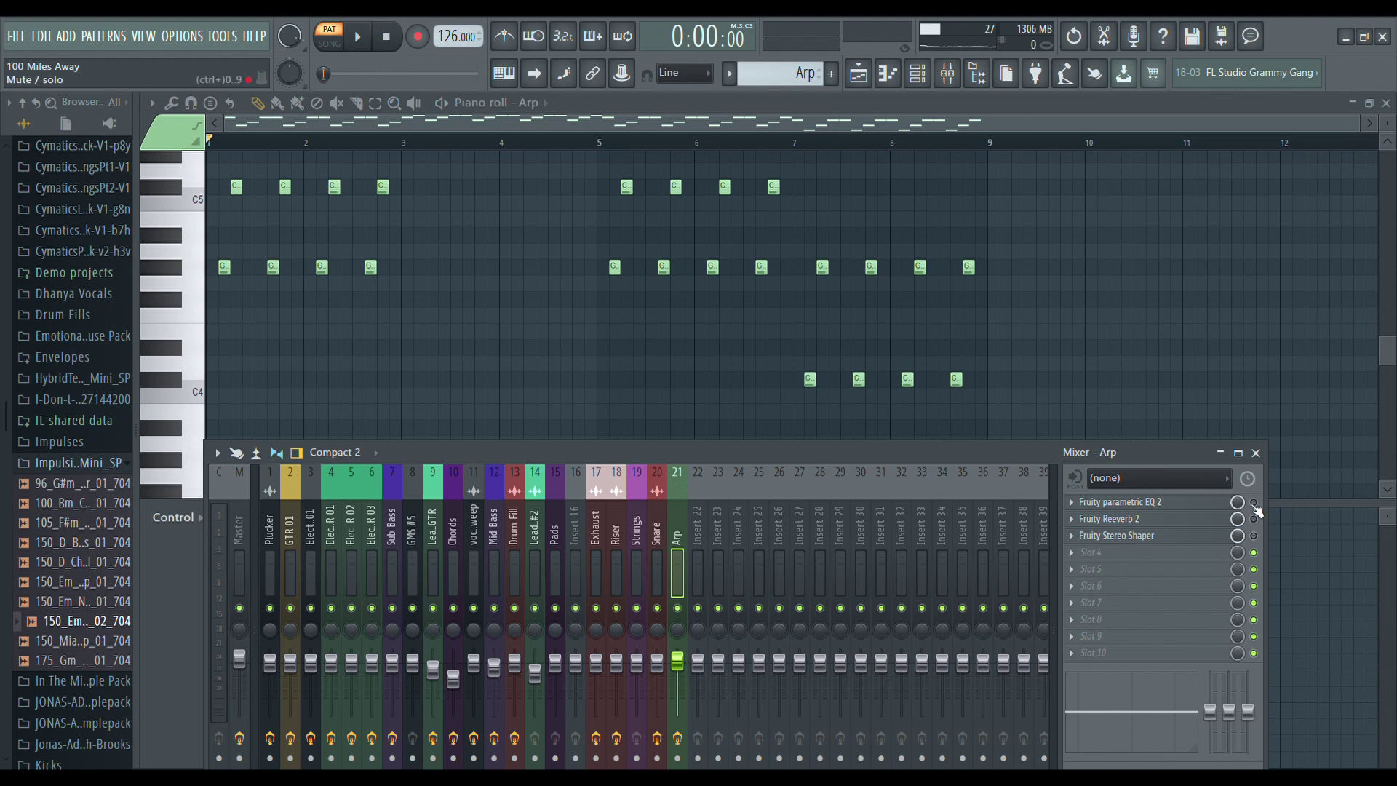
# Play the Arp pattern while re-enabling Fruity Parametric EQ 2, Fruity Reeverb 2 and Fruity Stereo Shaper one by one.
pyautogui.press('space')
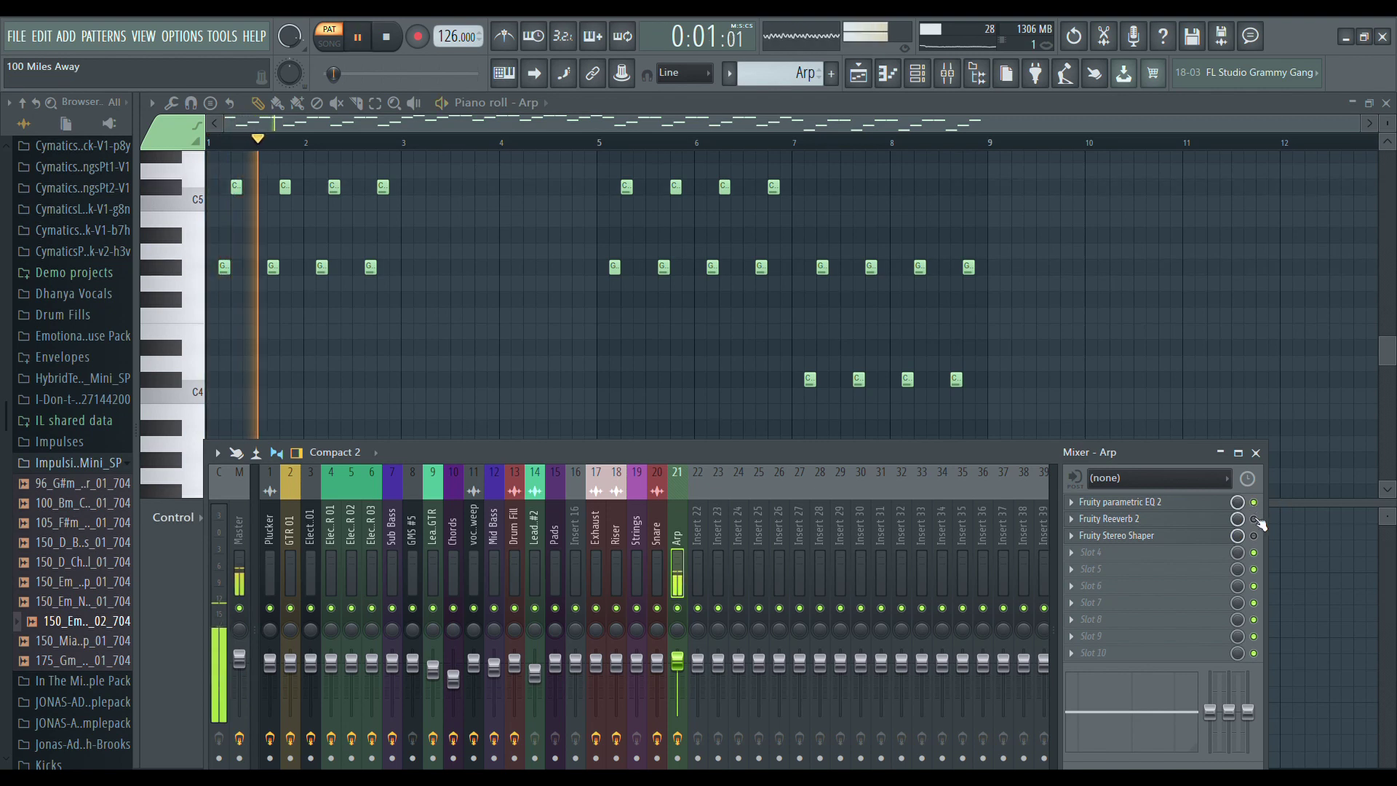
pyautogui.click(1253, 518)
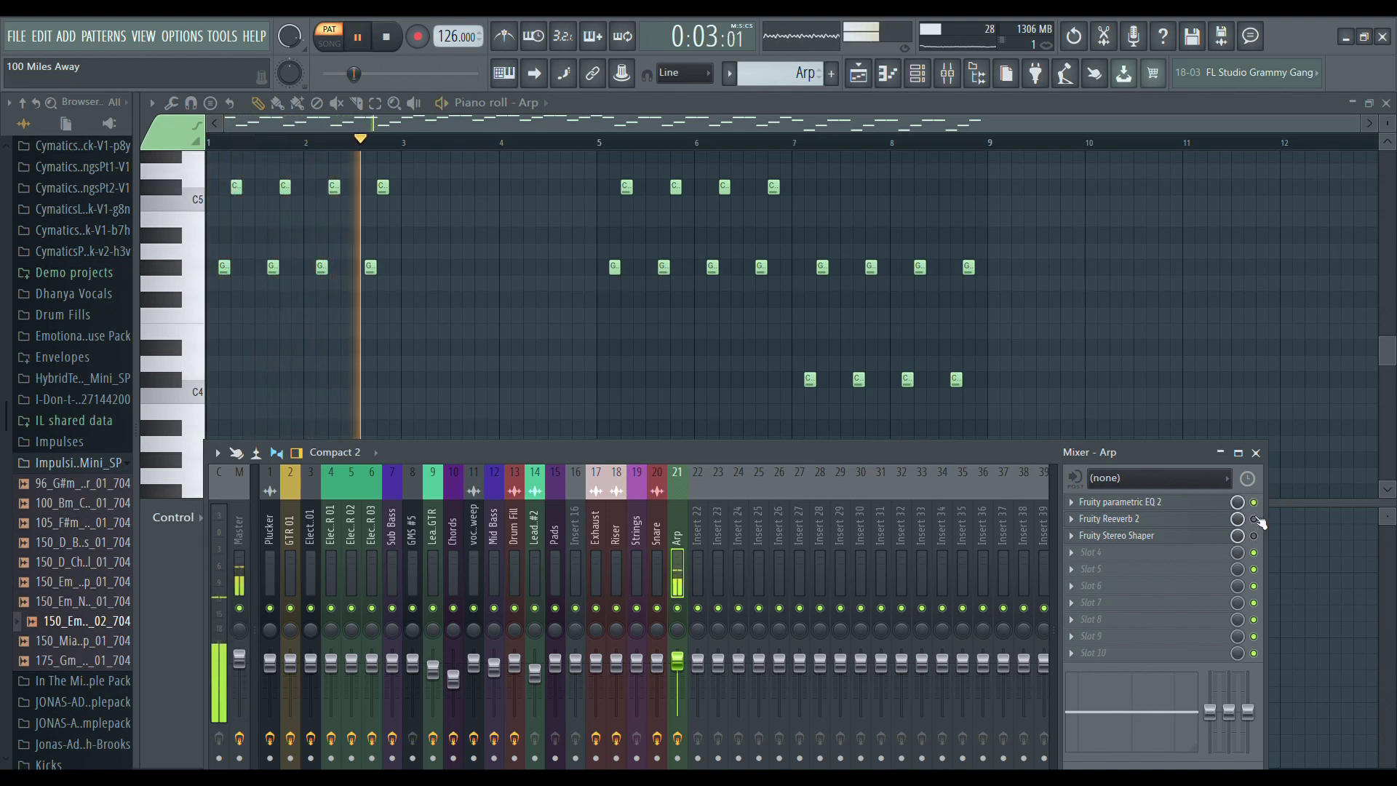
pyautogui.click(1253, 535)
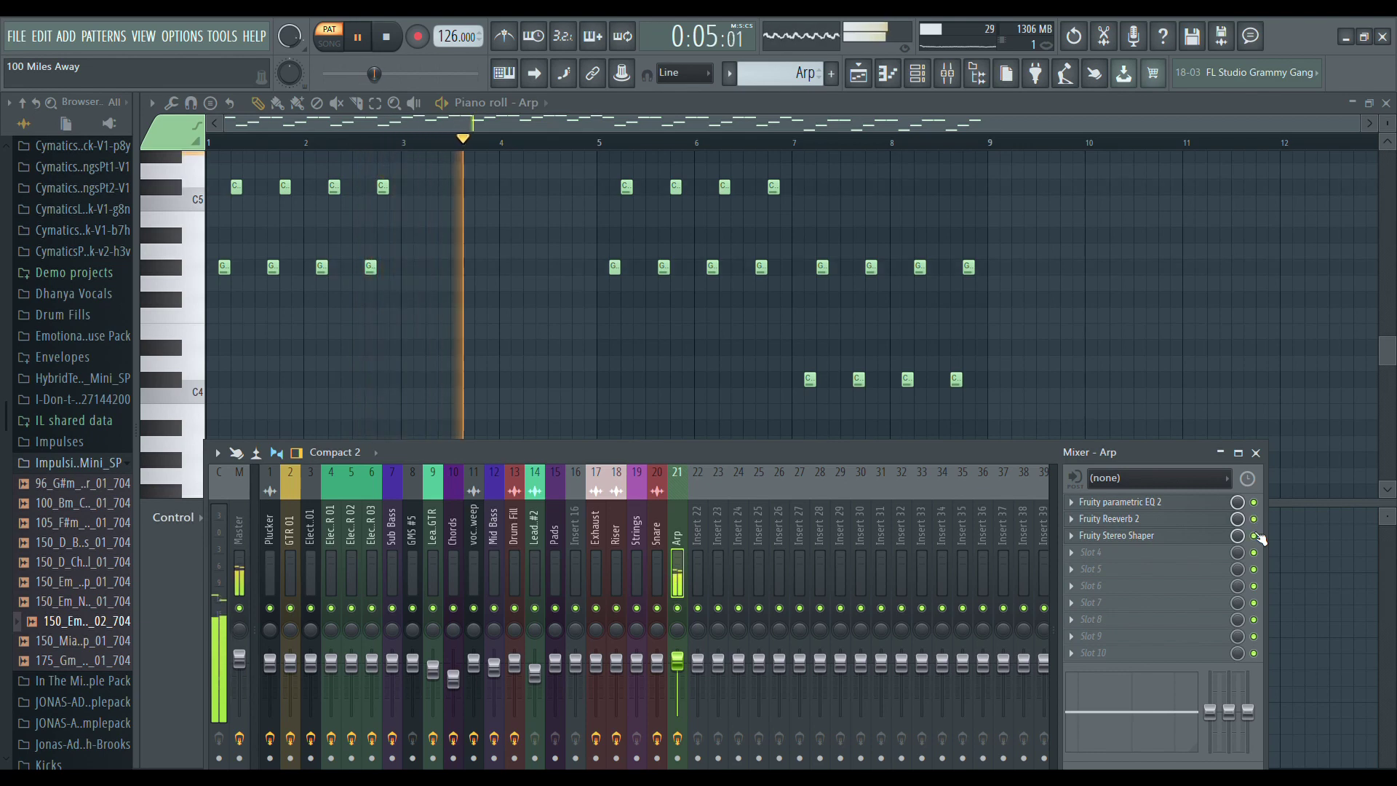
# Close the mixer, return to the playlist and stop playback.
pyautogui.click(1255, 452)
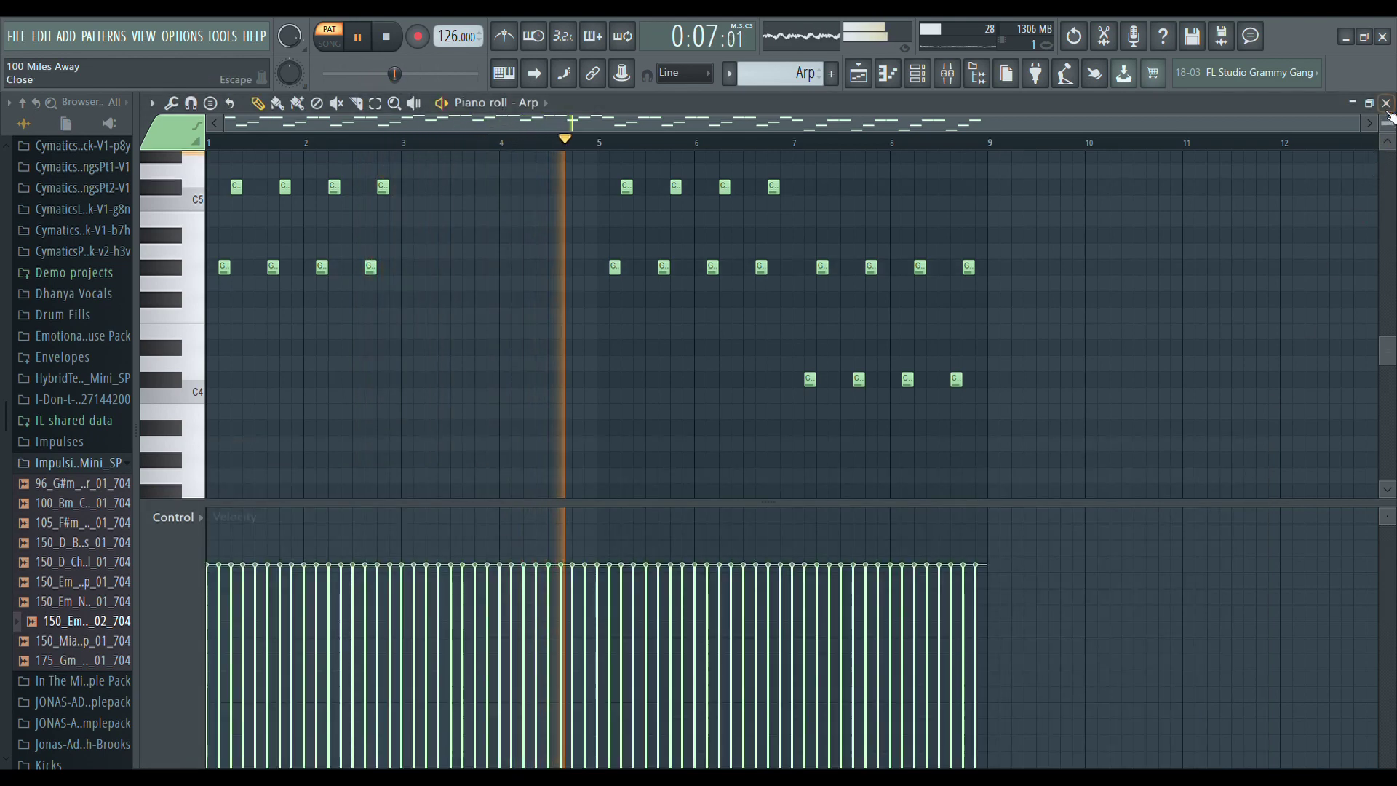
pyautogui.press('F5')
pyautogui.press('space')
# Move the song position to bar 34 and inspect the sampler settings of the Exhaust clip on Track 26.
pyautogui.scroll(-3, 836, 371)
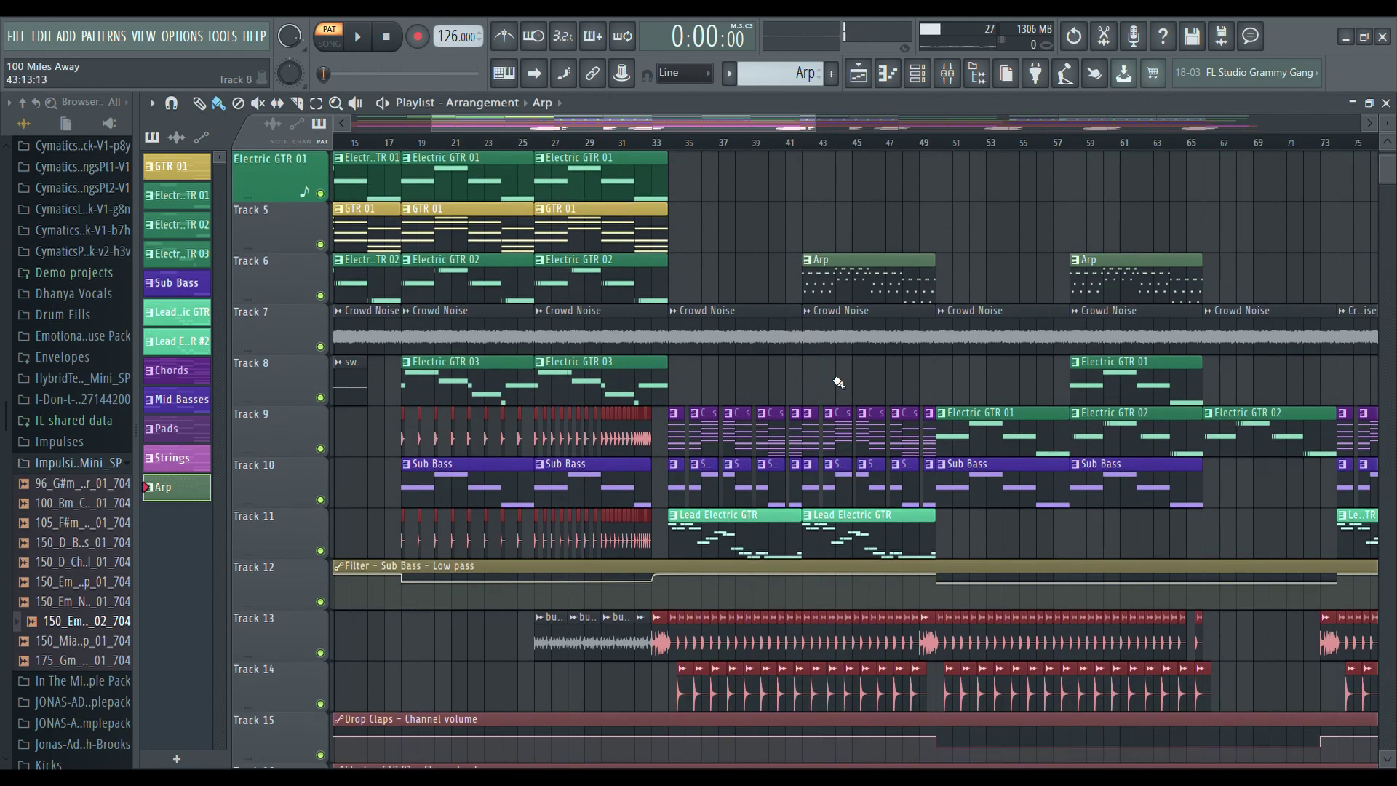
pyautogui.click(675, 148)
pyautogui.scroll(-10, 737, 451)
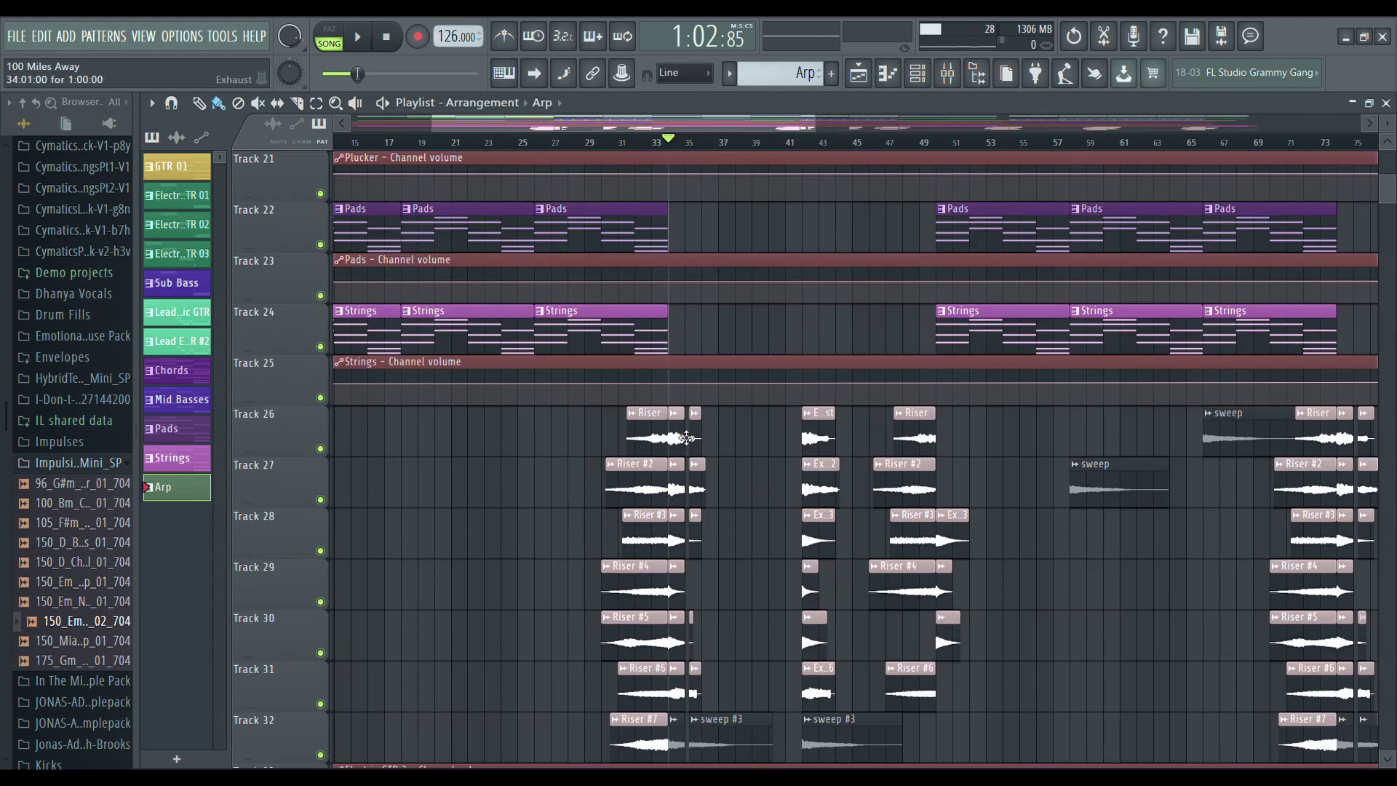
pyautogui.doubleClick(686, 437)
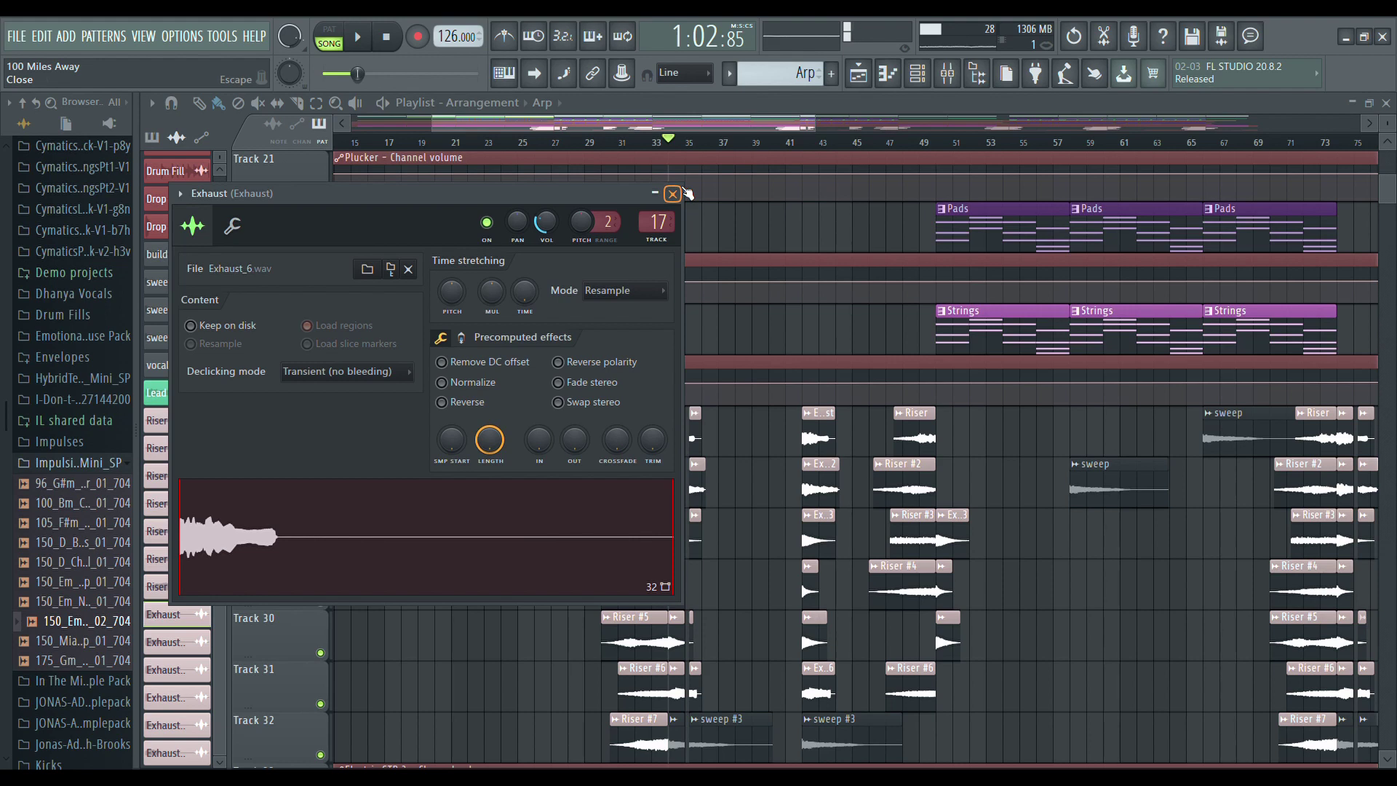
pyautogui.click(672, 194)
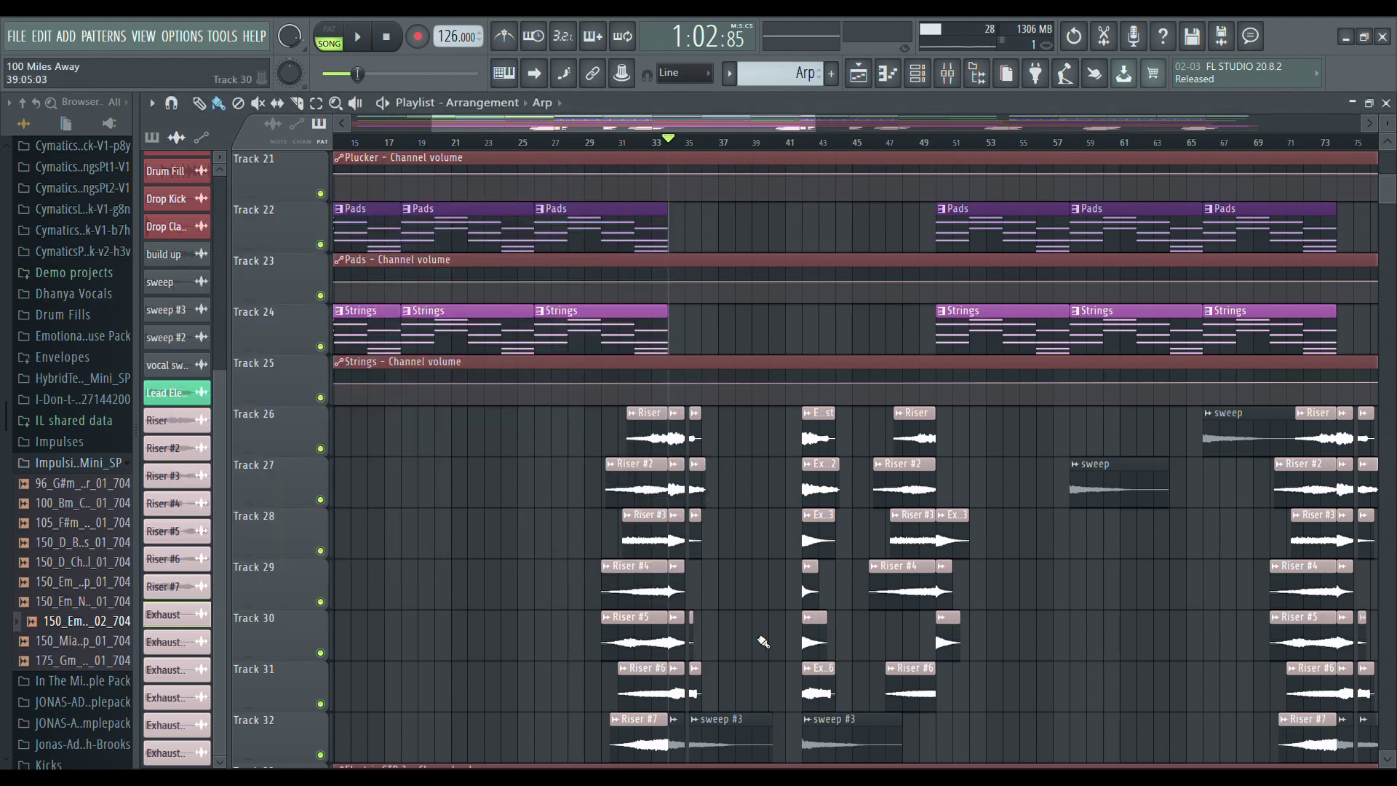
# Play the song from bar 34 with the playlist's auto-scrolling turned on.
pyautogui.scroll(10, 766, 635)
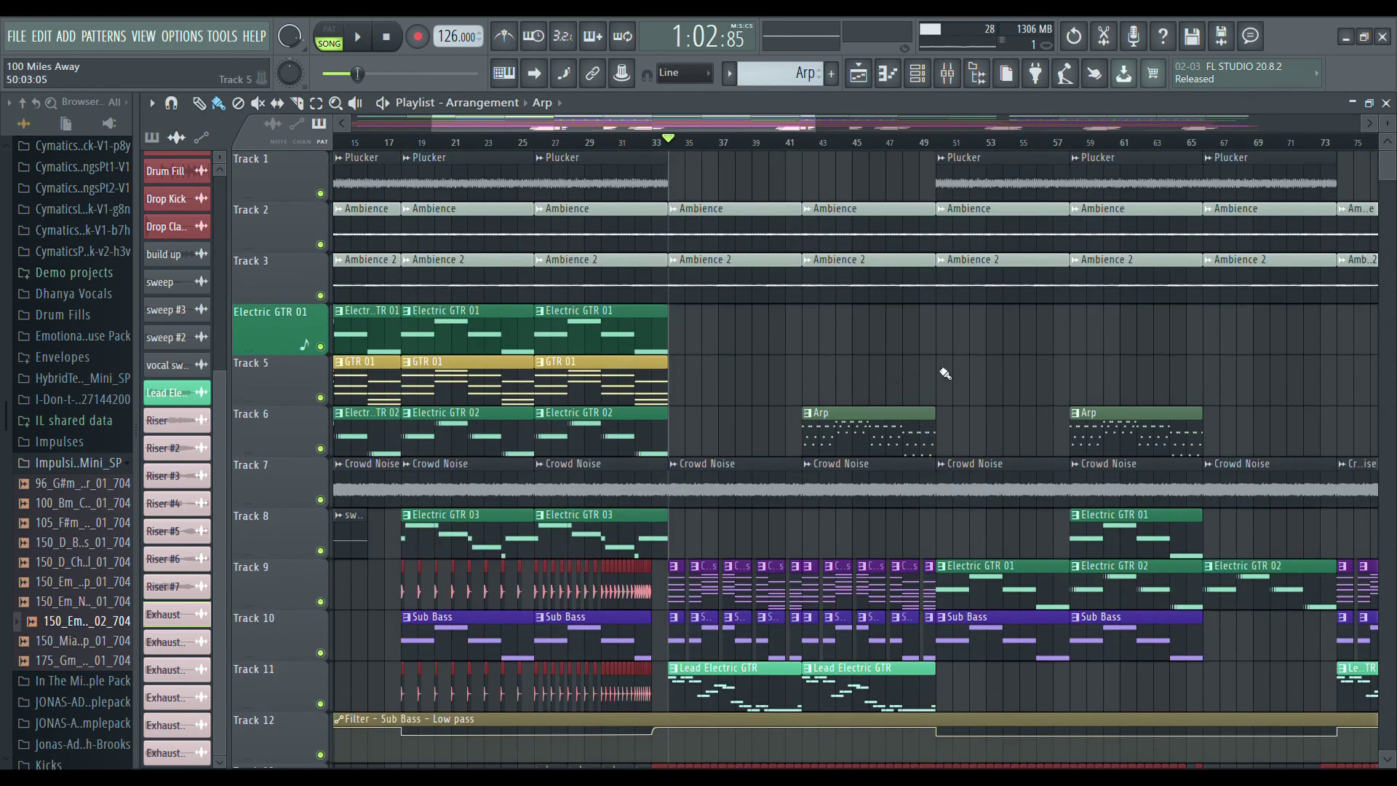
pyautogui.press('space')
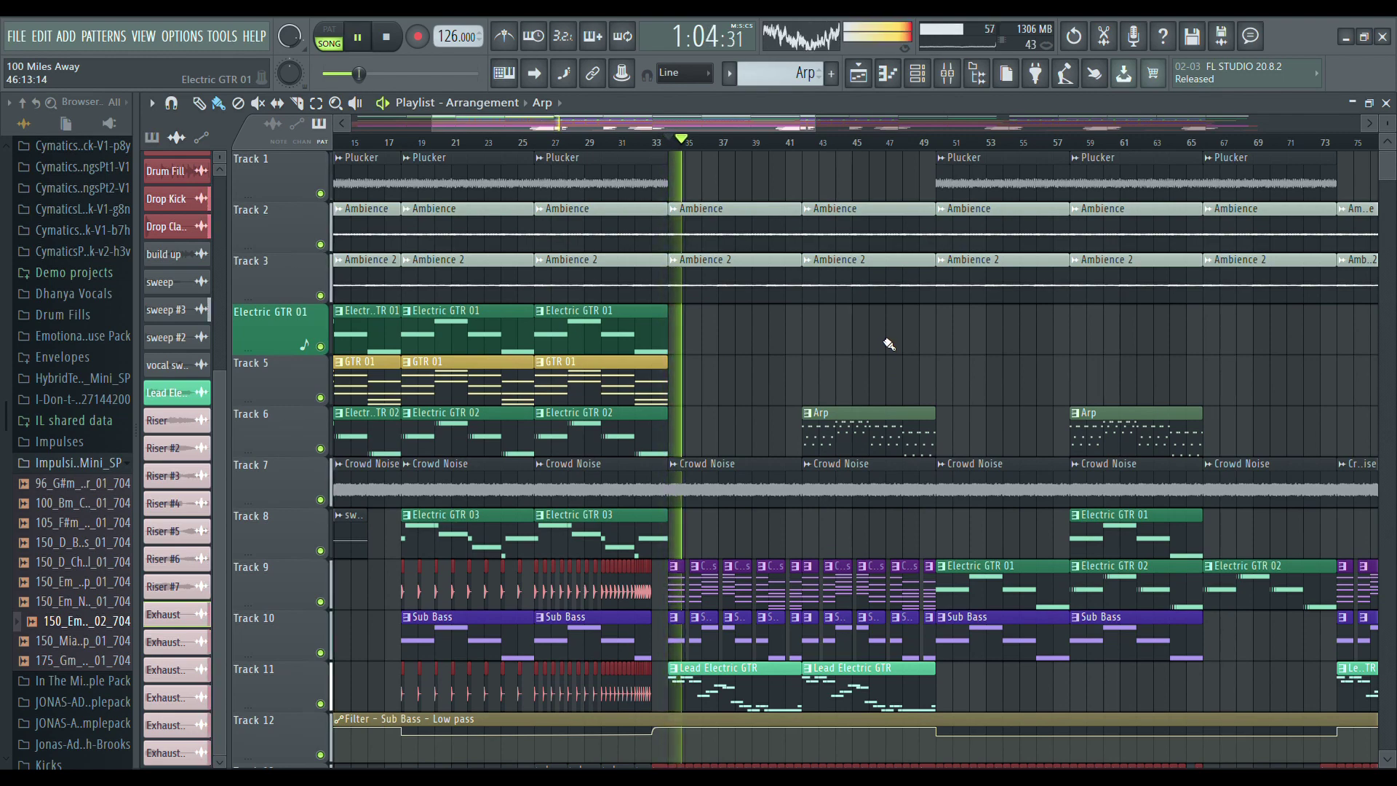
pyautogui.scroll(-4, 894, 350)
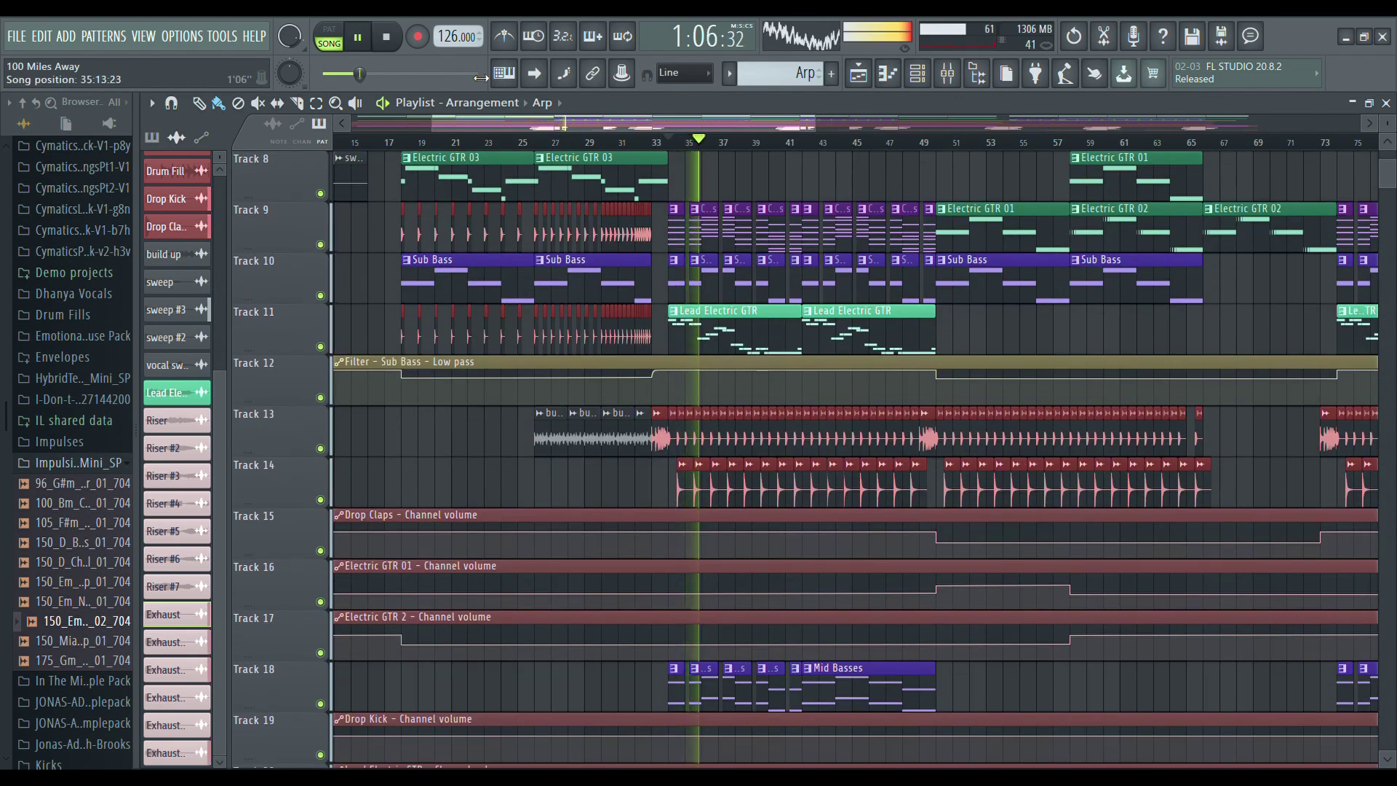
pyautogui.click(538, 73)
# Follow the drop's playback through the Chords, Mid Basses, Arp, drum and riser tracks up to bar 49, and stop it.
pyautogui.scroll(4, 712, 145)
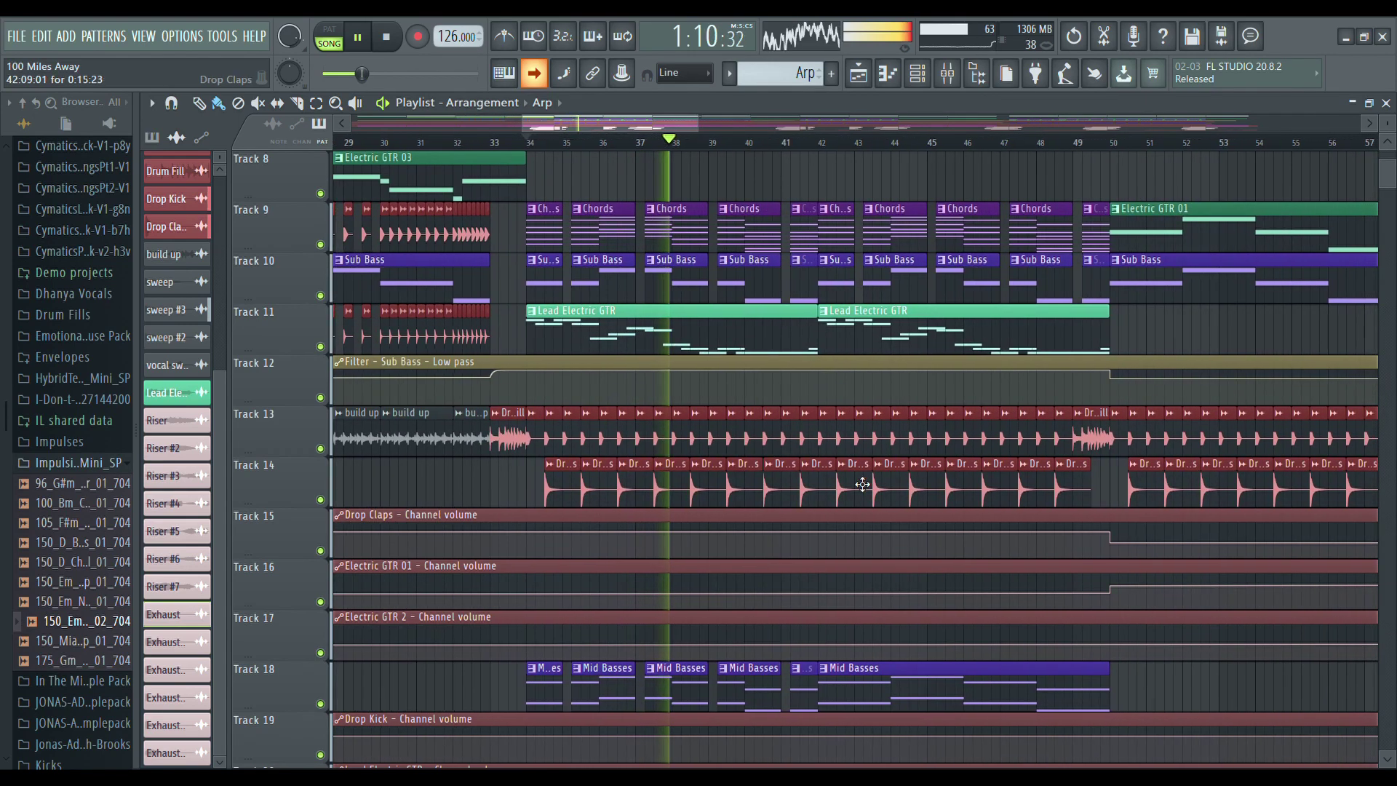
pyautogui.scroll(-6, 877, 552)
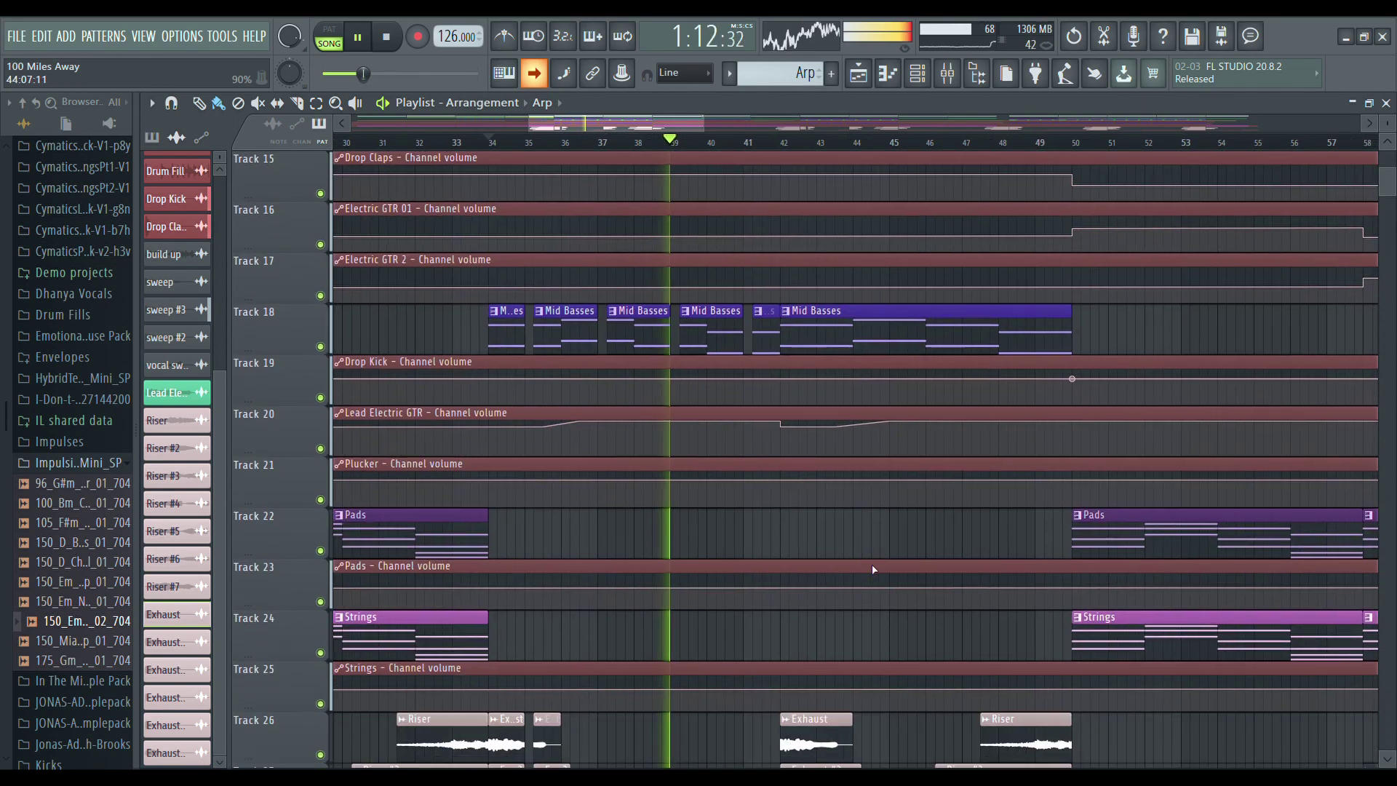
pyautogui.scroll(-2, 878, 586)
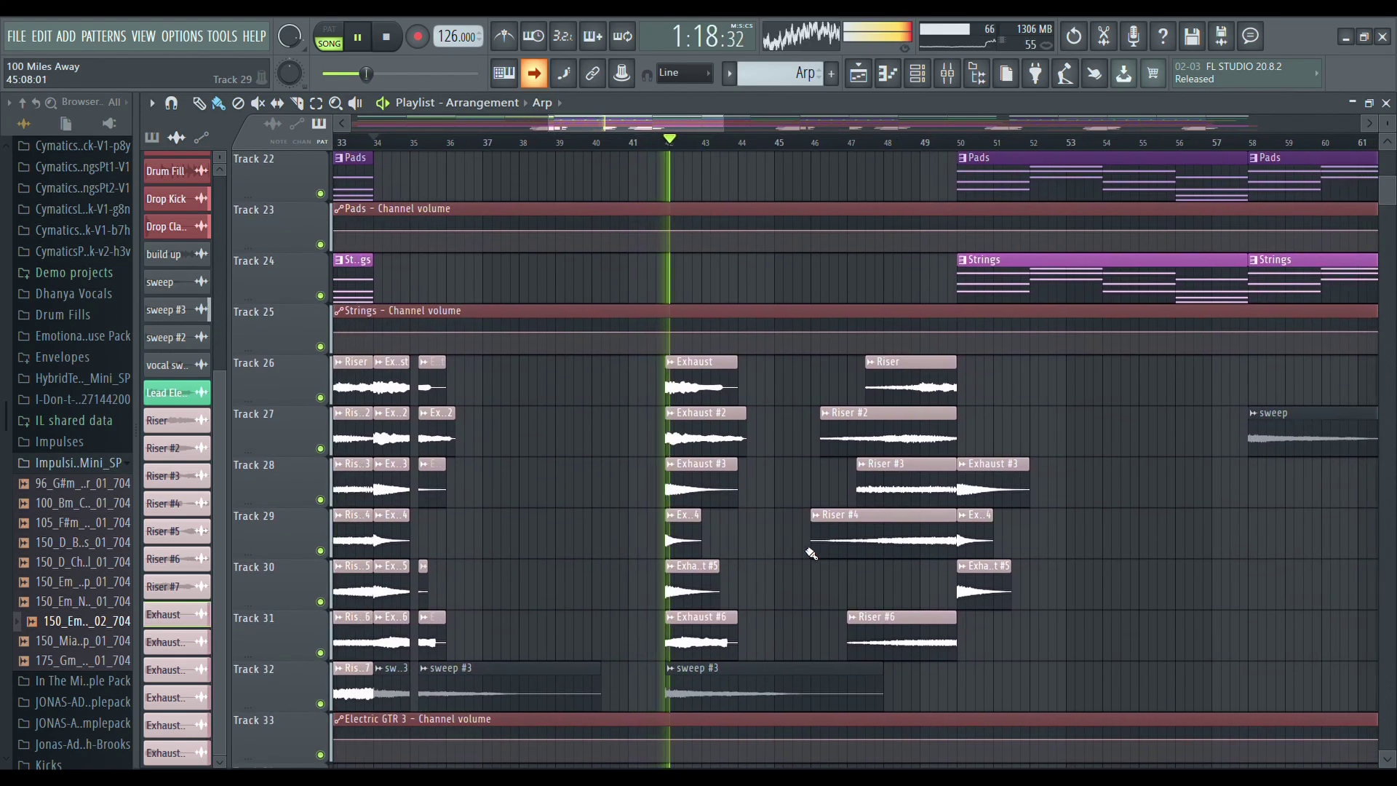
pyautogui.scroll(1, 765, 559)
pyautogui.scroll(20, 765, 559)
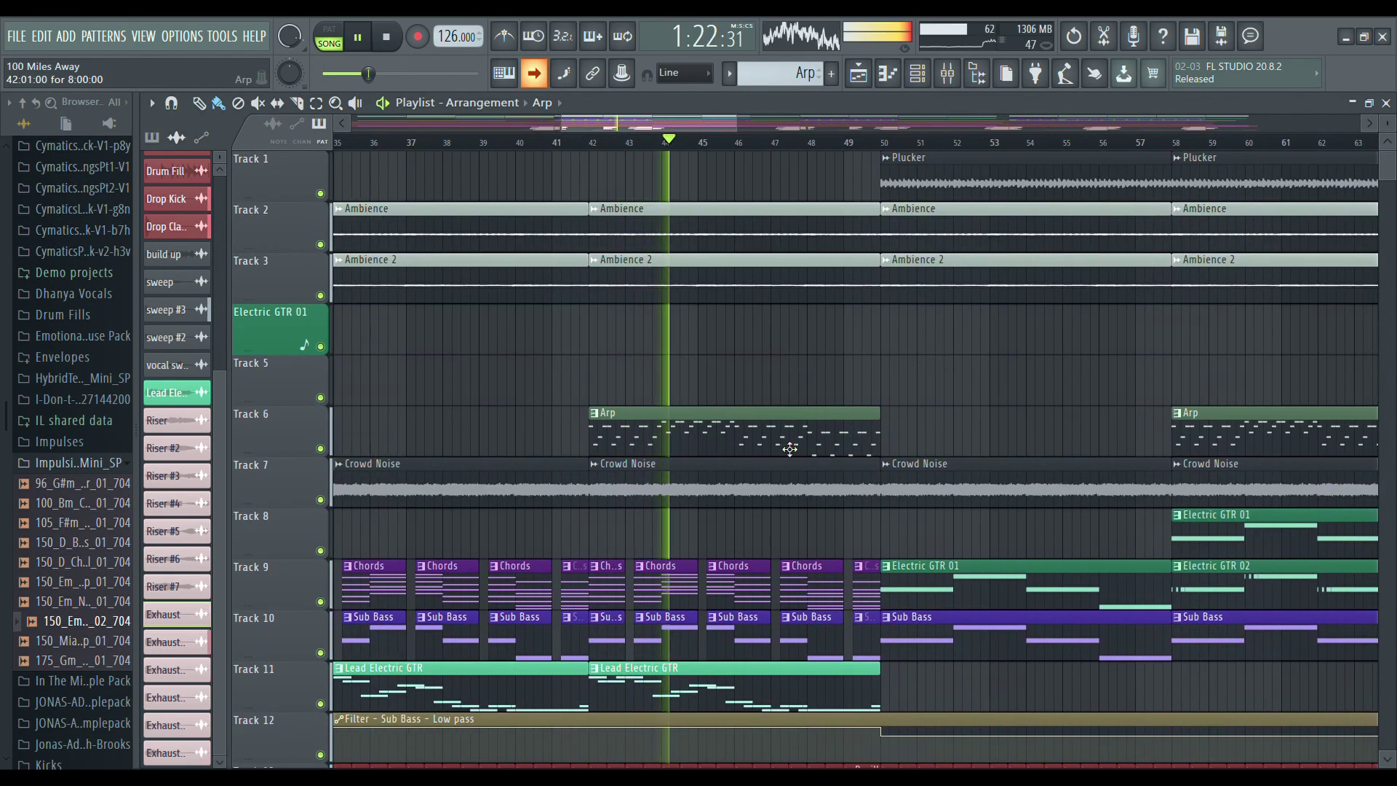
pyautogui.scroll(-3, 789, 449)
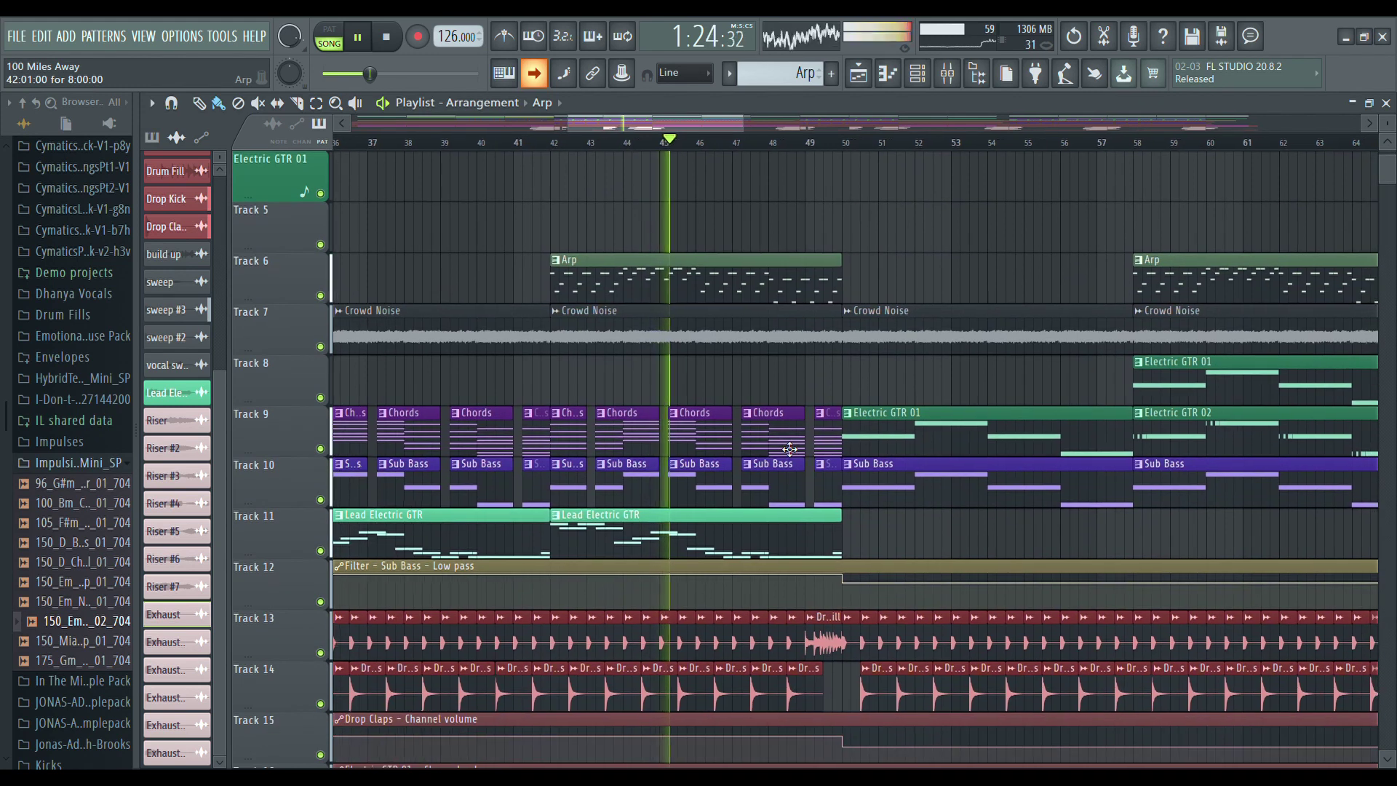
pyautogui.scroll(-1, 789, 449)
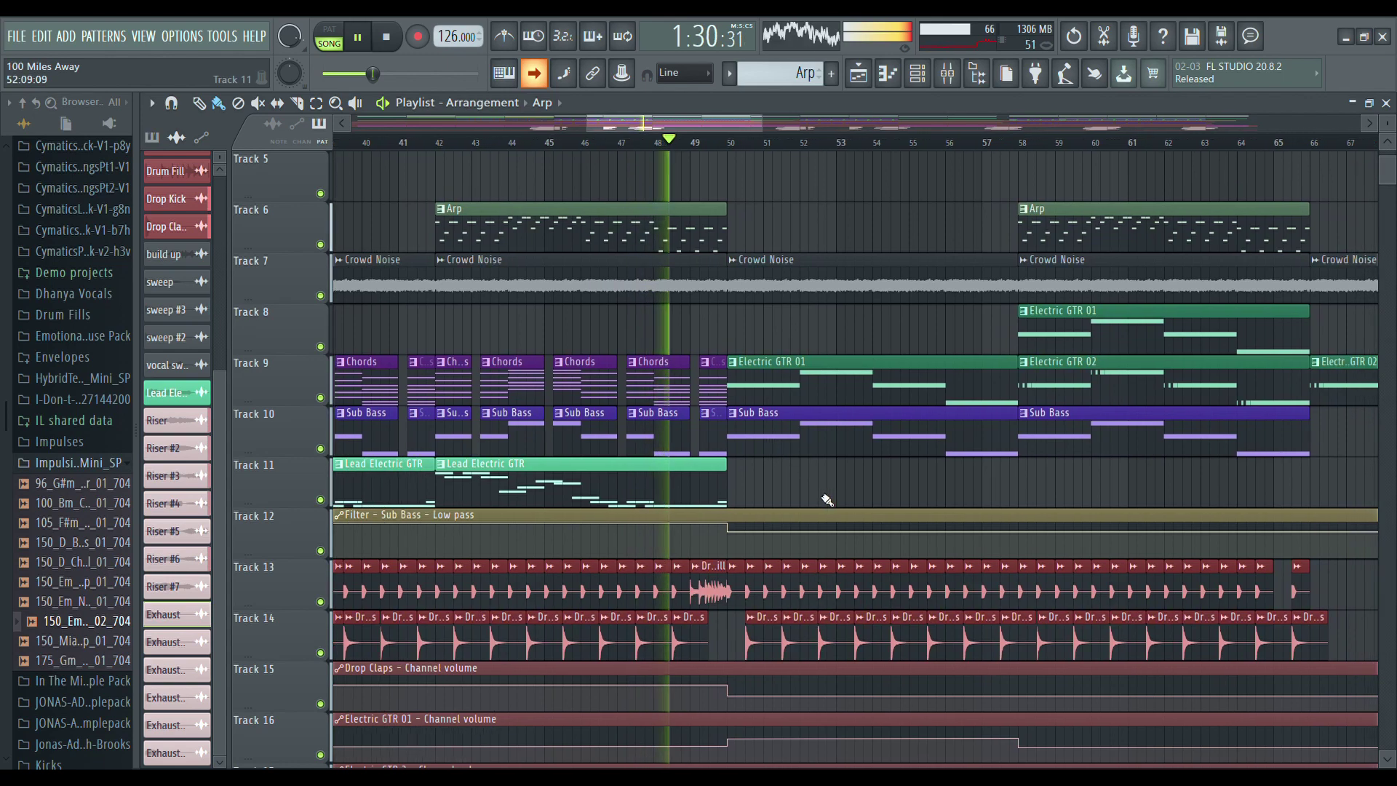
pyautogui.scroll(-3, 820, 481)
pyautogui.scroll(-15, 820, 481)
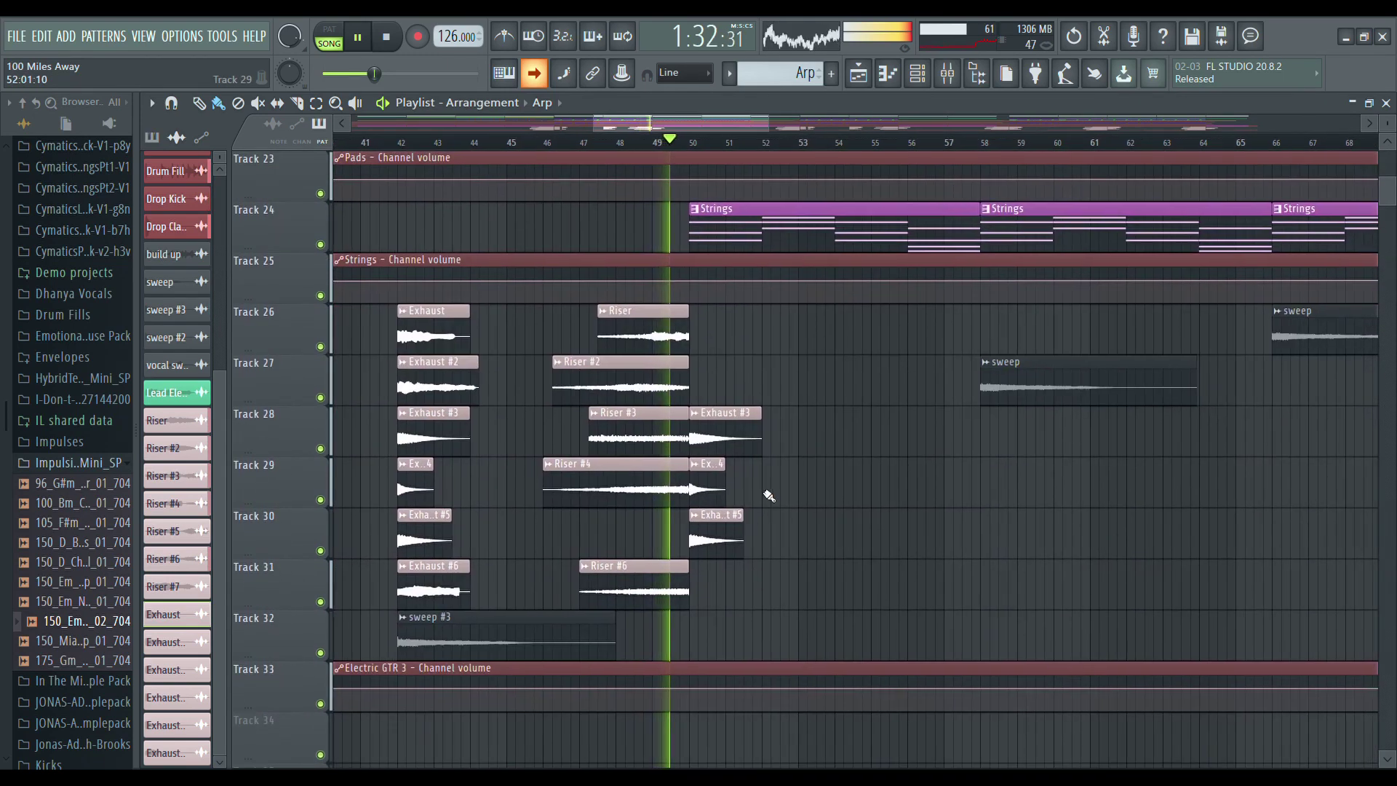
pyautogui.press('space')
# Set the song position to bar 50, where the section after the drop begins.
pyautogui.scroll(7, 822, 452)
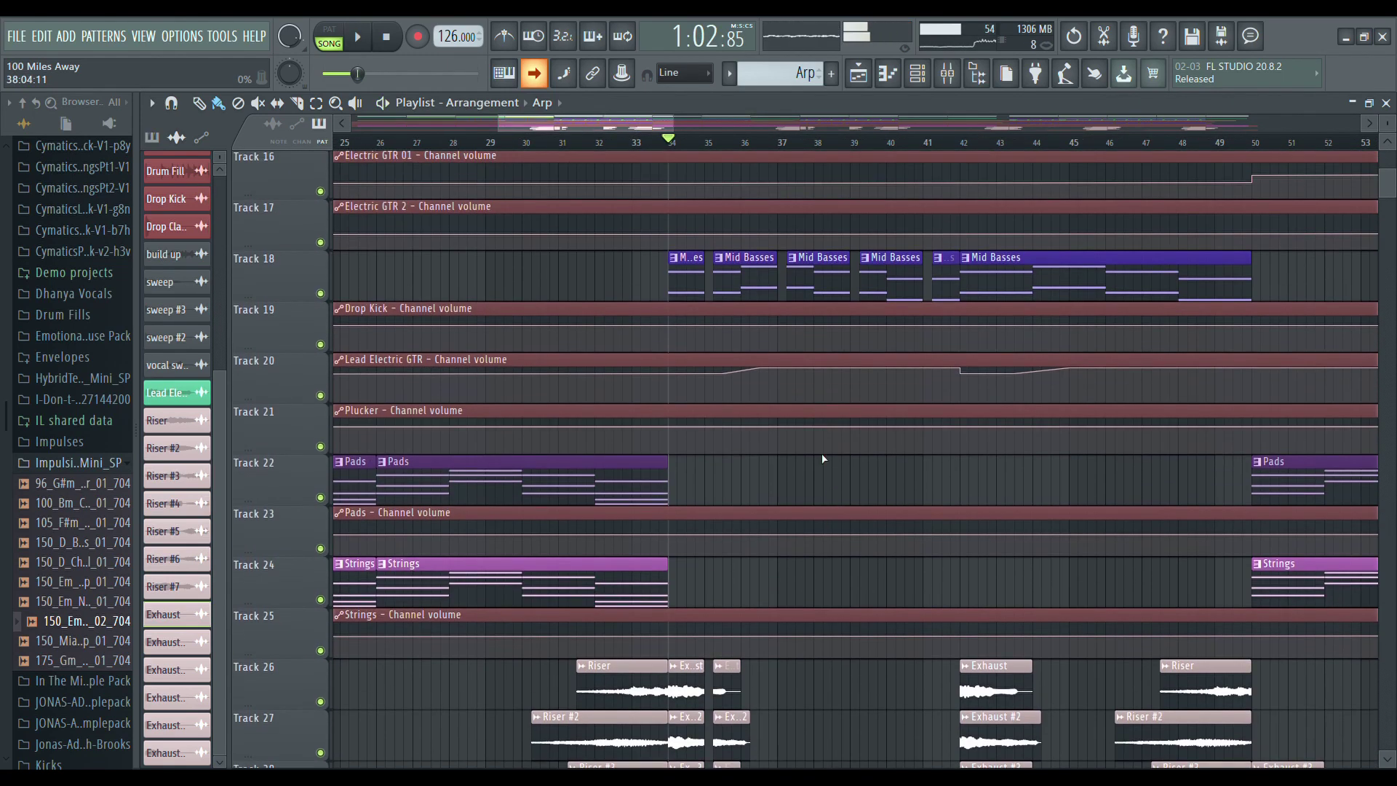
pyautogui.scroll(-8, 806, 134)
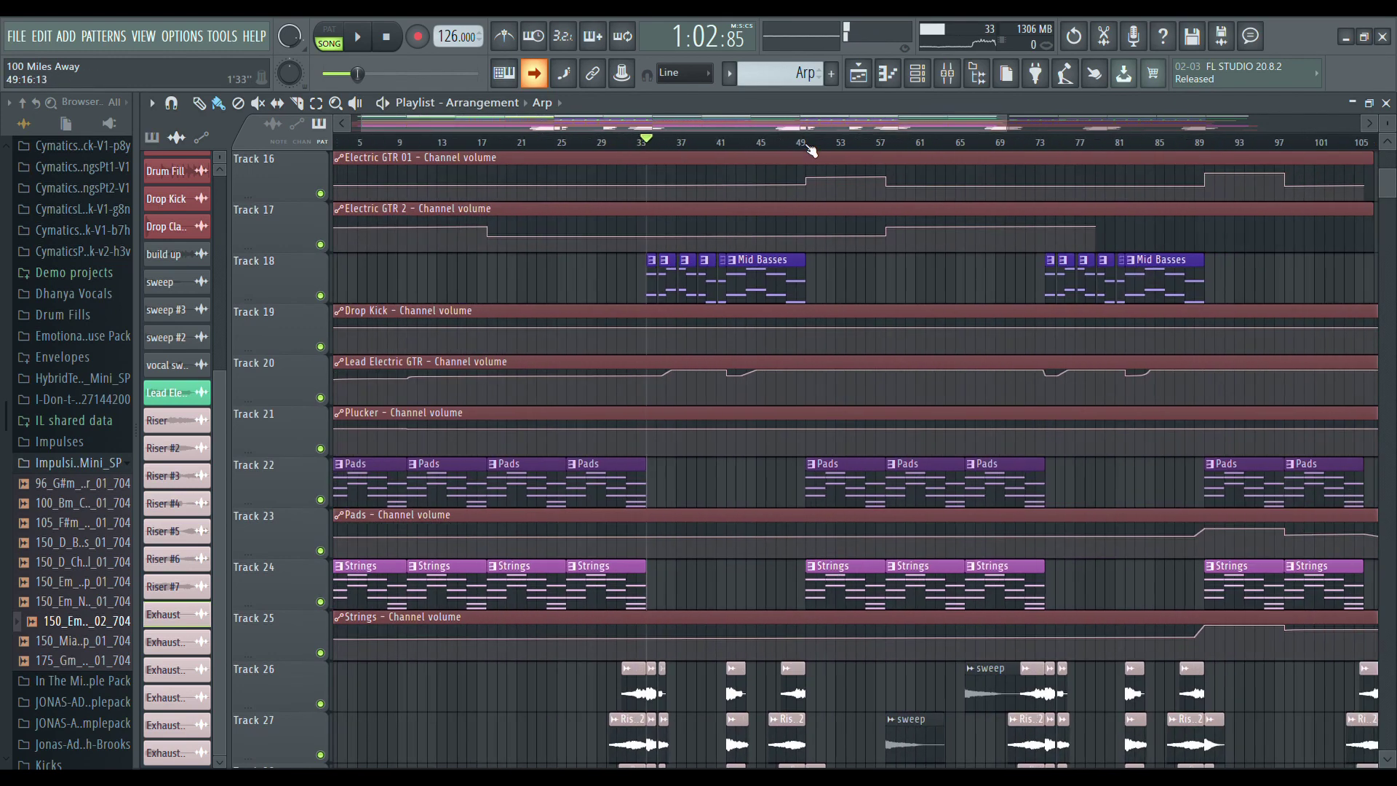
pyautogui.scroll(15, 793, 373)
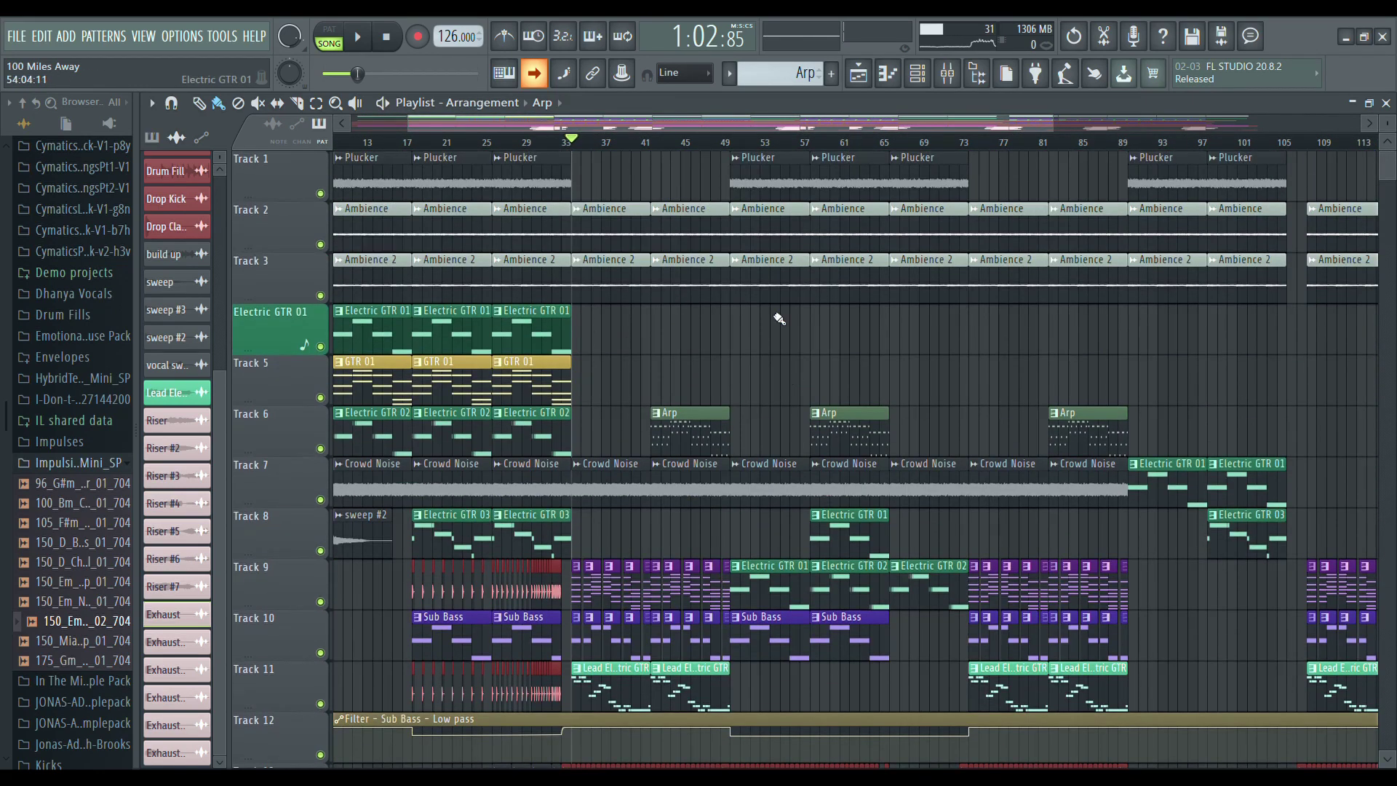
pyautogui.click(732, 143)
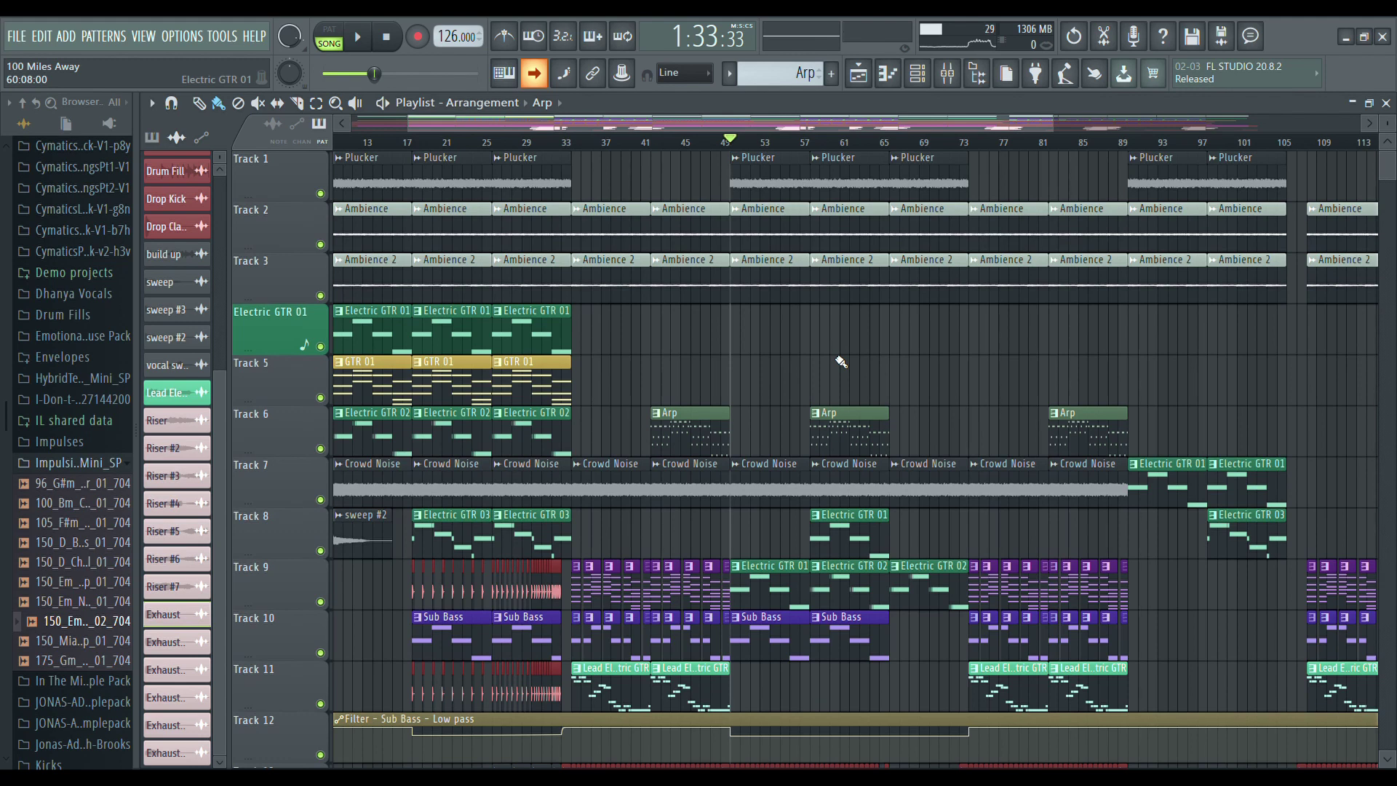
# Look through the section from bar 50, from the guitar and Sub Bass clips past the volume automation to the risers and sweeps.
pyautogui.scroll(2, 777, 138)
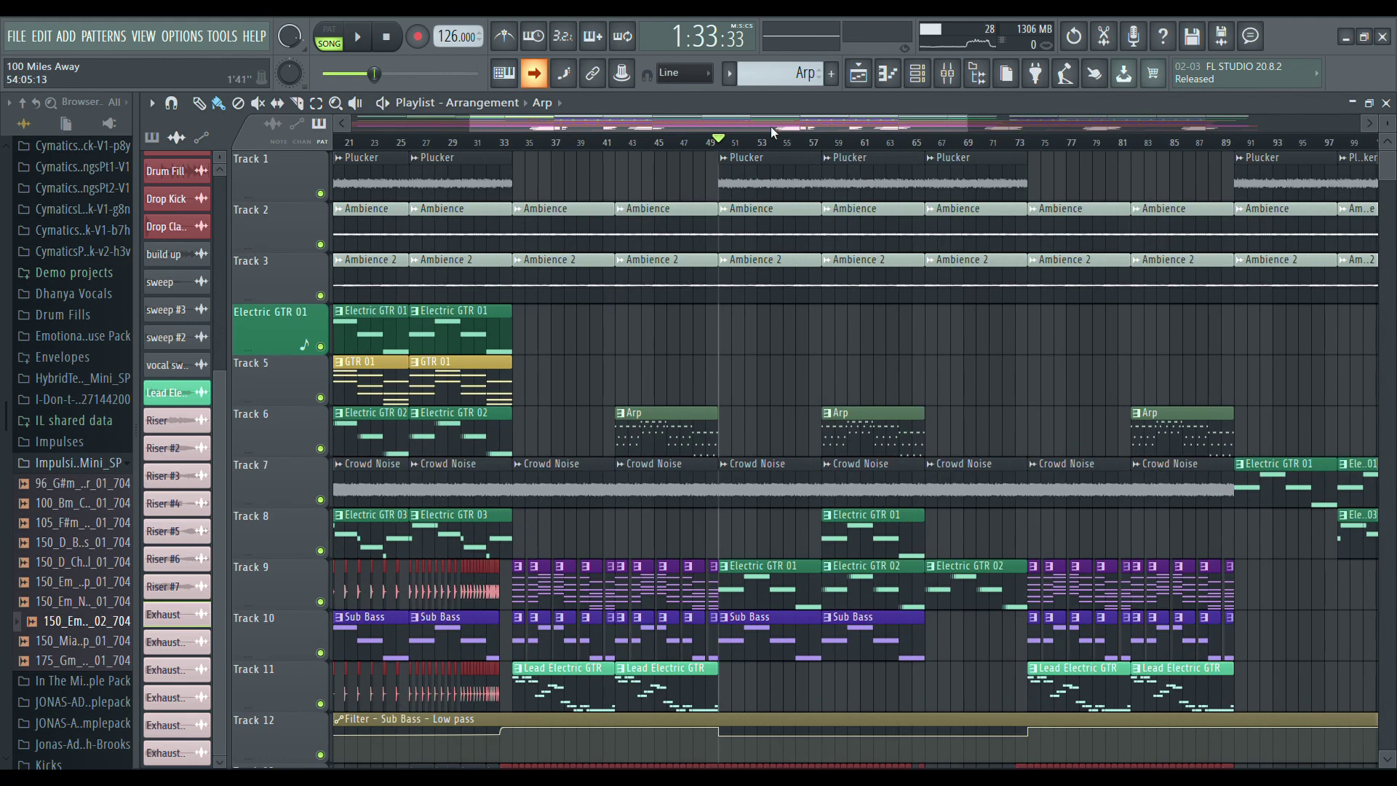
pyautogui.scroll(-2, 736, 496)
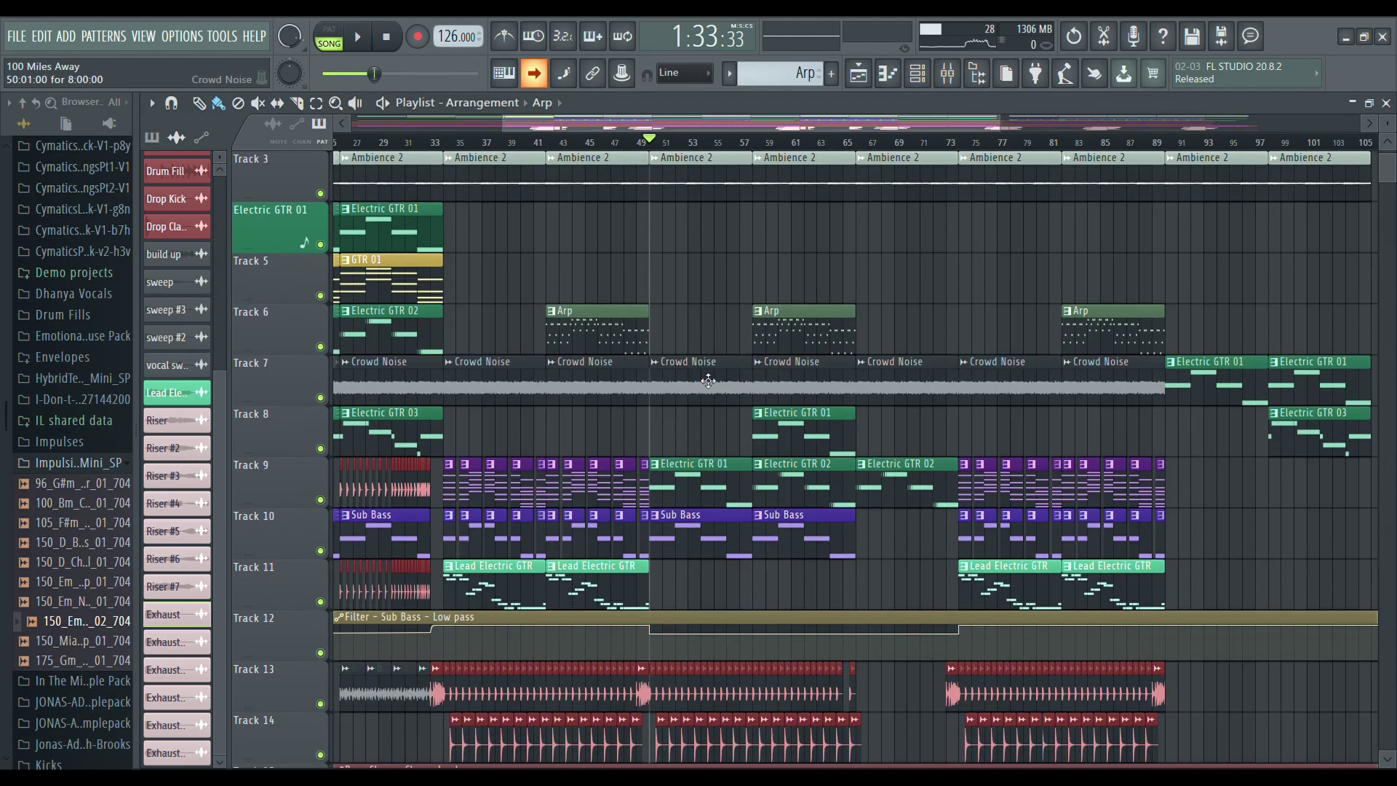
pyautogui.scroll(-3, 694, 172)
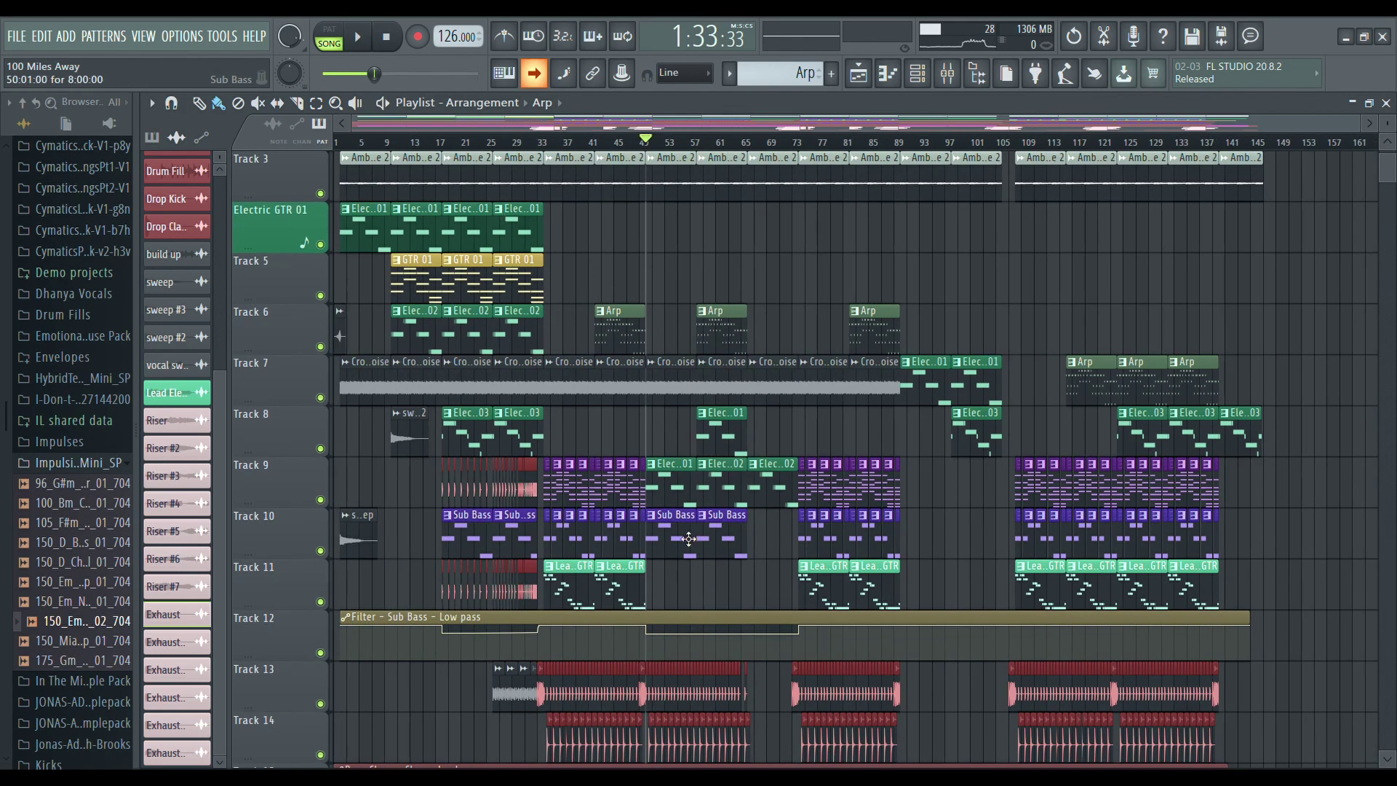
pyautogui.scroll(-5, 688, 538)
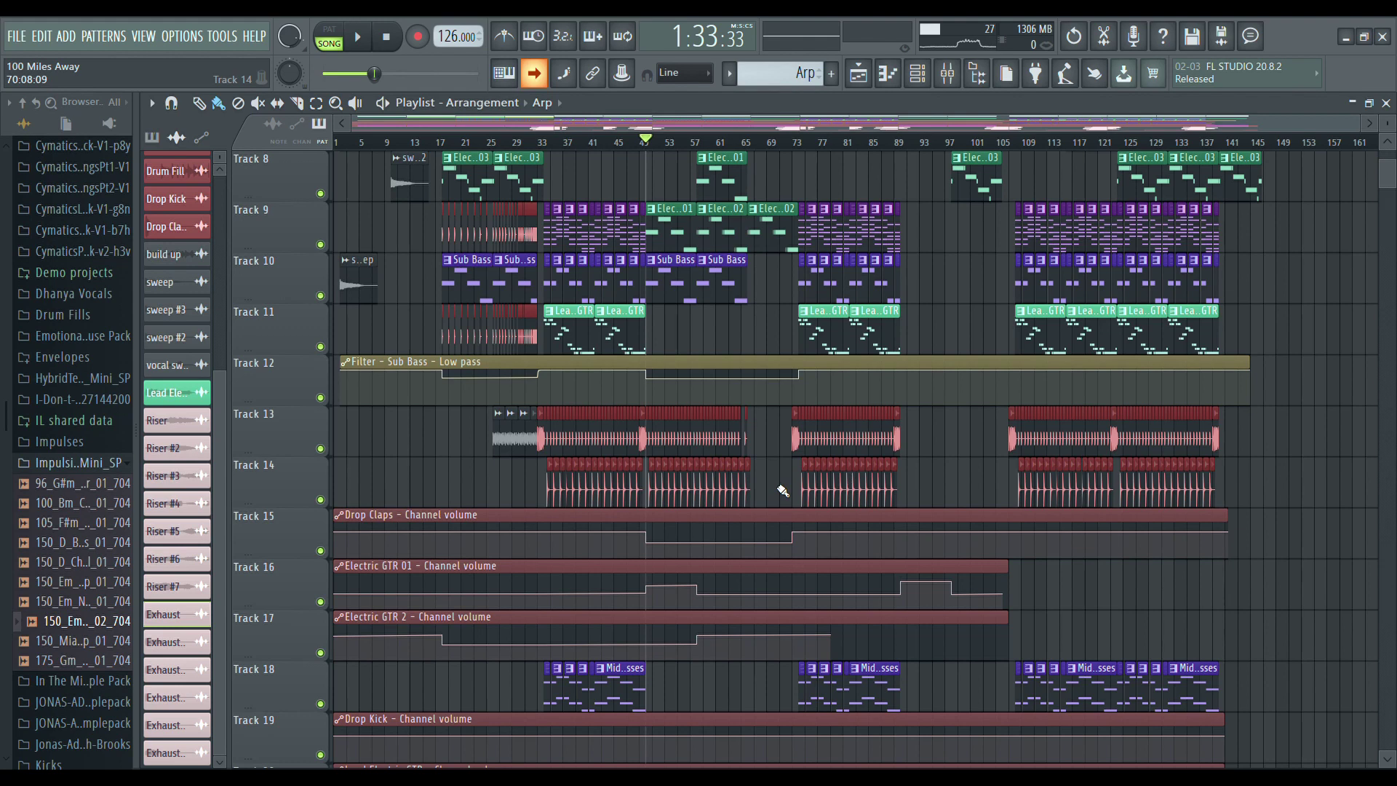
pyautogui.scroll(-4, 778, 489)
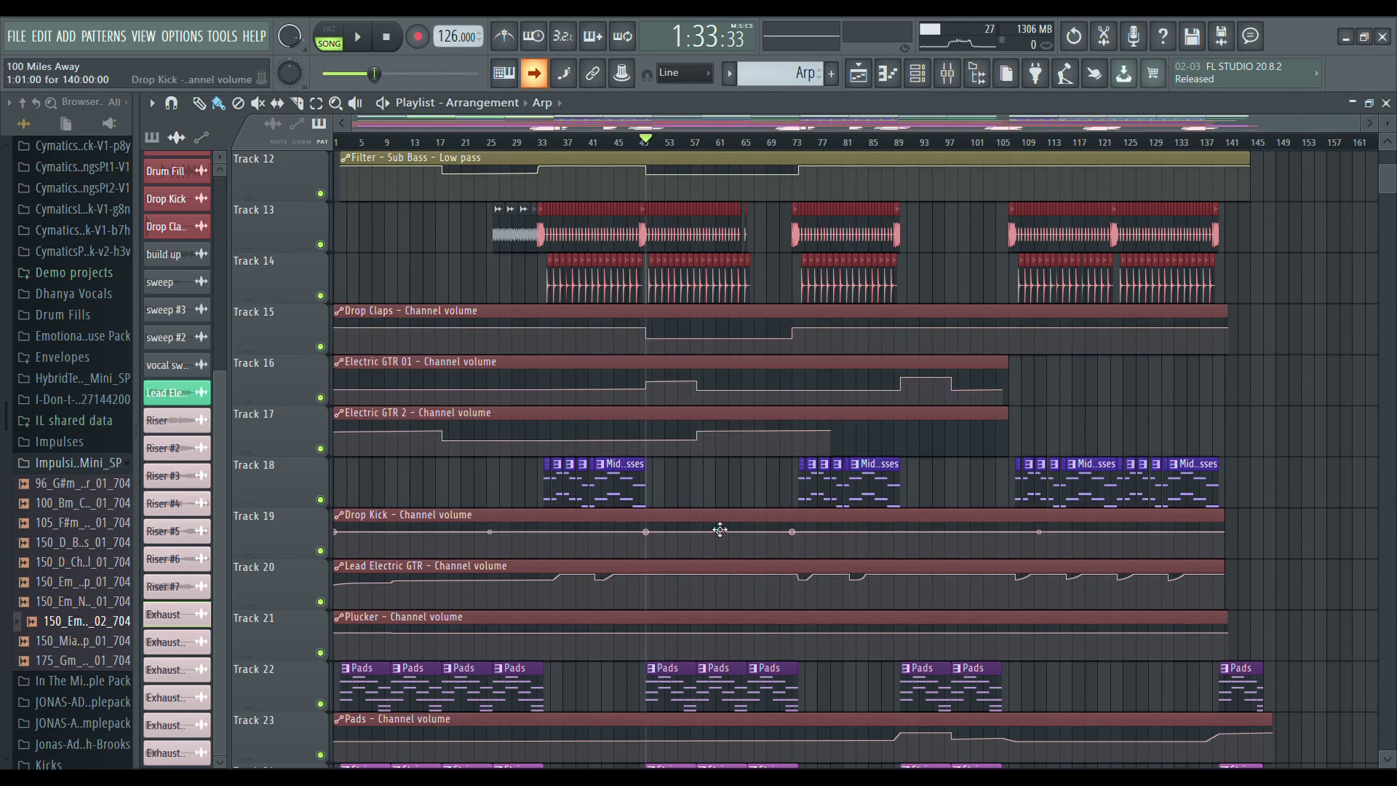
pyautogui.scroll(-6, 732, 626)
pyautogui.scroll(12, 834, 615)
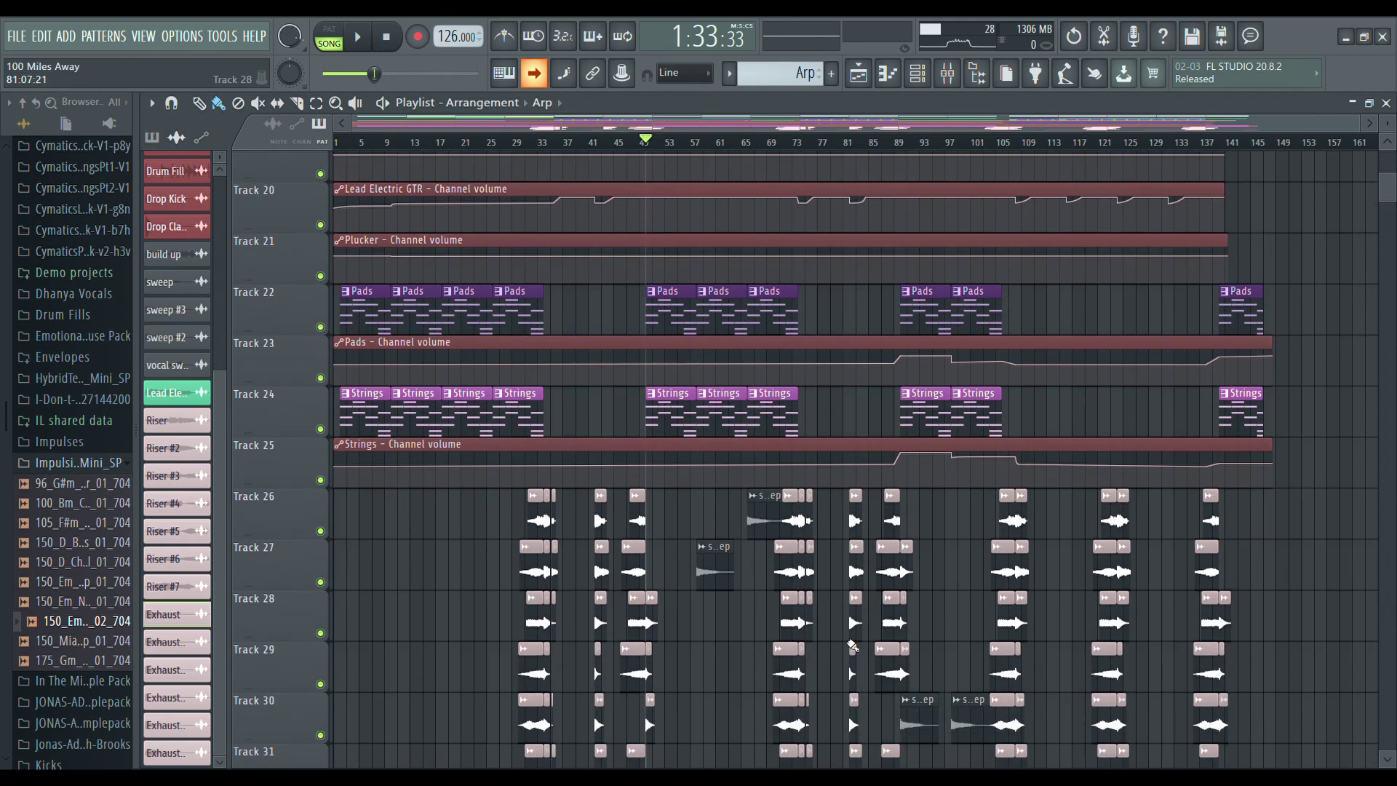
pyautogui.scroll(-12, 878, 600)
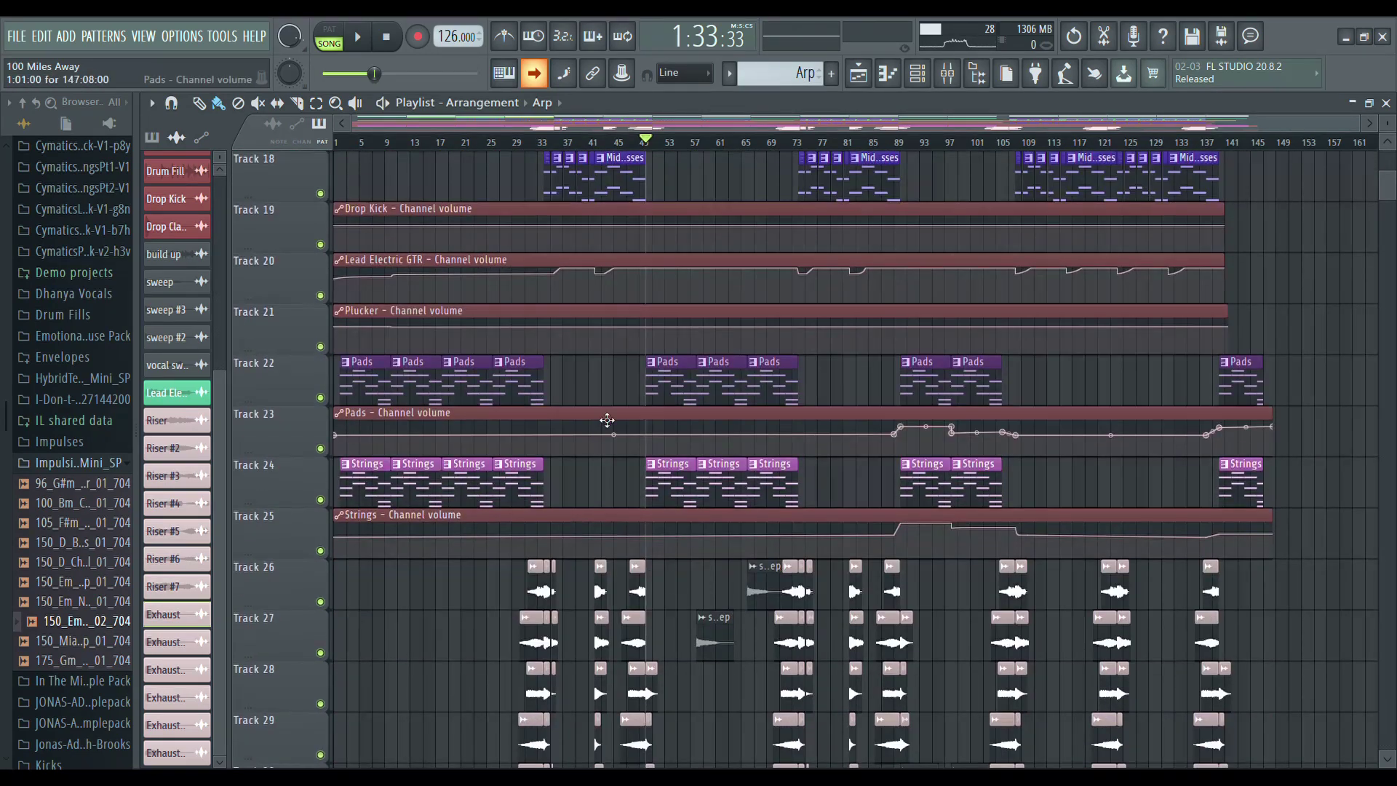
# Review the tracks of the section after the drop once more, and play it from bar 50.
pyautogui.scroll(17, 624, 507)
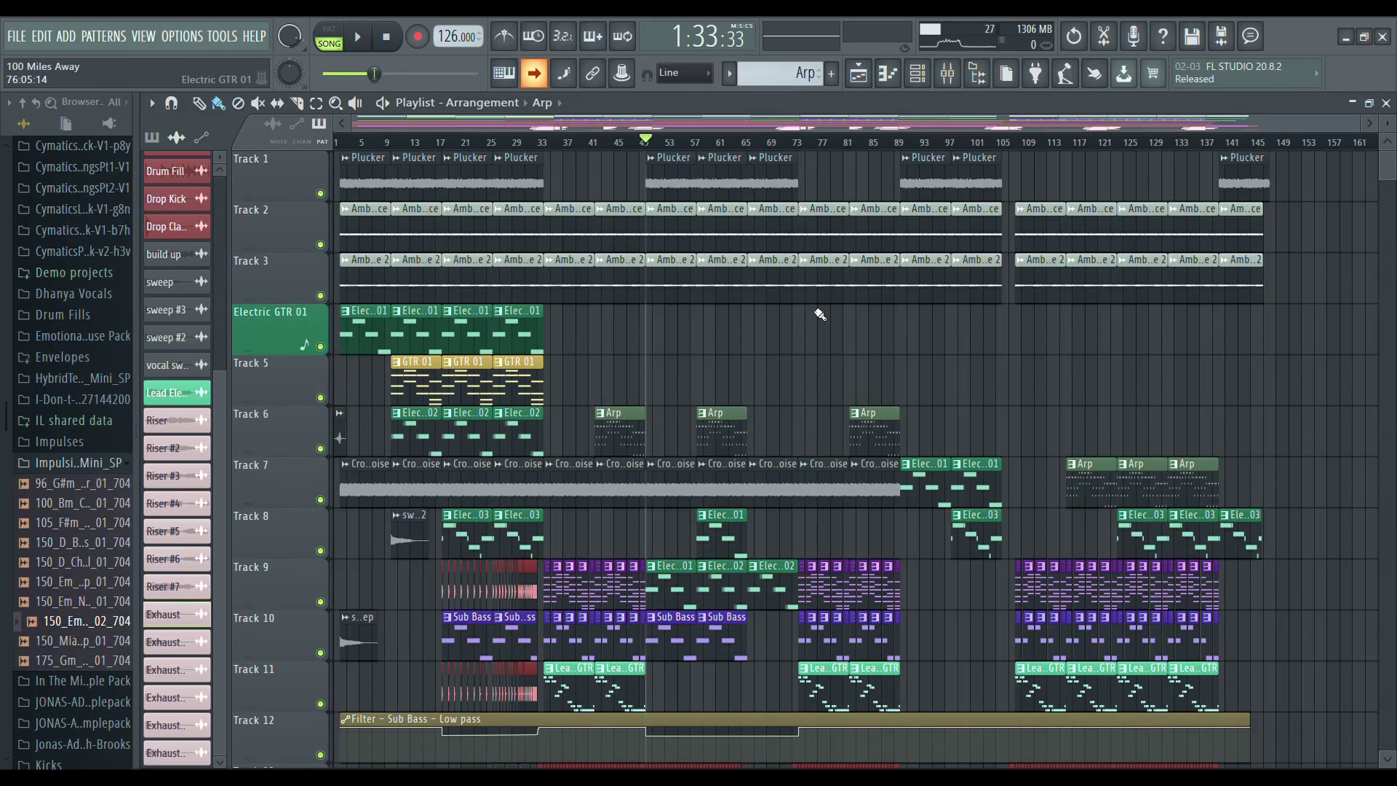
pyautogui.scroll(-15, 835, 385)
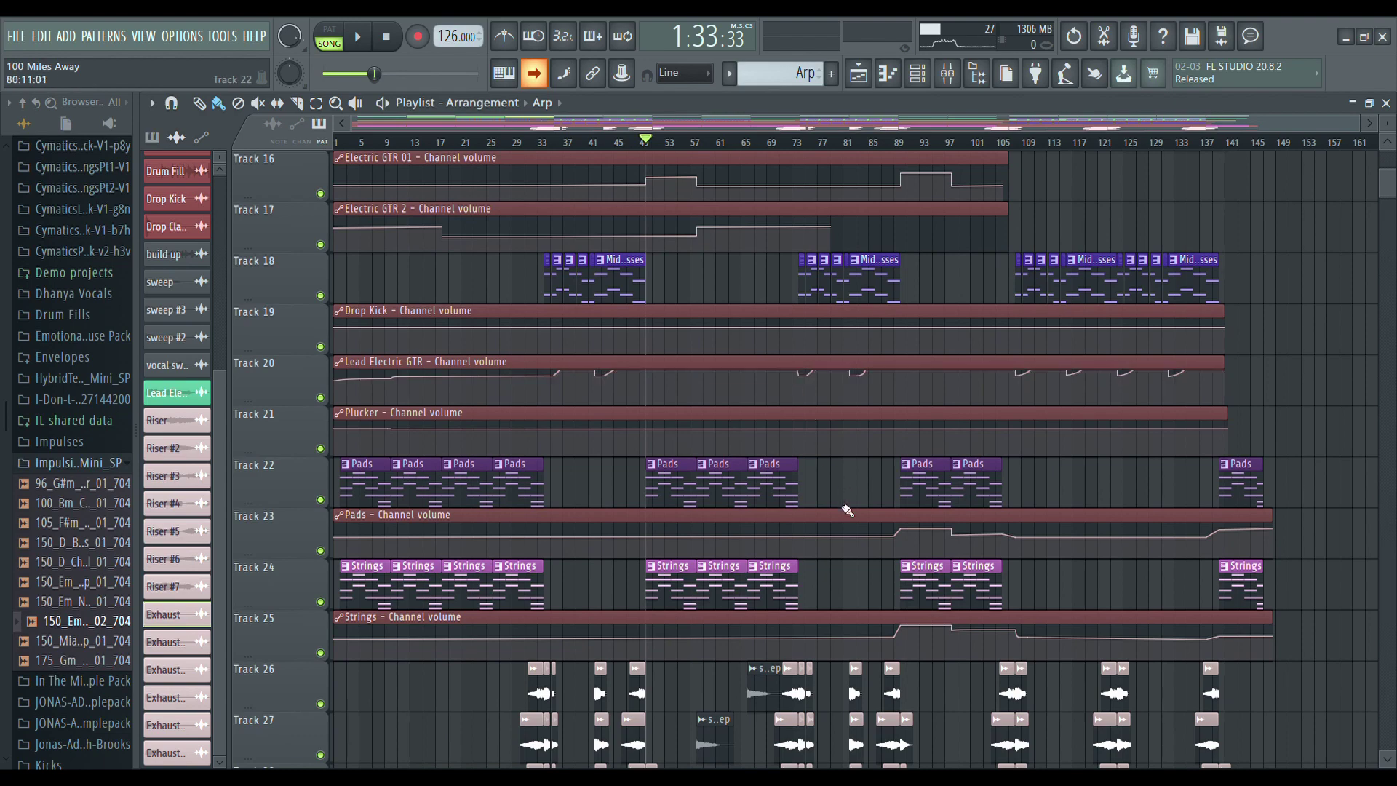
pyautogui.scroll(15, 847, 510)
pyautogui.scroll(-2, 771, 379)
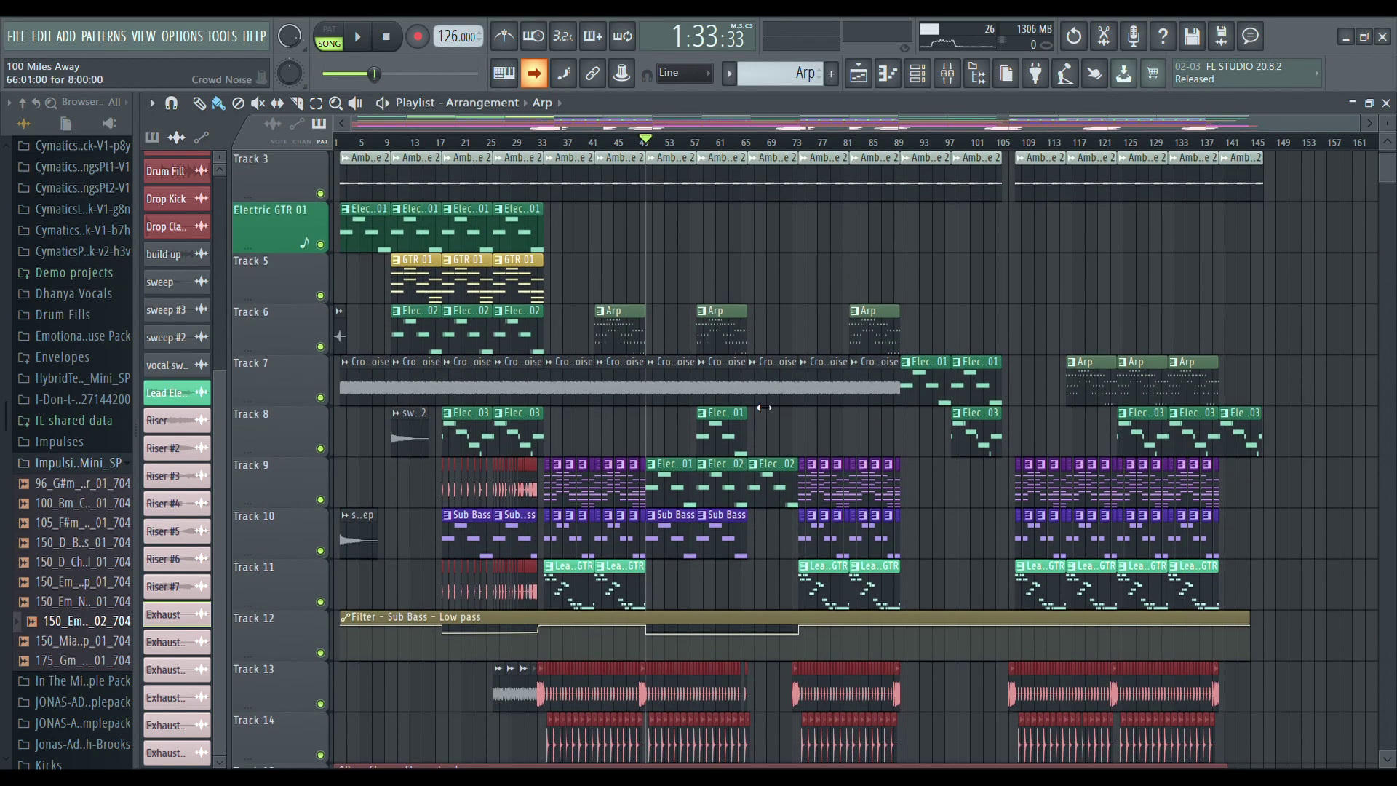
pyautogui.scroll(-14, 755, 279)
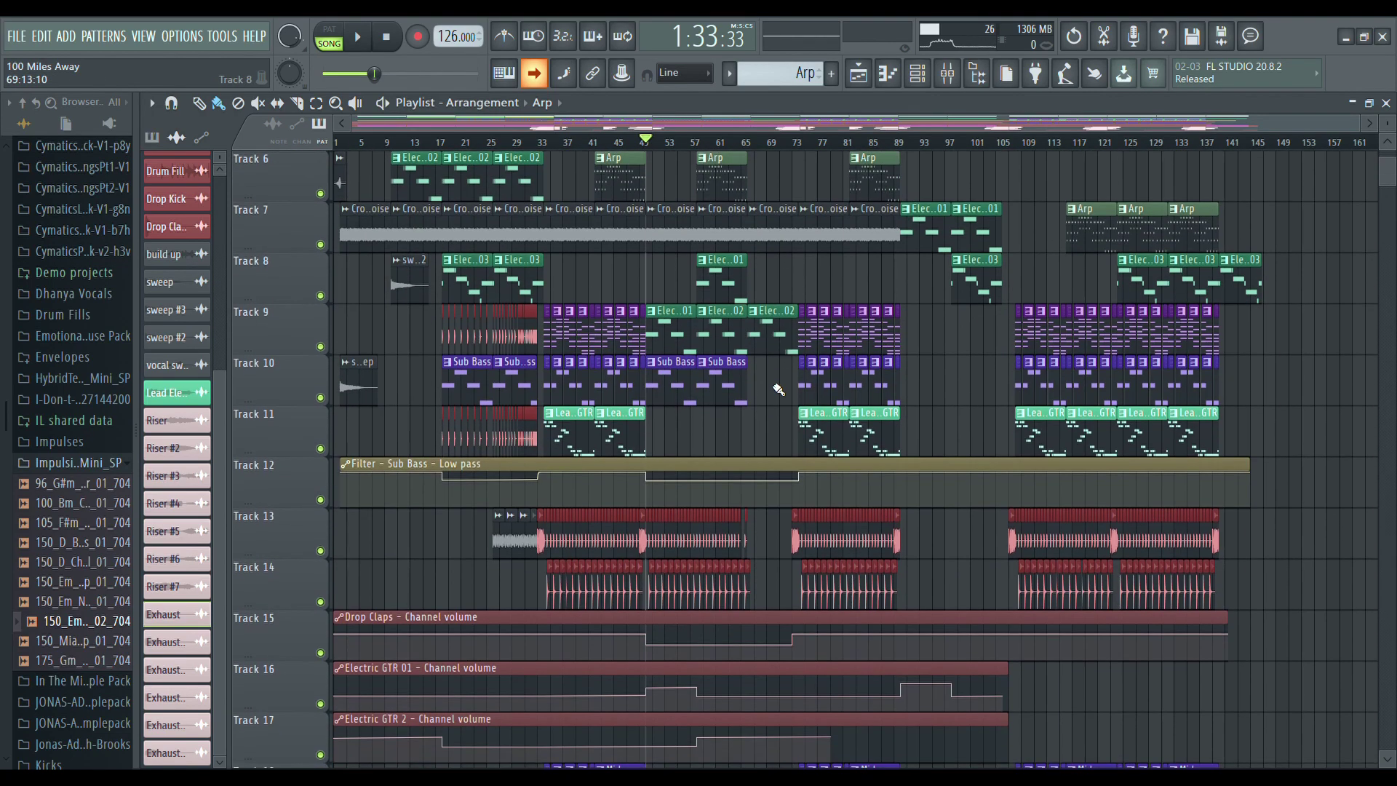
pyautogui.scroll(16, 718, 482)
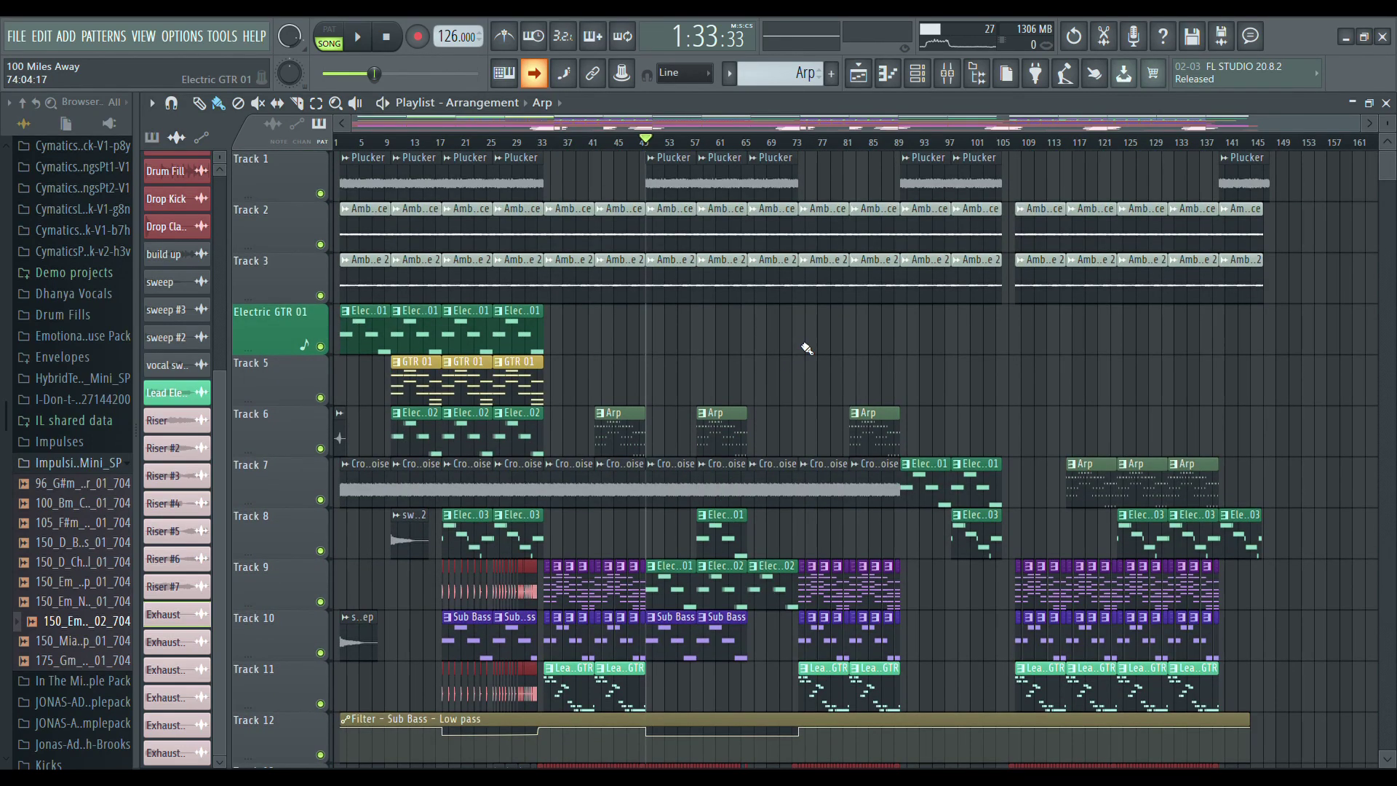
pyautogui.press('space')
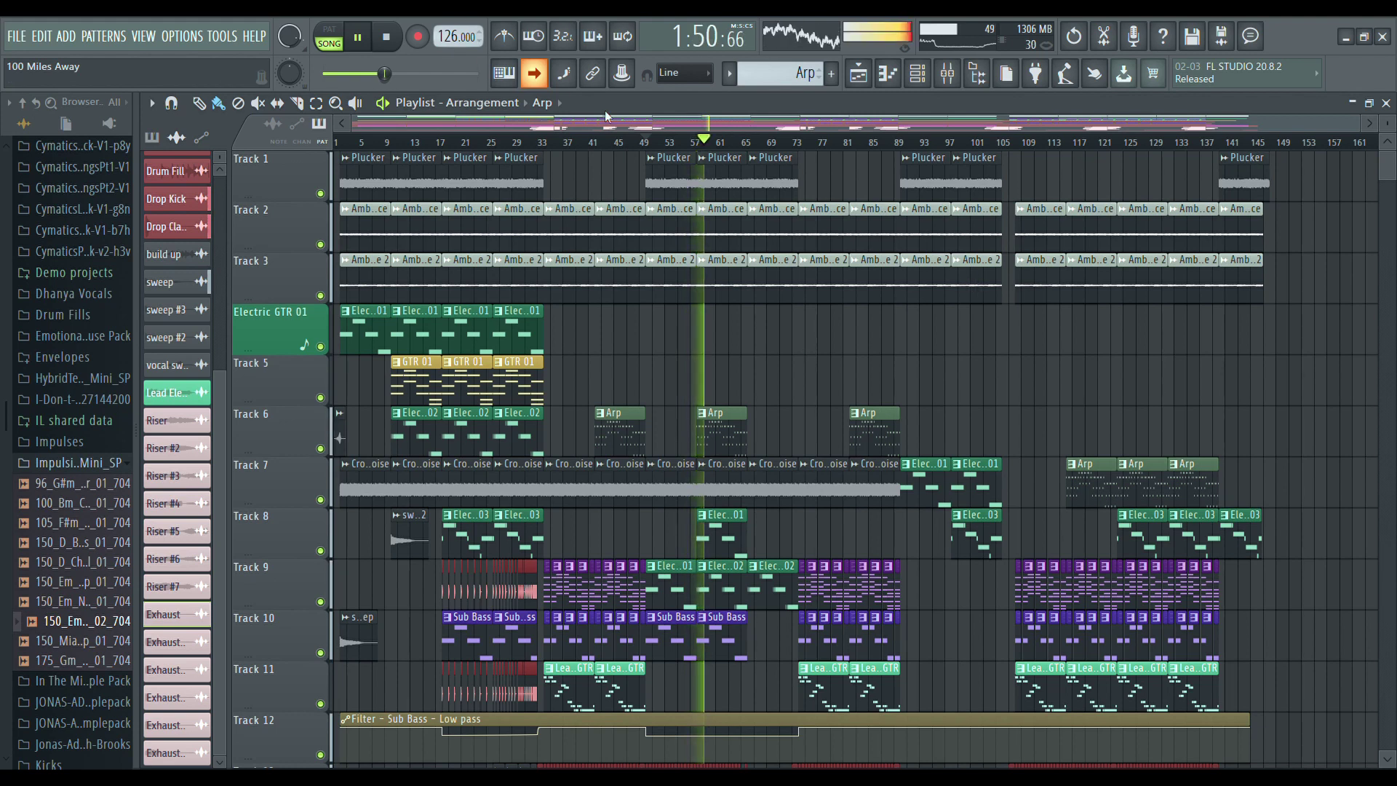
# Follow the playback from about bar 58 to bar 65 across the guitar, Sub Bass and drum tracks, and stop it.
pyautogui.scroll(5, 704, 156)
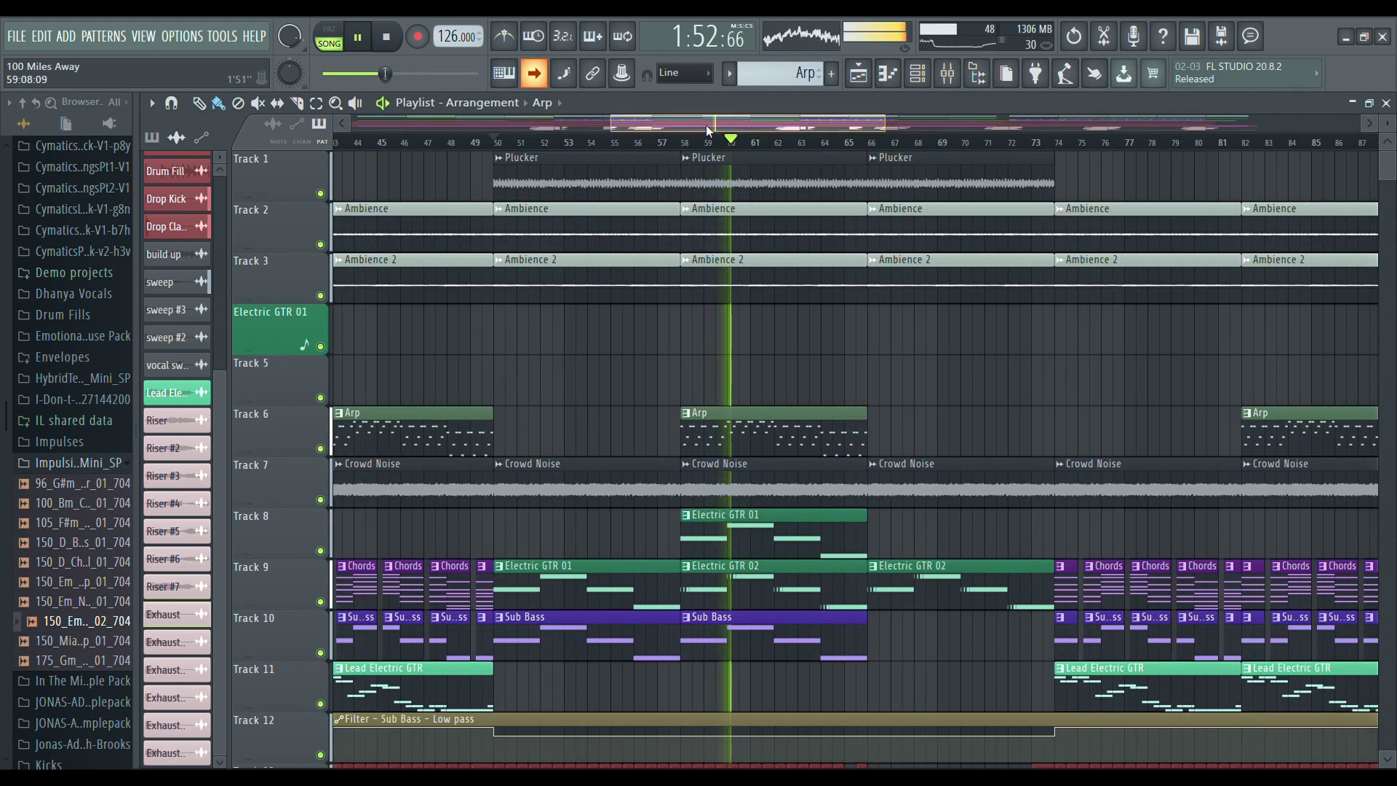
pyautogui.scroll(-3, 919, 376)
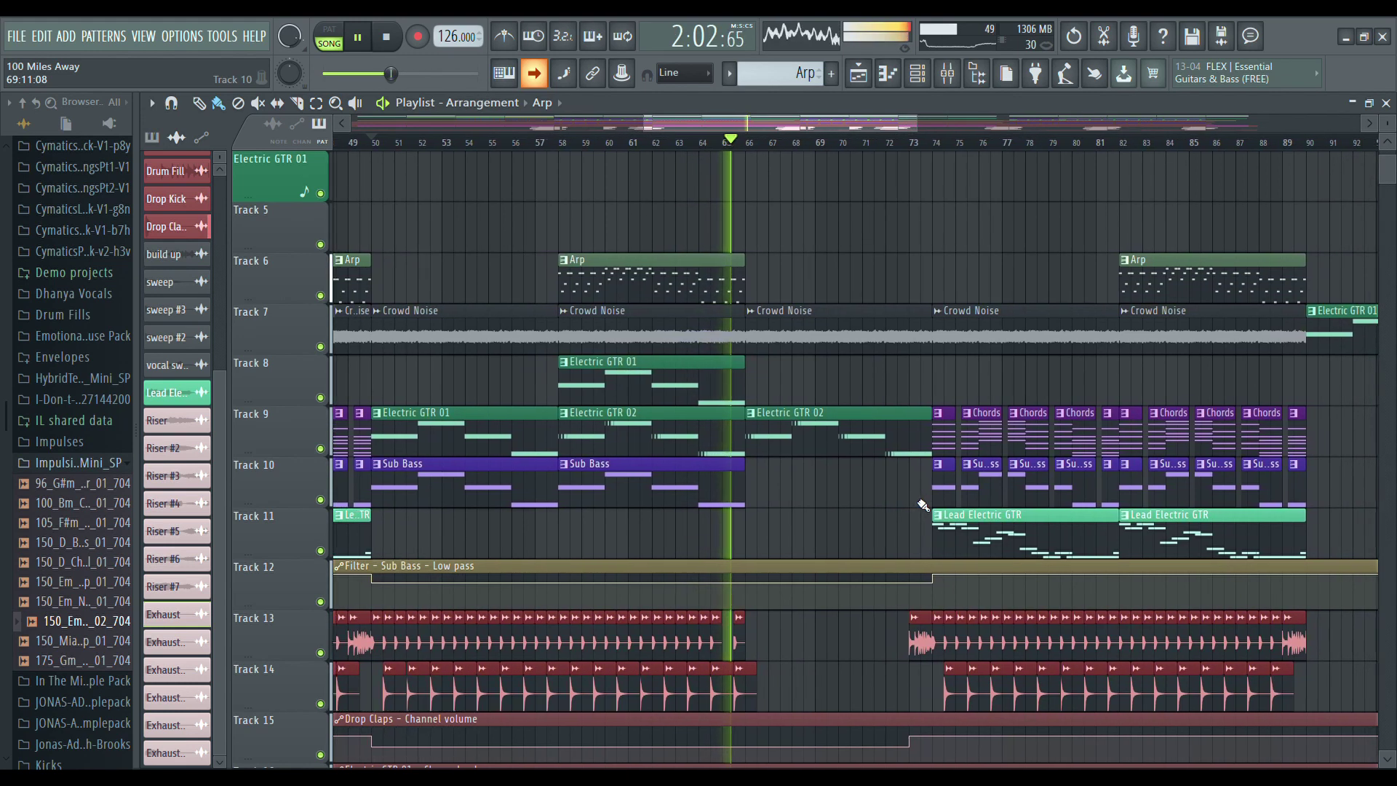
pyautogui.press('space')
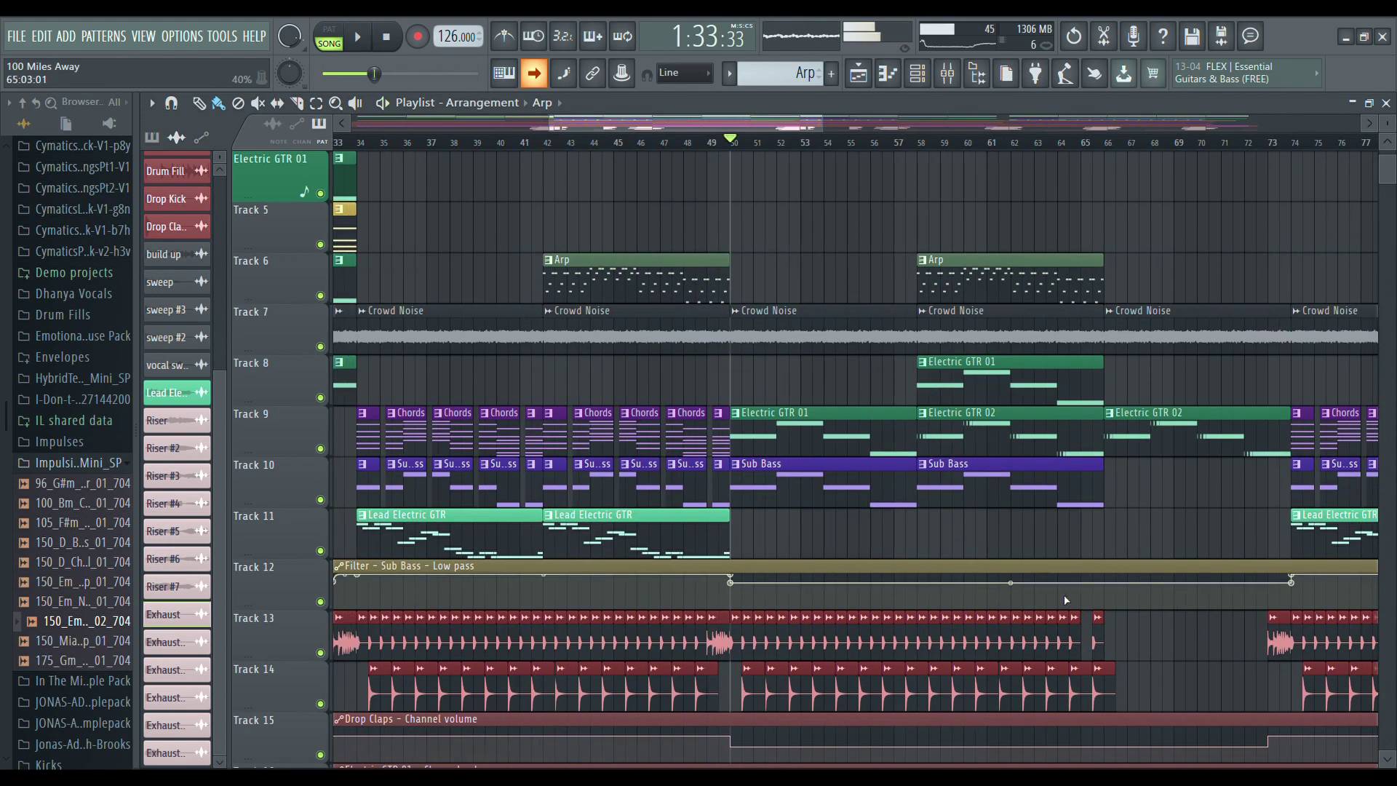
# Look over the arrangement from bar 66 into the second drop at bar 74, from the Plucker clips to the volume automation.
pyautogui.moveTo(714, 120); pyautogui.dragTo(818, 123)
pyautogui.scroll(-3, 780, 149)
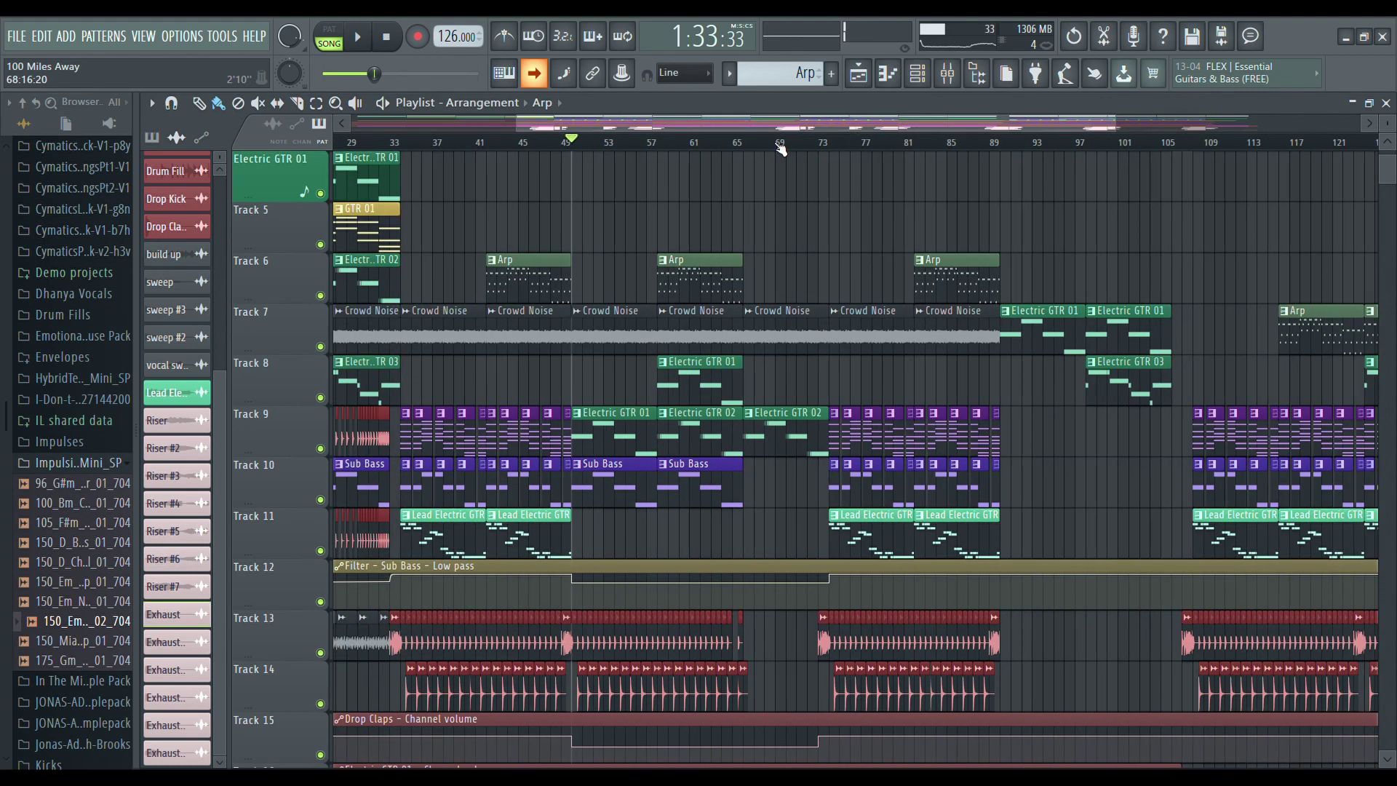
pyautogui.scroll(3, 840, 196)
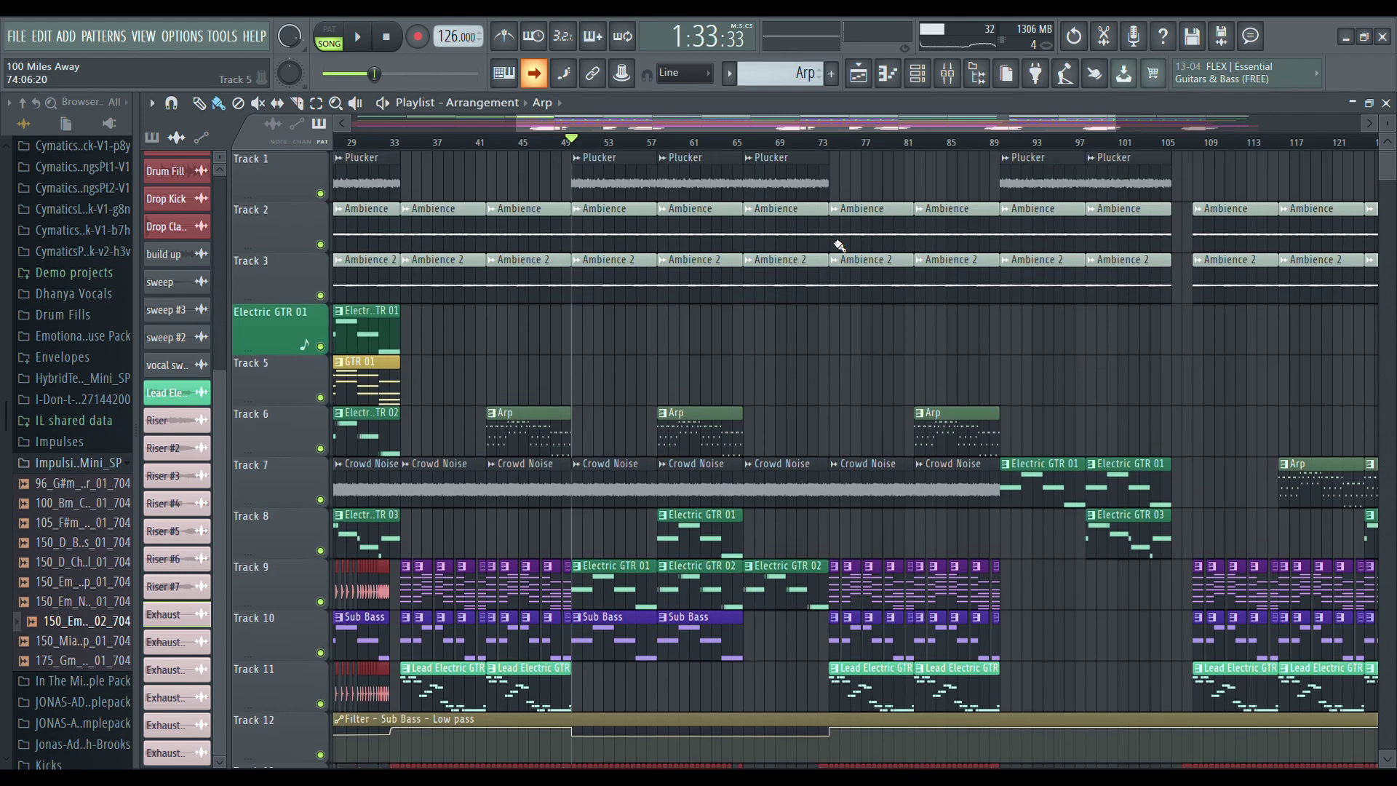
pyautogui.moveTo(775, 124); pyautogui.dragTo(820, 311)
pyautogui.scroll(-3, 828, 504)
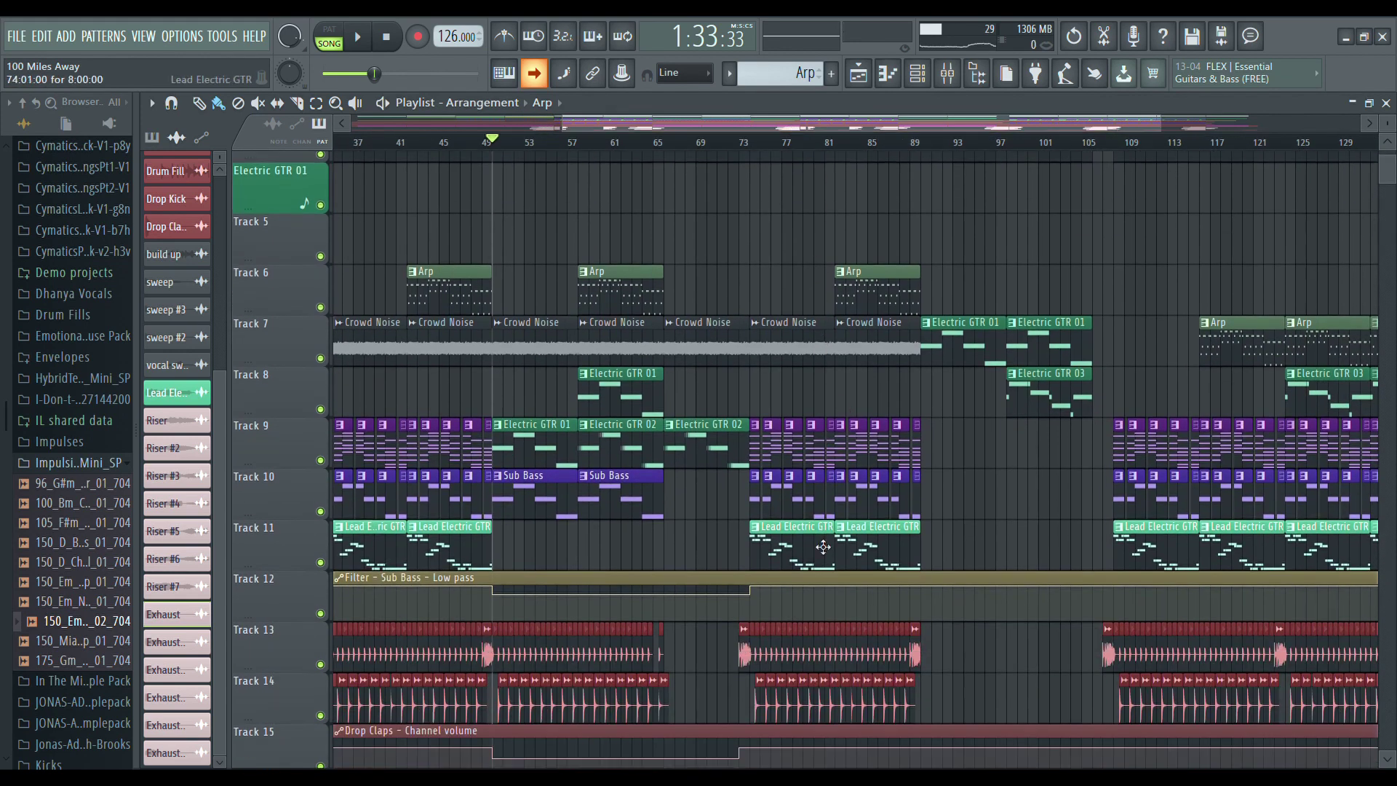
pyautogui.scroll(-7, 743, 459)
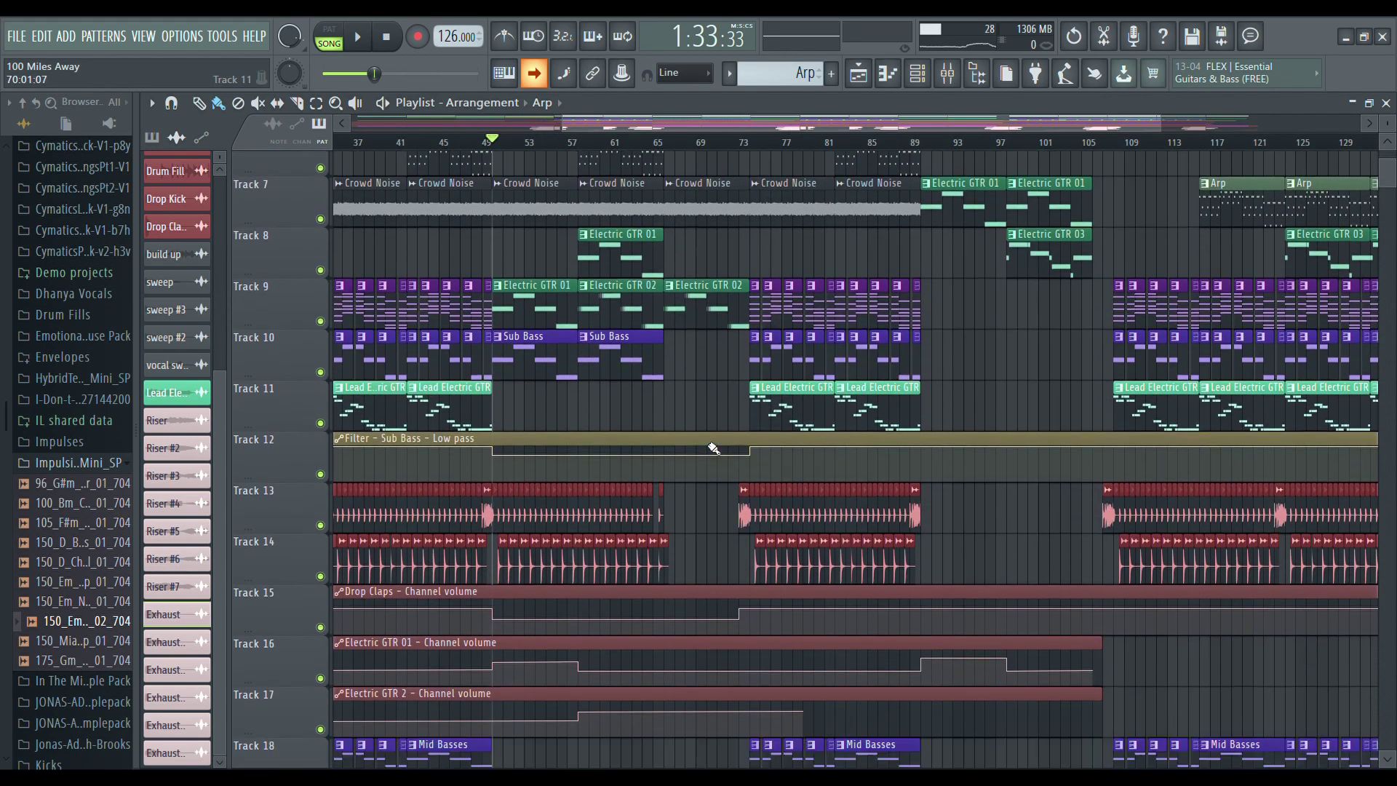
pyautogui.scroll(4, 724, 483)
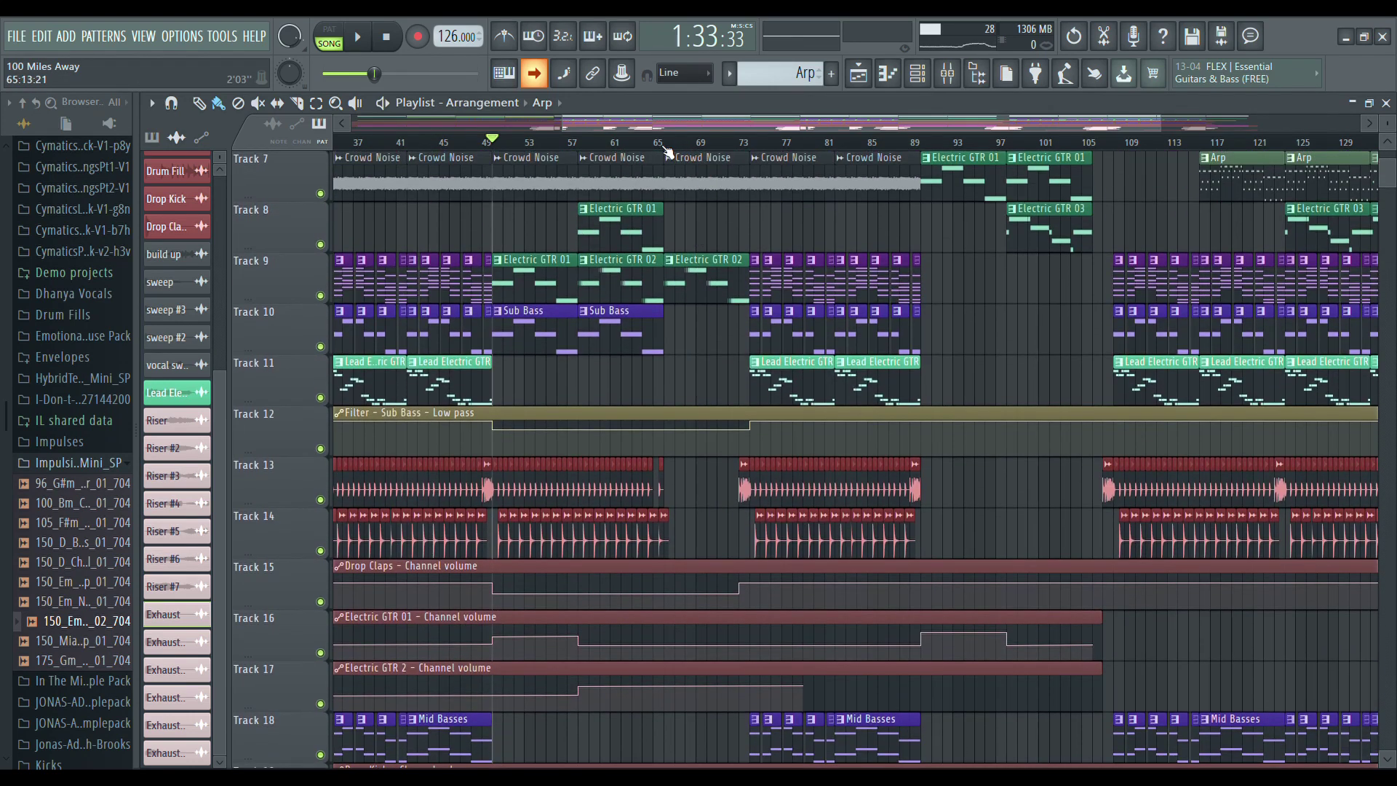
# Play the section from bar 66 briefly while viewing its tracks, and stop it.
pyautogui.press('space')
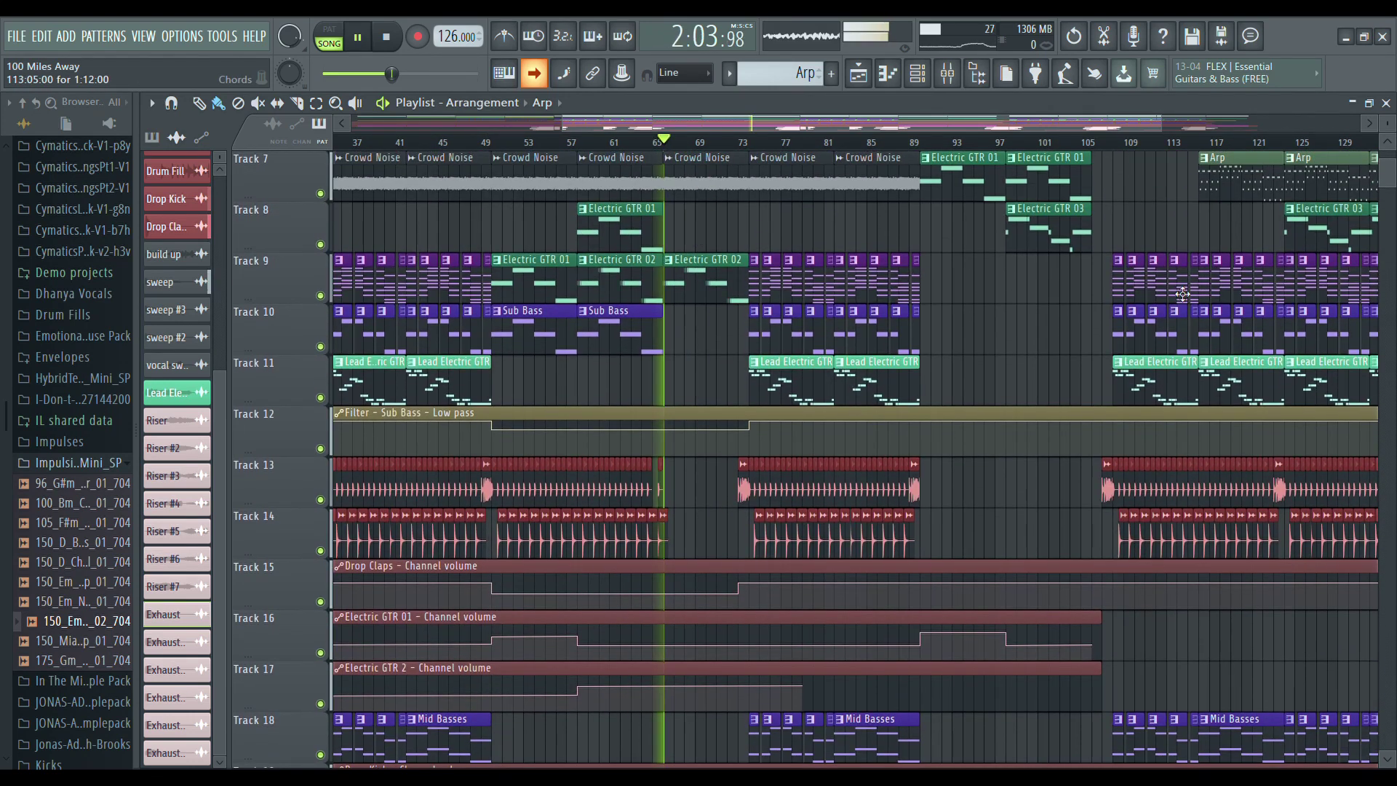
pyautogui.scroll(6, 752, 256)
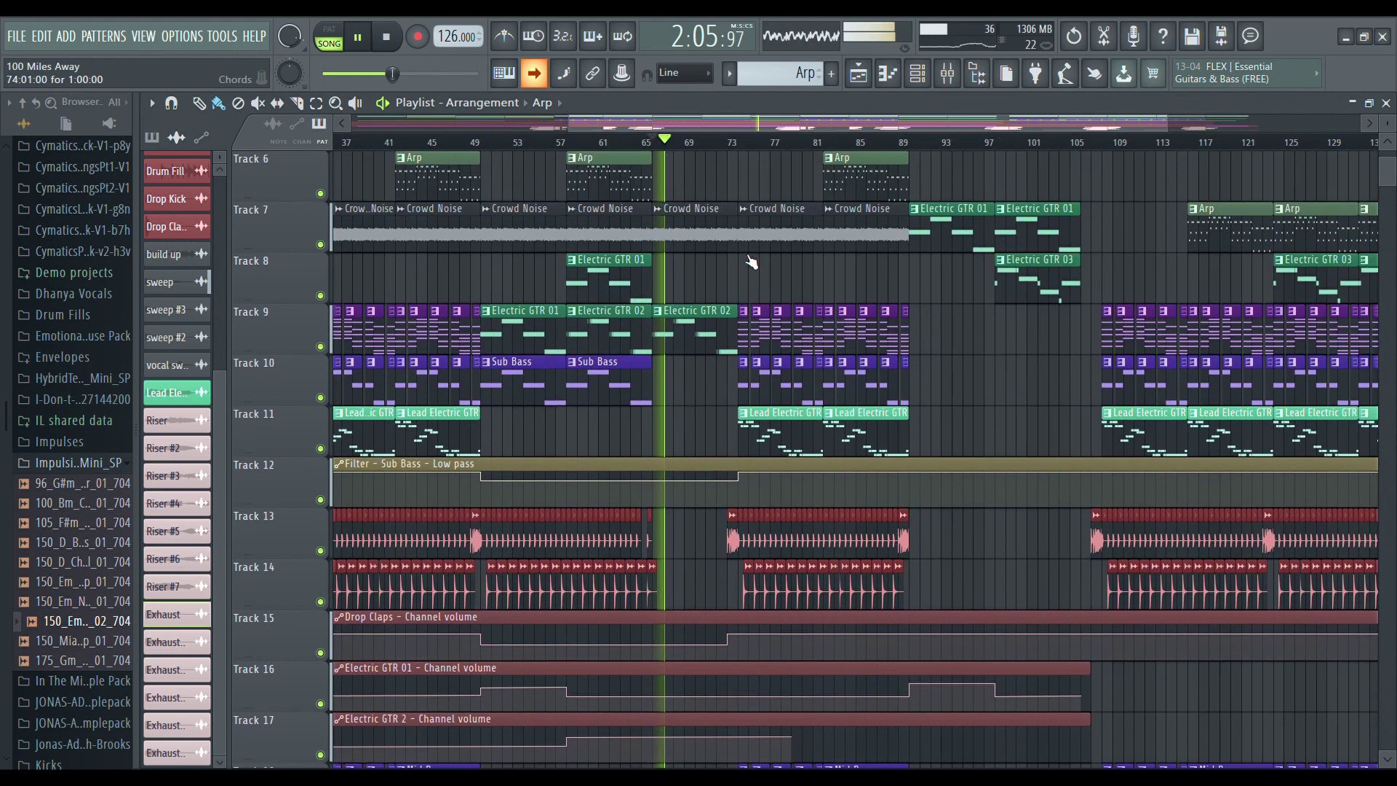
pyautogui.press('space')
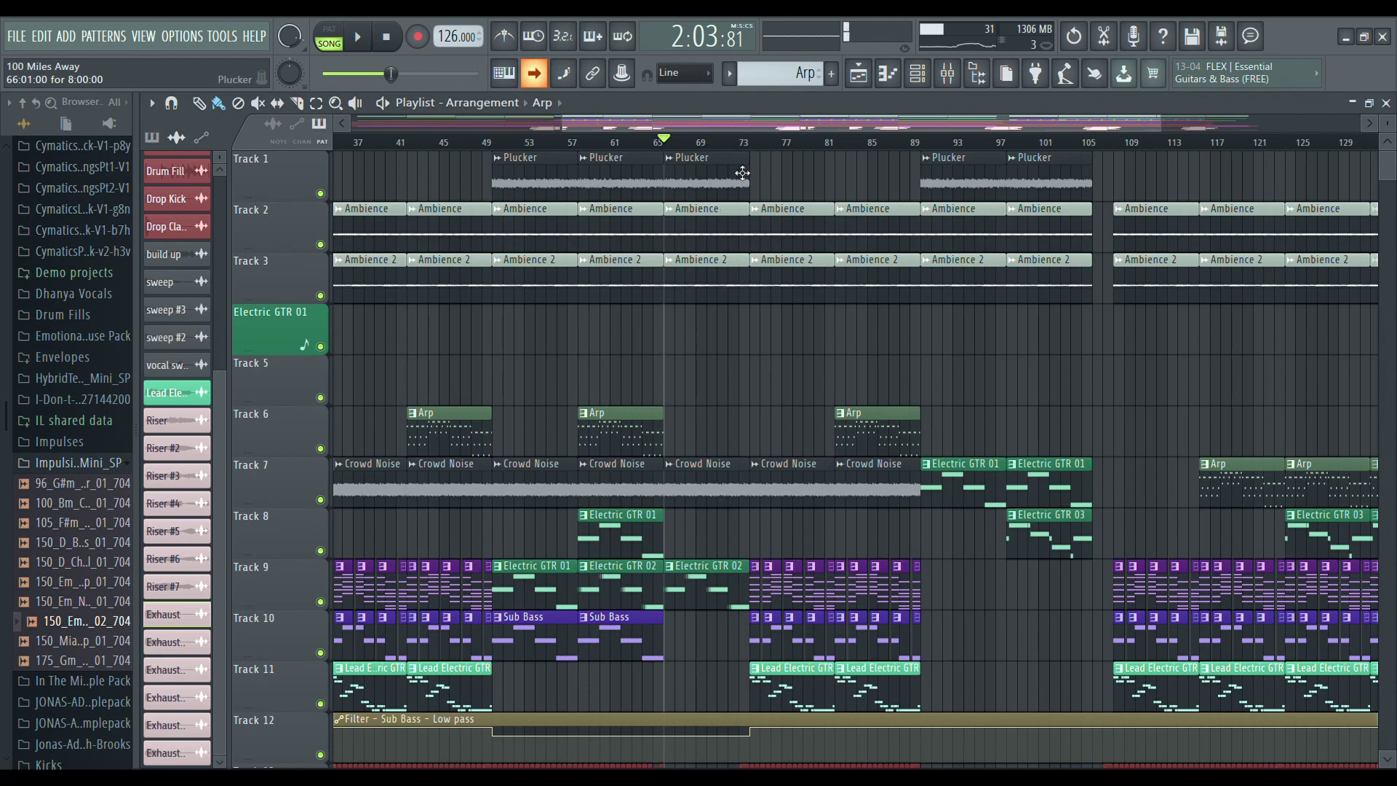
# Examine the bars leading into the second drop, from the guitar and drum tracks to the Pads, Strings, risers and sweeps.
pyautogui.scroll(-4, 736, 414)
pyautogui.scroll(-13, 716, 377)
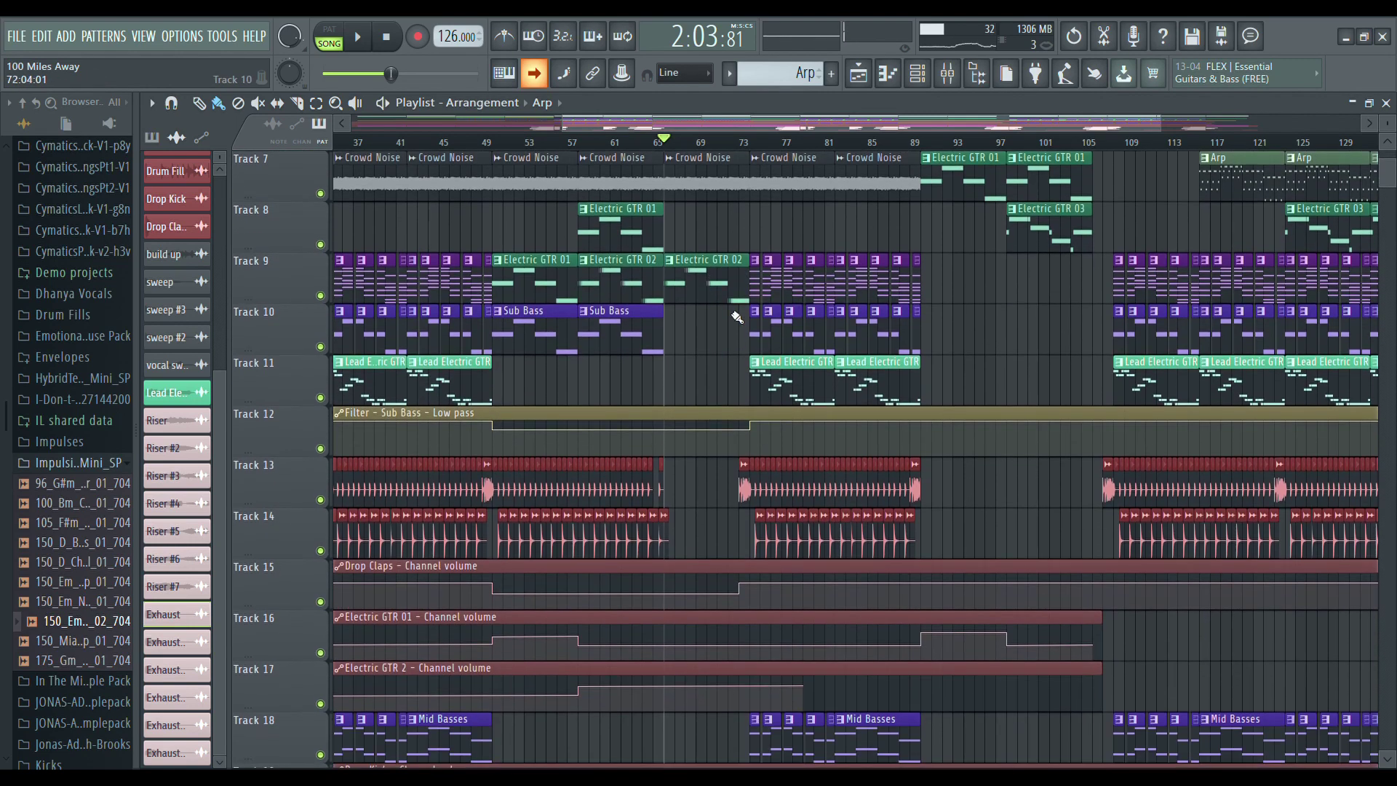
pyautogui.scroll(-4, 712, 395)
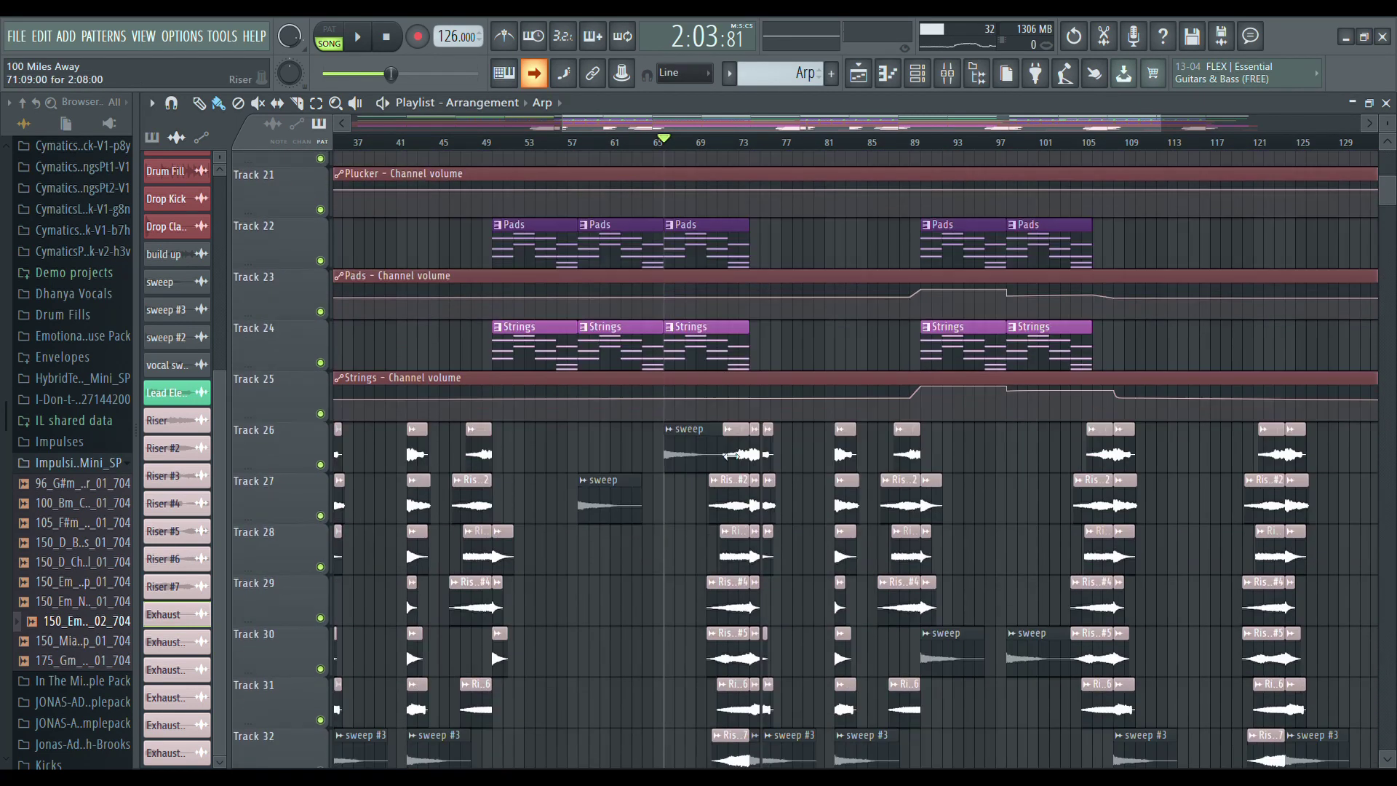
pyautogui.scroll(20, 765, 505)
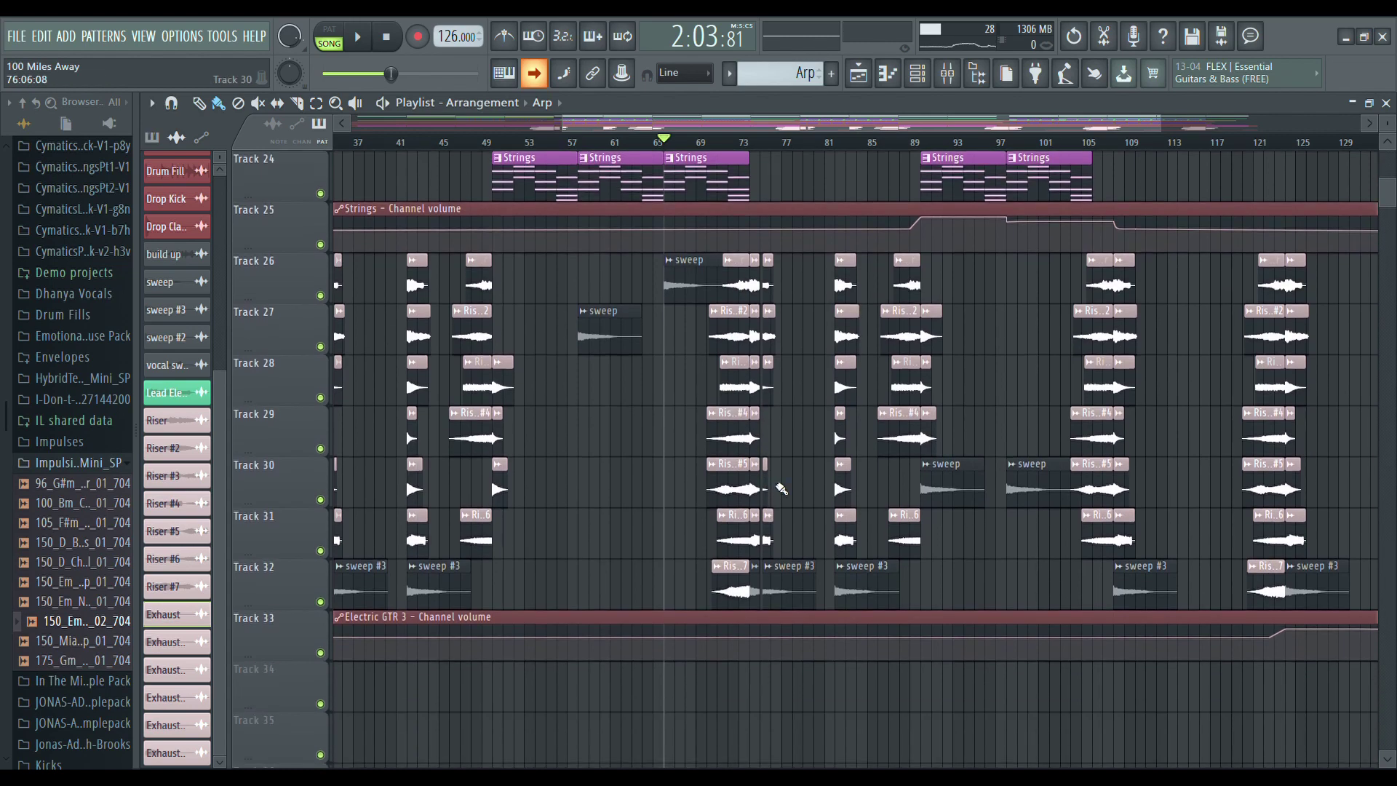
pyautogui.scroll(-7, 802, 394)
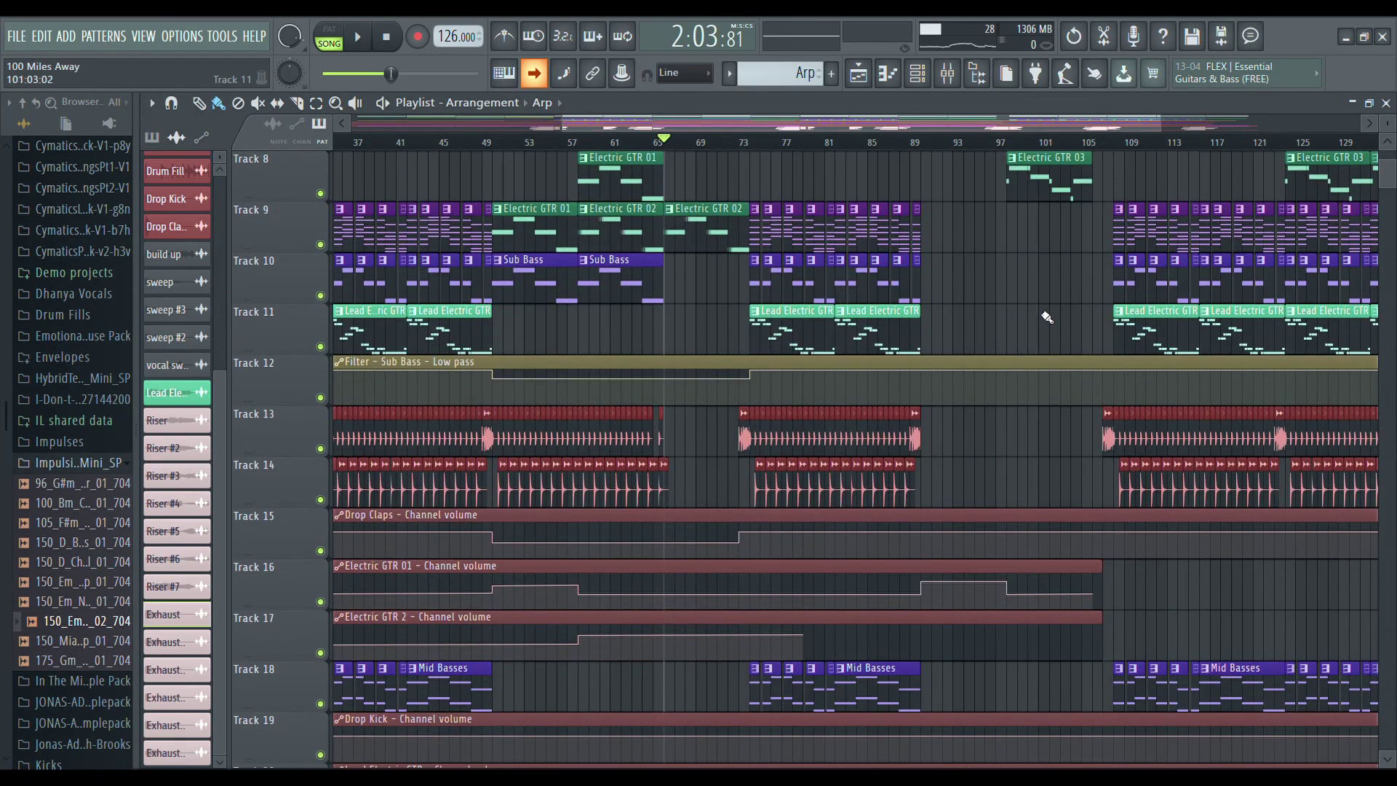
# Set the song position to bar 90 and look through the second breakdown's Plucker, guitar, Pads and Strings tracks.
pyautogui.moveTo(756, 125); pyautogui.dragTo(868, 142)
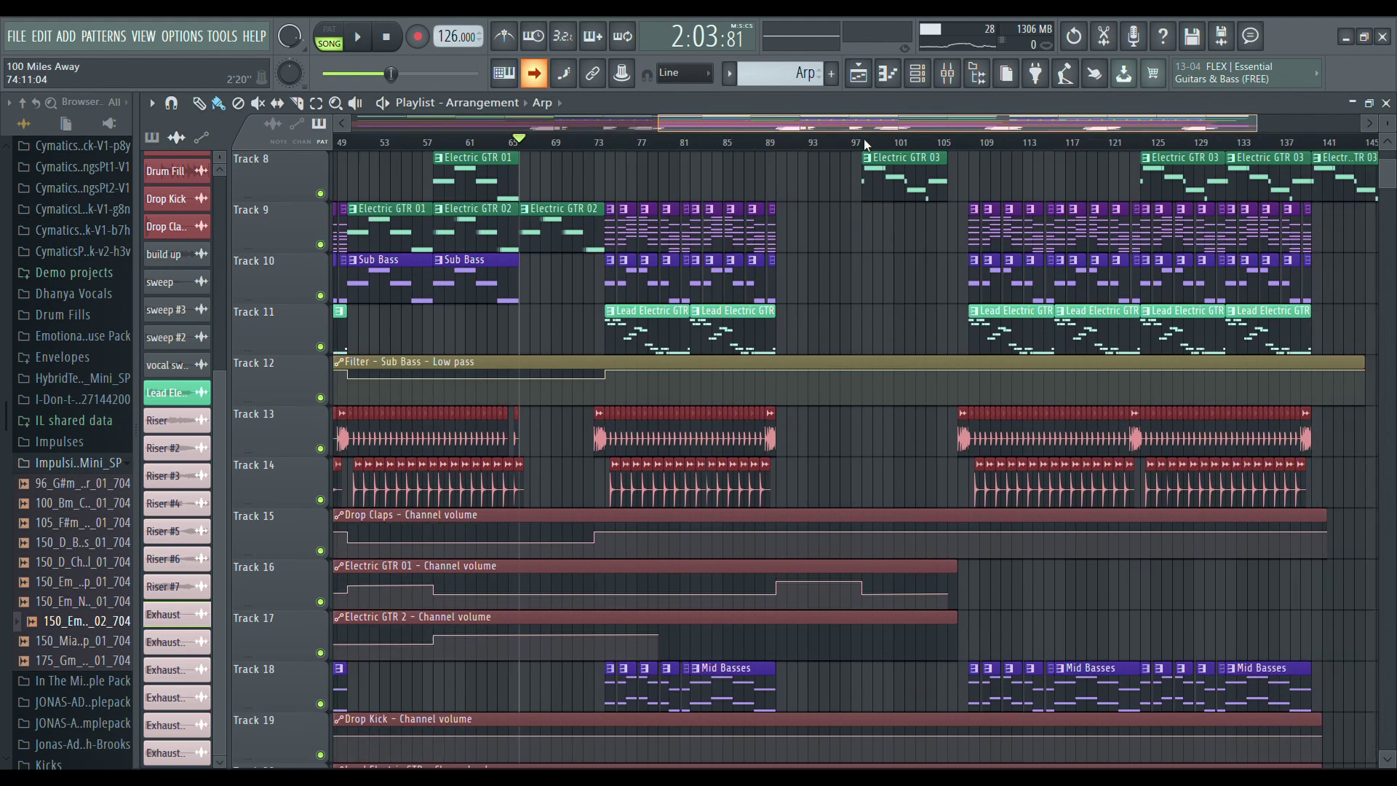
pyautogui.scroll(7, 779, 247)
pyautogui.scroll(1, 779, 248)
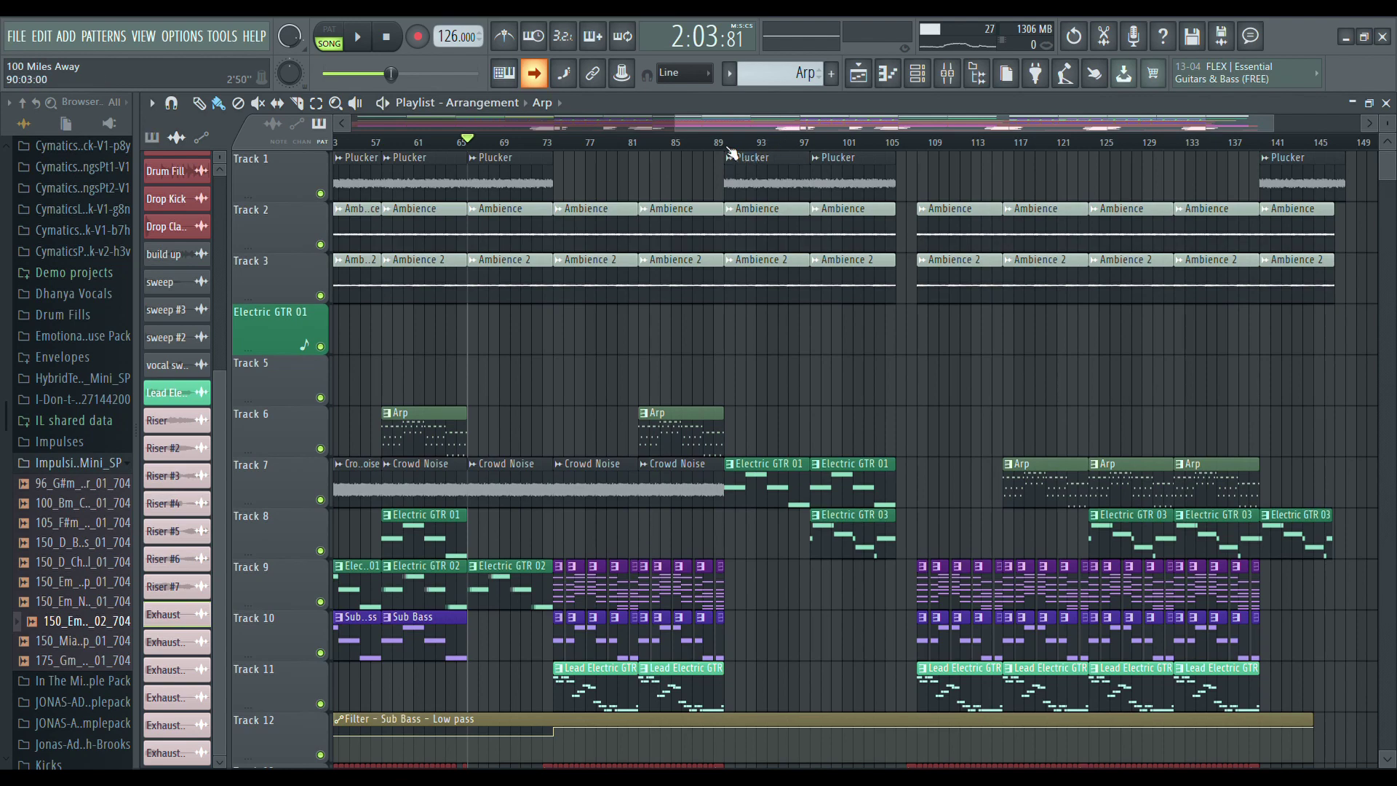
pyautogui.scroll(-18, 827, 409)
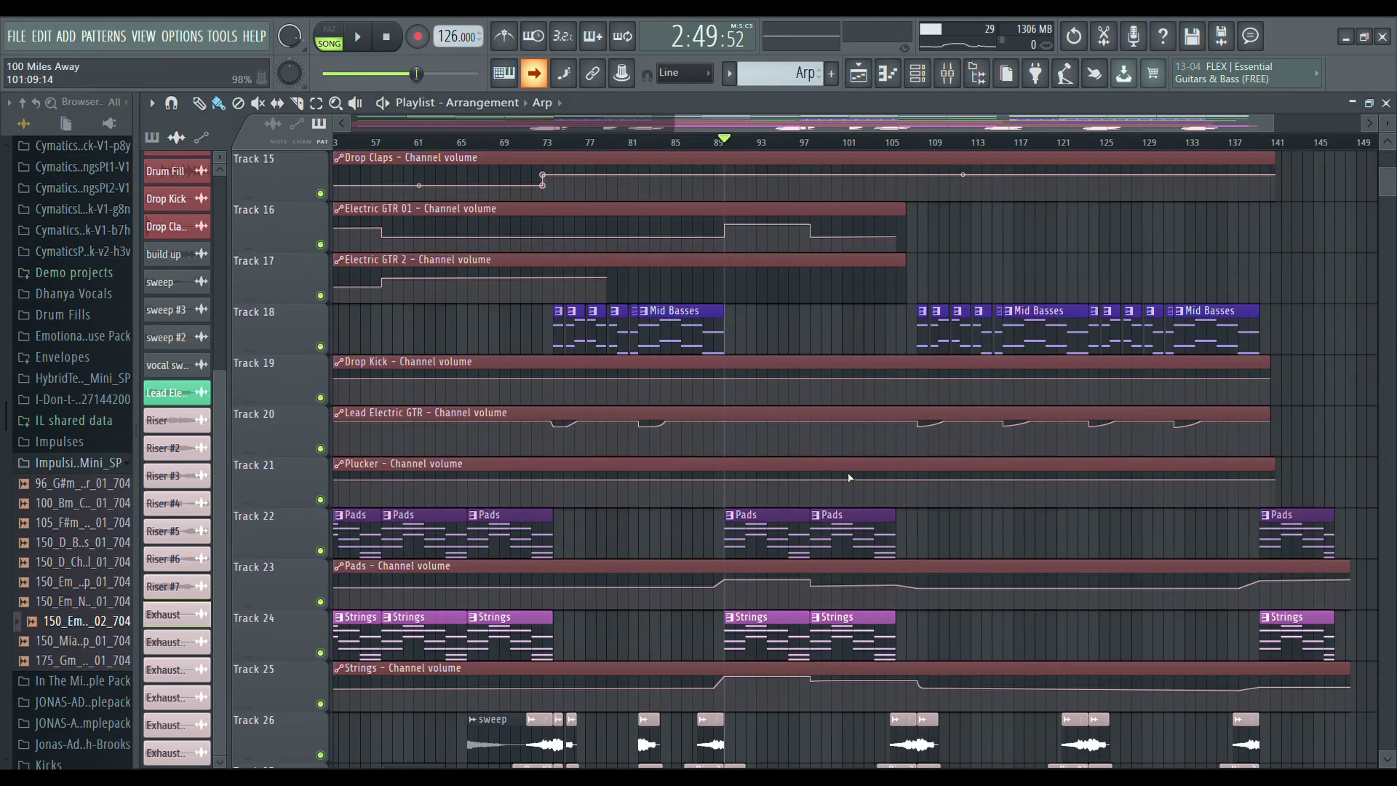
pyautogui.scroll(-3, 829, 497)
pyautogui.scroll(20, 819, 528)
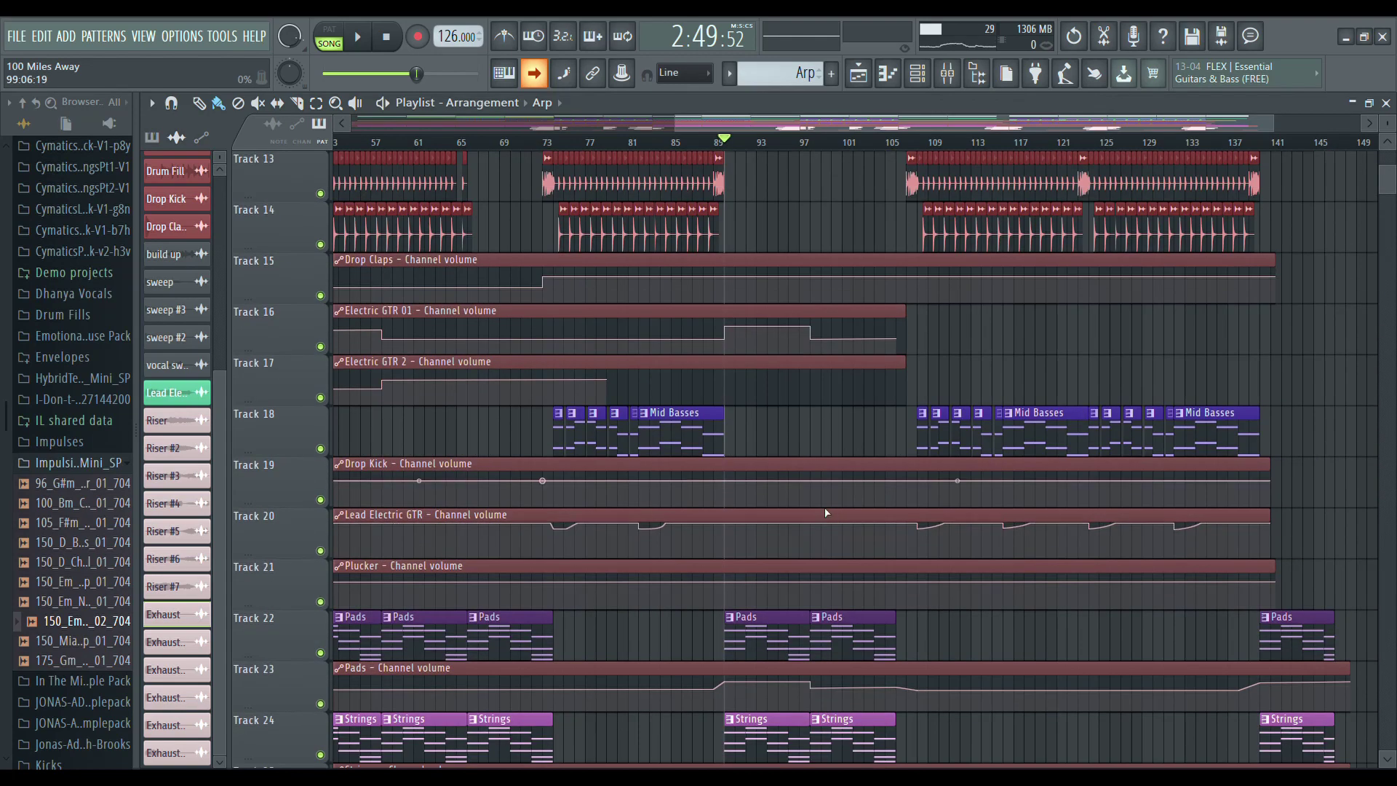
pyautogui.scroll(1, 833, 499)
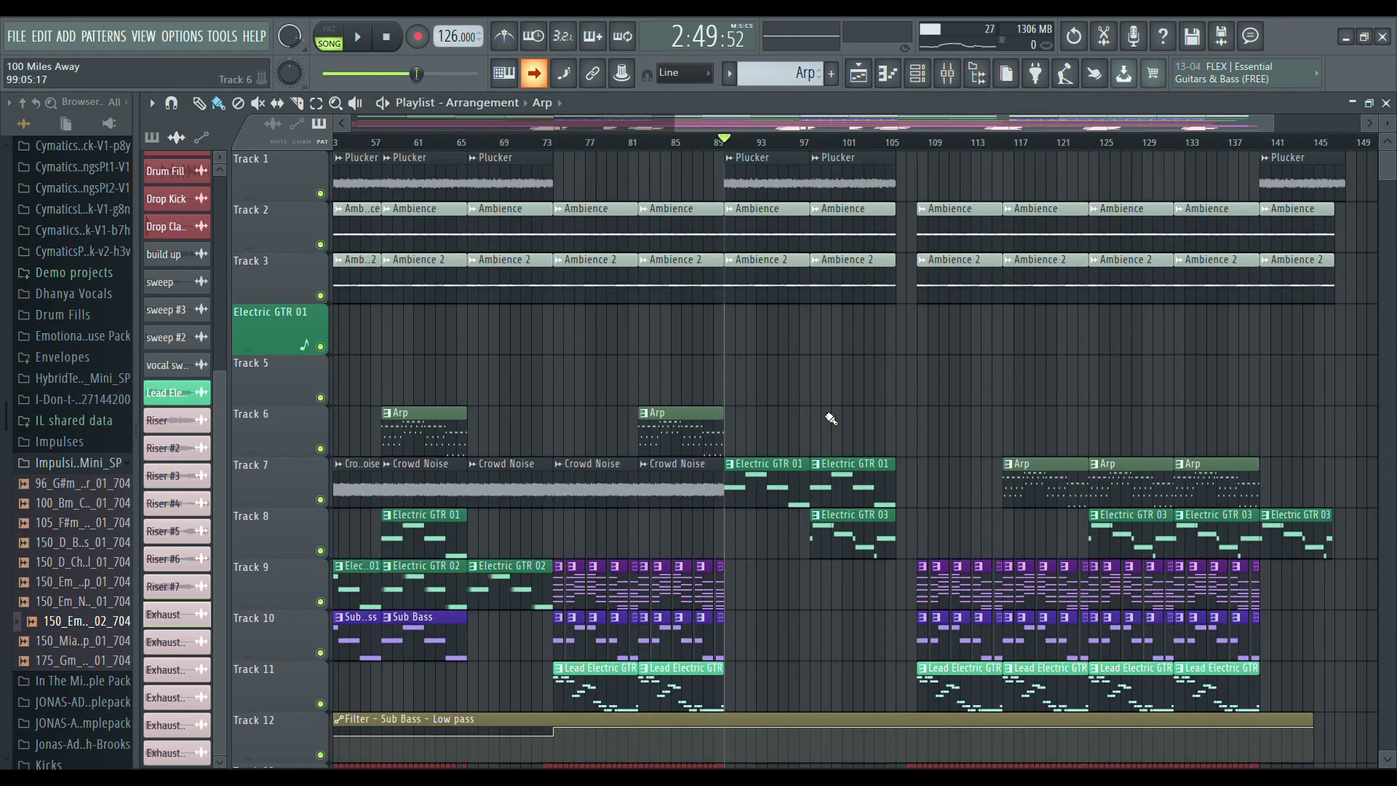
# Play the second breakdown from bar 90, following its tracks down to the risers and sweeps, and stop it around bar 104.
pyautogui.moveTo(759, 129); pyautogui.dragTo(820, 121)
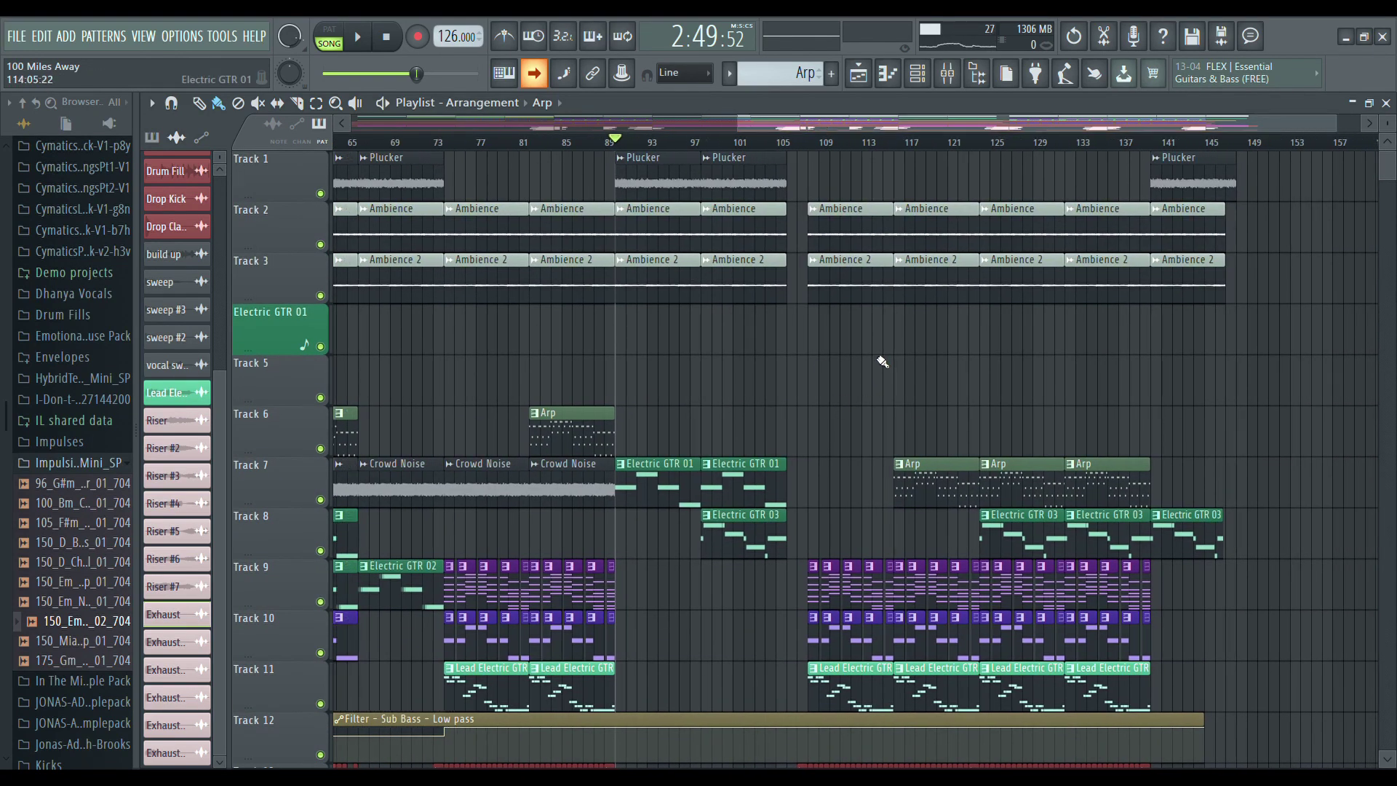
pyautogui.scroll(-5, 881, 359)
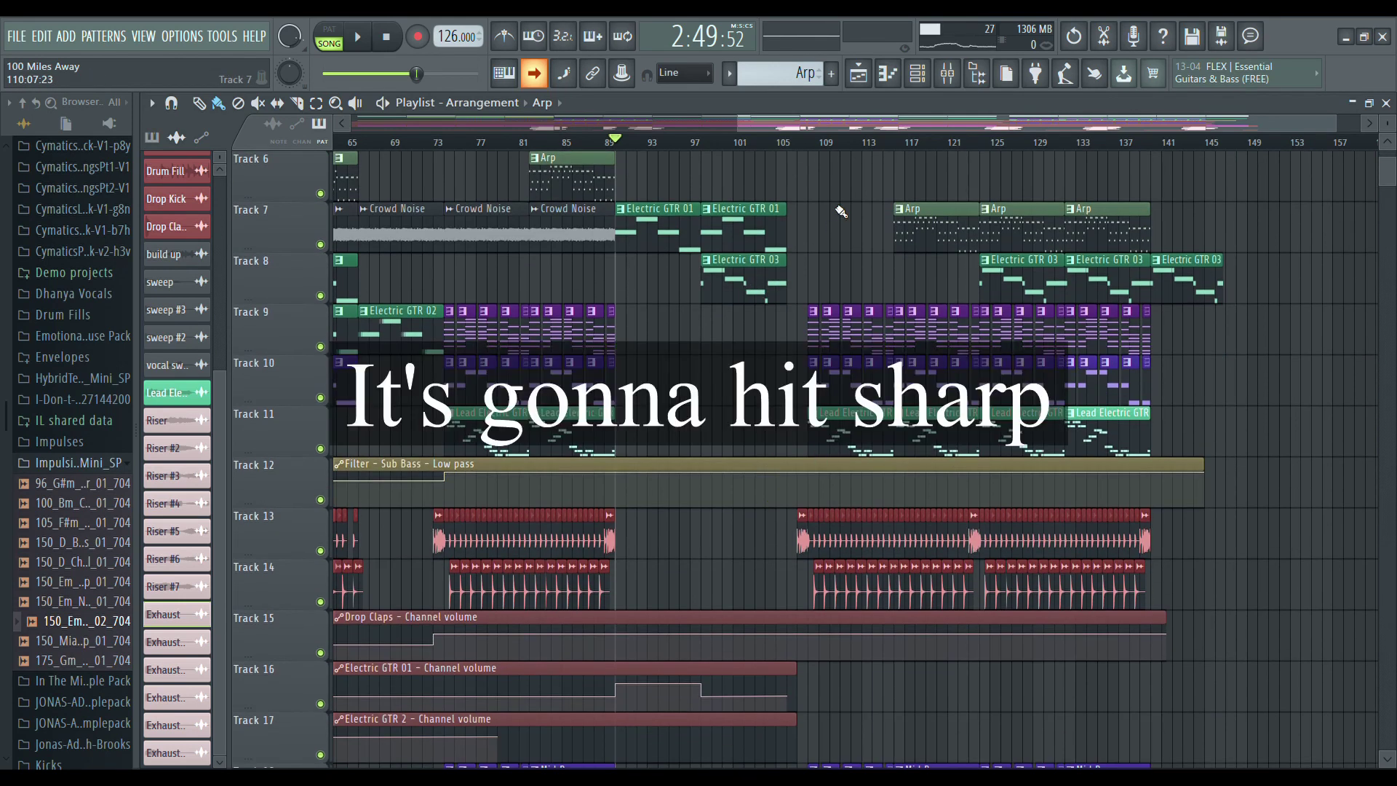
pyautogui.press('space')
pyautogui.scroll(-5, 871, 528)
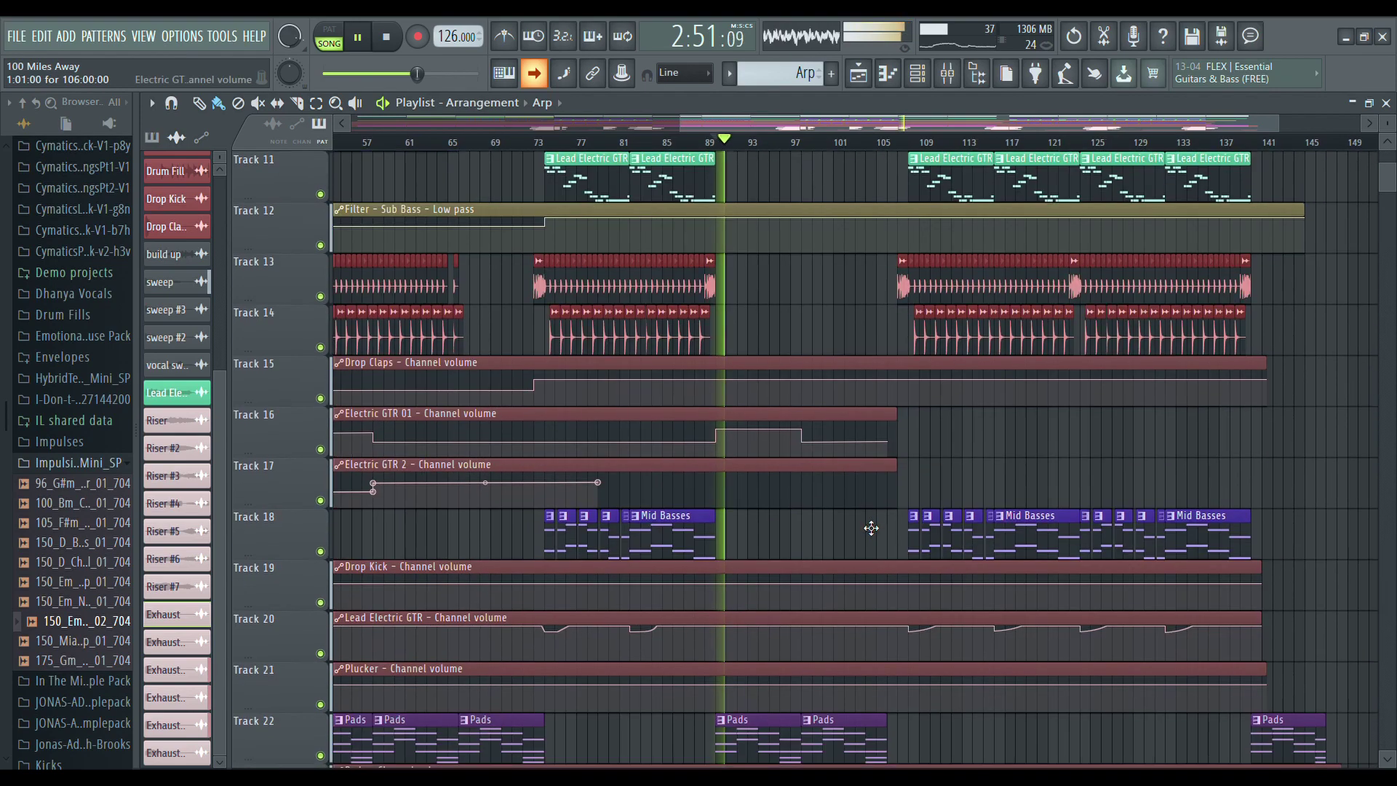
pyautogui.scroll(-12, 871, 527)
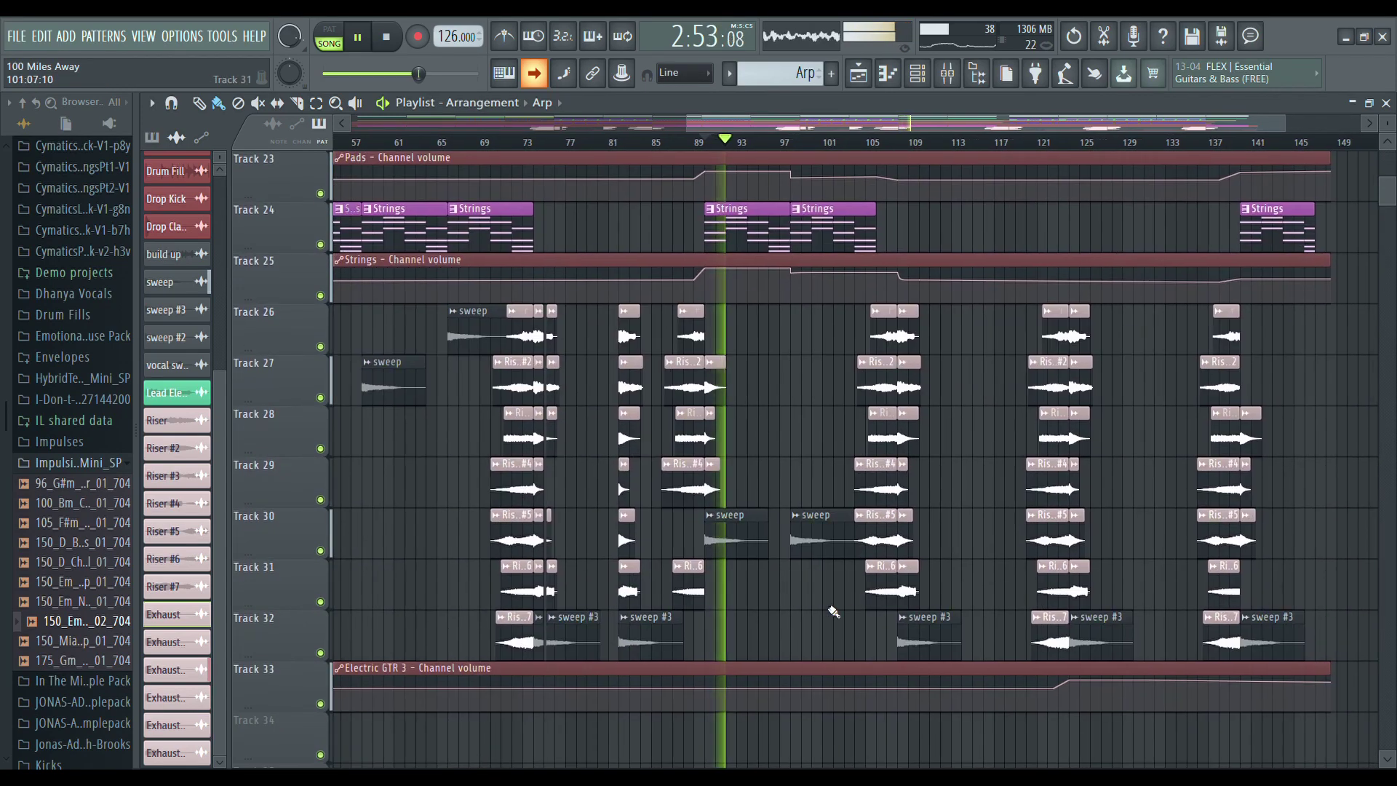
pyautogui.scroll(20, 834, 612)
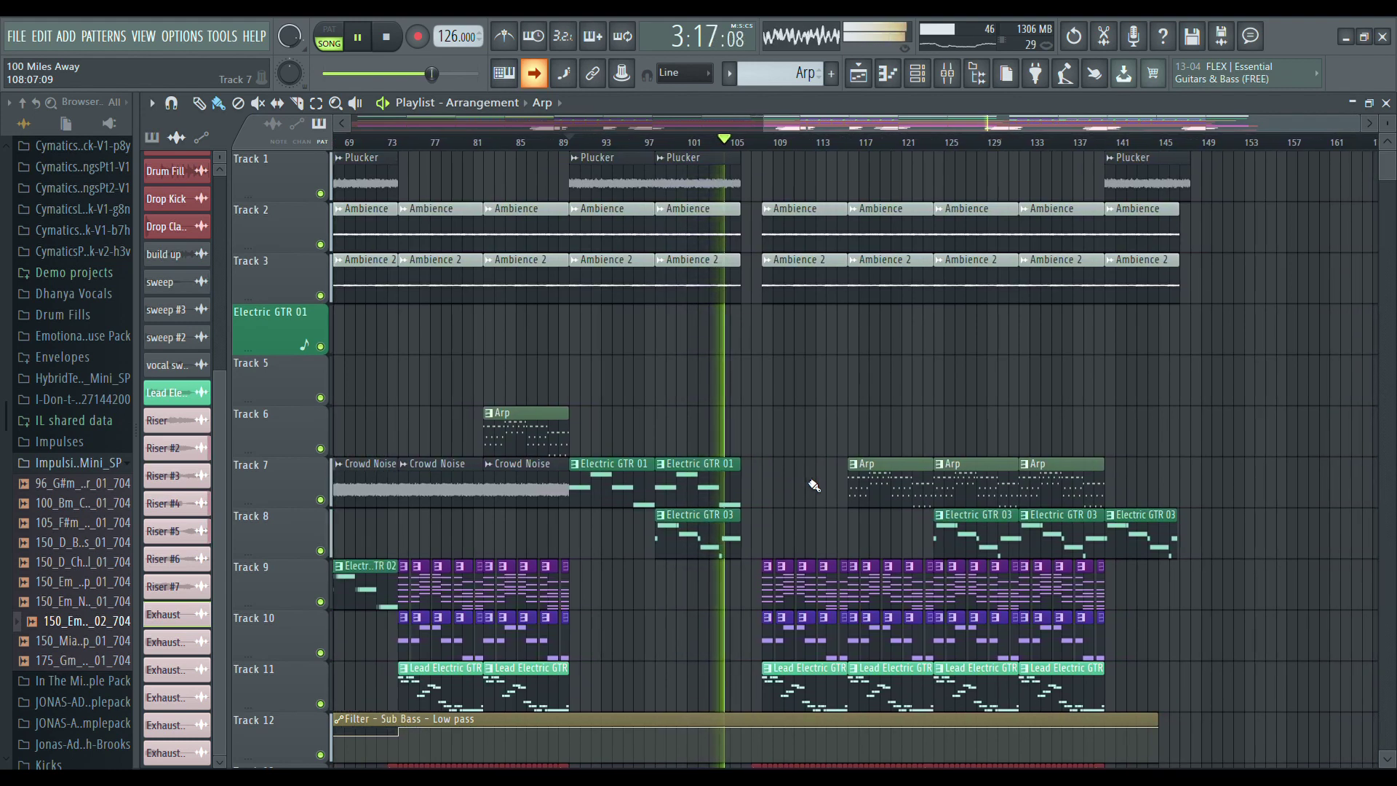
pyautogui.press('space')
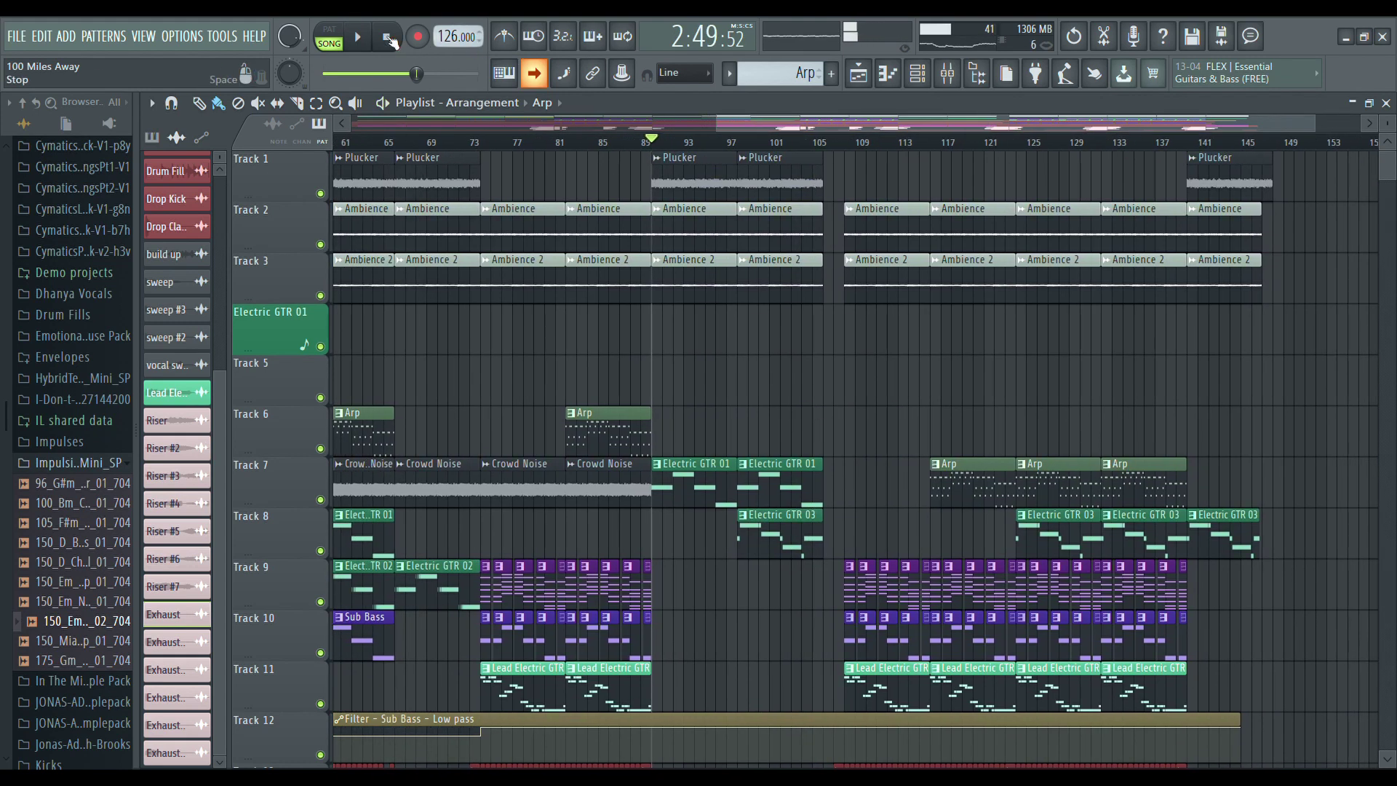
# Return to the song's start, and set the song position to bar 97 within the second breakdown.
pyautogui.press('Home')
pyautogui.scroll(-3, 784, 148)
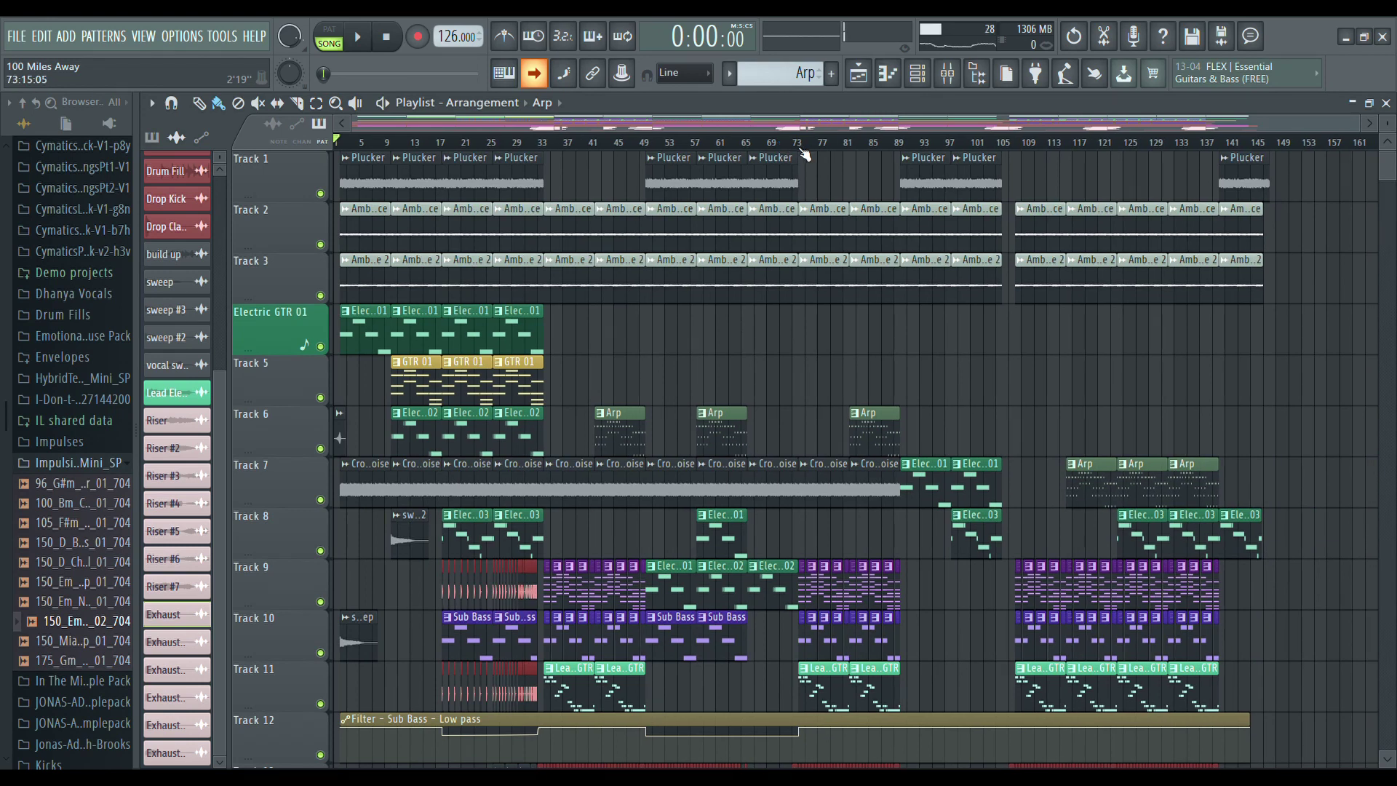
pyautogui.scroll(4, 964, 143)
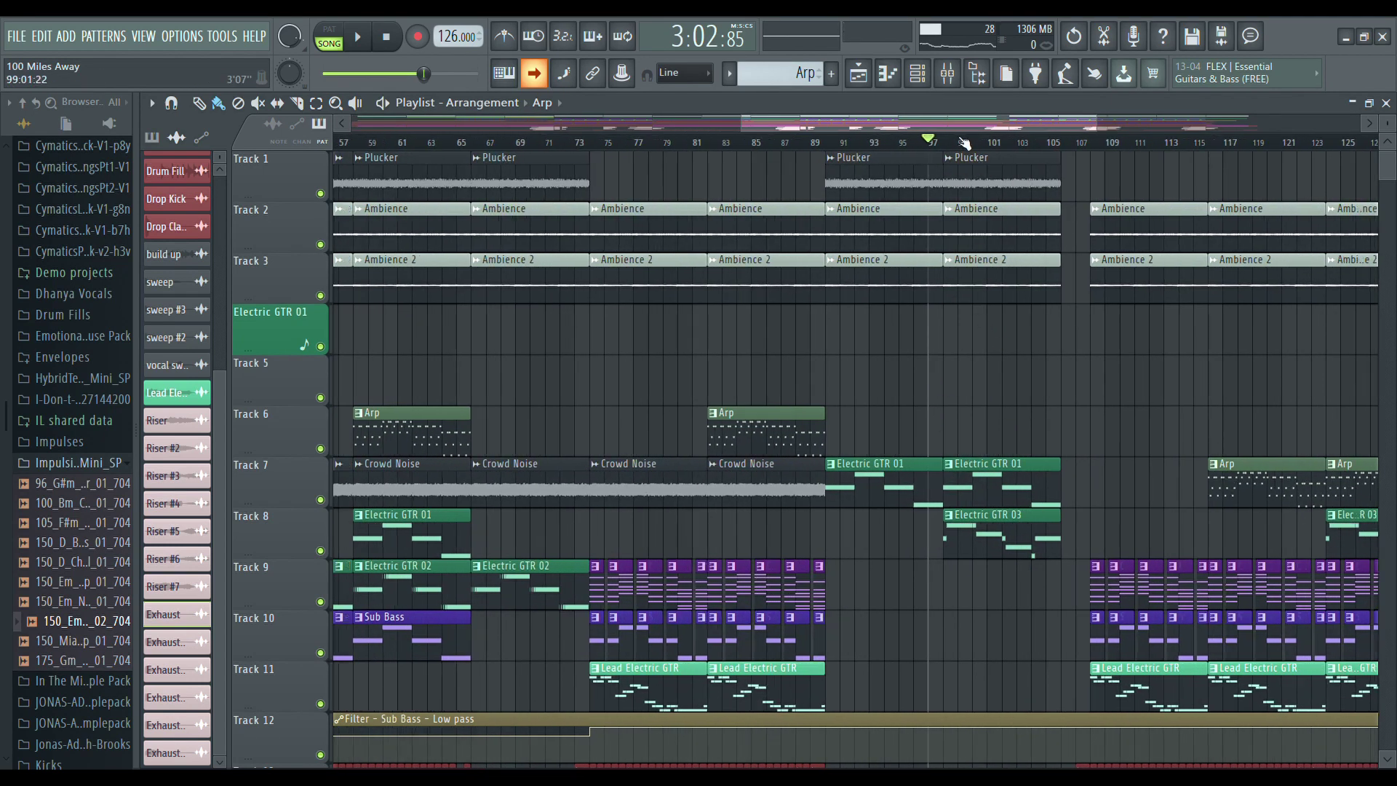
pyautogui.scroll(3, 950, 138)
pyautogui.scroll(-2, 1022, 148)
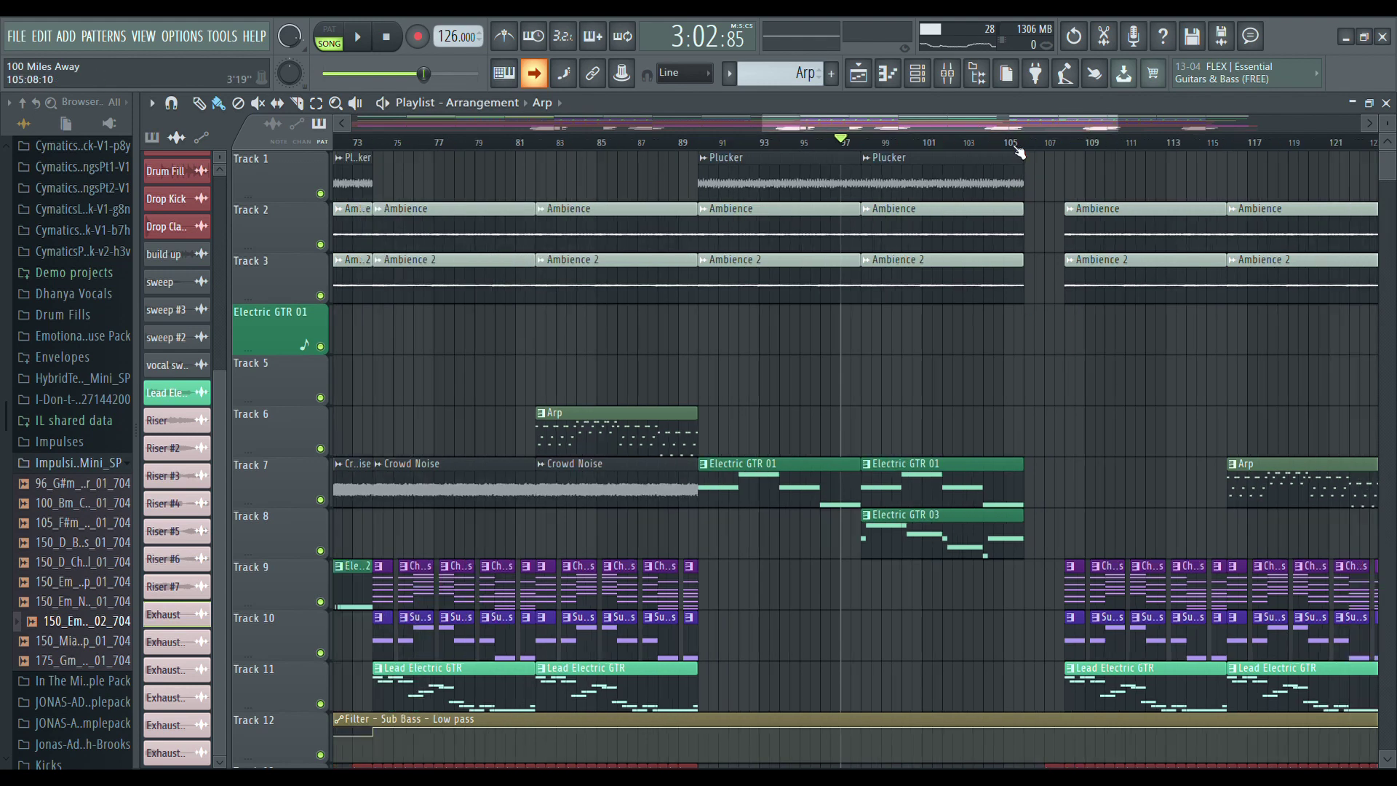
# Examine the gap before the final drop around bars 106 to 108, from the Ambience tracks down to the risers.
pyautogui.moveTo(993, 122); pyautogui.dragTo(1068, 125)
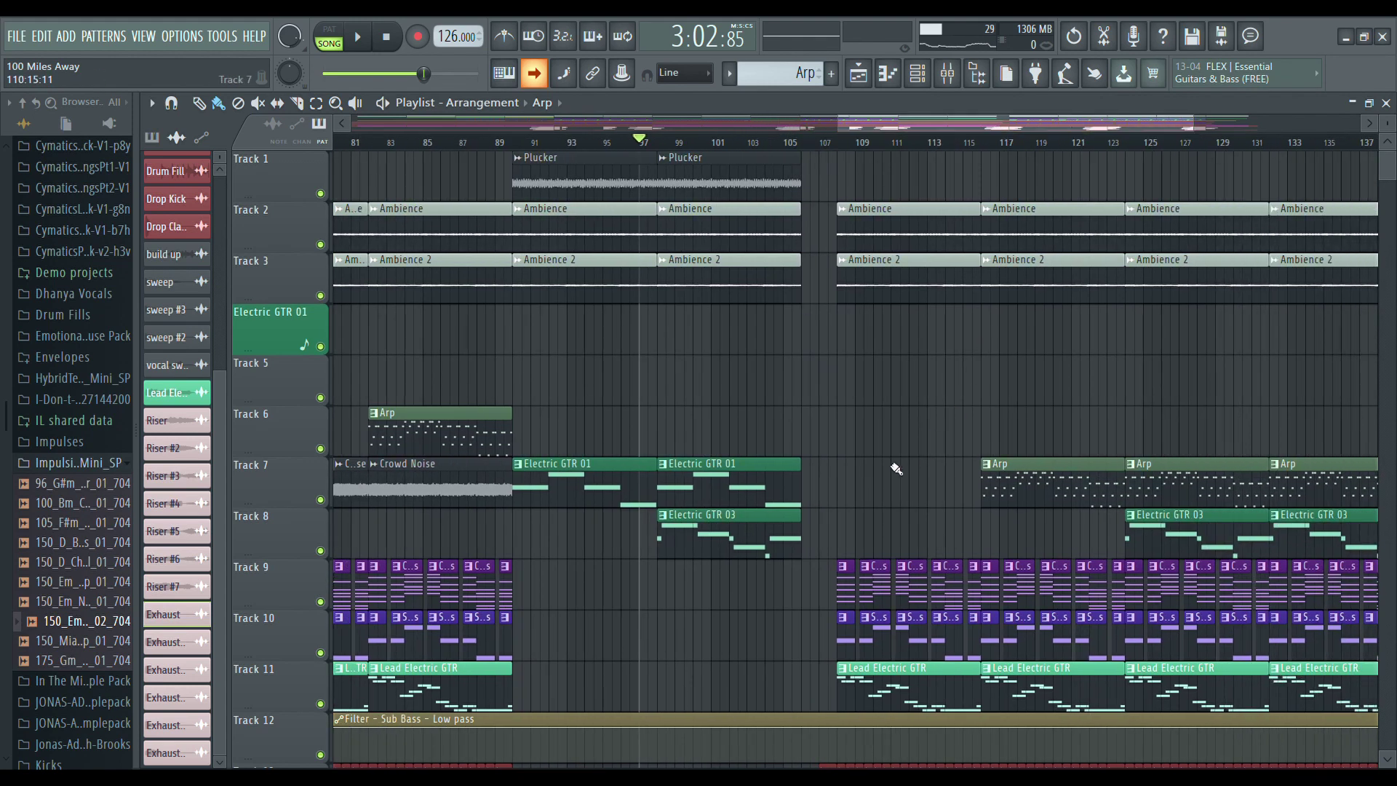
pyautogui.scroll(-2, 828, 500)
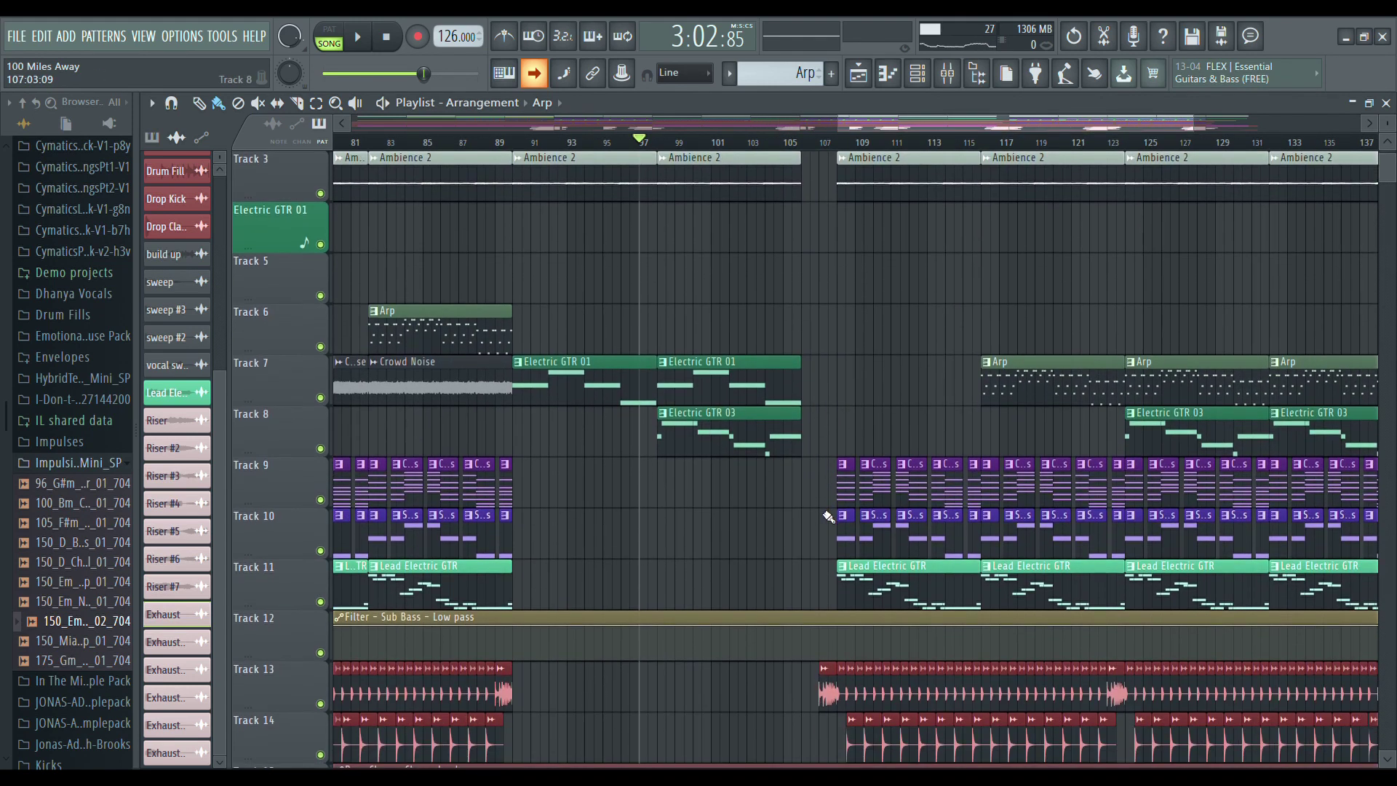
pyautogui.scroll(-7, 828, 517)
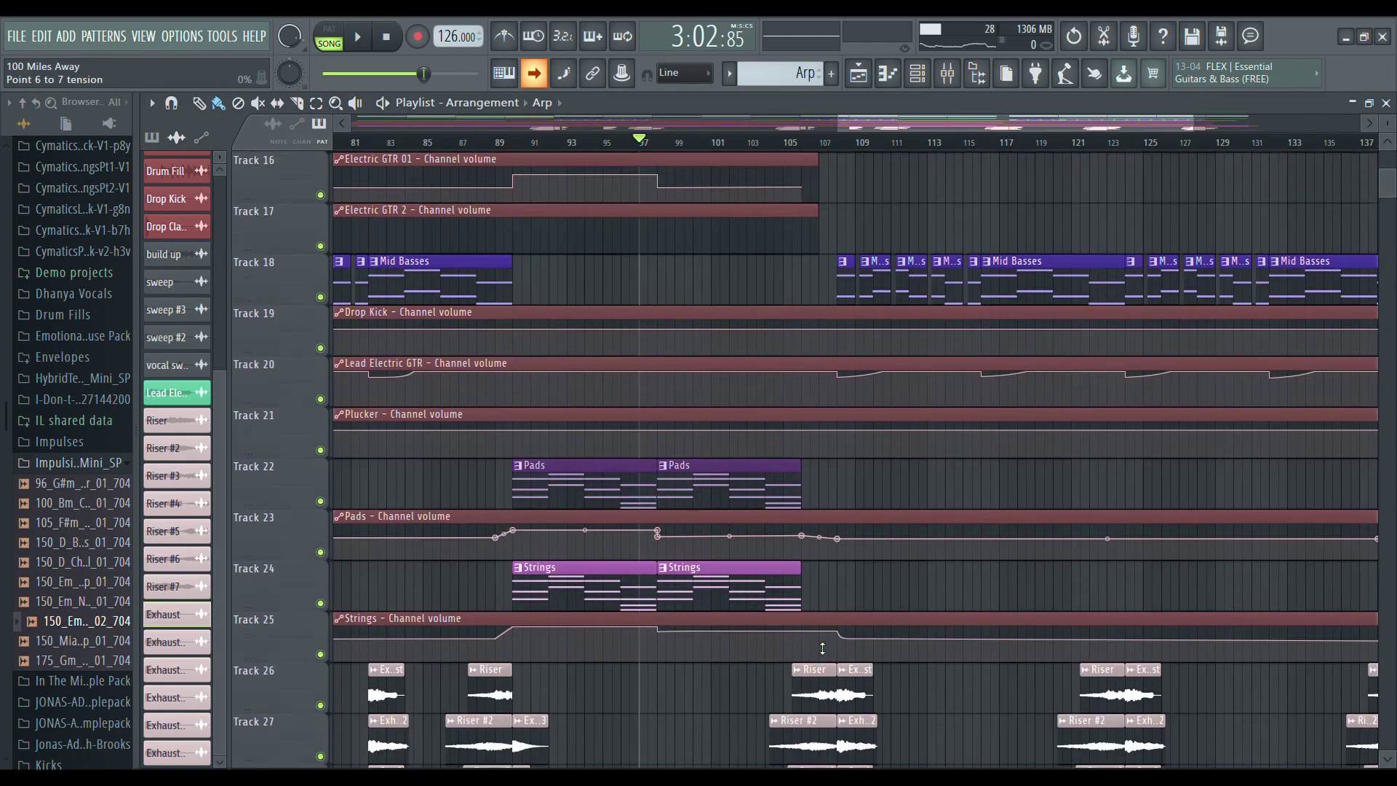
pyautogui.scroll(9, 826, 649)
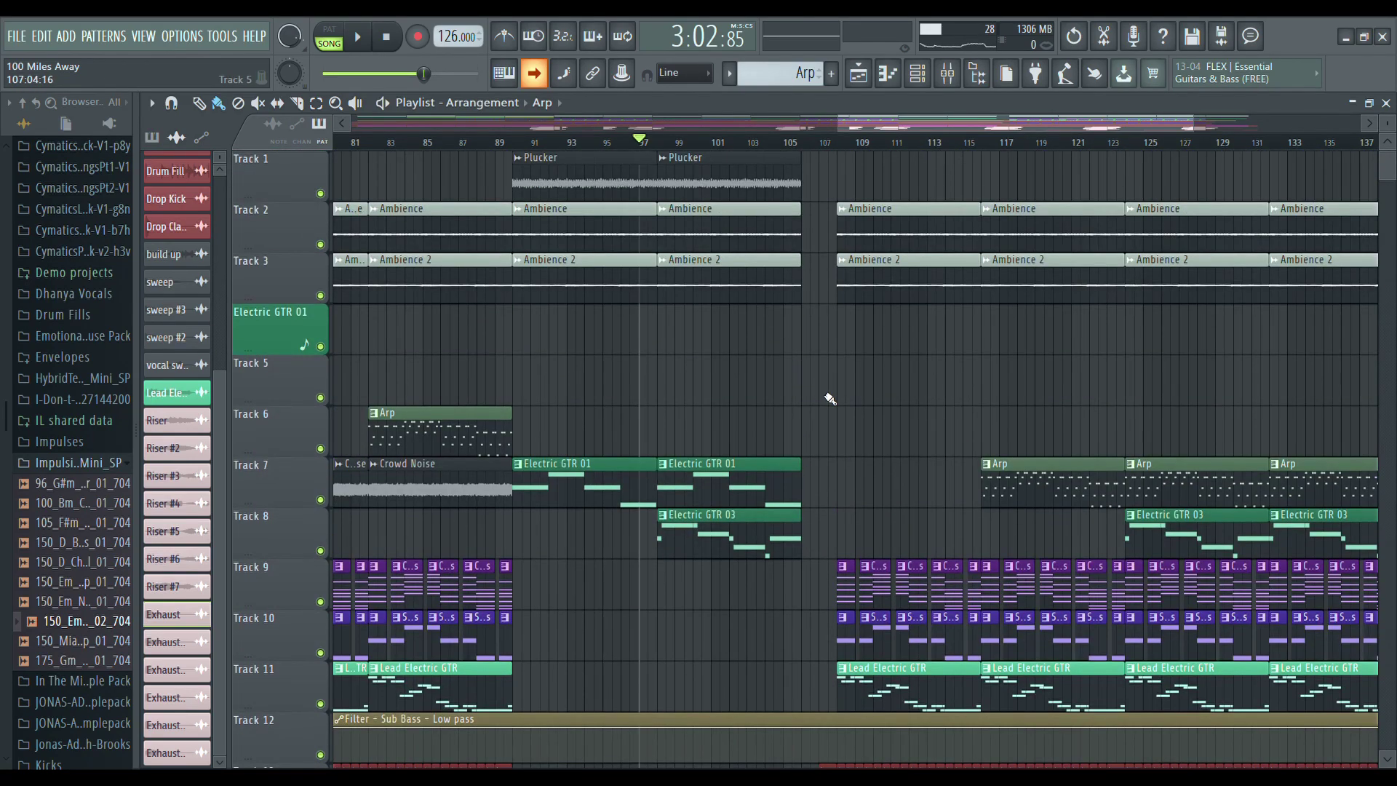
pyautogui.scroll(-20, 829, 399)
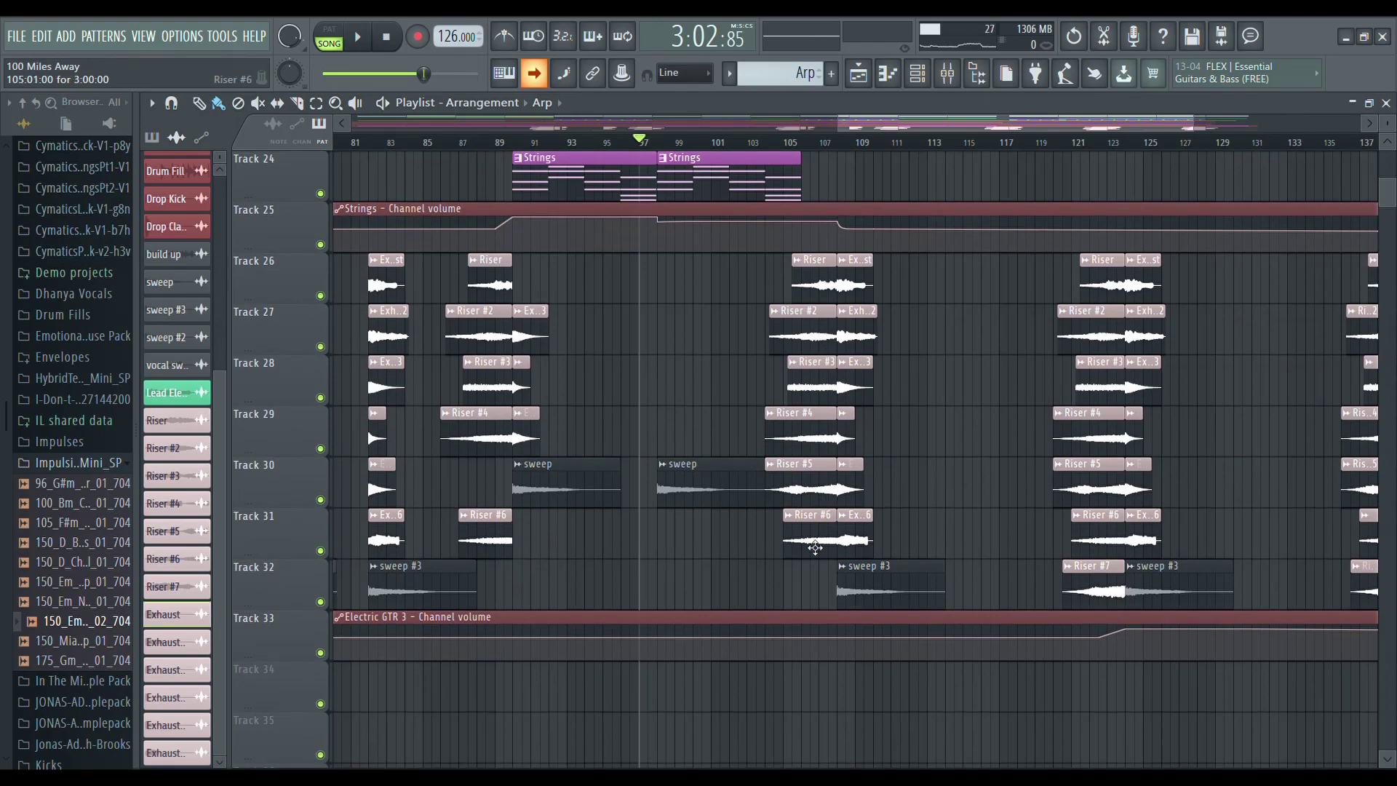
pyautogui.scroll(20, 815, 547)
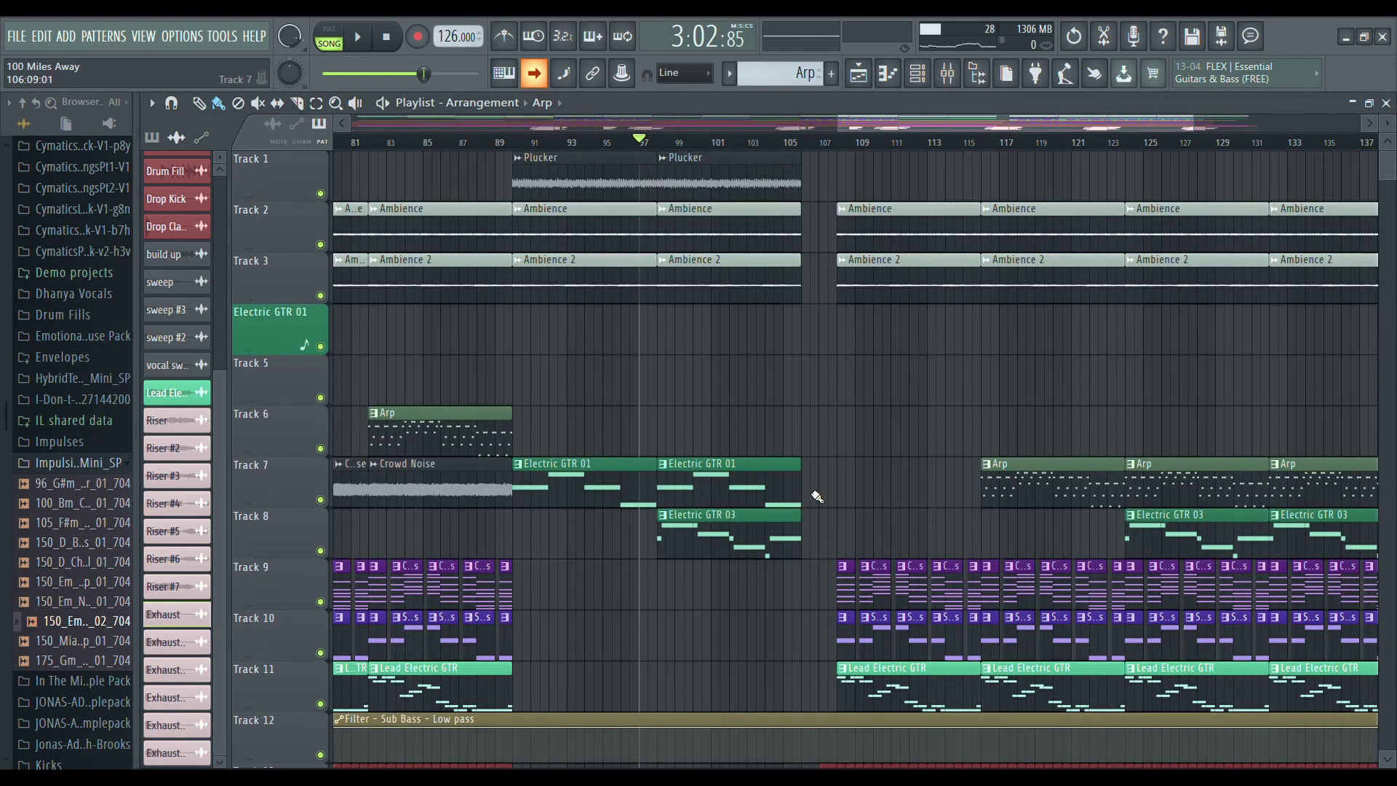
# Set the song position to bar 104 and play the transition into the final drop, stopping it around bar 107.
pyautogui.scroll(-20, 817, 497)
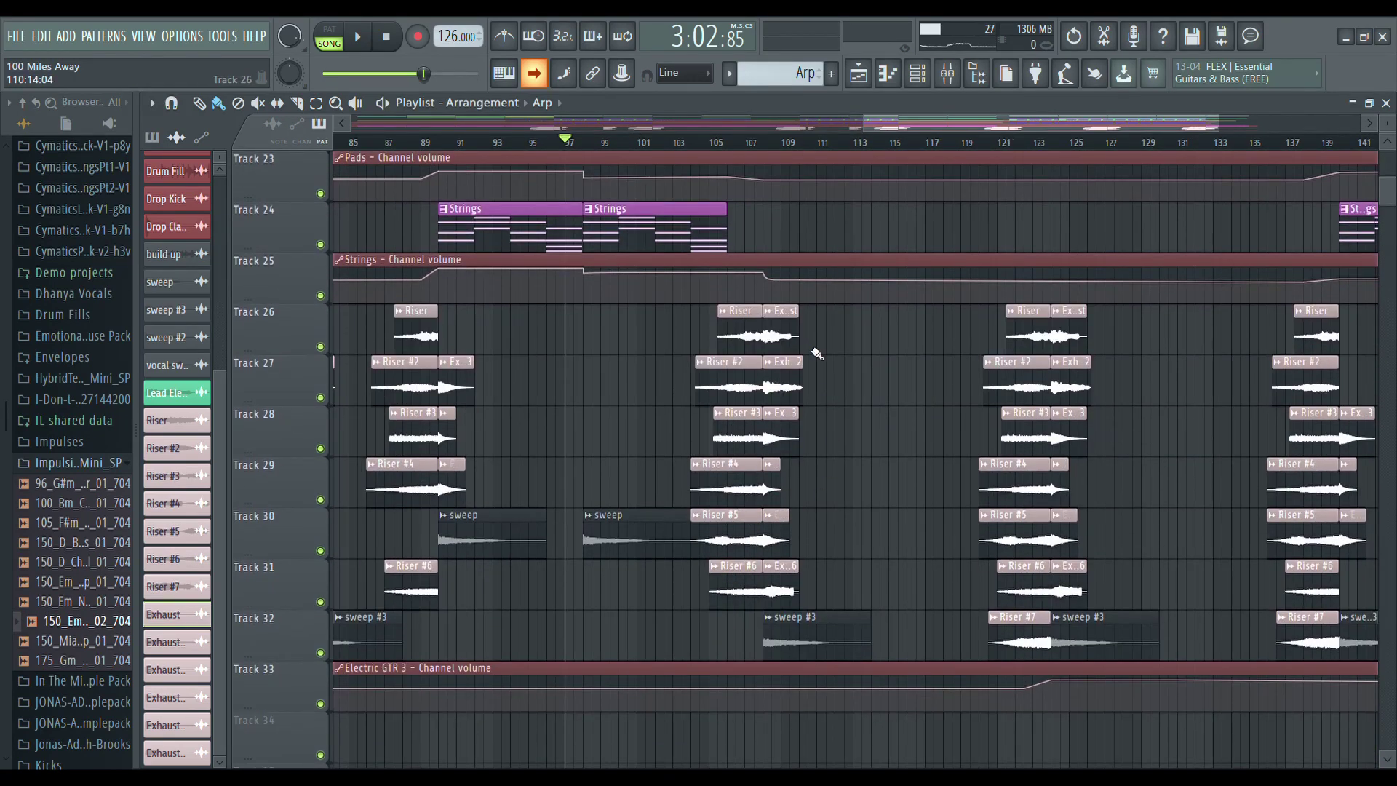
pyautogui.scroll(20, 829, 413)
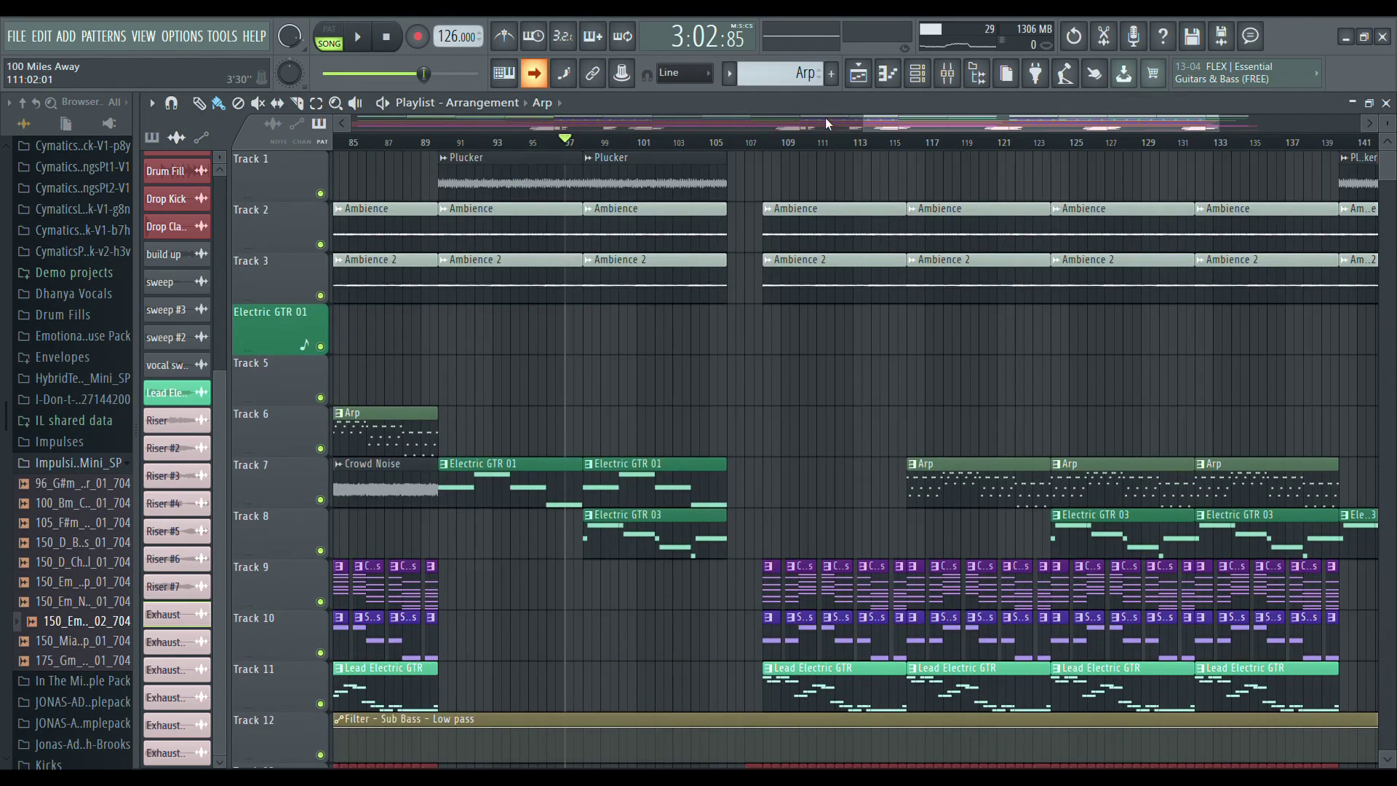
pyautogui.scroll(-5, 825, 118)
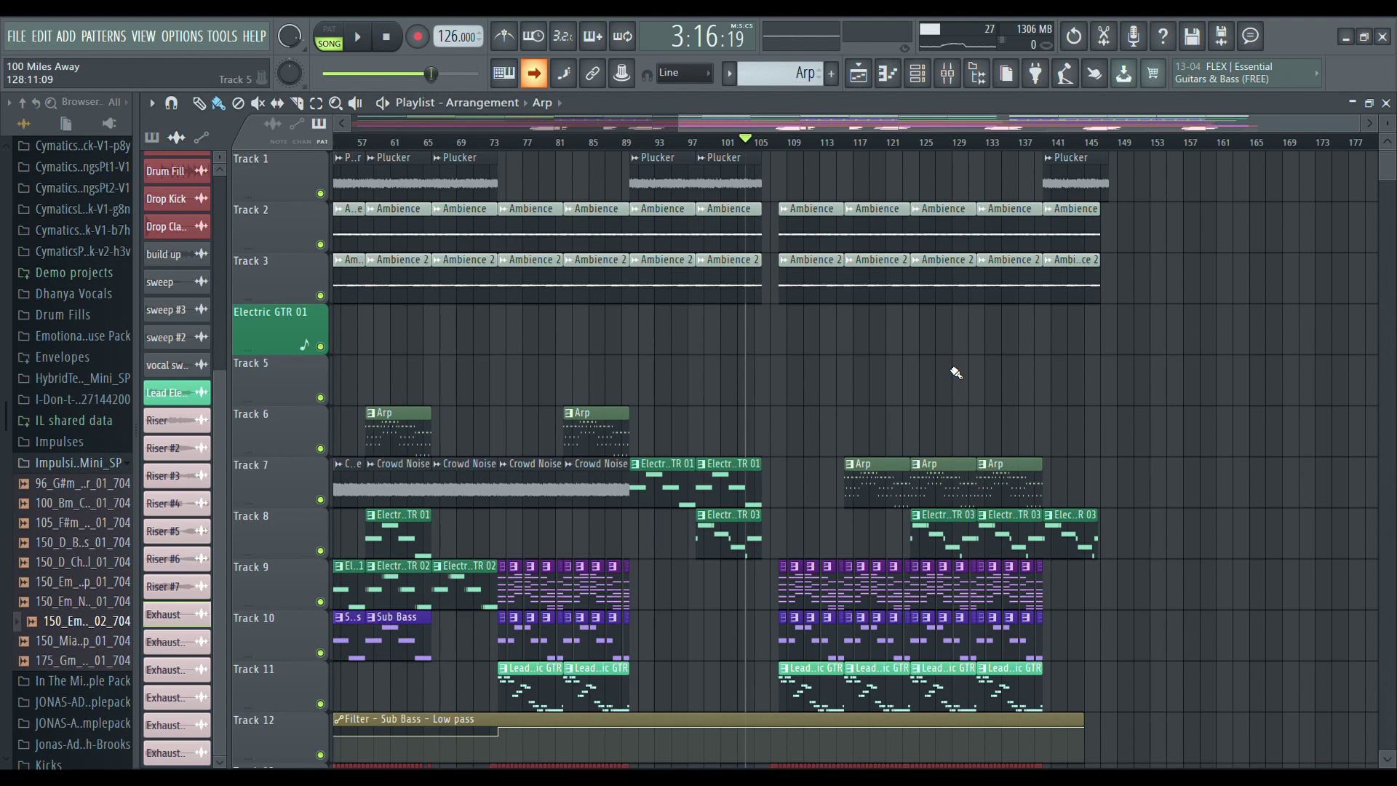
pyautogui.press('space')
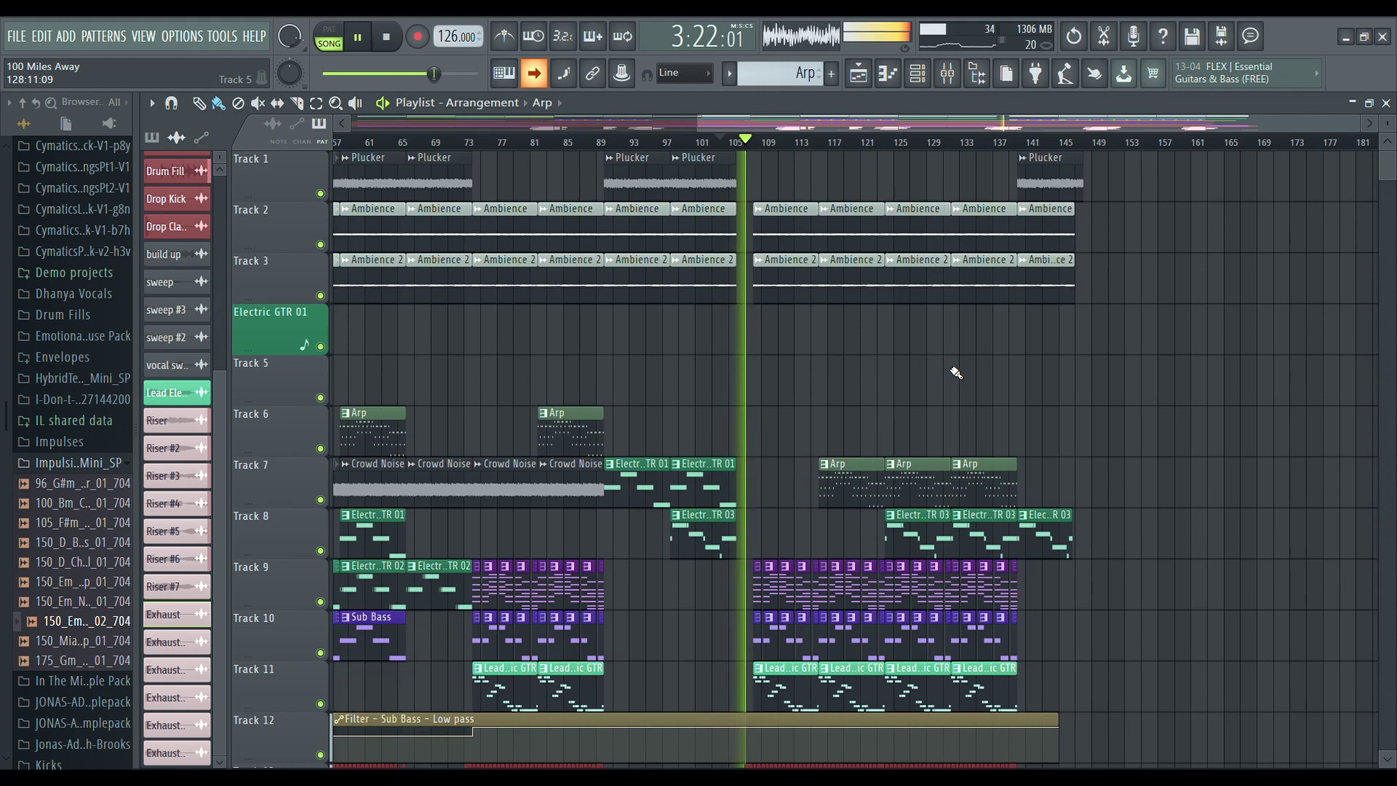
pyautogui.press('space')
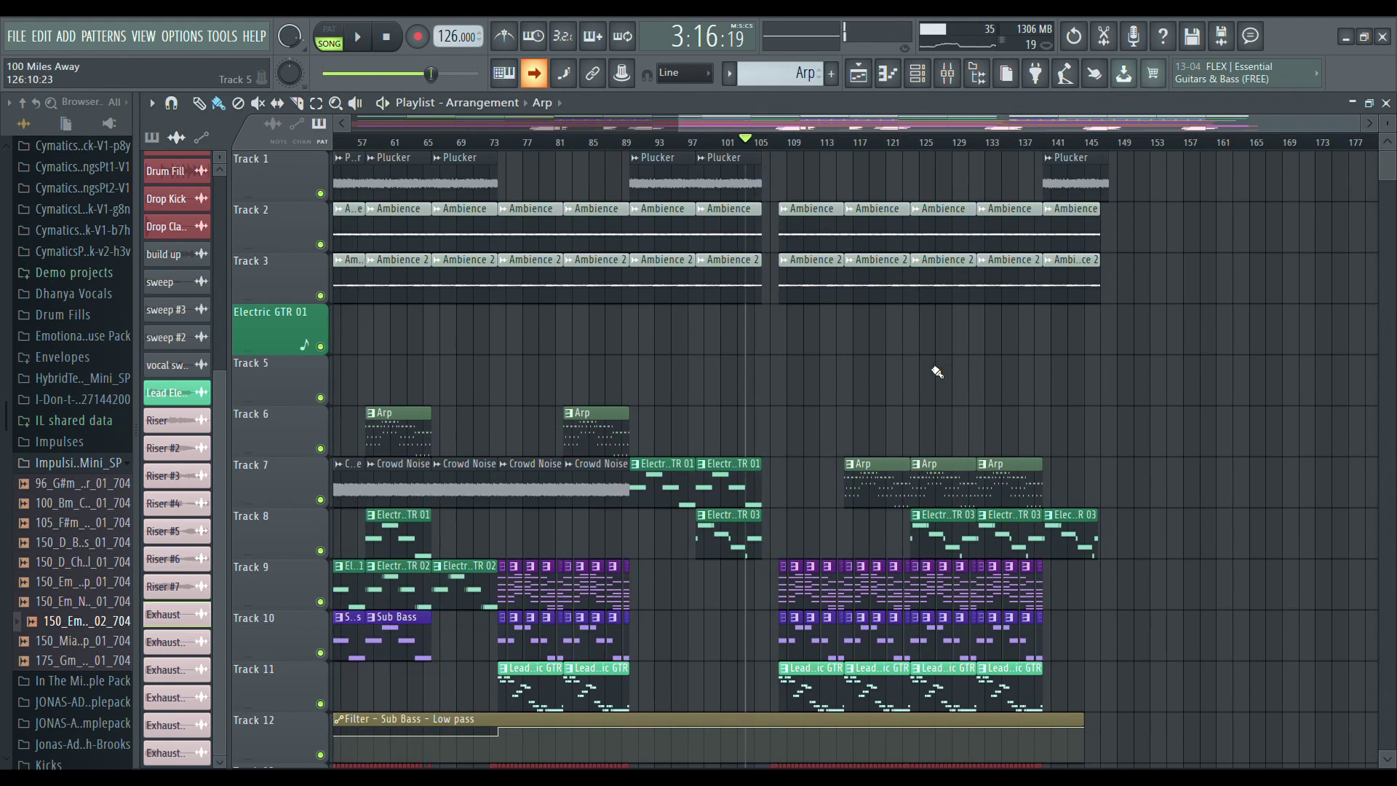
# Examine the final drop's tracks from bar 108 on, from the Ambience clips down to the Pads, Strings and risers.
pyautogui.scroll(3, 852, 142)
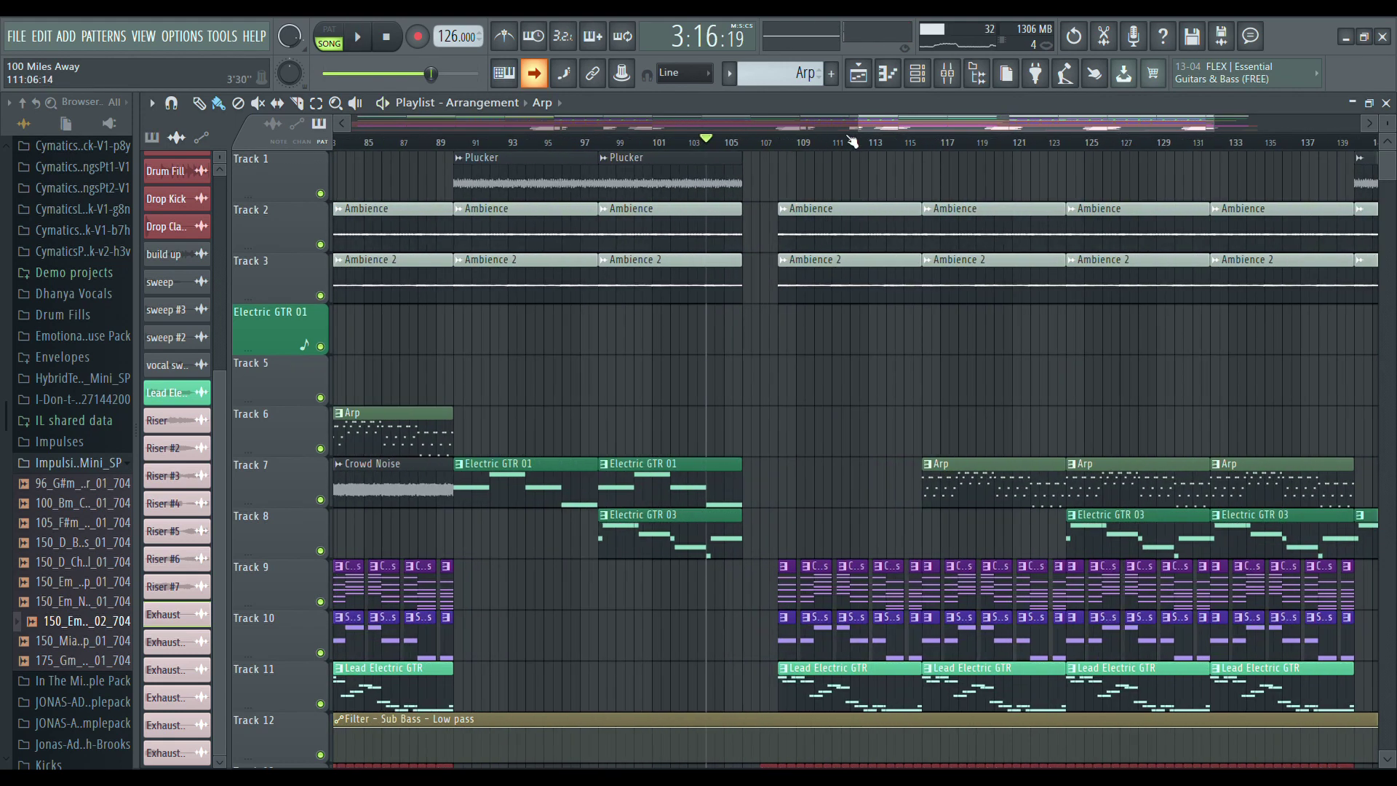
pyautogui.scroll(-3, 899, 125)
pyautogui.scroll(-5, 893, 386)
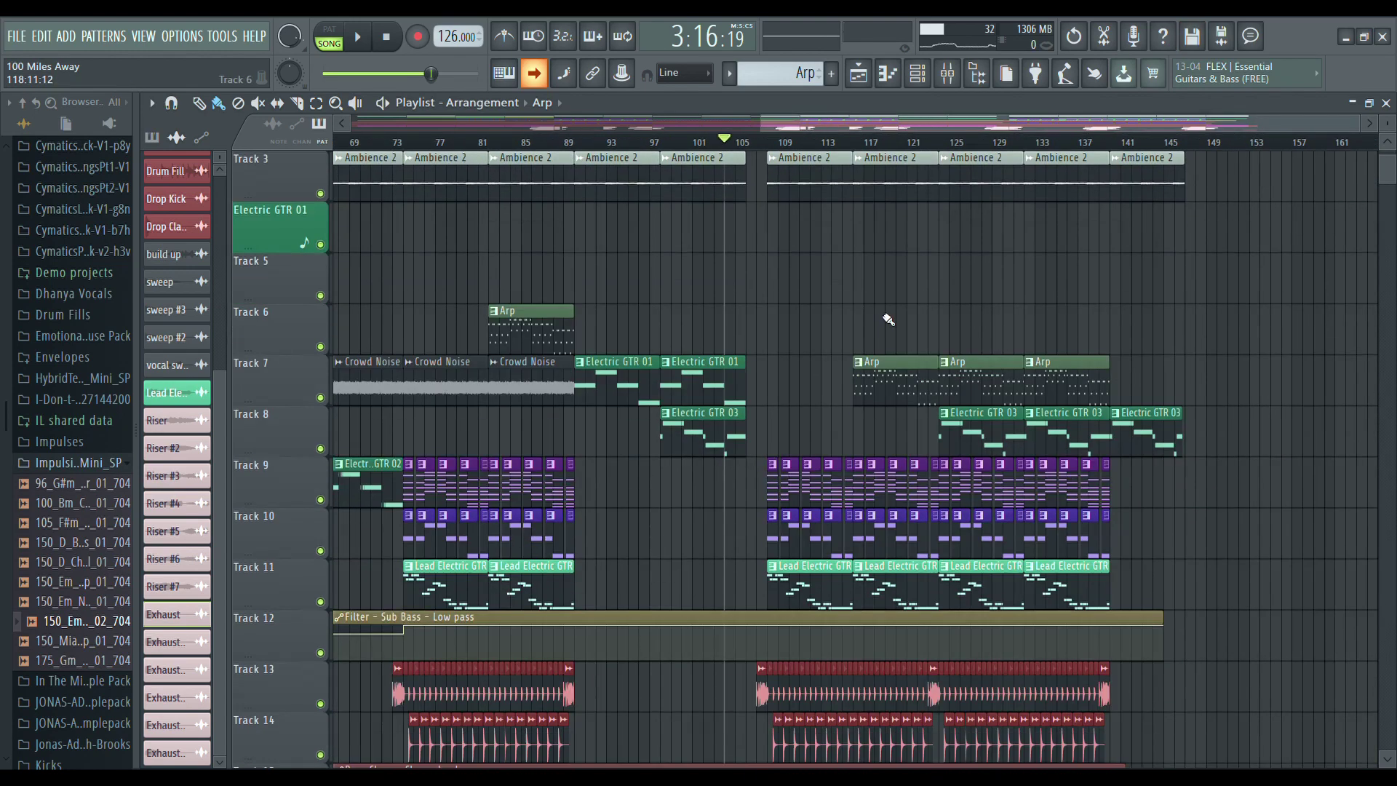
pyautogui.scroll(-12, 837, 588)
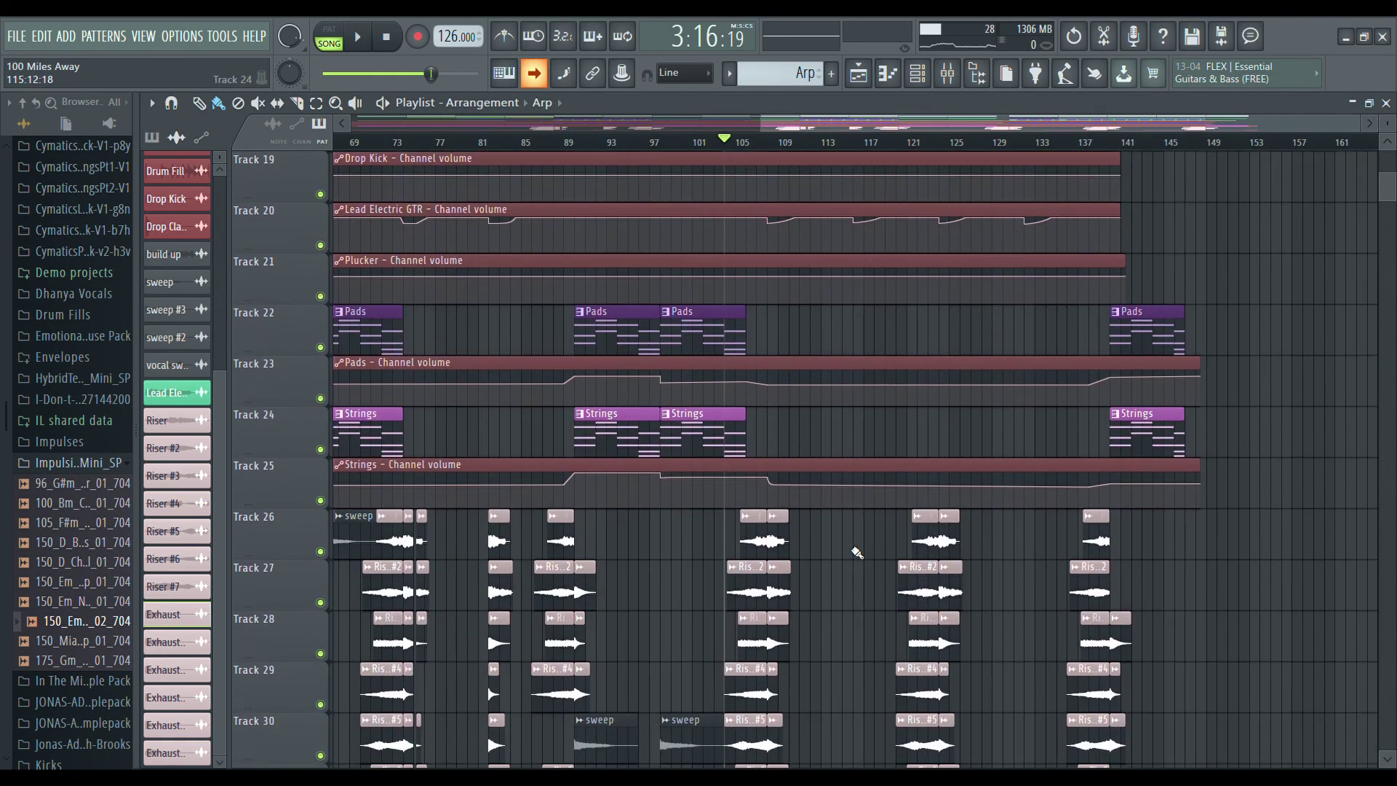
pyautogui.scroll(-2, 858, 586)
pyautogui.scroll(12, 933, 502)
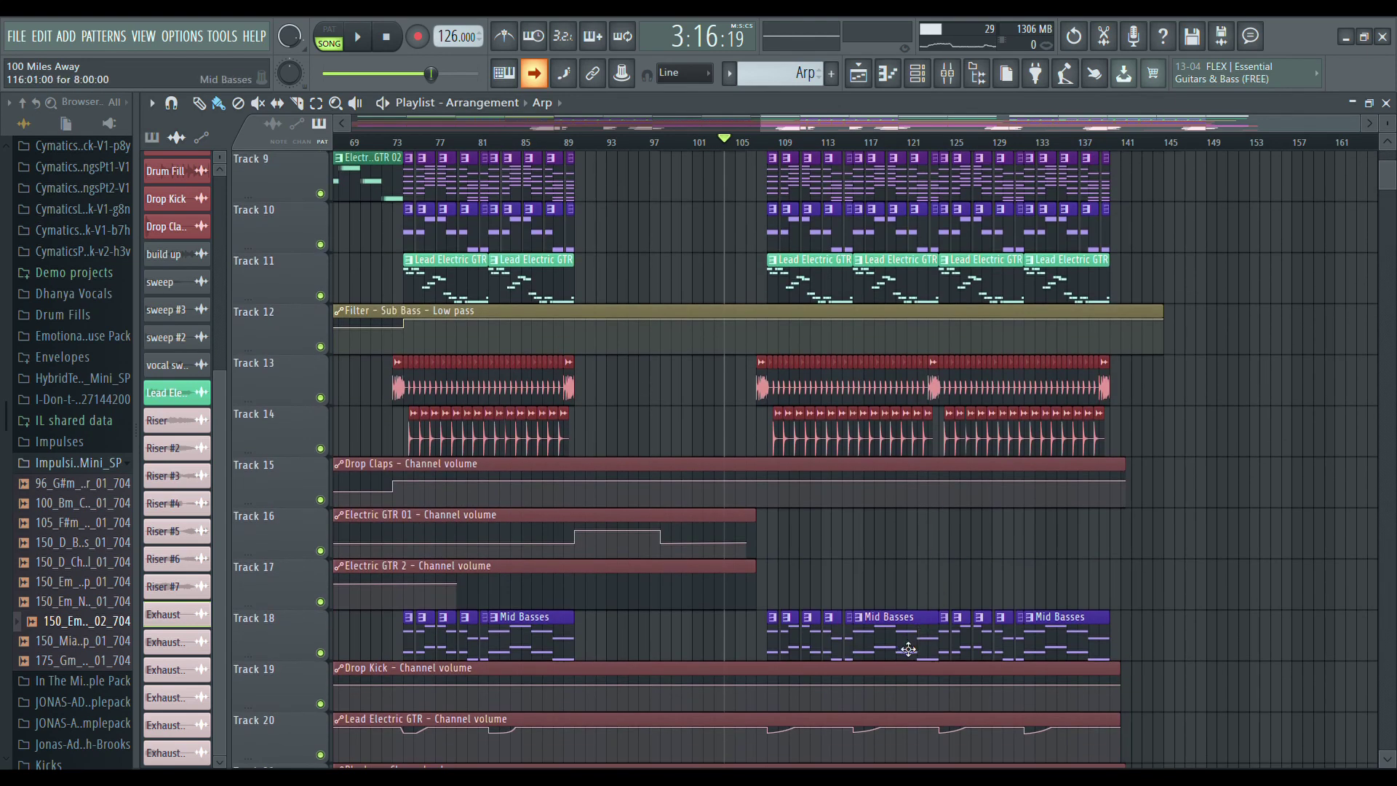
pyautogui.scroll(6, 964, 599)
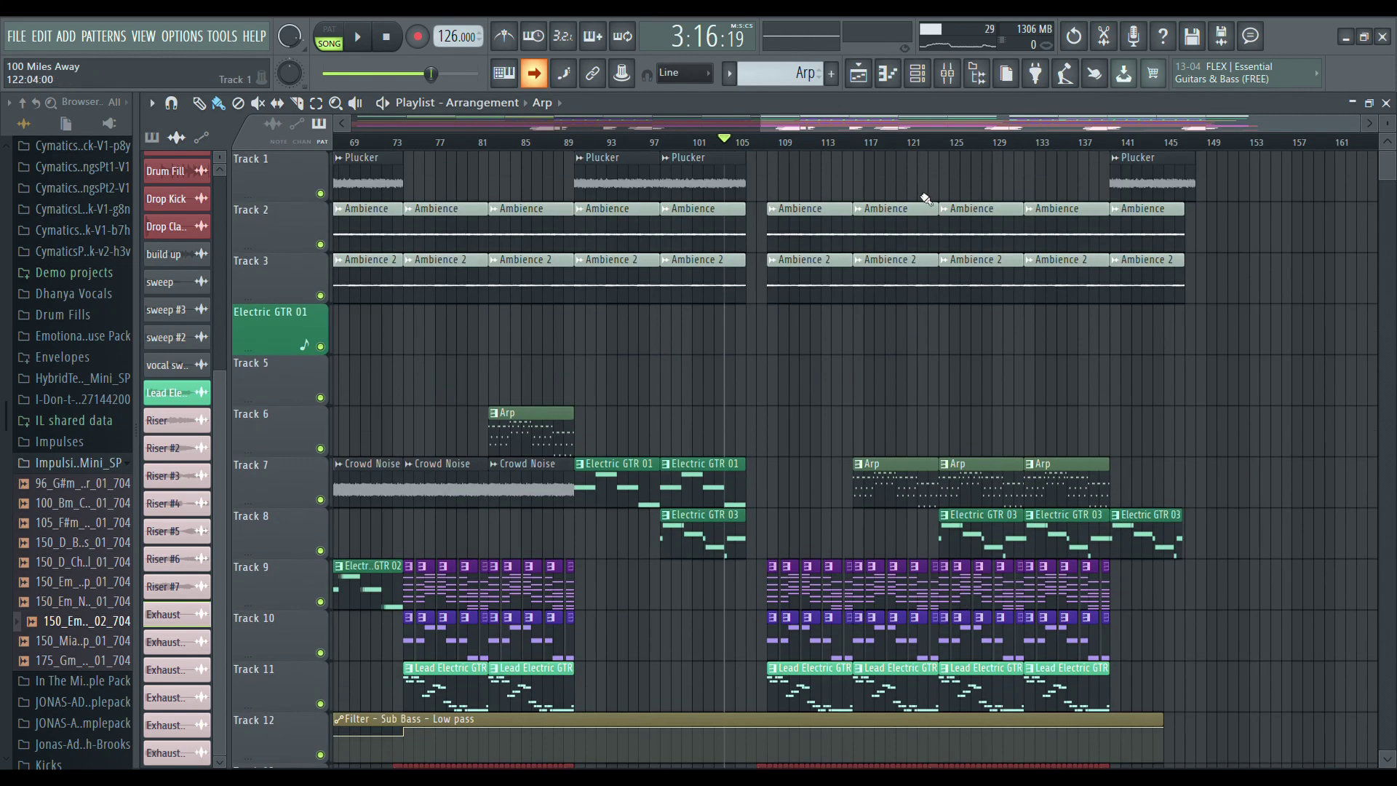
pyautogui.moveTo(918, 120); pyautogui.dragTo(981, 123)
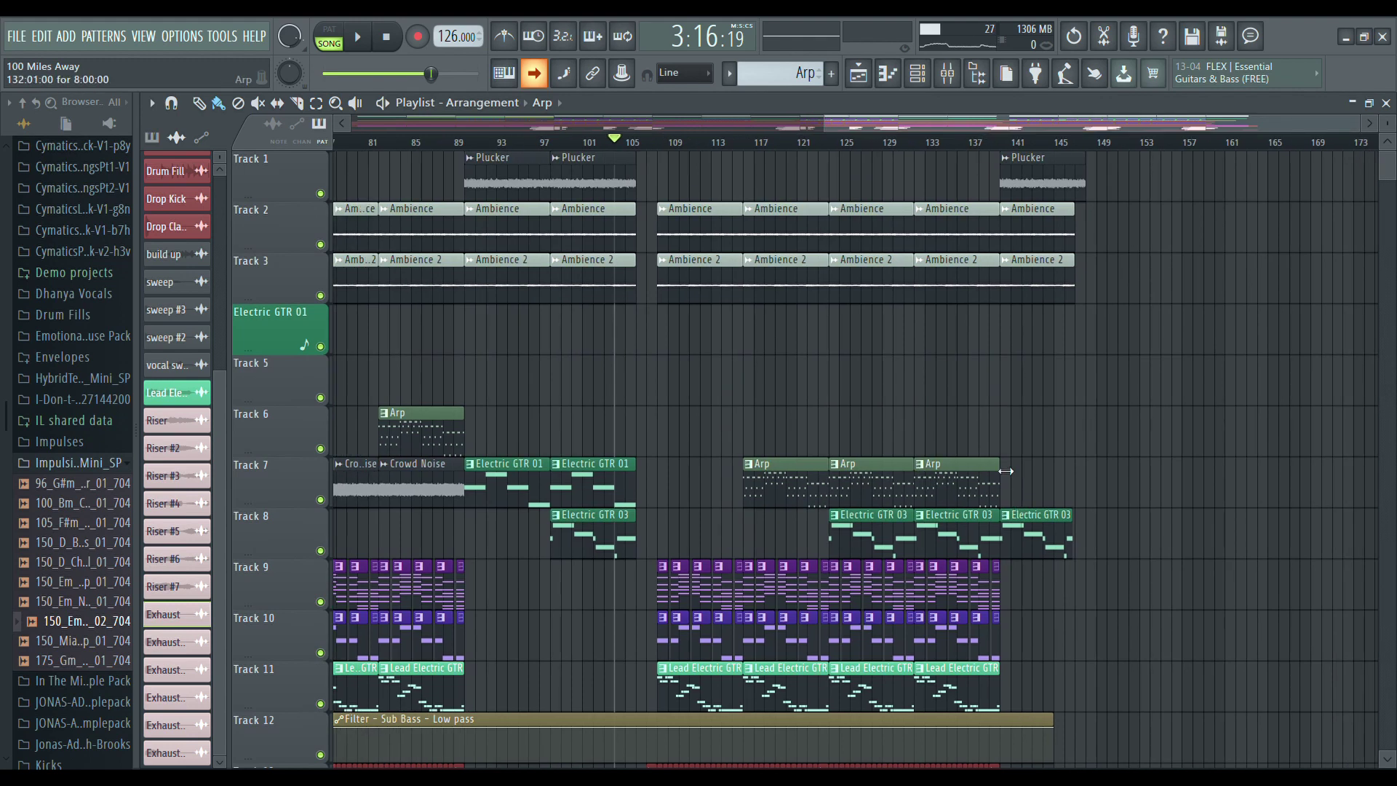
# View the Electric GTR 03 pattern's notes in the piano roll, close it, and look through the final drop's drum and bass tracks.
pyautogui.scroll(-2, 907, 417)
pyautogui.doubleClick(879, 393)
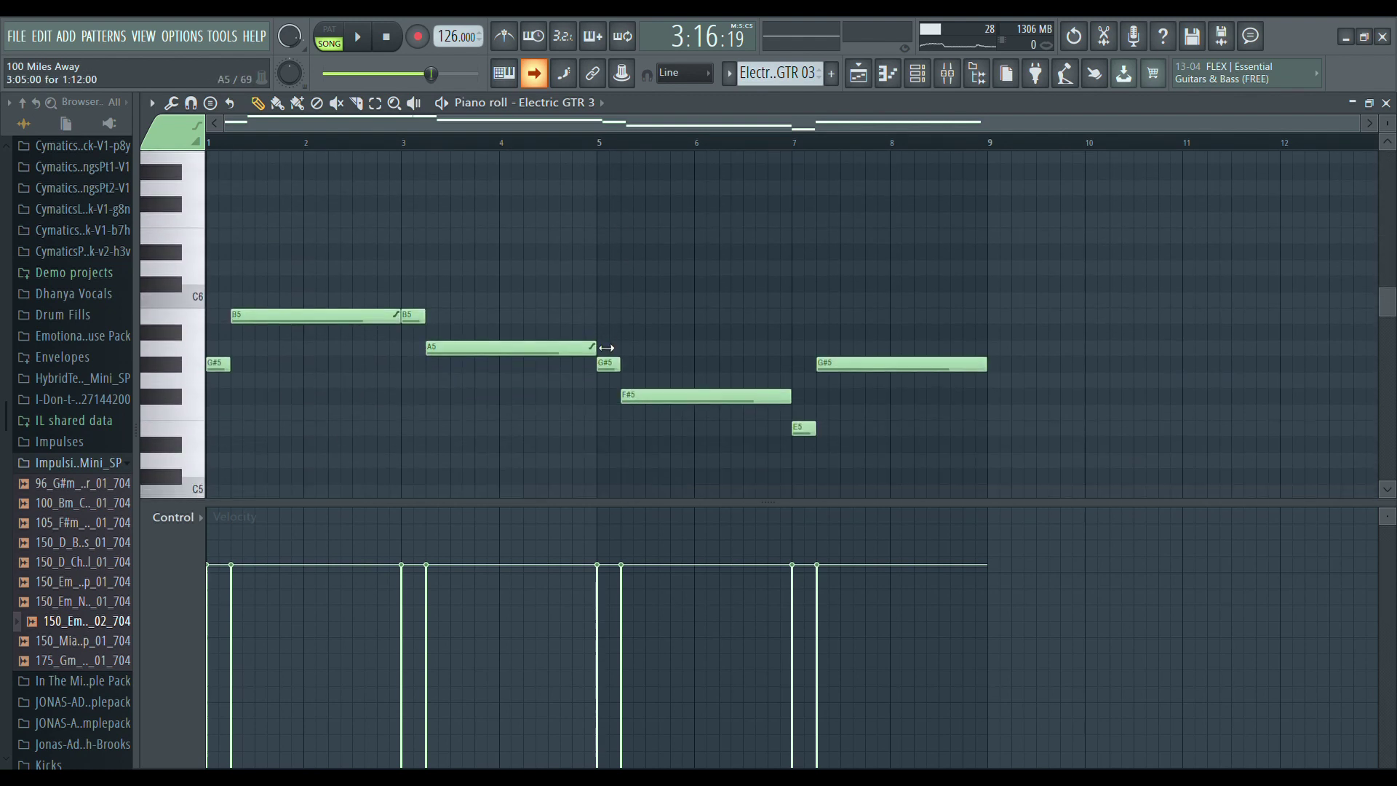
pyautogui.click(1387, 103)
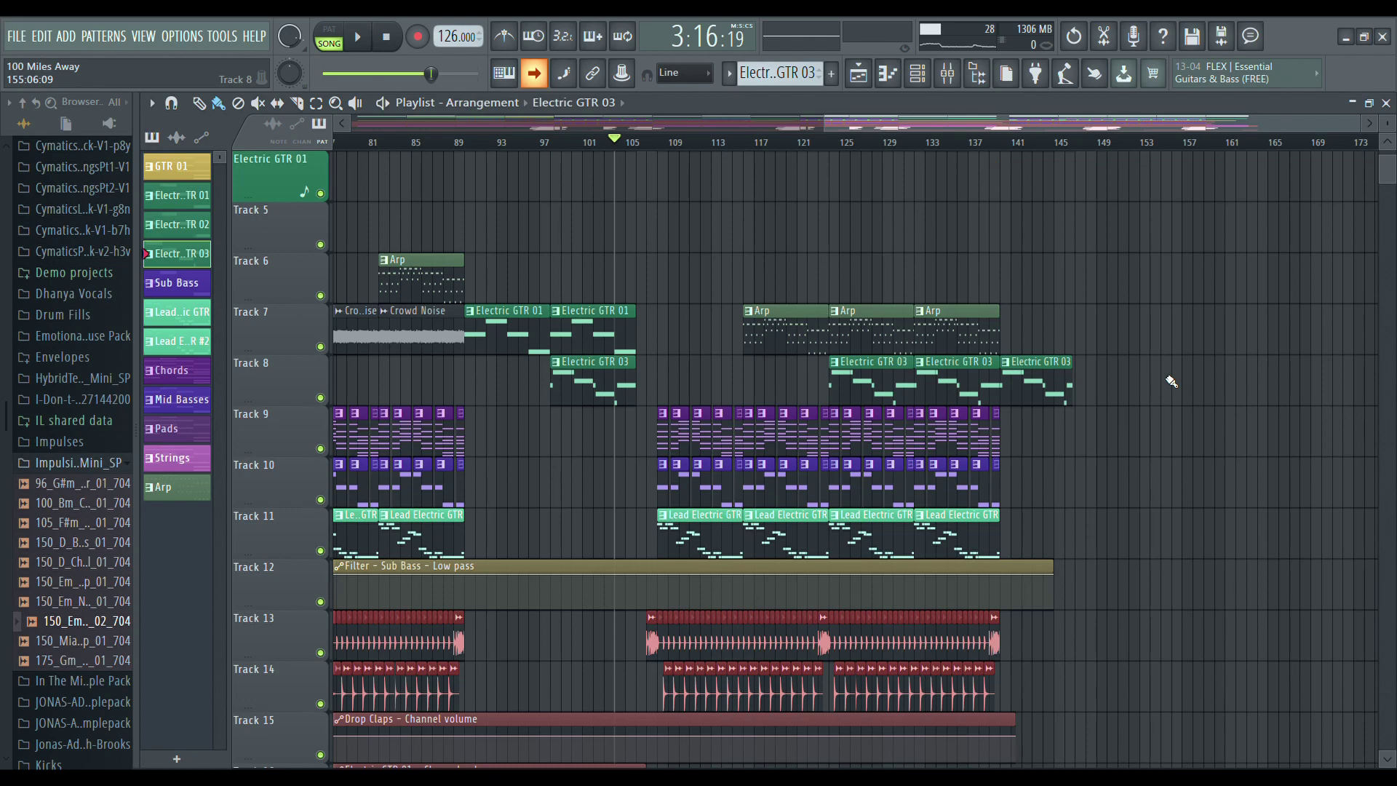
pyautogui.scroll(-2, 1171, 381)
pyautogui.scroll(-14, 1171, 381)
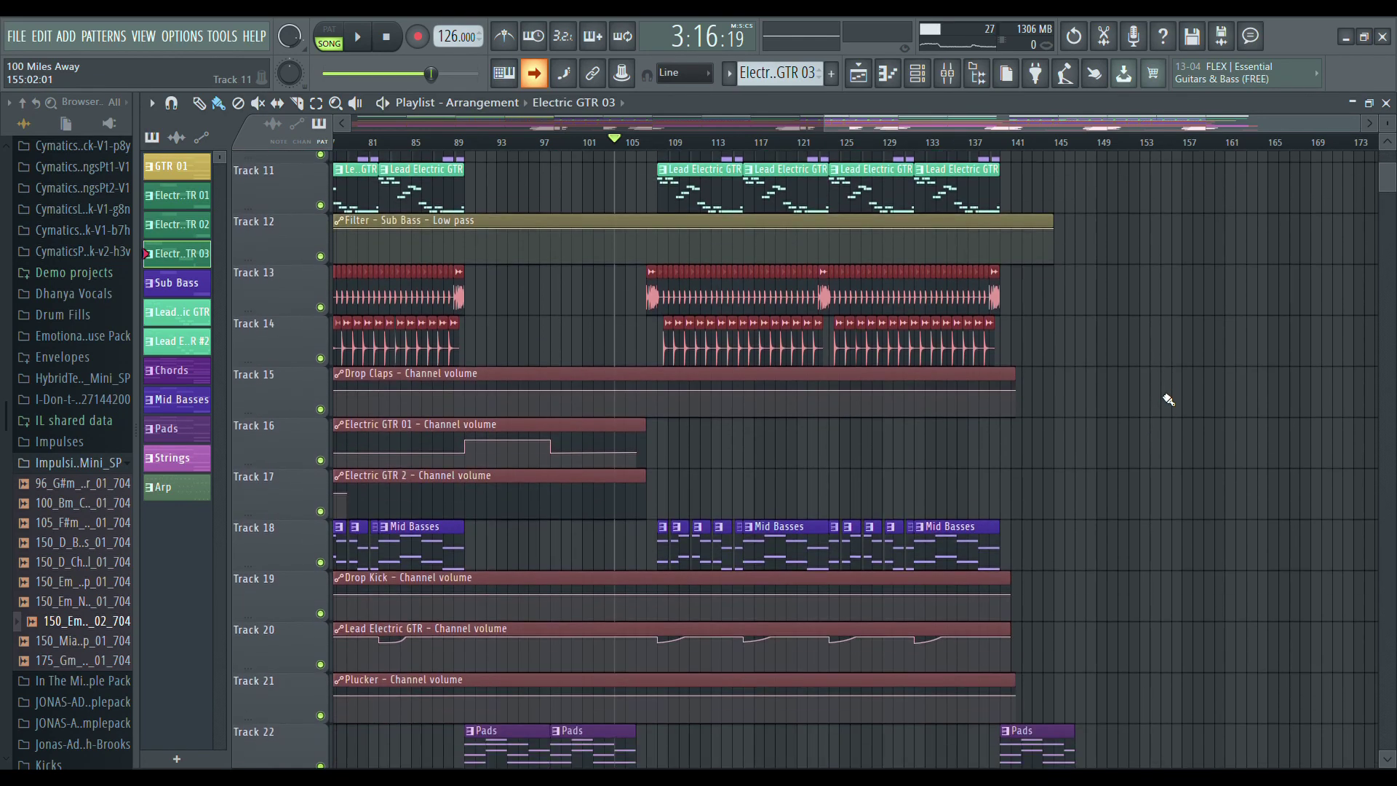
pyautogui.scroll(19, 1167, 463)
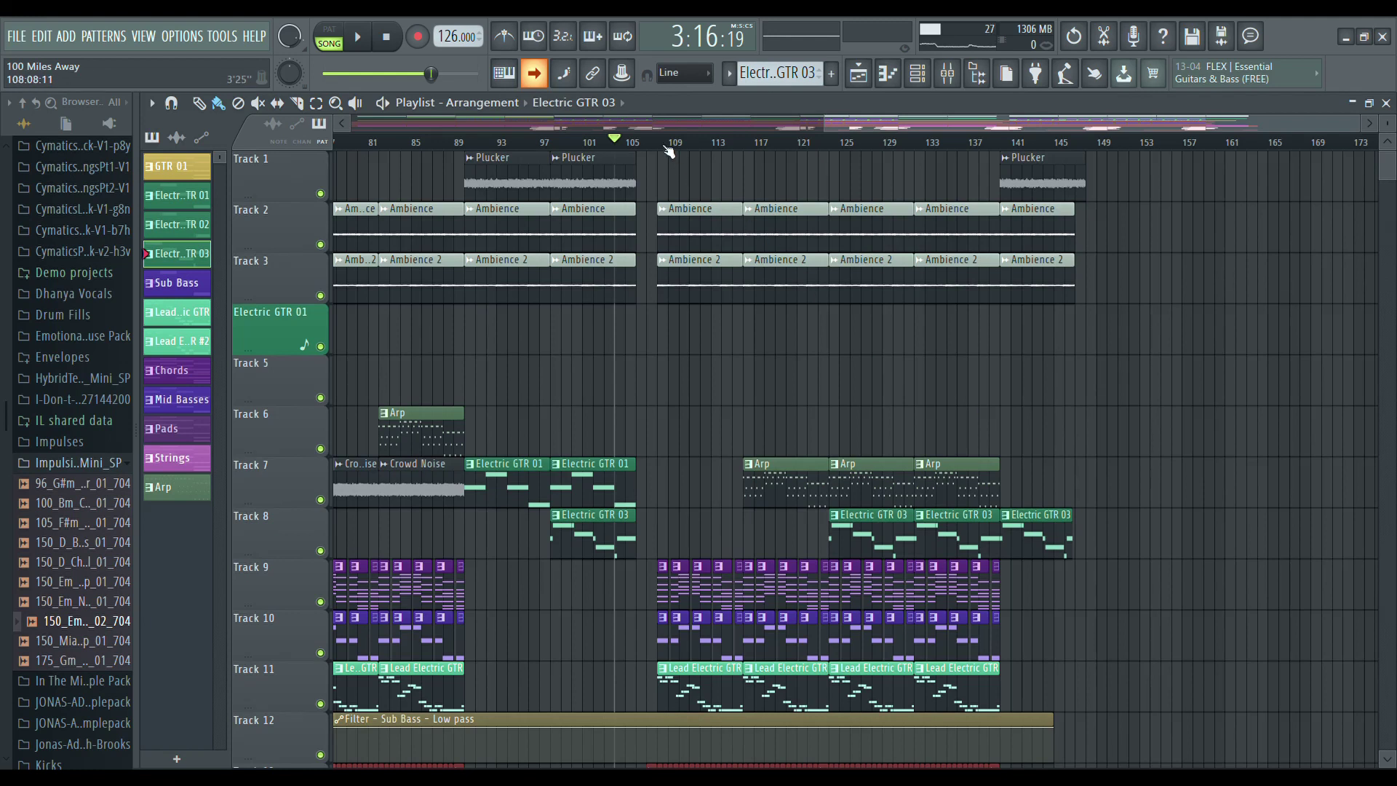
# Play the final drop from bar 108, following its tracks from the Arp and Electric GTR 03 down to the Mid Basses.
pyautogui.click(667, 146)
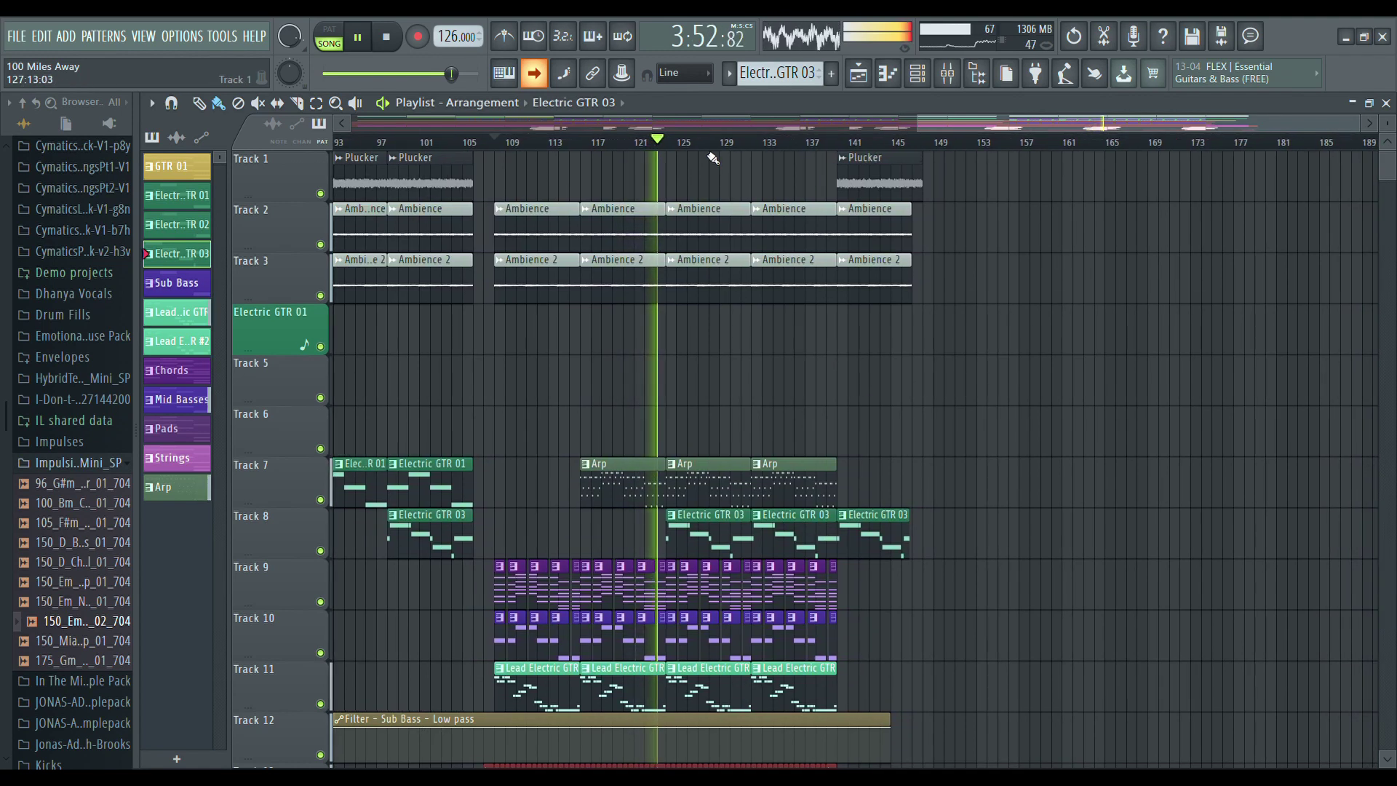
pyautogui.scroll(2, 713, 145)
pyautogui.scroll(2, 716, 147)
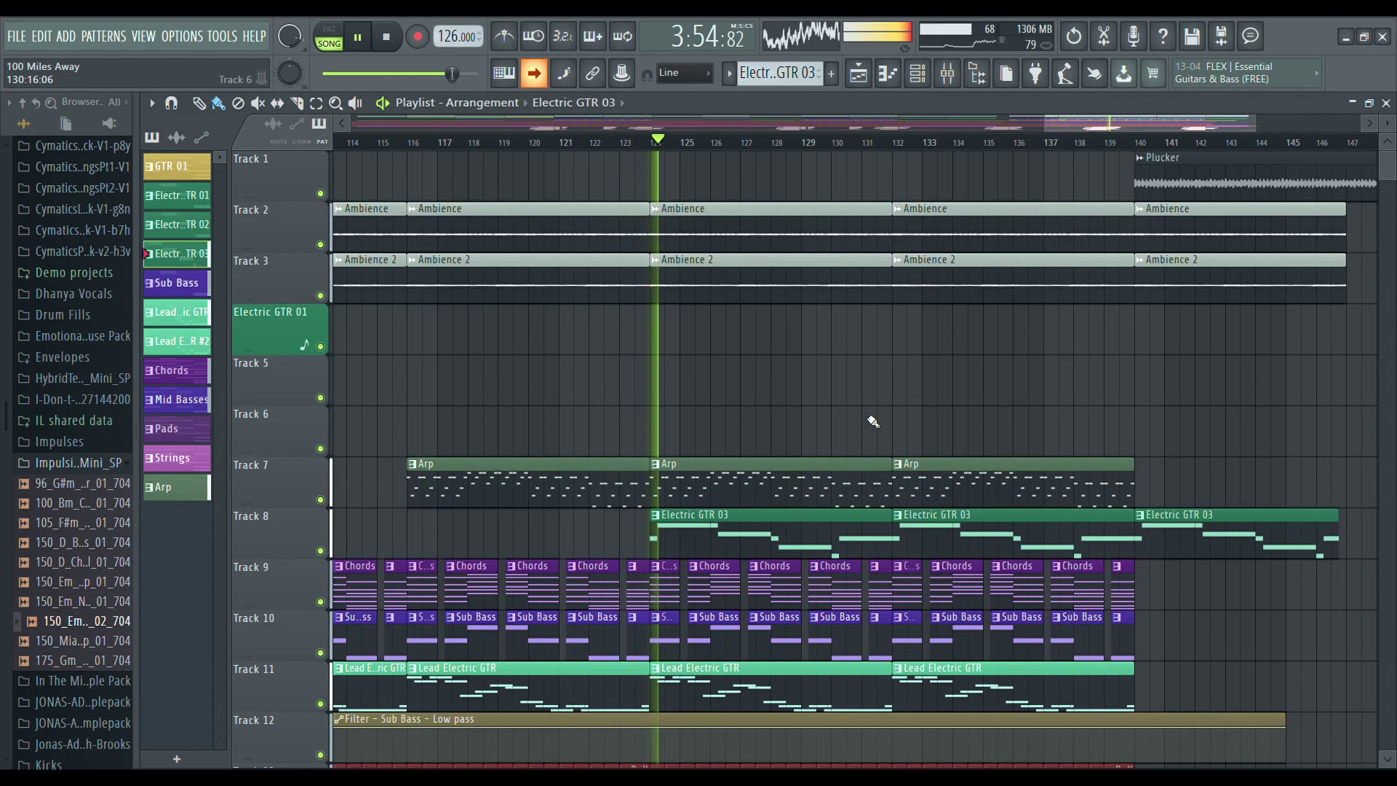
pyautogui.scroll(-5, 950, 430)
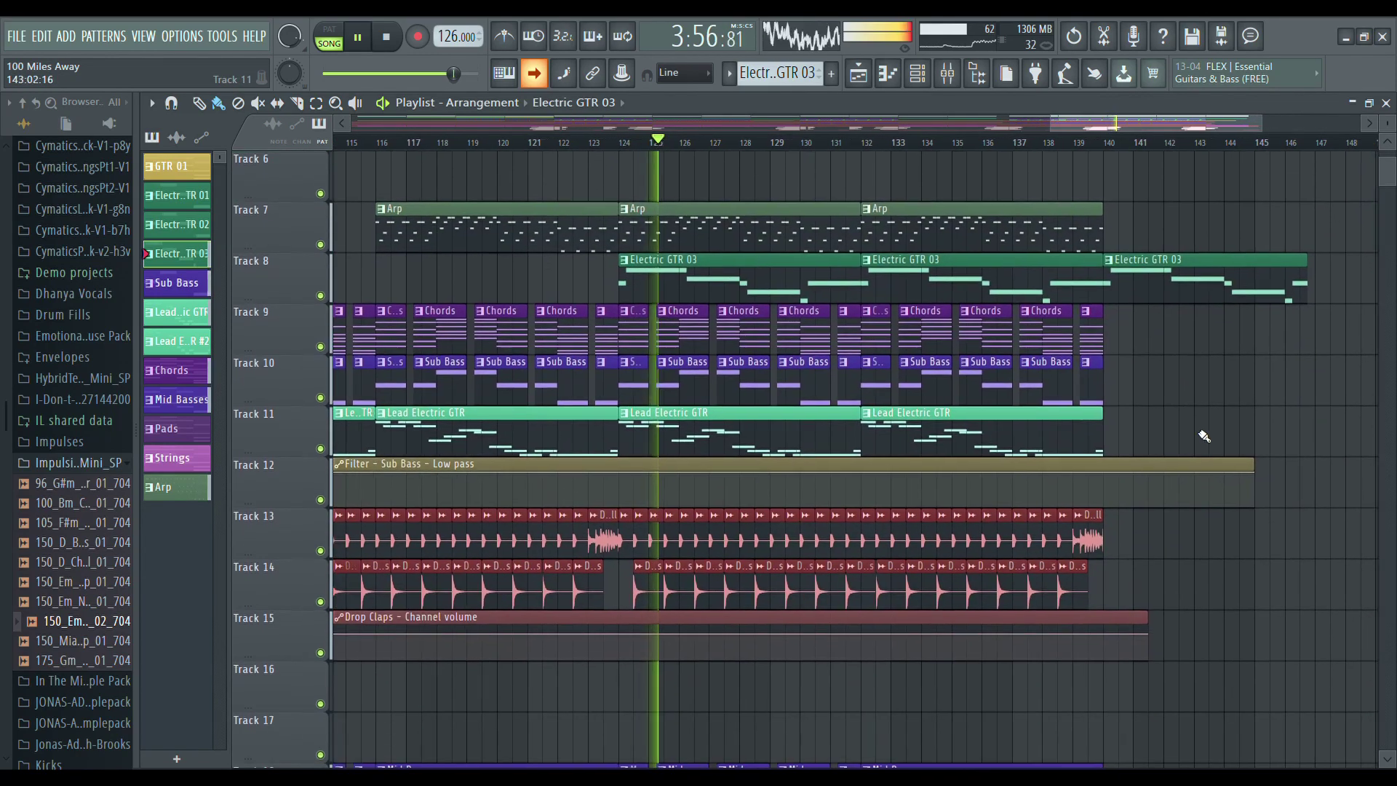
pyautogui.scroll(-8, 976, 546)
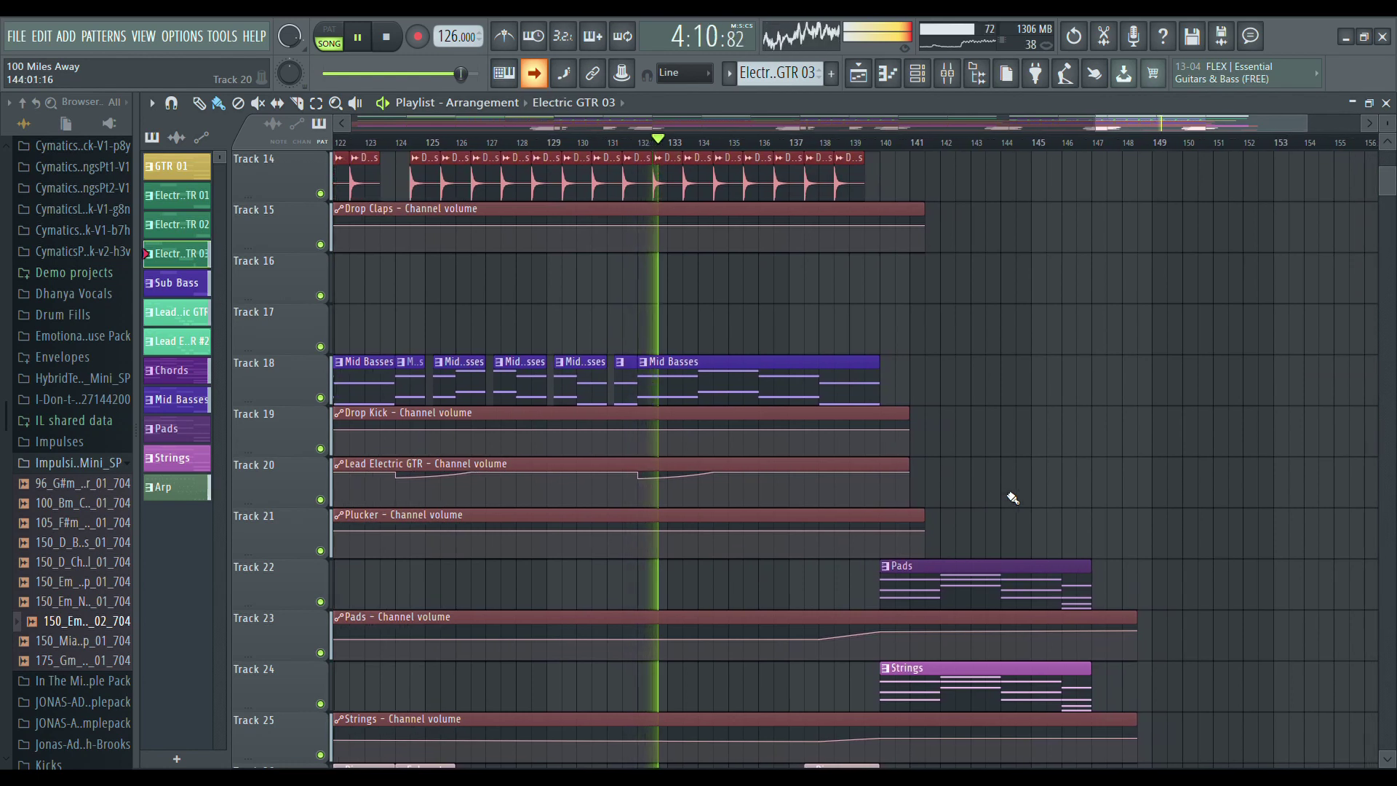
# Follow the Electric GTR 03, Chords, Lead Electric GTR and drum tracks through the drop's second half, stopping playback around bar 139.
pyautogui.scroll(4, 1019, 499)
pyautogui.scroll(3, 1021, 499)
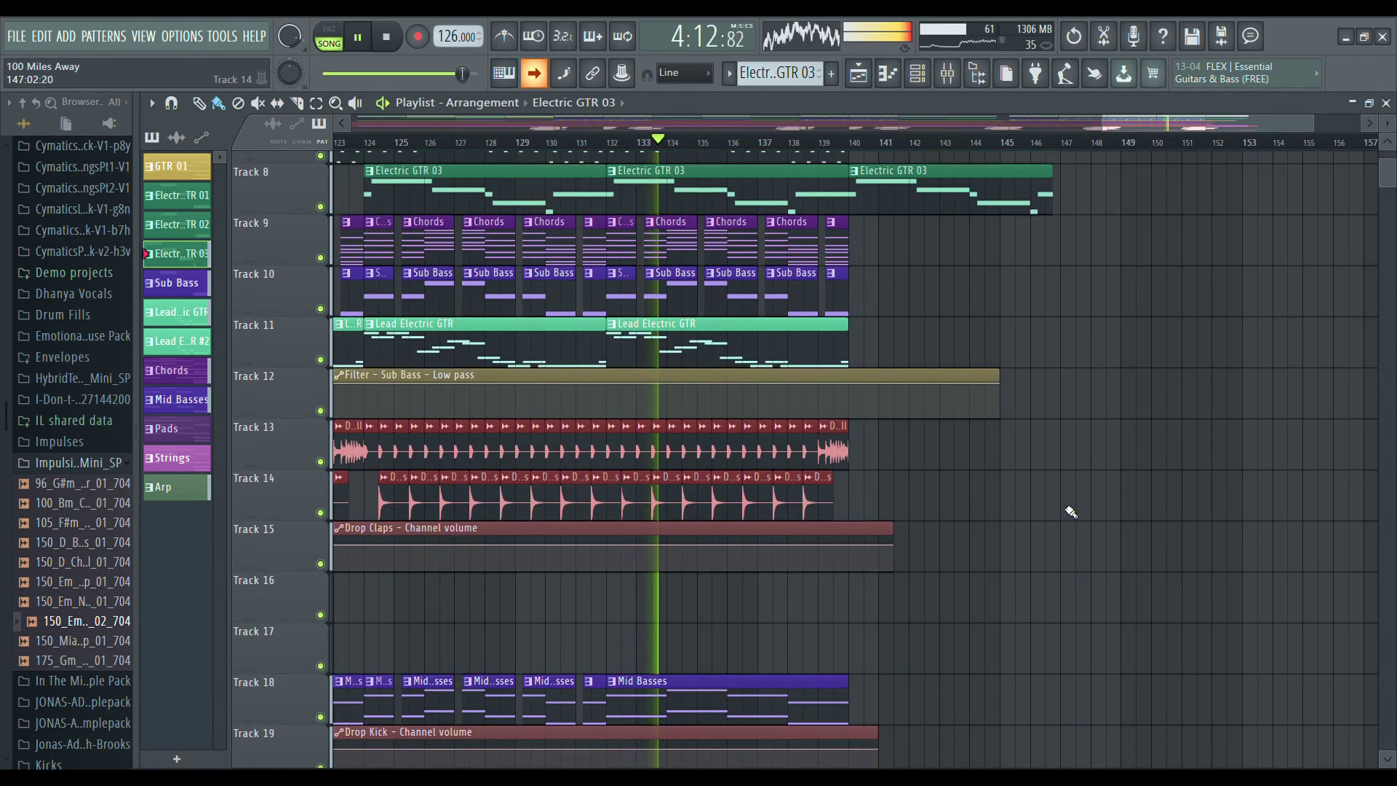
pyautogui.scroll(1, 1070, 512)
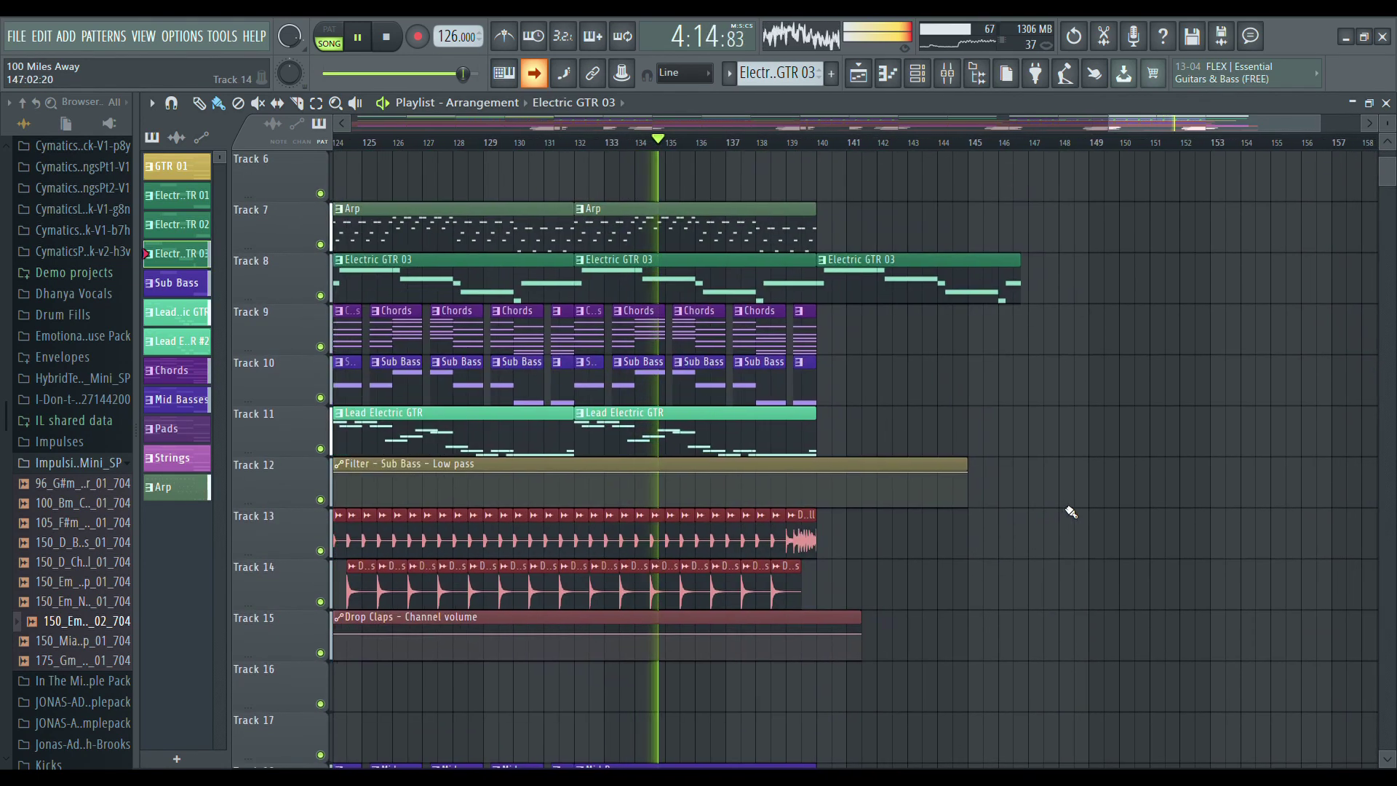
pyautogui.scroll(-2, 909, 403)
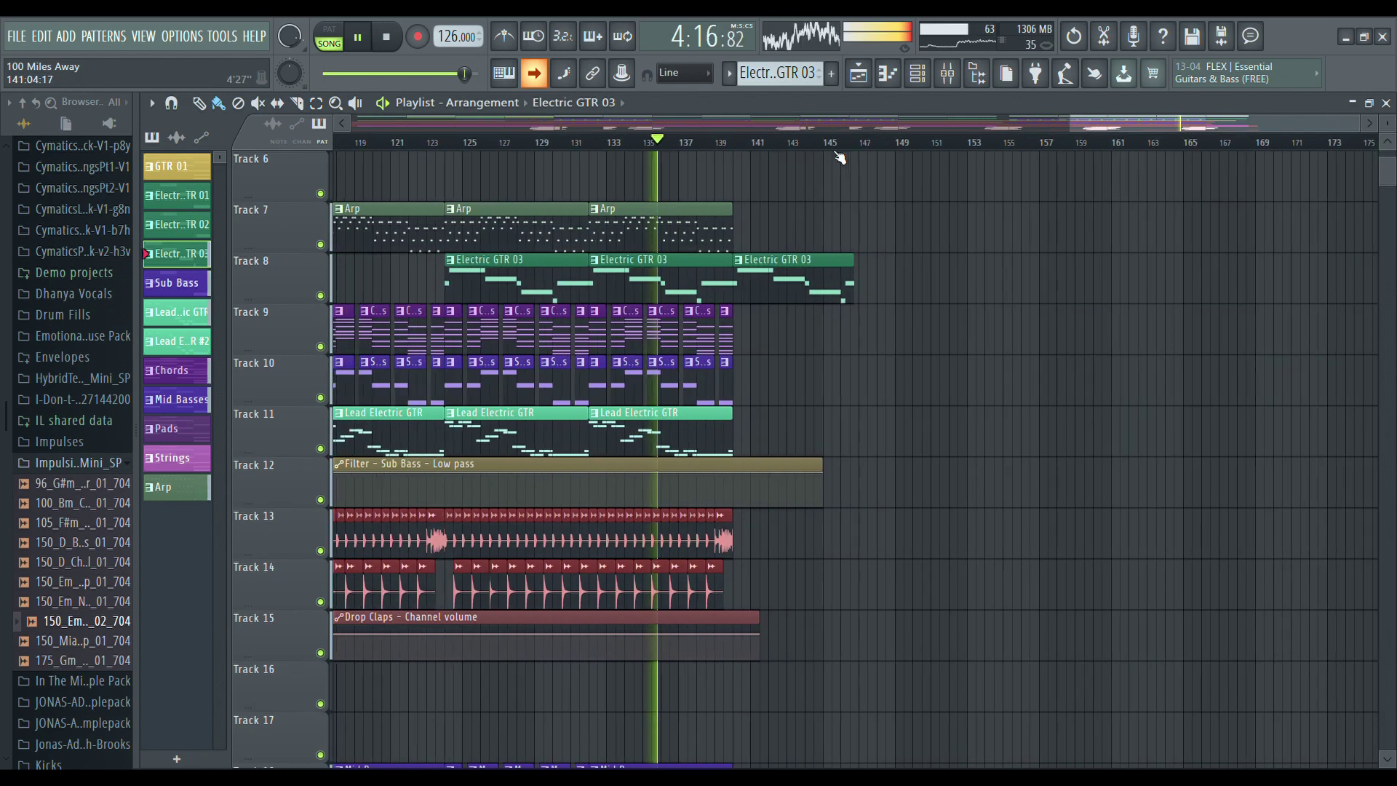
pyautogui.scroll(-1, 902, 404)
pyautogui.scroll(-2, 899, 404)
pyautogui.scroll(-1, 898, 404)
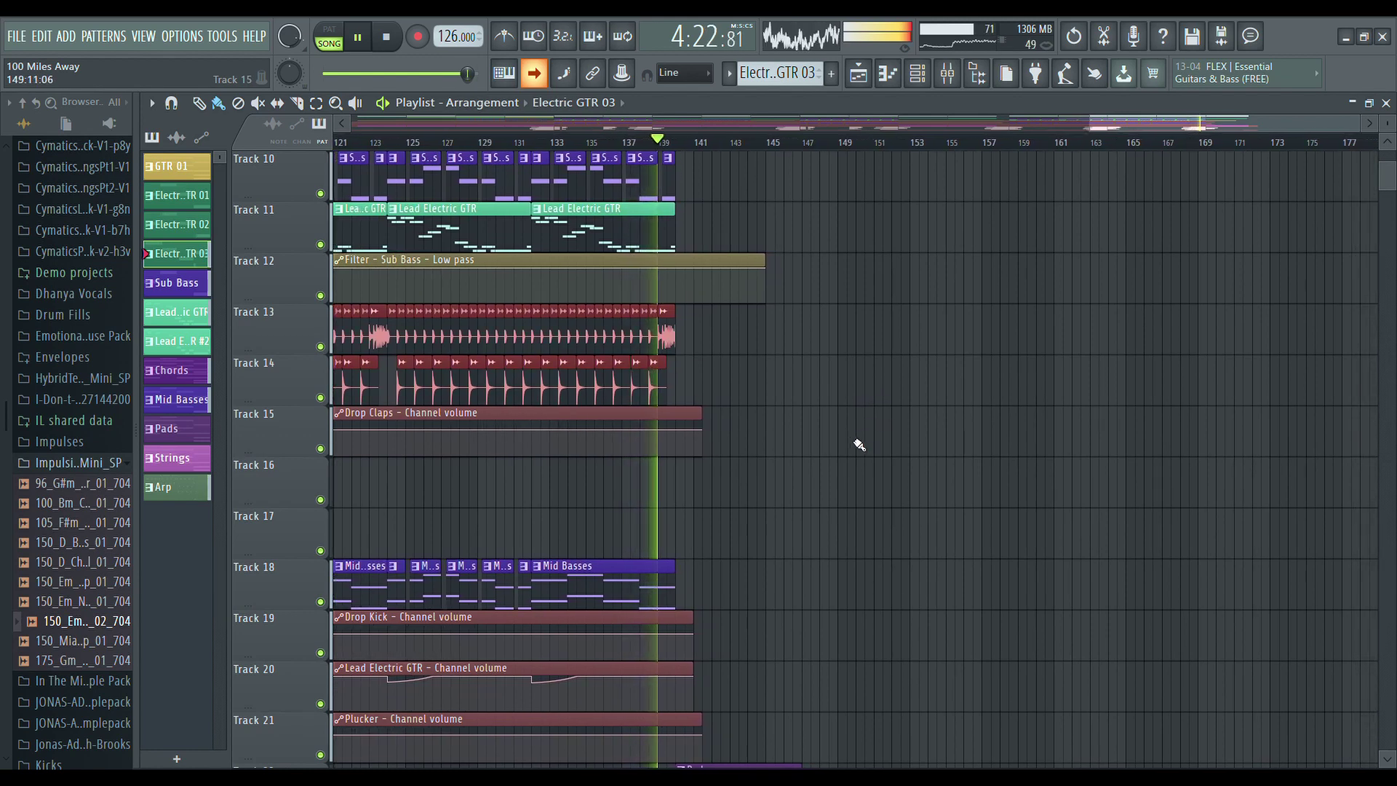
pyautogui.press('space')
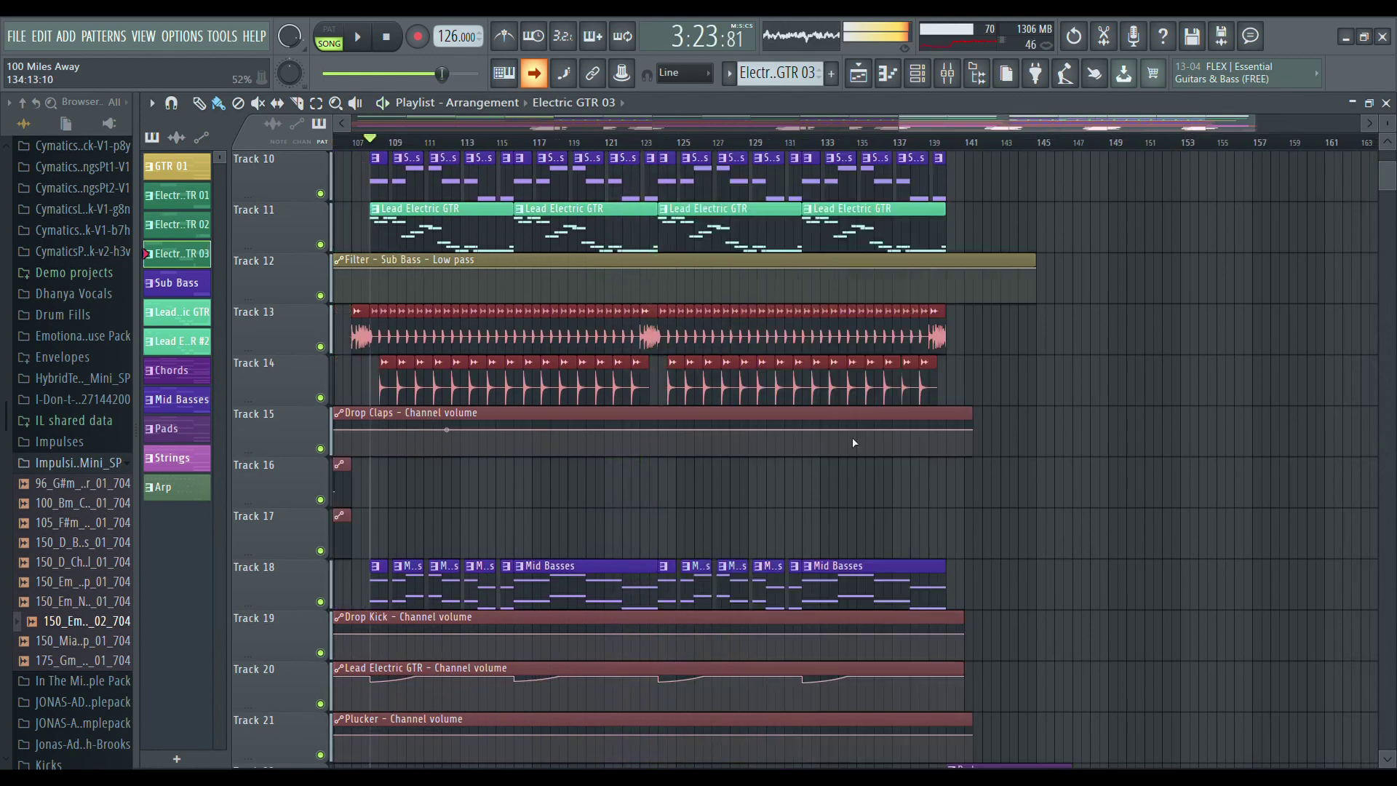
# Set the song position to bar 140, where the final drop ends and the last Plucker clip starts.
pyautogui.scroll(-5, 975, 173)
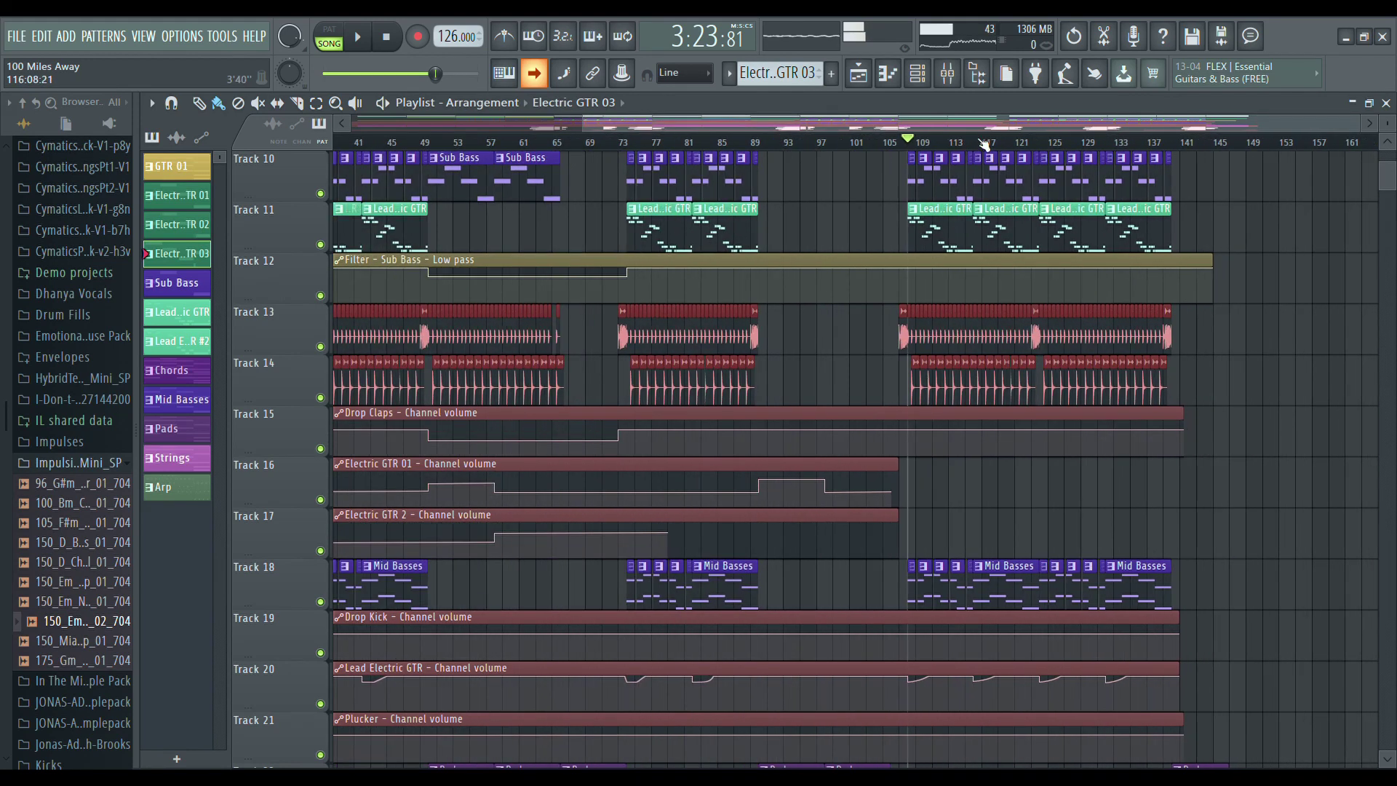
pyautogui.hscroll(4, 1040, 129)
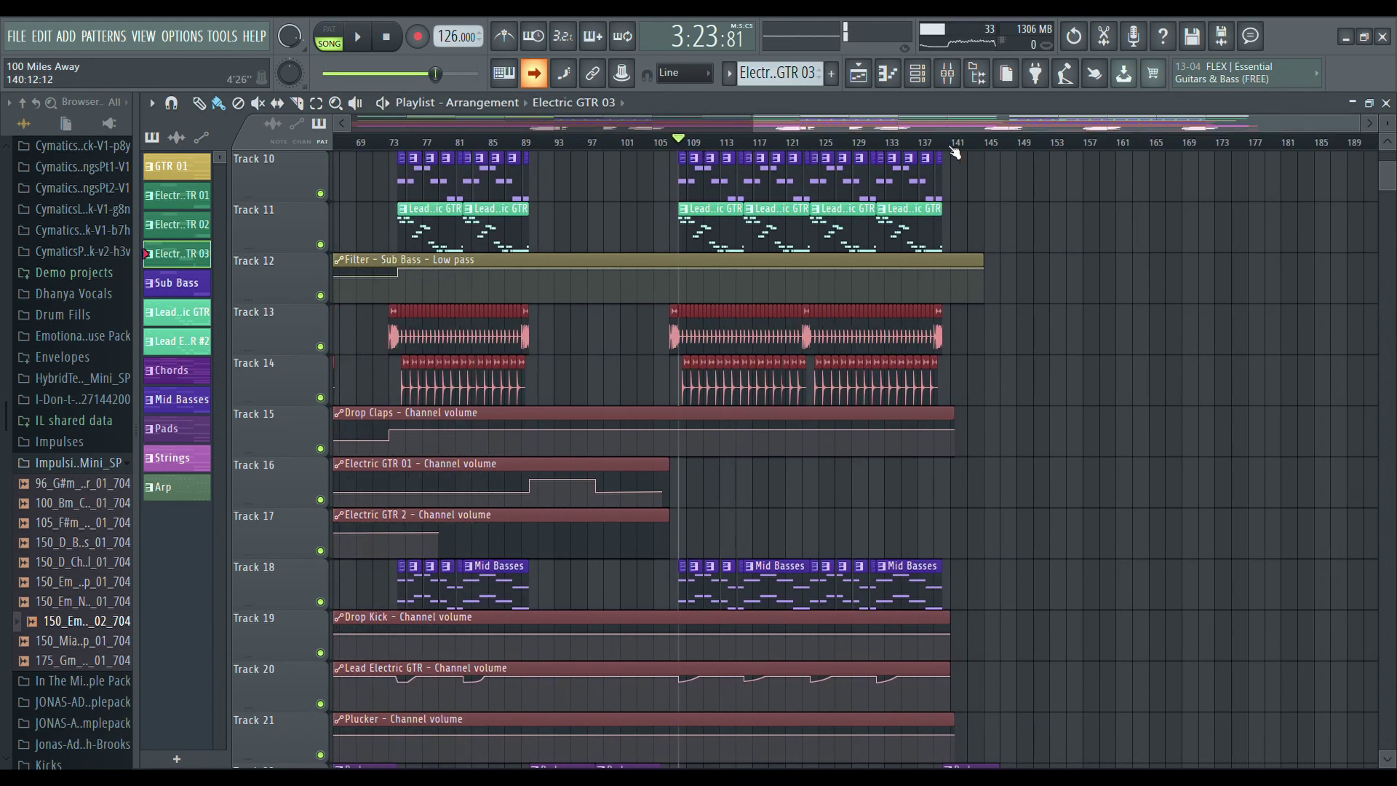
pyautogui.scroll(3, 1016, 125)
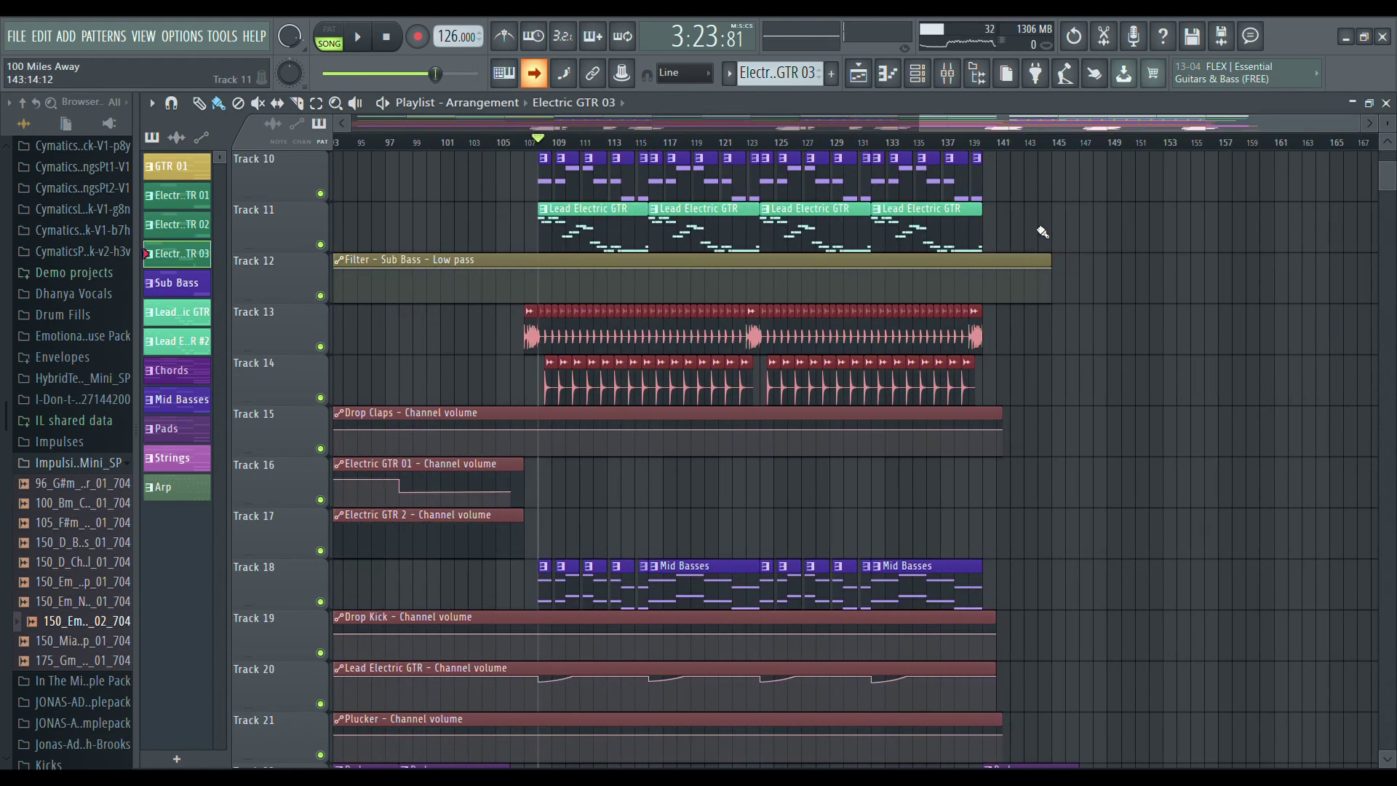
pyautogui.scroll(6, 1042, 231)
pyautogui.click(985, 142)
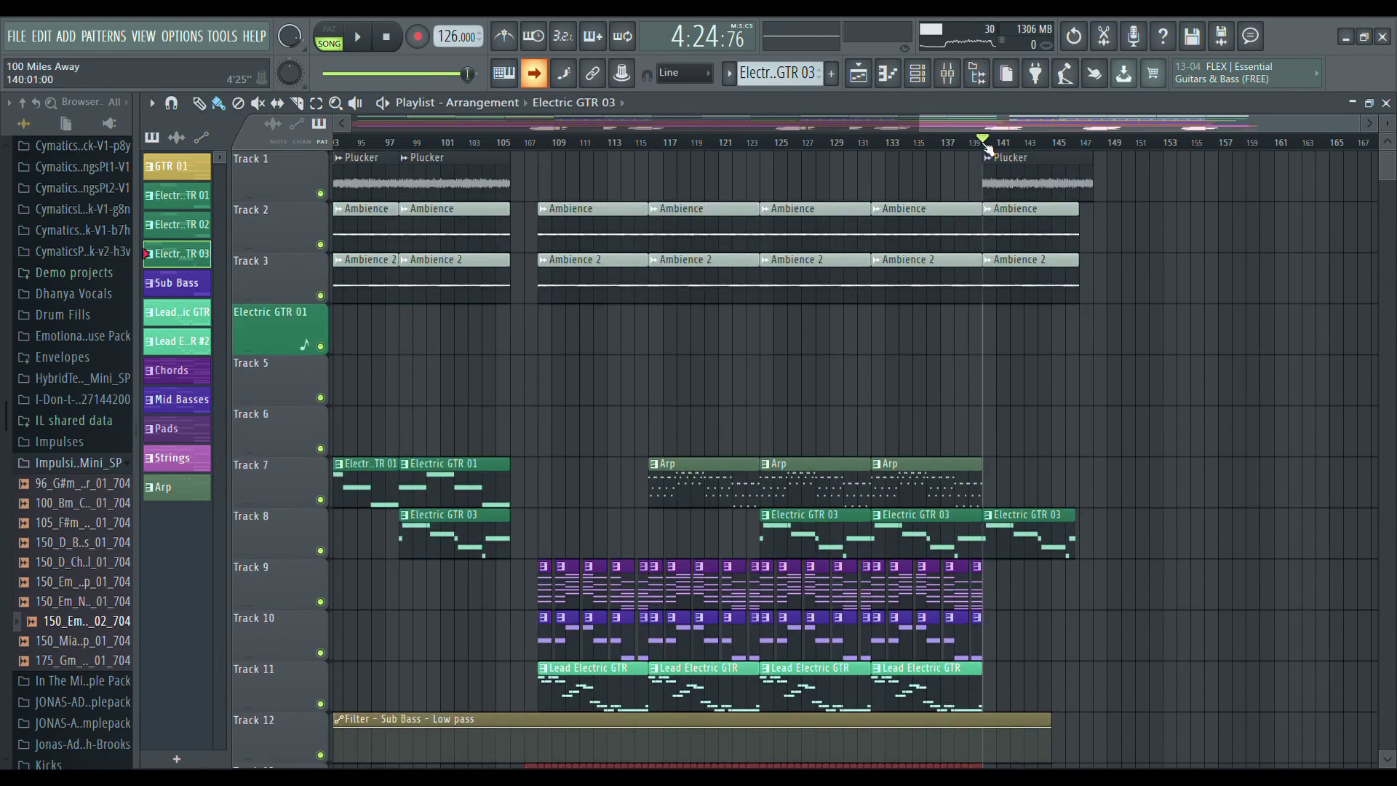
# Examine the outro from bar 140, from the Plucker, Ambience and Electric GTR 03 clips down to the risers and volume automation.
pyautogui.moveTo(989, 119); pyautogui.dragTo(1128, 124)
pyautogui.scroll(-5, 835, 327)
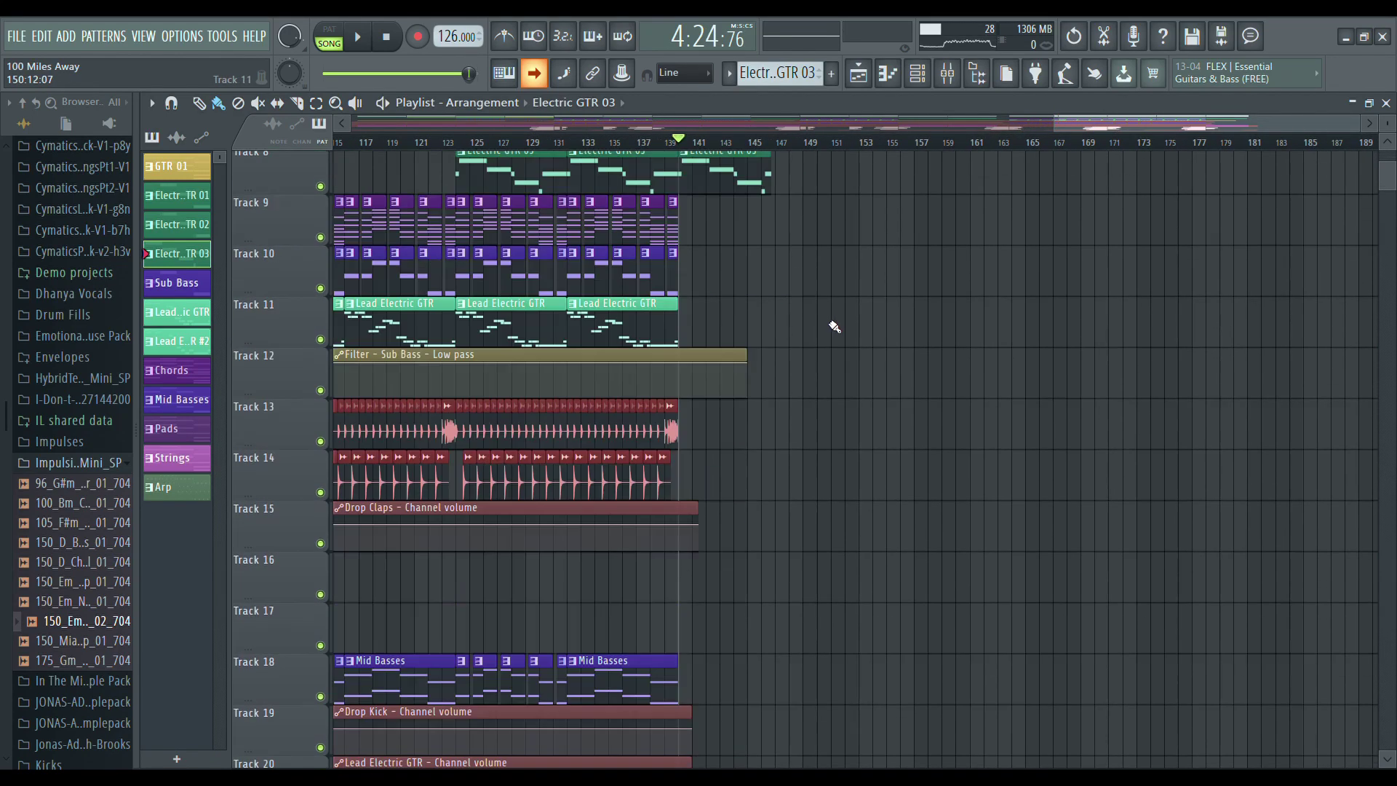
pyautogui.scroll(-14, 834, 327)
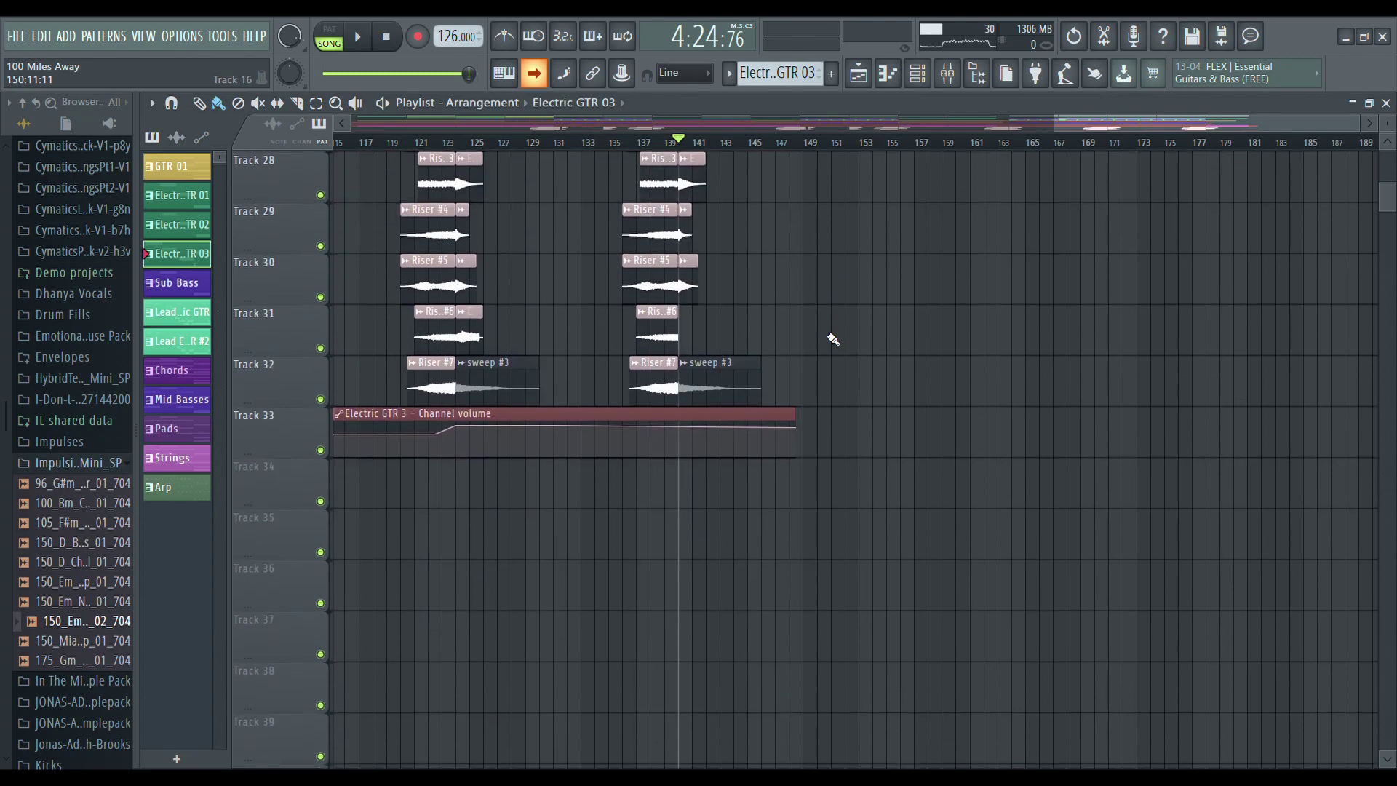
pyautogui.scroll(18, 833, 339)
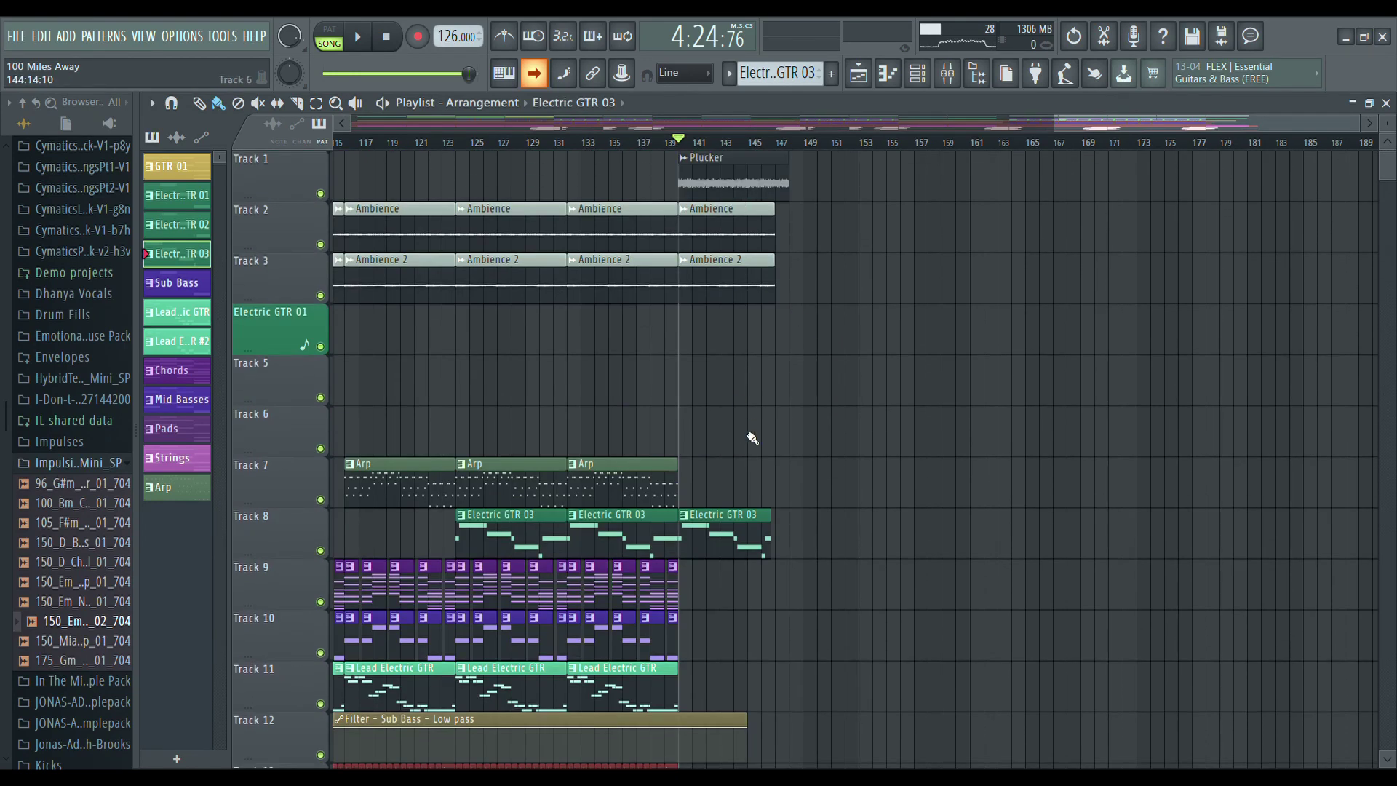
pyautogui.scroll(-8, 800, 429)
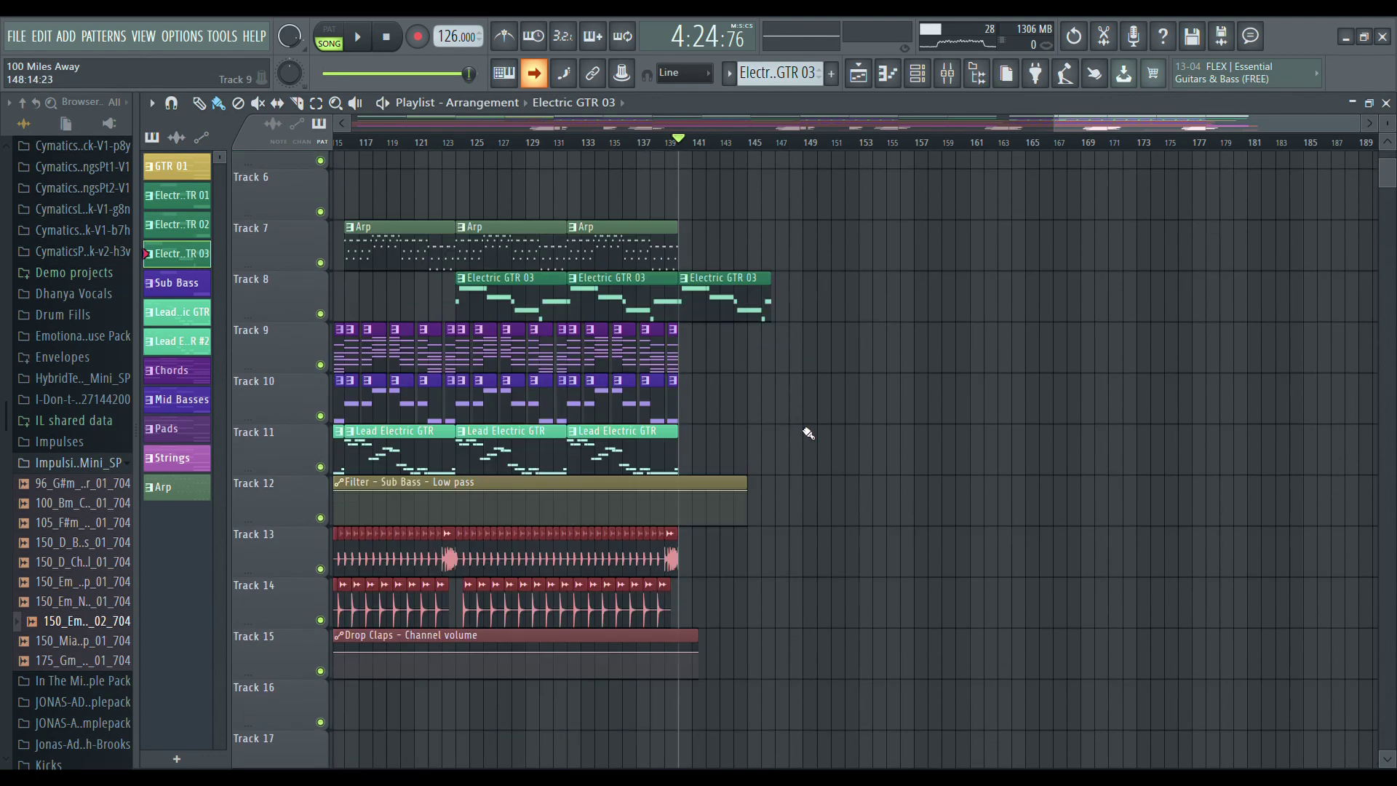
pyautogui.scroll(7, 808, 432)
pyautogui.scroll(-10, 829, 333)
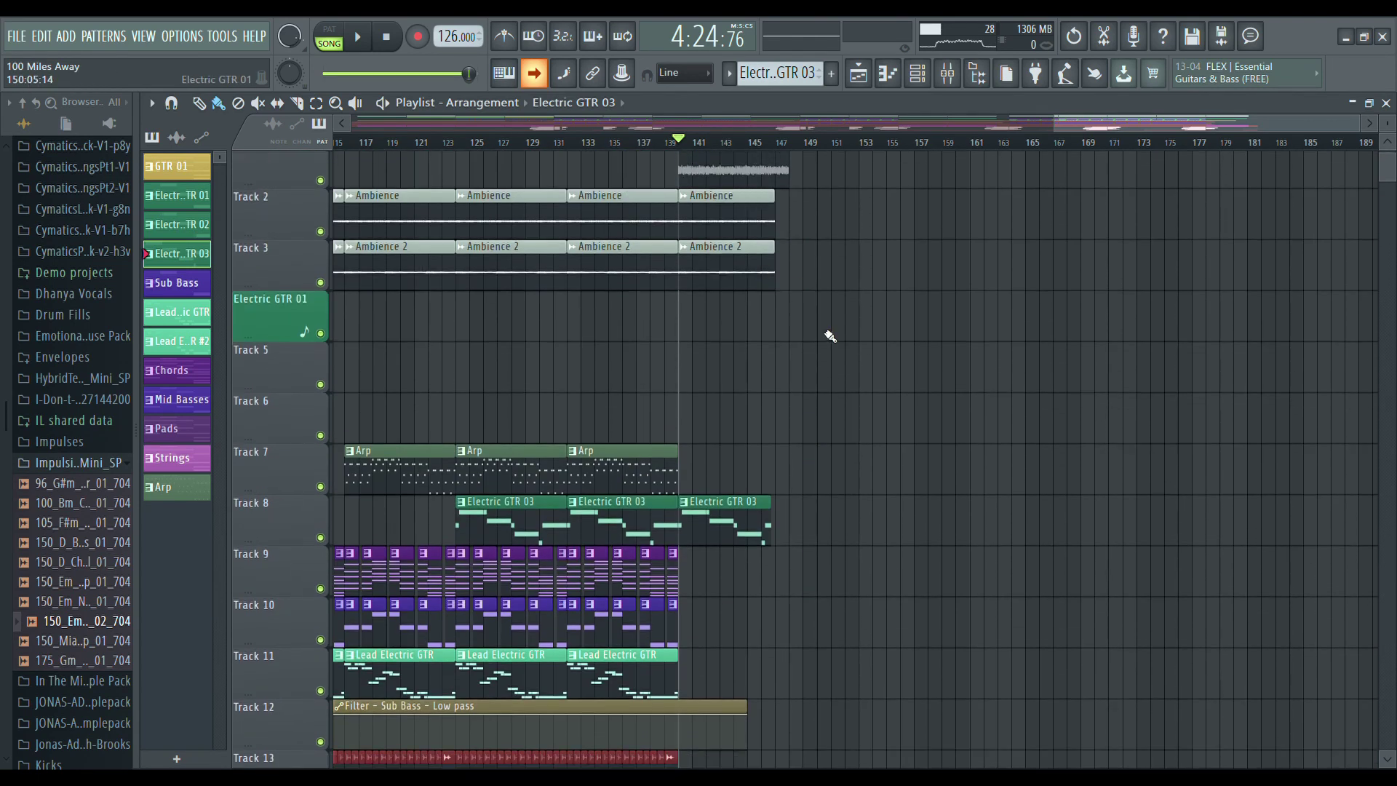
pyautogui.scroll(10, 829, 567)
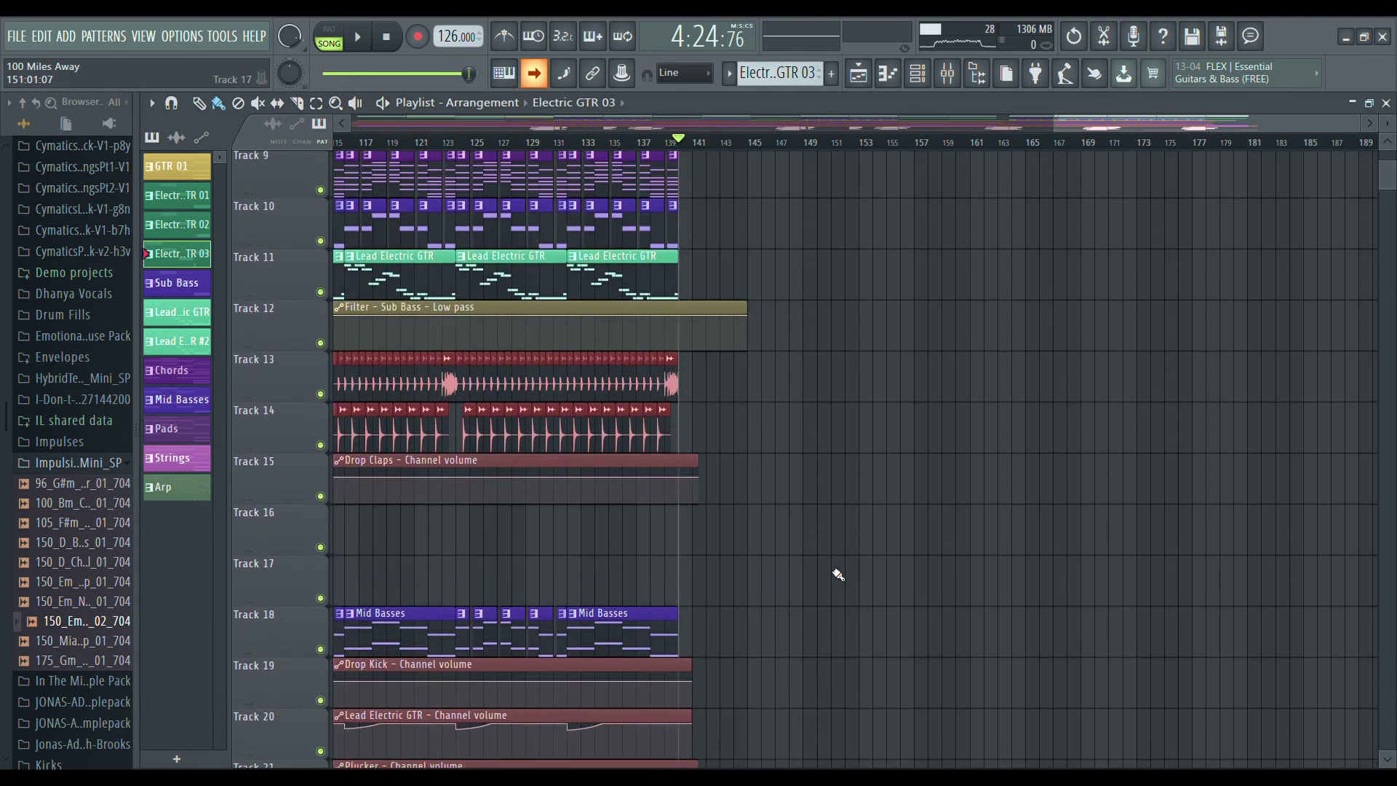
pyautogui.scroll(2, 861, 445)
pyautogui.scroll(-5, 860, 446)
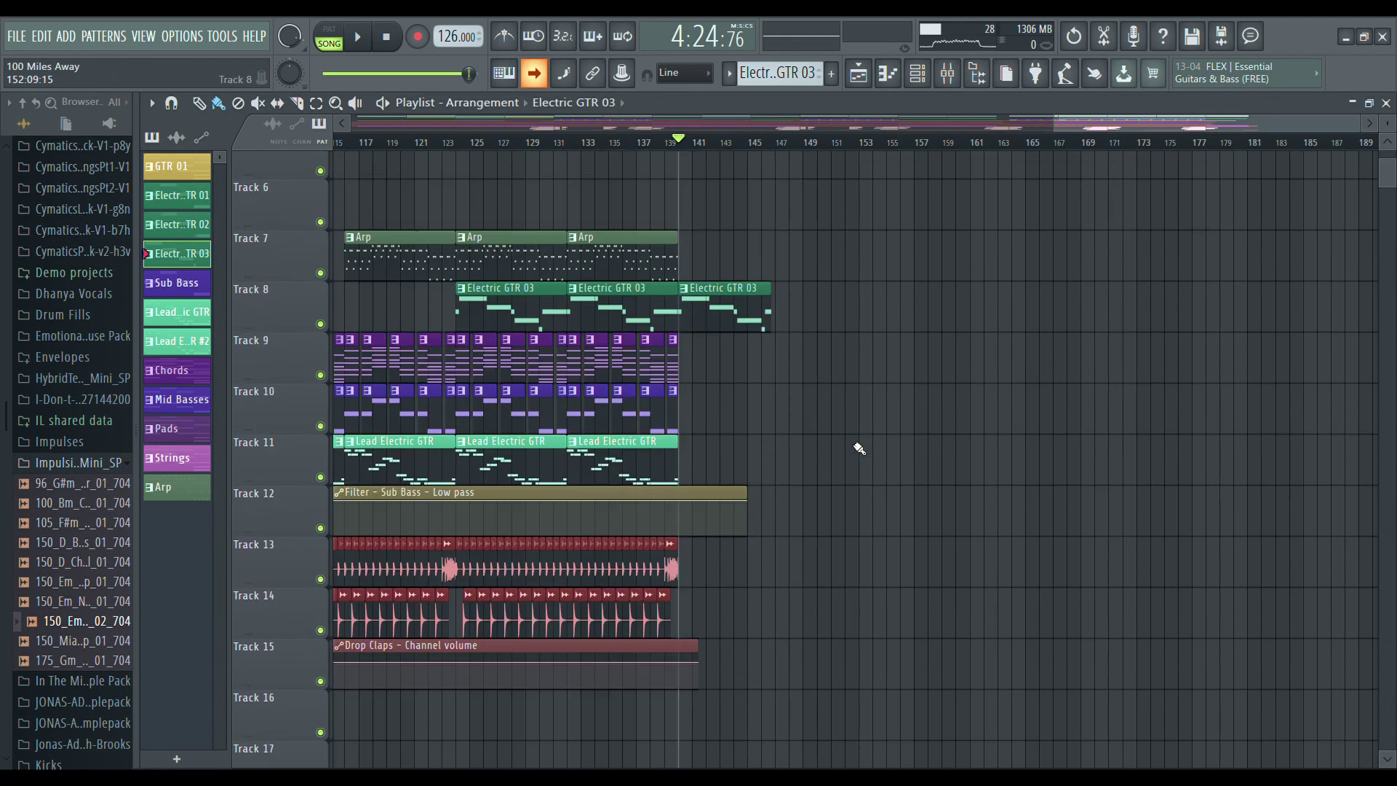
# Examine where the last Plucker, Ambience and Ambience 2 clips end in the outro, checking them against the full arrangement.
pyautogui.scroll(5, 861, 446)
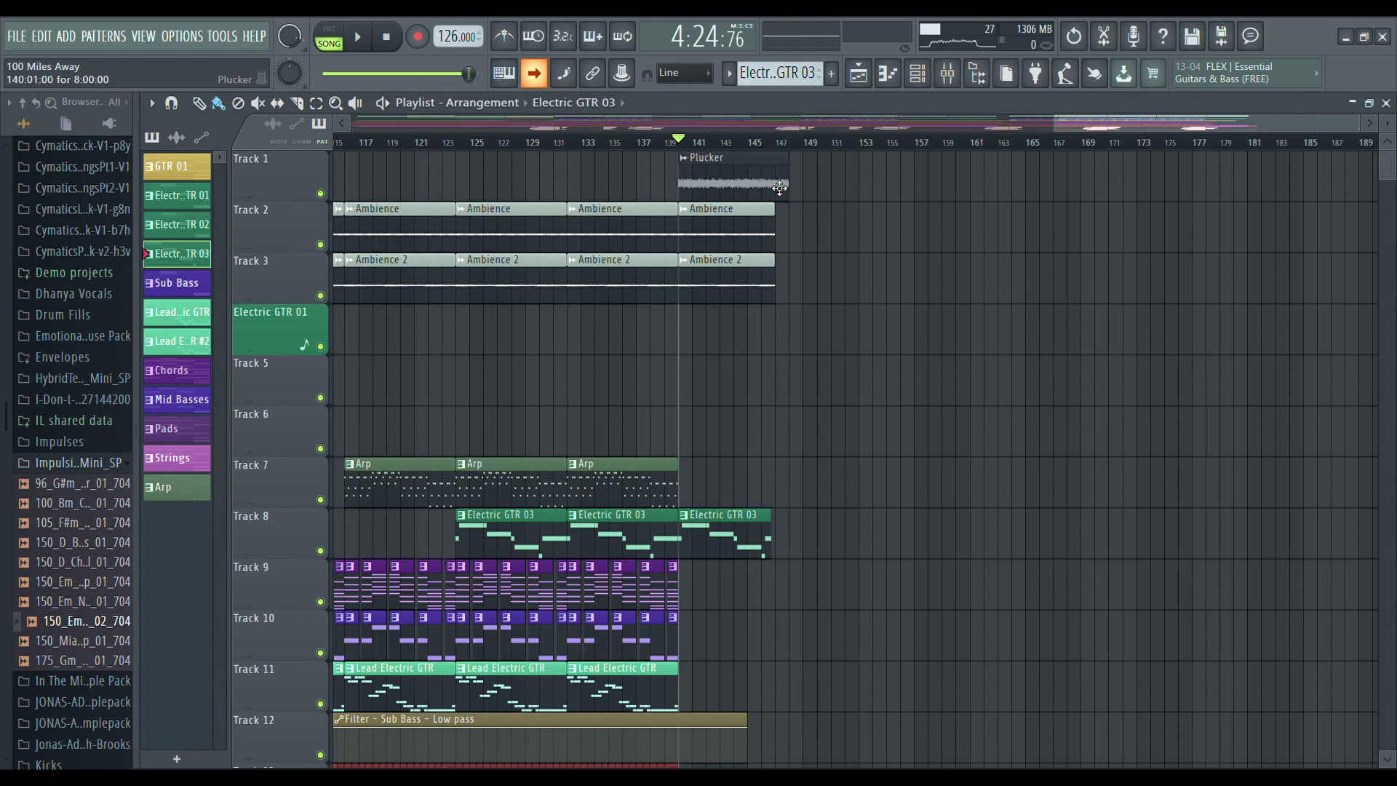
pyautogui.doubleClick(779, 188)
pyautogui.click(901, 240)
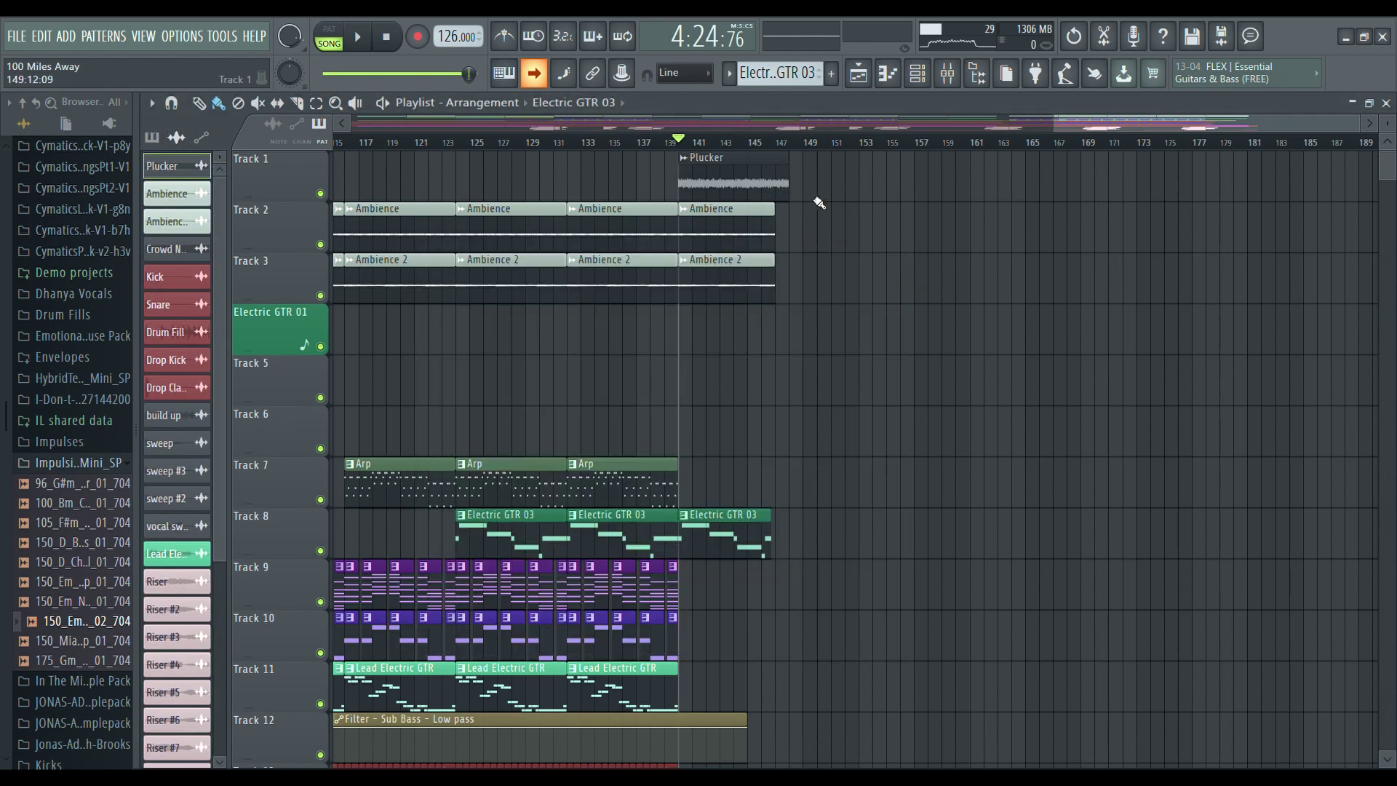
pyautogui.scroll(-5, 811, 150)
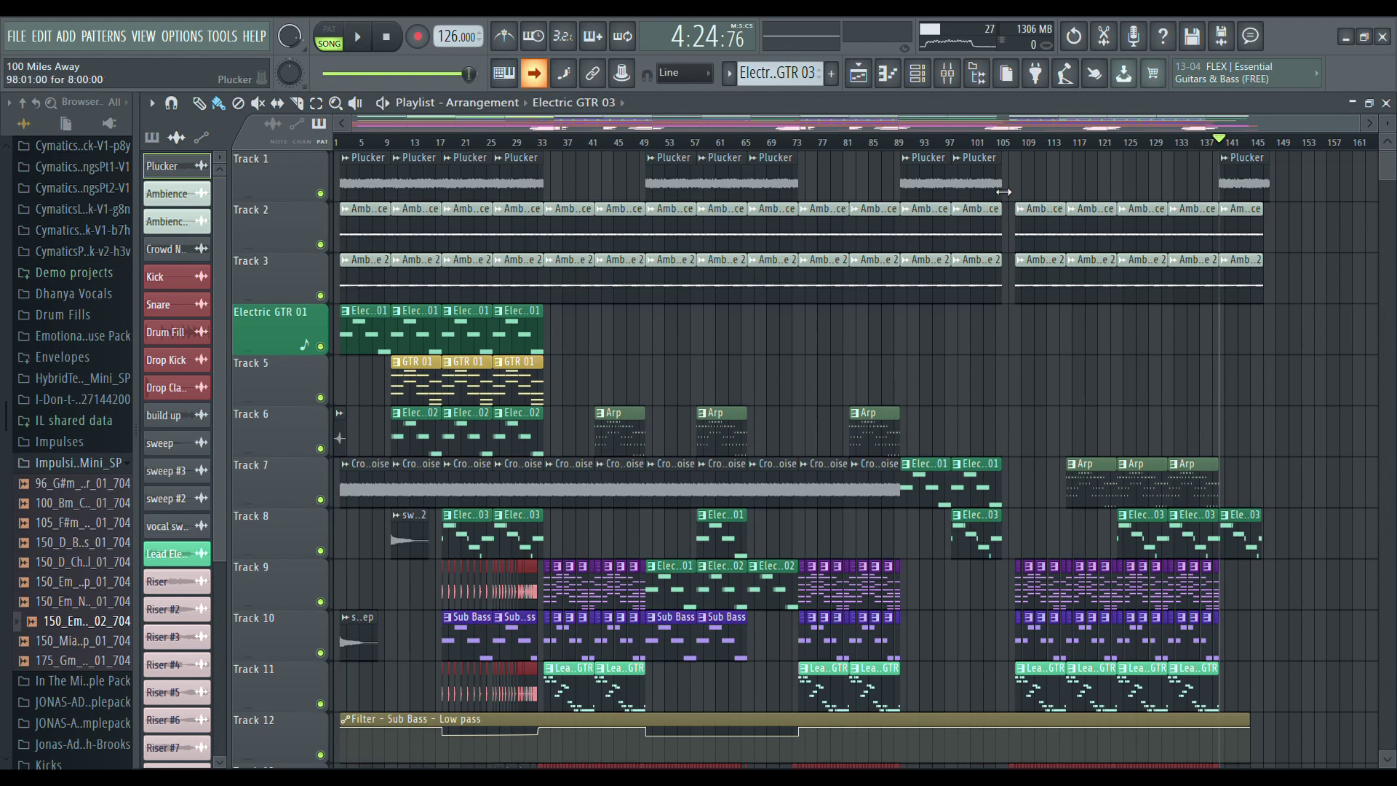
pyautogui.scroll(5, 1256, 149)
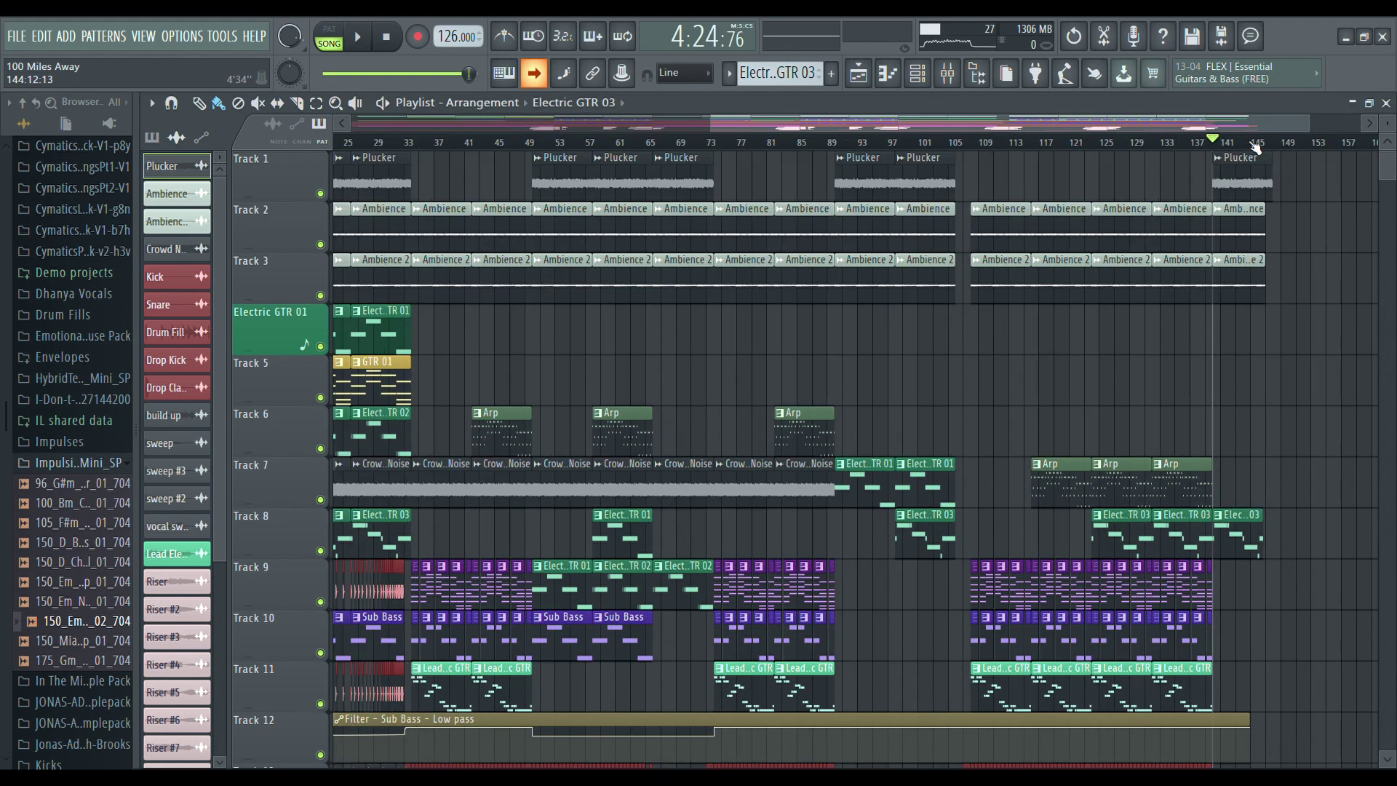
pyautogui.moveTo(1206, 125); pyautogui.dragTo(1257, 128)
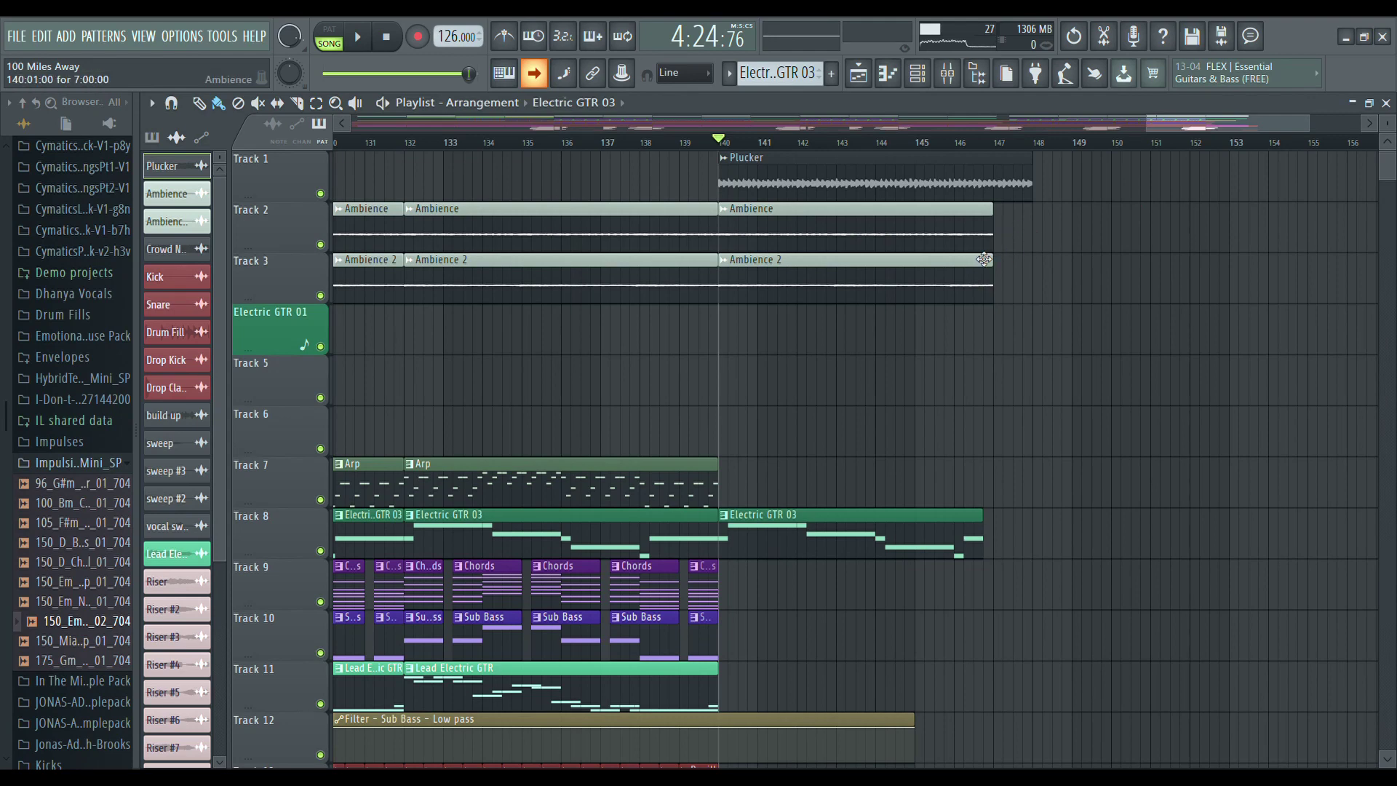
pyautogui.scroll(-6, 1038, 334)
pyautogui.scroll(5, 1054, 423)
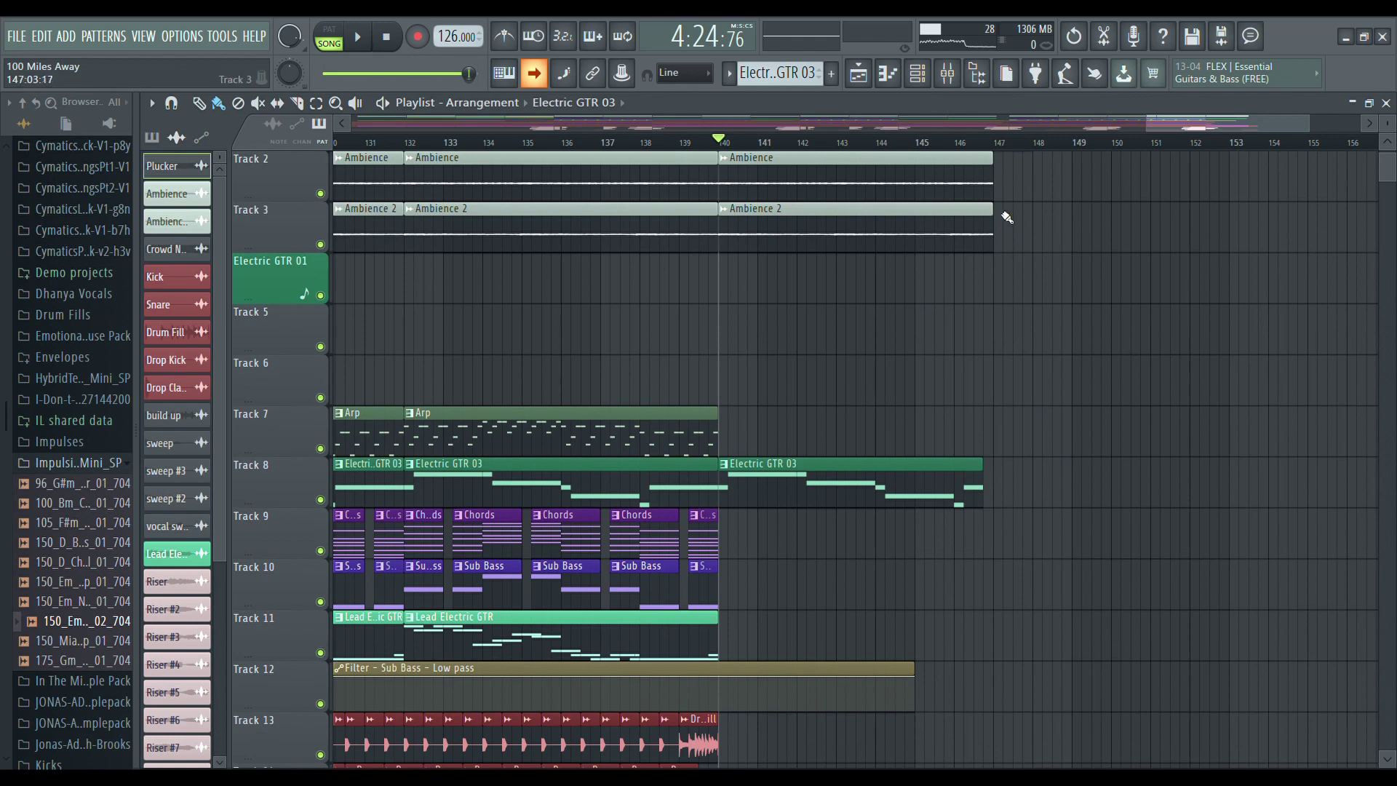
pyautogui.scroll(1, 1006, 217)
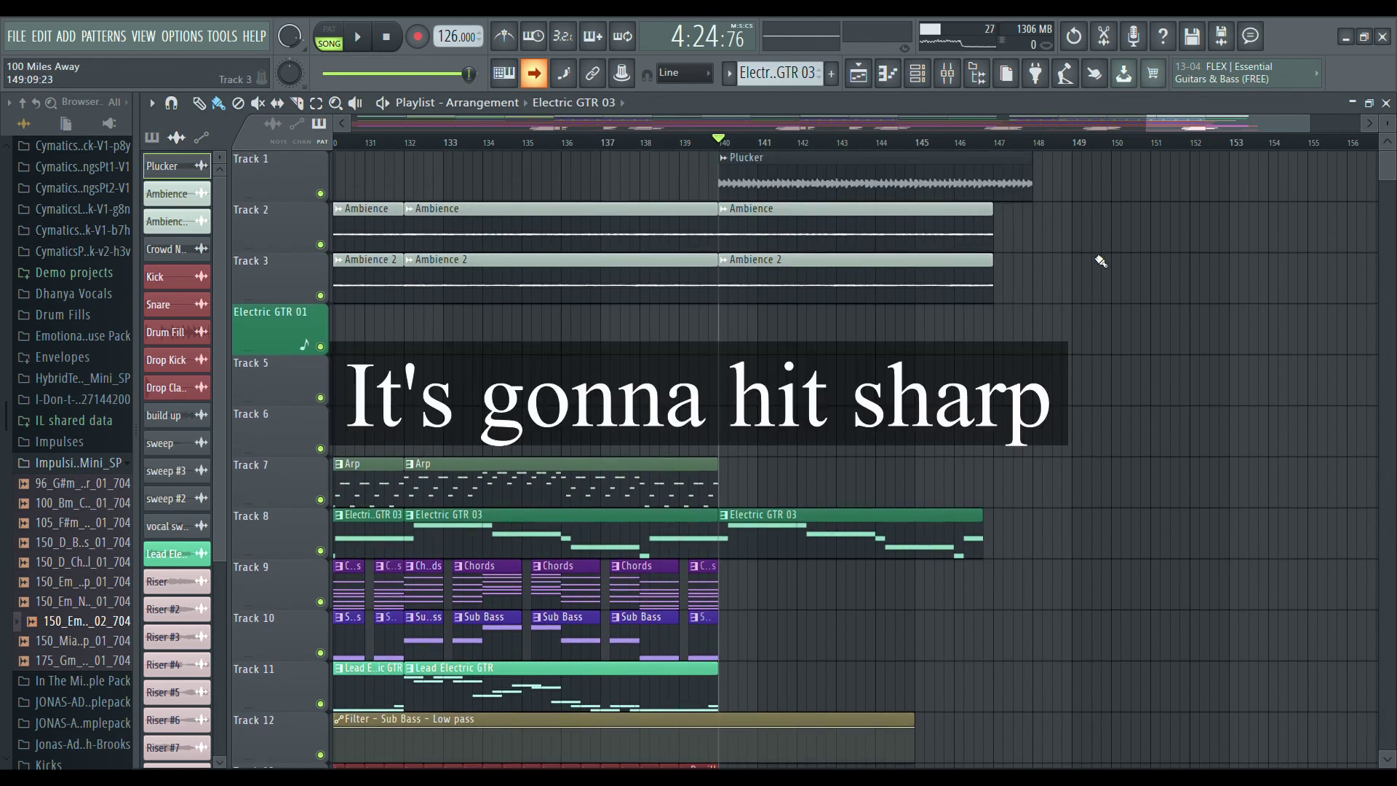
# Play the outro from bar 140 to the end of the last Plucker clip, following its tracks down to the Electric GTR 3 volume automation.
pyautogui.press('space')
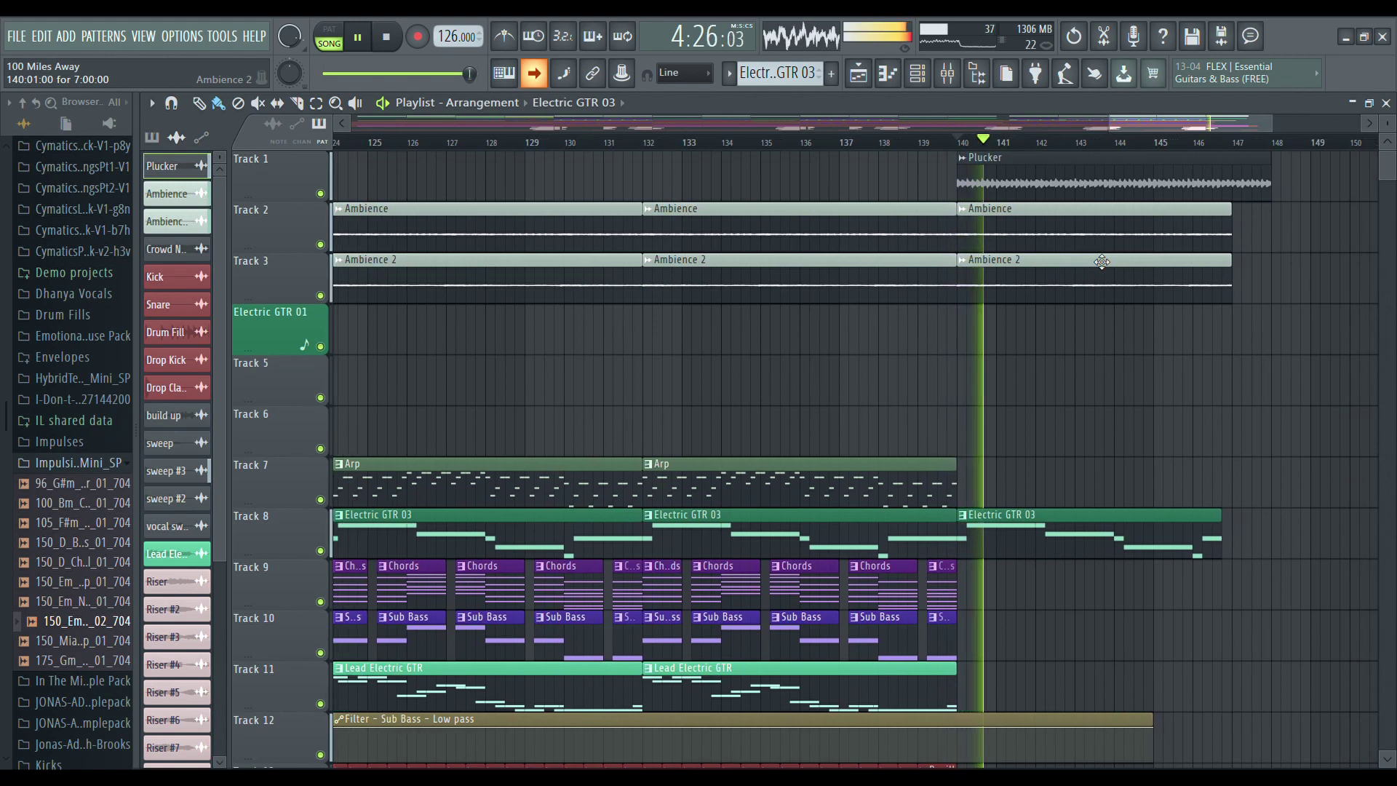
pyautogui.moveTo(1120, 131); pyautogui.dragTo(1186, 124)
pyautogui.scroll(-3, 1230, 360)
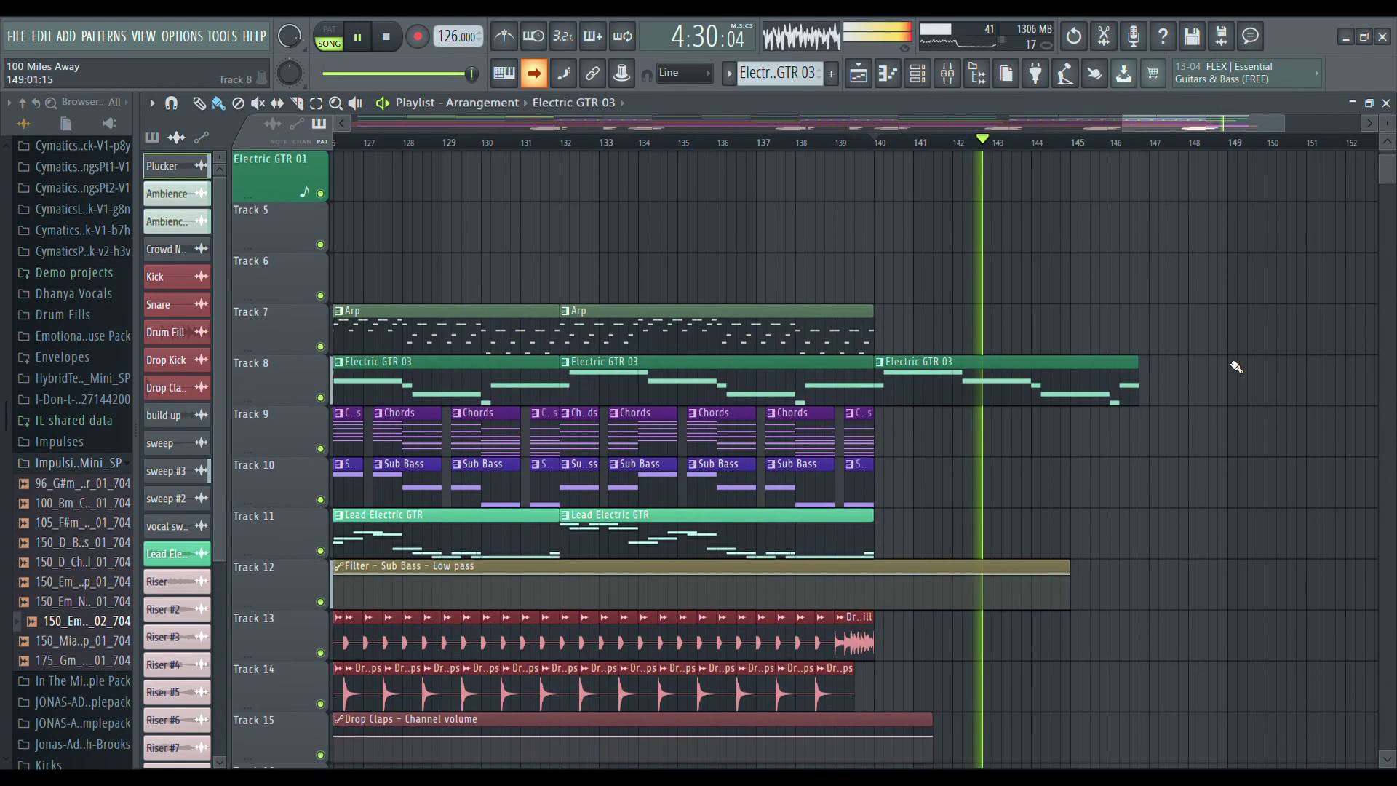
pyautogui.scroll(-14, 1234, 366)
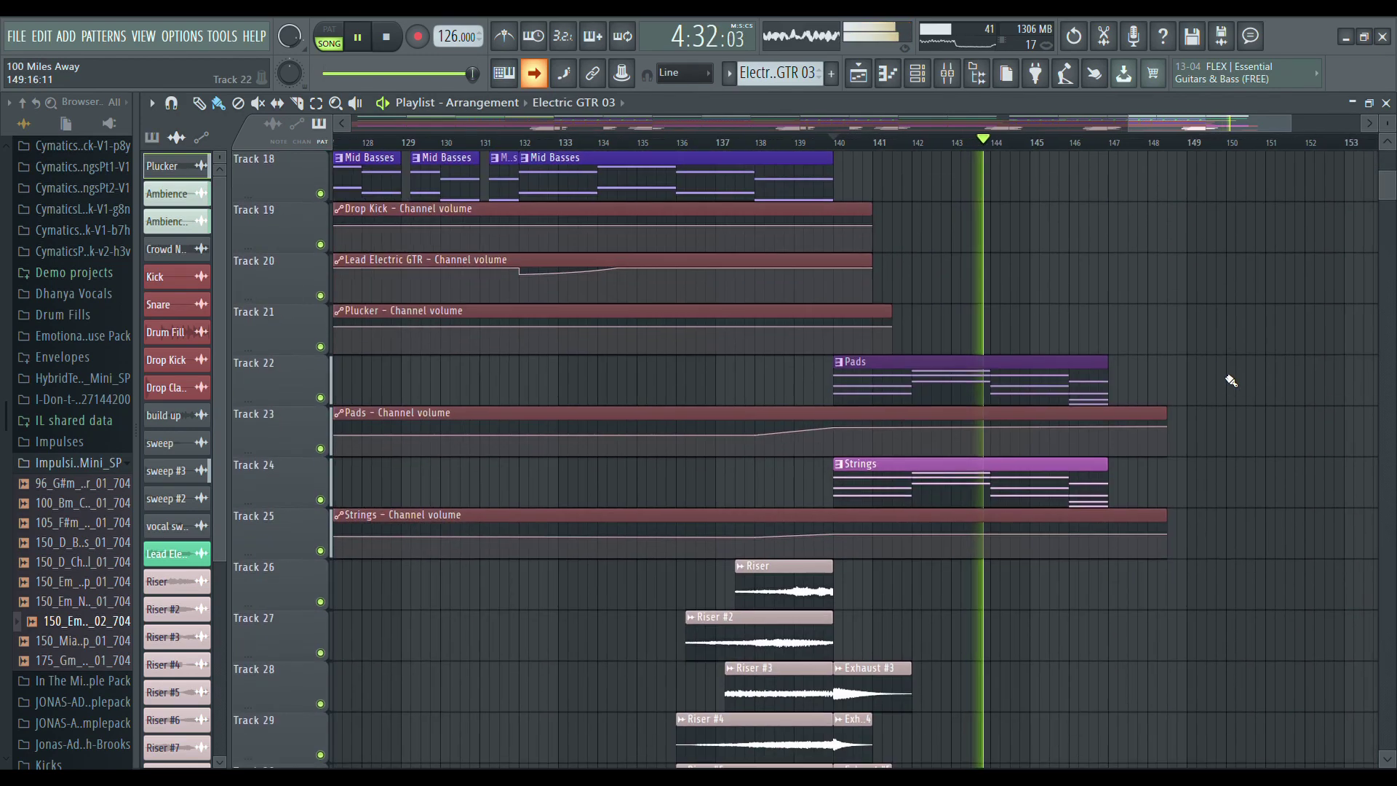
pyautogui.scroll(-7, 1193, 509)
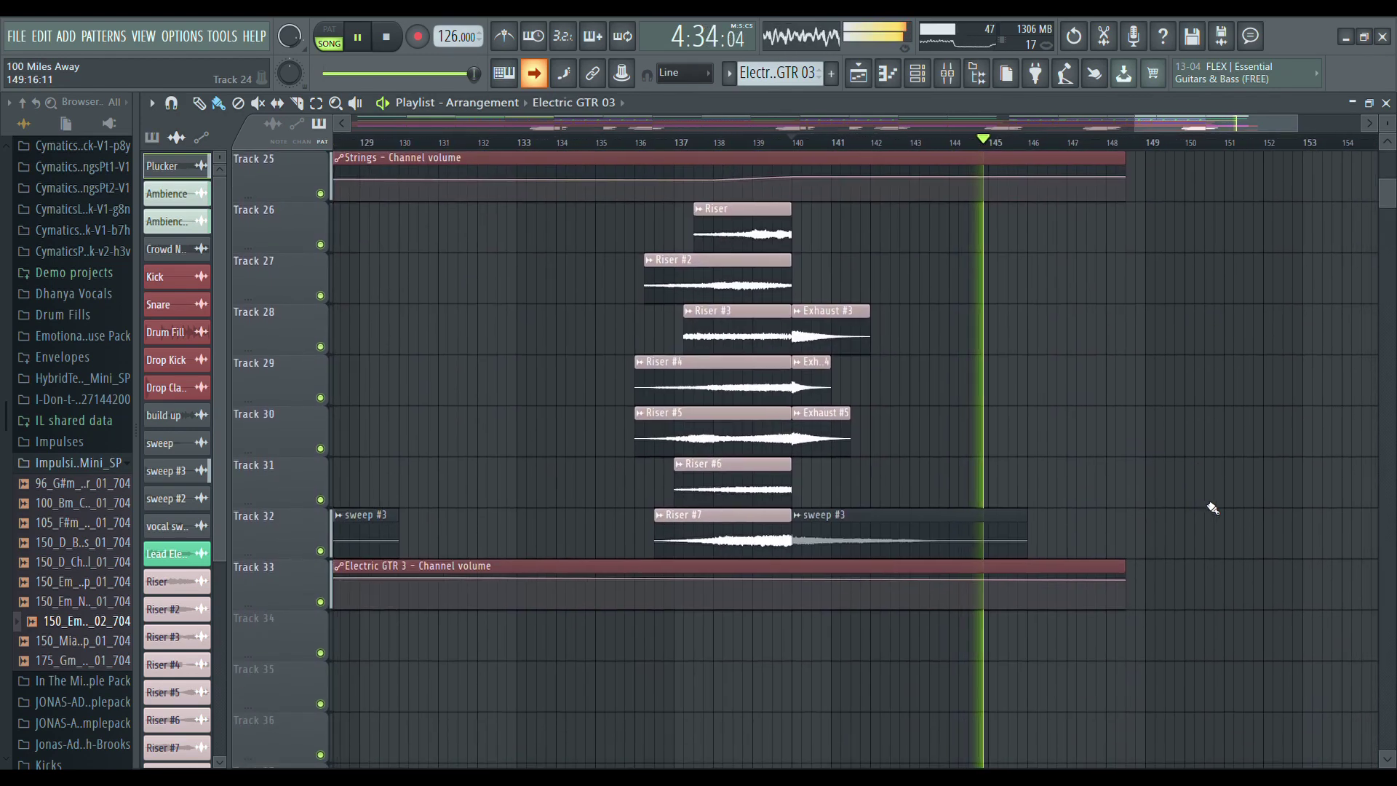
pyautogui.scroll(1, 1212, 507)
pyautogui.scroll(20, 1213, 508)
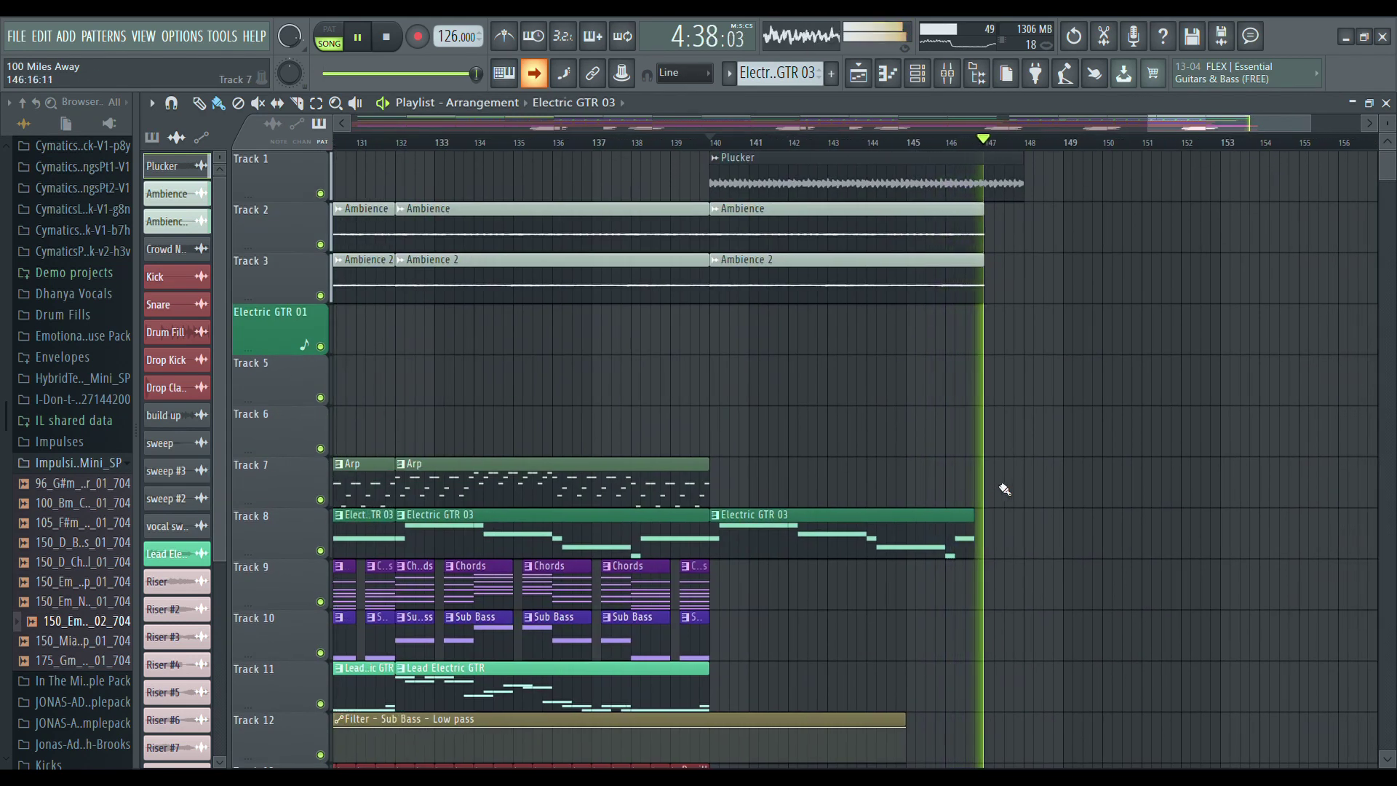
pyautogui.click(1260, 280)
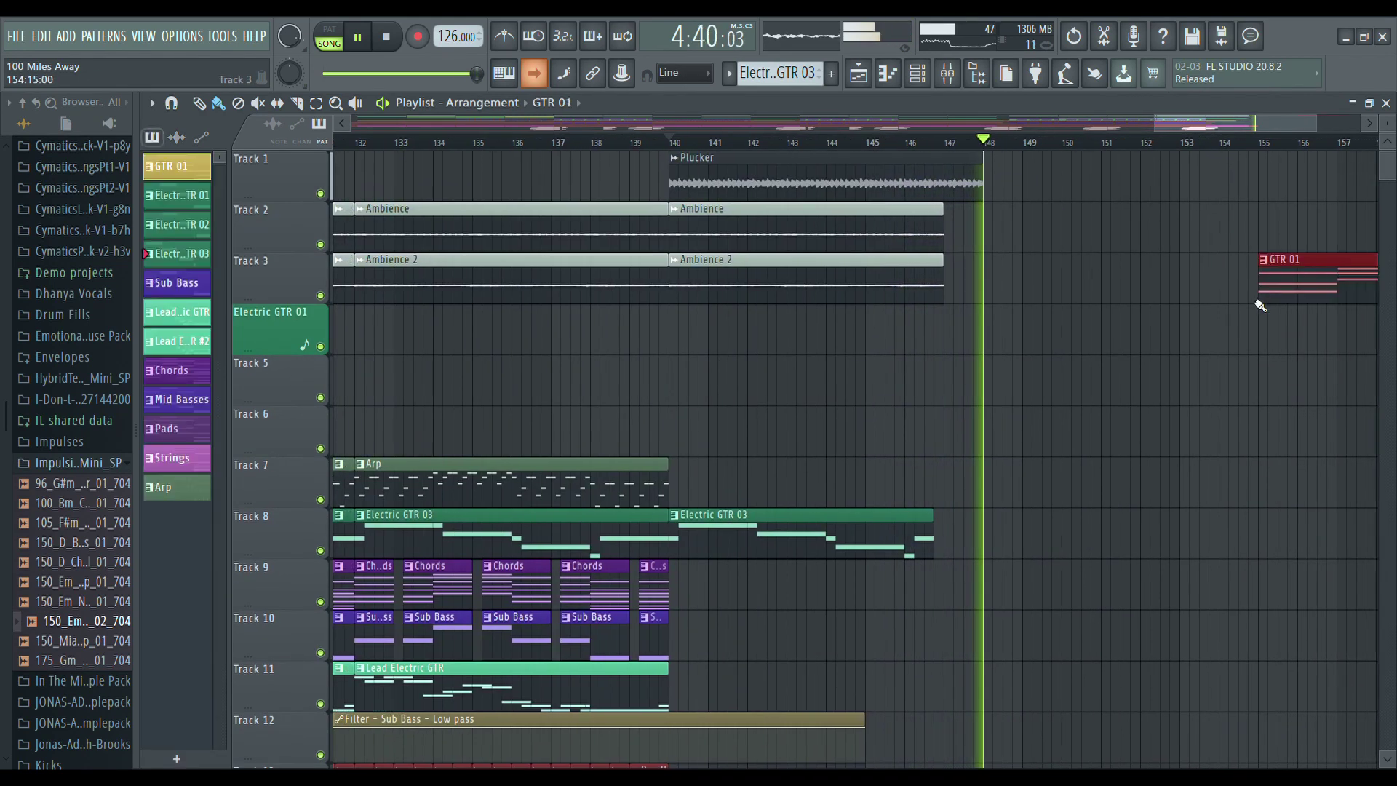
pyautogui.press('space')
pyautogui.rightClick(857, 278)
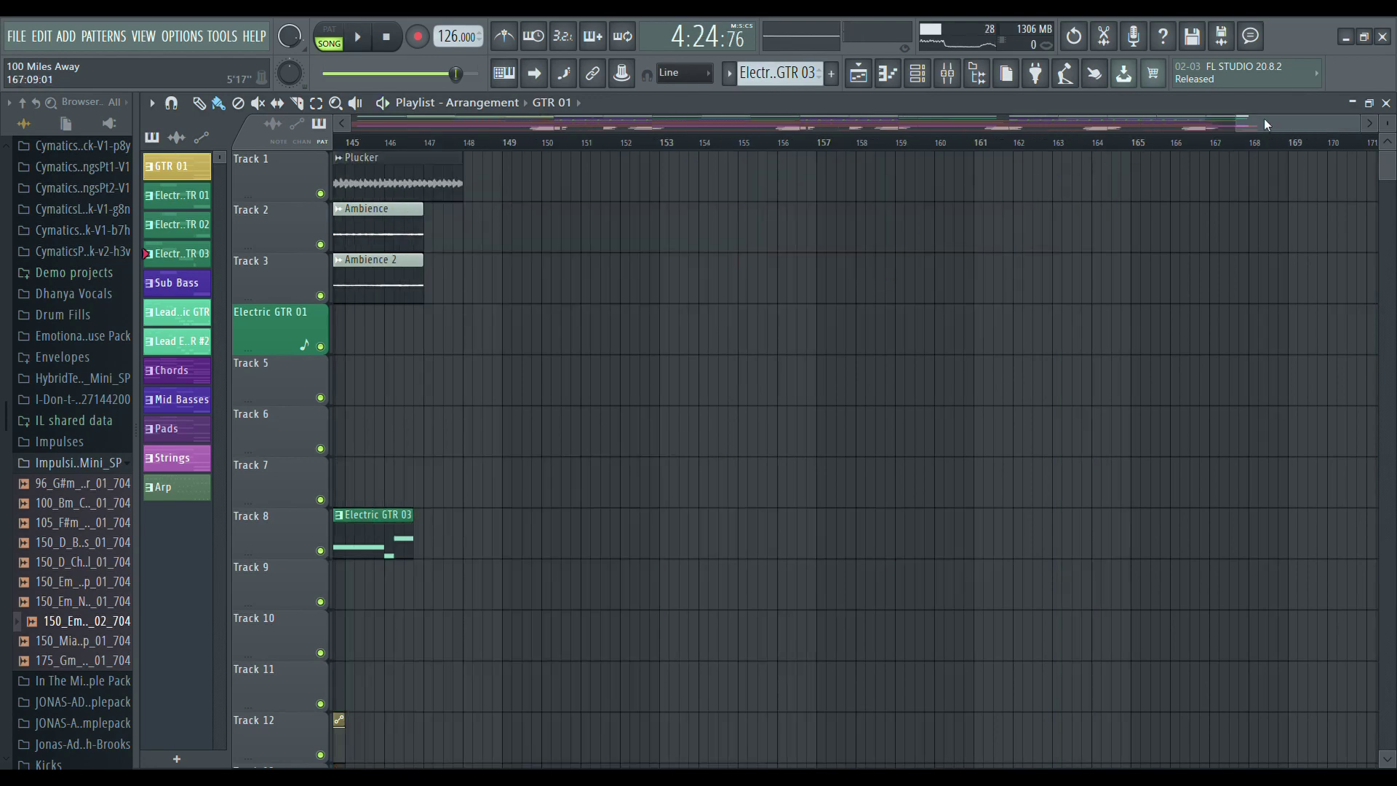
# Review the full arrangement from the Plucker track down to the risers, sweeps and Electric GTR 3 volume automation.
pyautogui.moveTo(1263, 120); pyautogui.dragTo(909, 364)
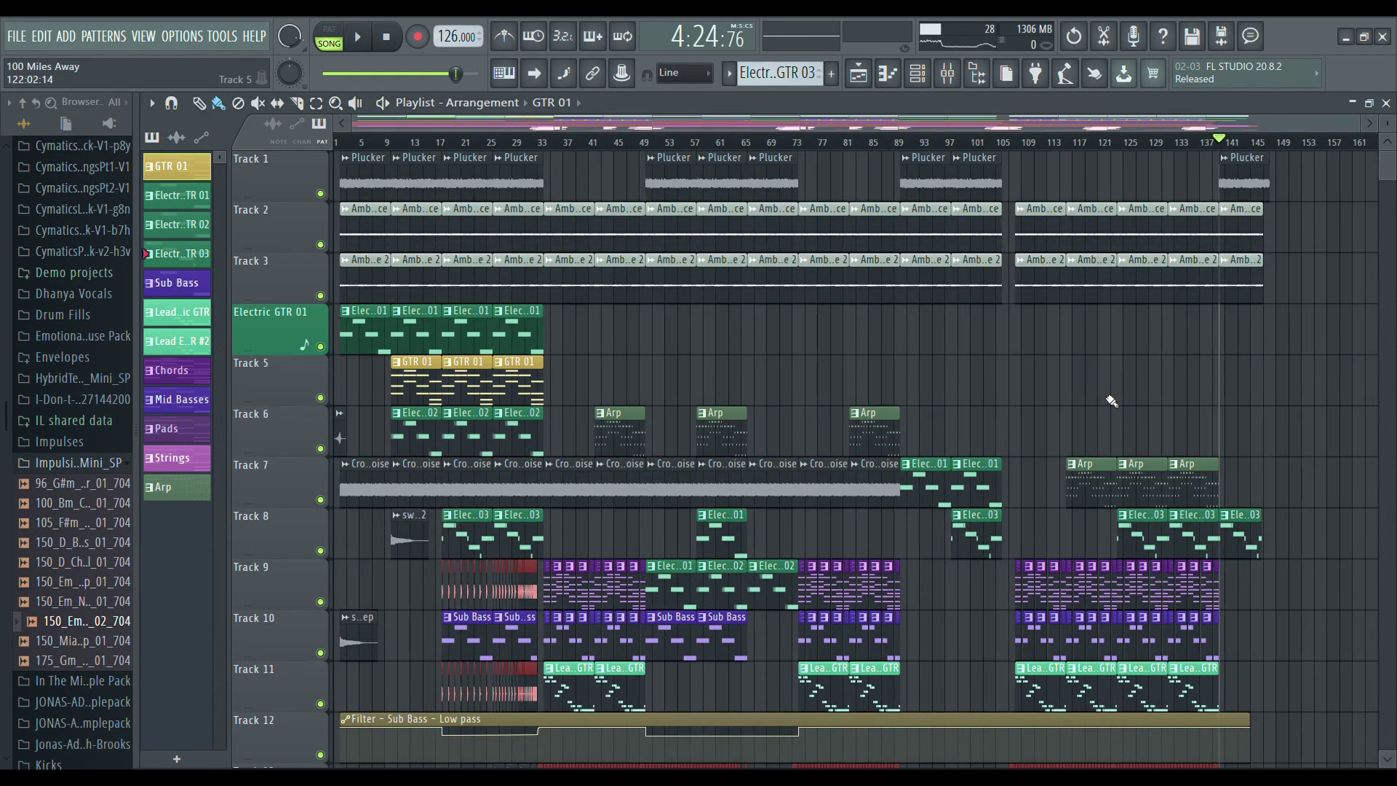
pyautogui.scroll(-10, 1111, 401)
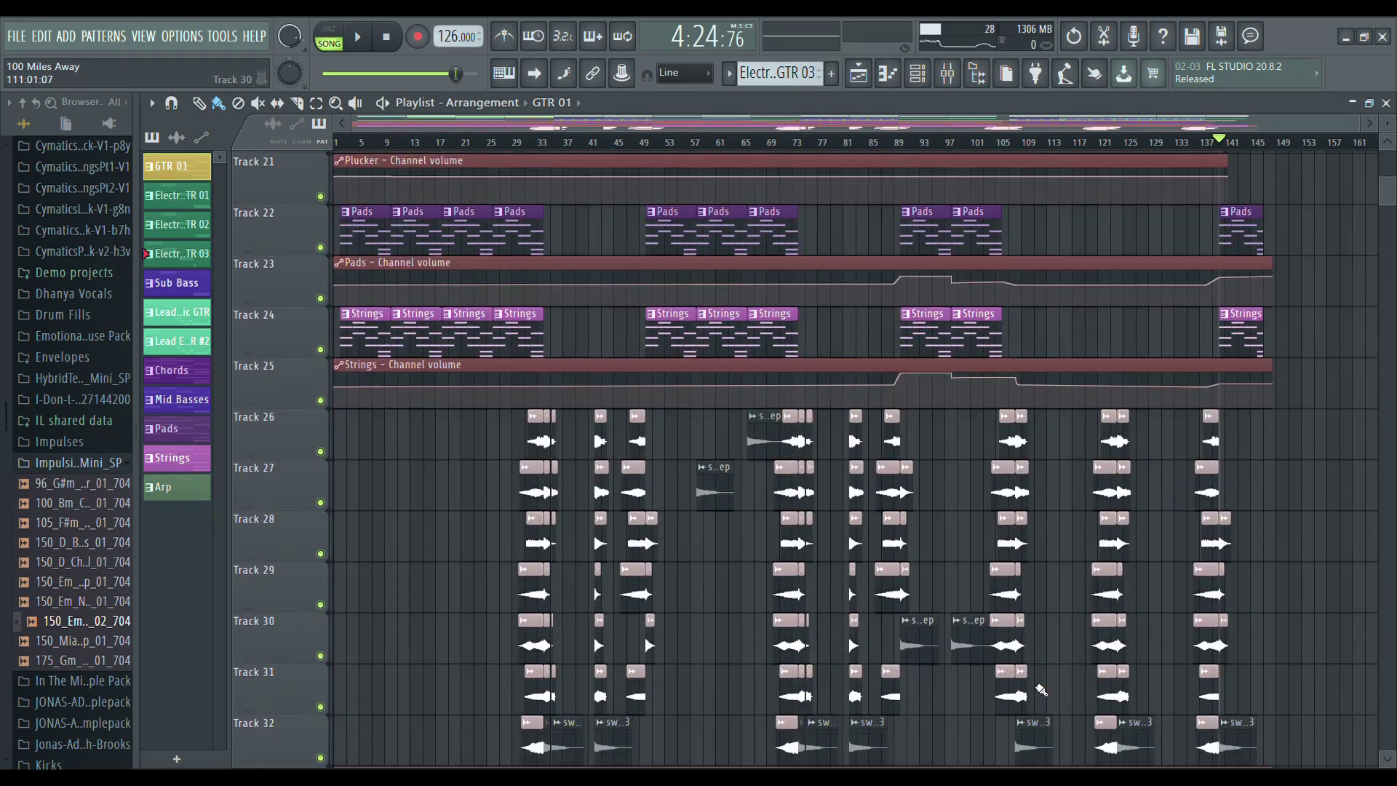
pyautogui.scroll(-2, 1040, 689)
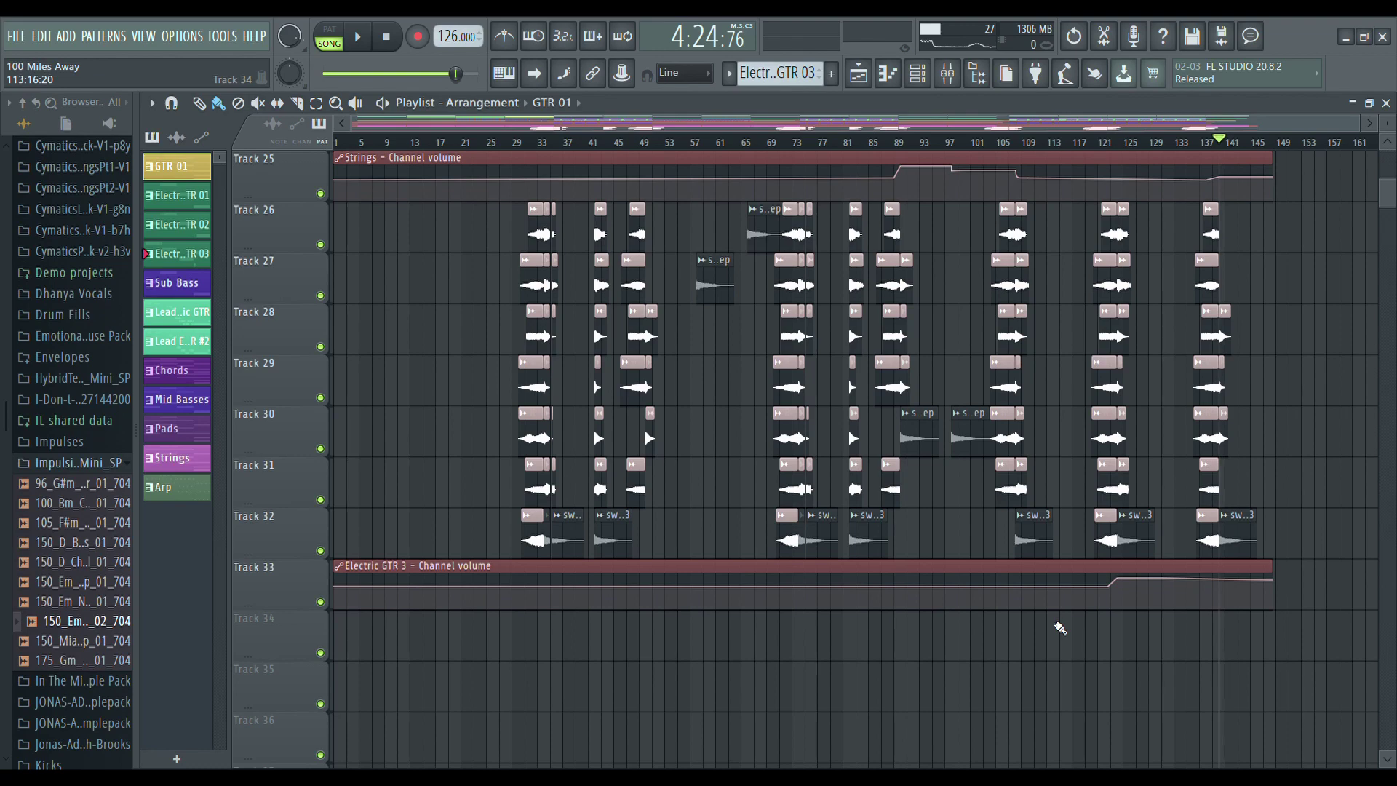
pyautogui.scroll(10, 1060, 627)
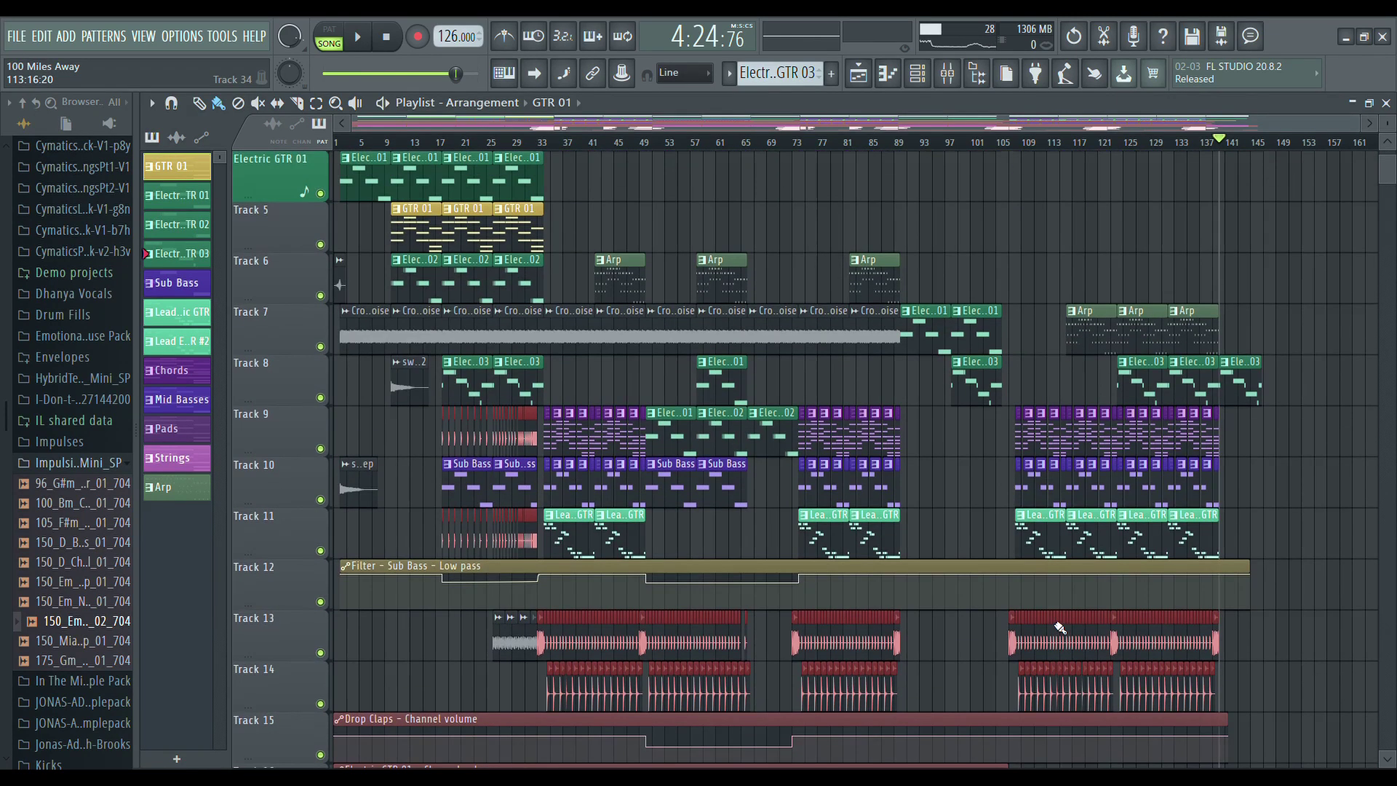
pyautogui.scroll(3, 1059, 627)
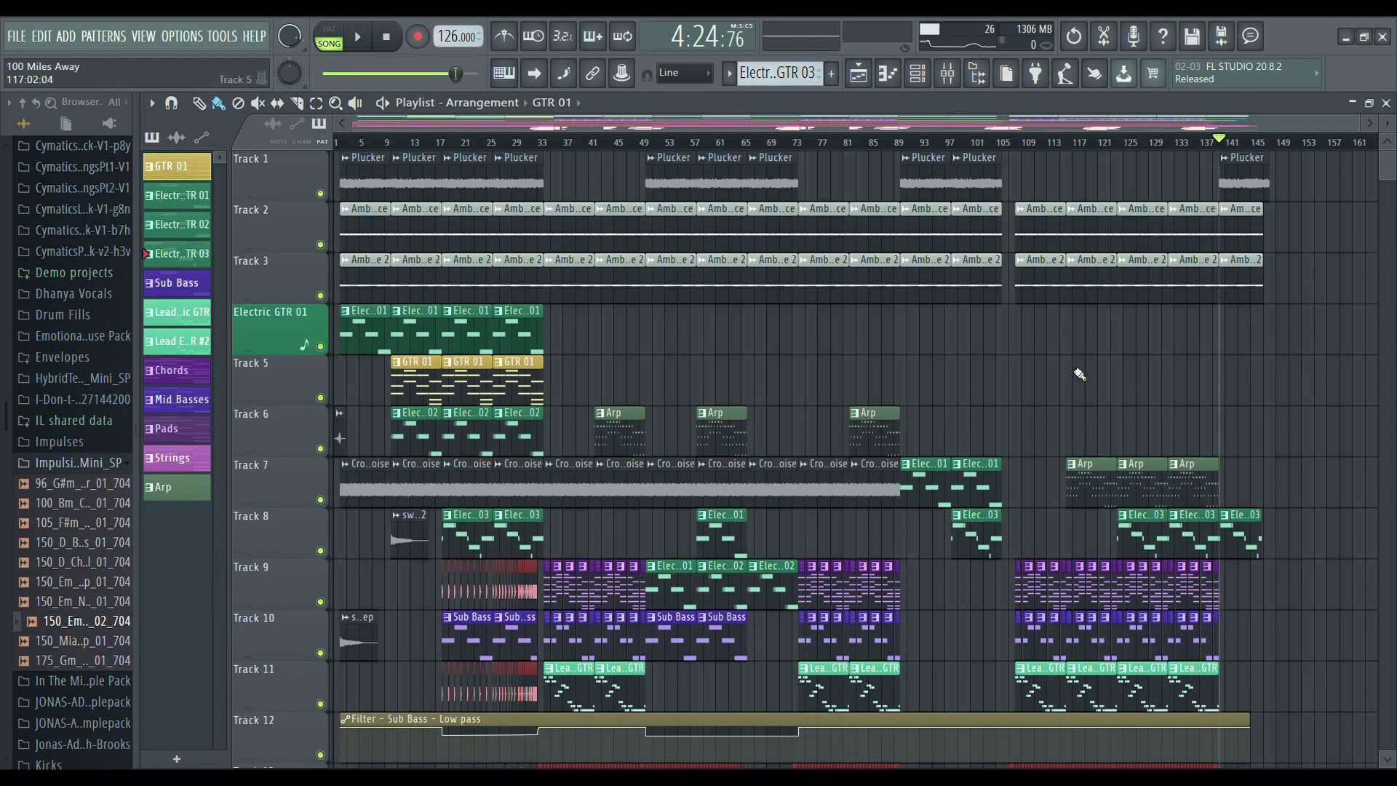